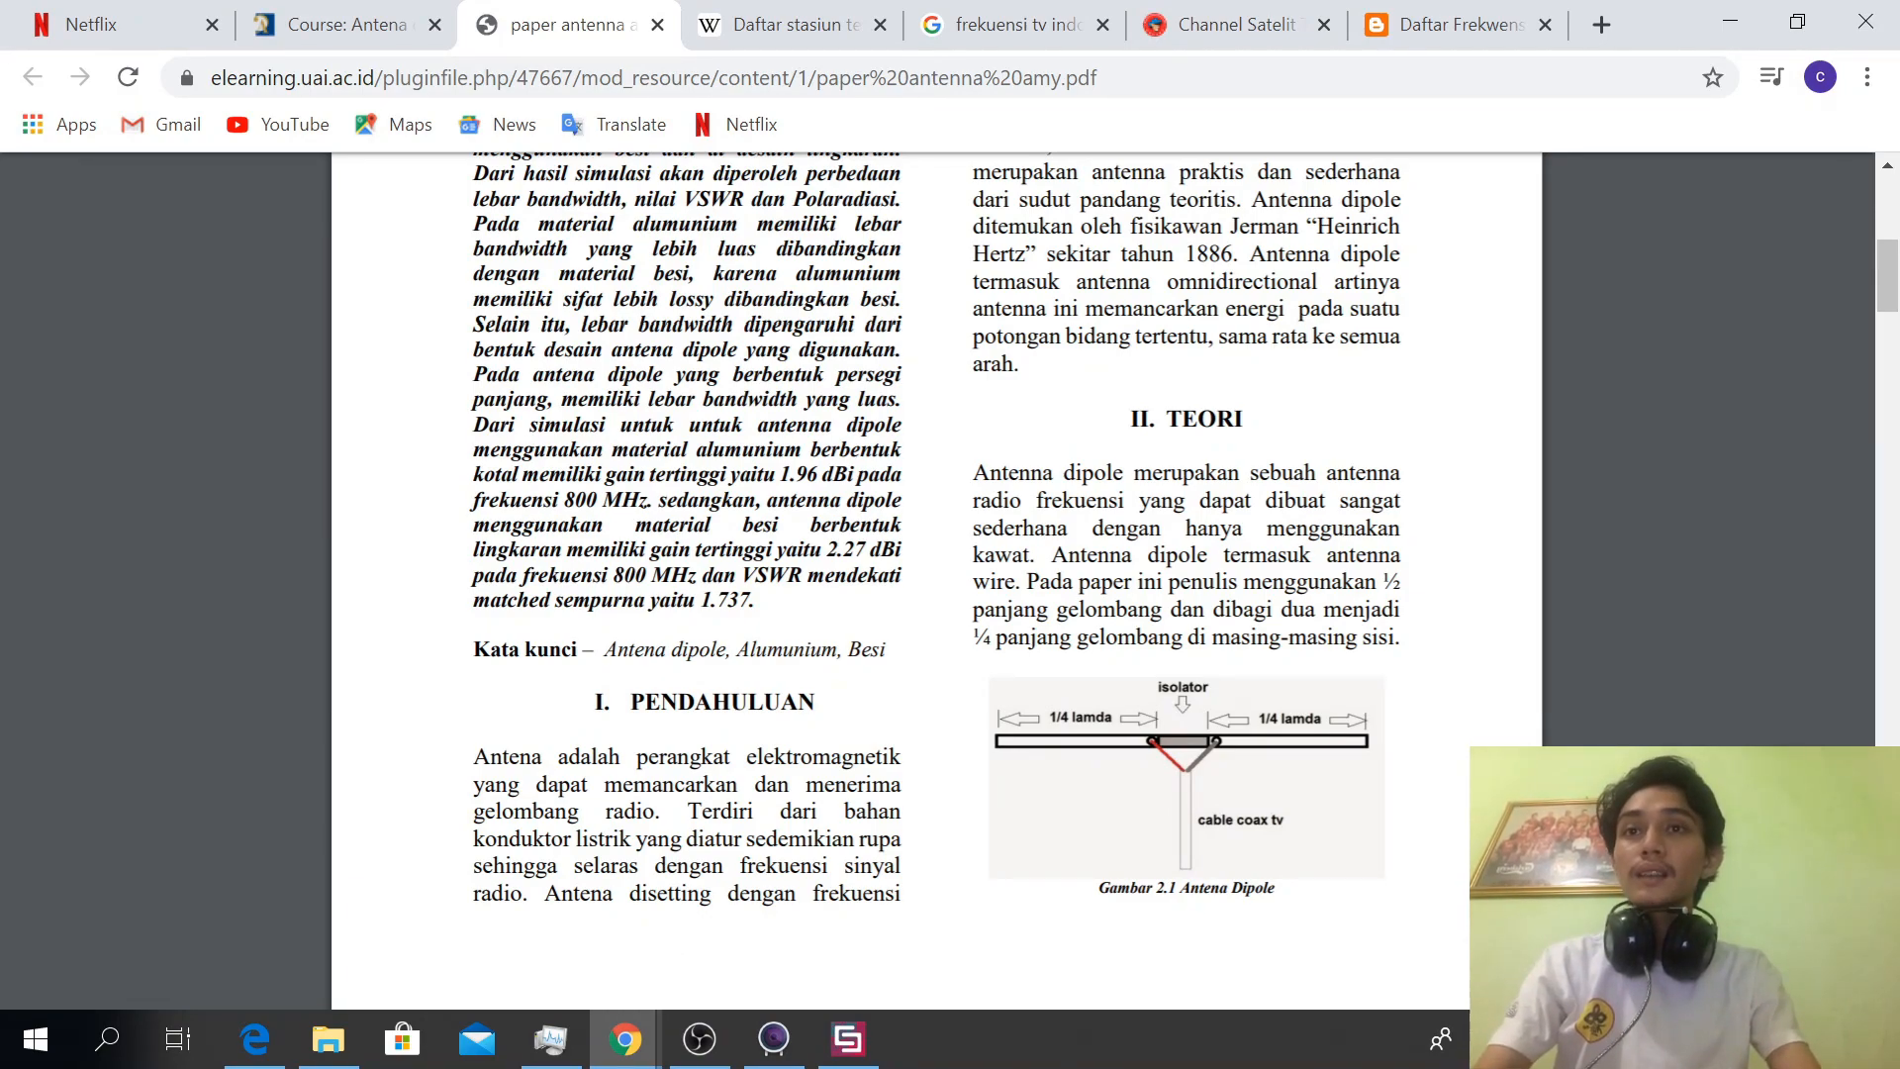
Switch from the antenna paper in the browser to CST Studio Suite
key("alt+Tab")
key("alt+Tab")
key("alt+Tab")
key("alt+Tab")
key("alt+Tab")
key("alt+Tab")
key("alt+Tab")
key("alt+Tab")
key("alt+Tab")
key("alt+Tab")
key("alt+Tab")
key("alt+Tab")
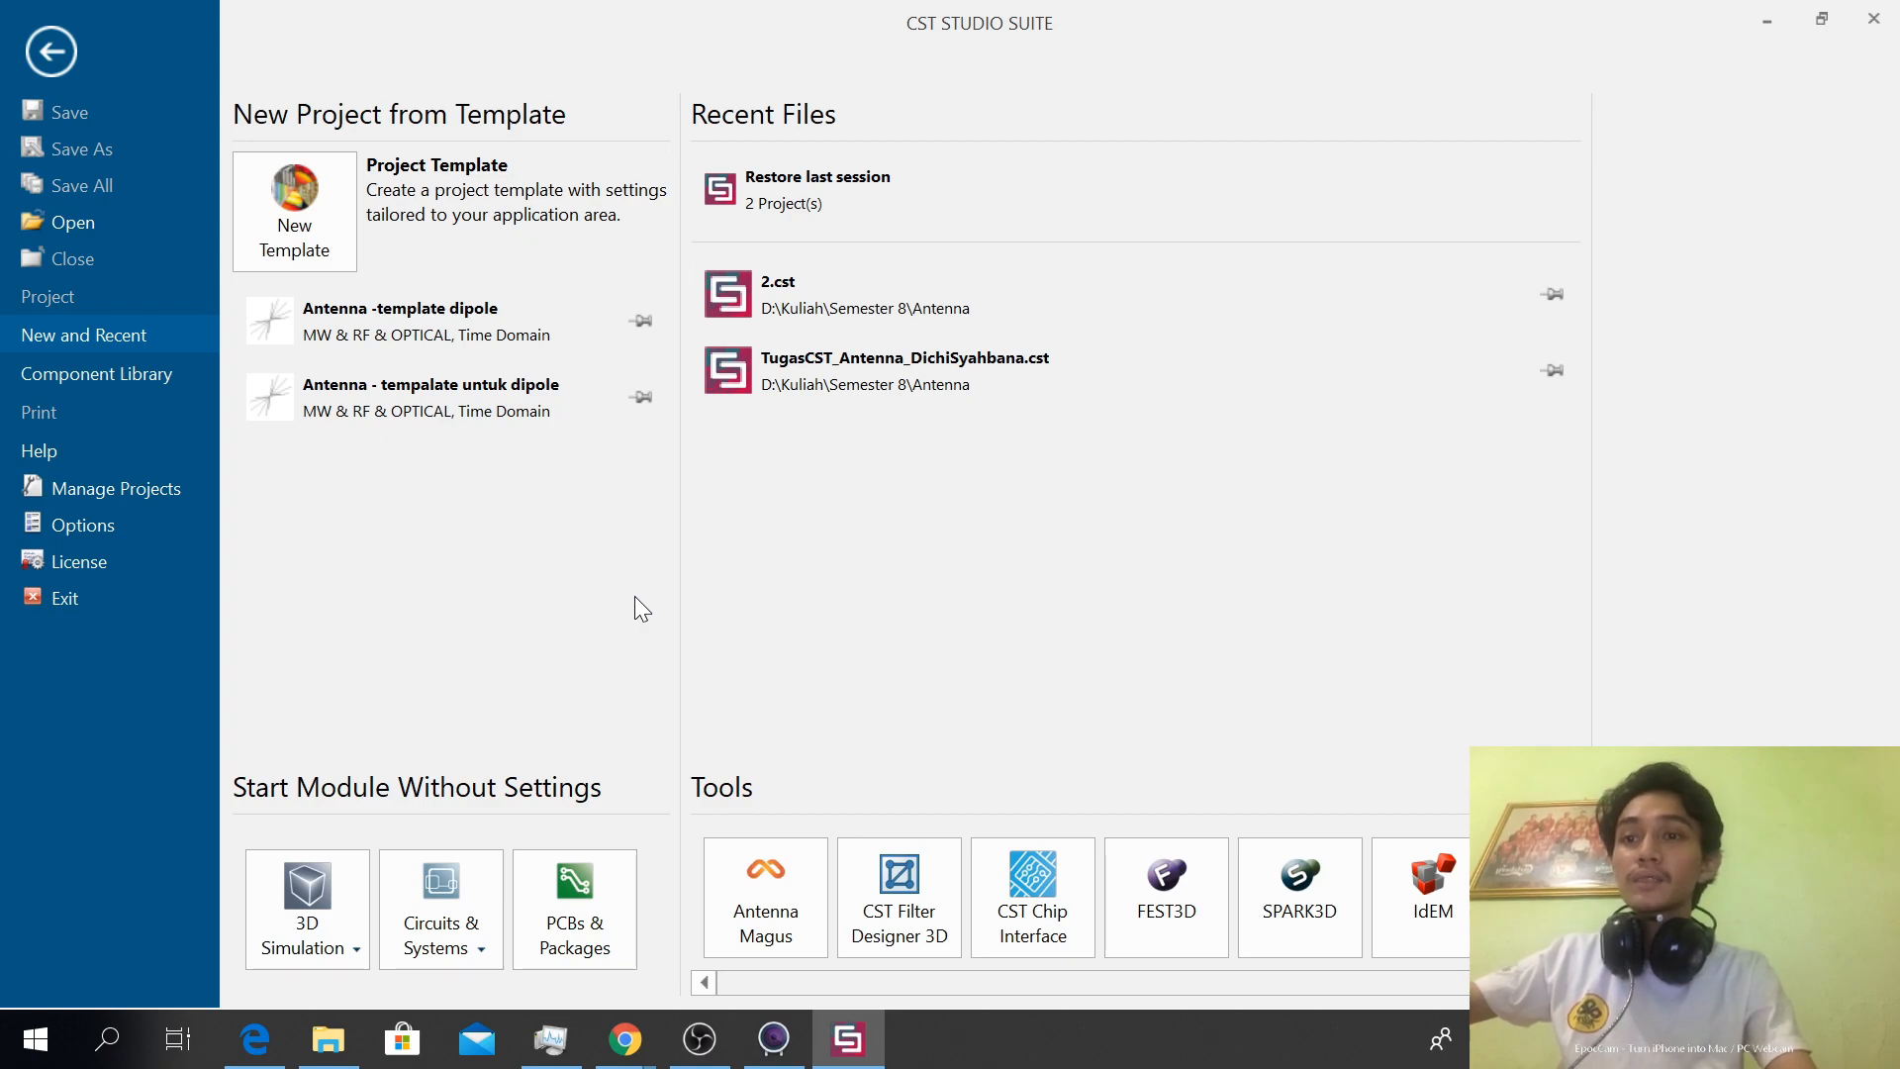
Start a new project template in the MW & RF & Optical area for antennas with the Wire workflow
mouse_move(589, 865)
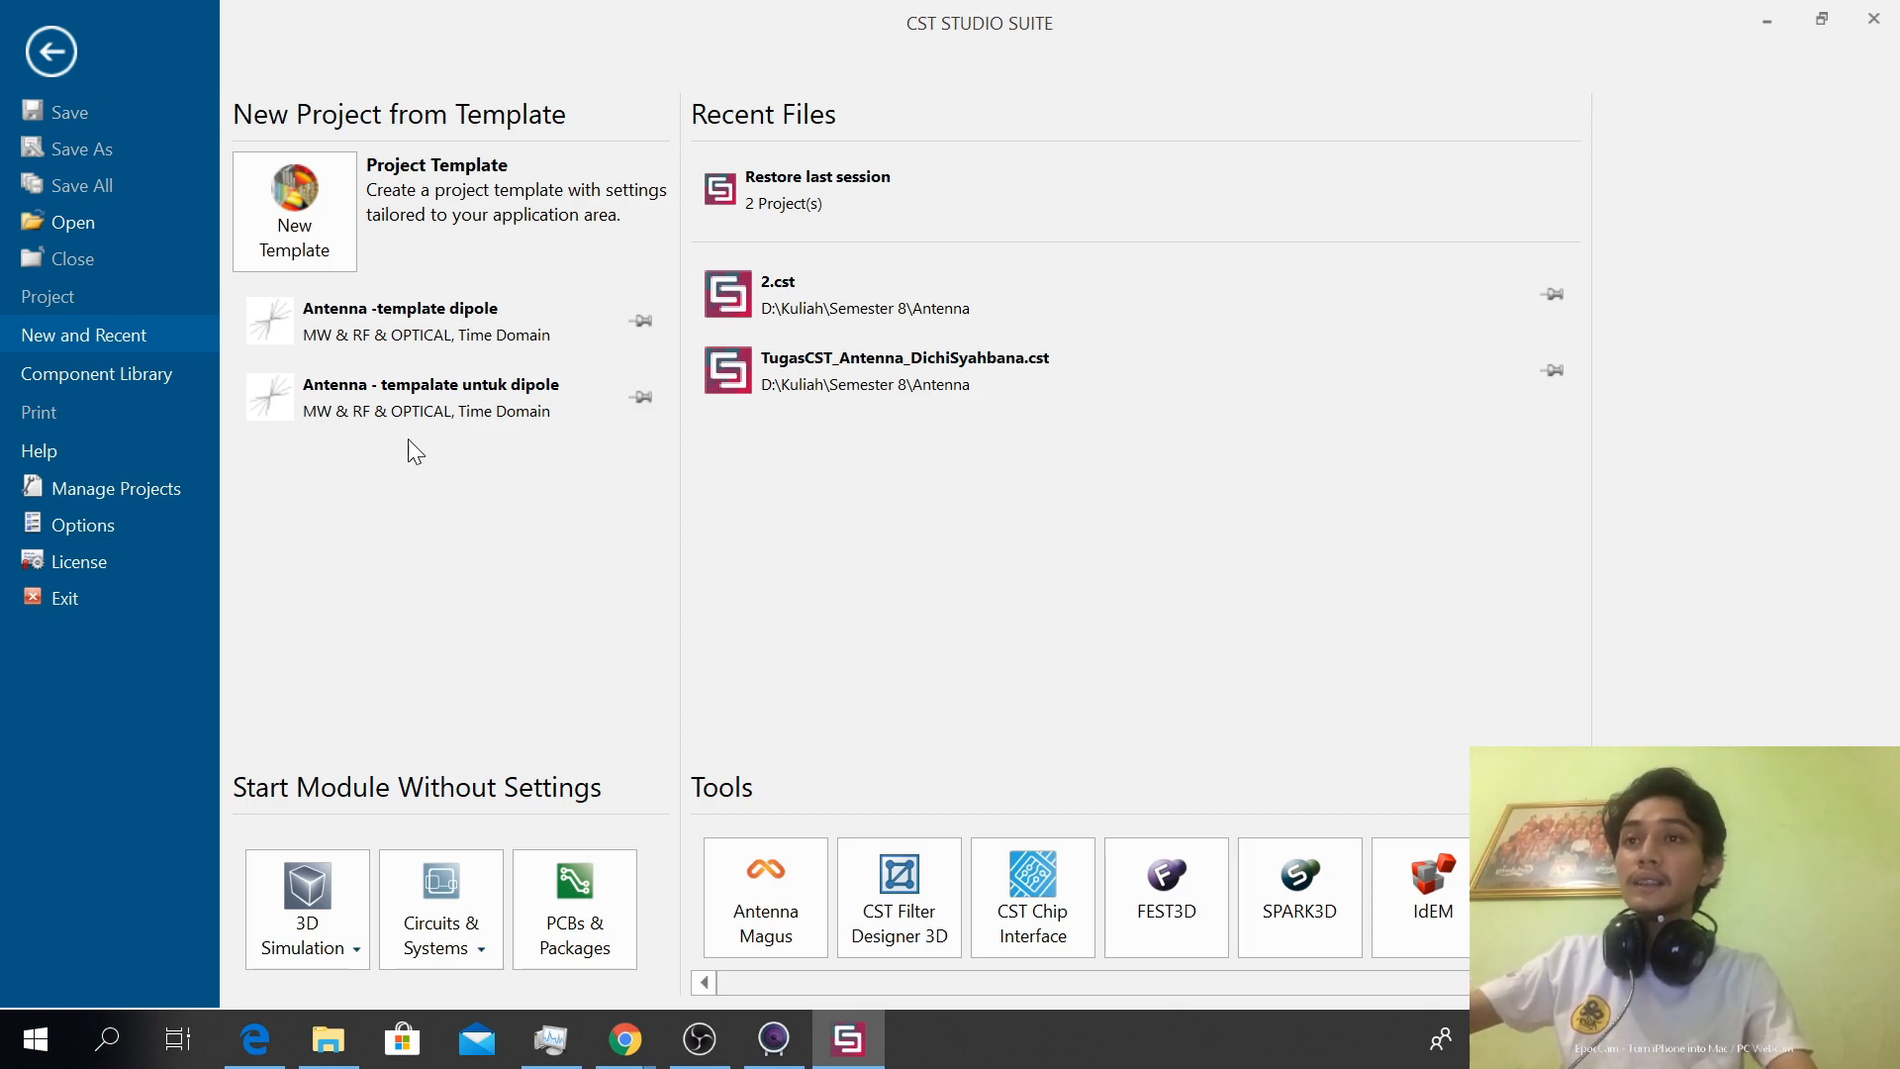
left_click(331, 238)
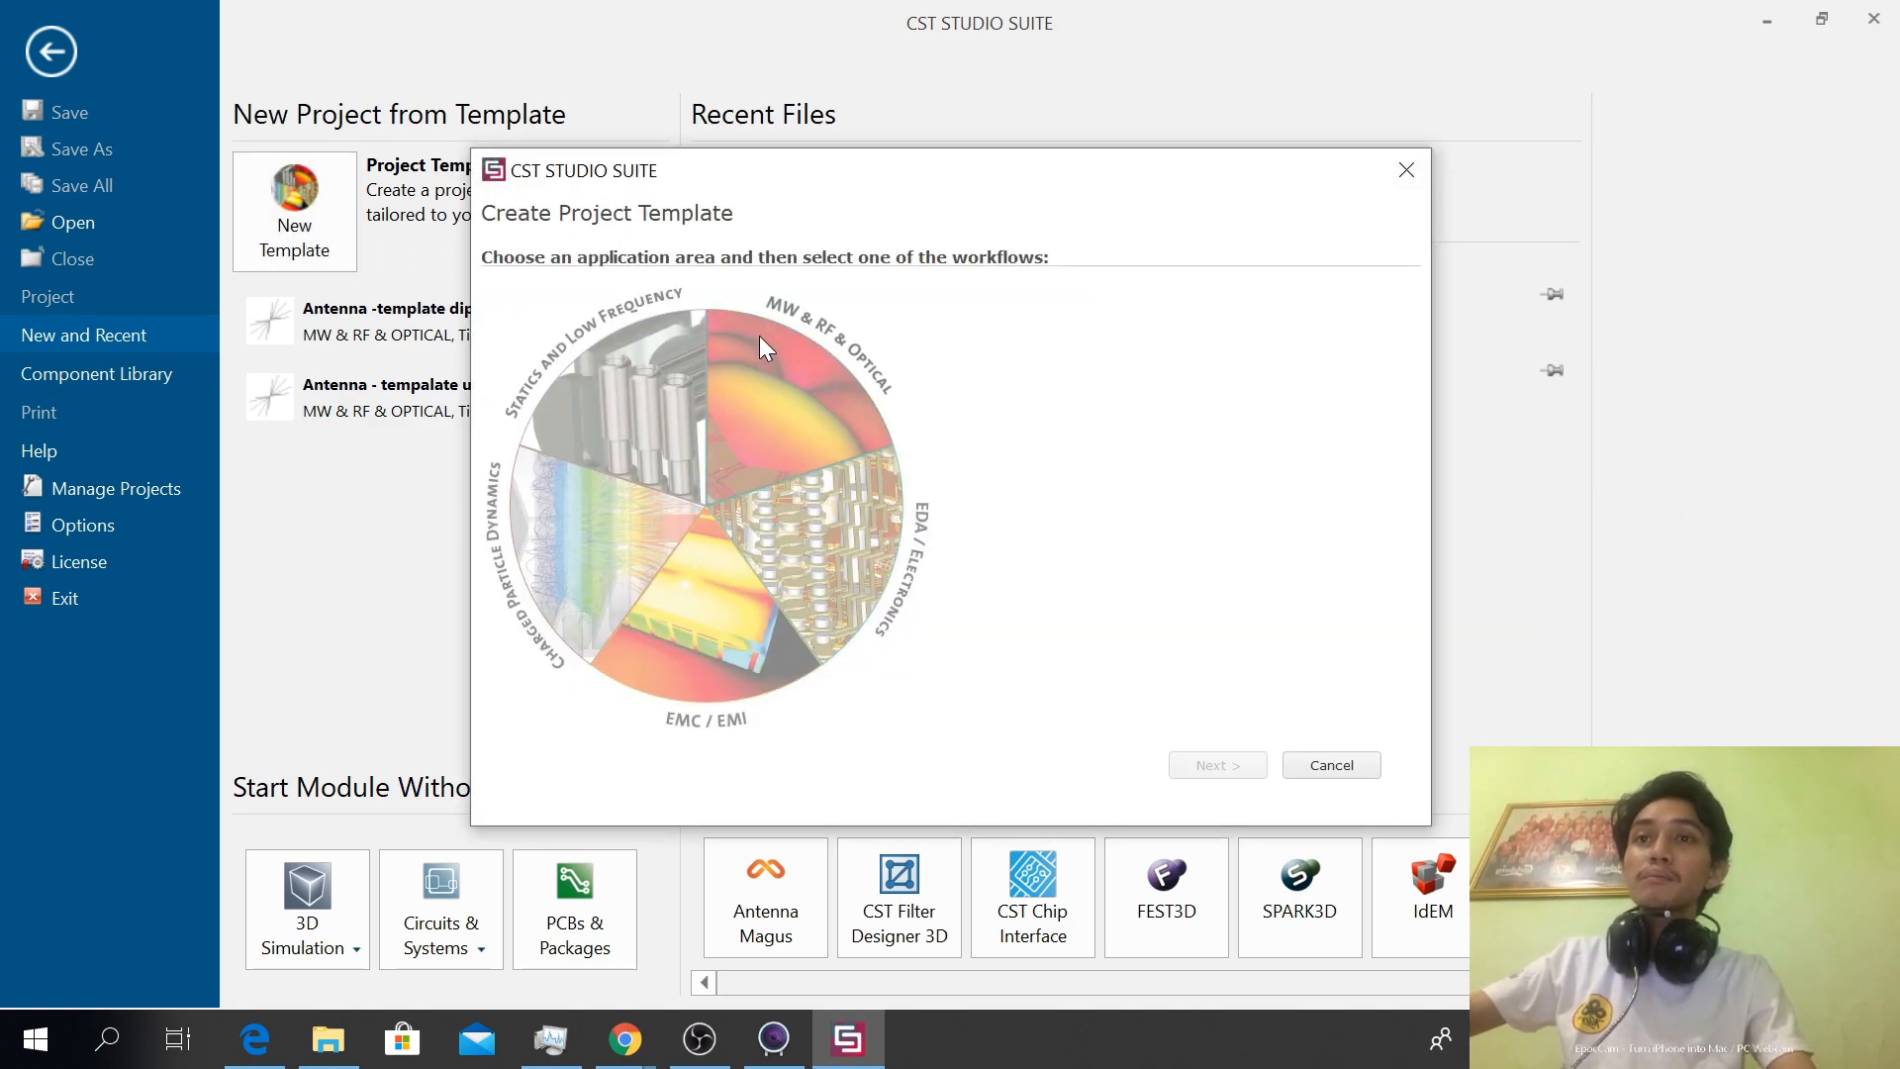
left_click(809, 395)
left_click(1100, 337)
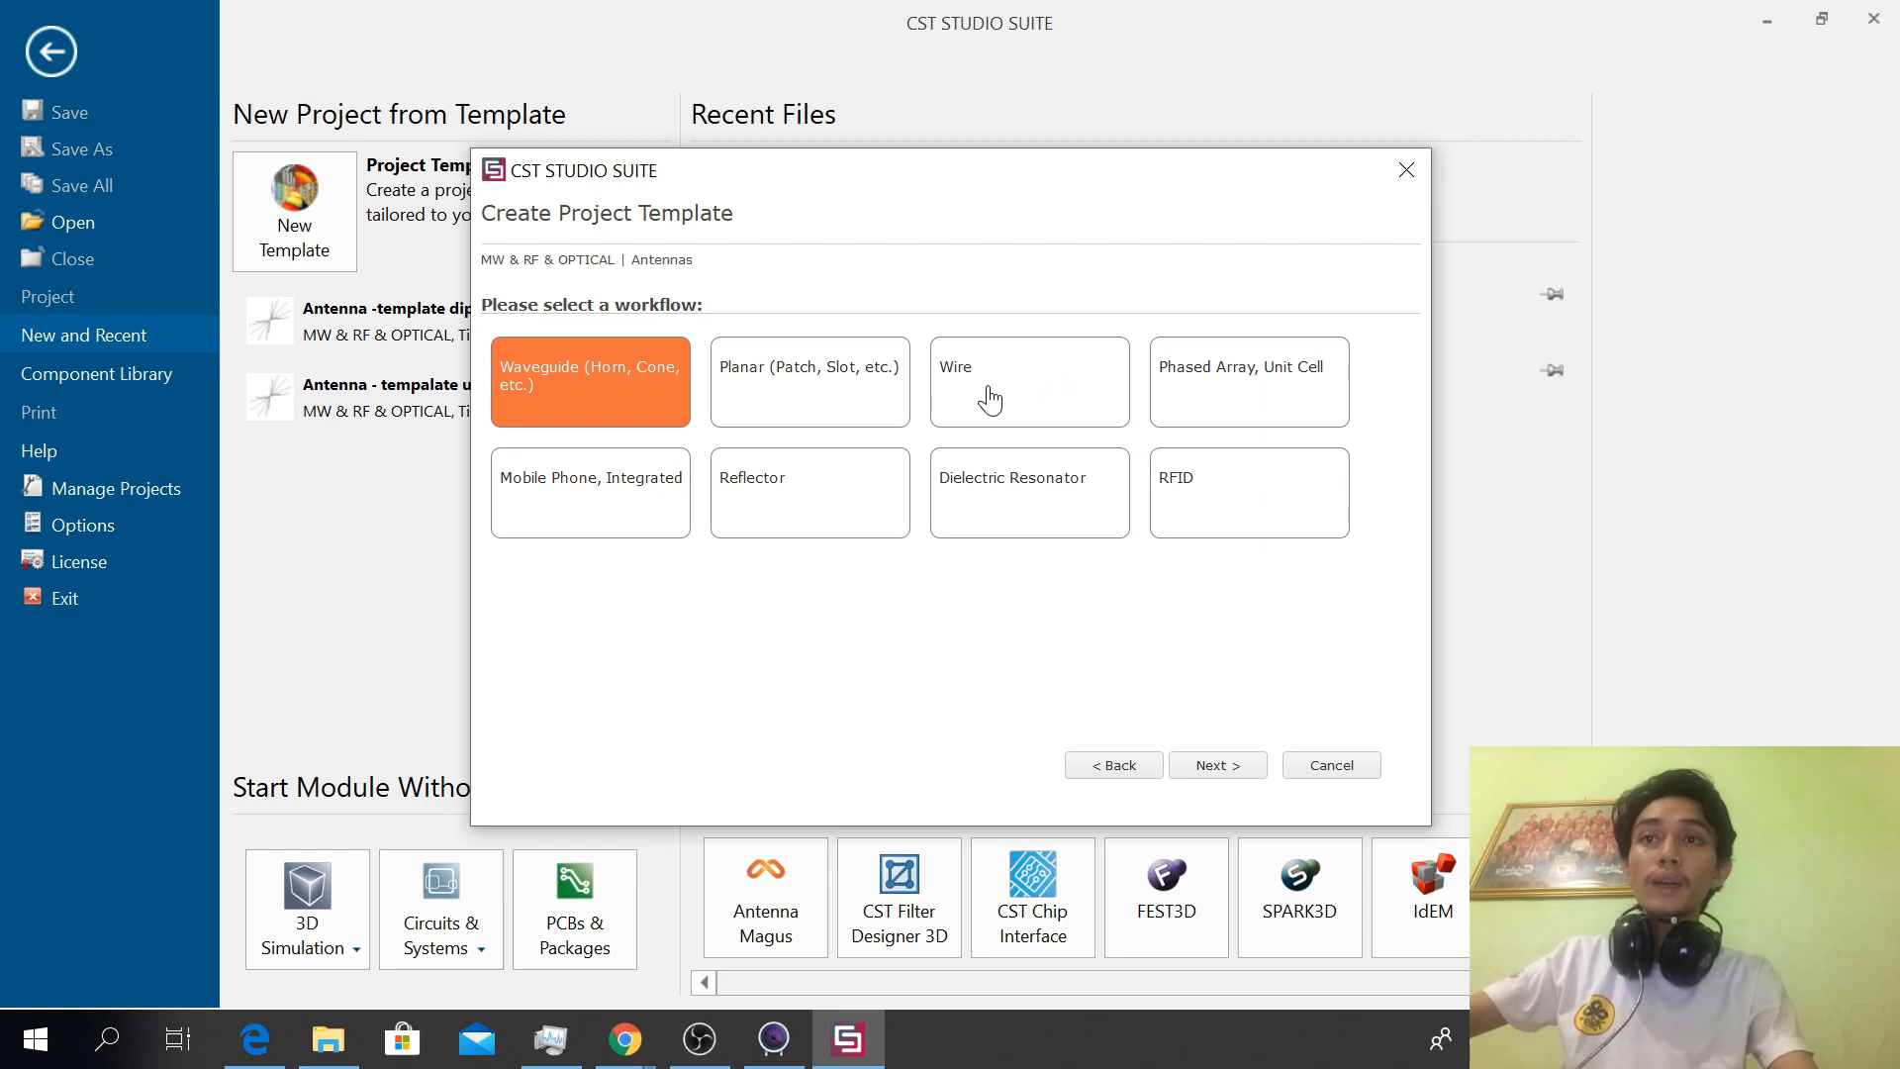
left_click(990, 400)
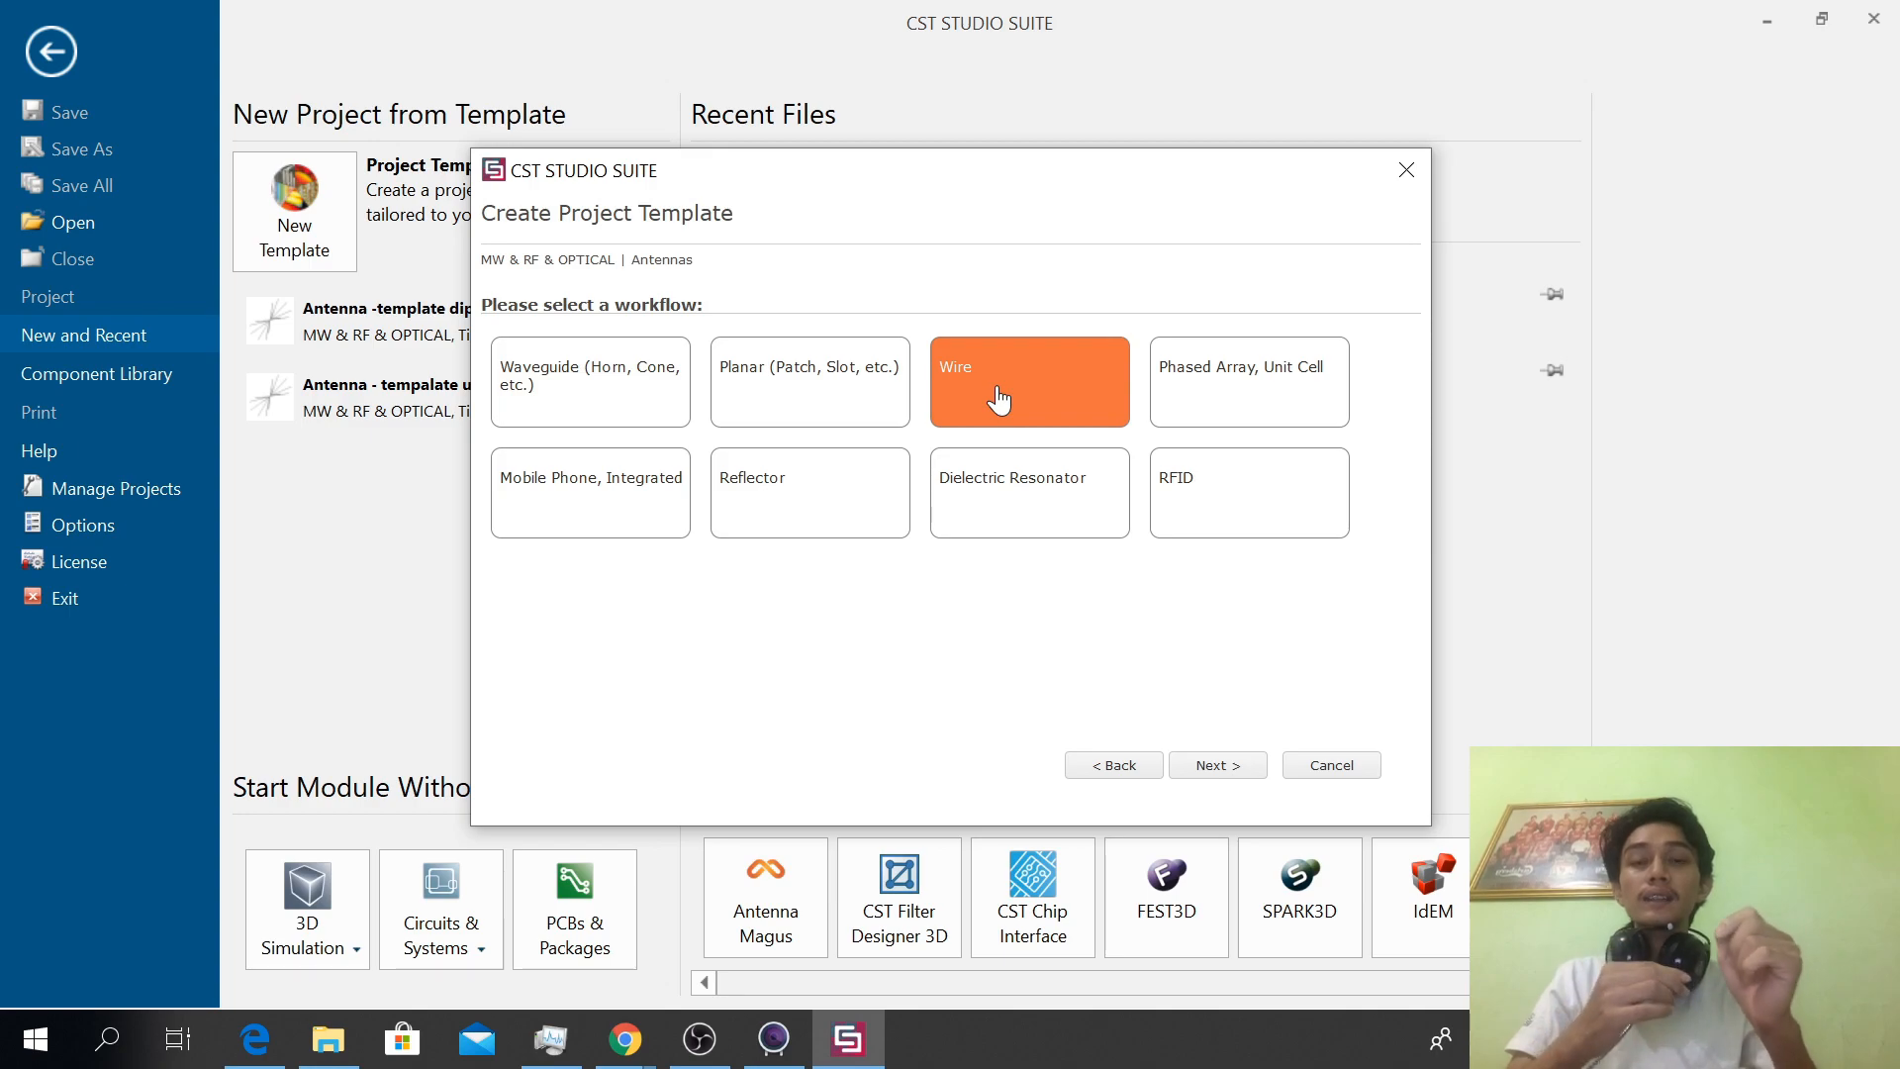
left_click(1001, 398)
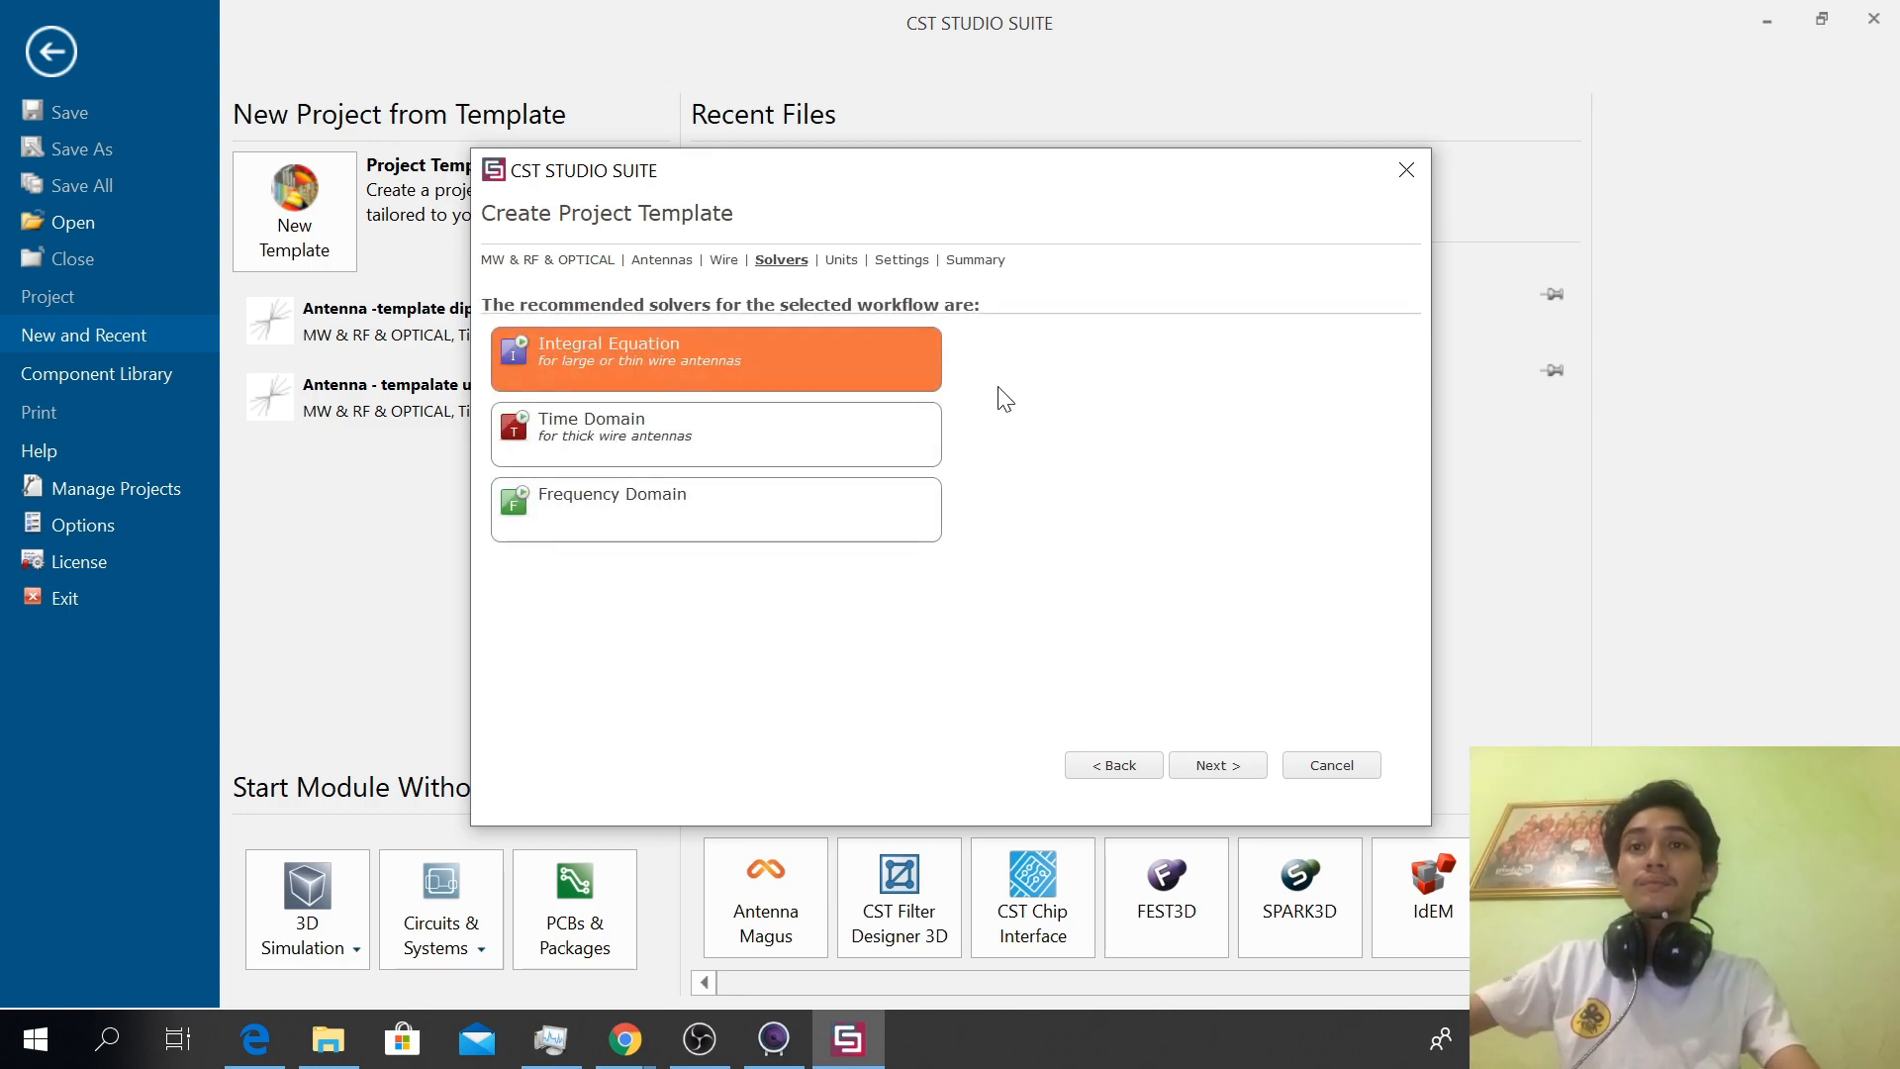
Choose the Time Domain solver for the template and accept mm, MHz, ns and Kelvin as units
left_click(745, 448)
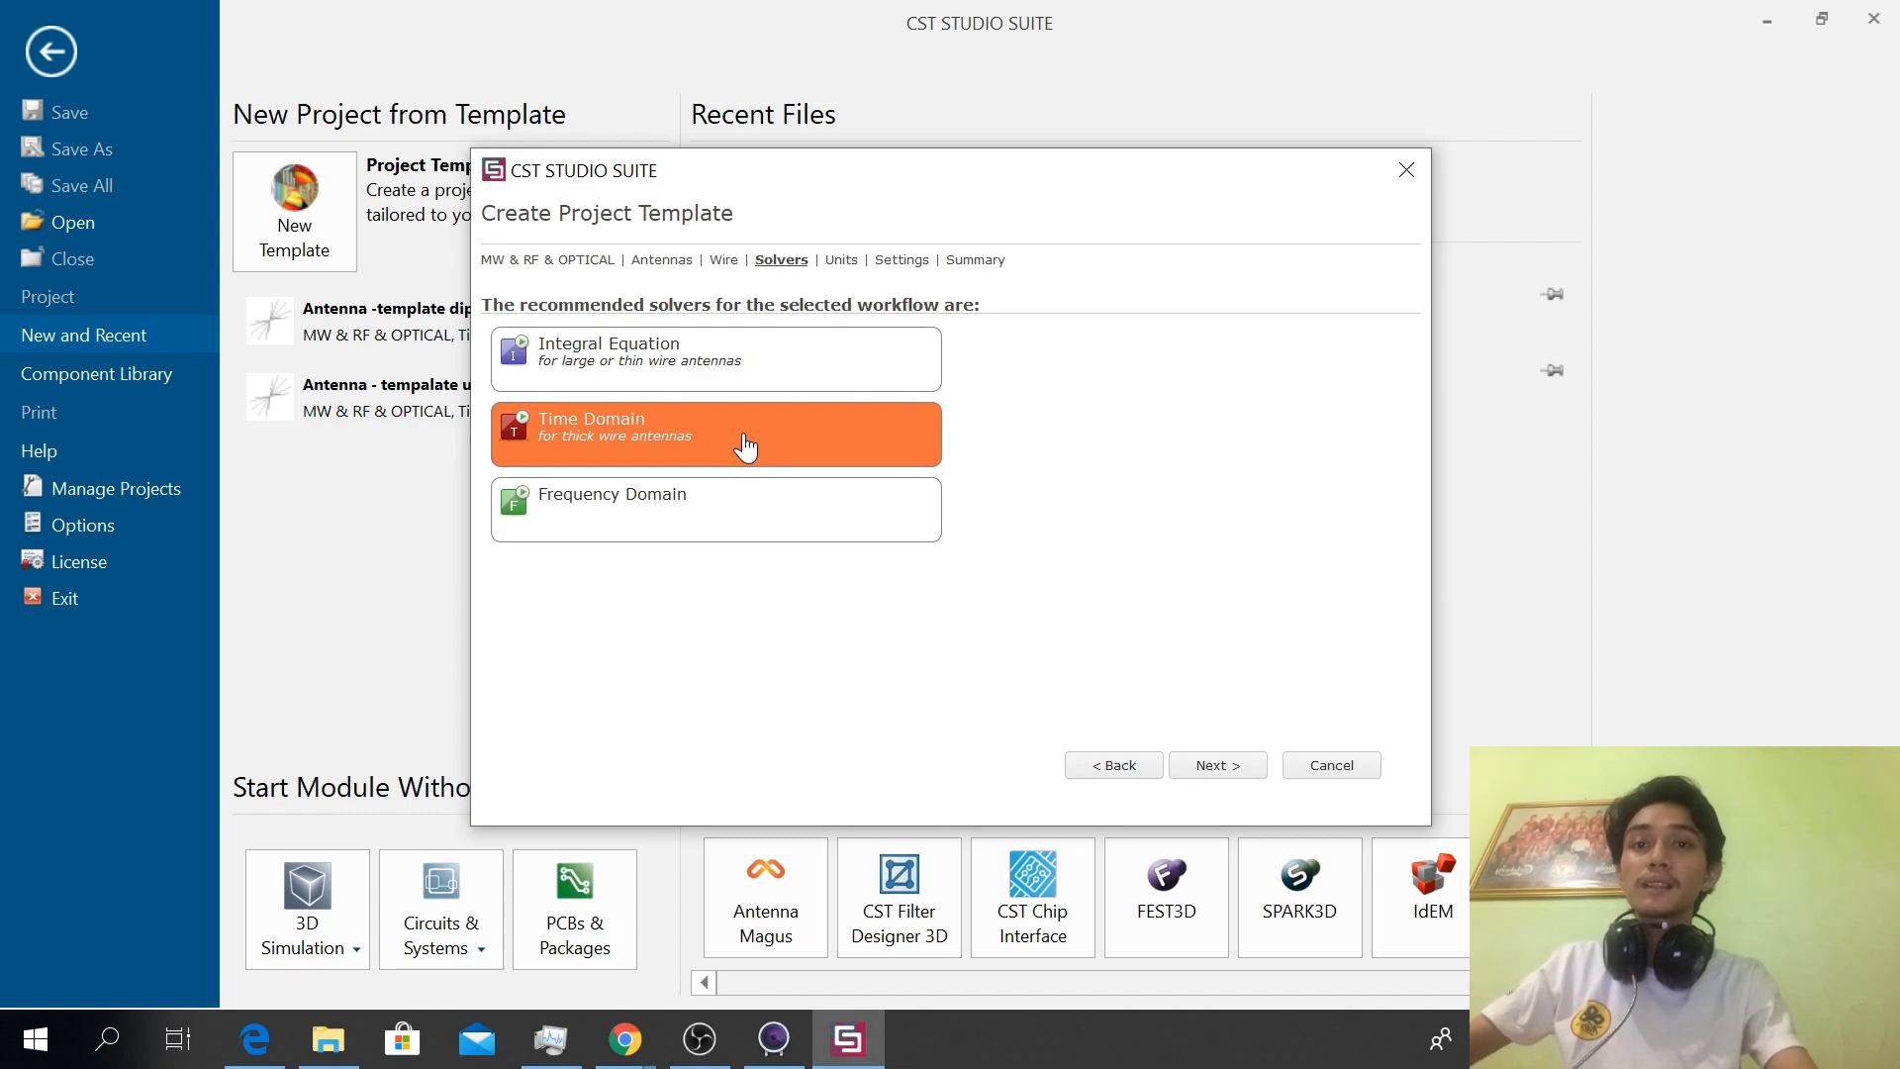
double_click(745, 447)
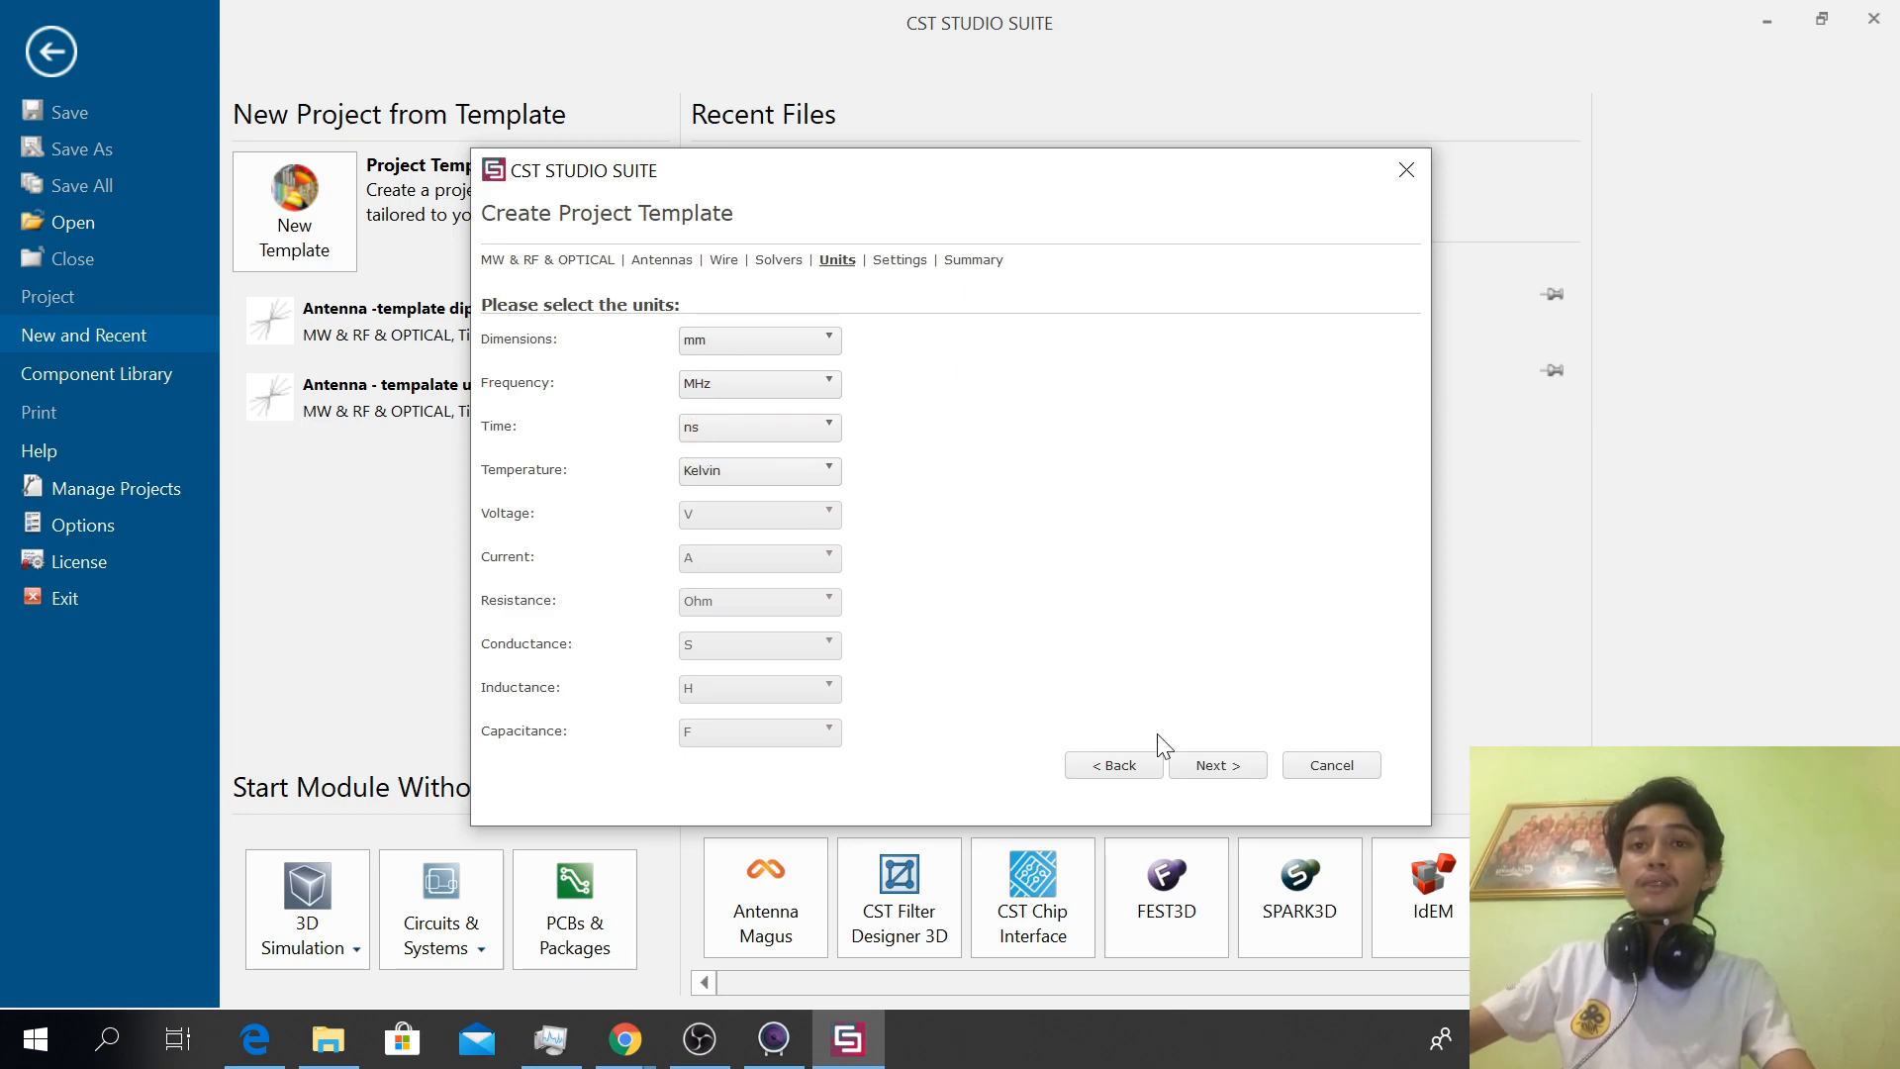
left_click(1201, 766)
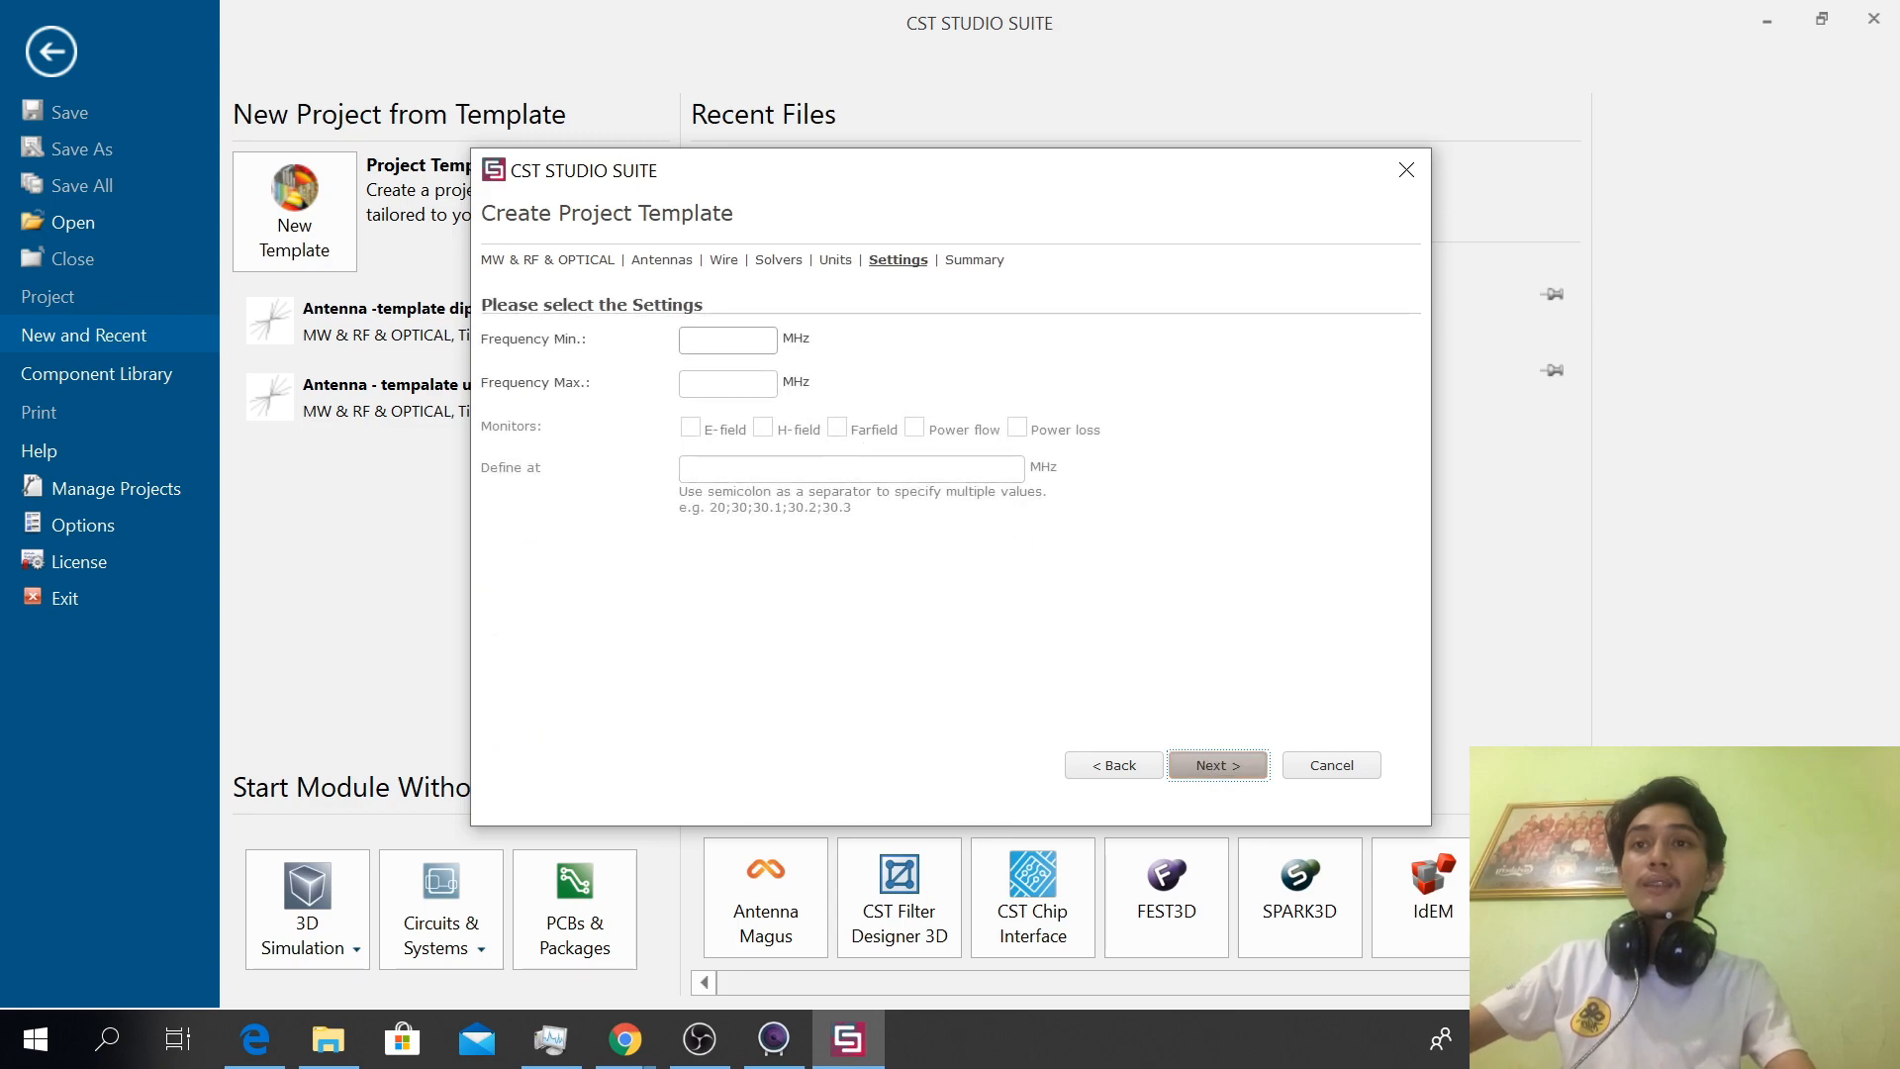
Set the template's frequency range to a minimum of 480 MHz and a maximum of 890 MHz
left_click(728, 341)
type("480")
key("Tab")
type("890")
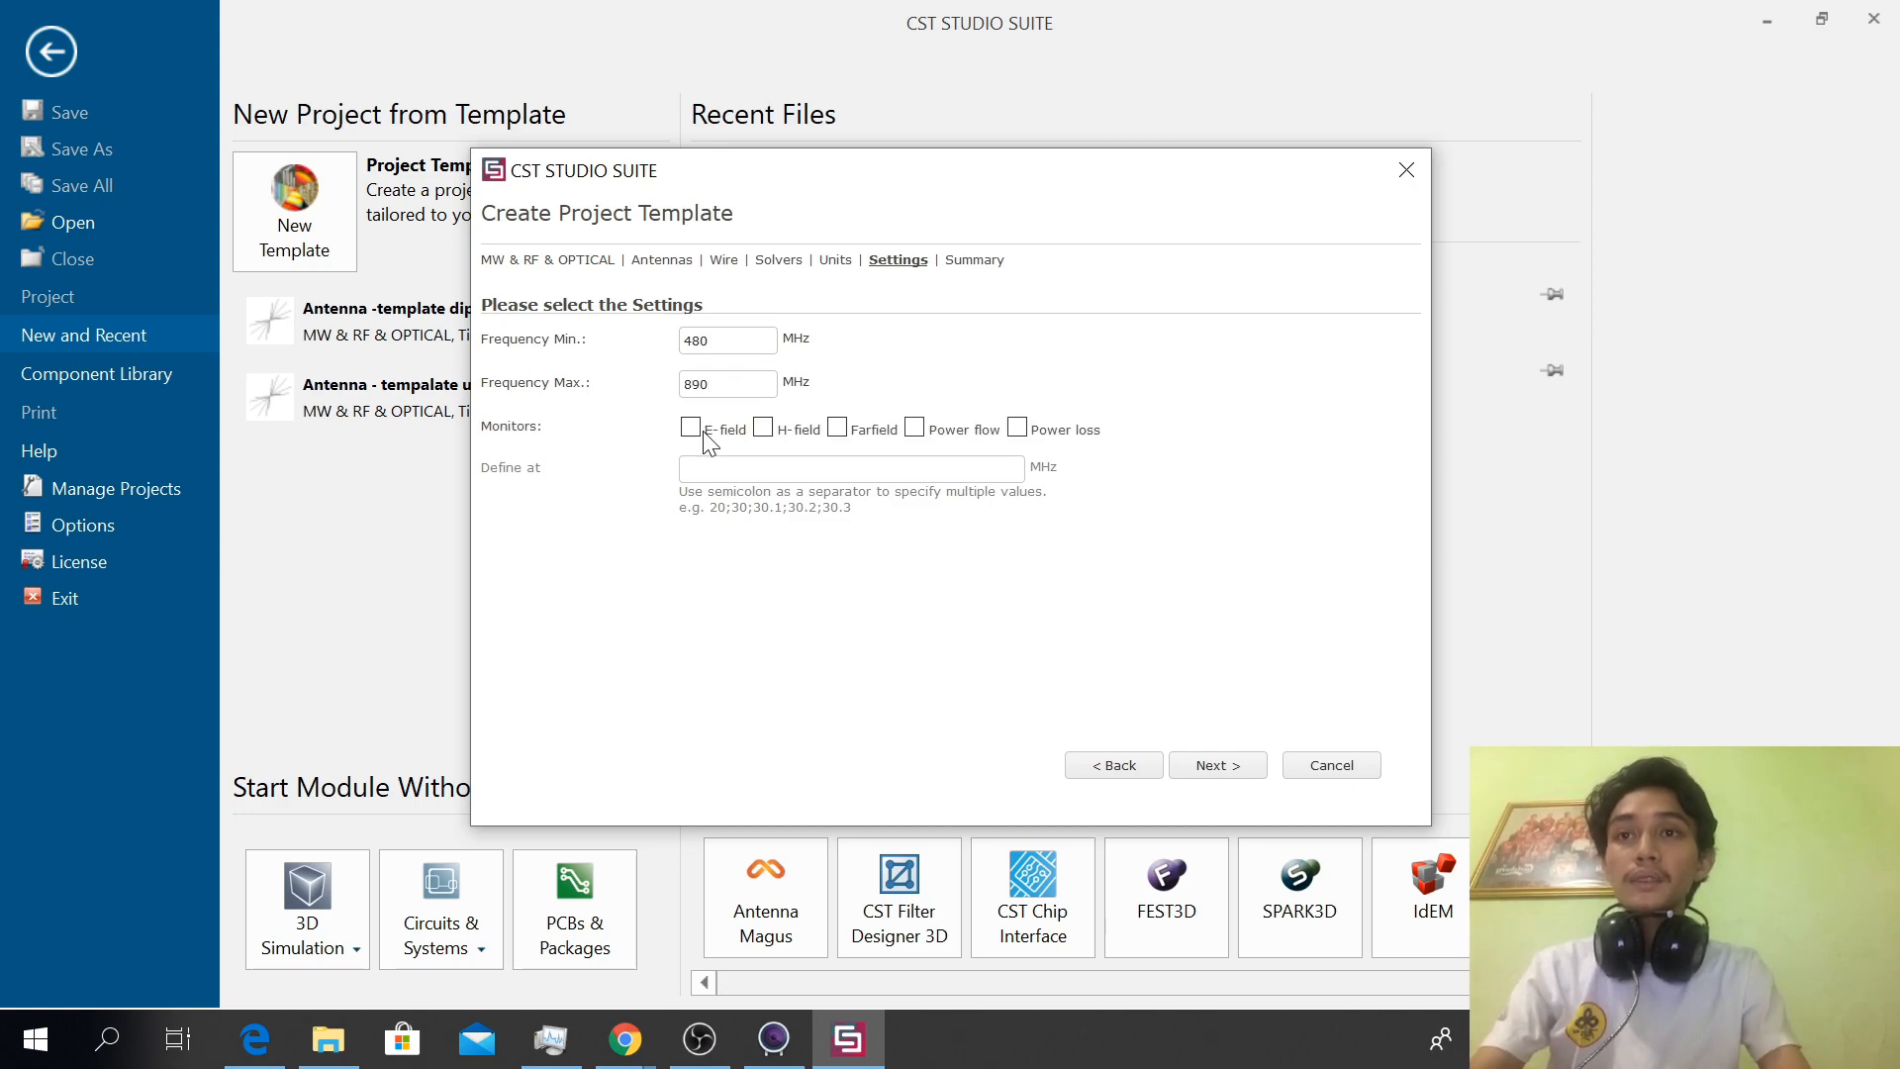
Enable the E-field, H-field and Farfield monitors at 480;685;890 MHz and continue to the template summary
left_click(692, 428)
left_click(763, 427)
left_click(837, 427)
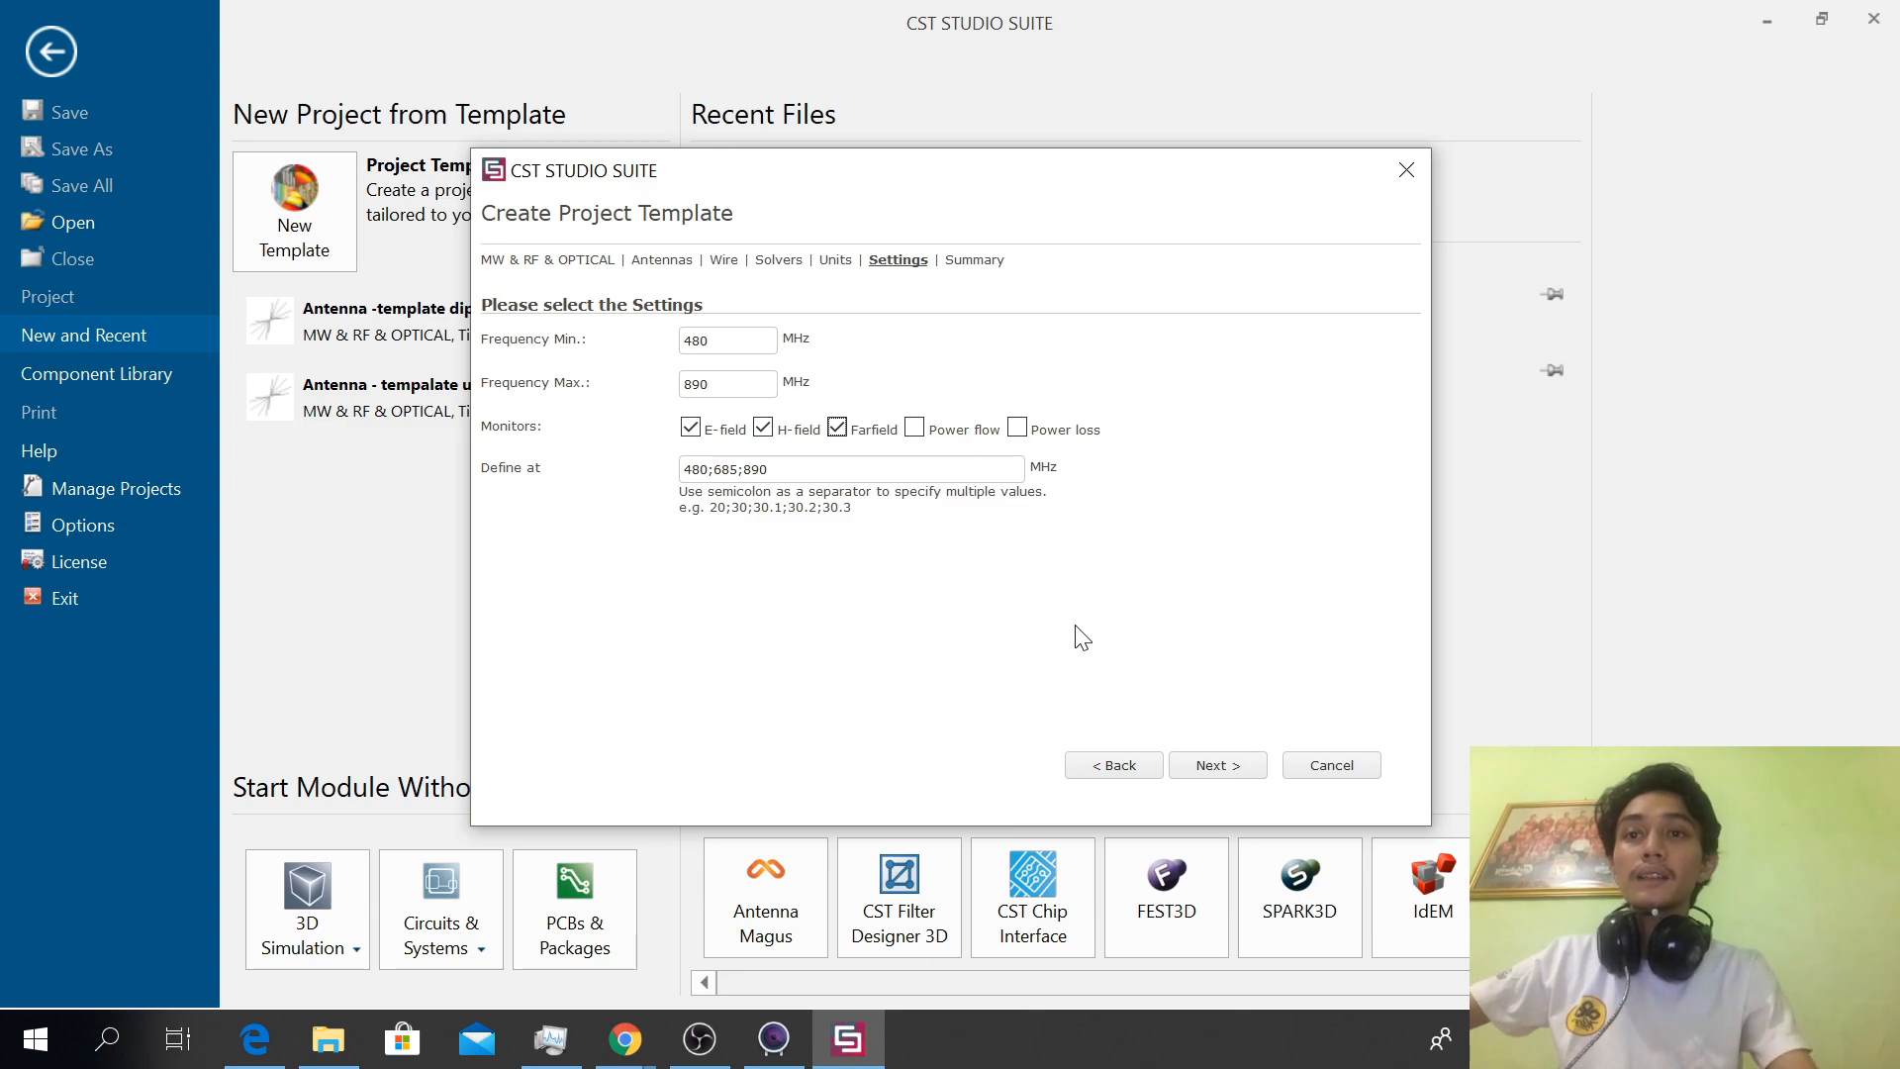
left_click(1223, 752)
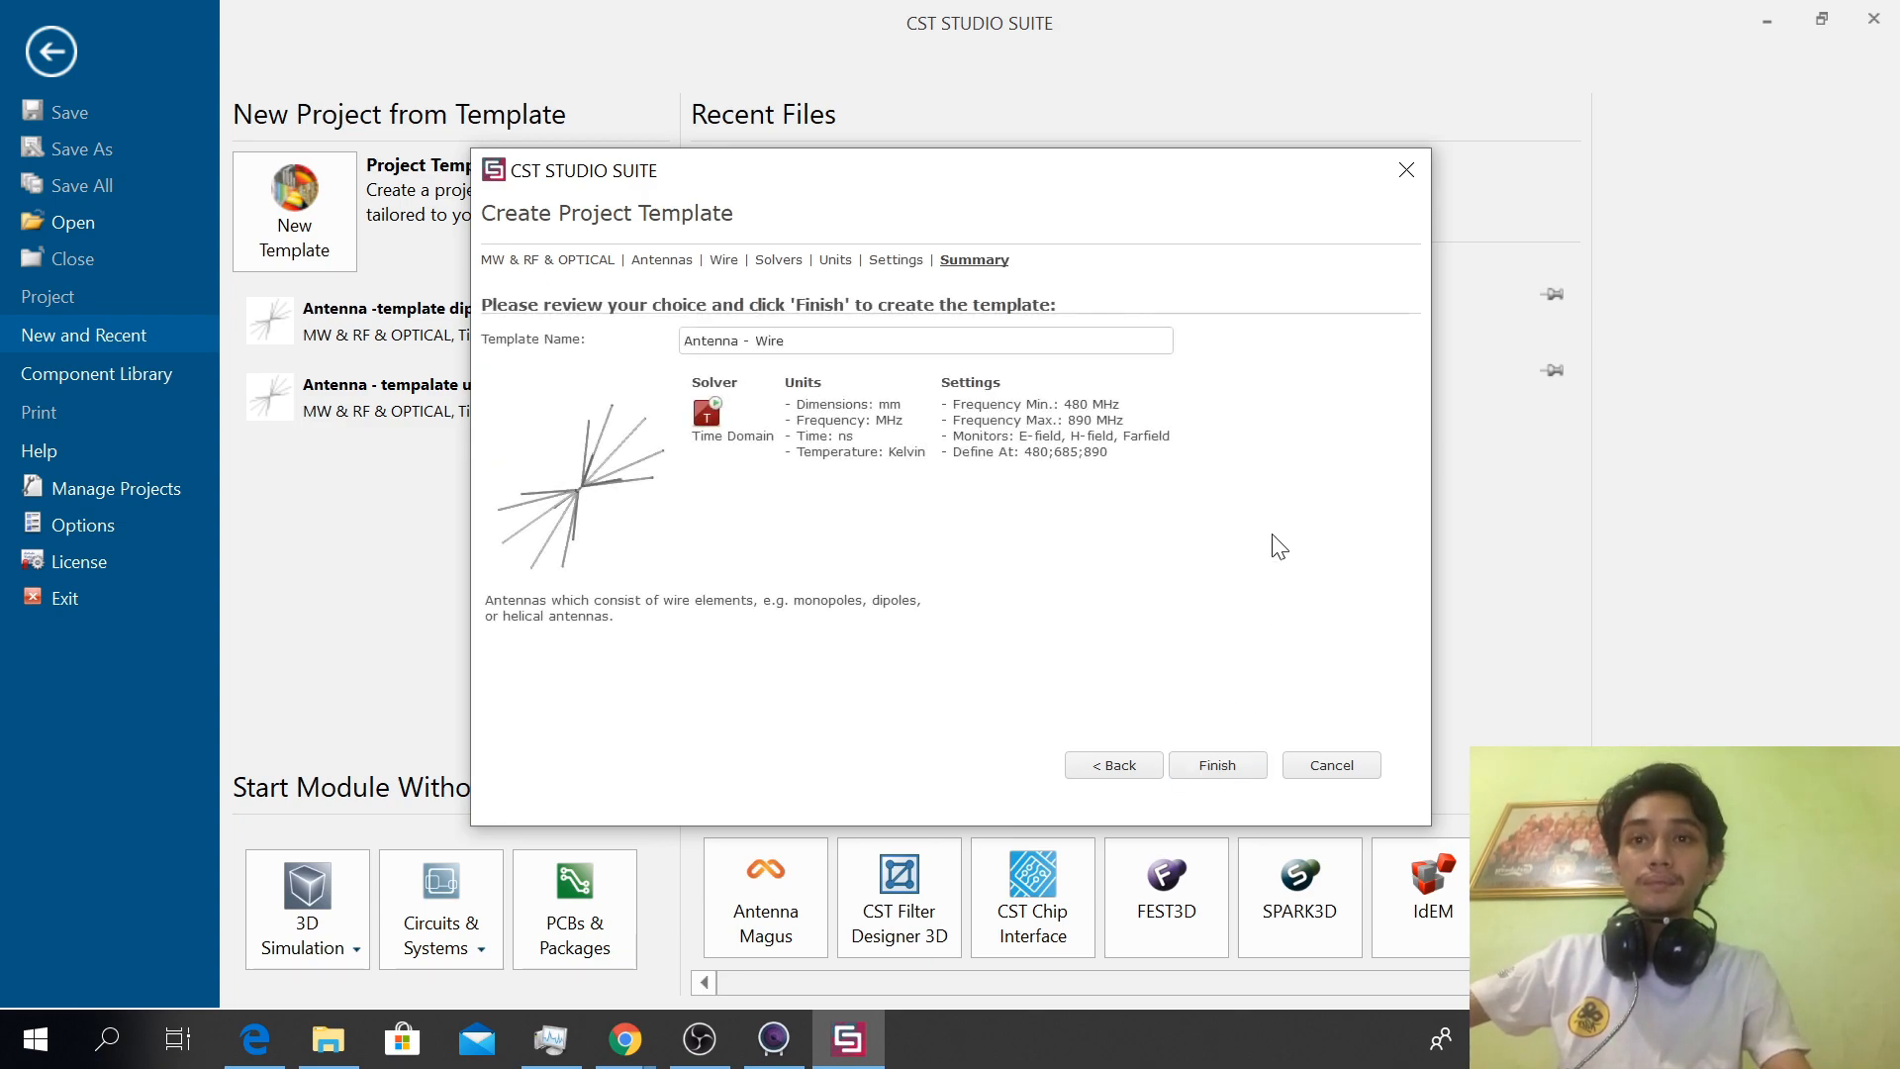
Name the template "template dipole antena" and create the project from it
double_click(769, 340)
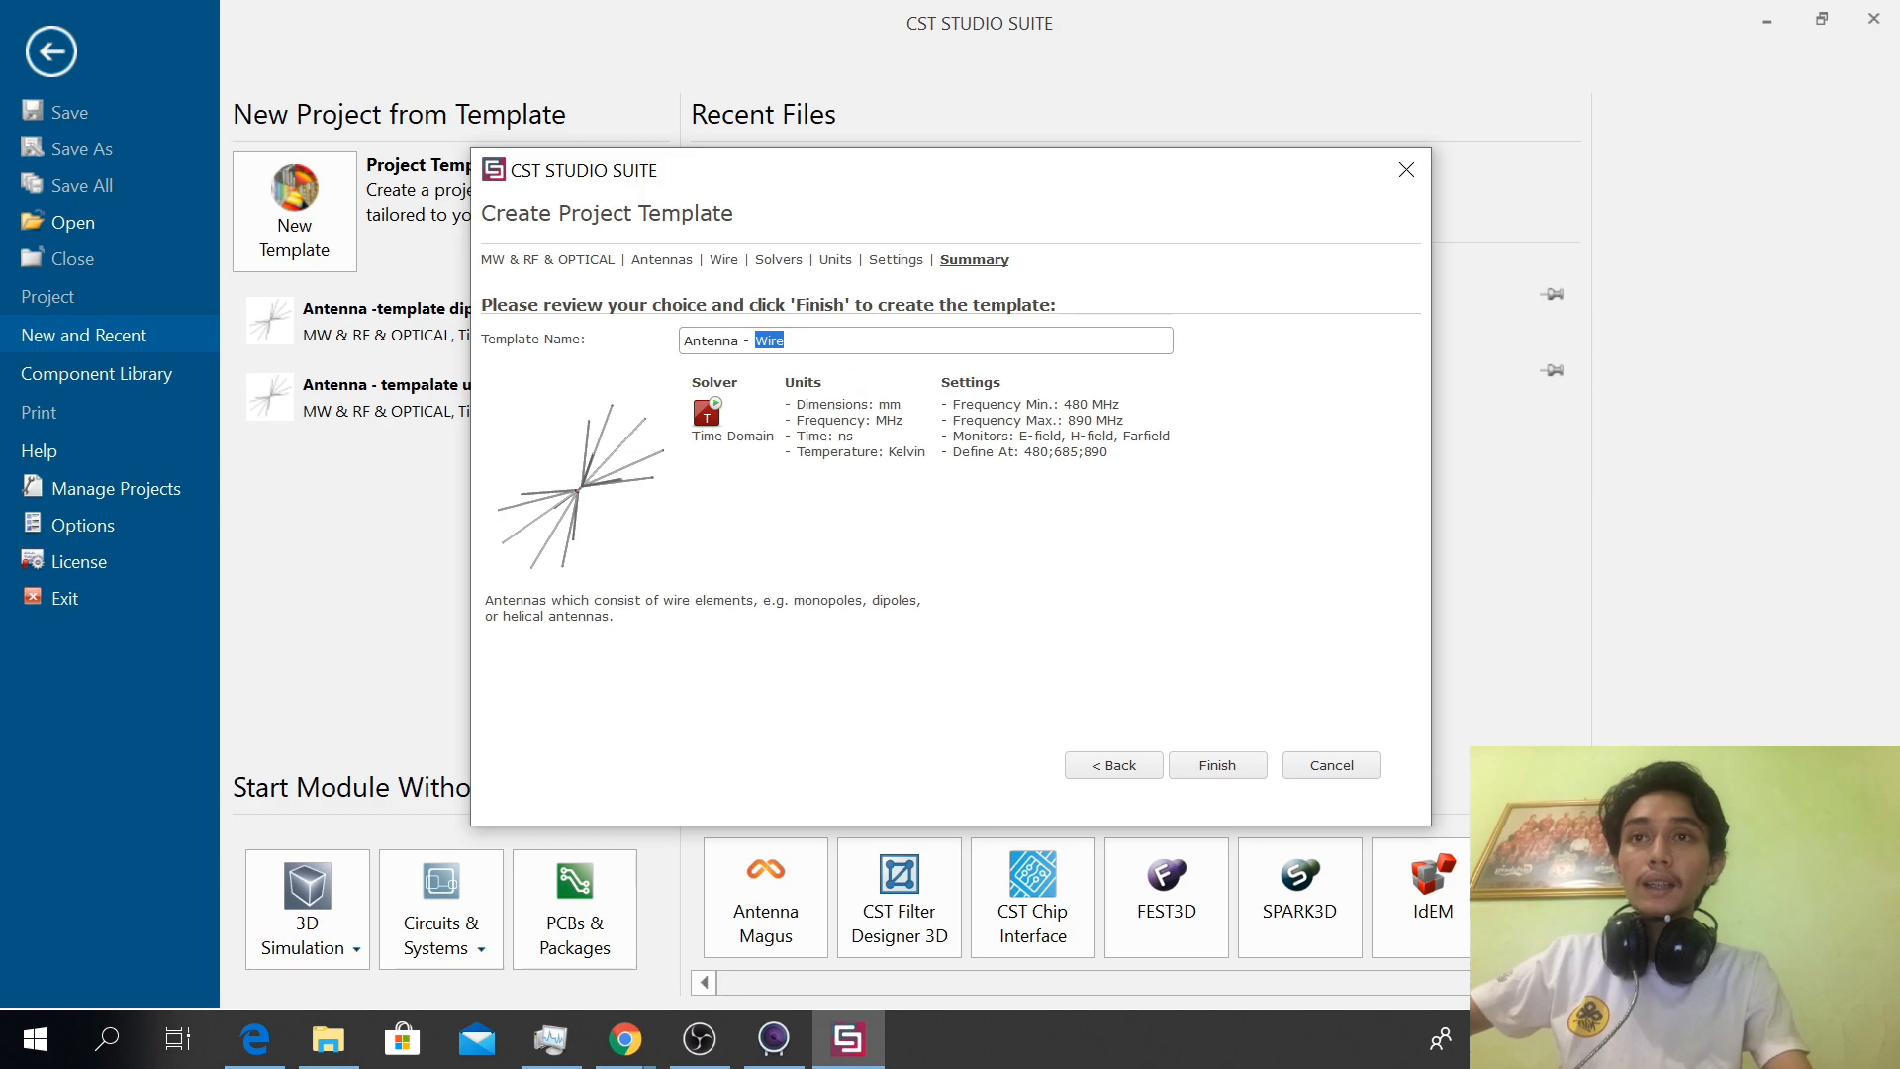
key("BackSpace")
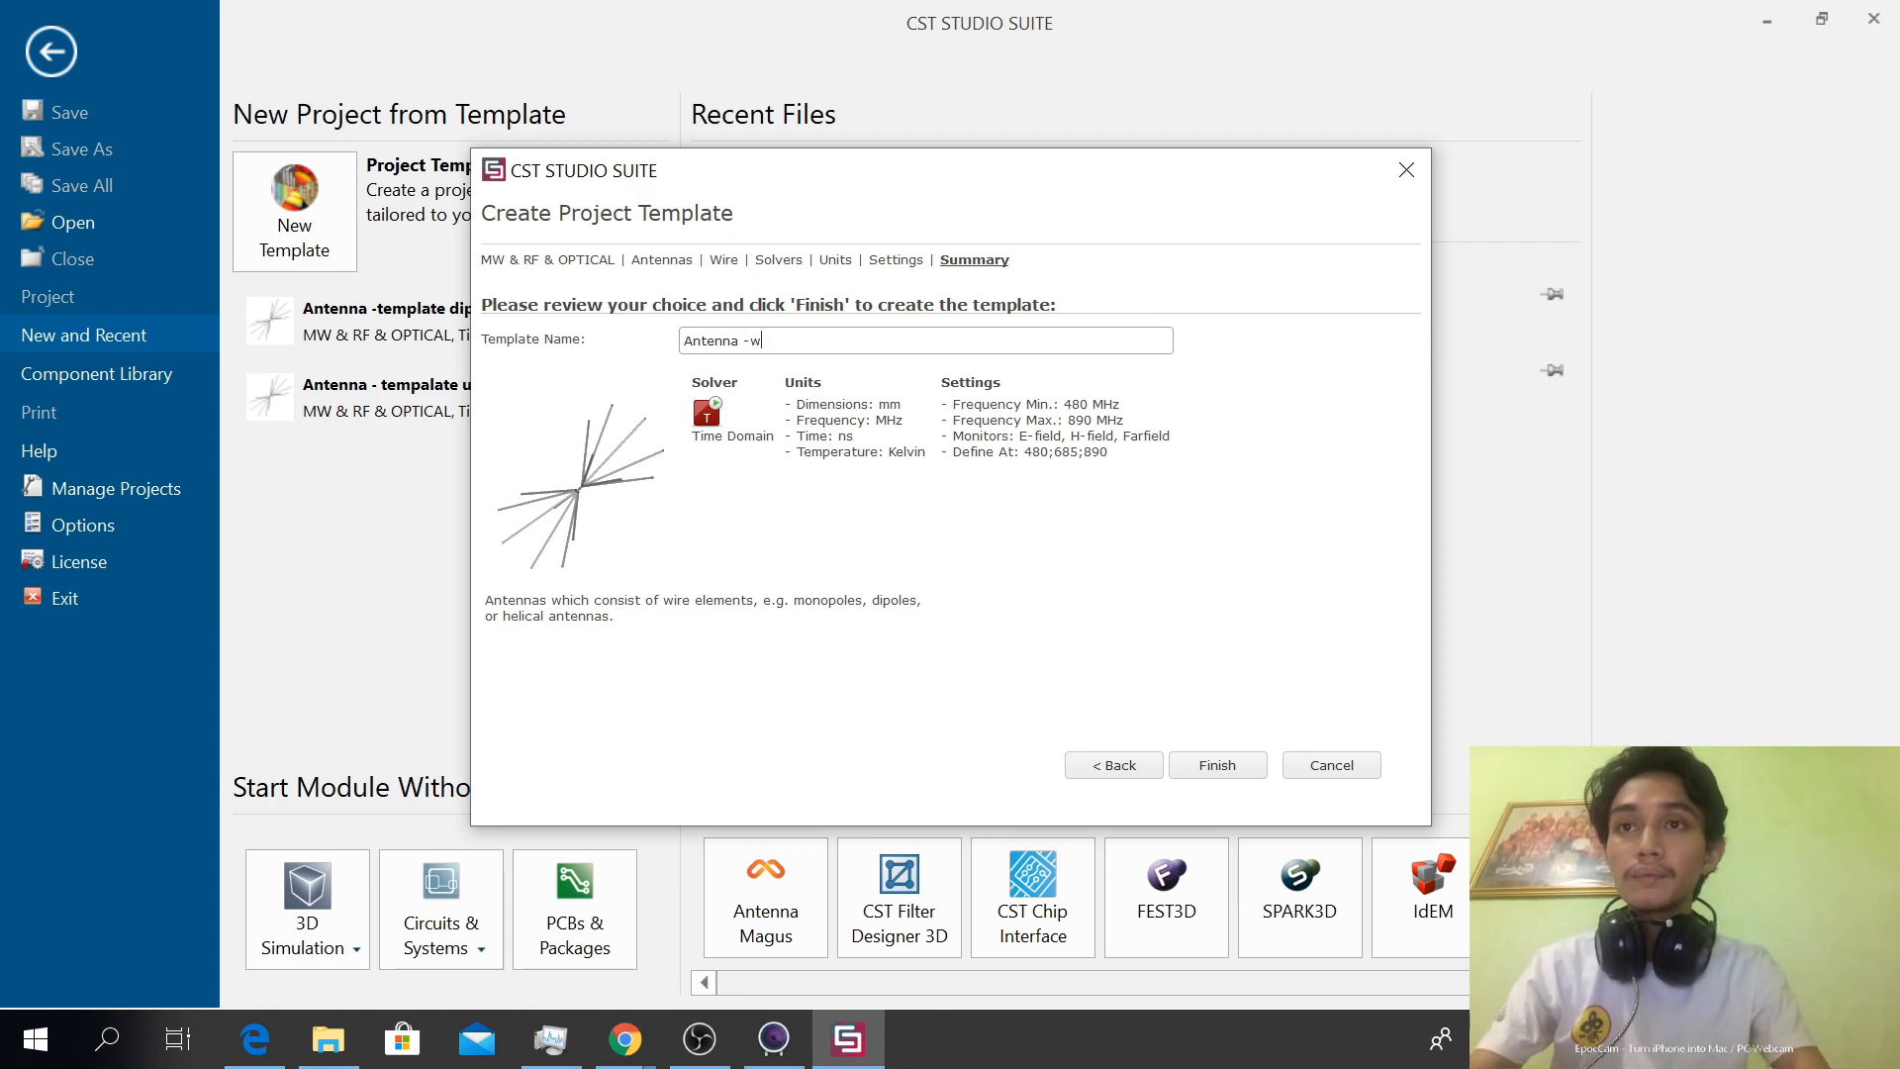
type("template dipole")
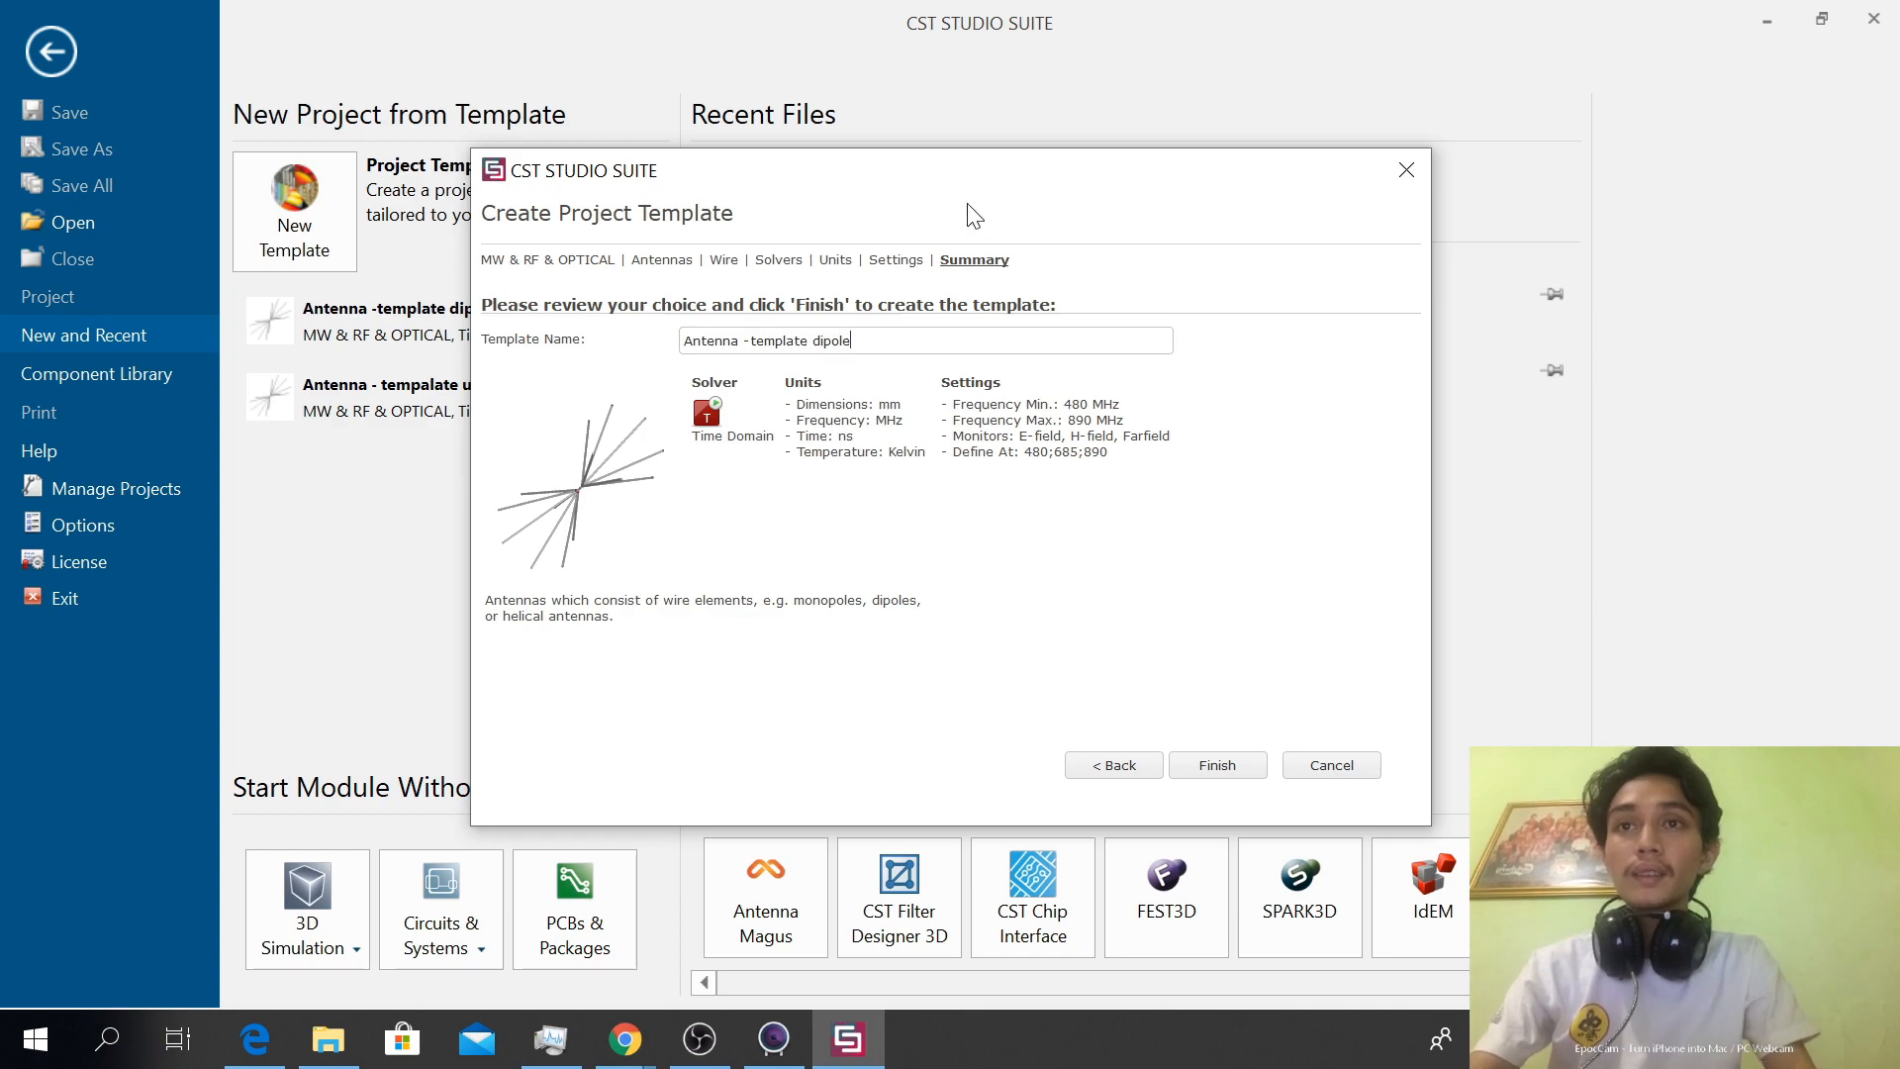
type(" antena")
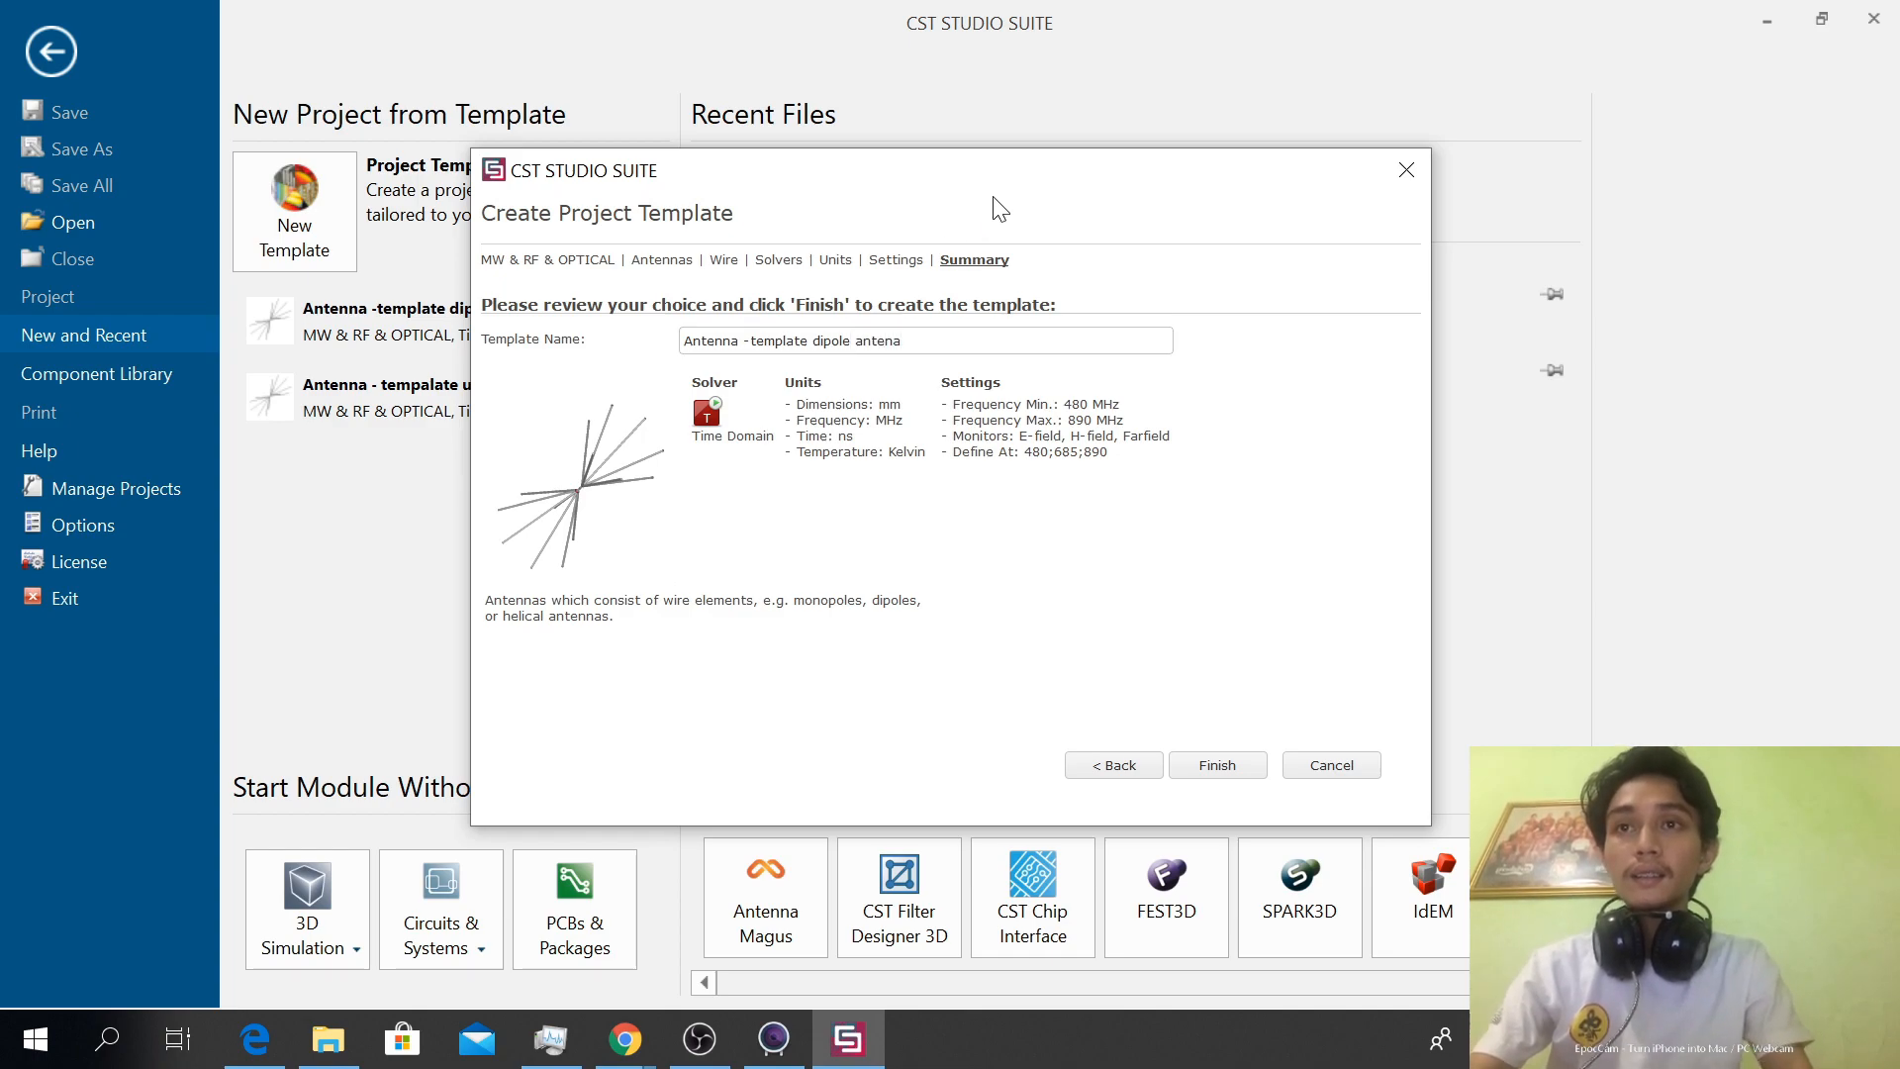
left_click(750, 341)
key("BackSpace")
key("BackSpace")
key("BackSpace")
key("BackSpace")
key("BackSpace")
key("BackSpace")
key("BackSpace")
key("BackSpace")
key("BackSpace")
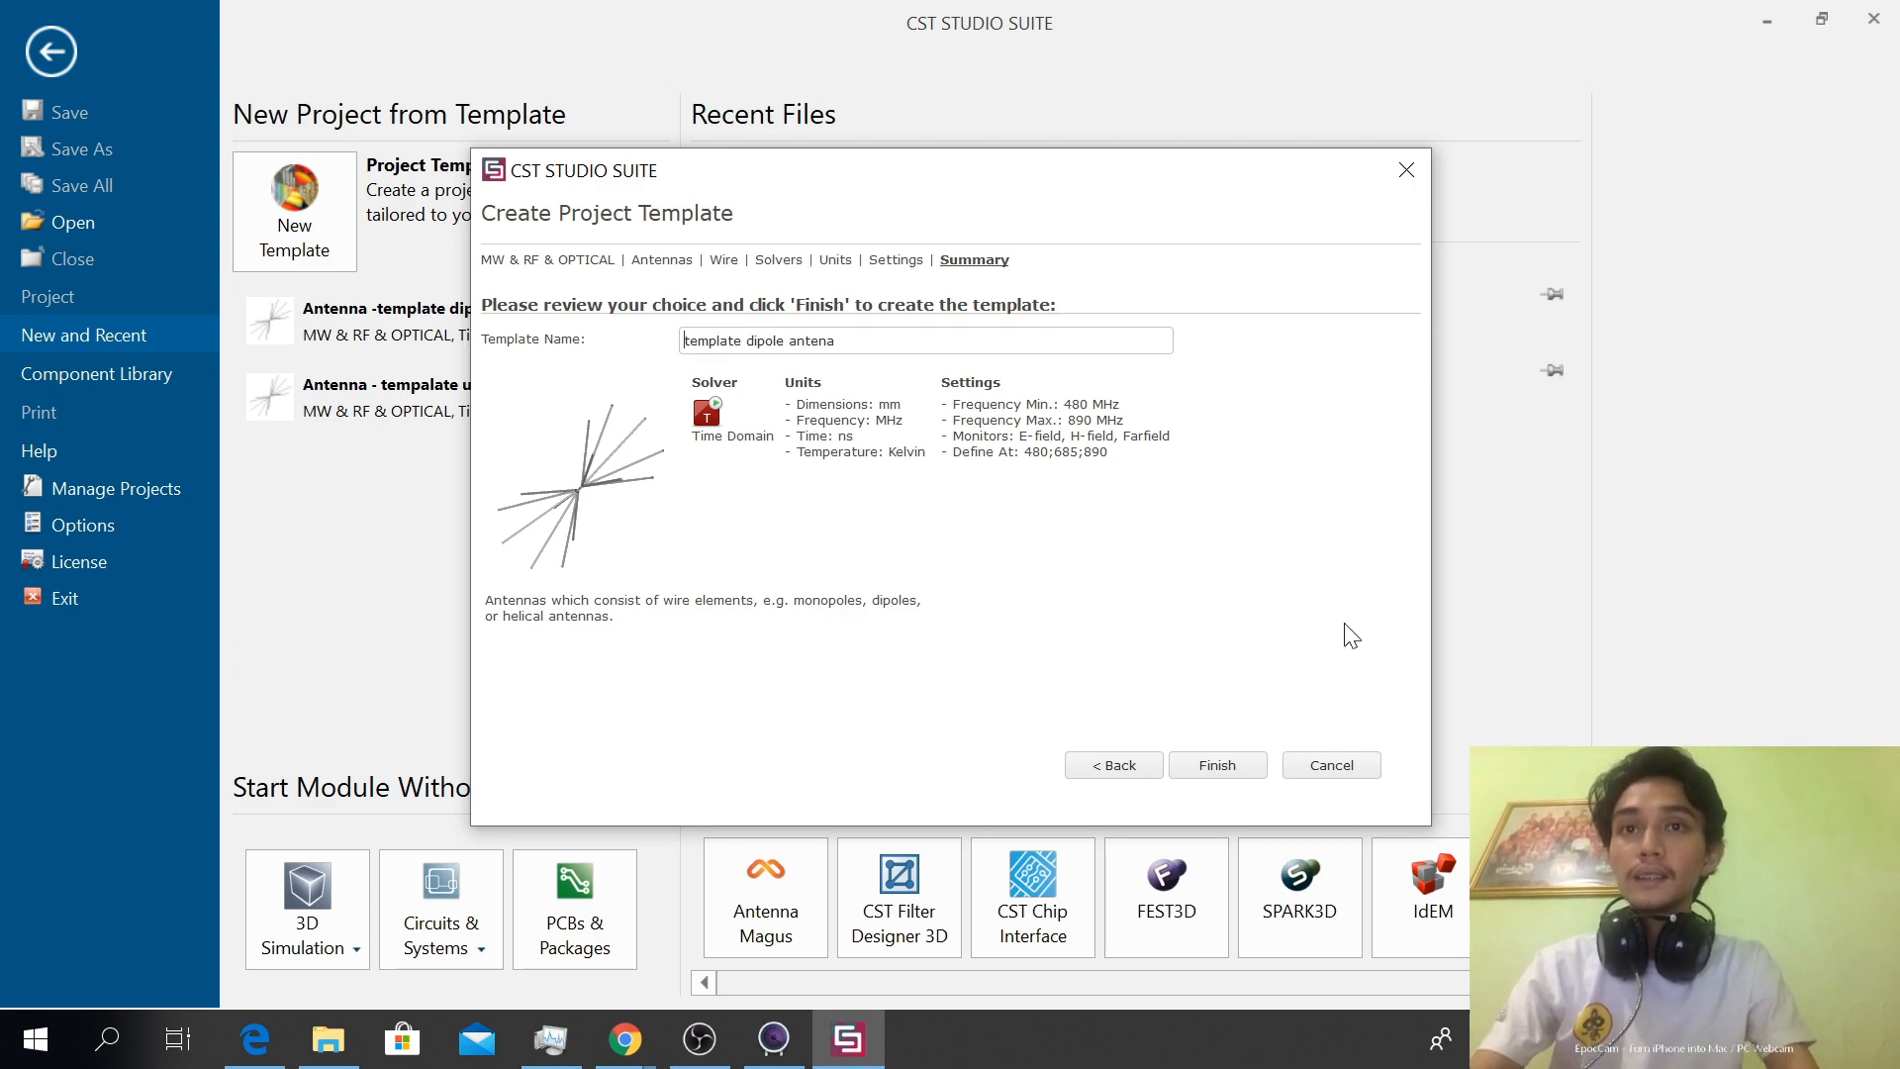
left_click(1243, 774)
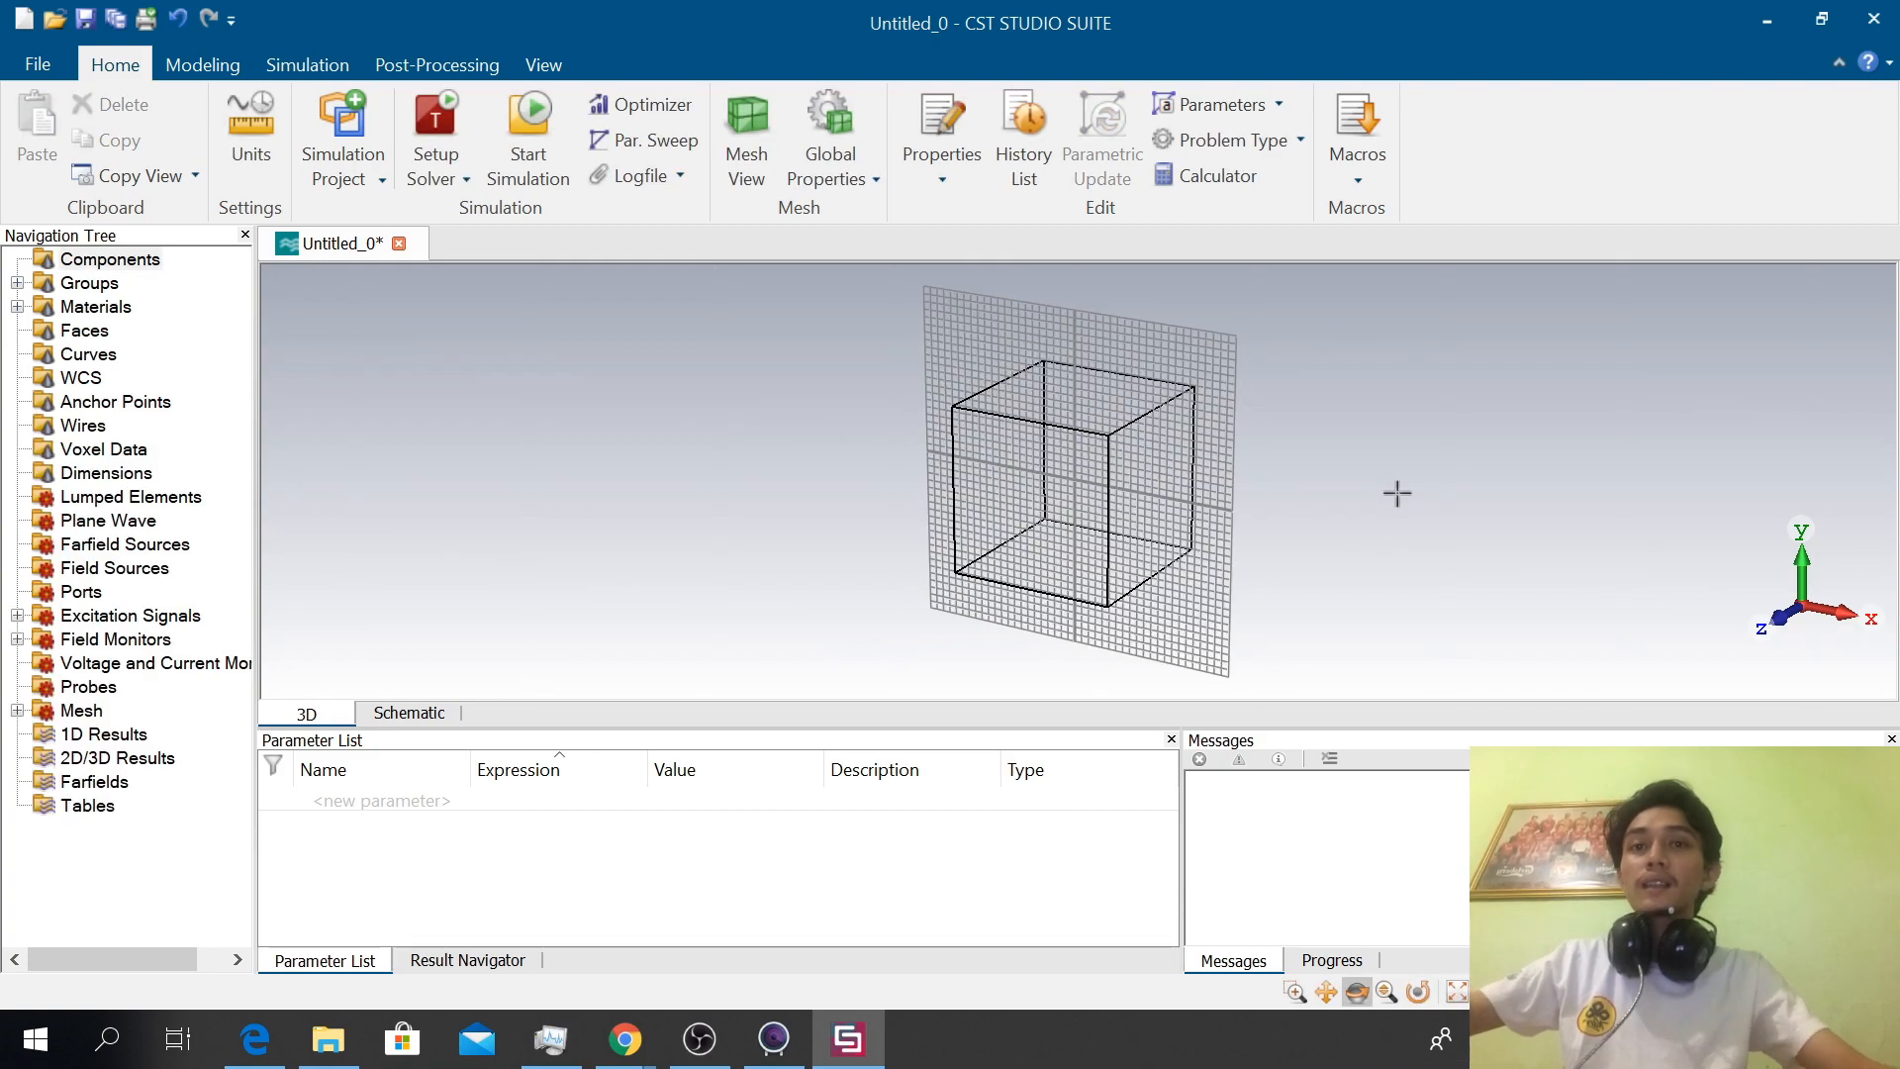
left_click(488, 768)
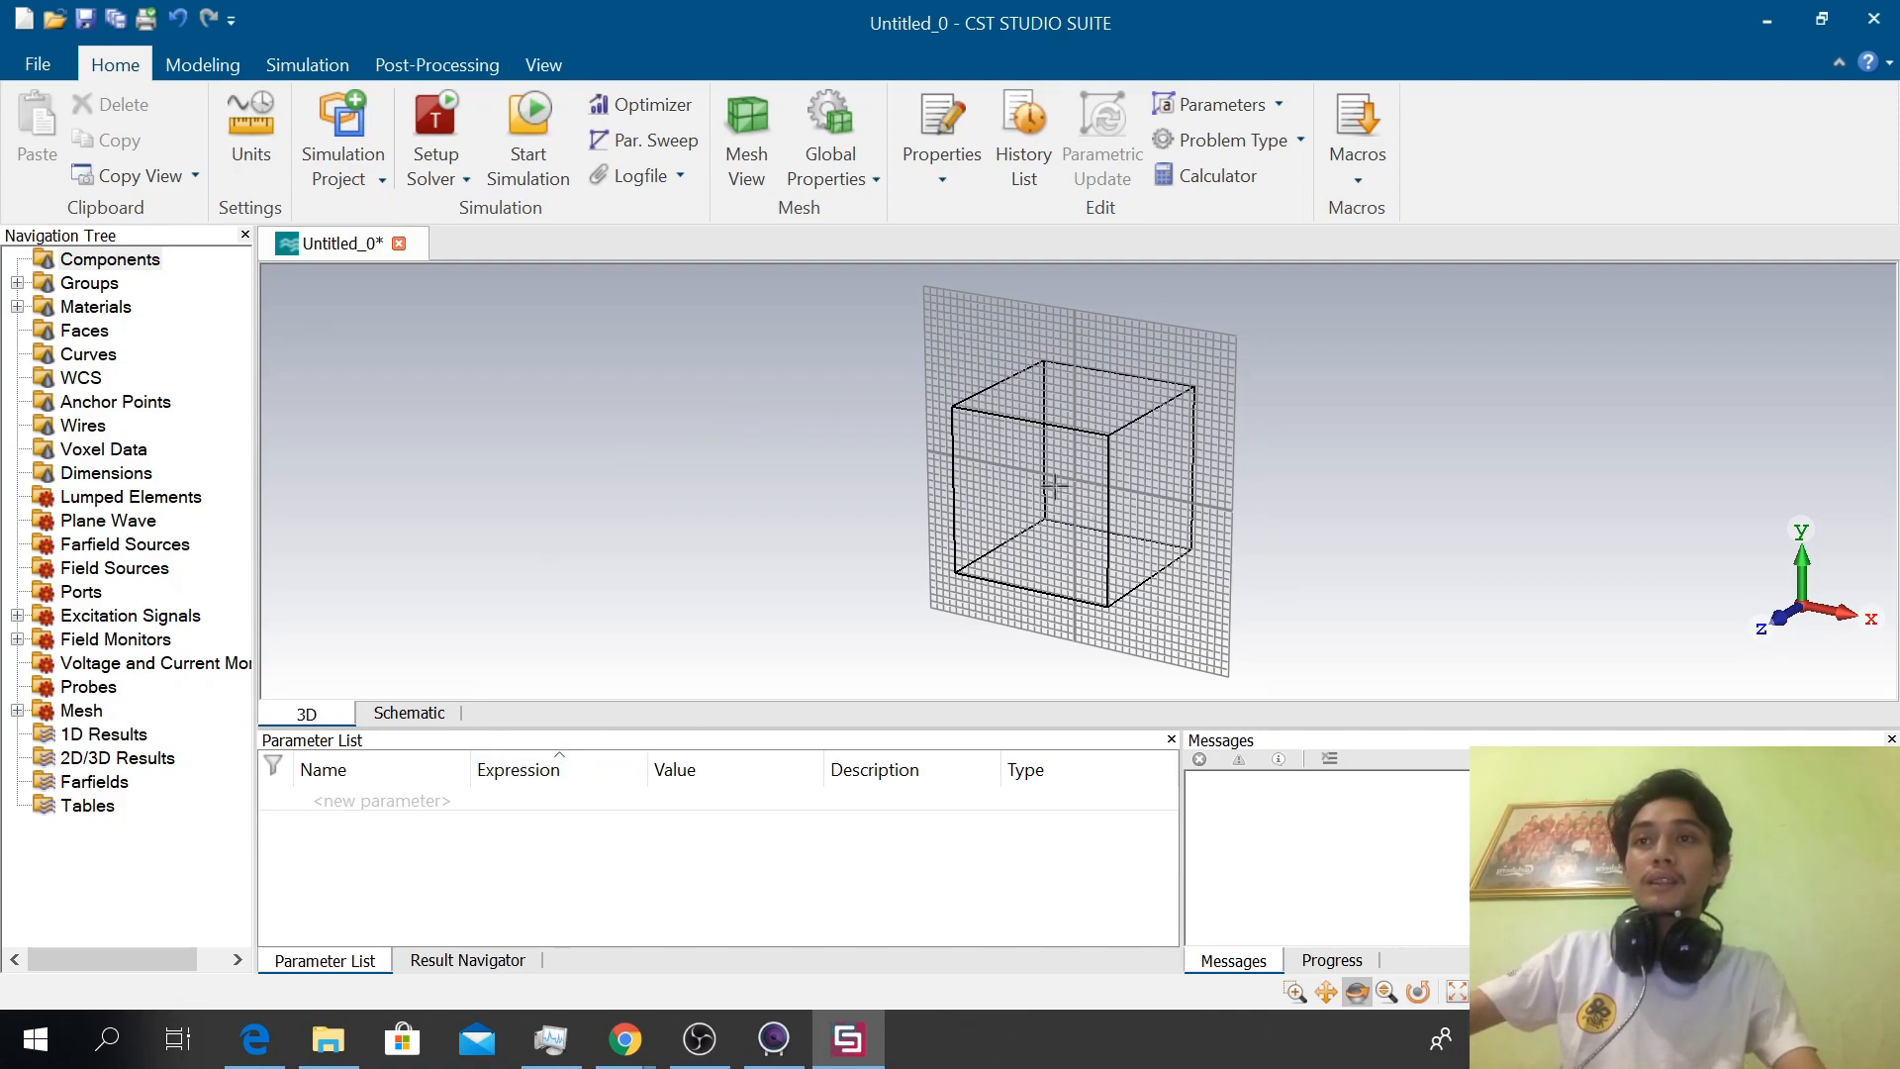
scroll(1051, 485, "up", 2)
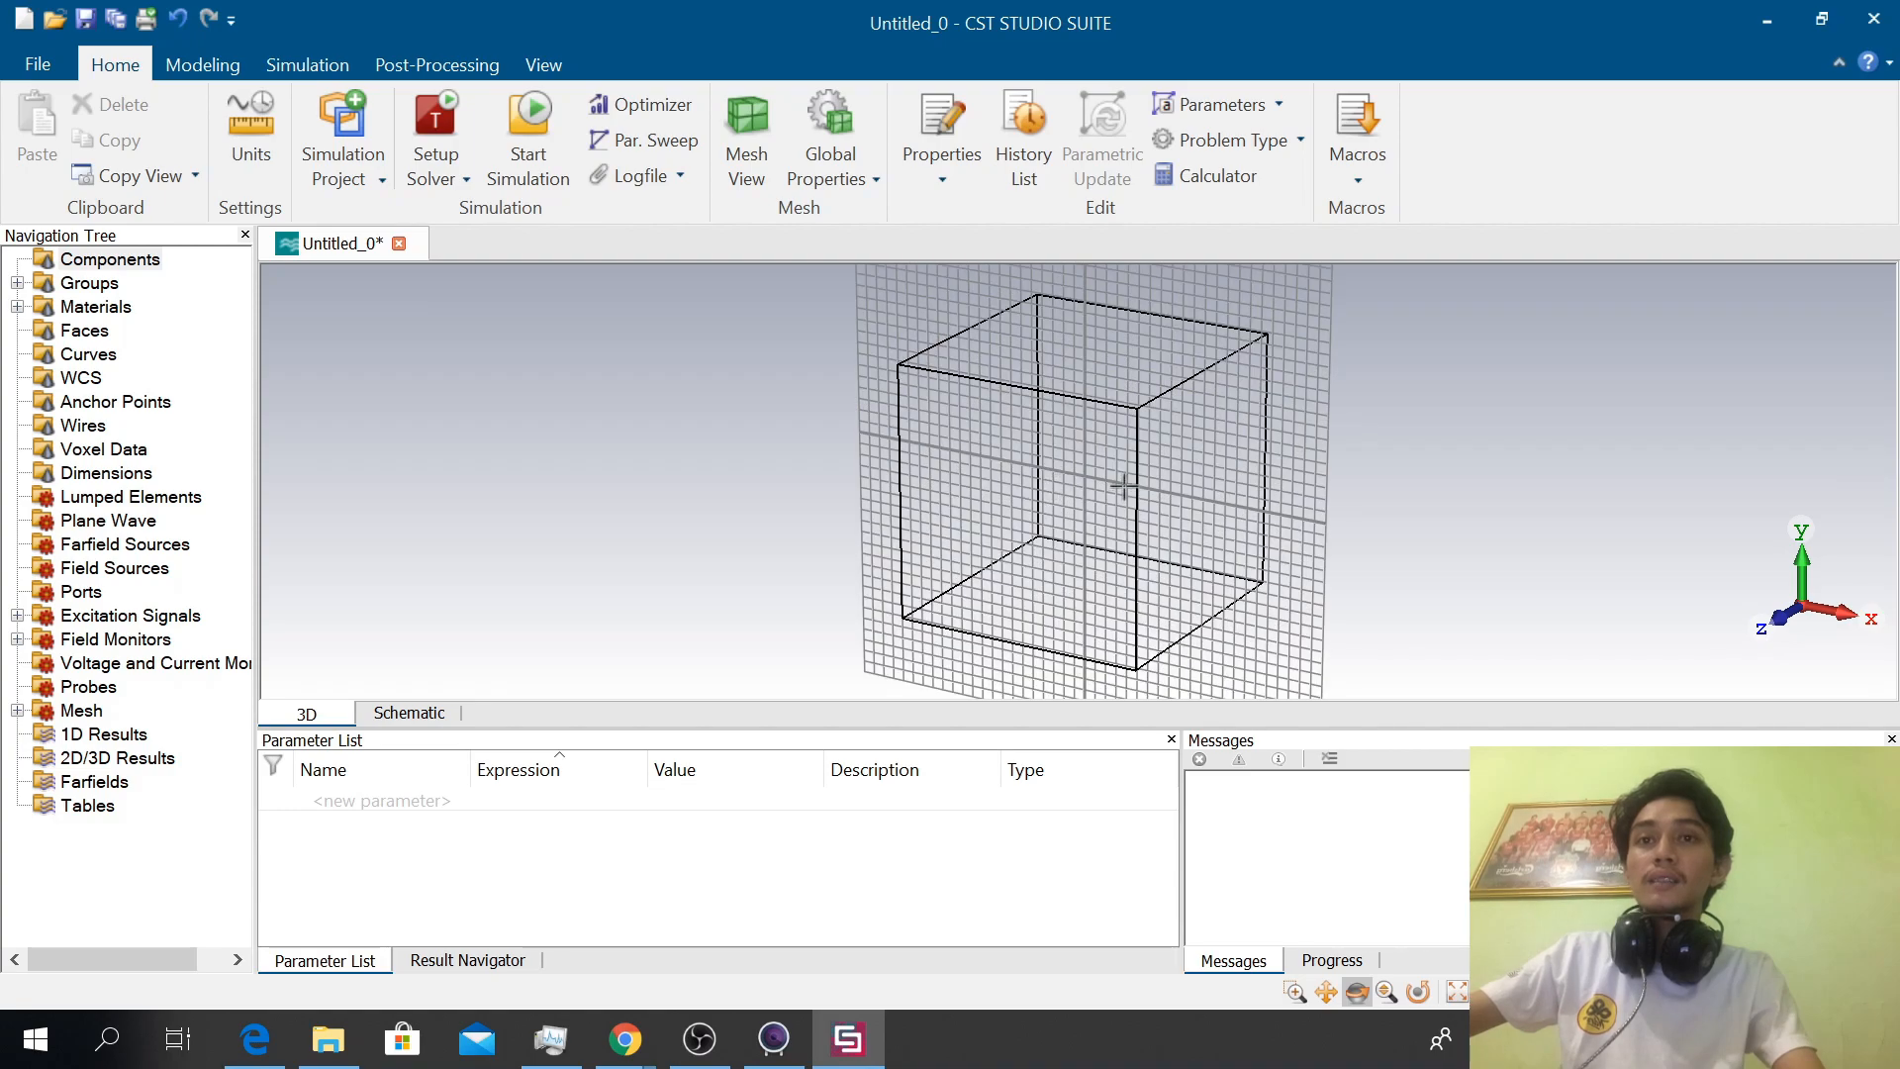
scroll(1110, 454, "up", 3)
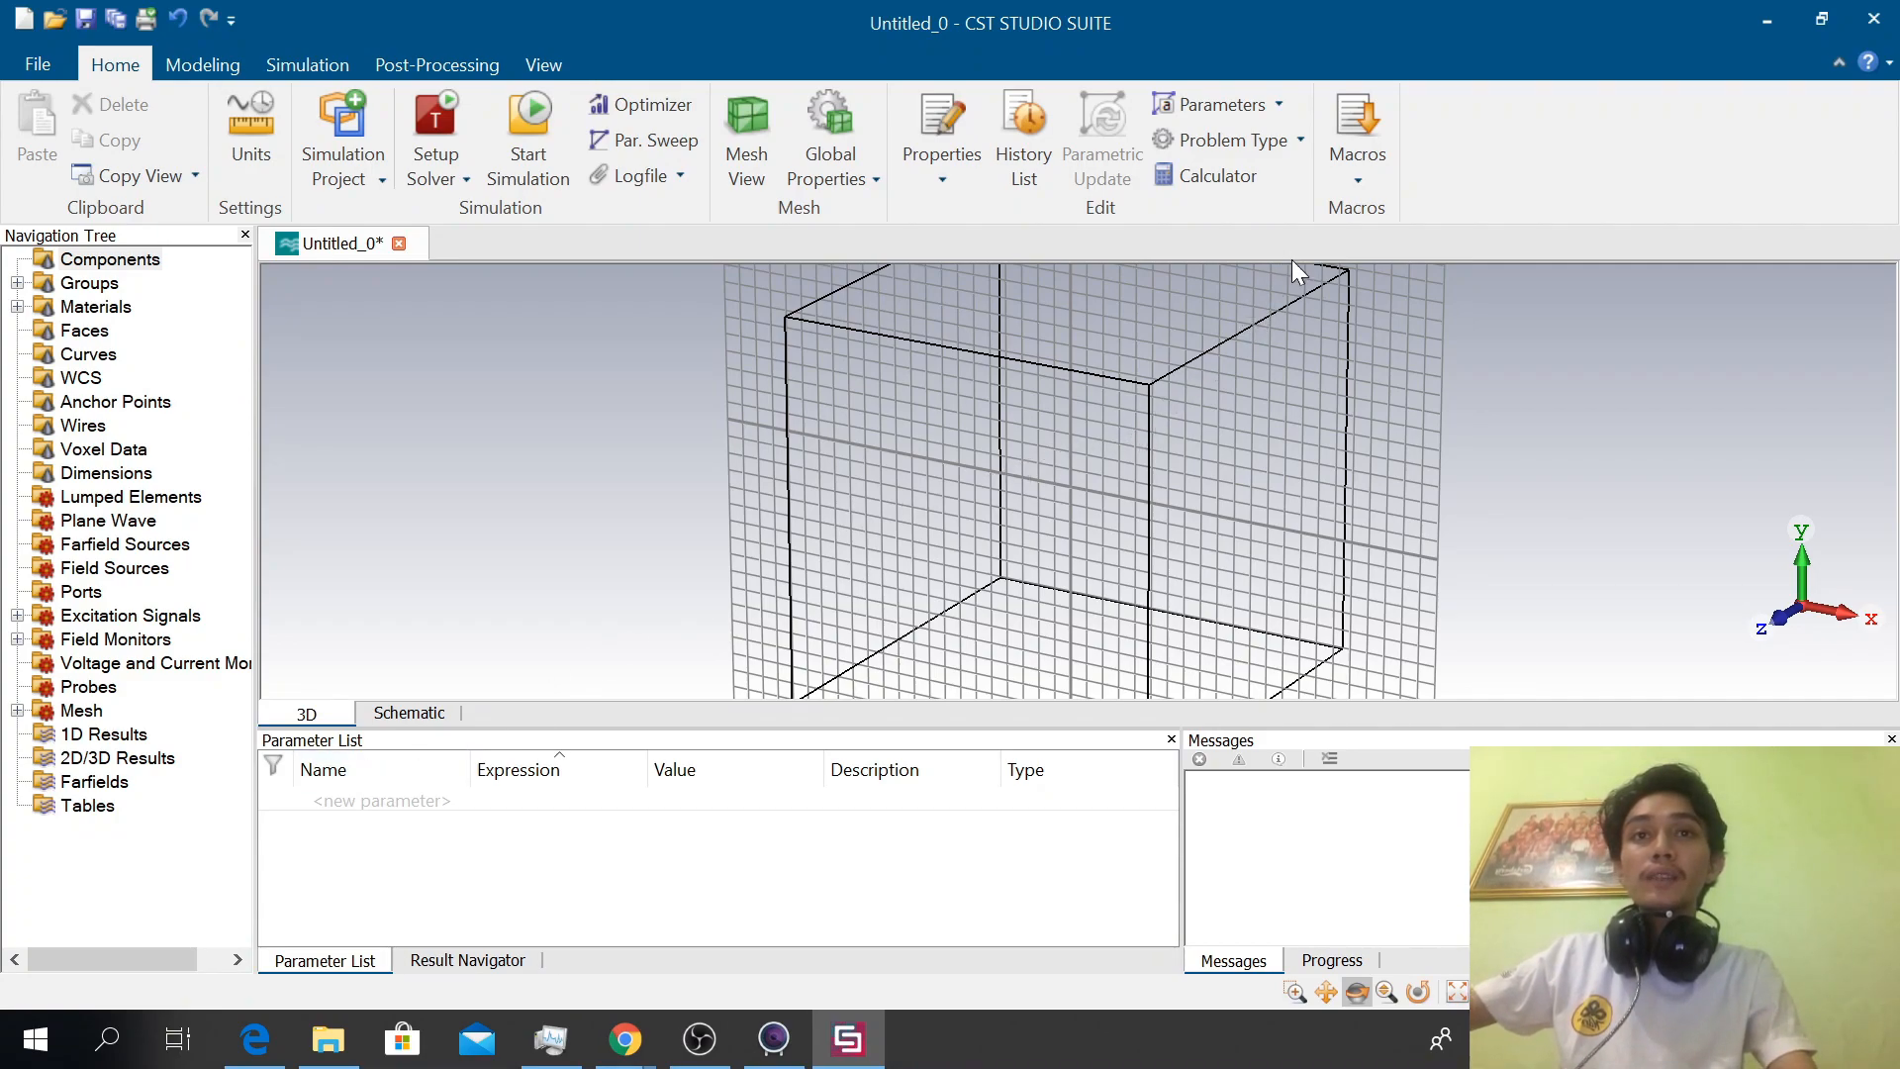
Run the Calculate Wavelength macro for a frequency of 650 MHz
left_click(1356, 115)
mouse_move(1415, 241)
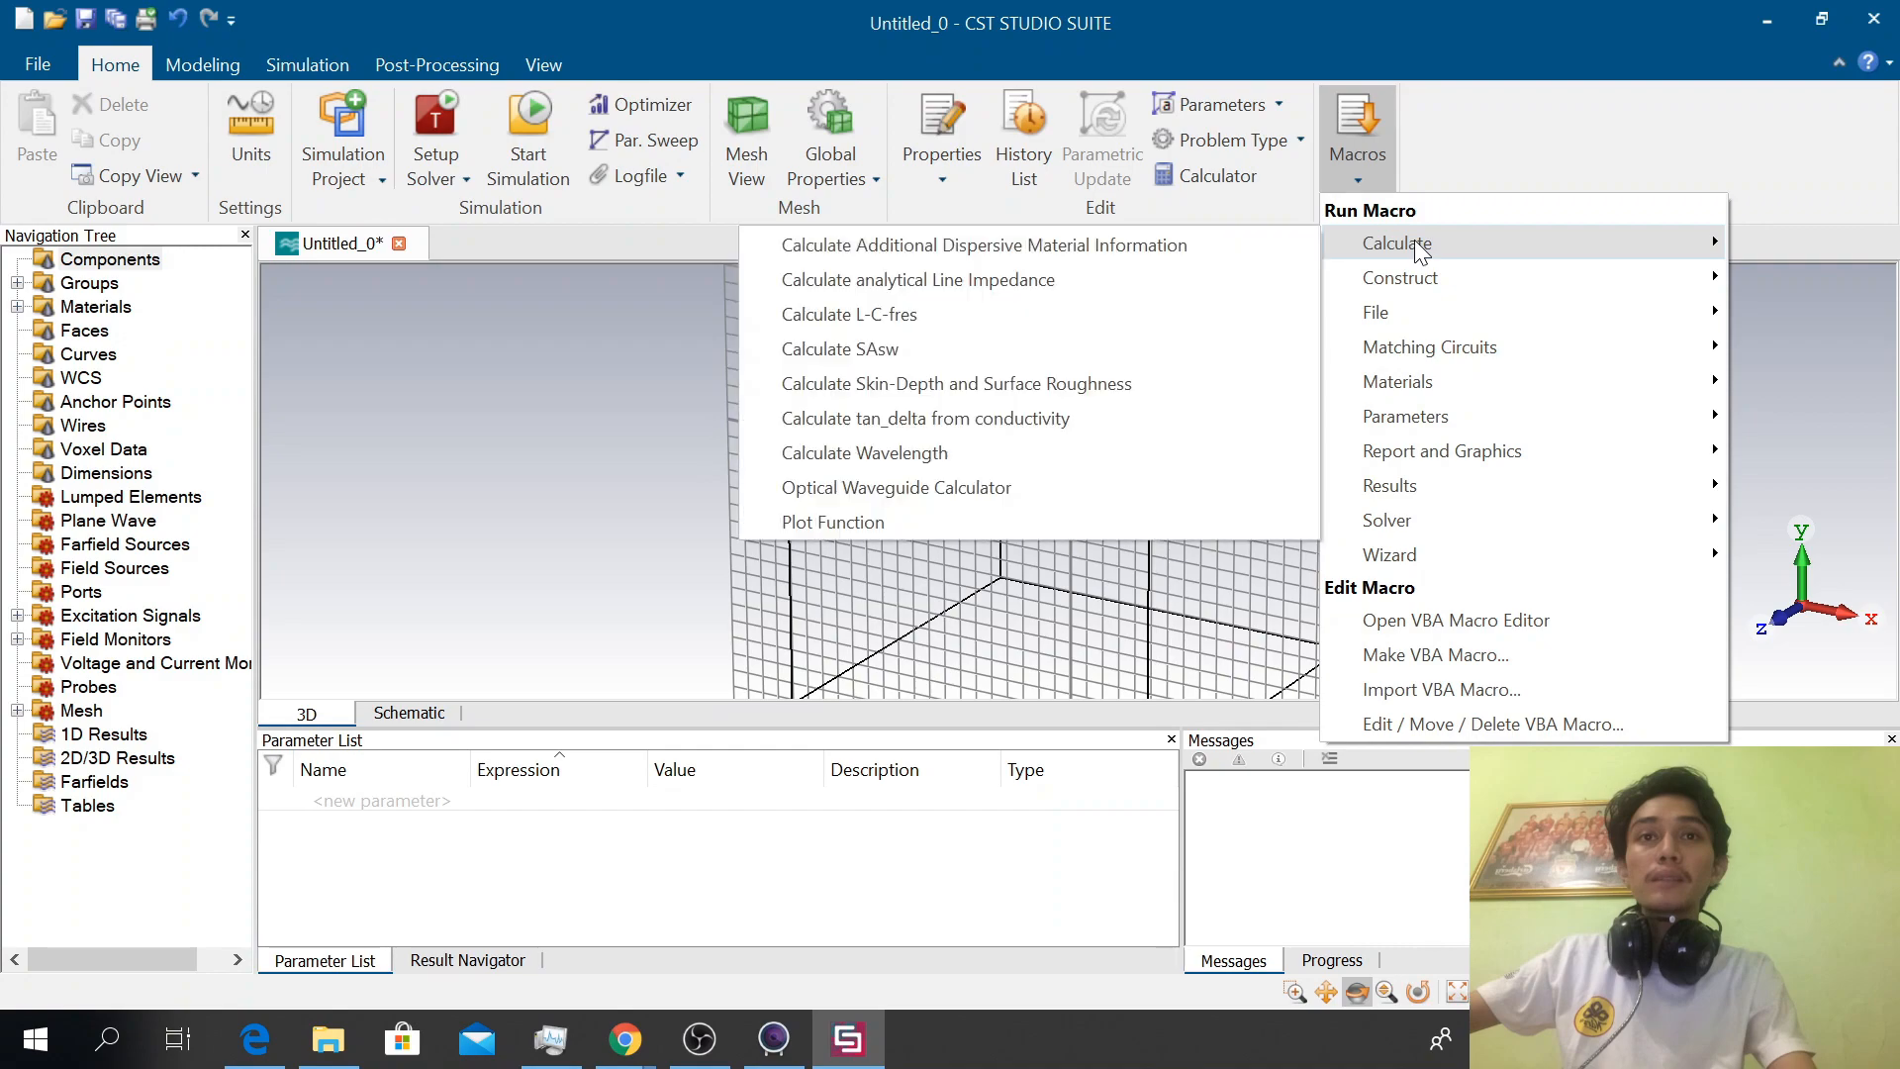
left_click(904, 450)
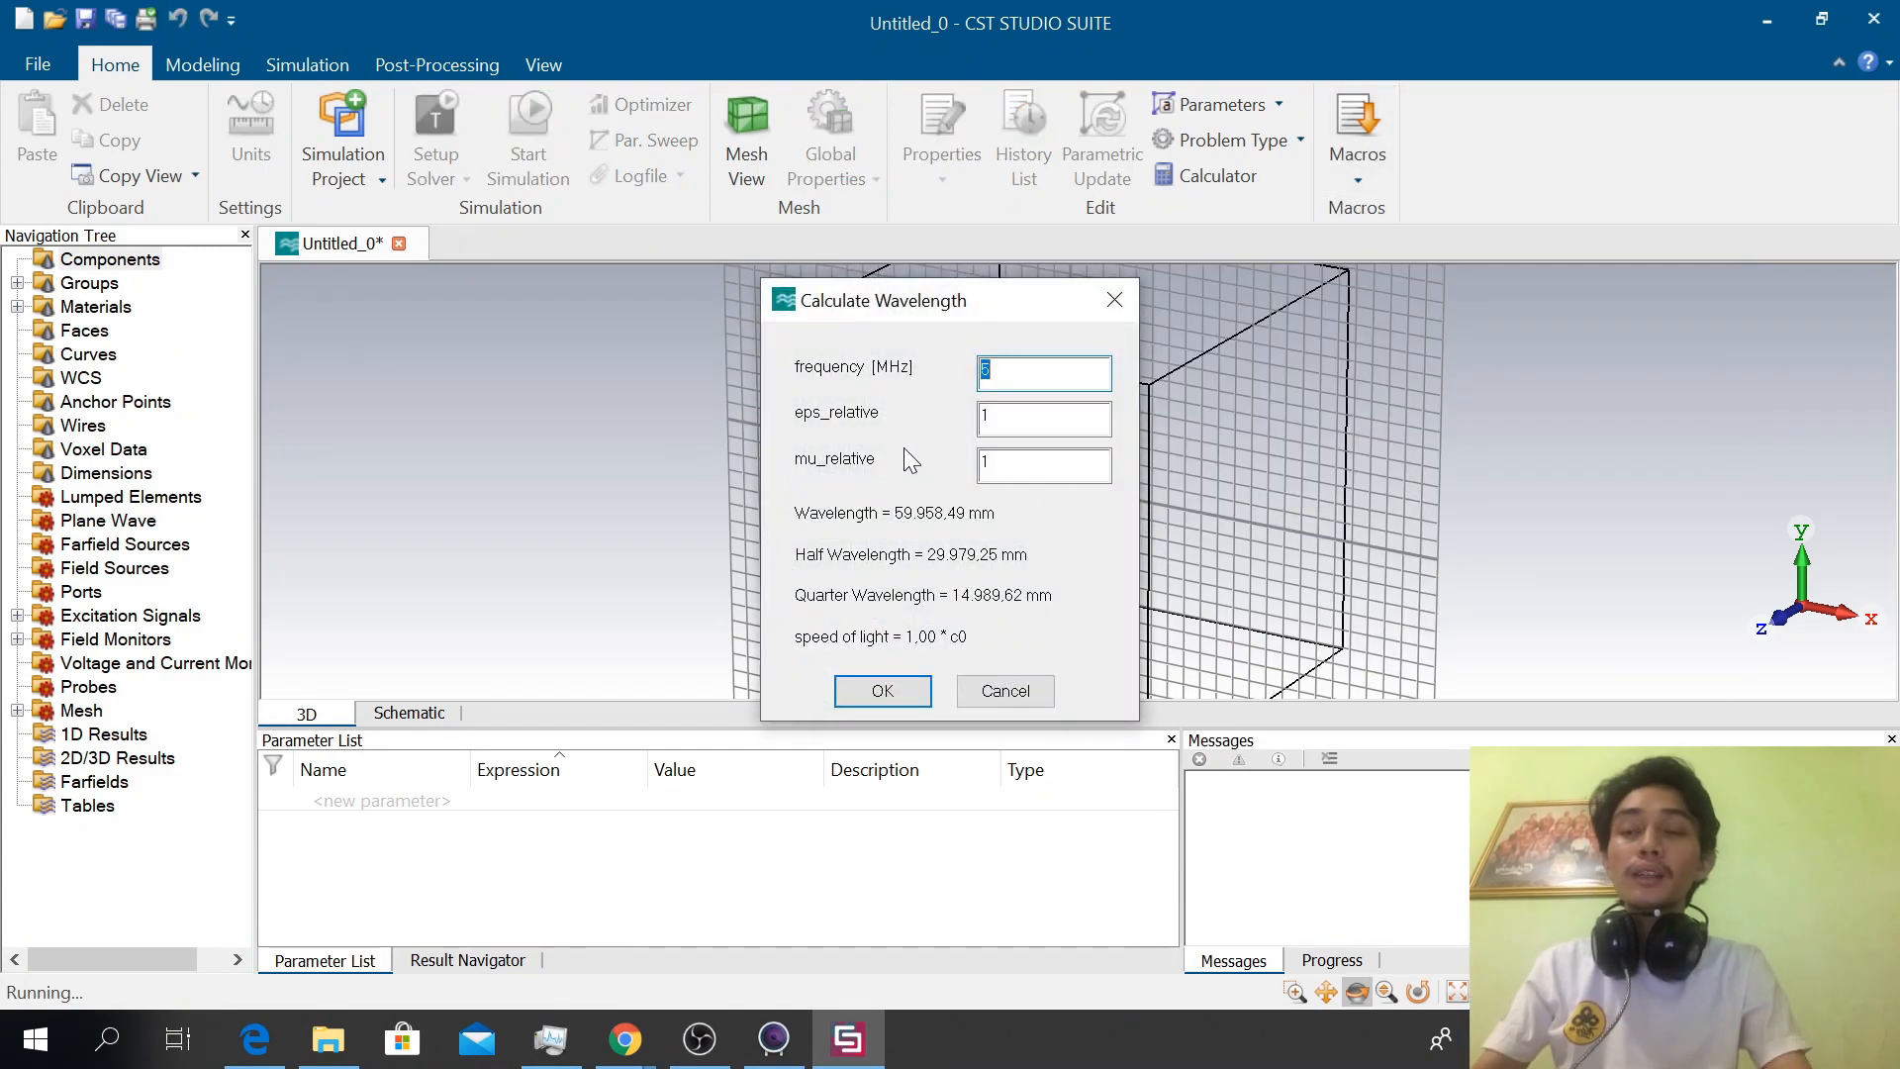
type("65")
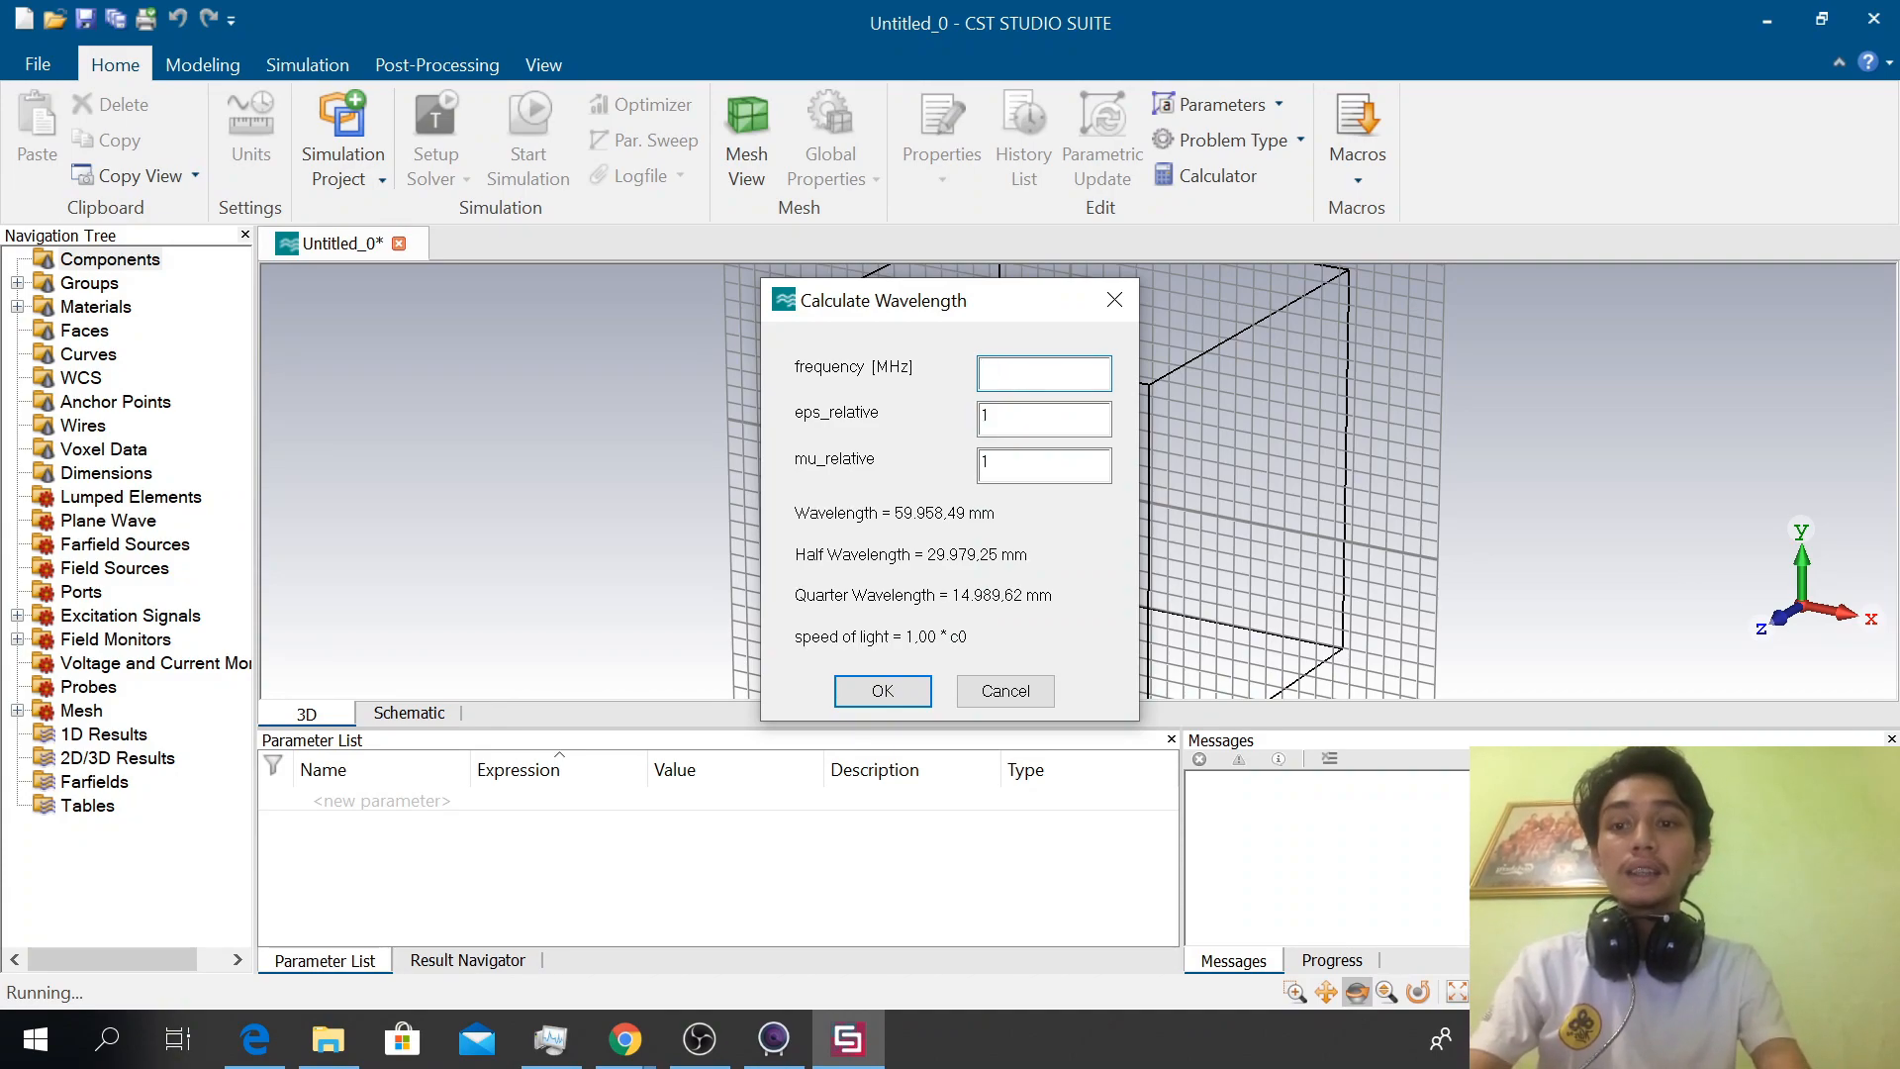
type("0")
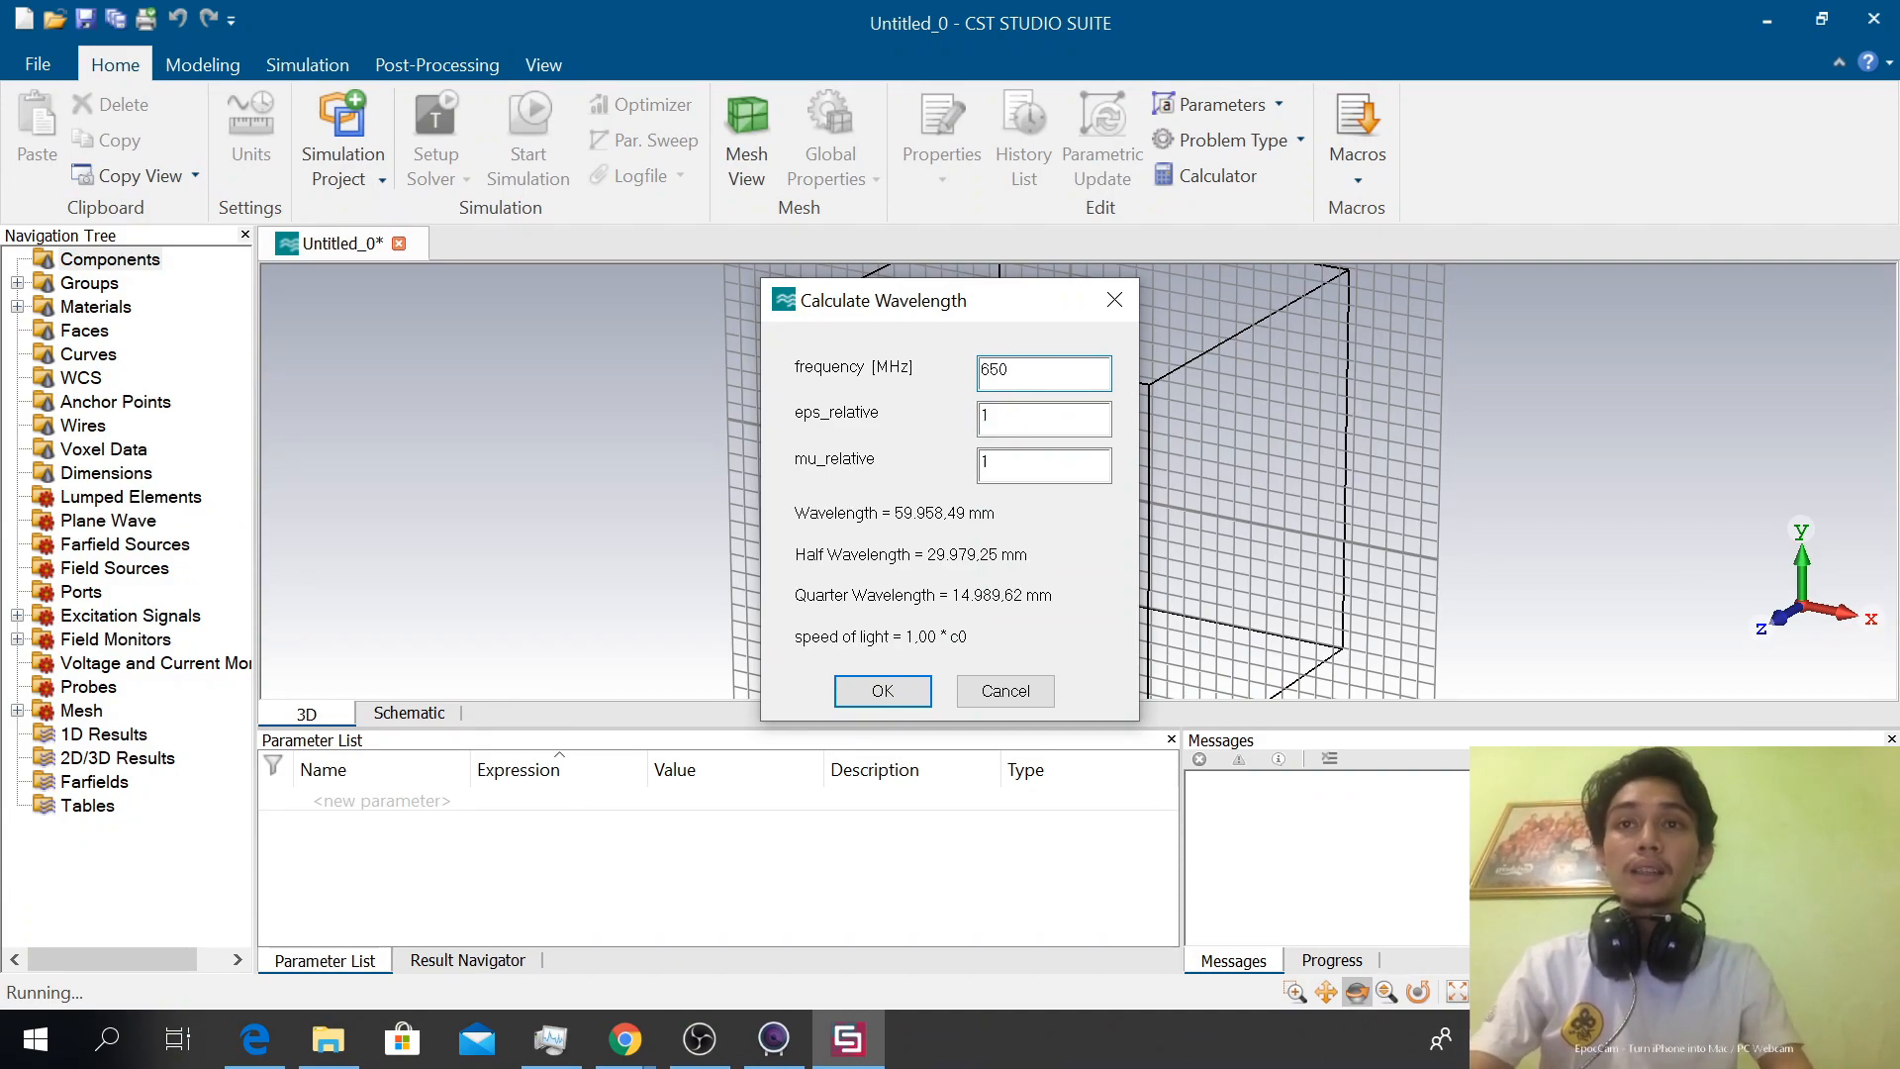
left_click(880, 690)
Switch to Chrome and examine the TV station frequencies for the Jakarta region in the blog's frequency list
key("Escape")
key("alt+Tab")
key("Tab")
key("alt+Tab")
key("alt+Tab")
key("alt+Tab")
key("alt+Tab")
key("alt+Tab")
key("alt+Tab")
key("alt+Tab")
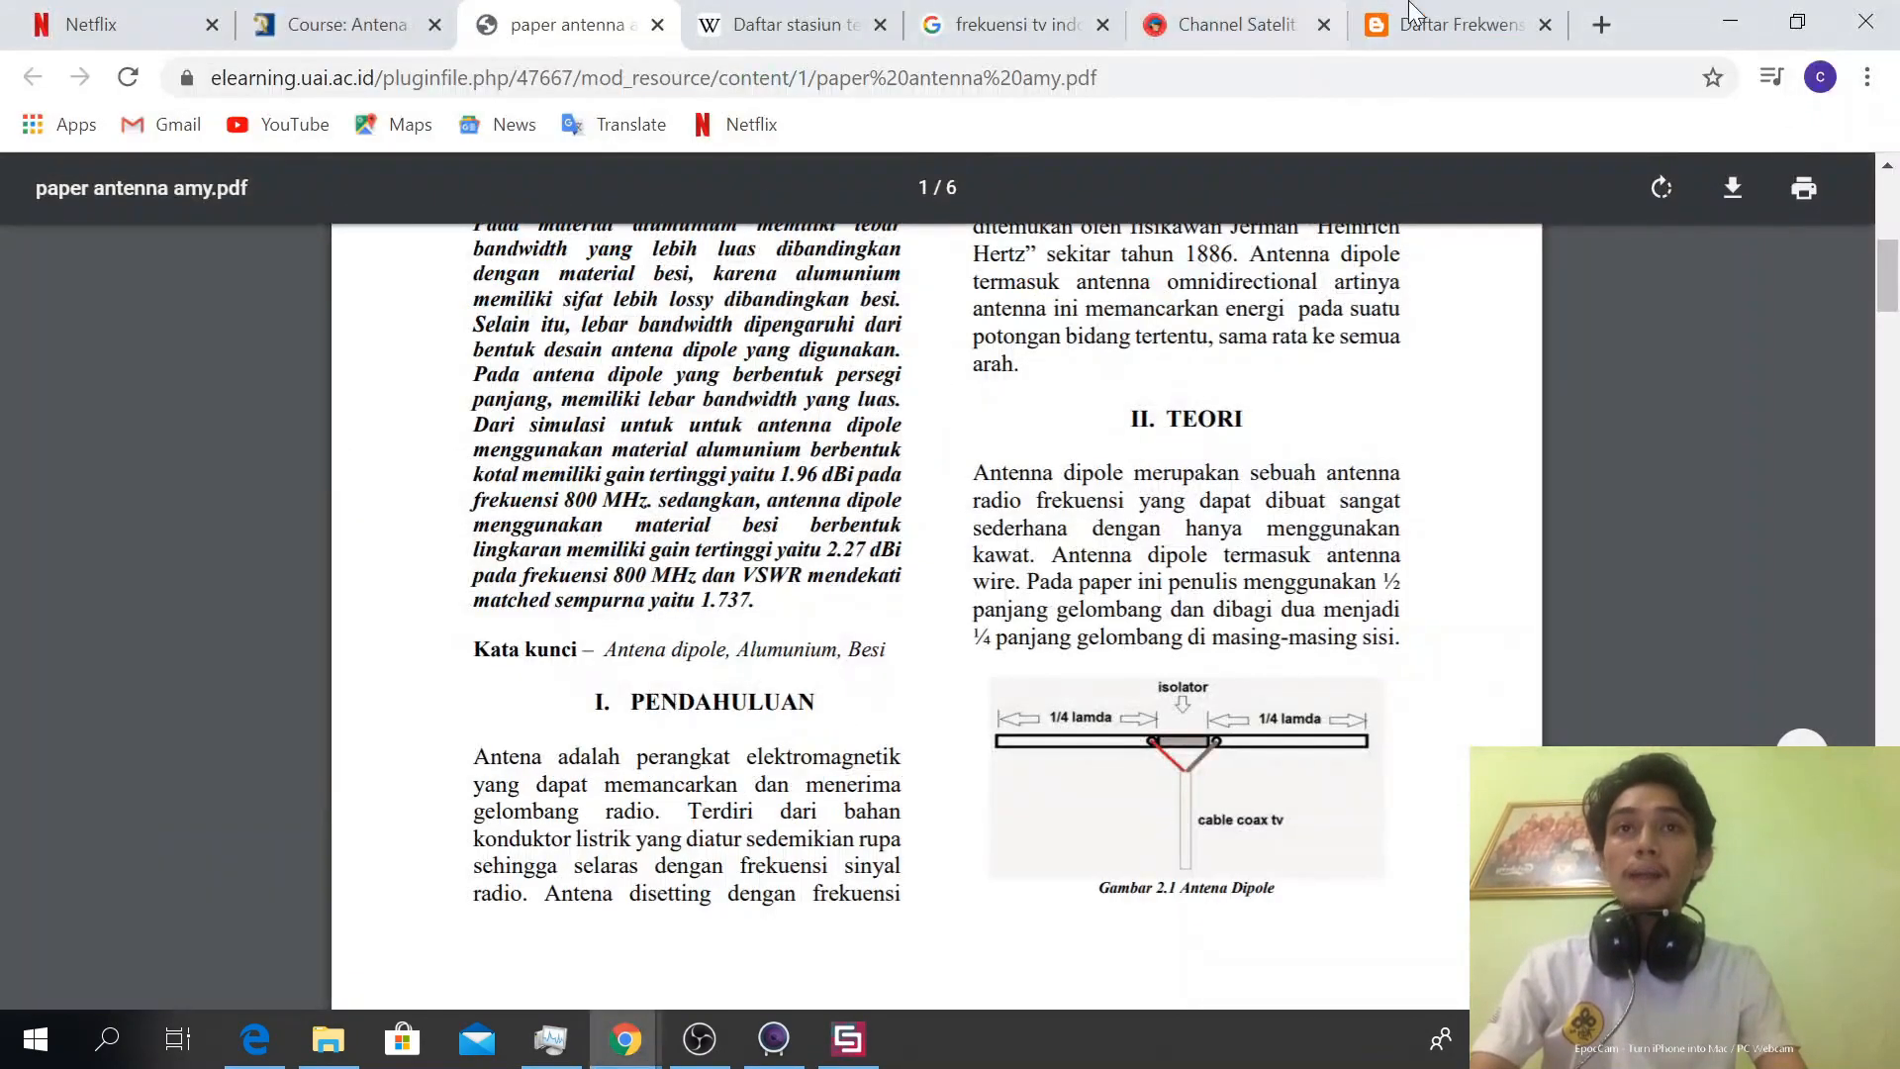
left_click(1455, 23)
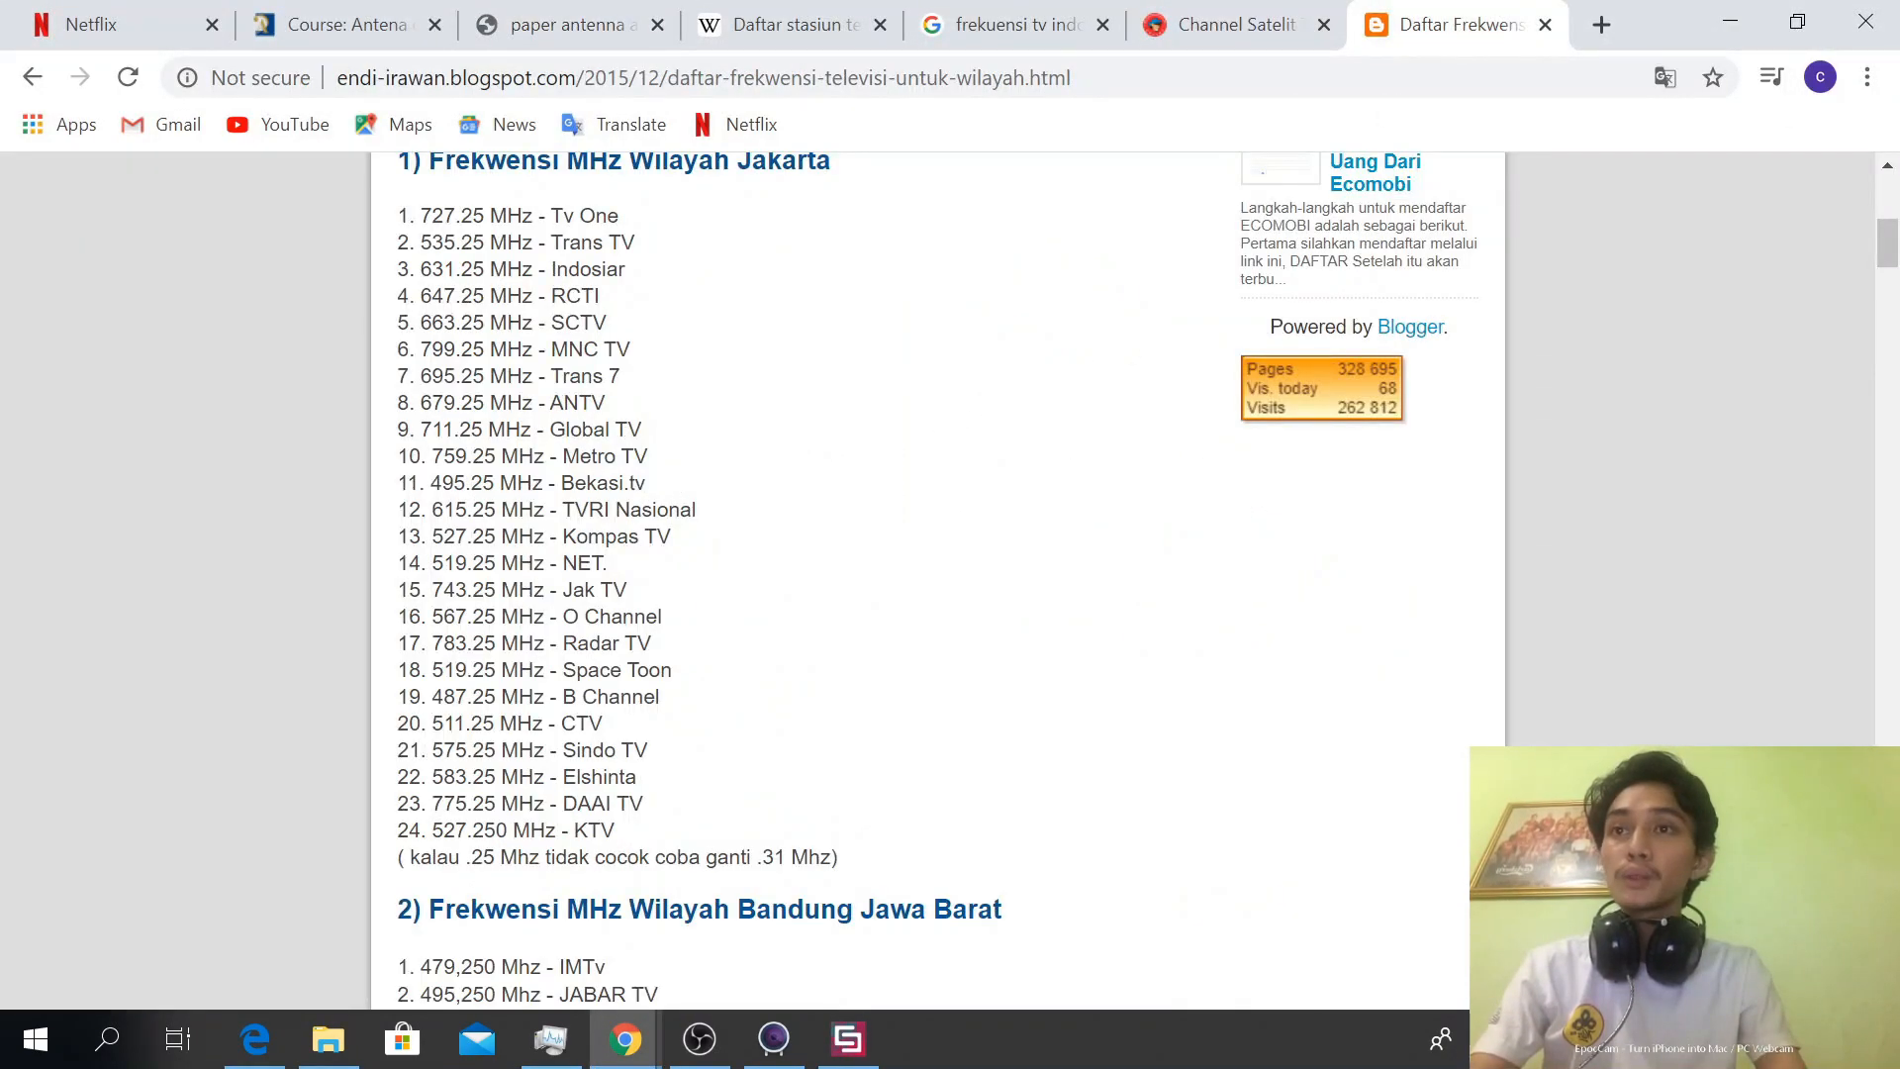
scroll(938, 580, "down", 1)
scroll(938, 580, "up", 1)
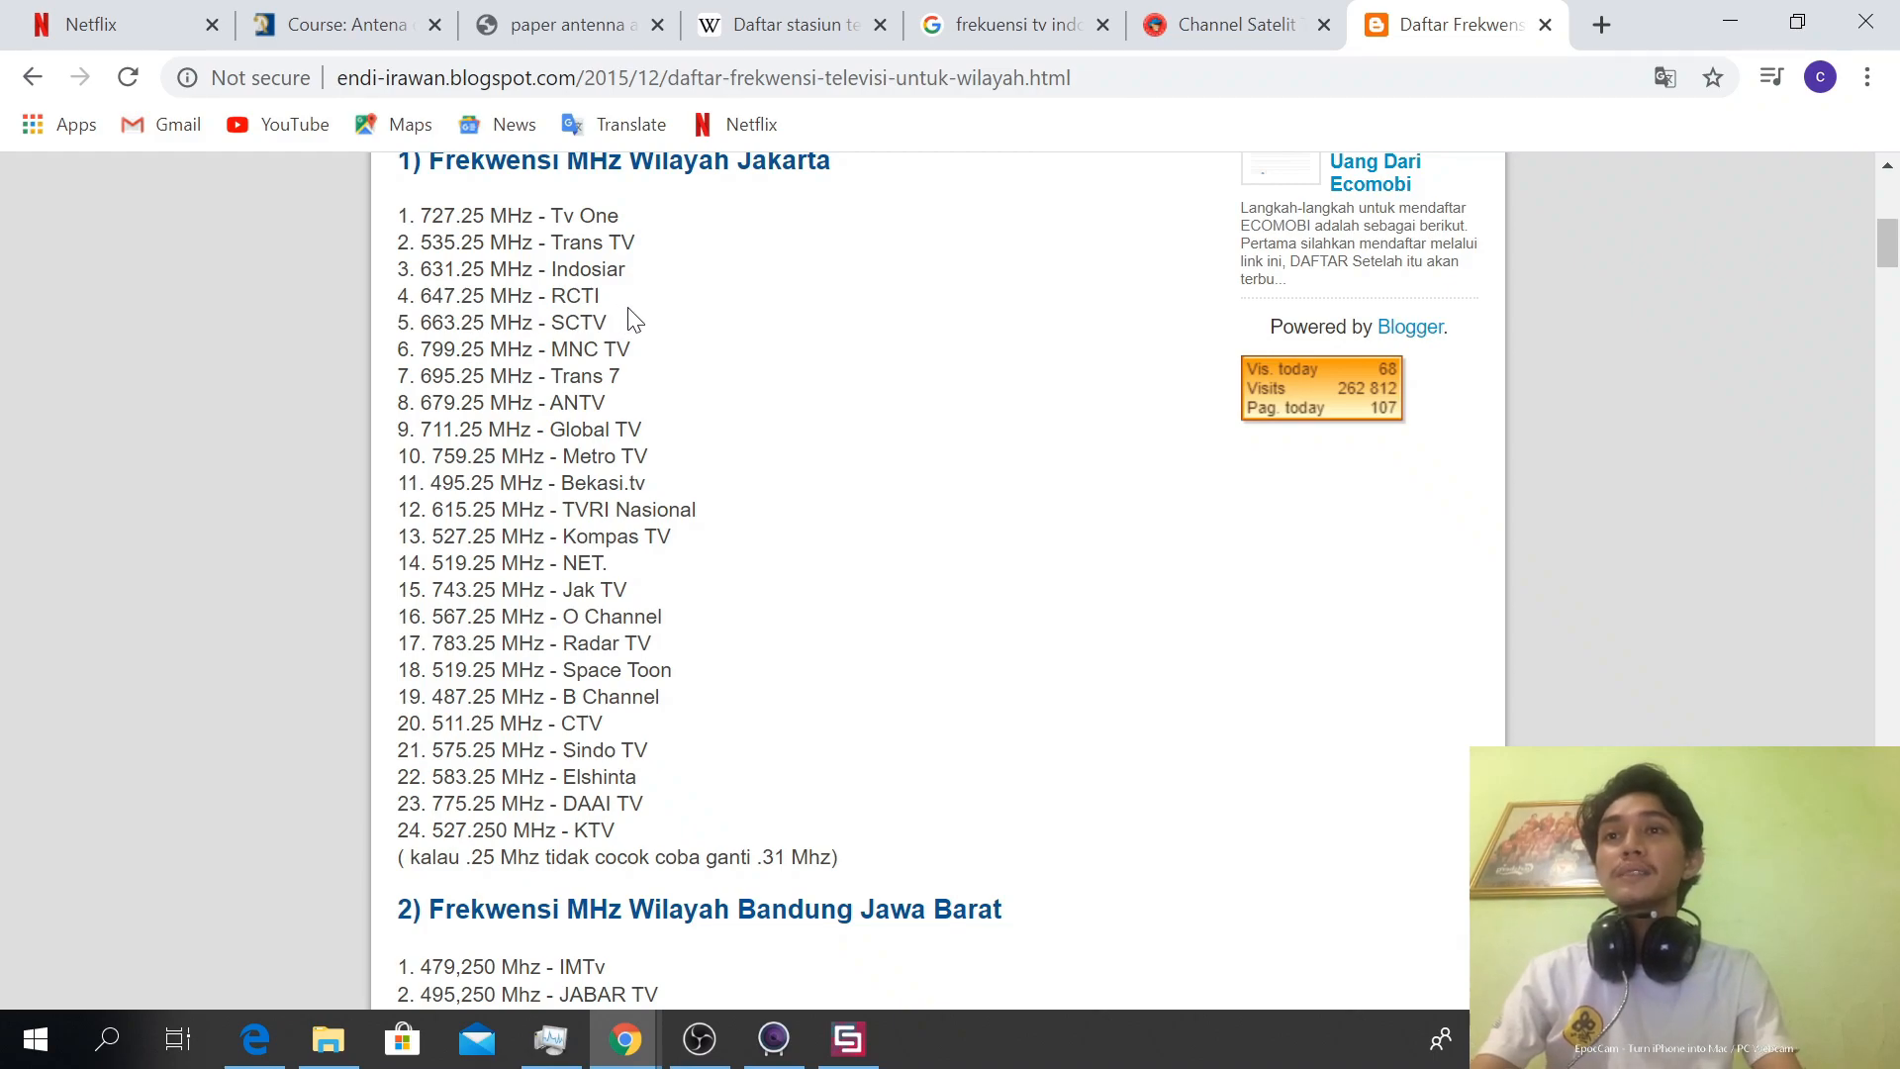
Return to CST Studio Suite and close the wavelength calculator
key("alt+Tab")
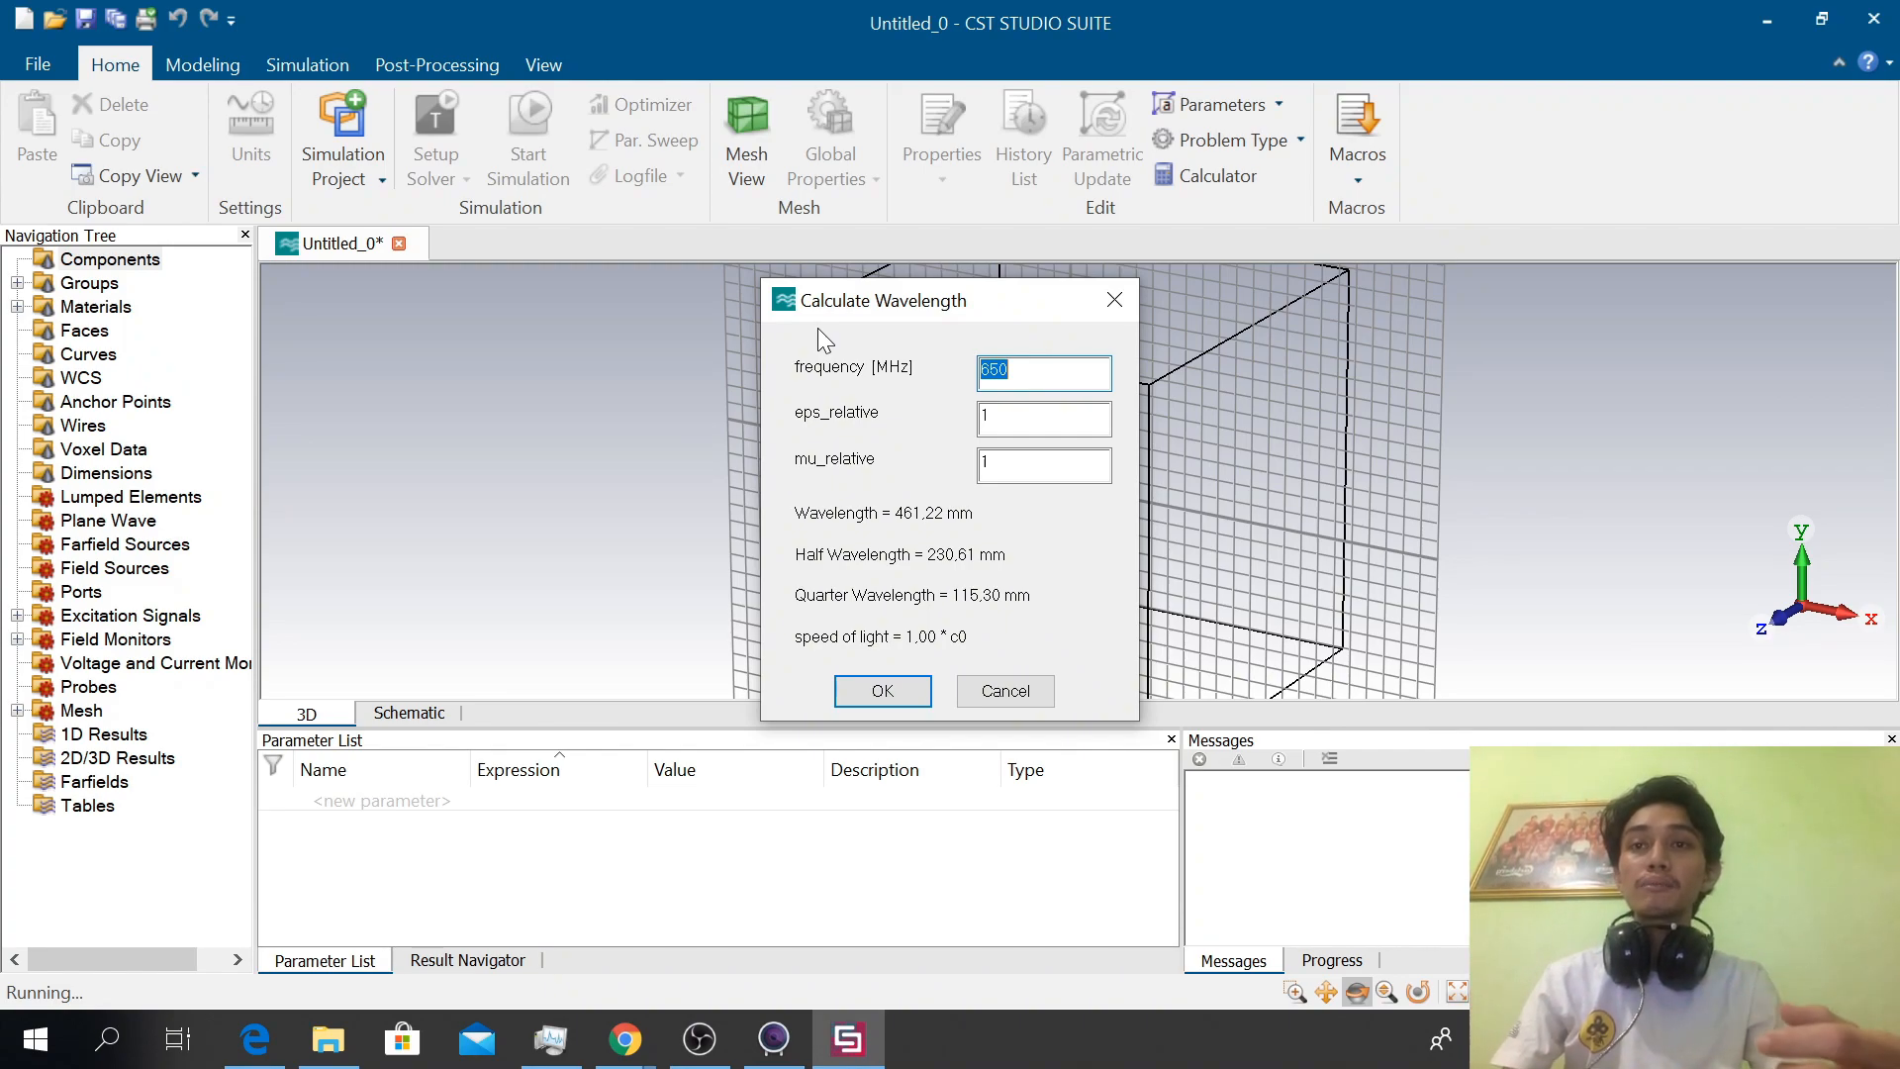
left_click(888, 690)
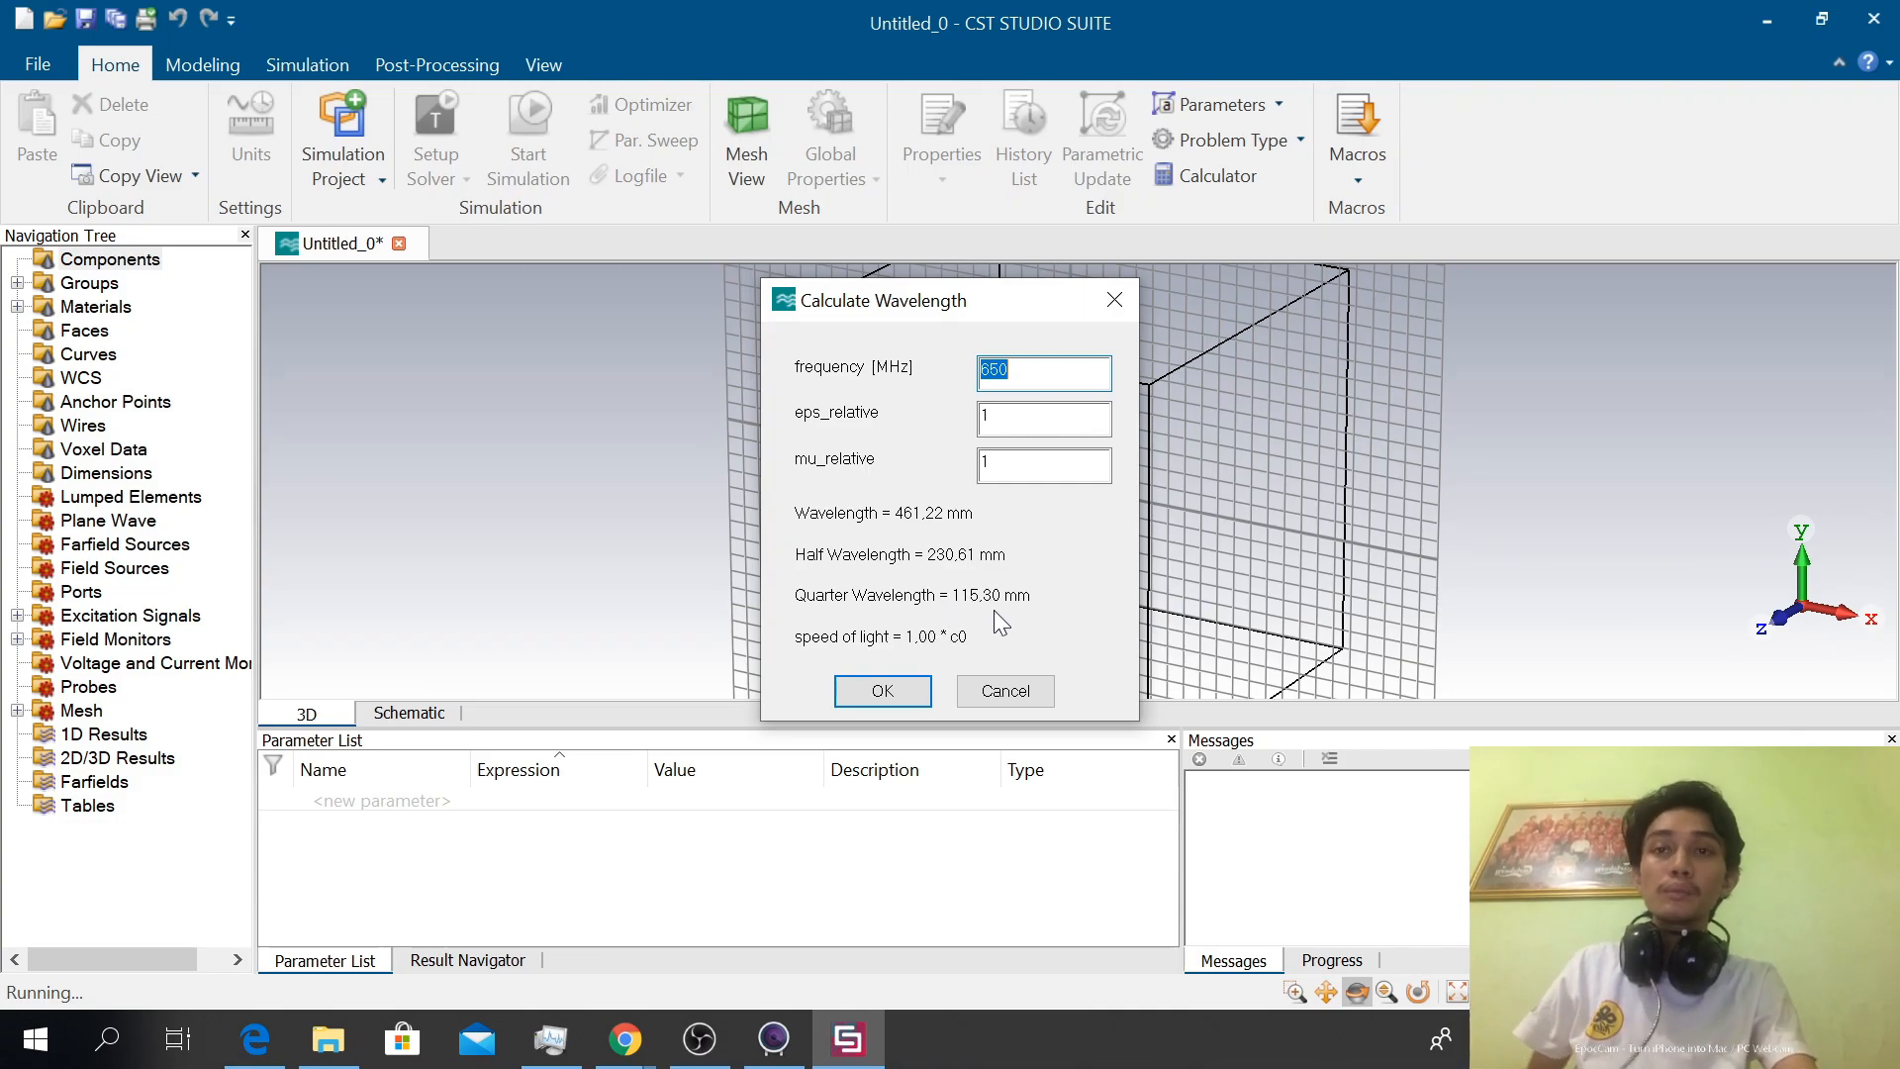
left_click(880, 690)
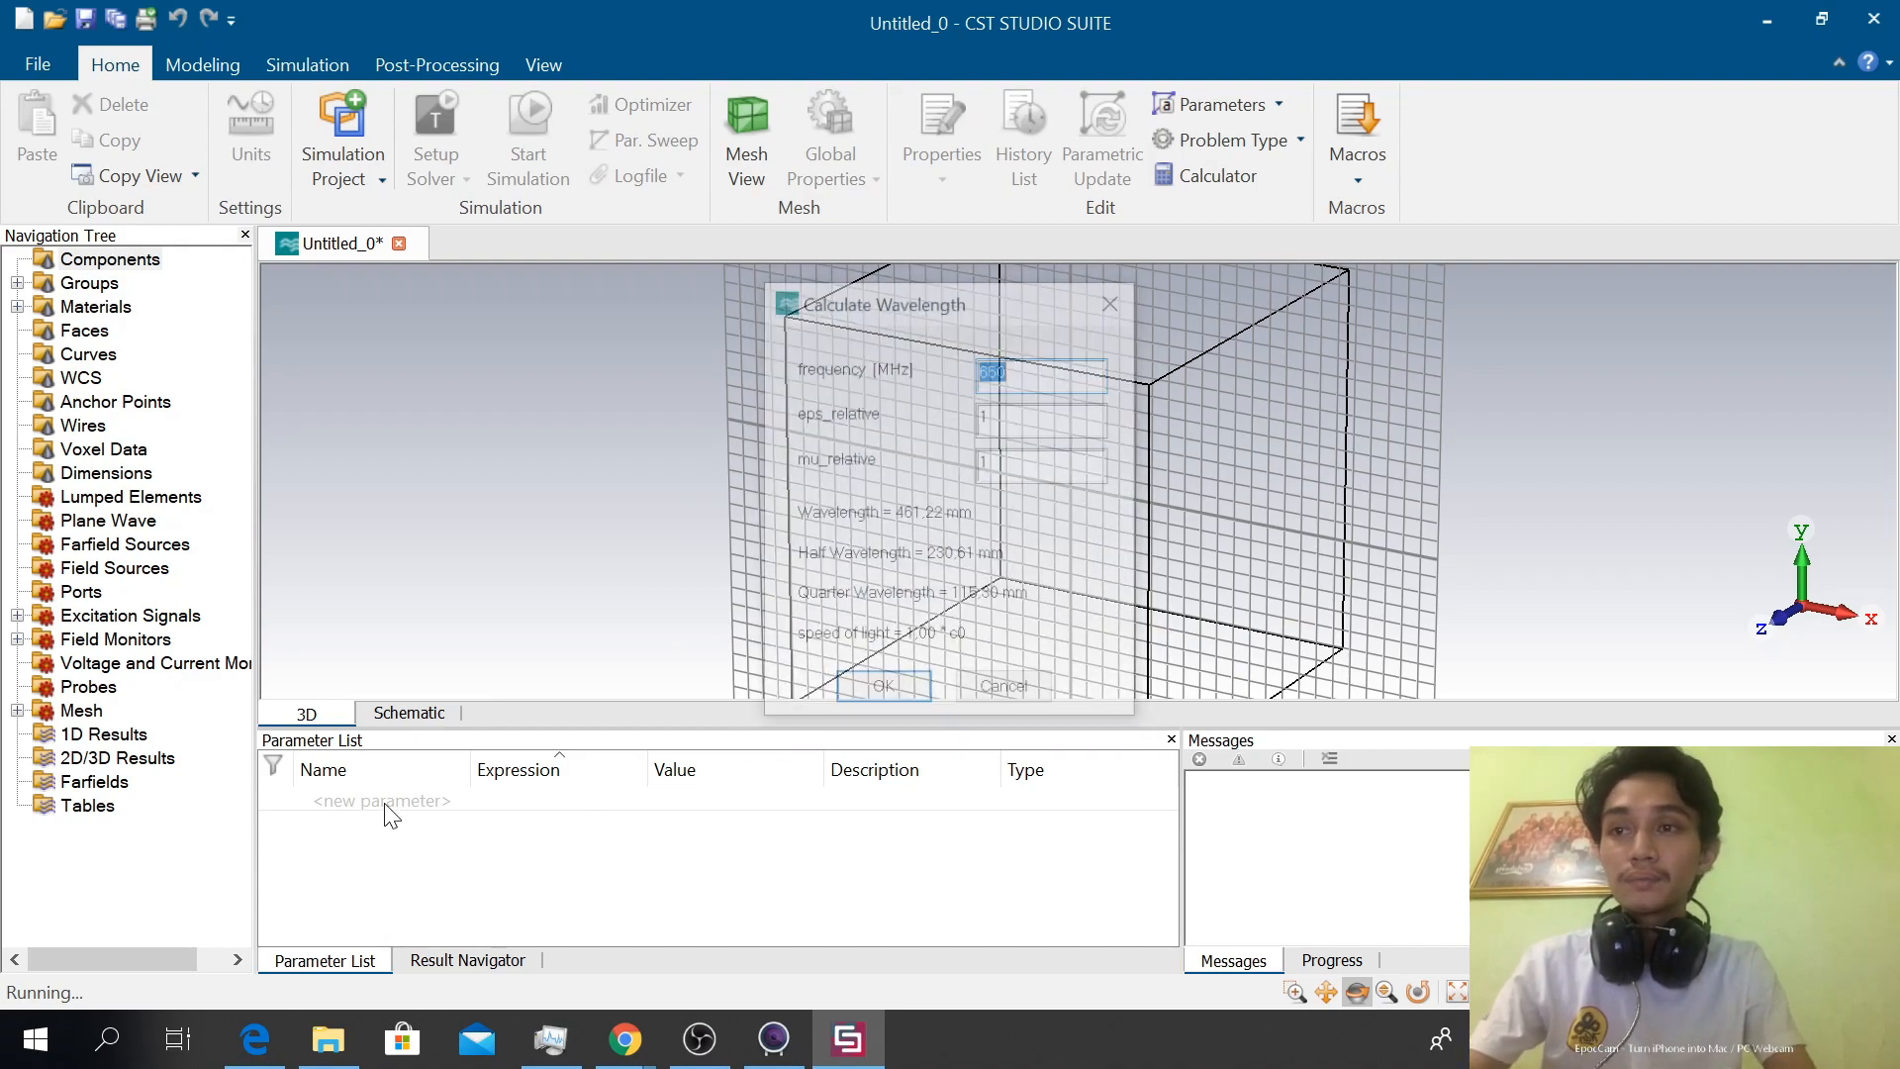
left_click(1029, 704)
Add a parameter L with the expression 110.30 and the description "Lenght"
left_click(408, 802)
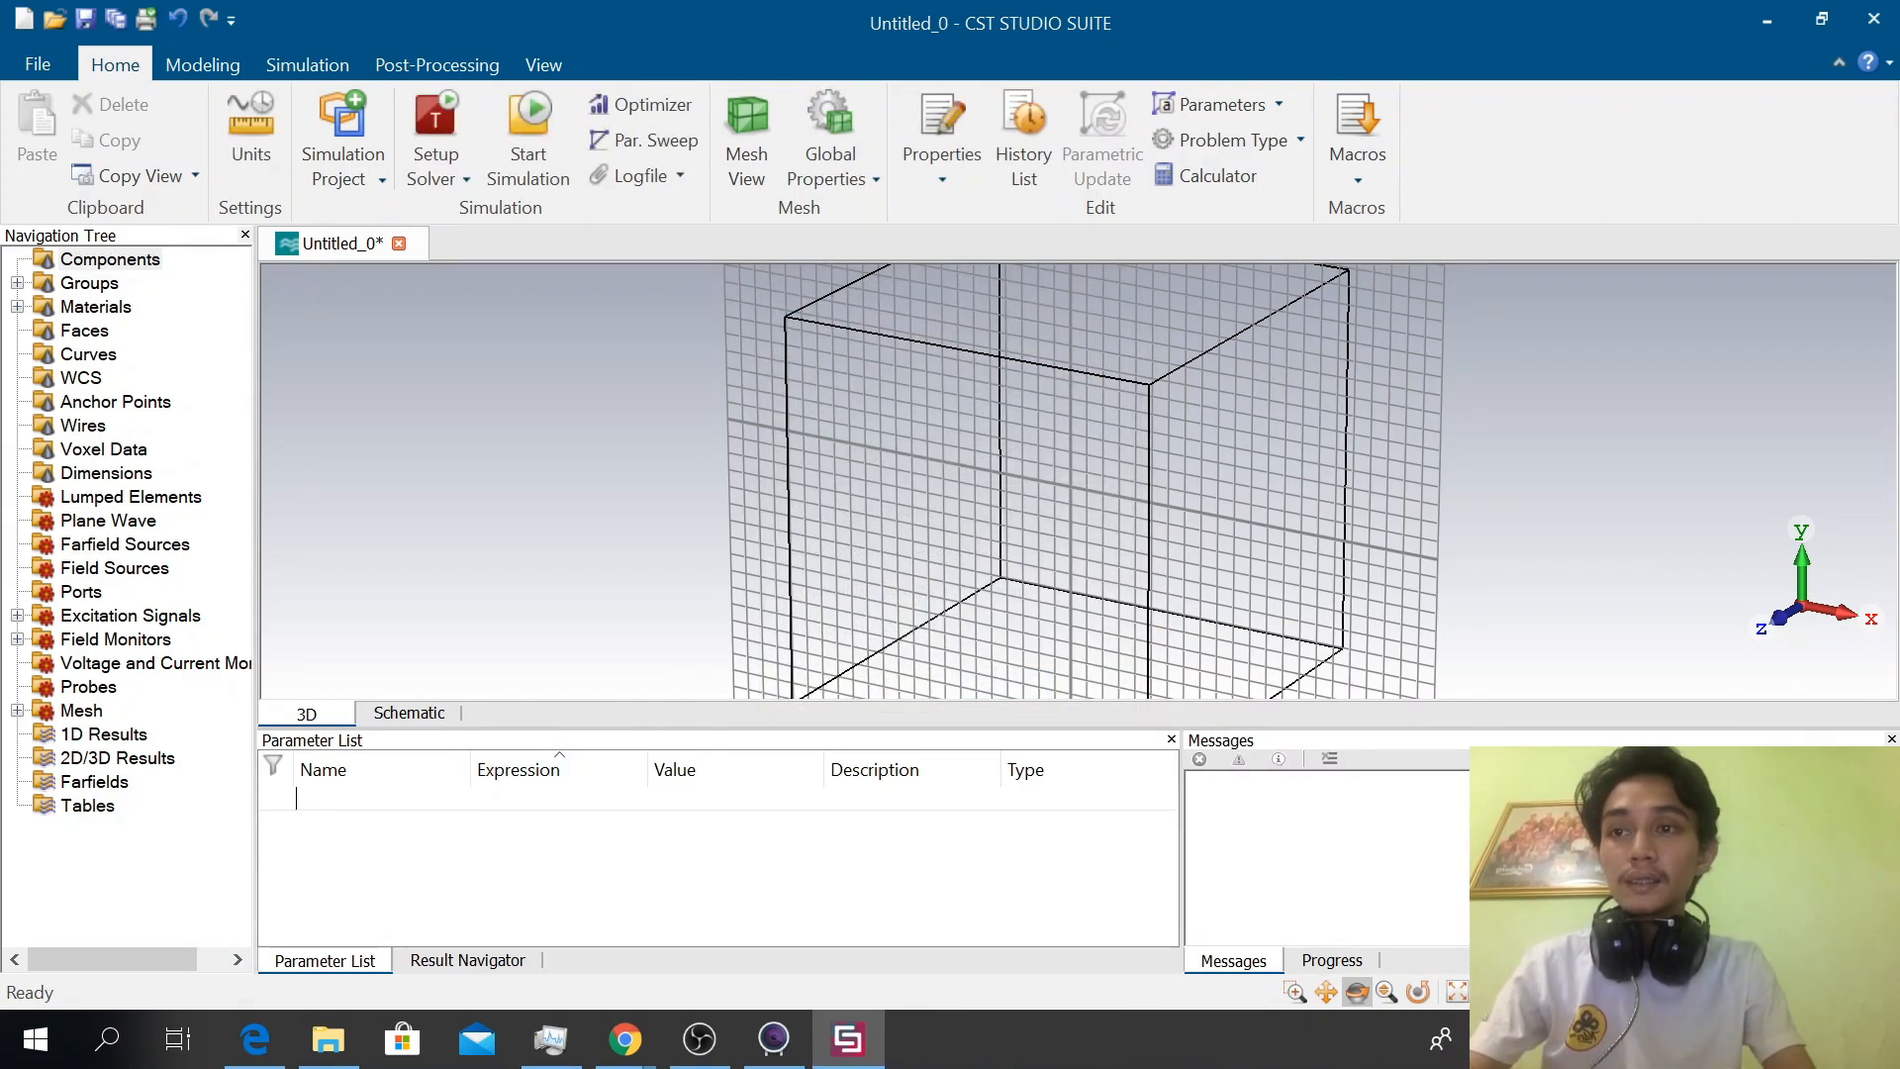
type("L")
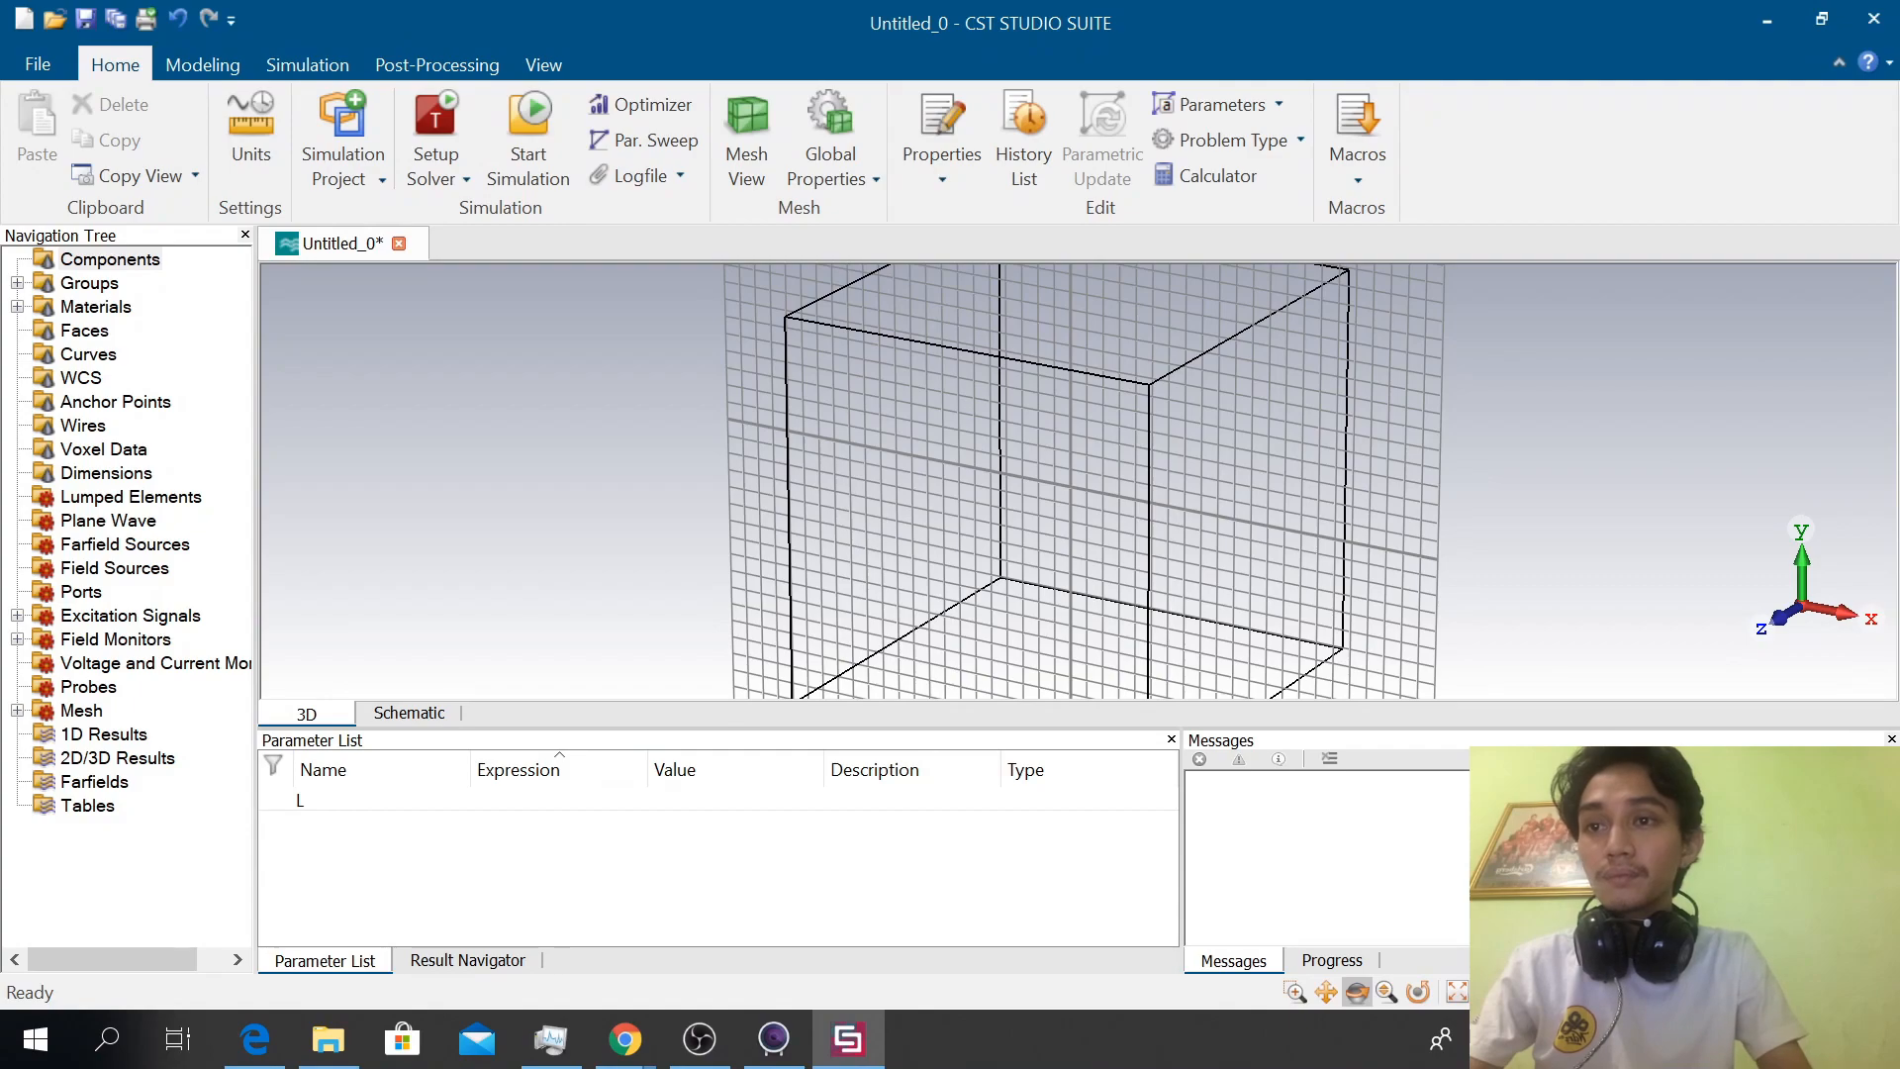
key("Tab")
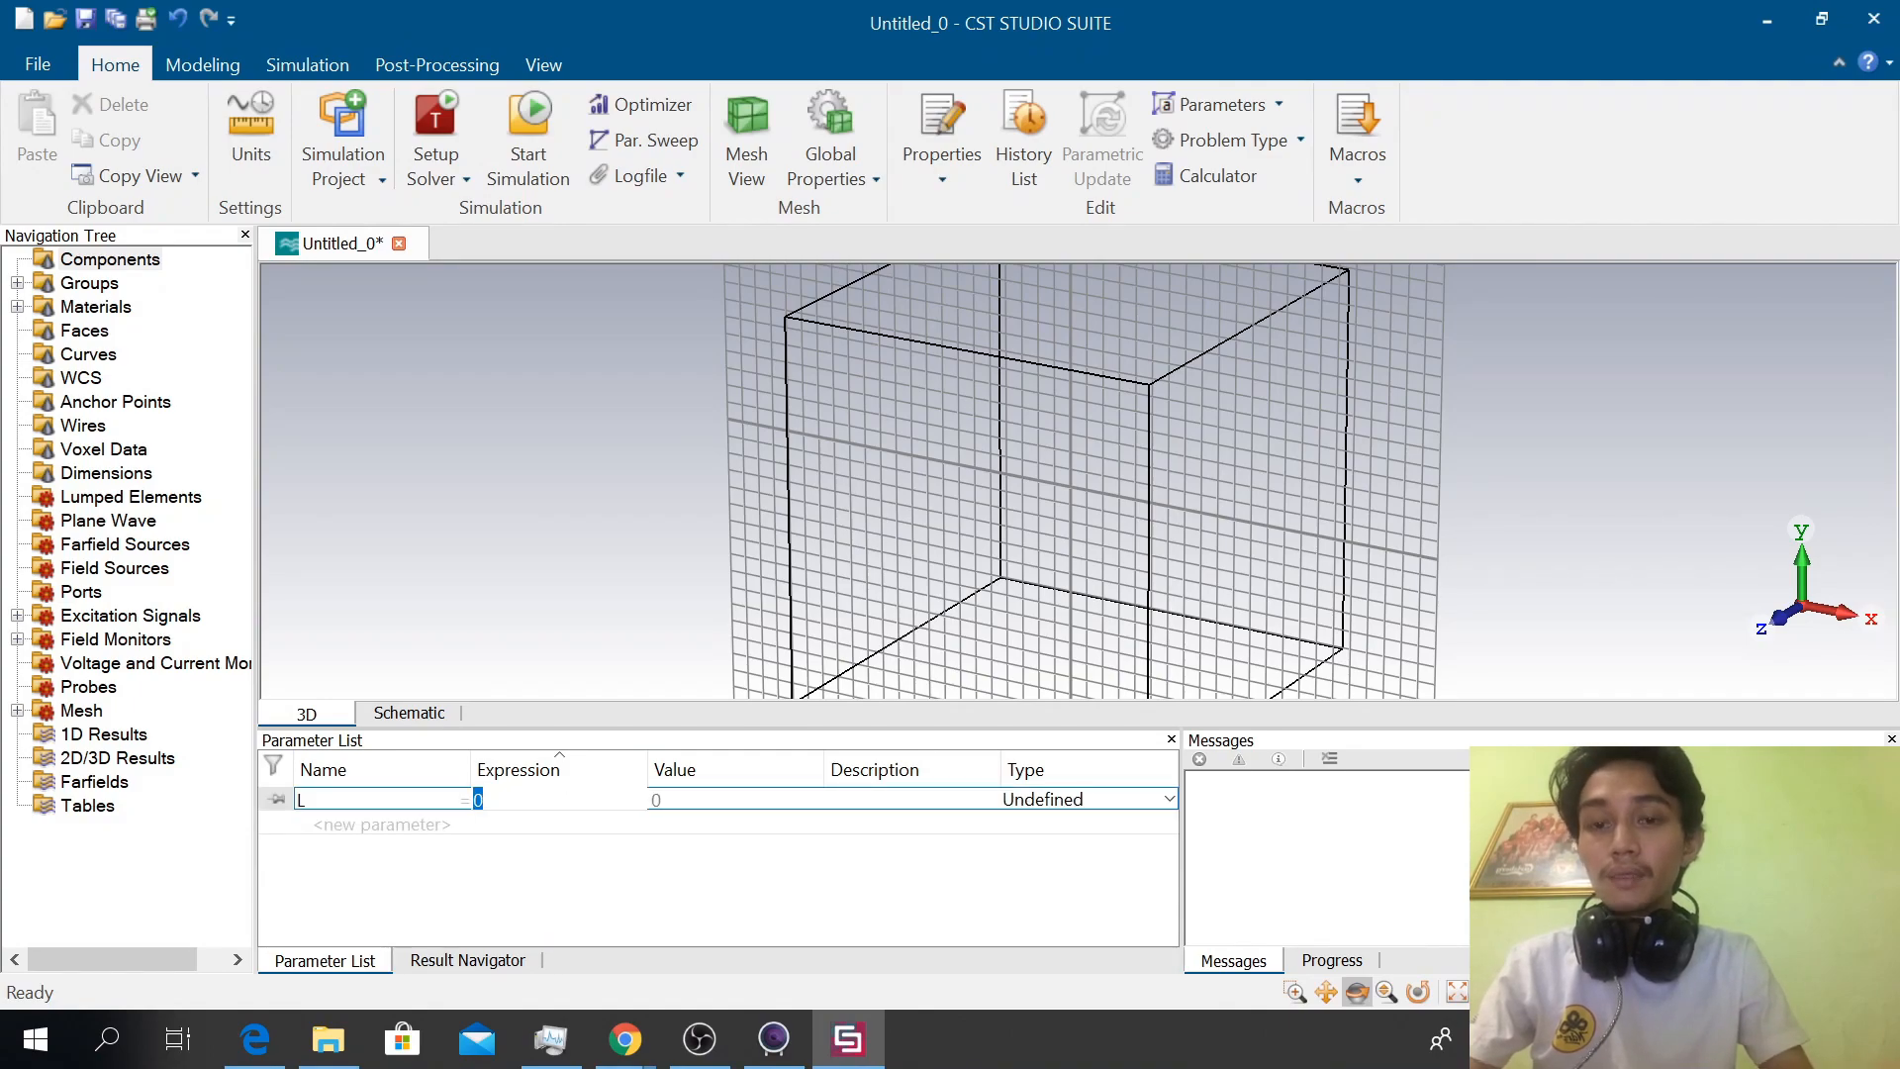
type("110.30")
key("Return")
type("Lenght")
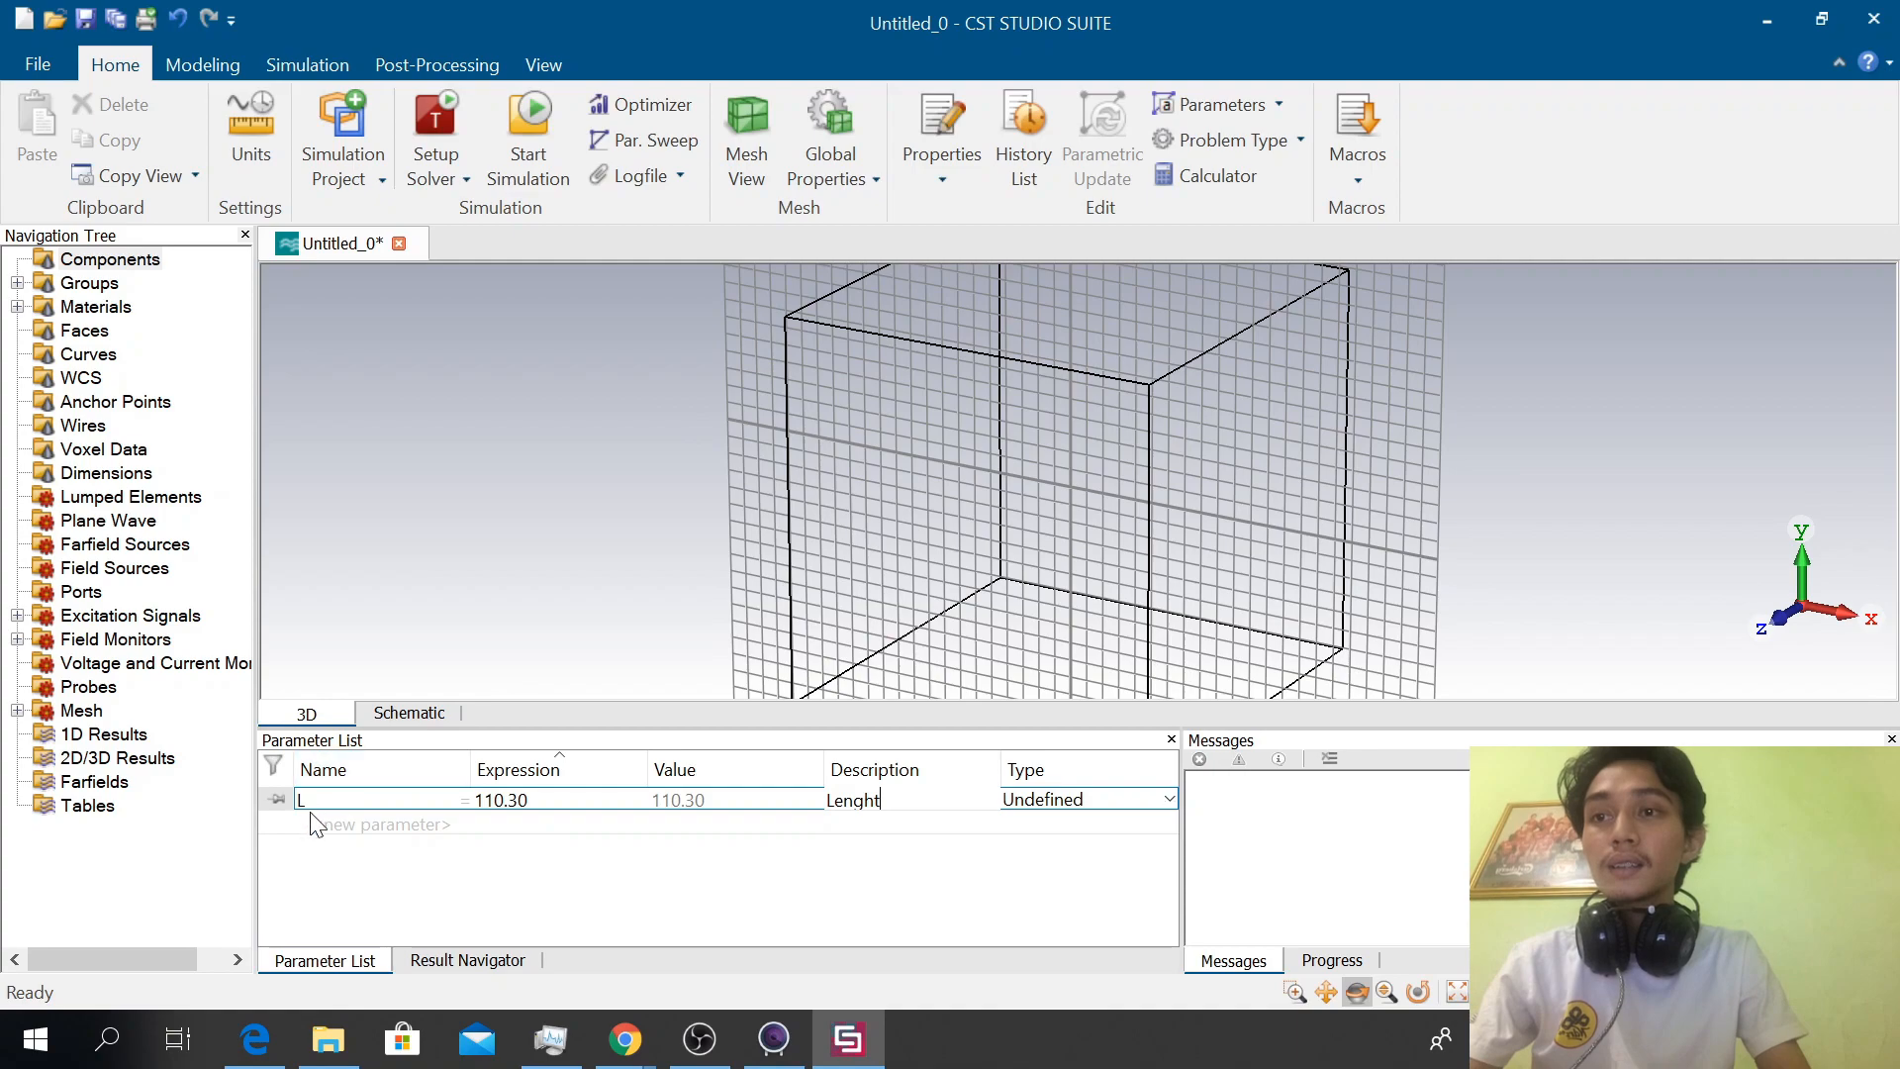
Correct the description of parameter L to "Length" and add a parameter R with the expression 3
type("t")
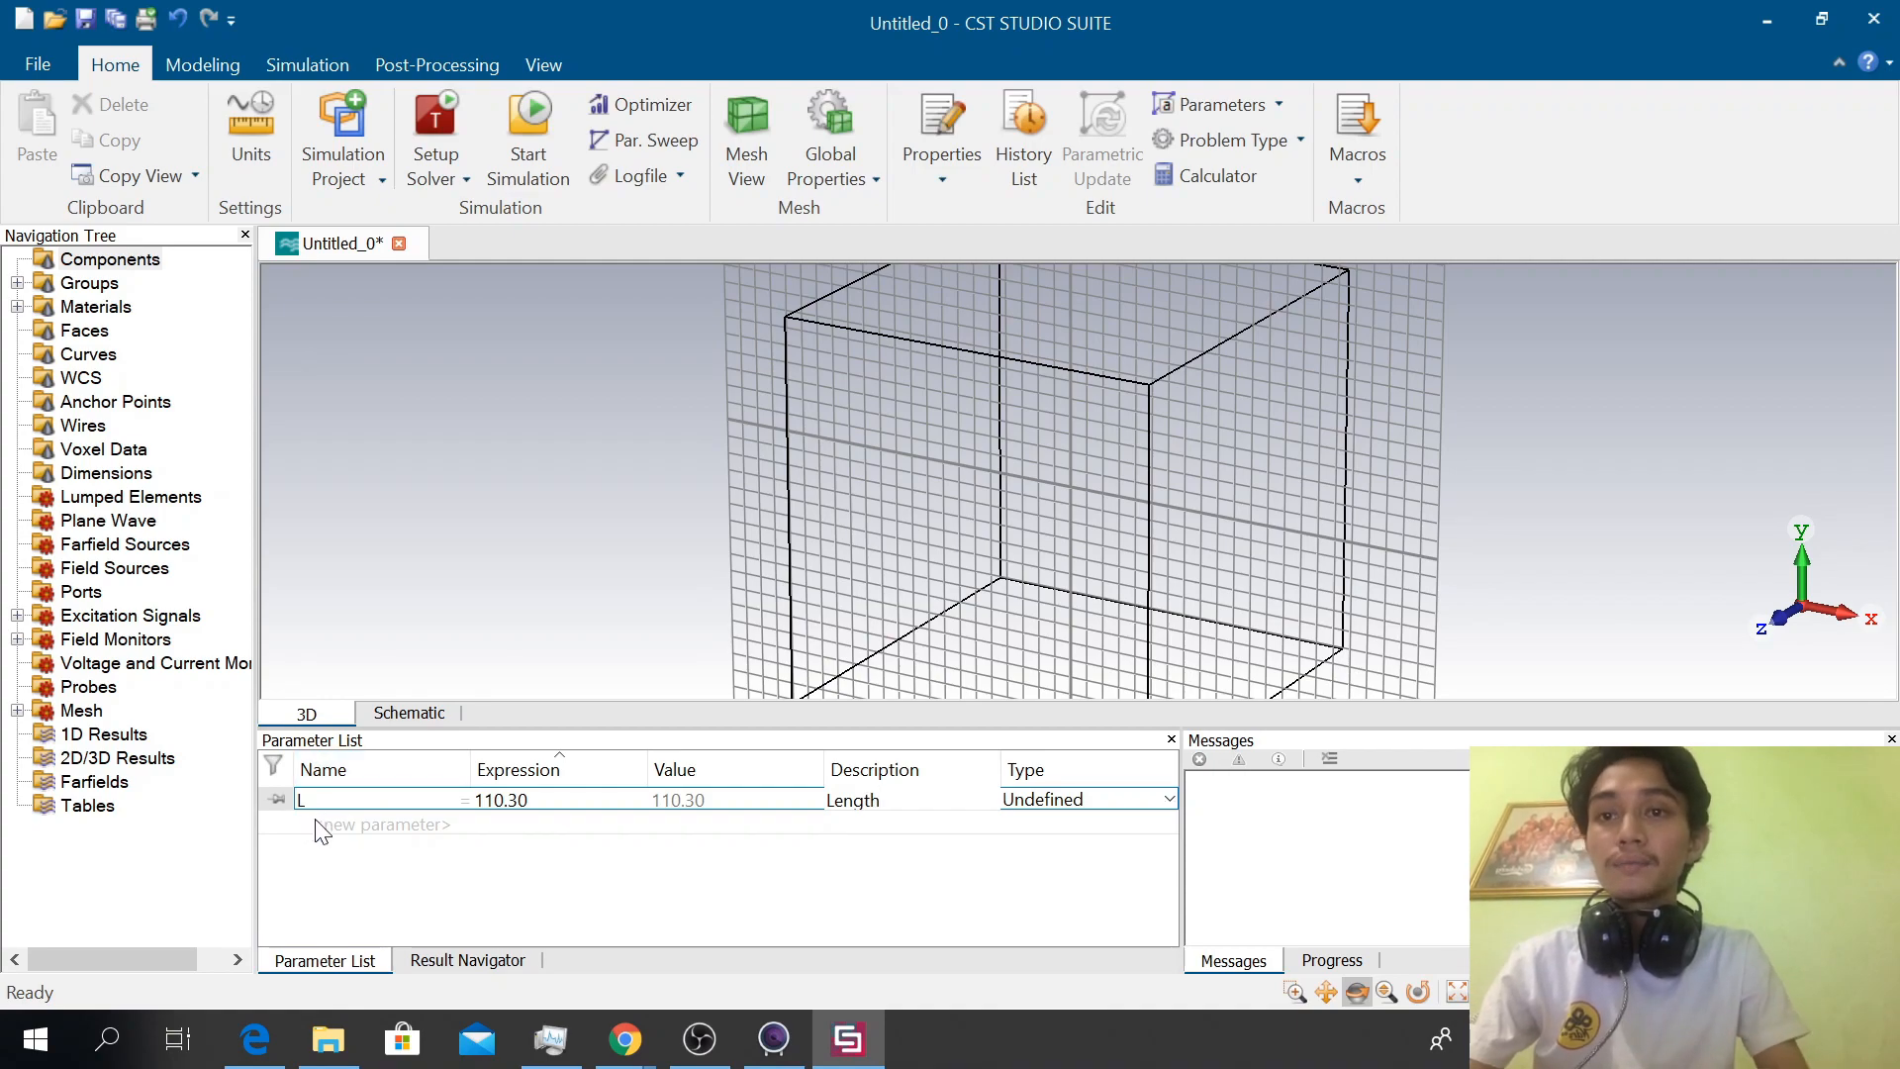
key("Return")
type("R")
left_click(489, 826)
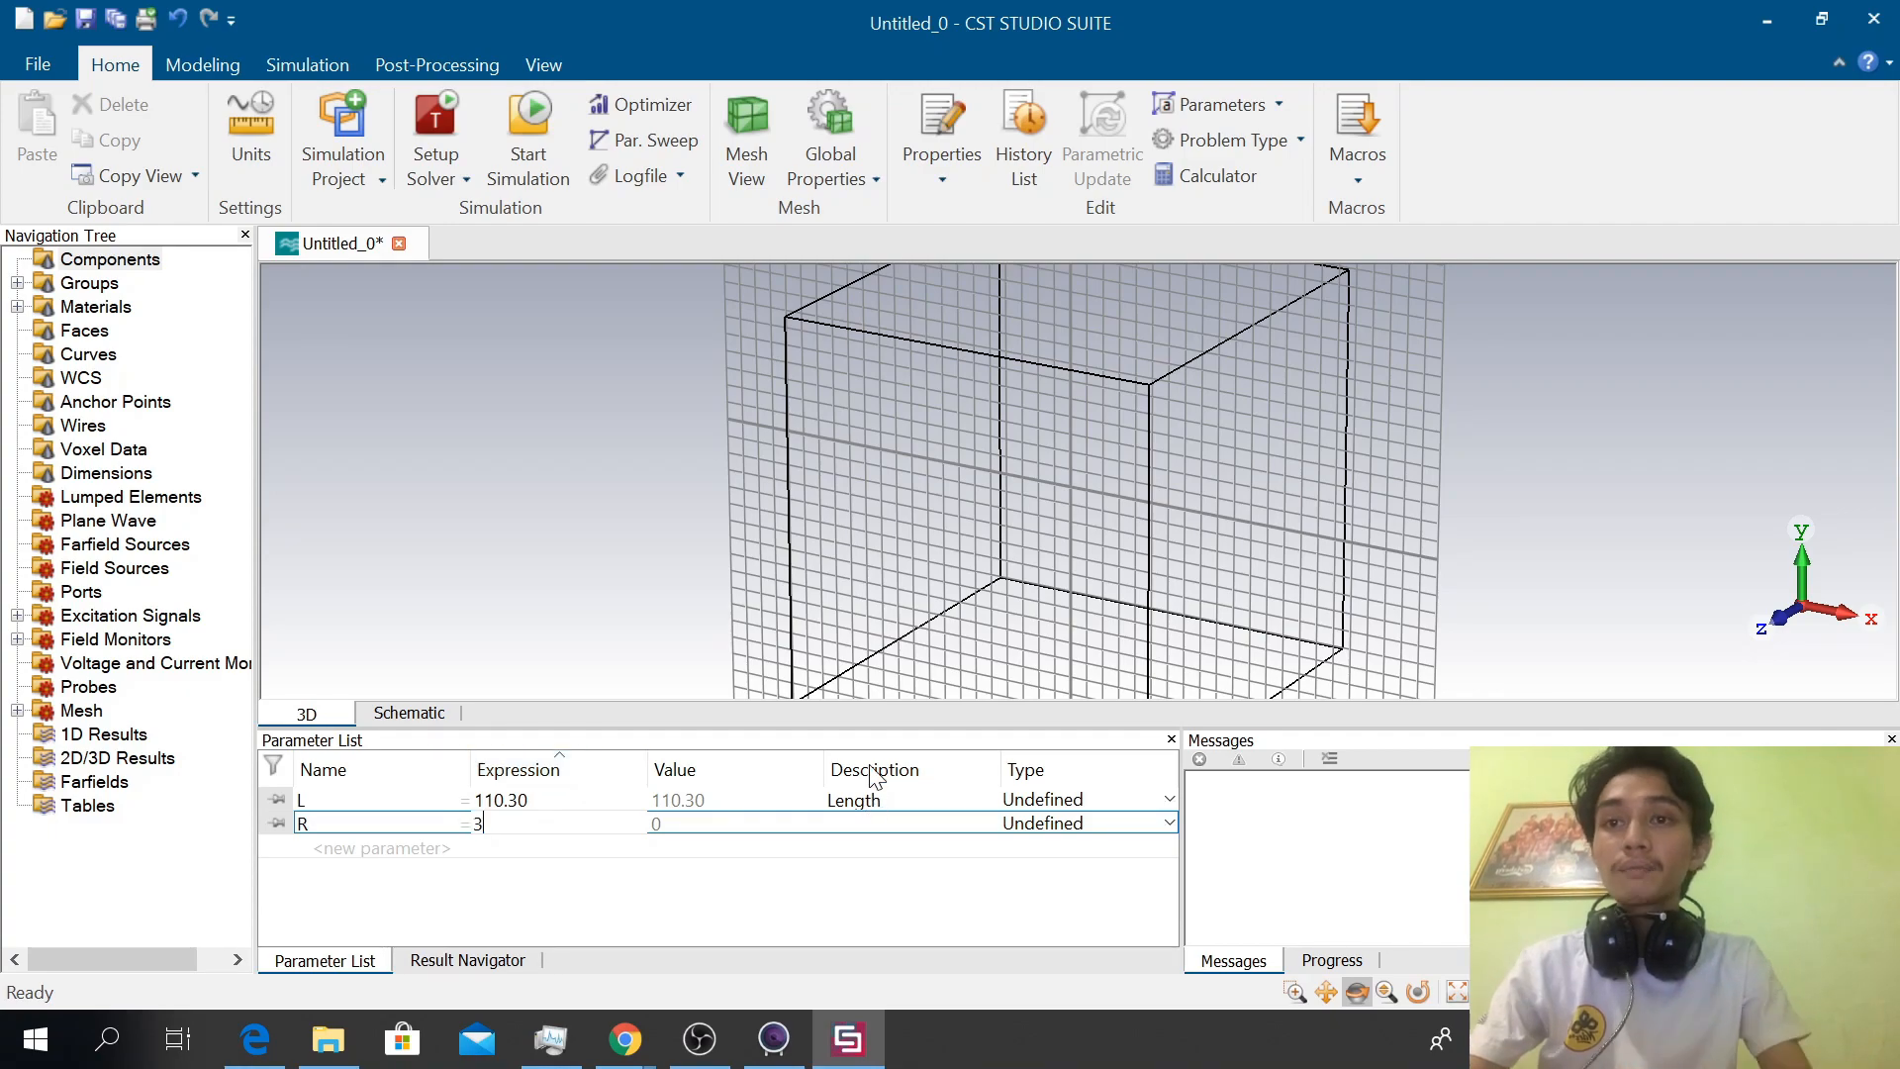
left_click(877, 824)
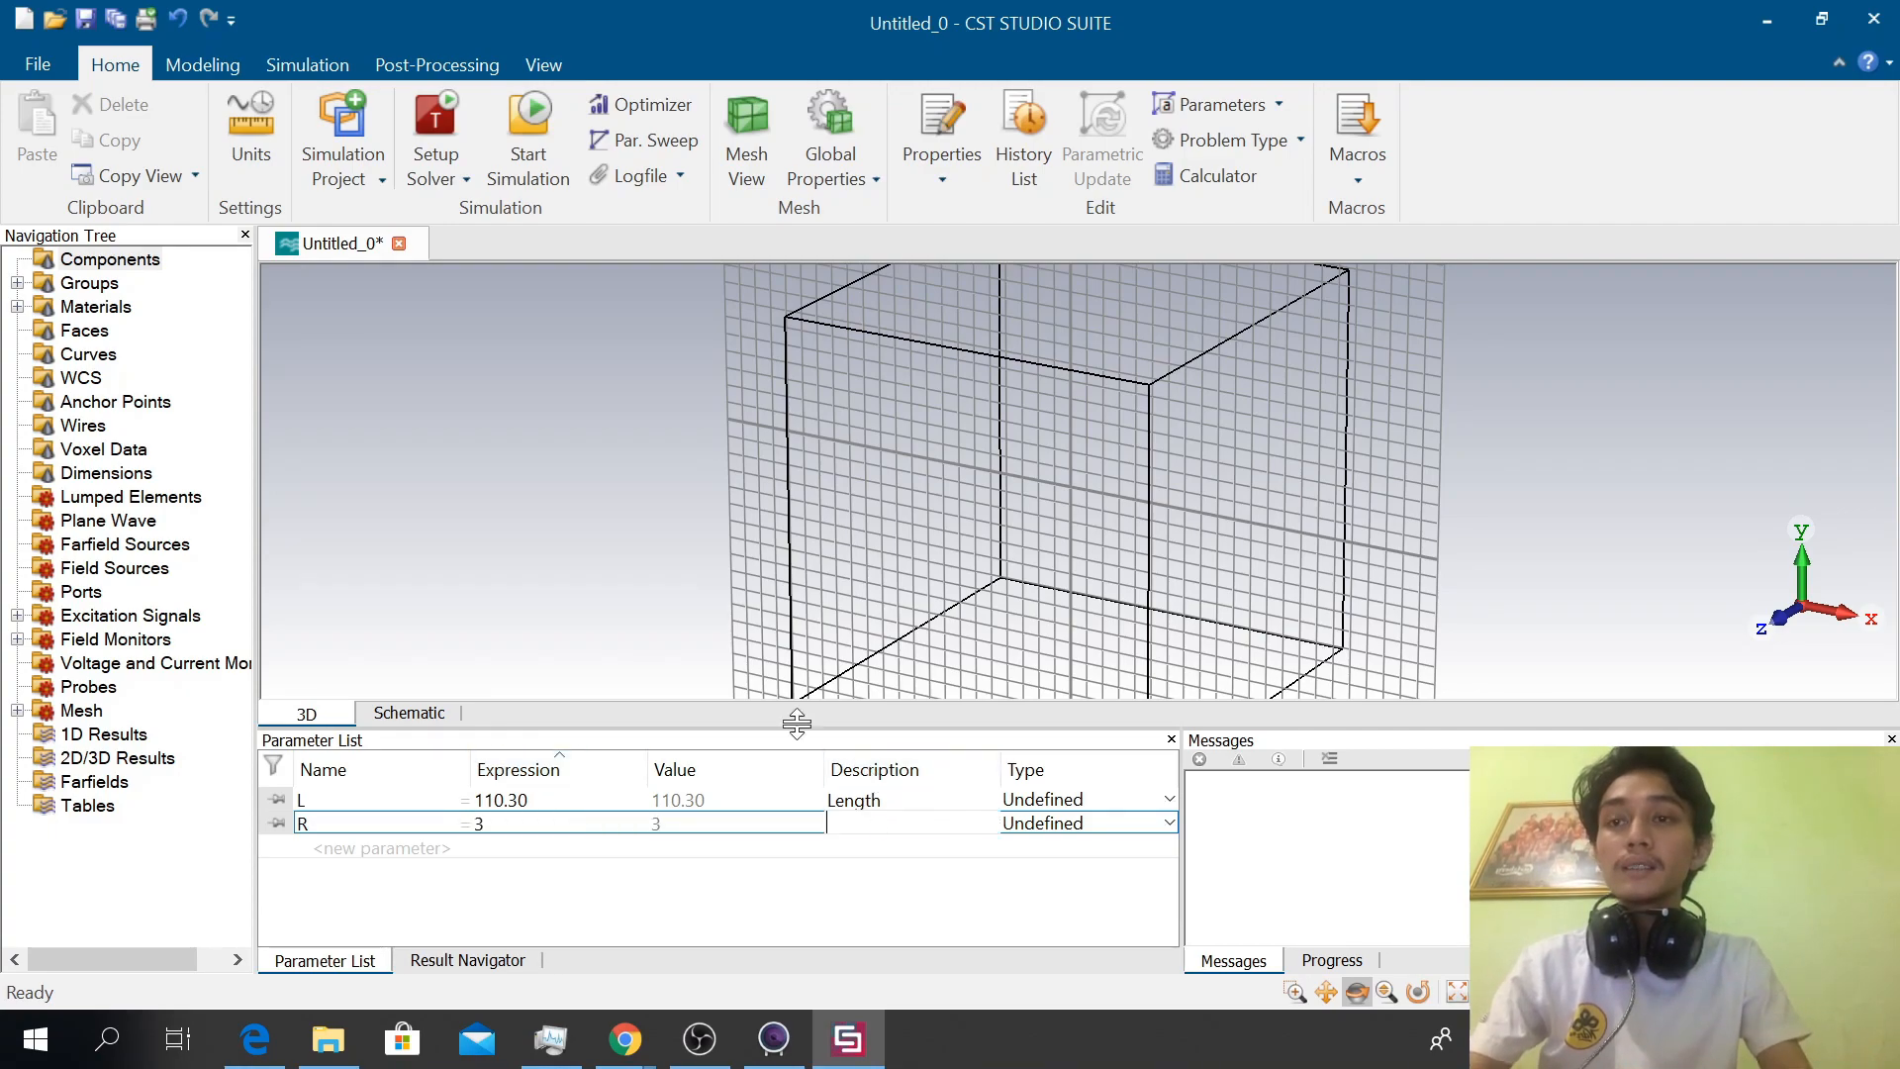
Add a parameter G with the expression 30 and a parameter H with the expression 0.1
left_click(348, 848)
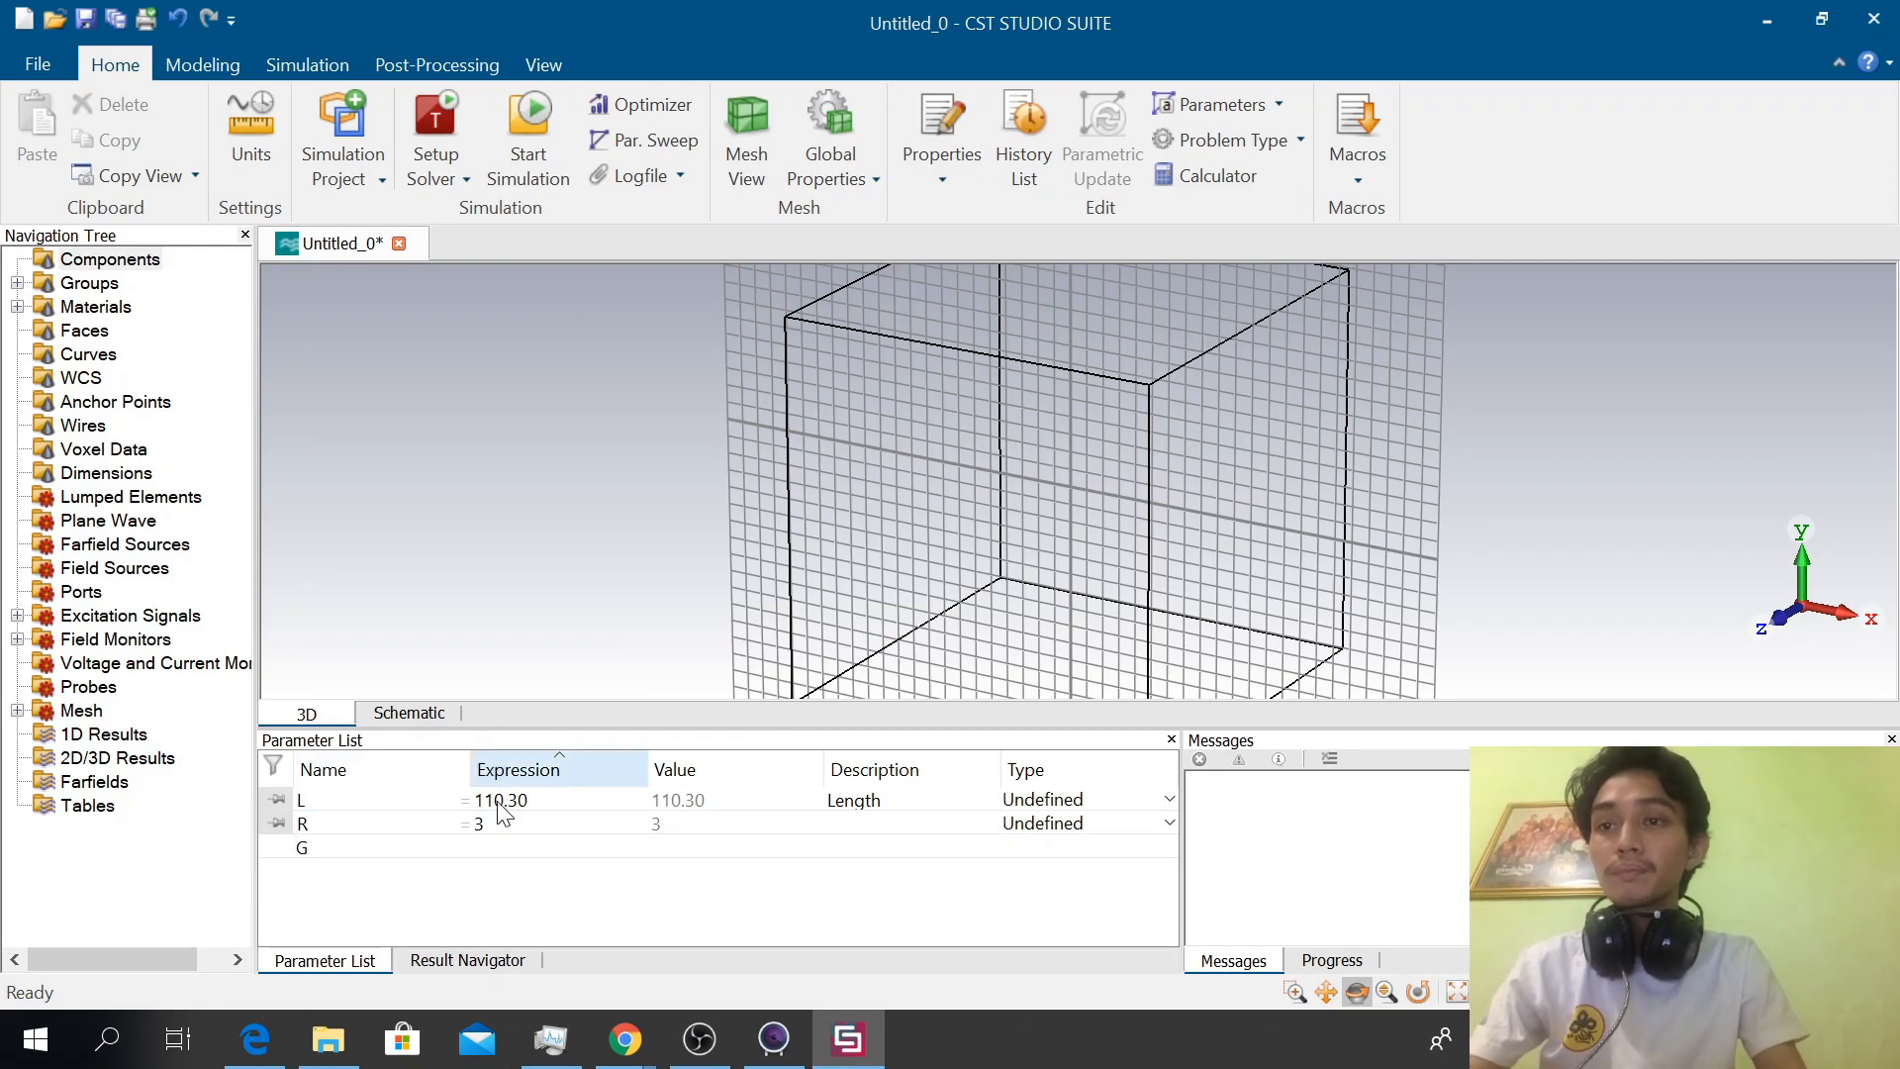
left_click(499, 848)
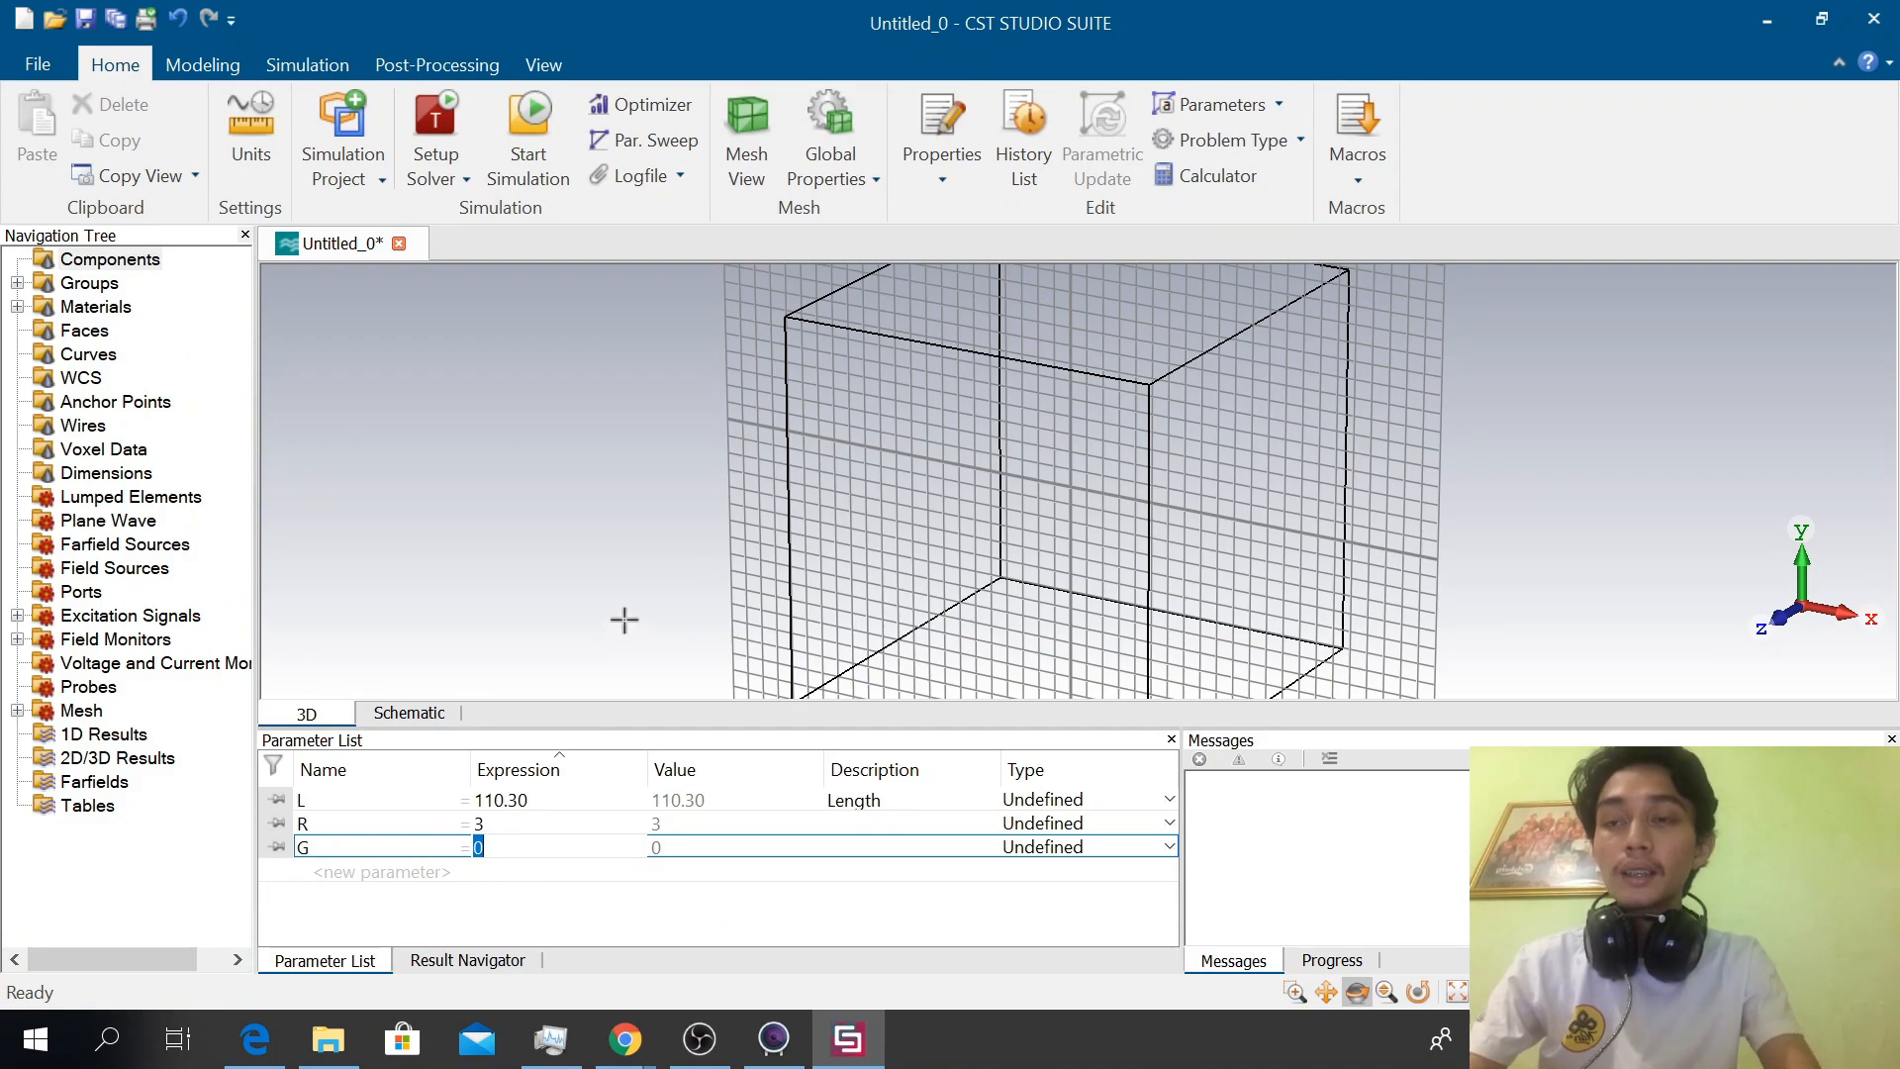
type("30")
key("Return")
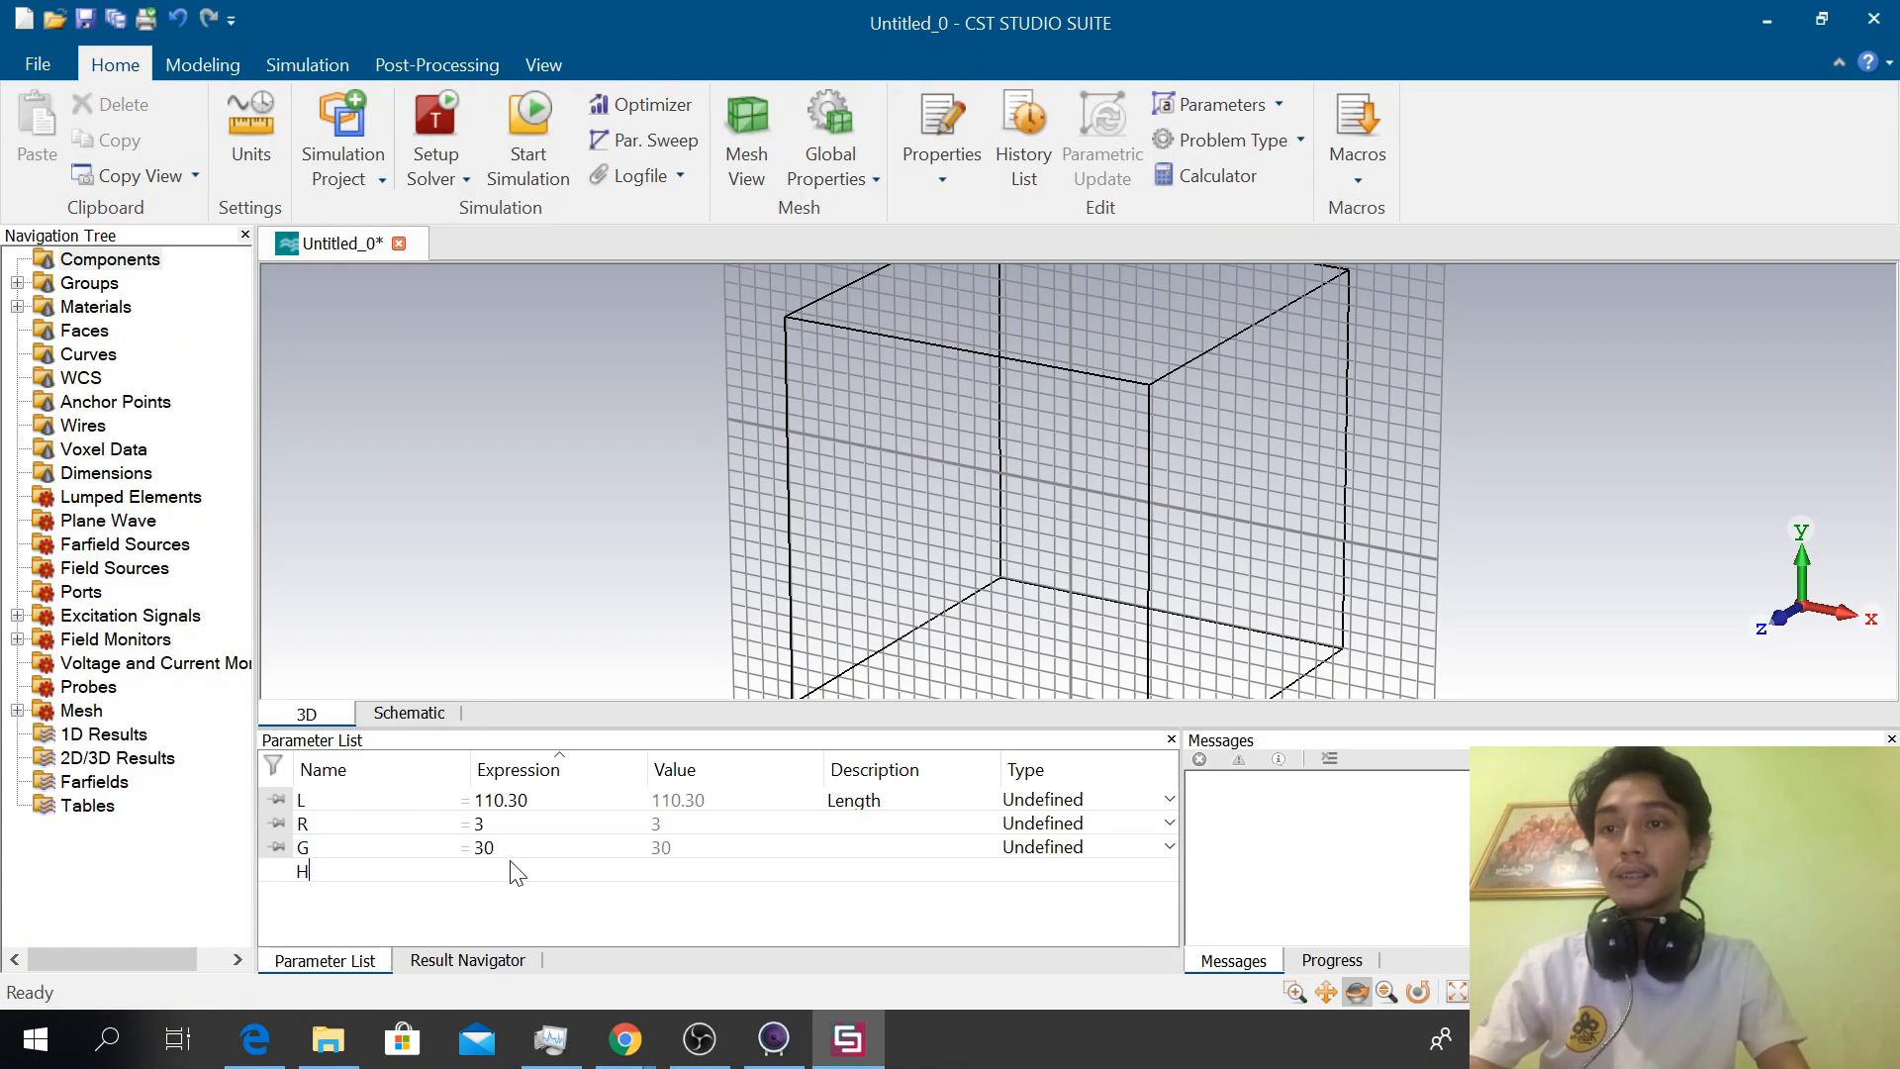
key("Return")
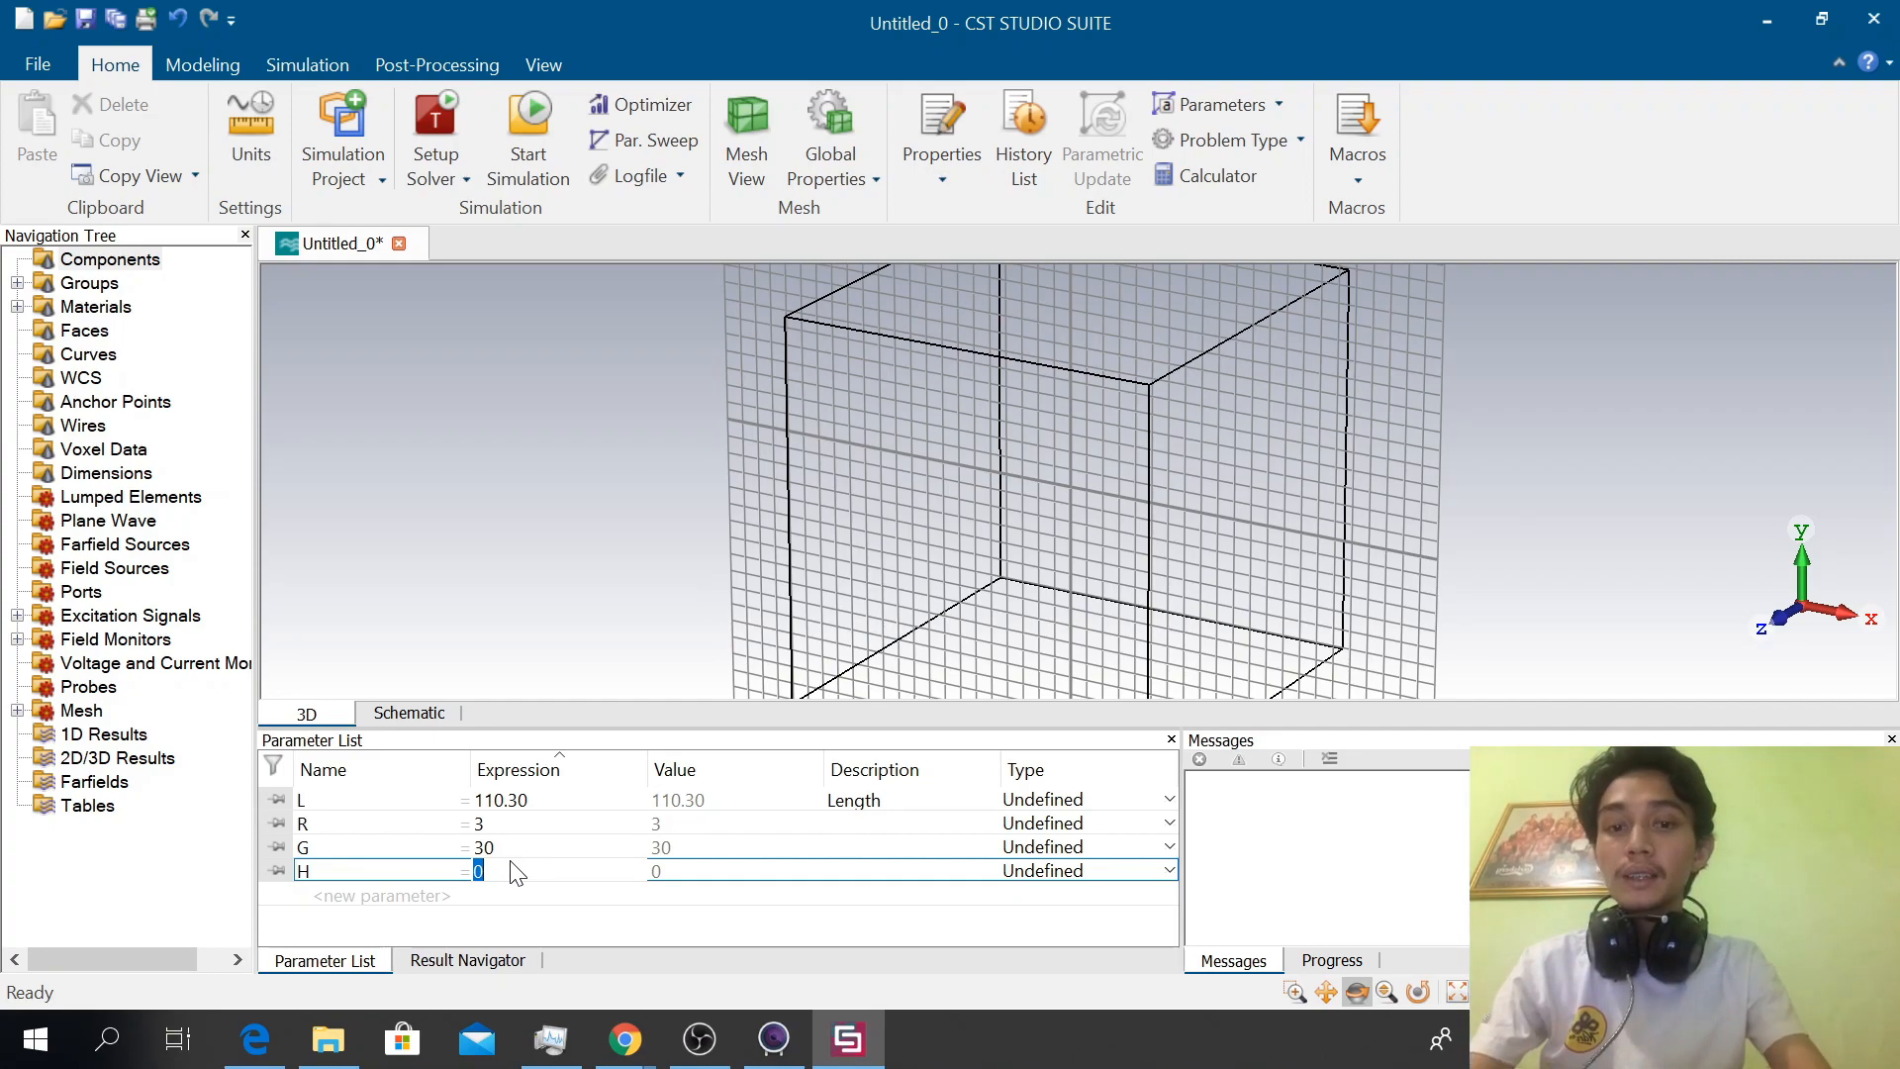
type(".1")
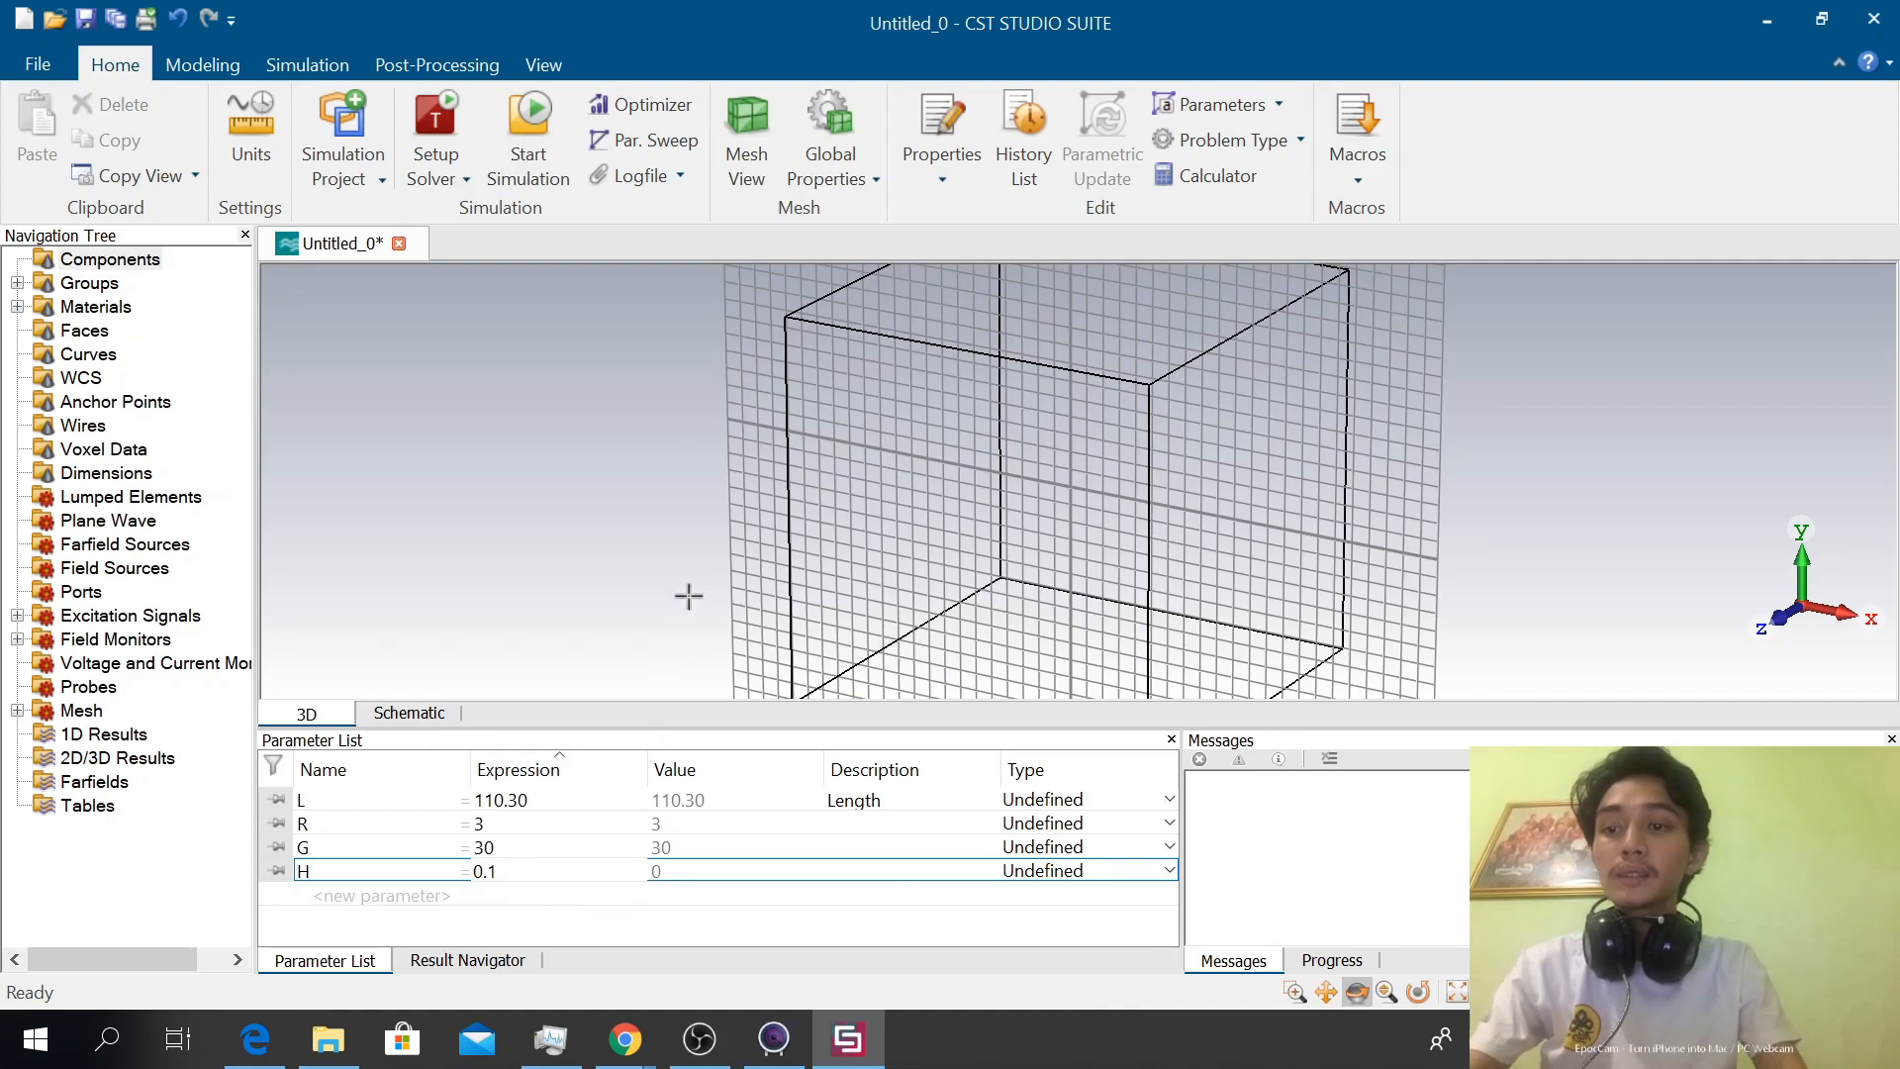
left_click(745, 490)
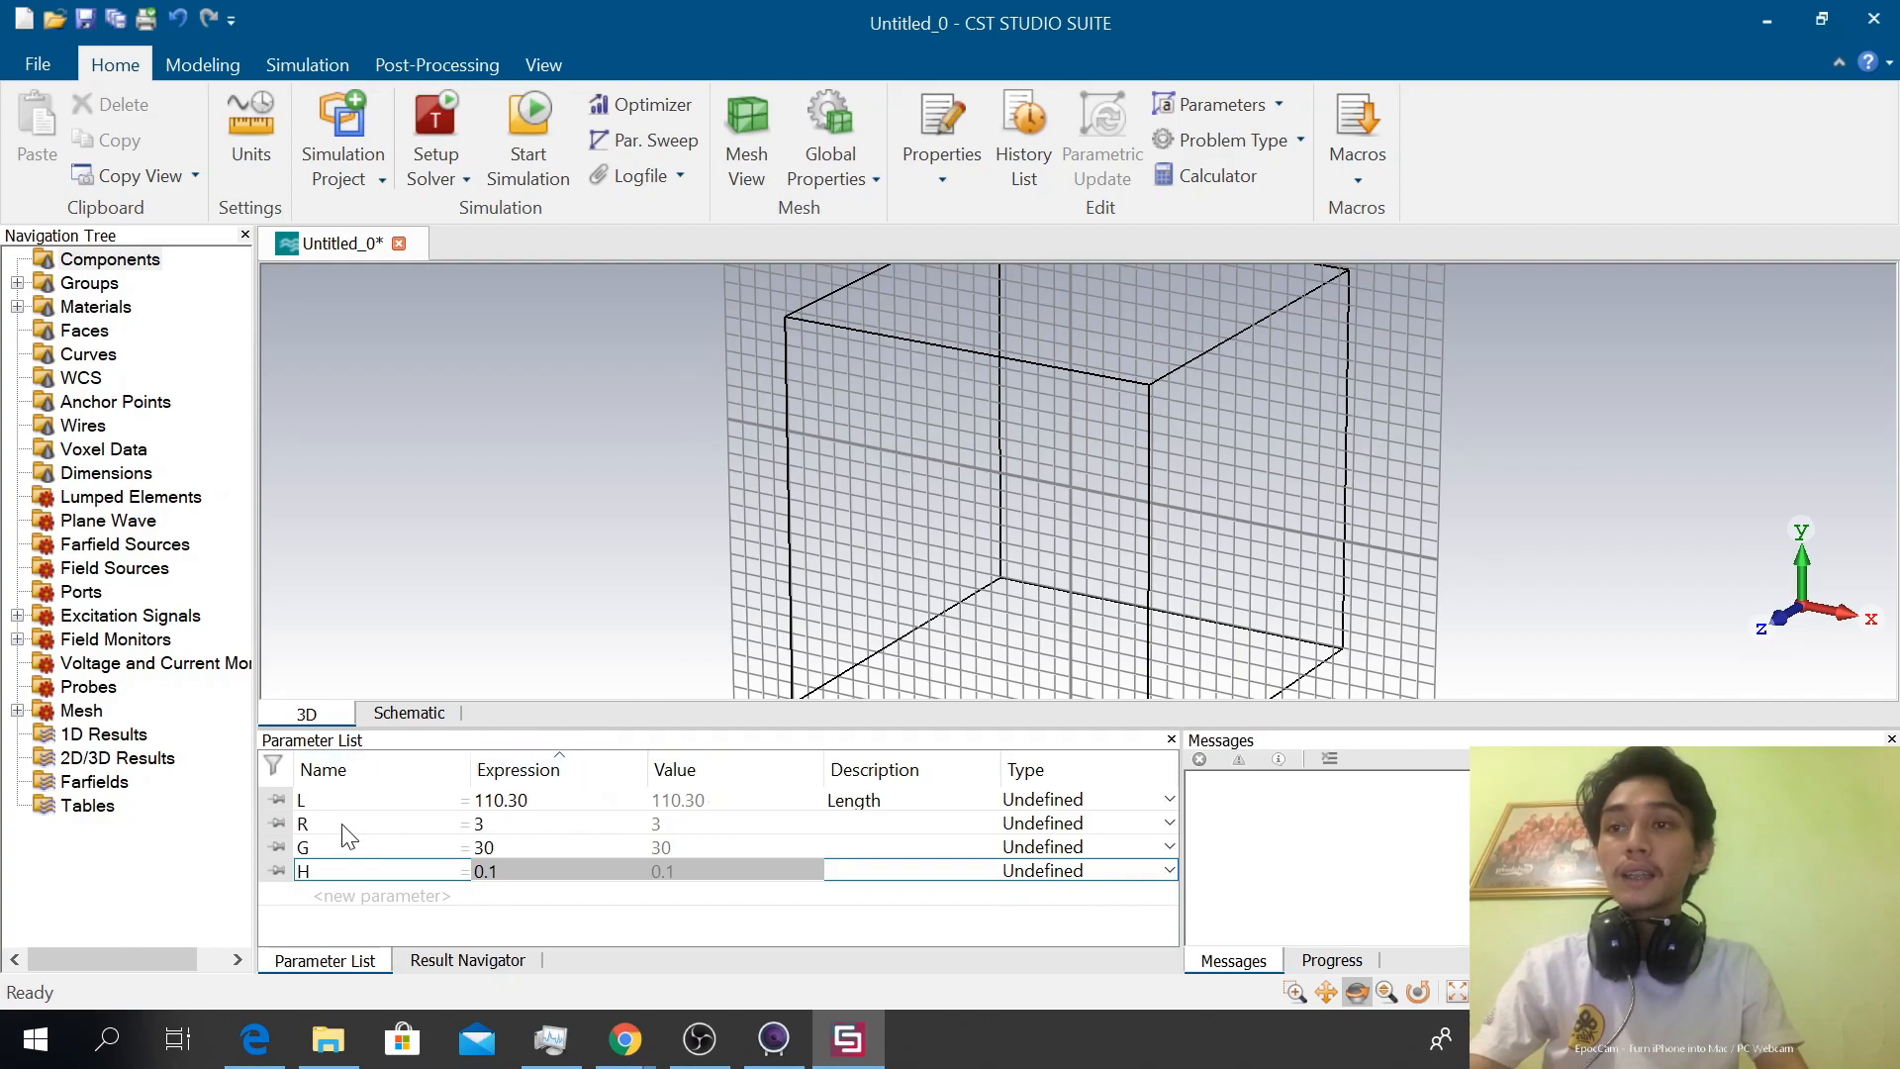
left_click(317, 871)
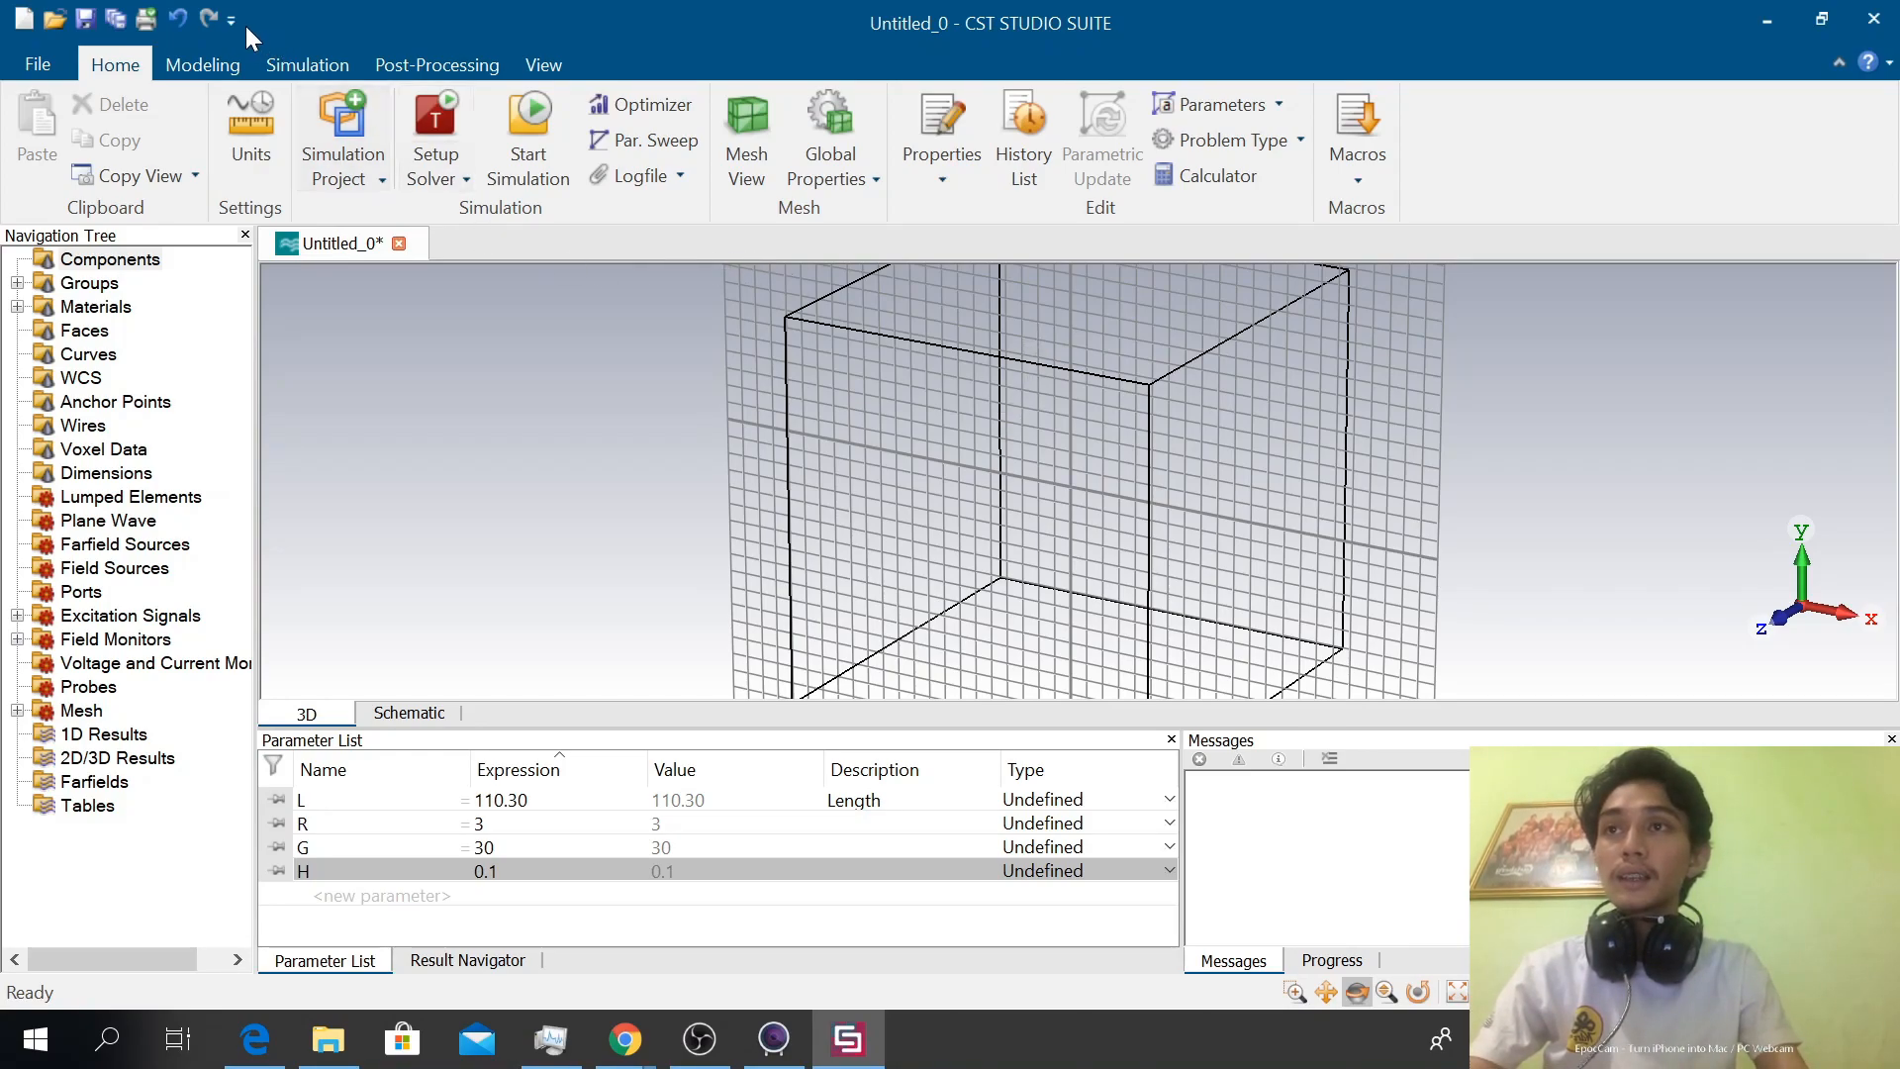
Start a cylinder centred at the origin of the working plane and name it "dipole"
left_click(200, 61)
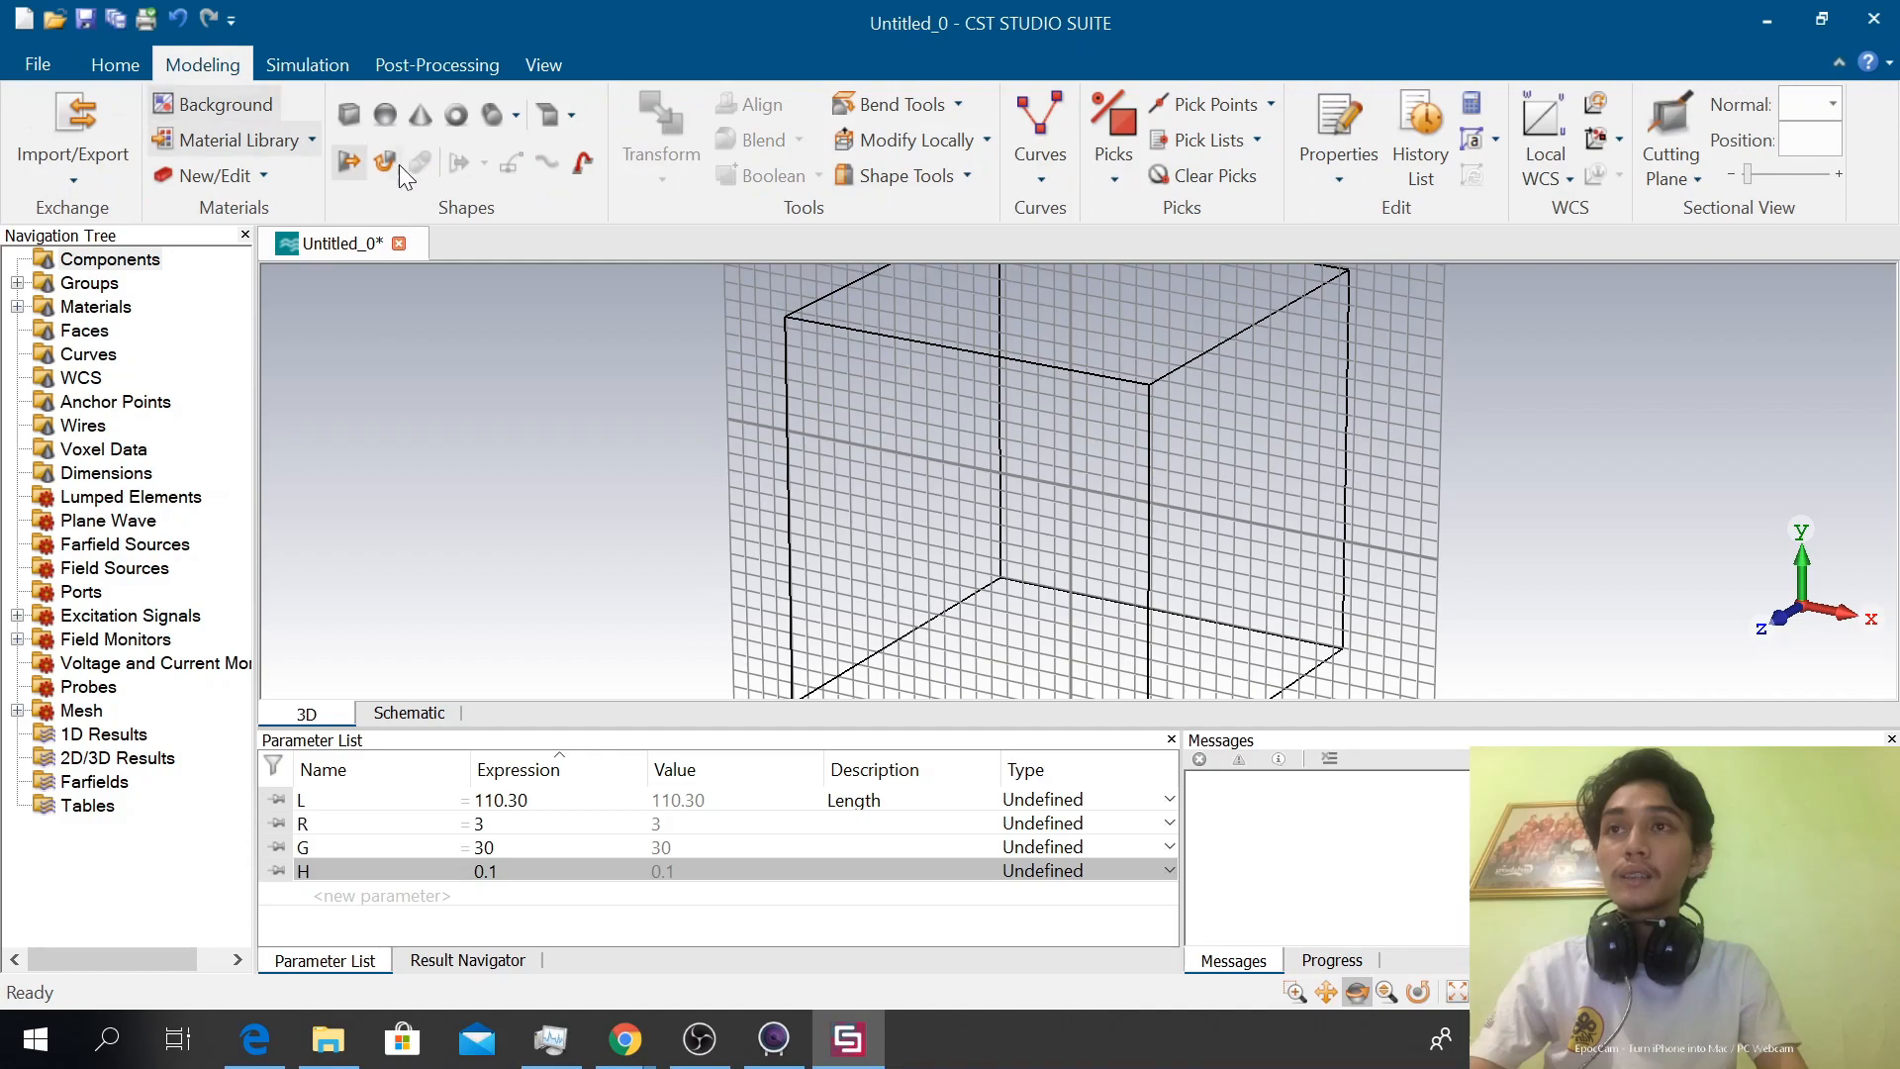
left_click(493, 115)
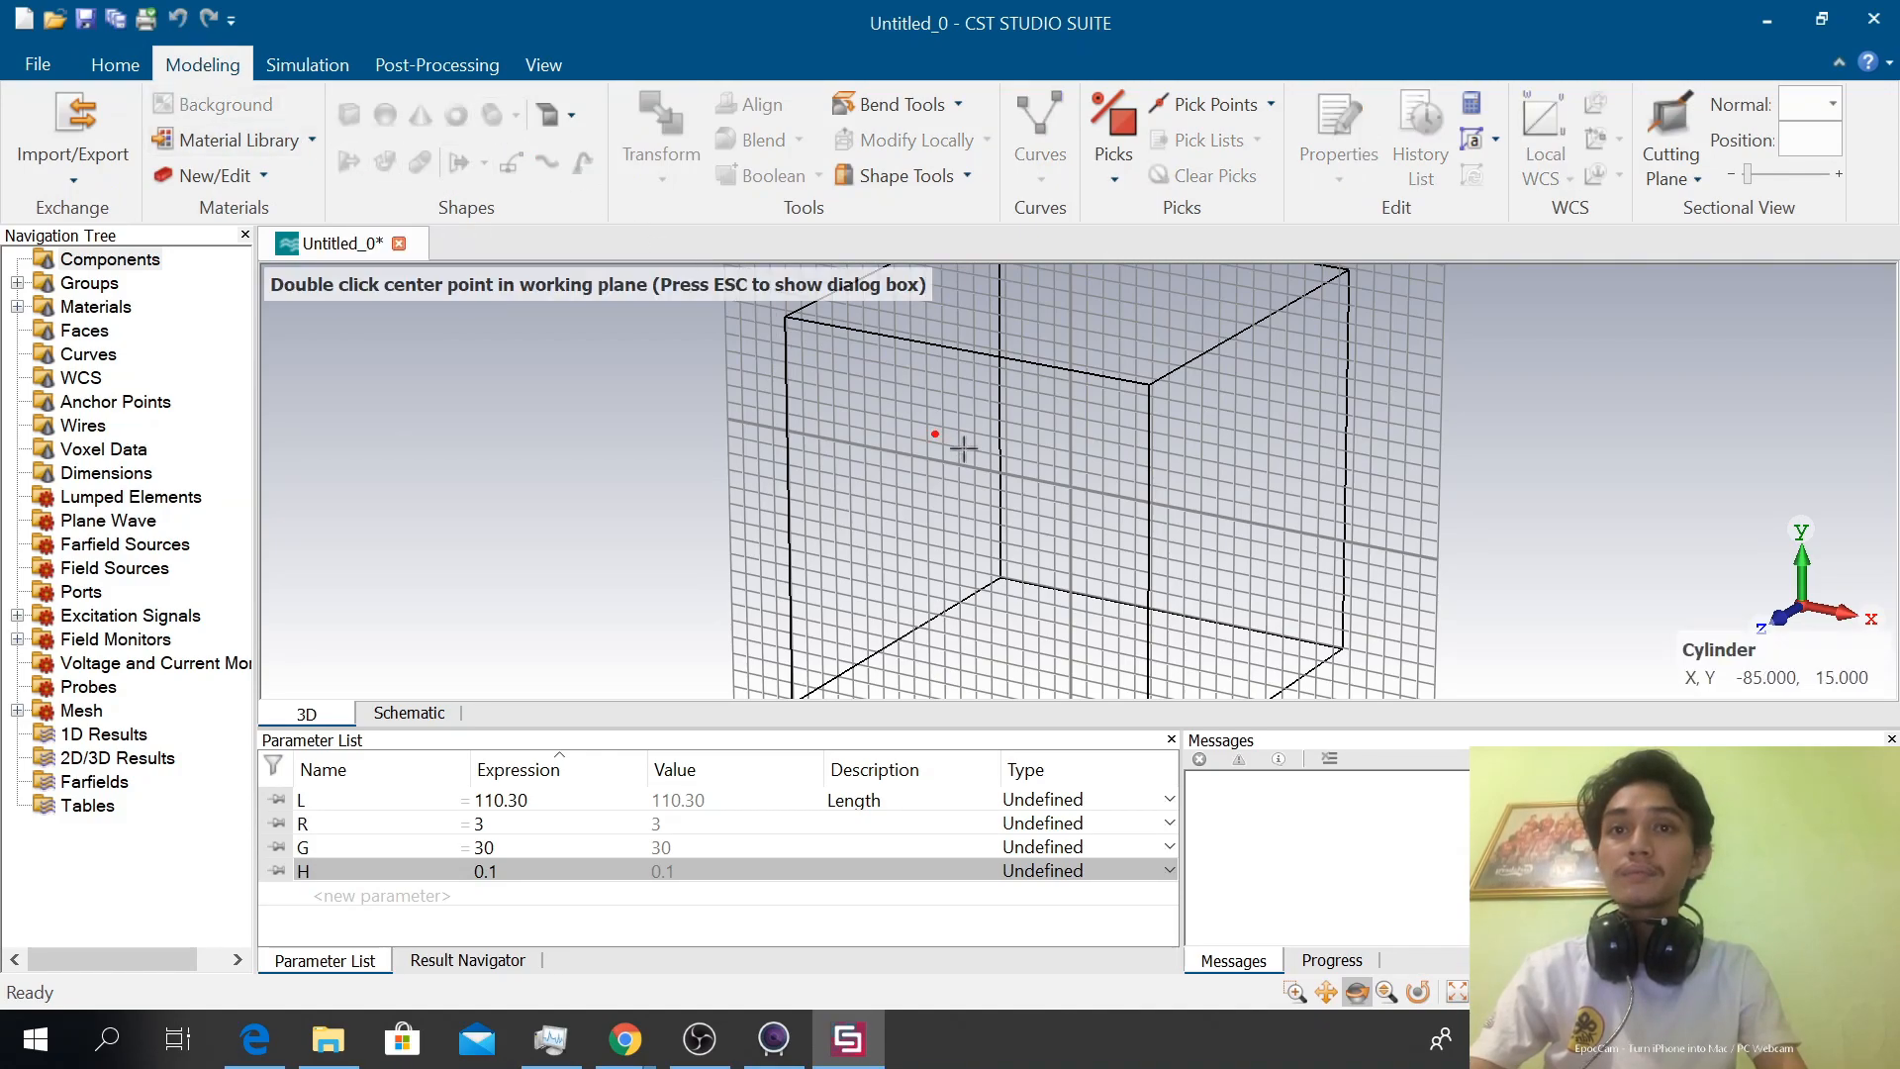
double_click(1071, 487)
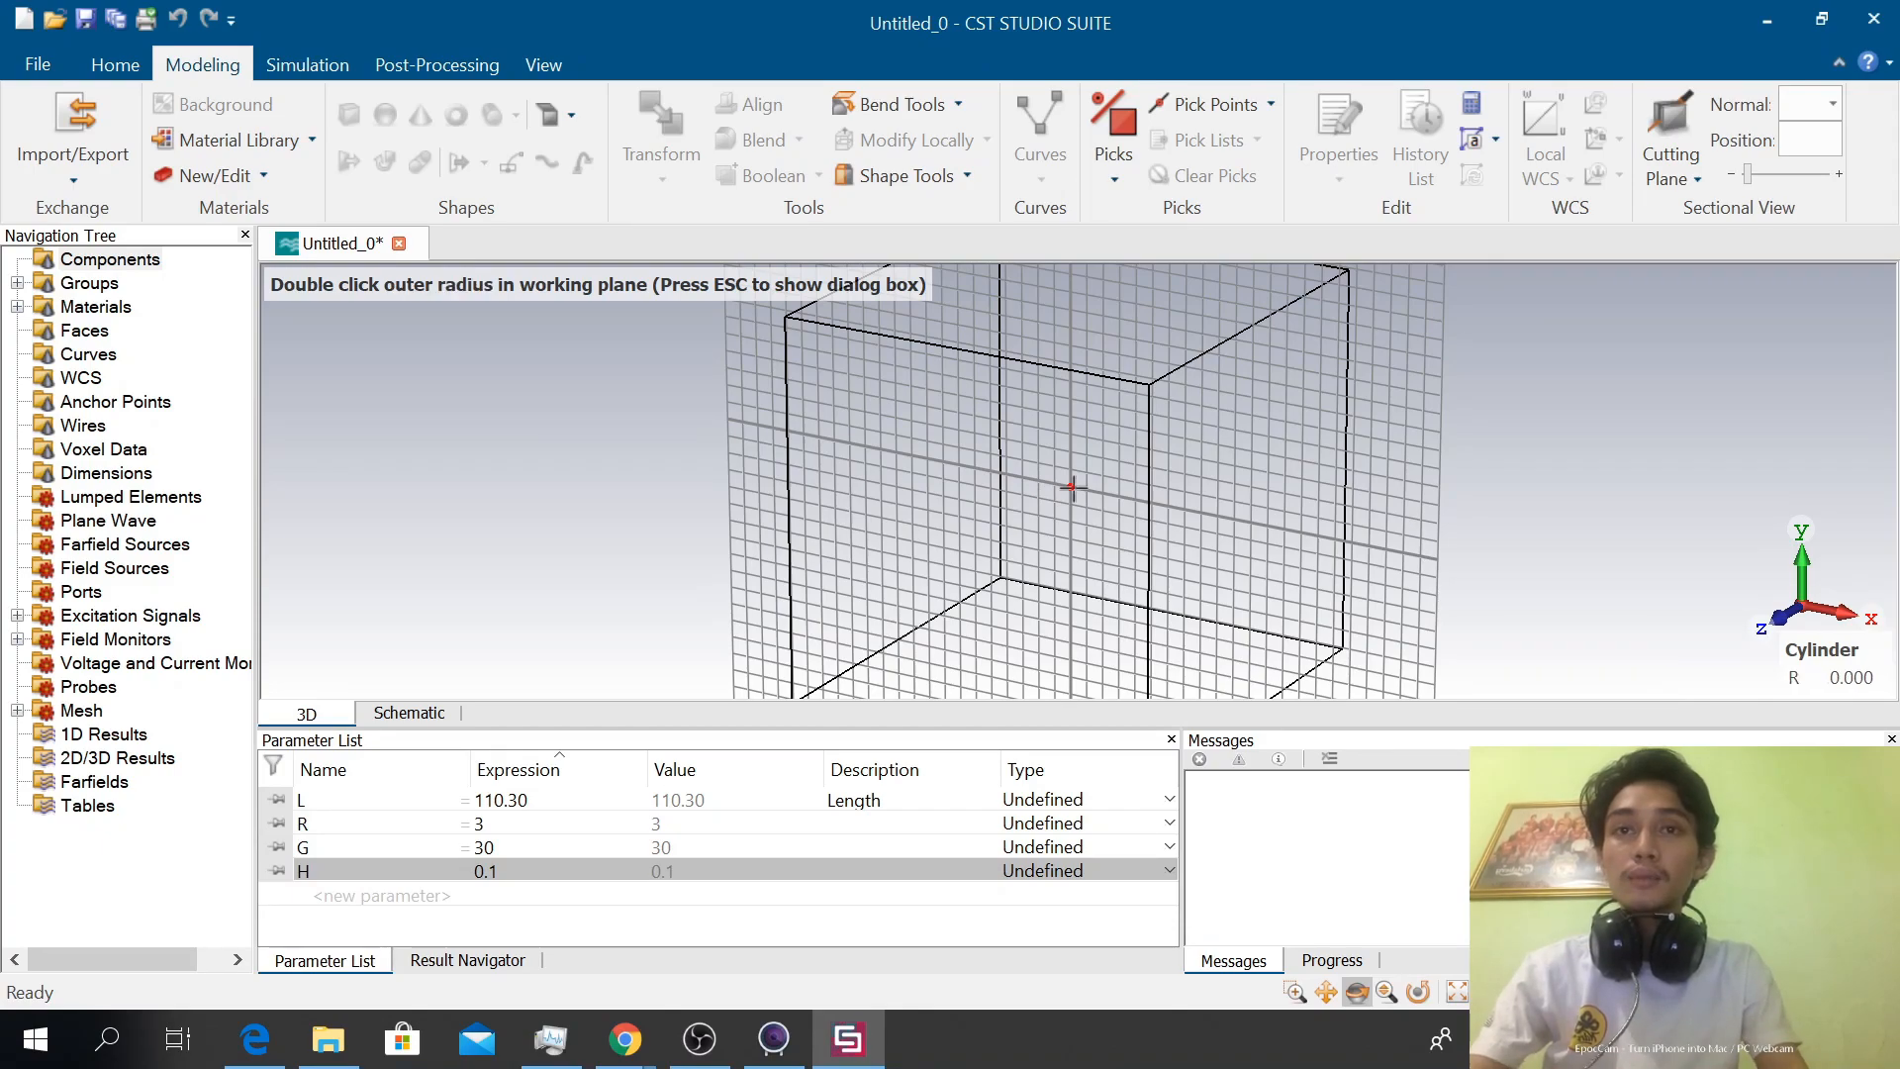
key("Escape")
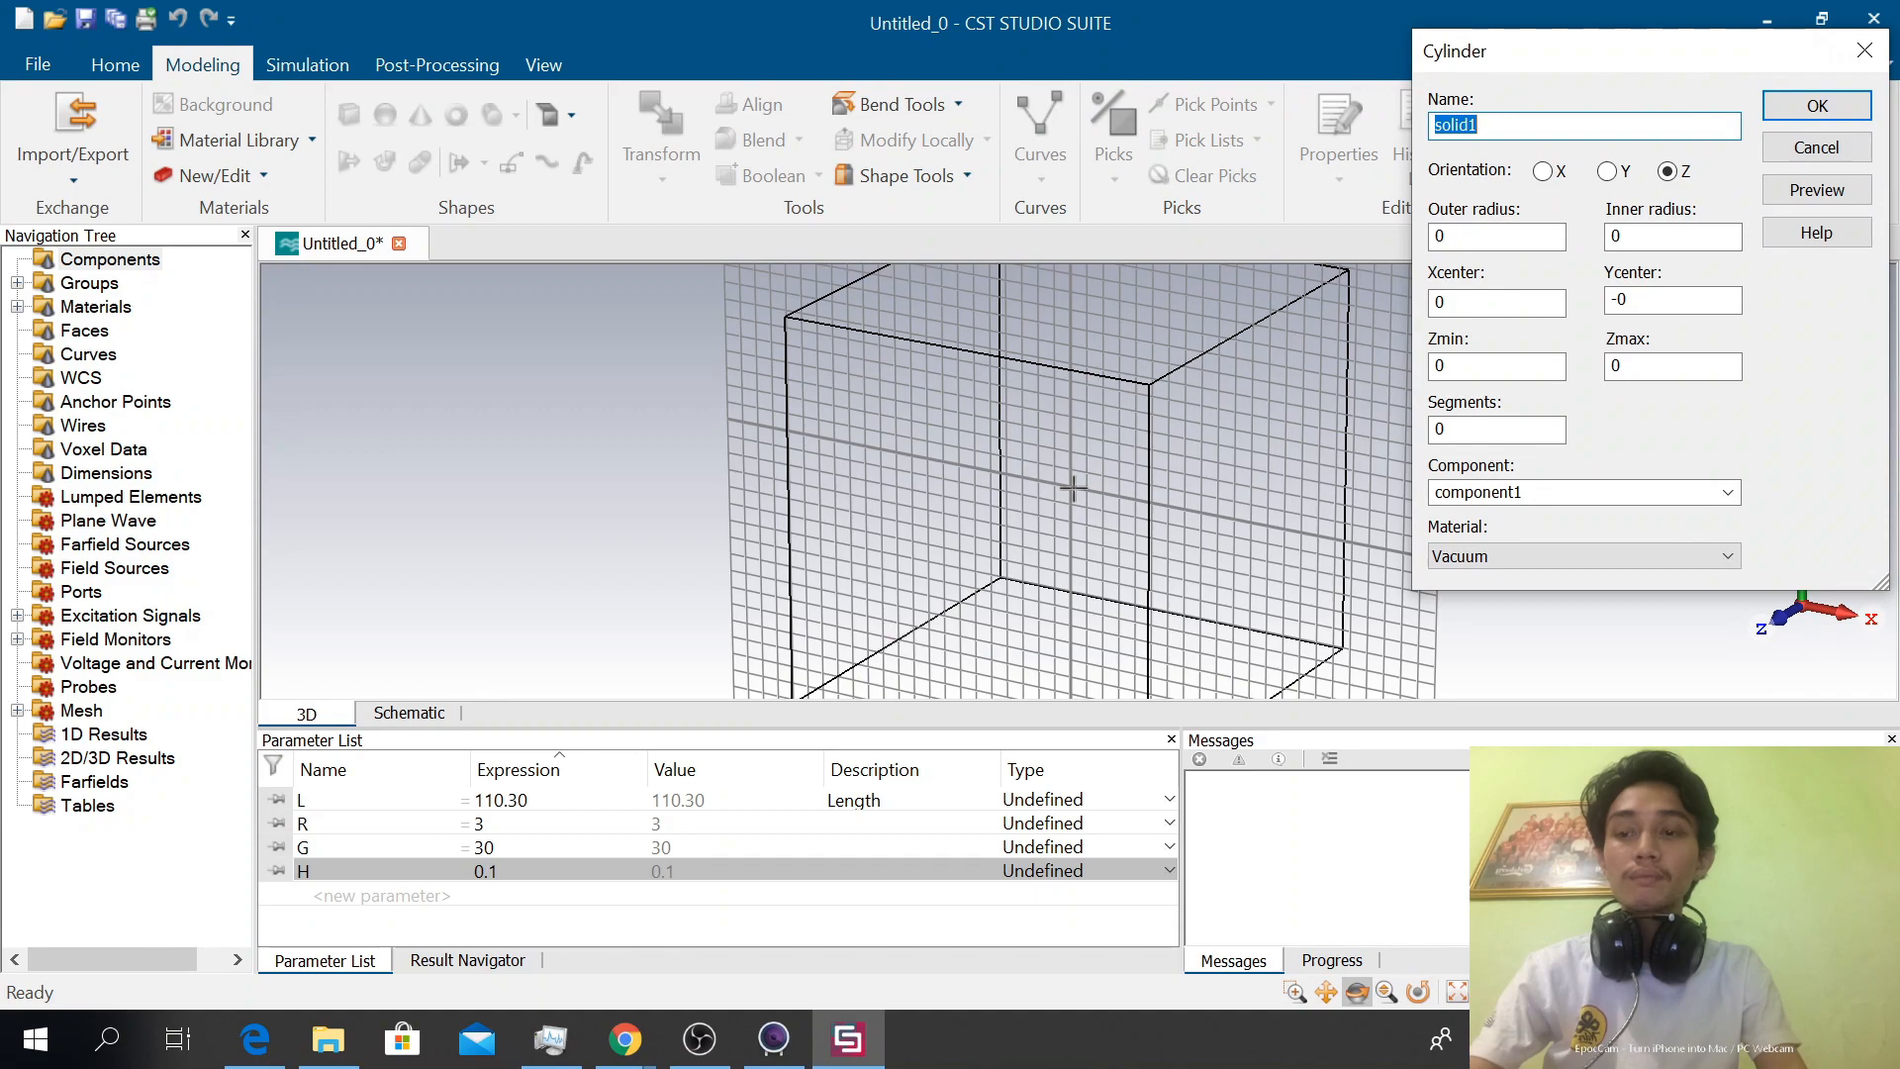
type("di")
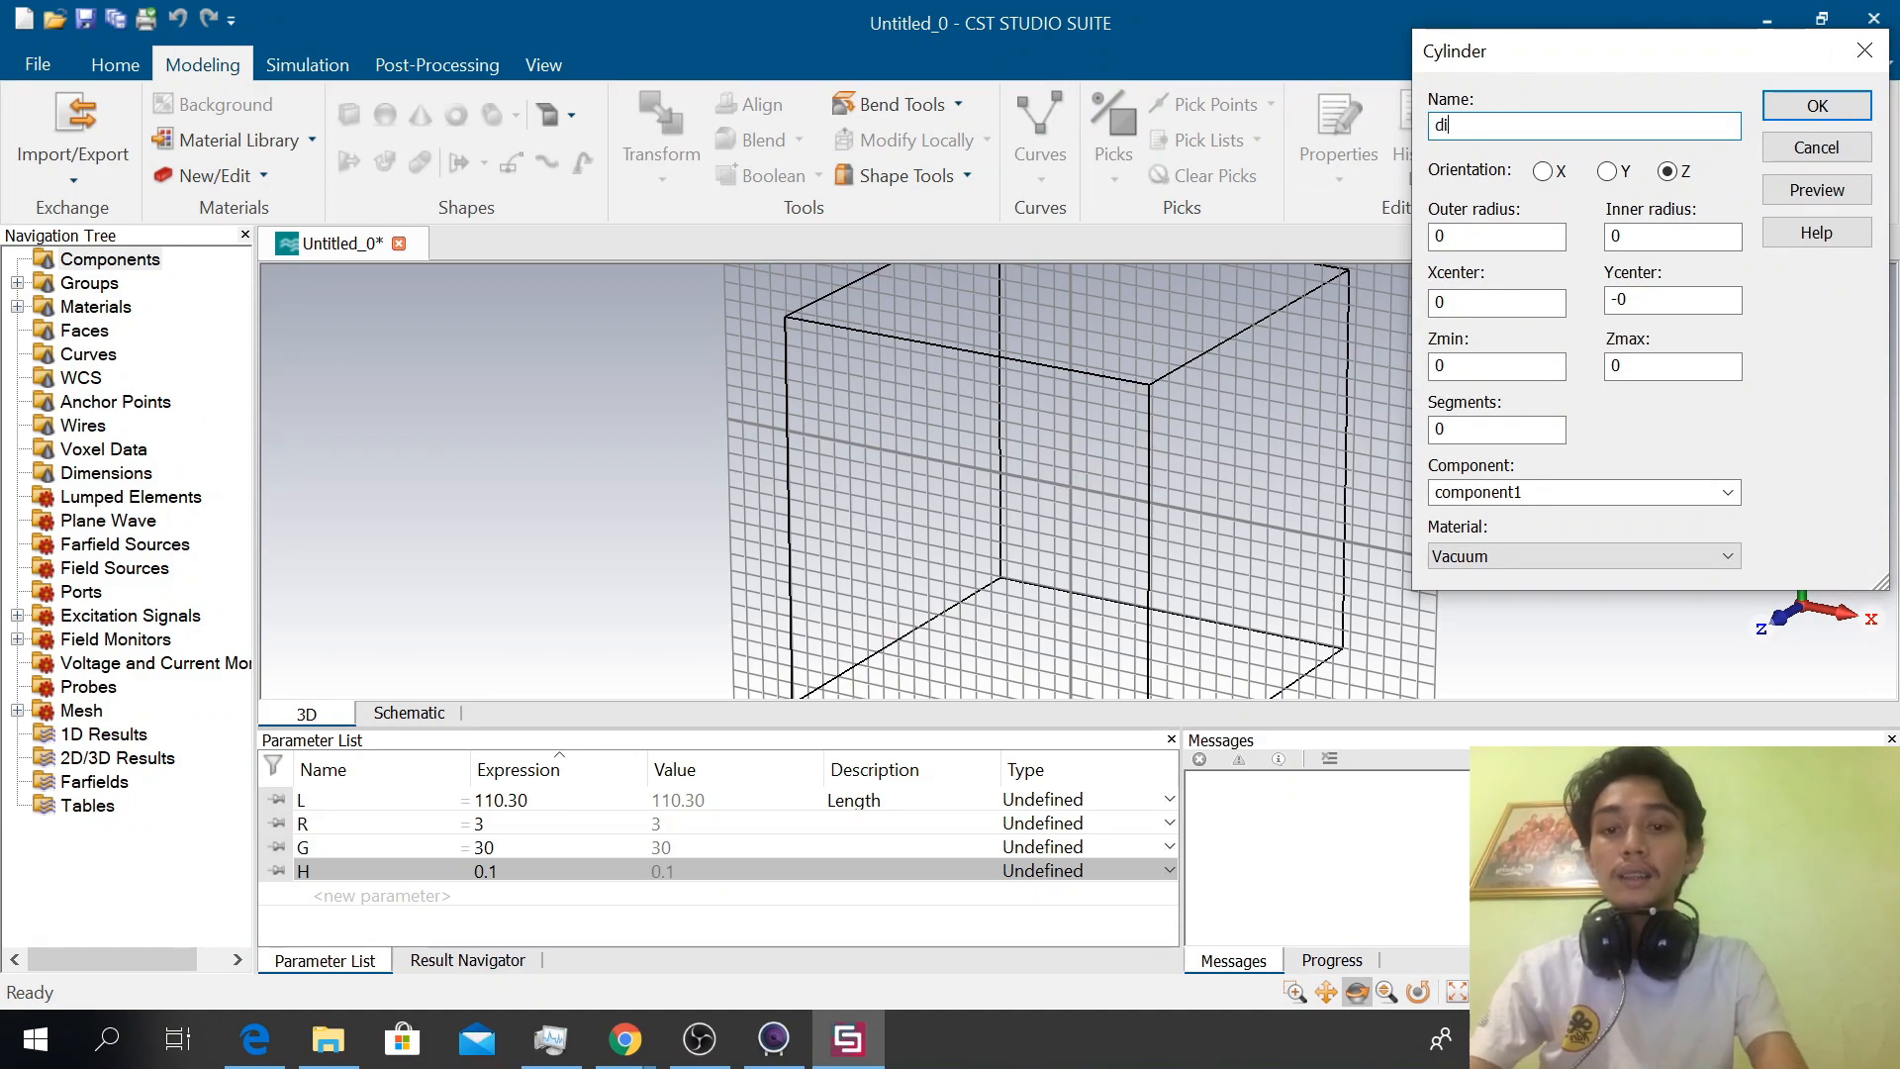
type("pole")
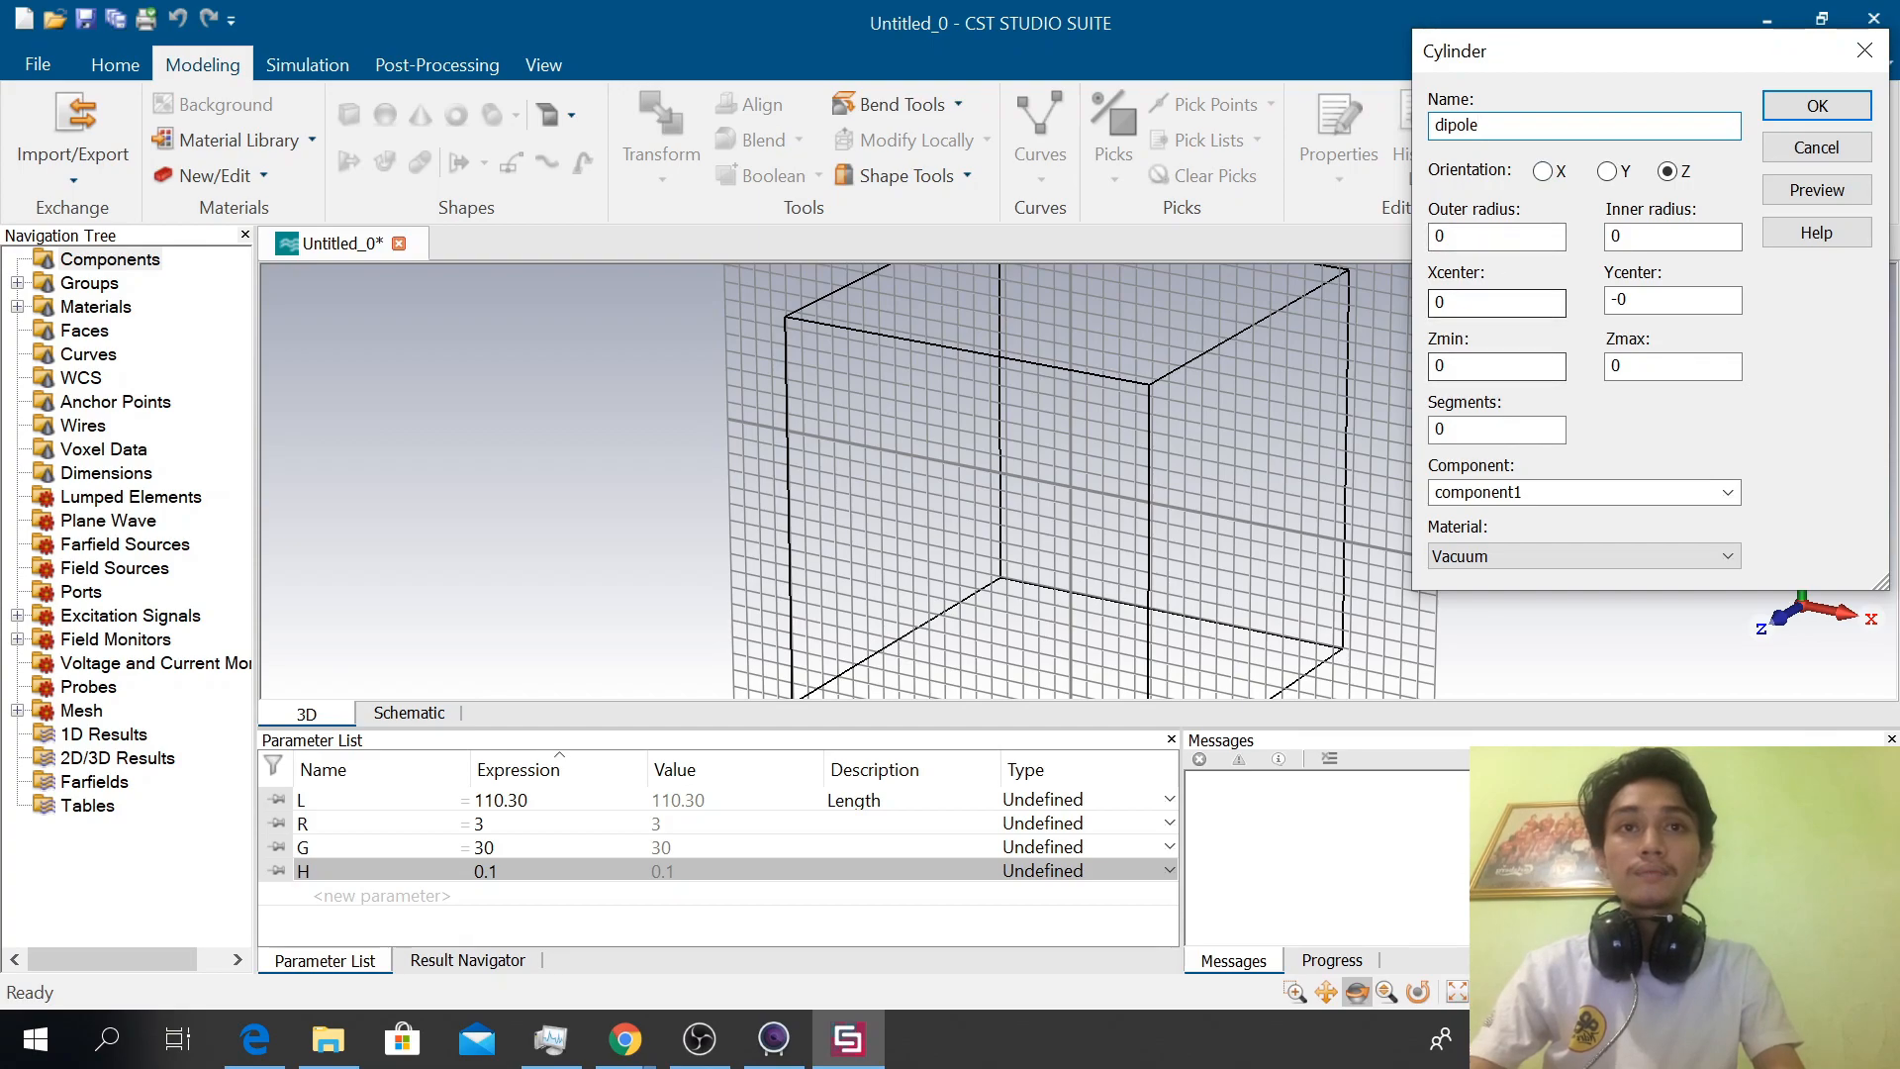
Set the cylinder's outer radius to R and its Ycenter to 0
double_click(1504, 236)
type("R")
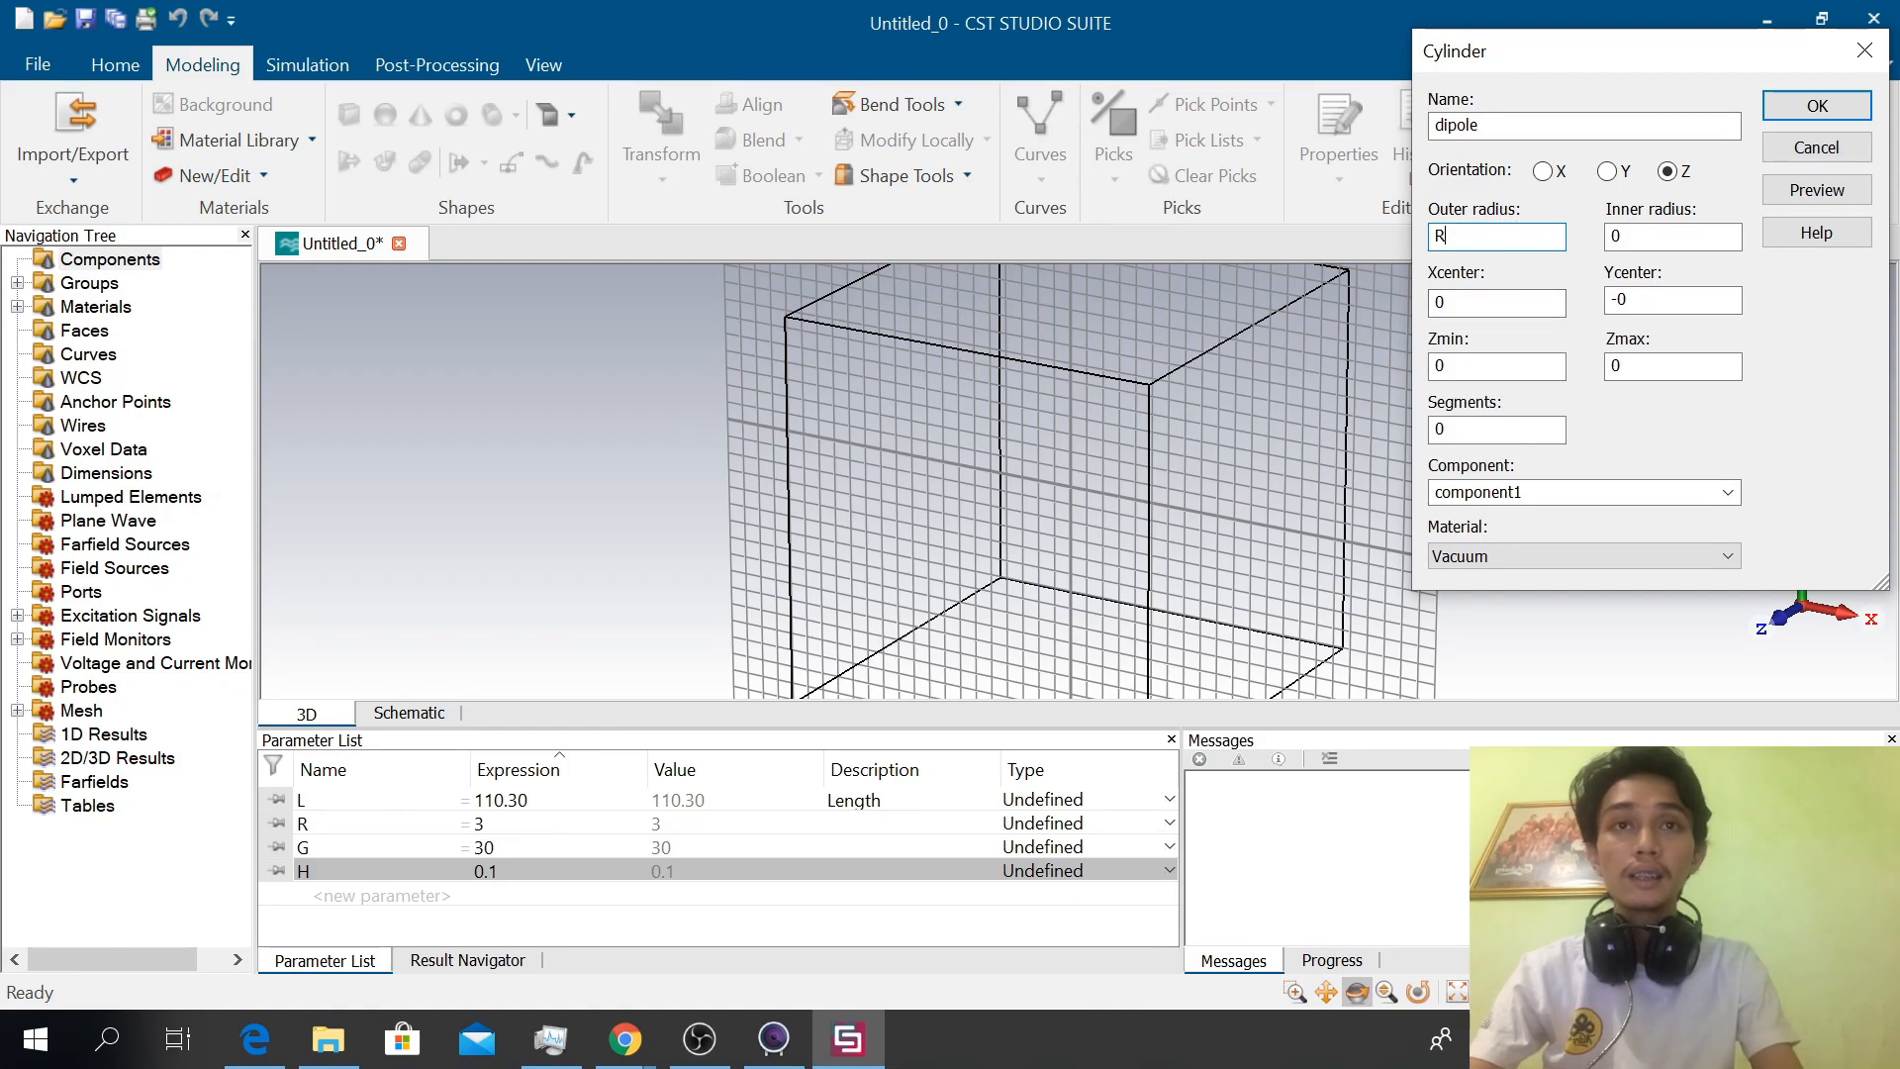
key("Tab")
key("Tab")
key("Tab")
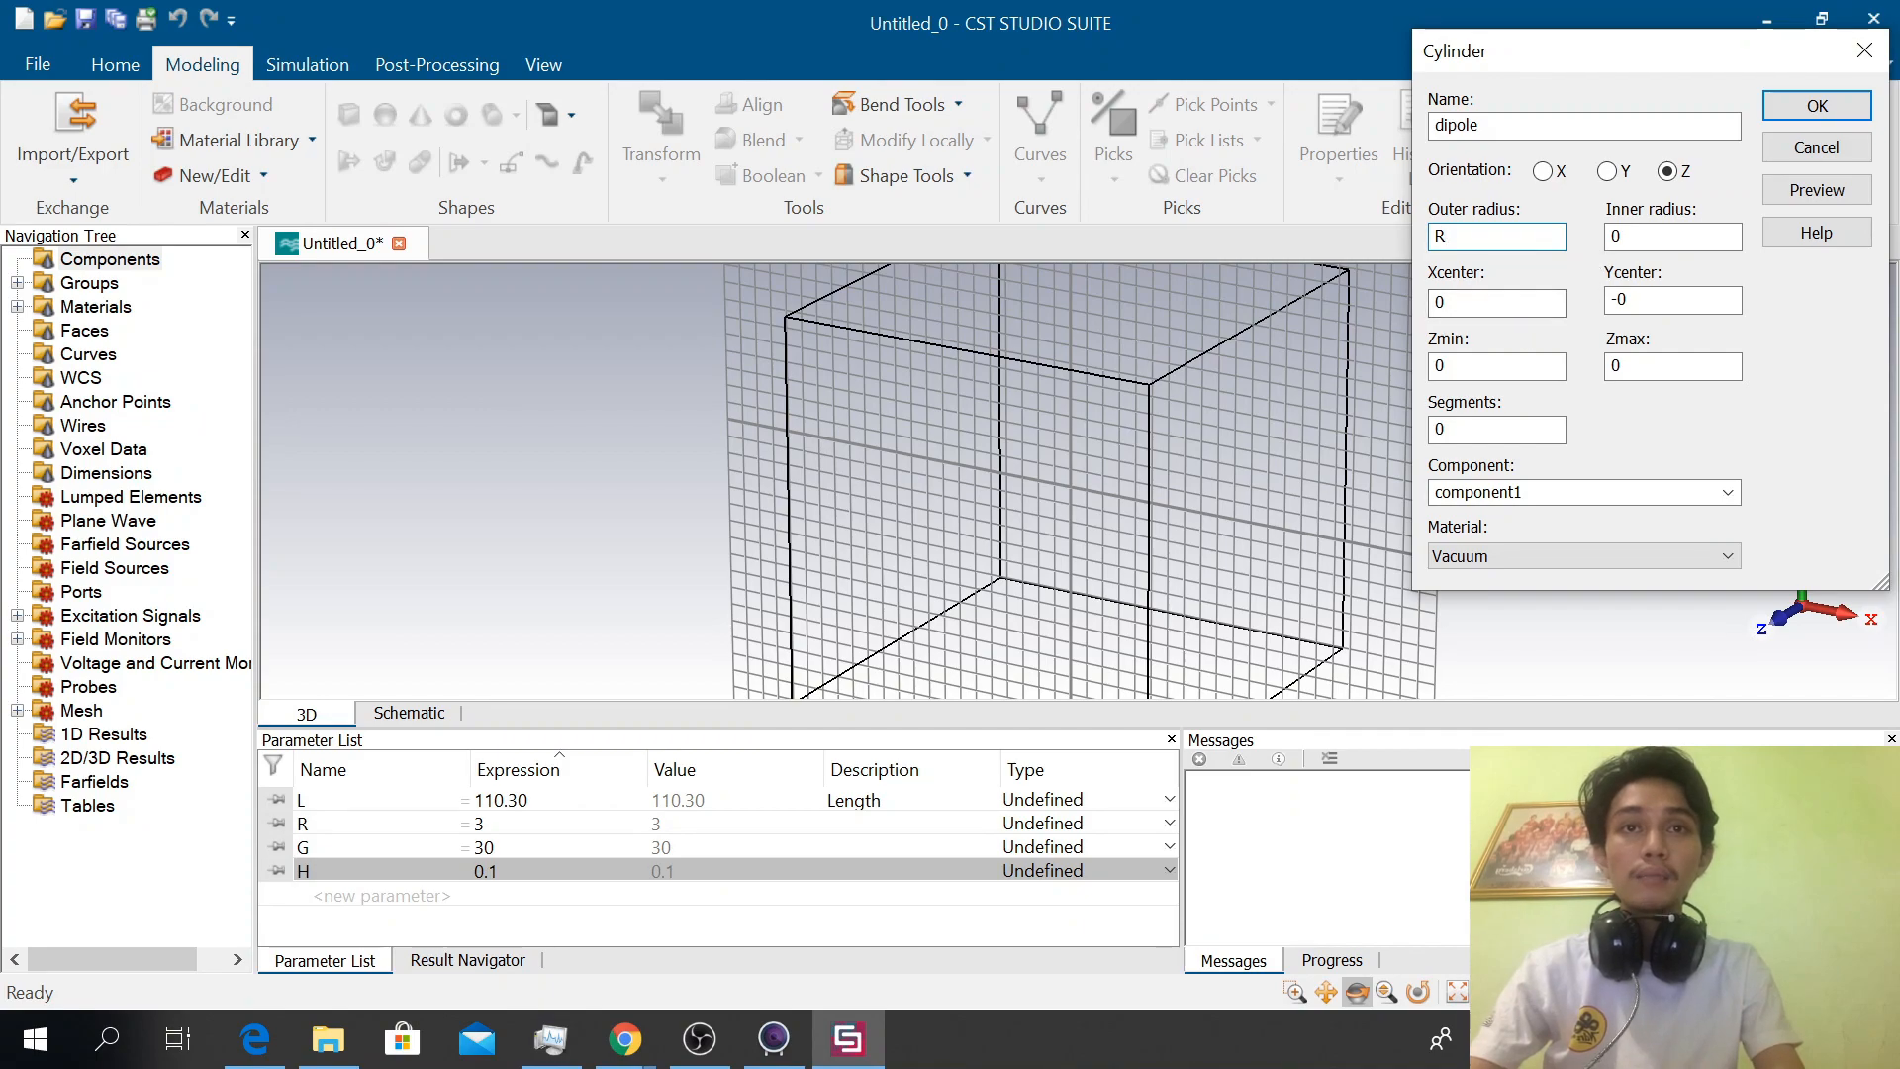
key("BackSpace")
type("0")
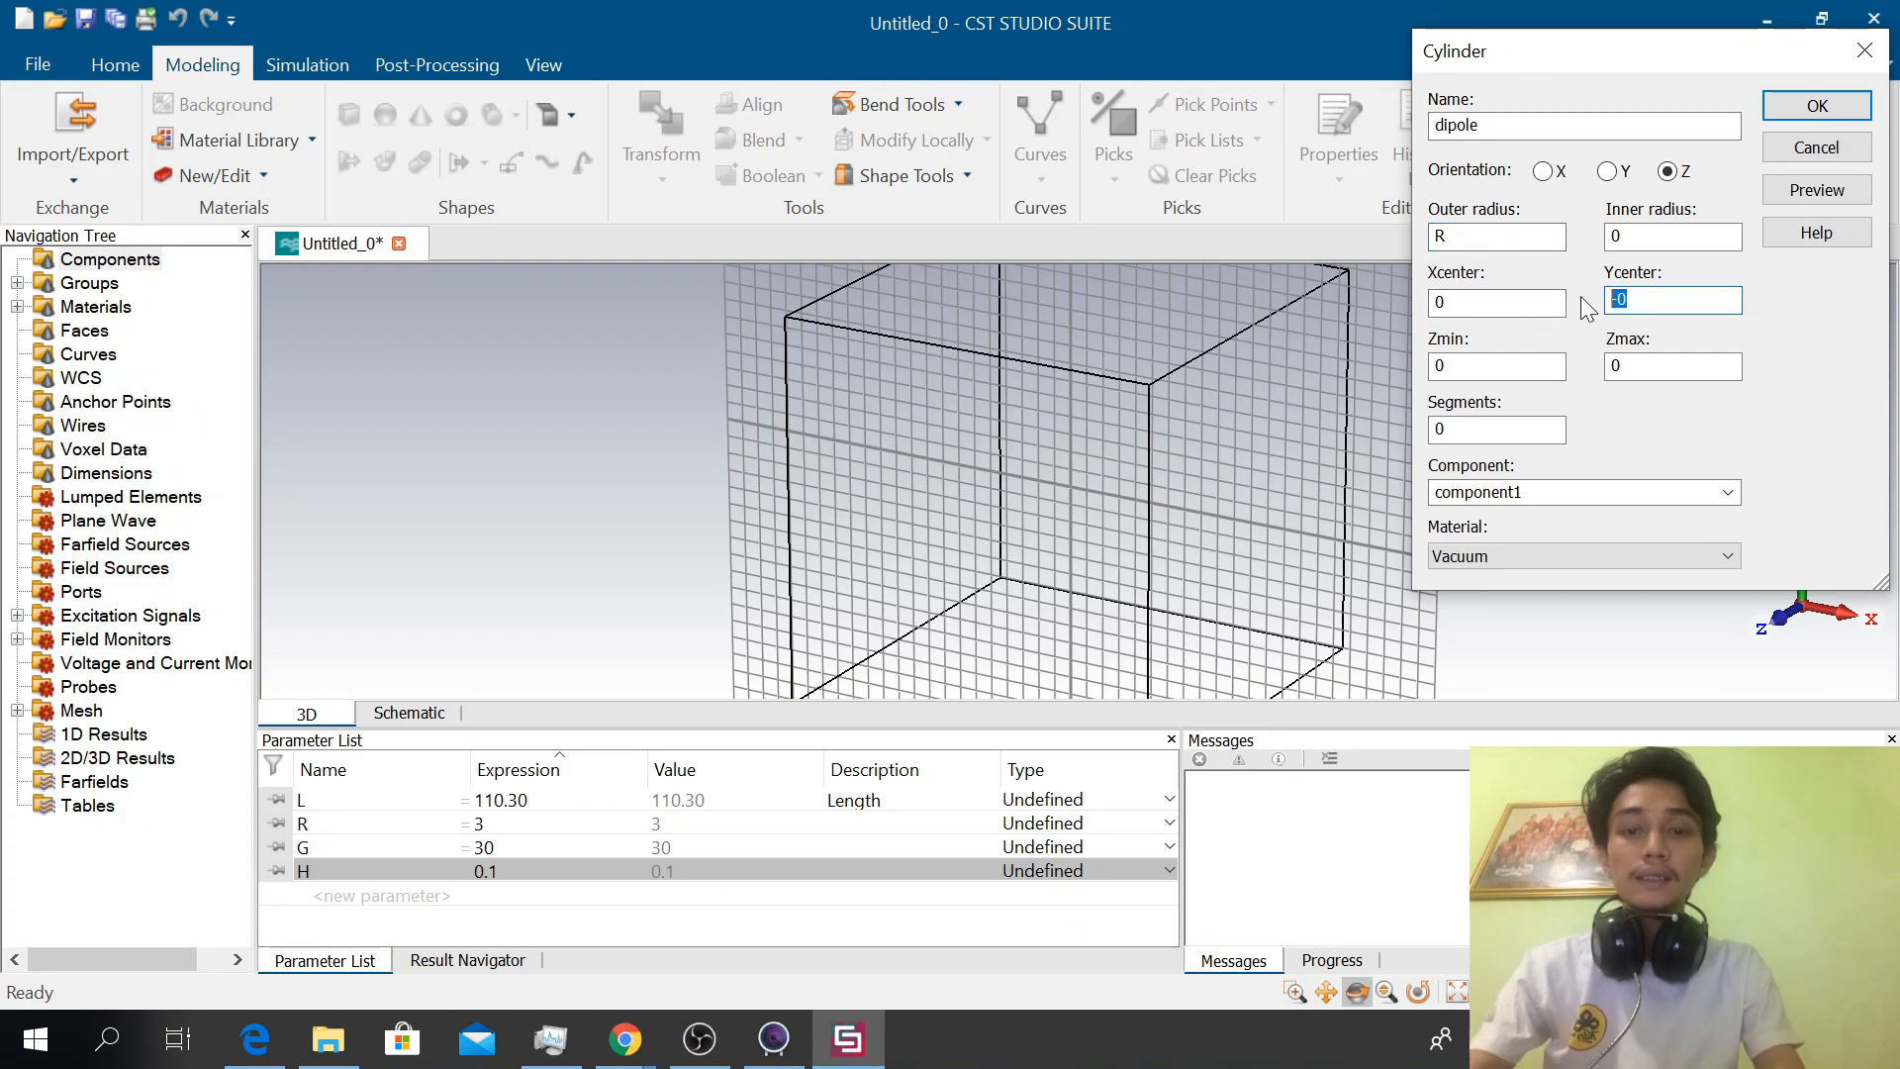
Set the cylinder's Zmin to -L/2, preview the shape and create it
key("Tab")
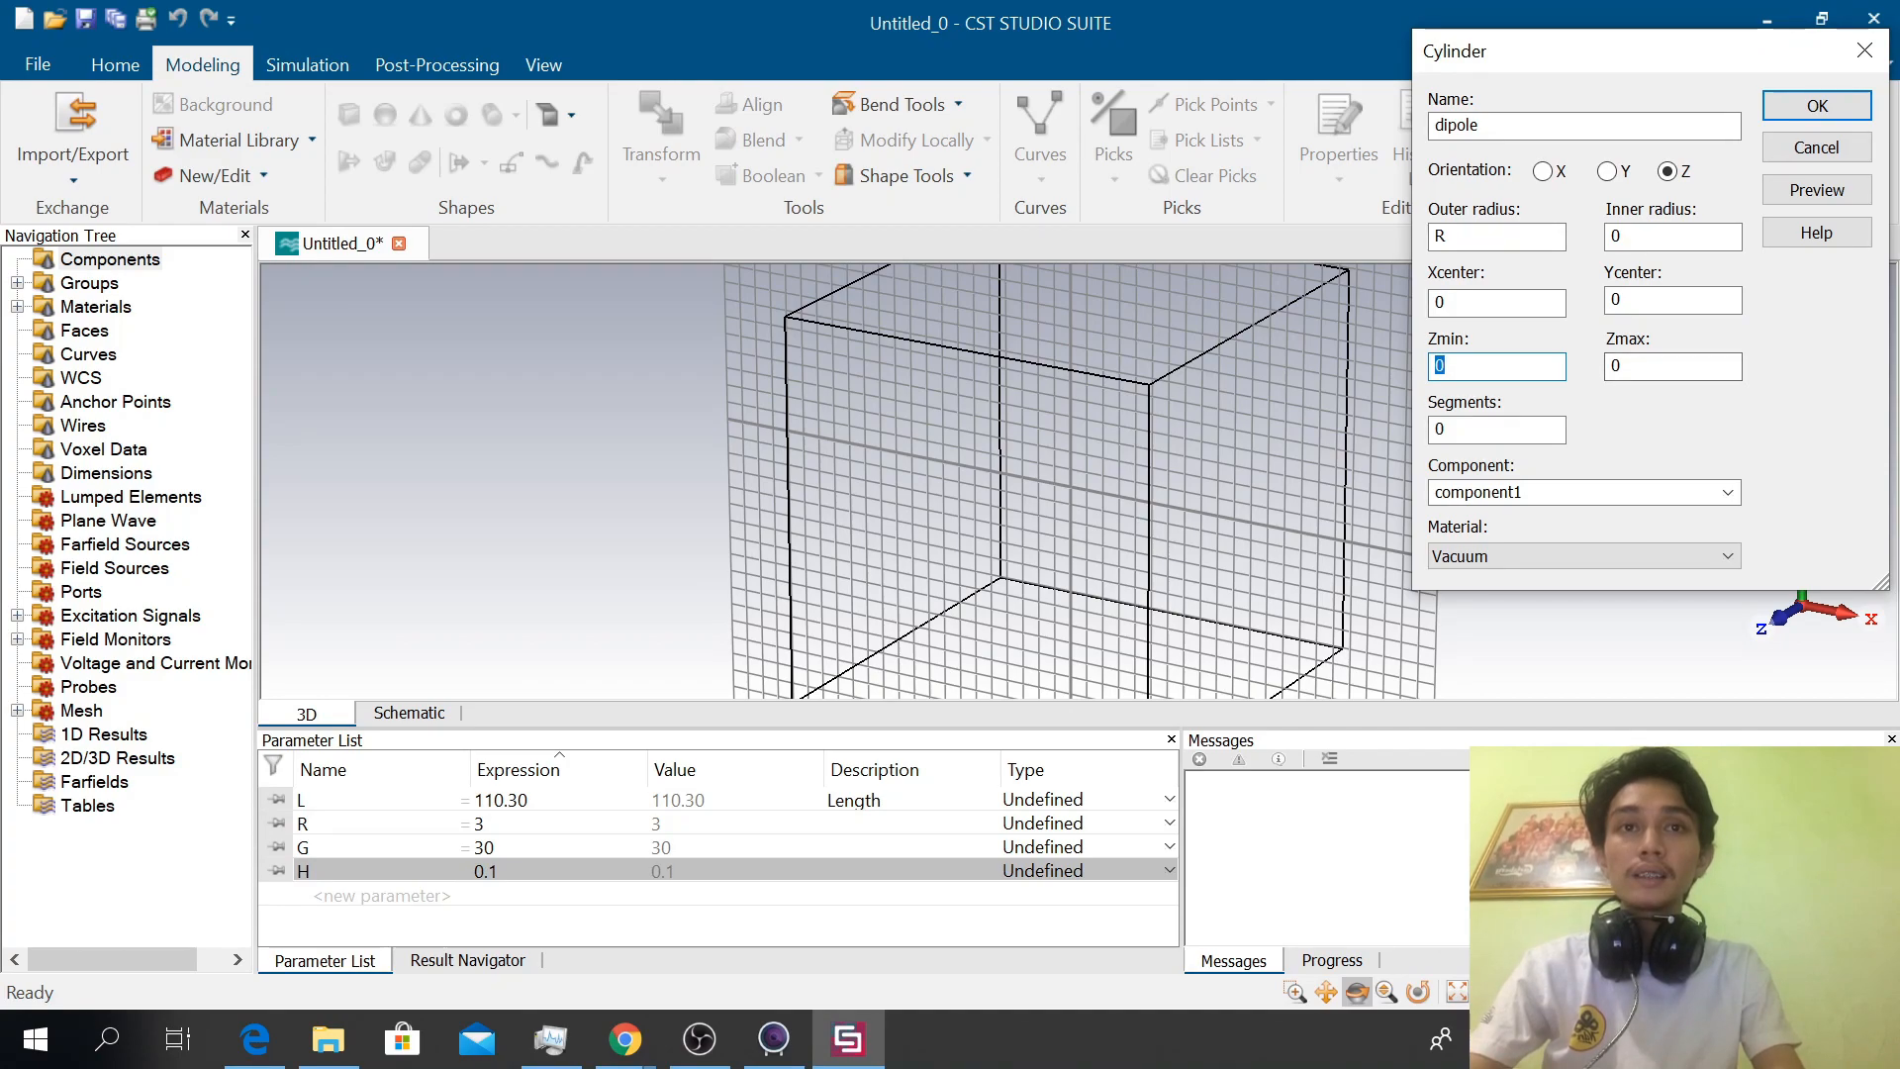
type("-L/2")
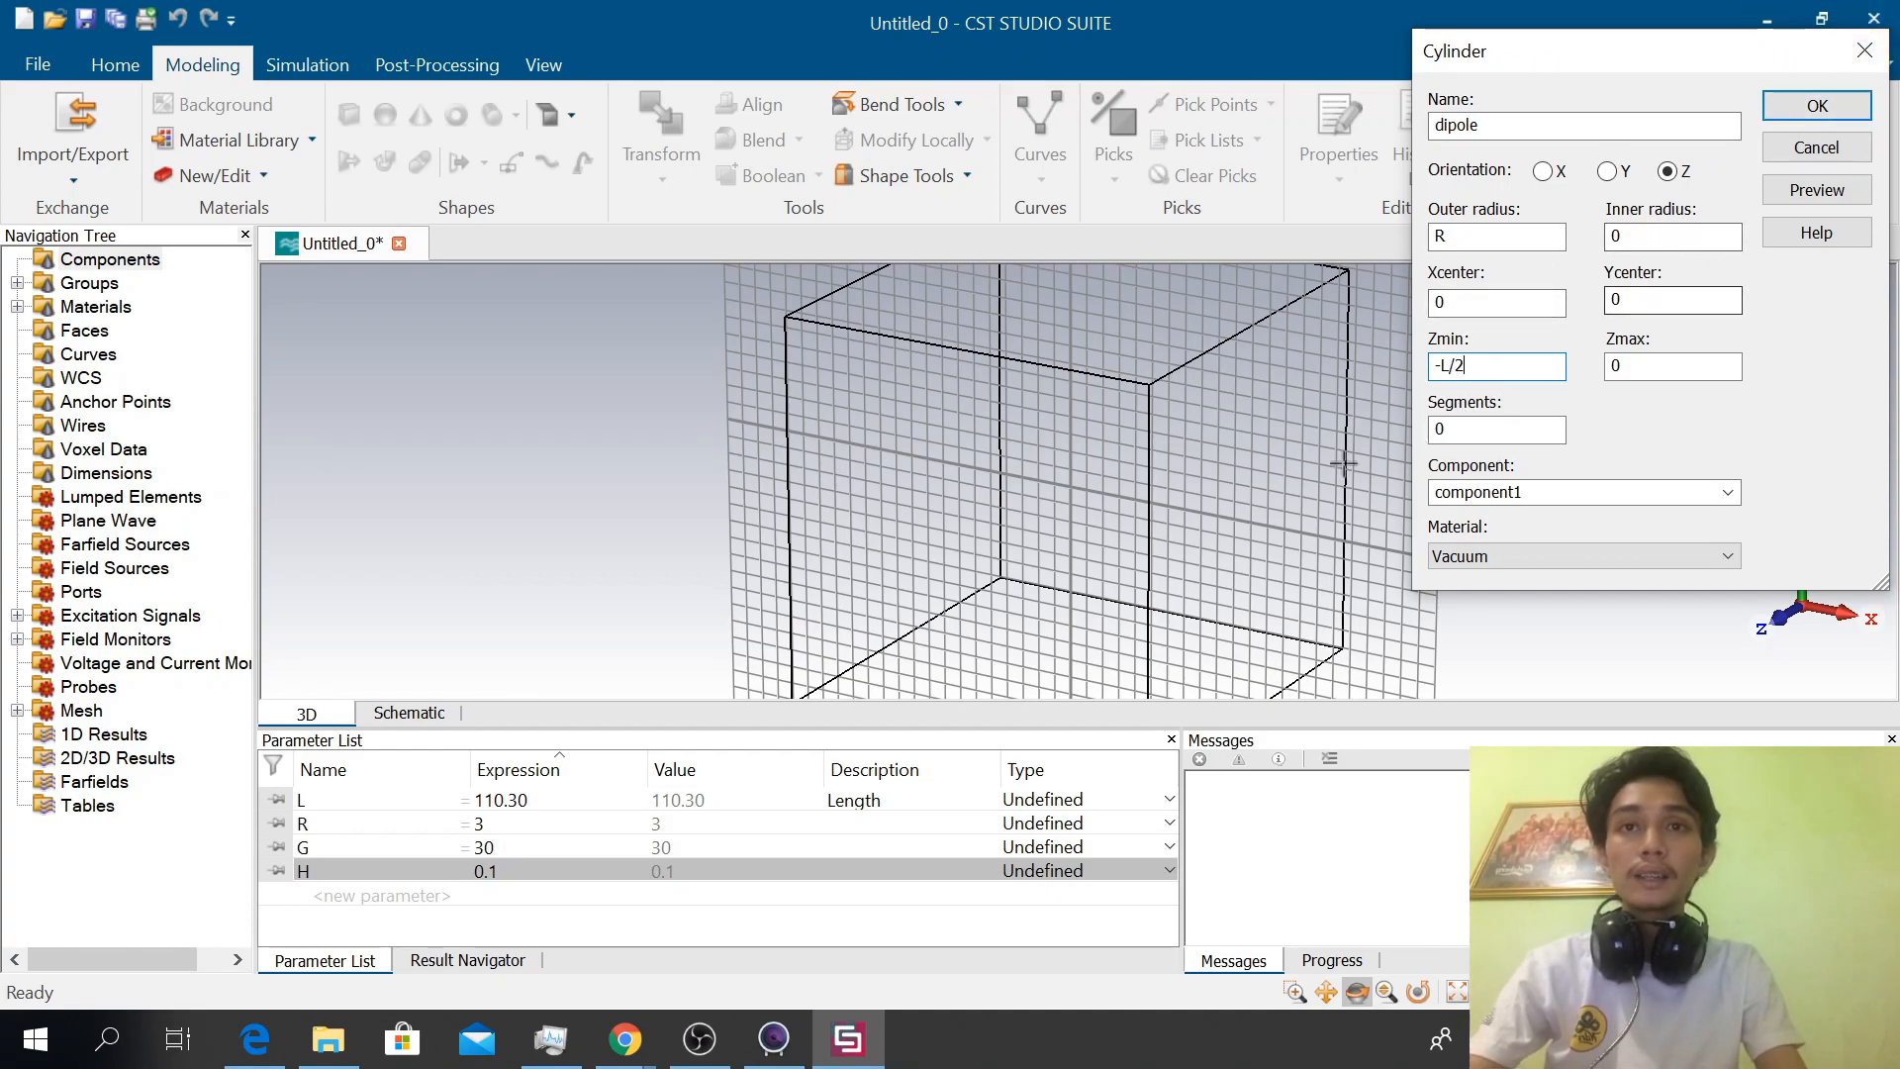
left_click(1816, 189)
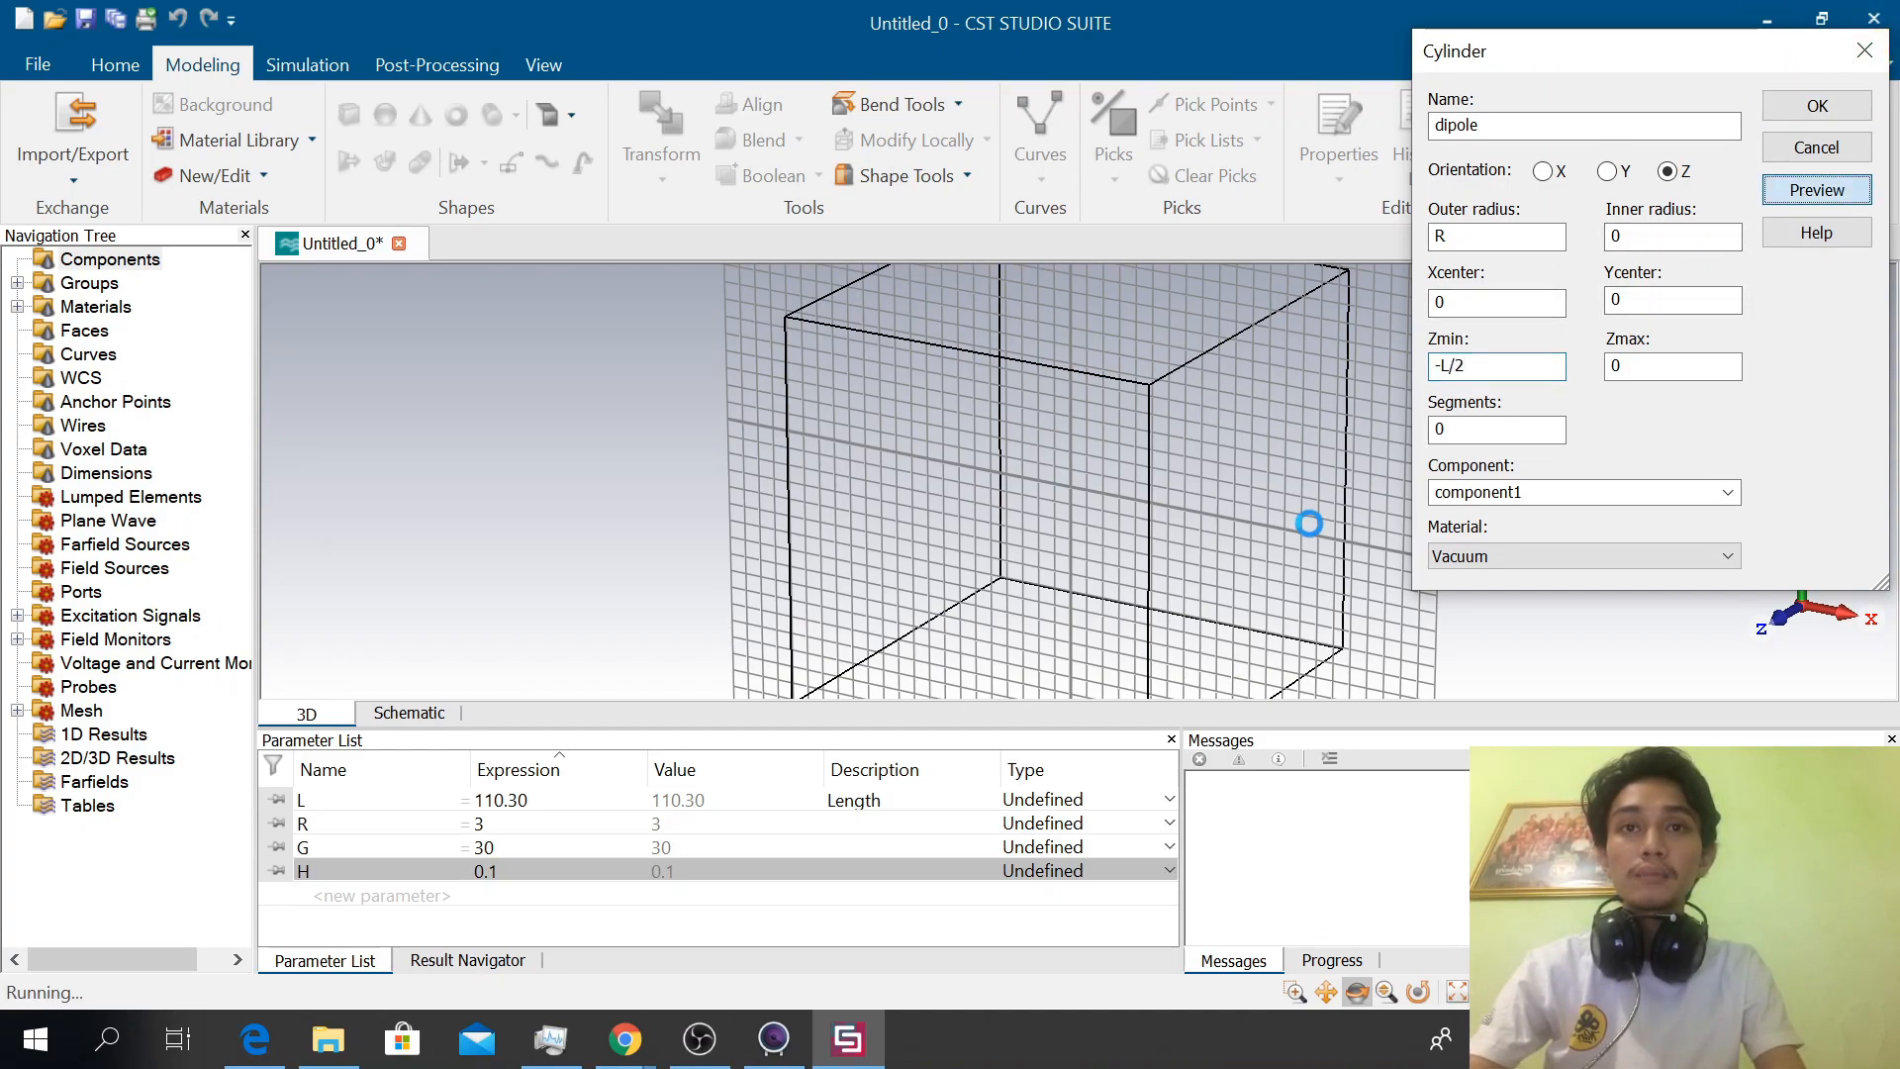
mouse_move(1242, 532)
left_mouse_down()
mouse_move(1168, 522)
mouse_move(1201, 505)
mouse_move(1085, 531)
mouse_move(1095, 511)
mouse_move(1249, 507)
left_mouse_up()
left_click(1818, 107)
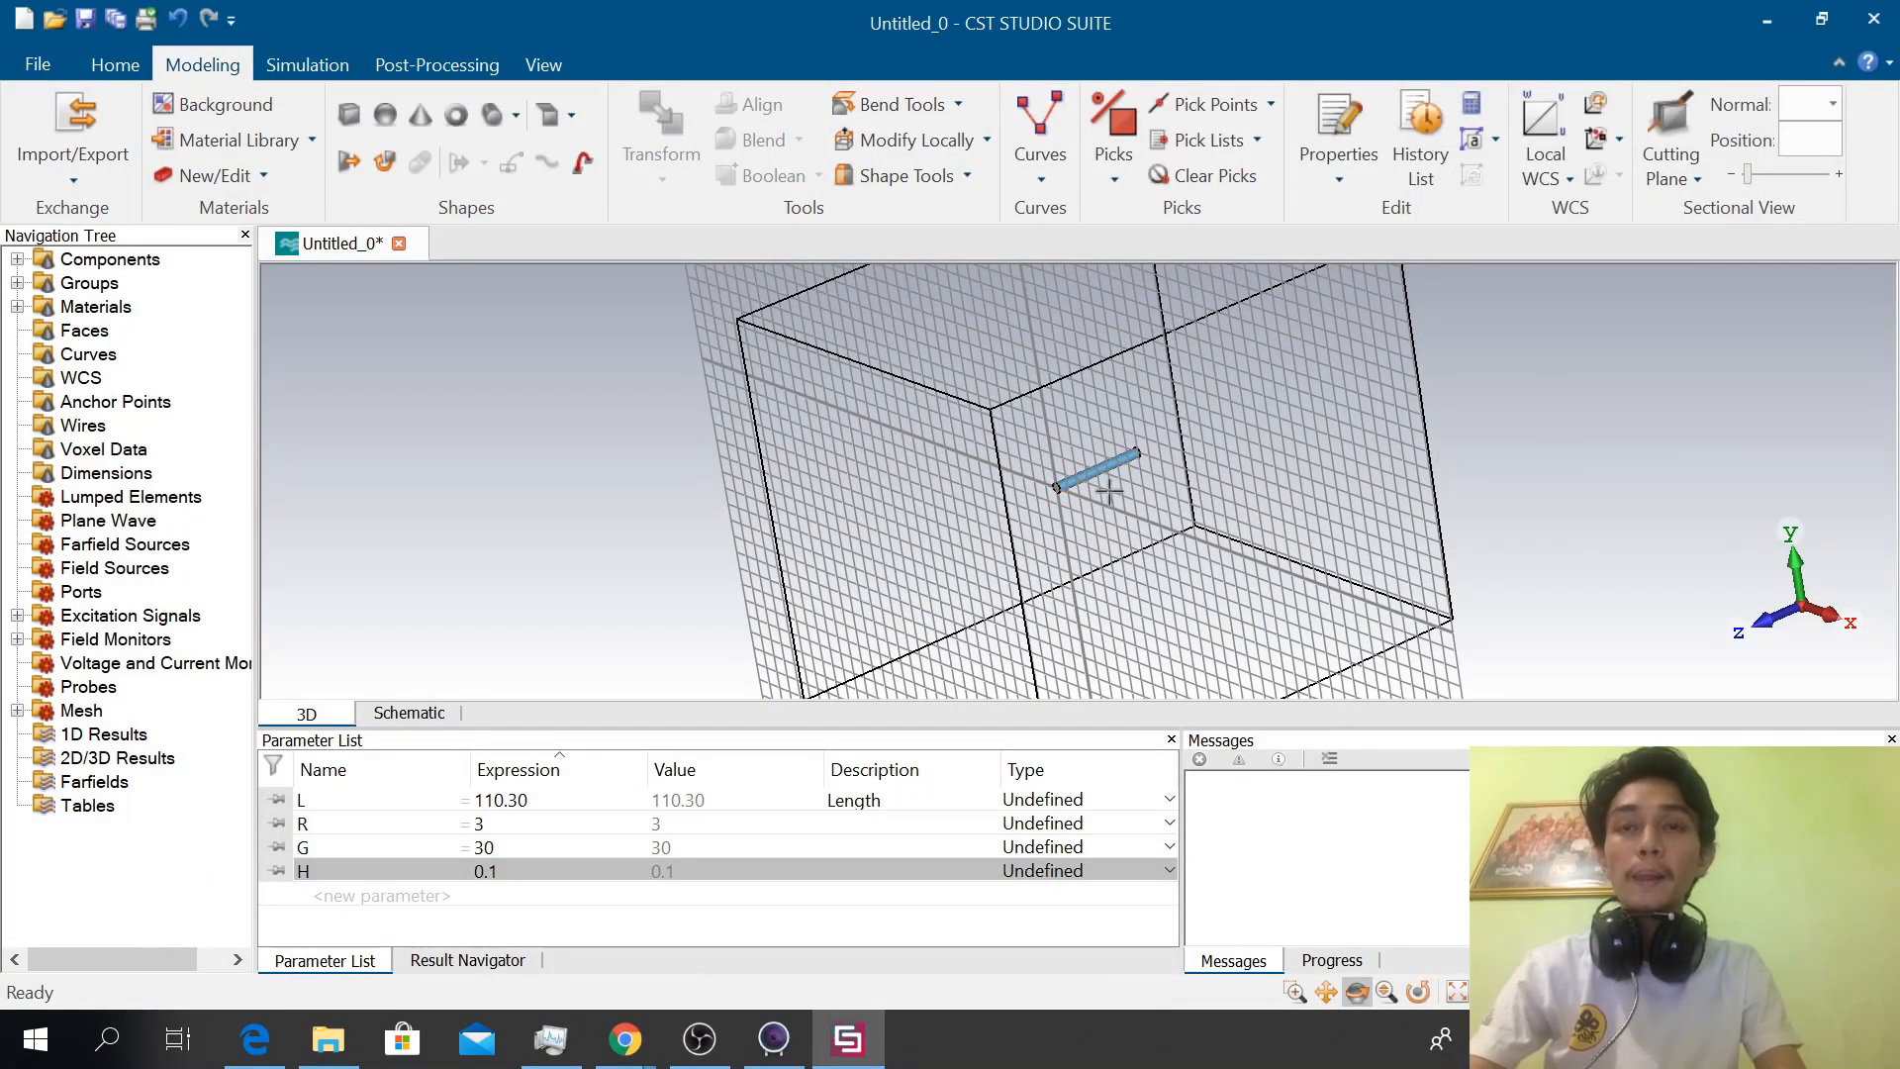
Select the dipole cylinder in component1 and set up a Transform with the Mirror operation and the Copy option
scroll(1114, 493, "up", 3)
left_click_drag(1247, 469, 1119, 457)
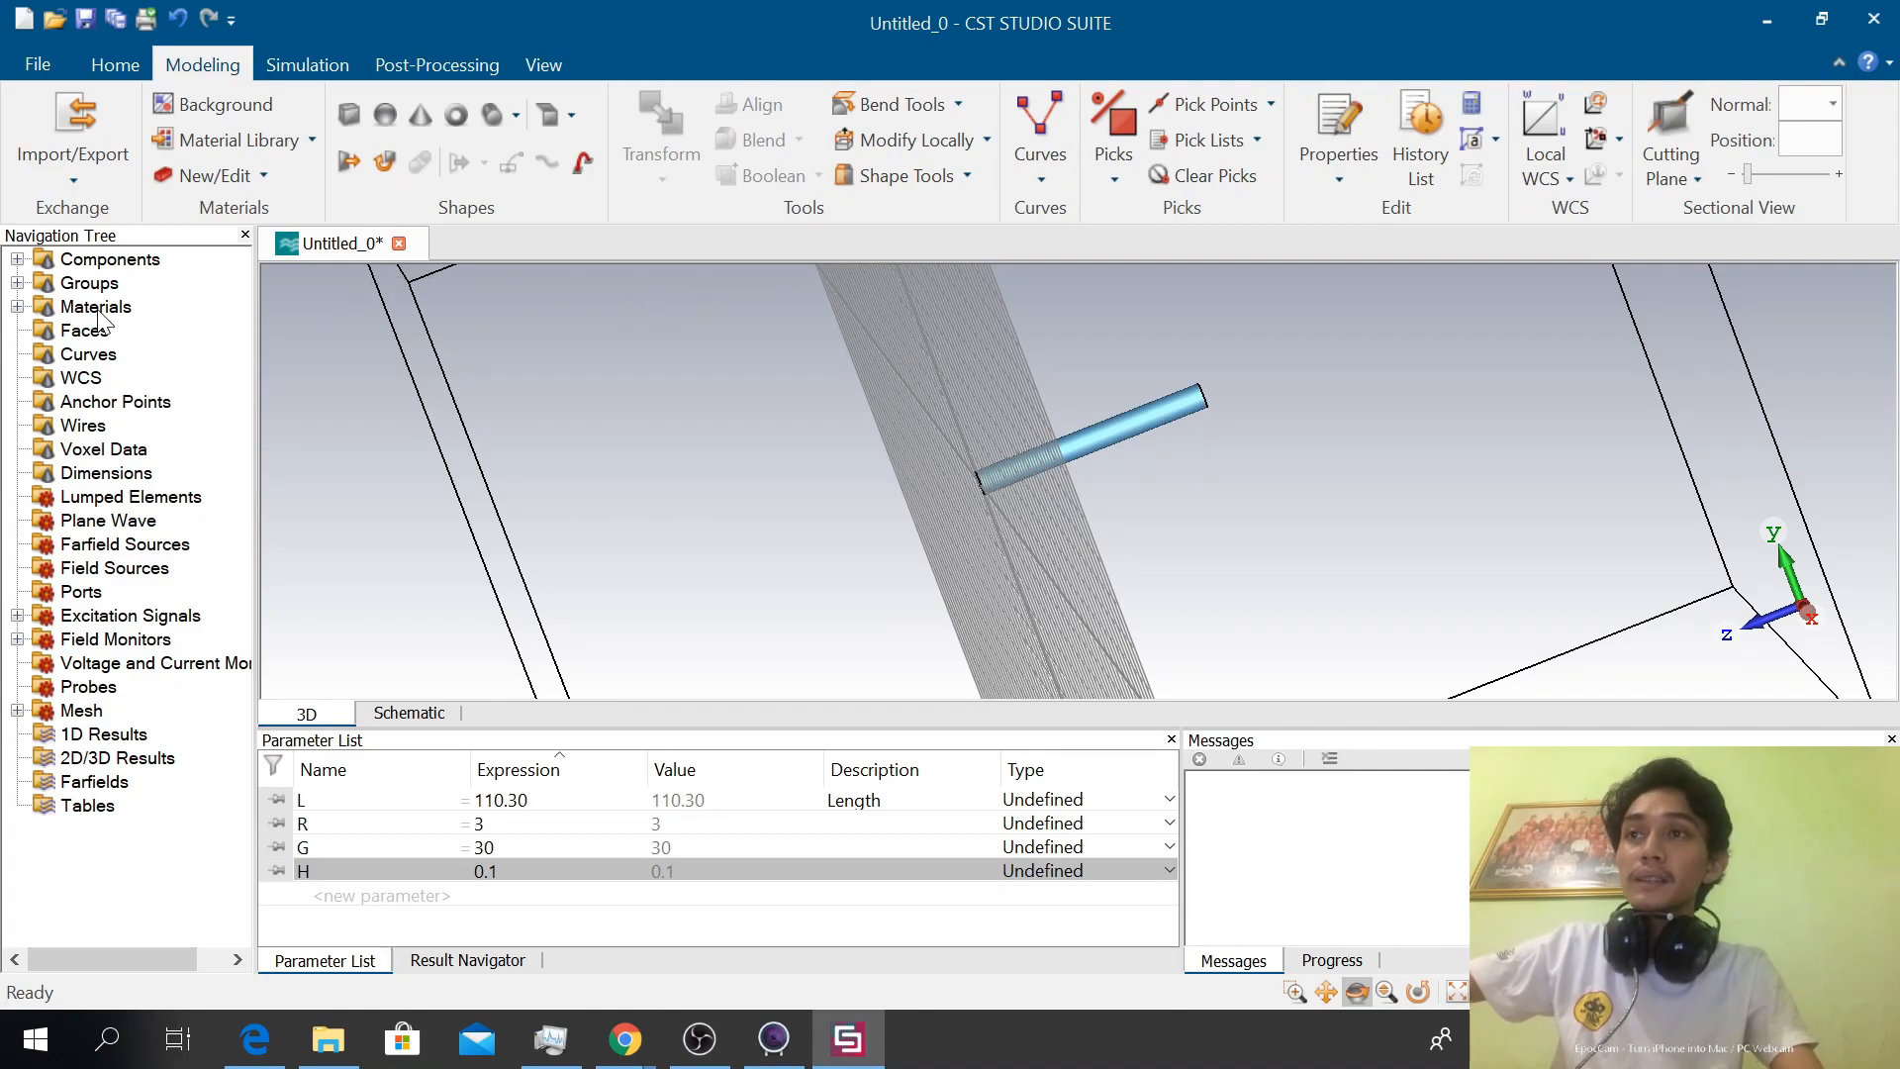
left_click(18, 261)
double_click(110, 284)
left_click(144, 308)
right_click(139, 318)
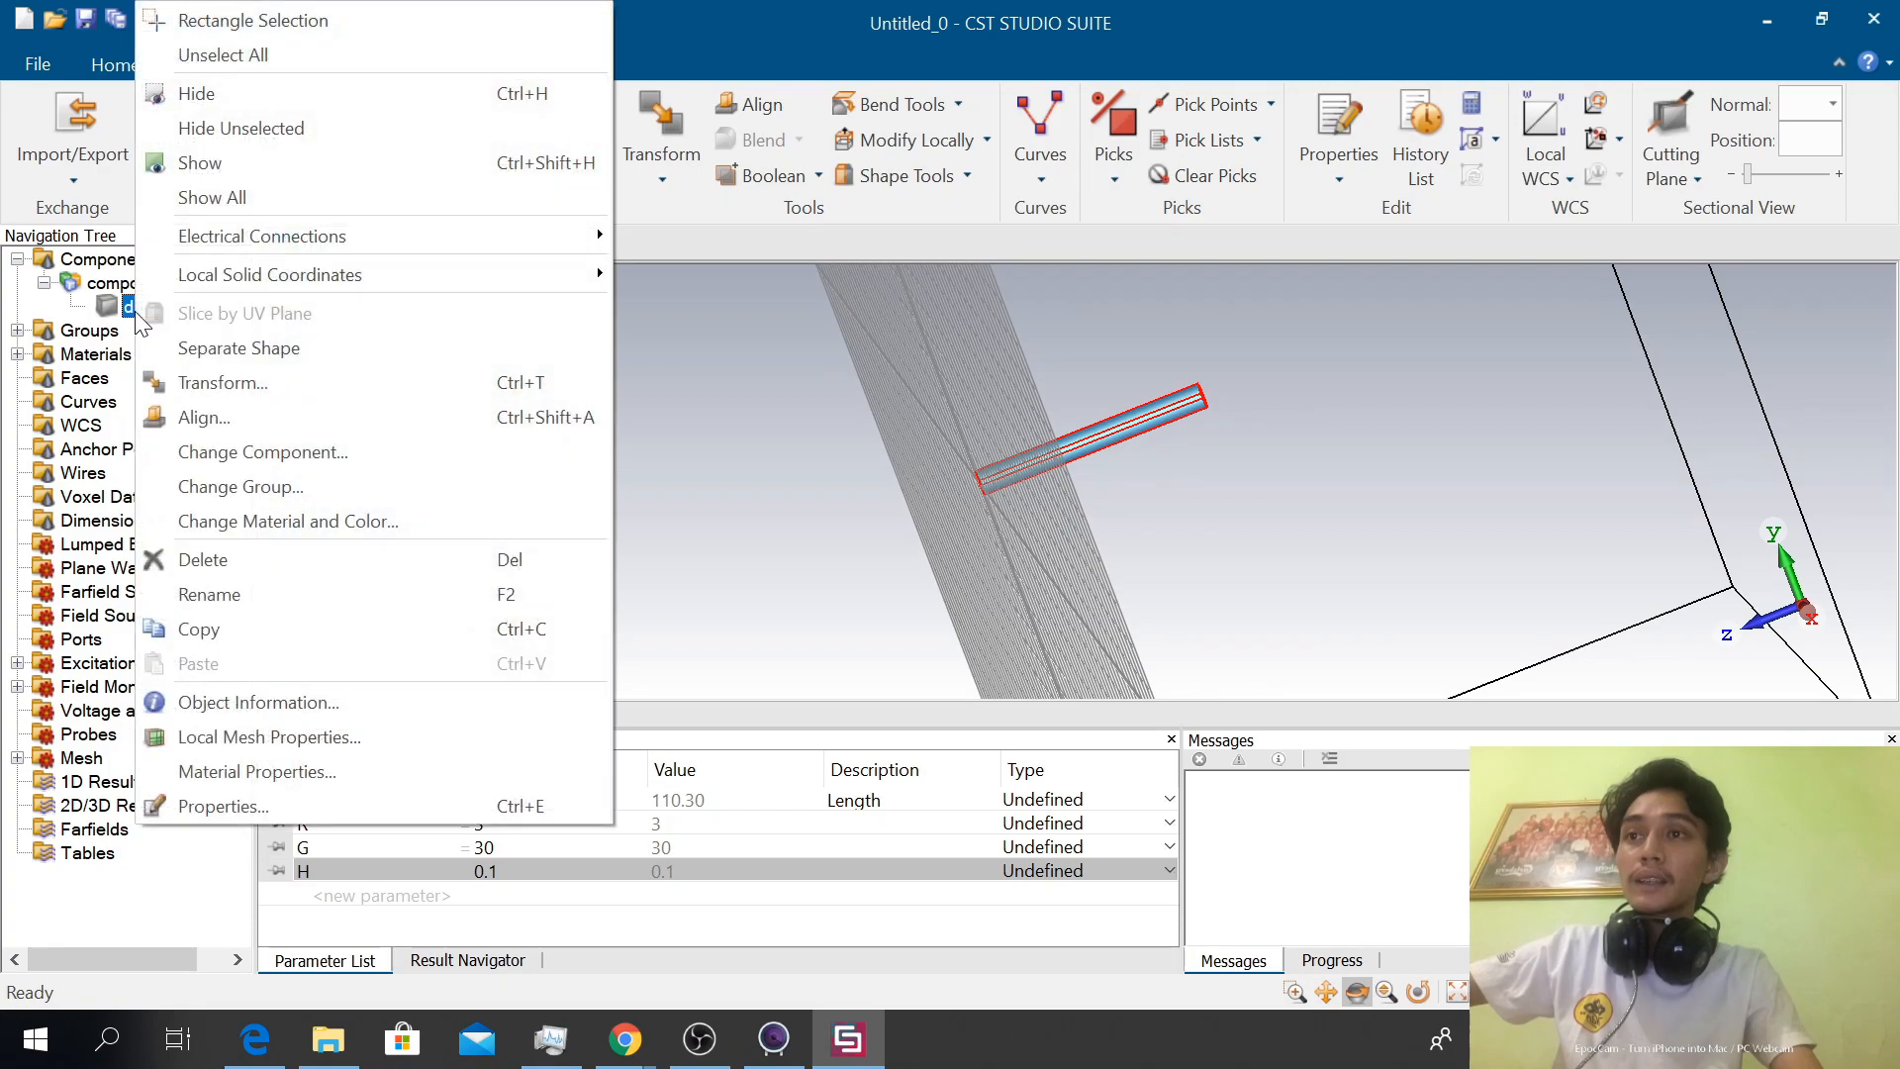
left_click(326, 380)
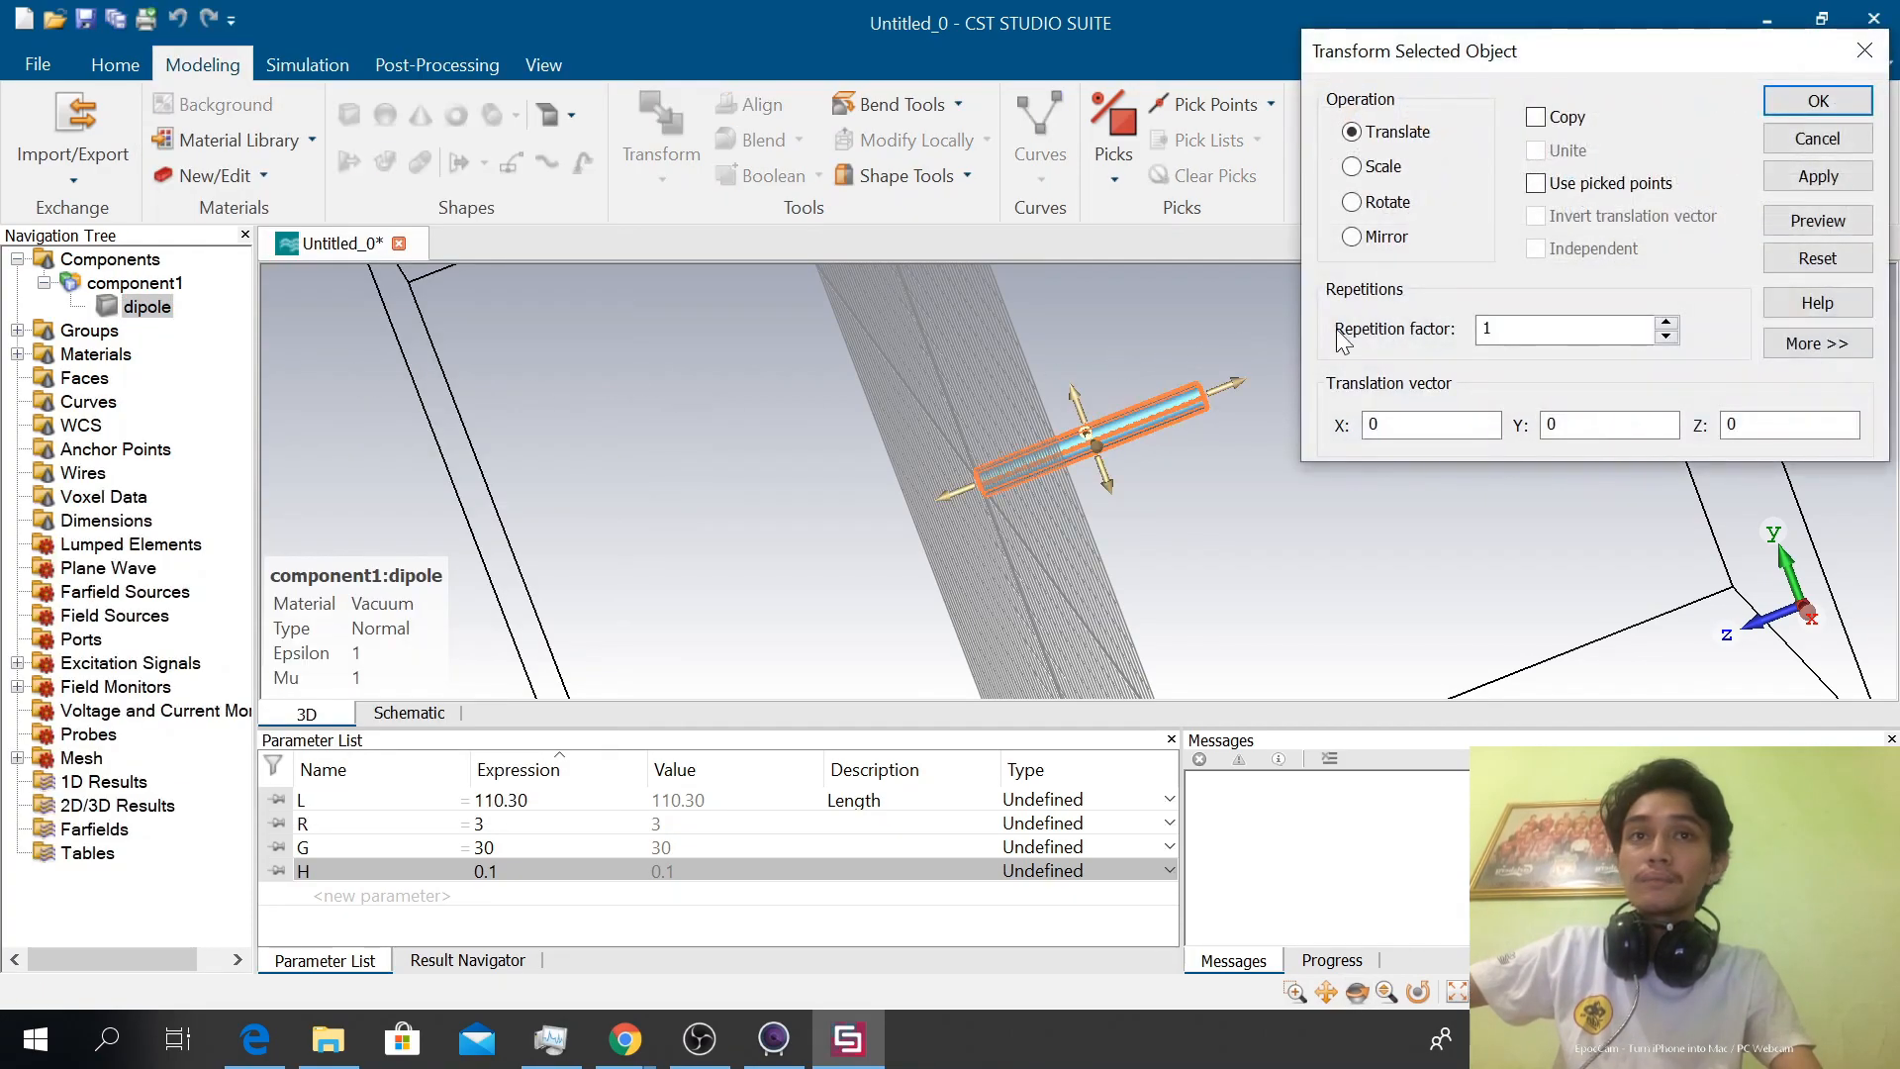
left_click(1385, 238)
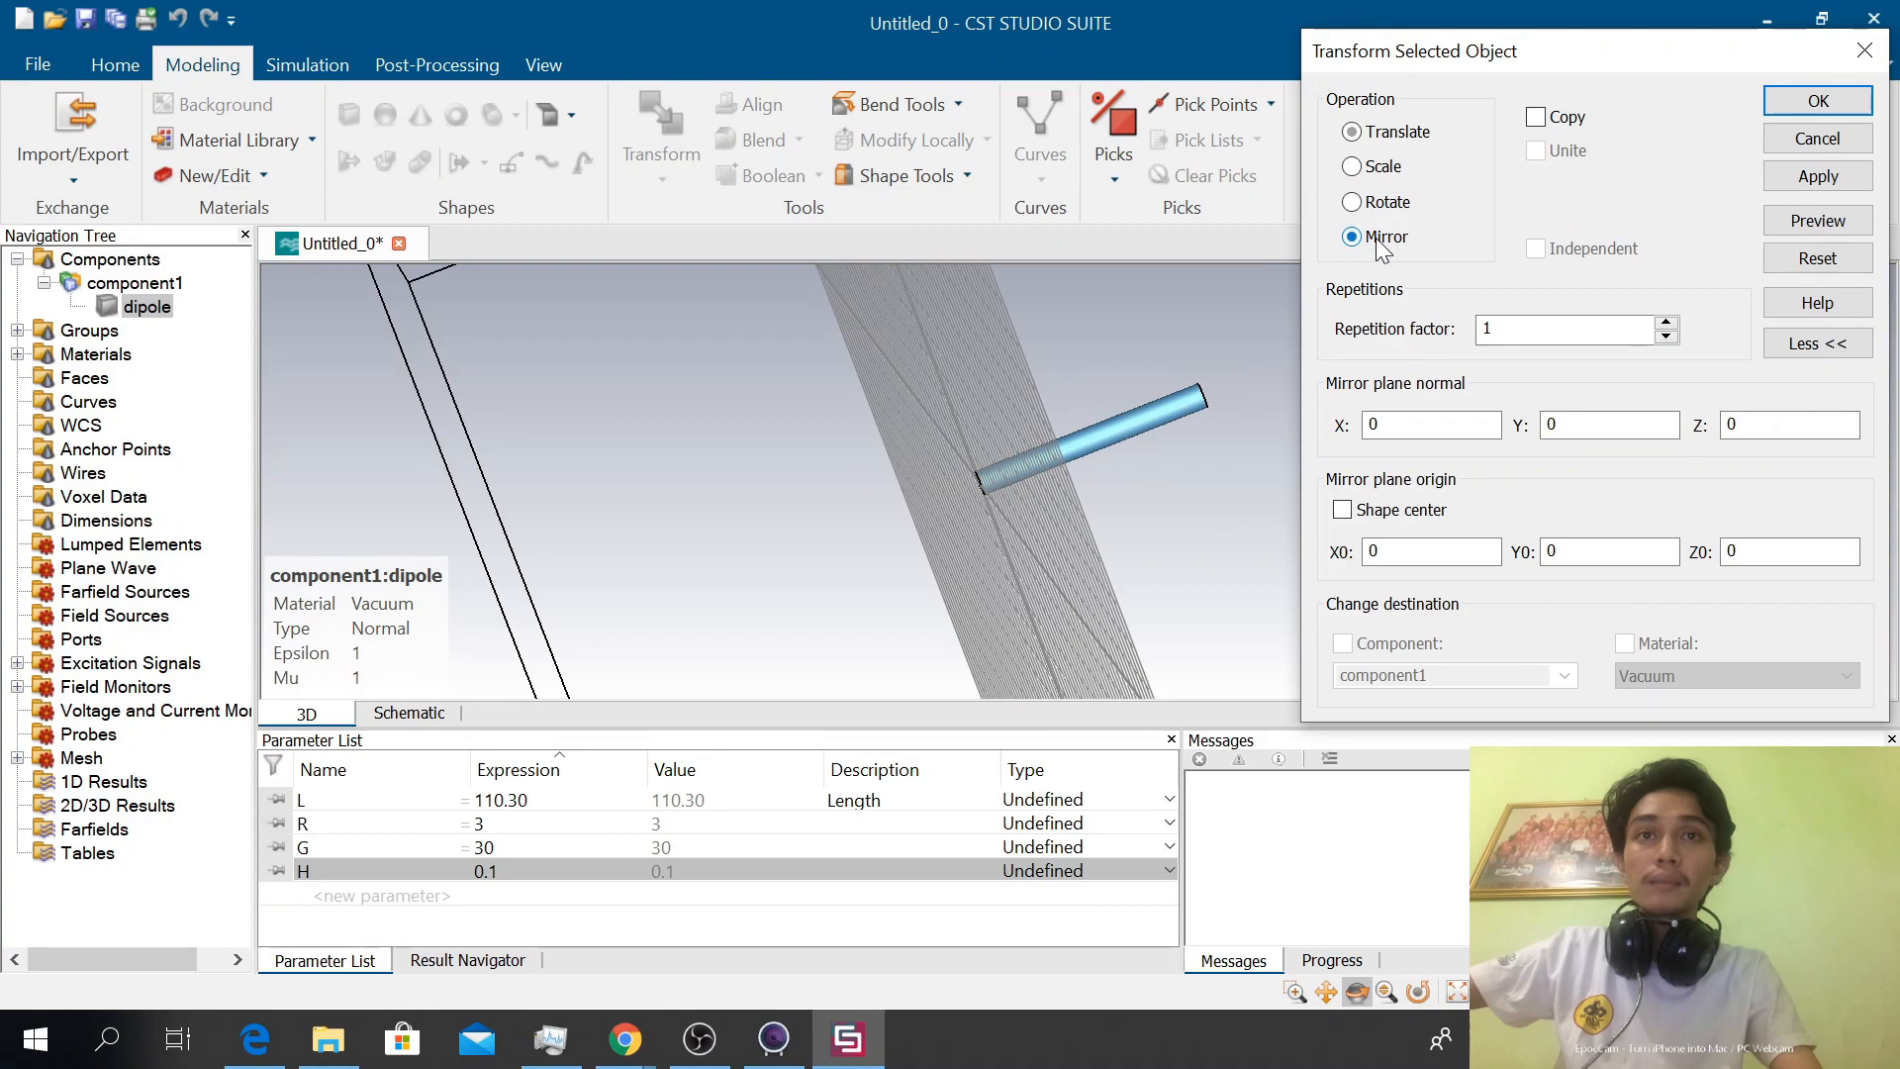
left_click(1537, 118)
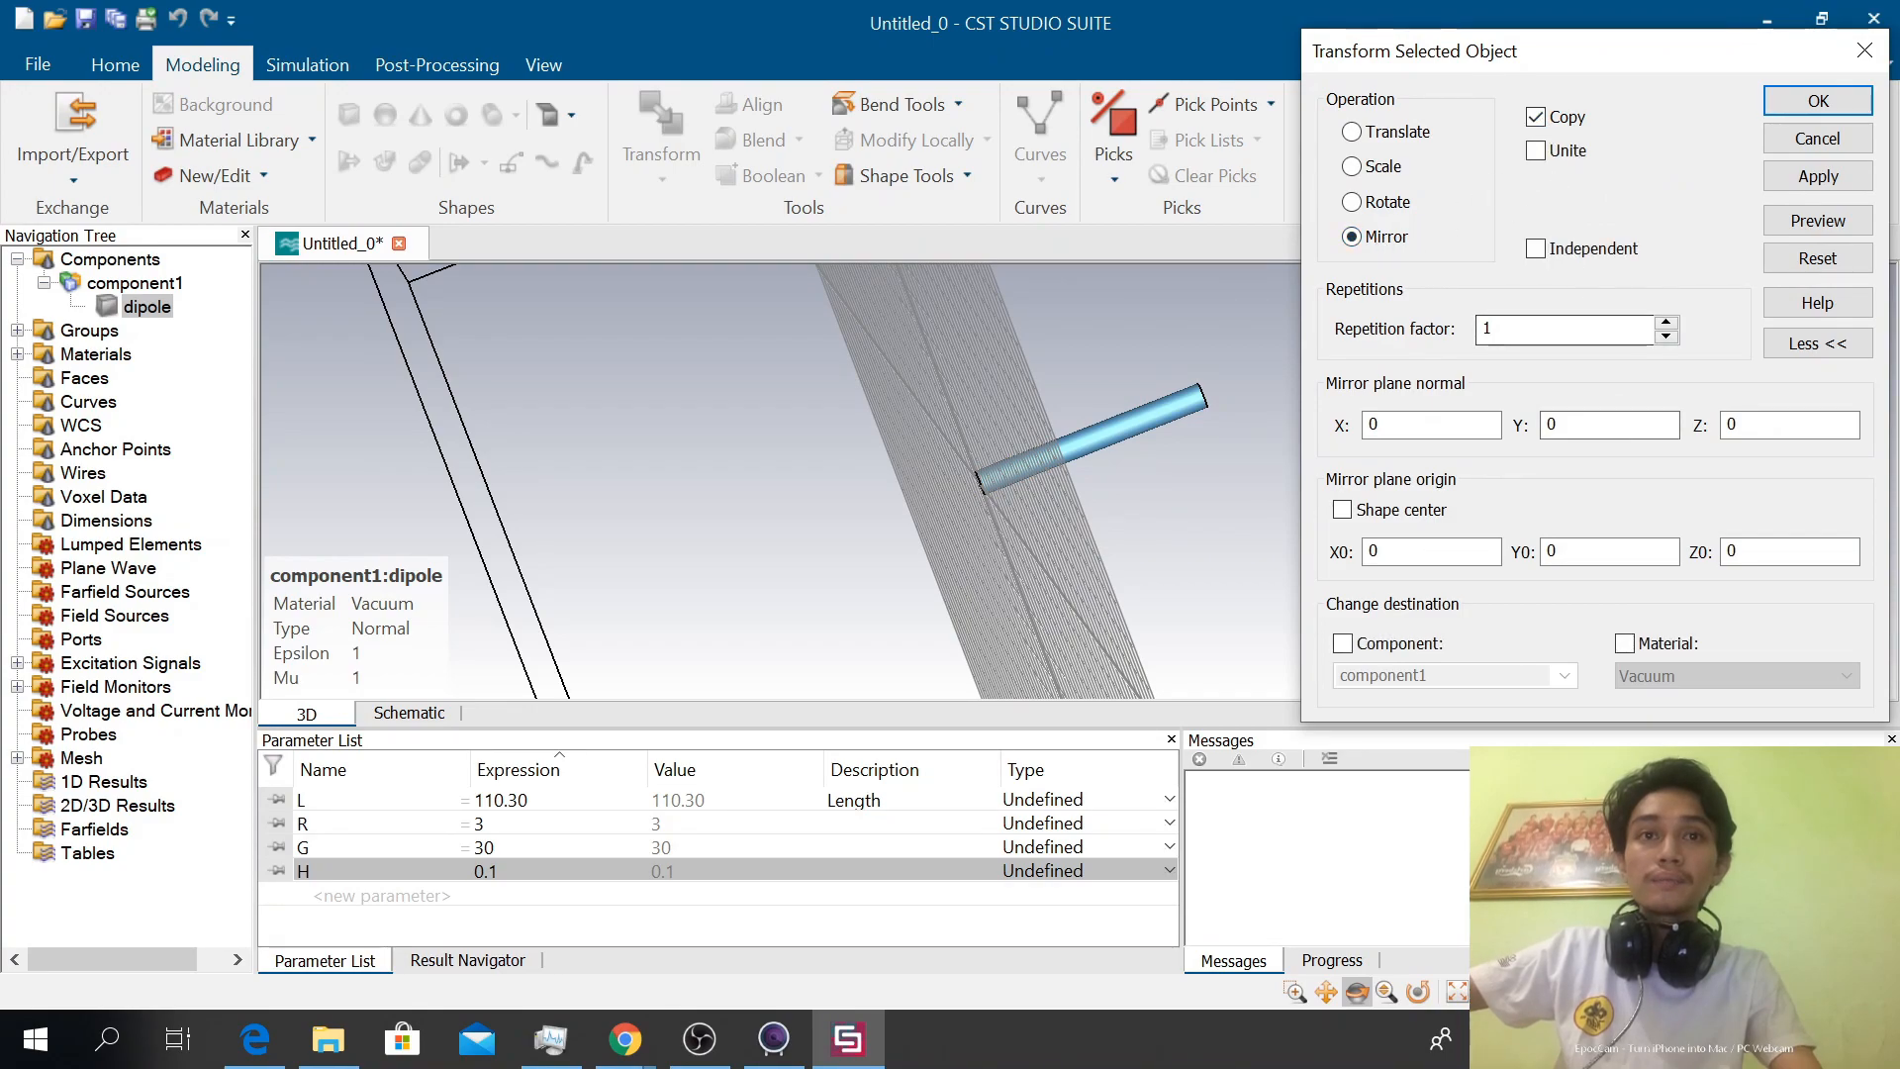
Set the mirror plane normal Z to 1 and the plane origin Z0 to G, and create the mirrored dipole copy
double_click(1734, 425)
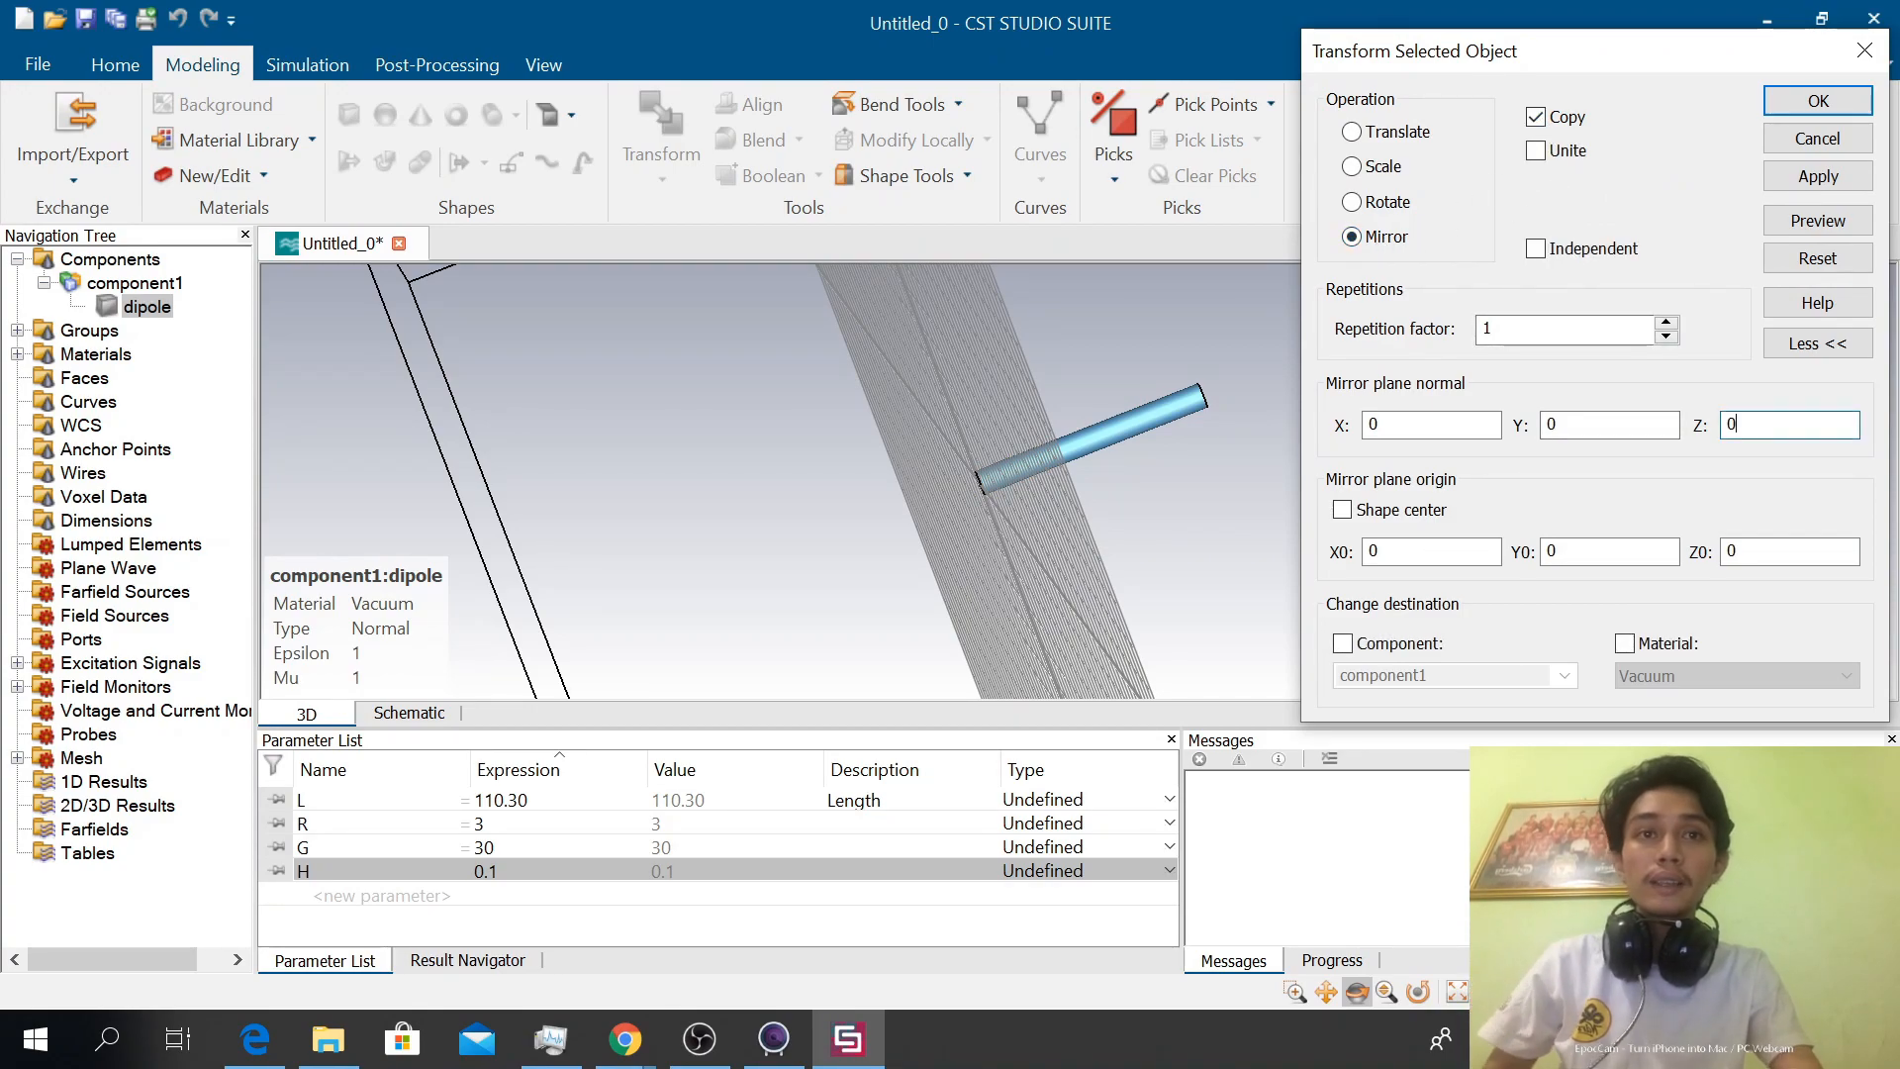
type("1")
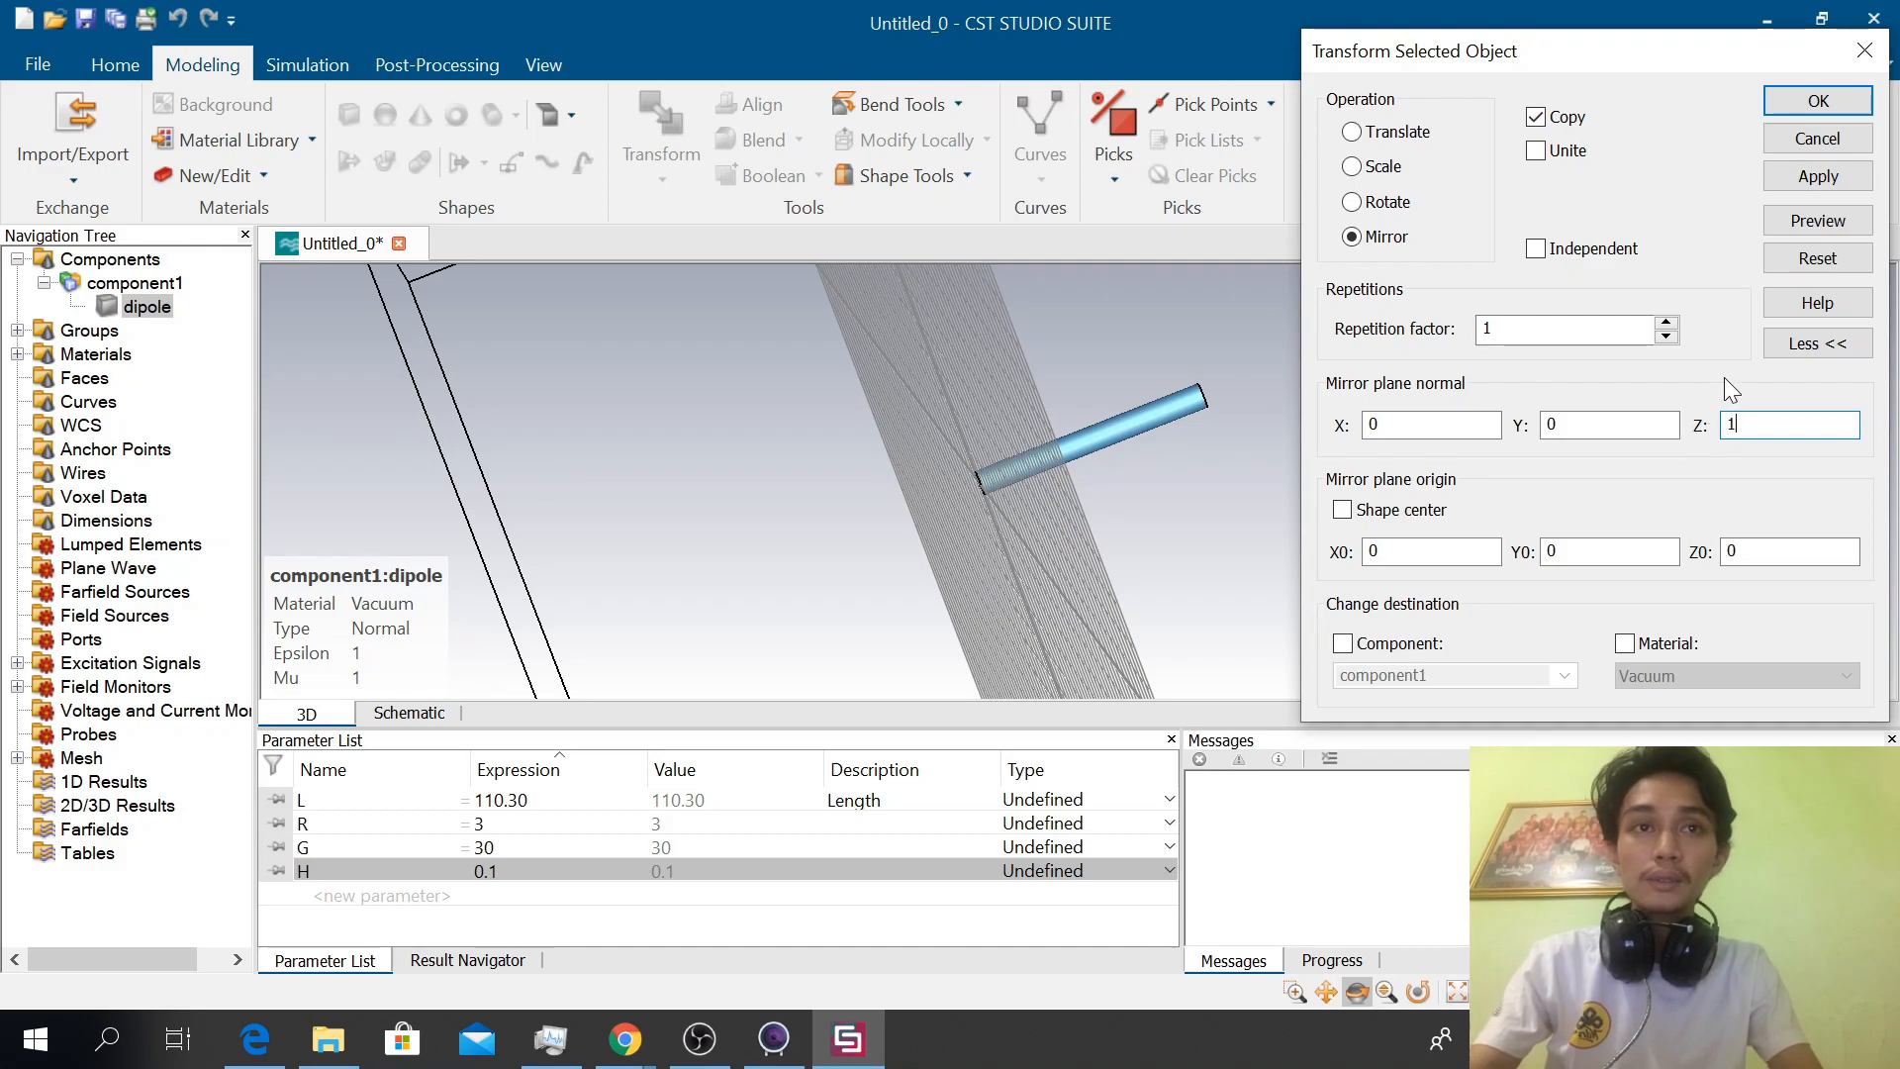
left_click(1817, 220)
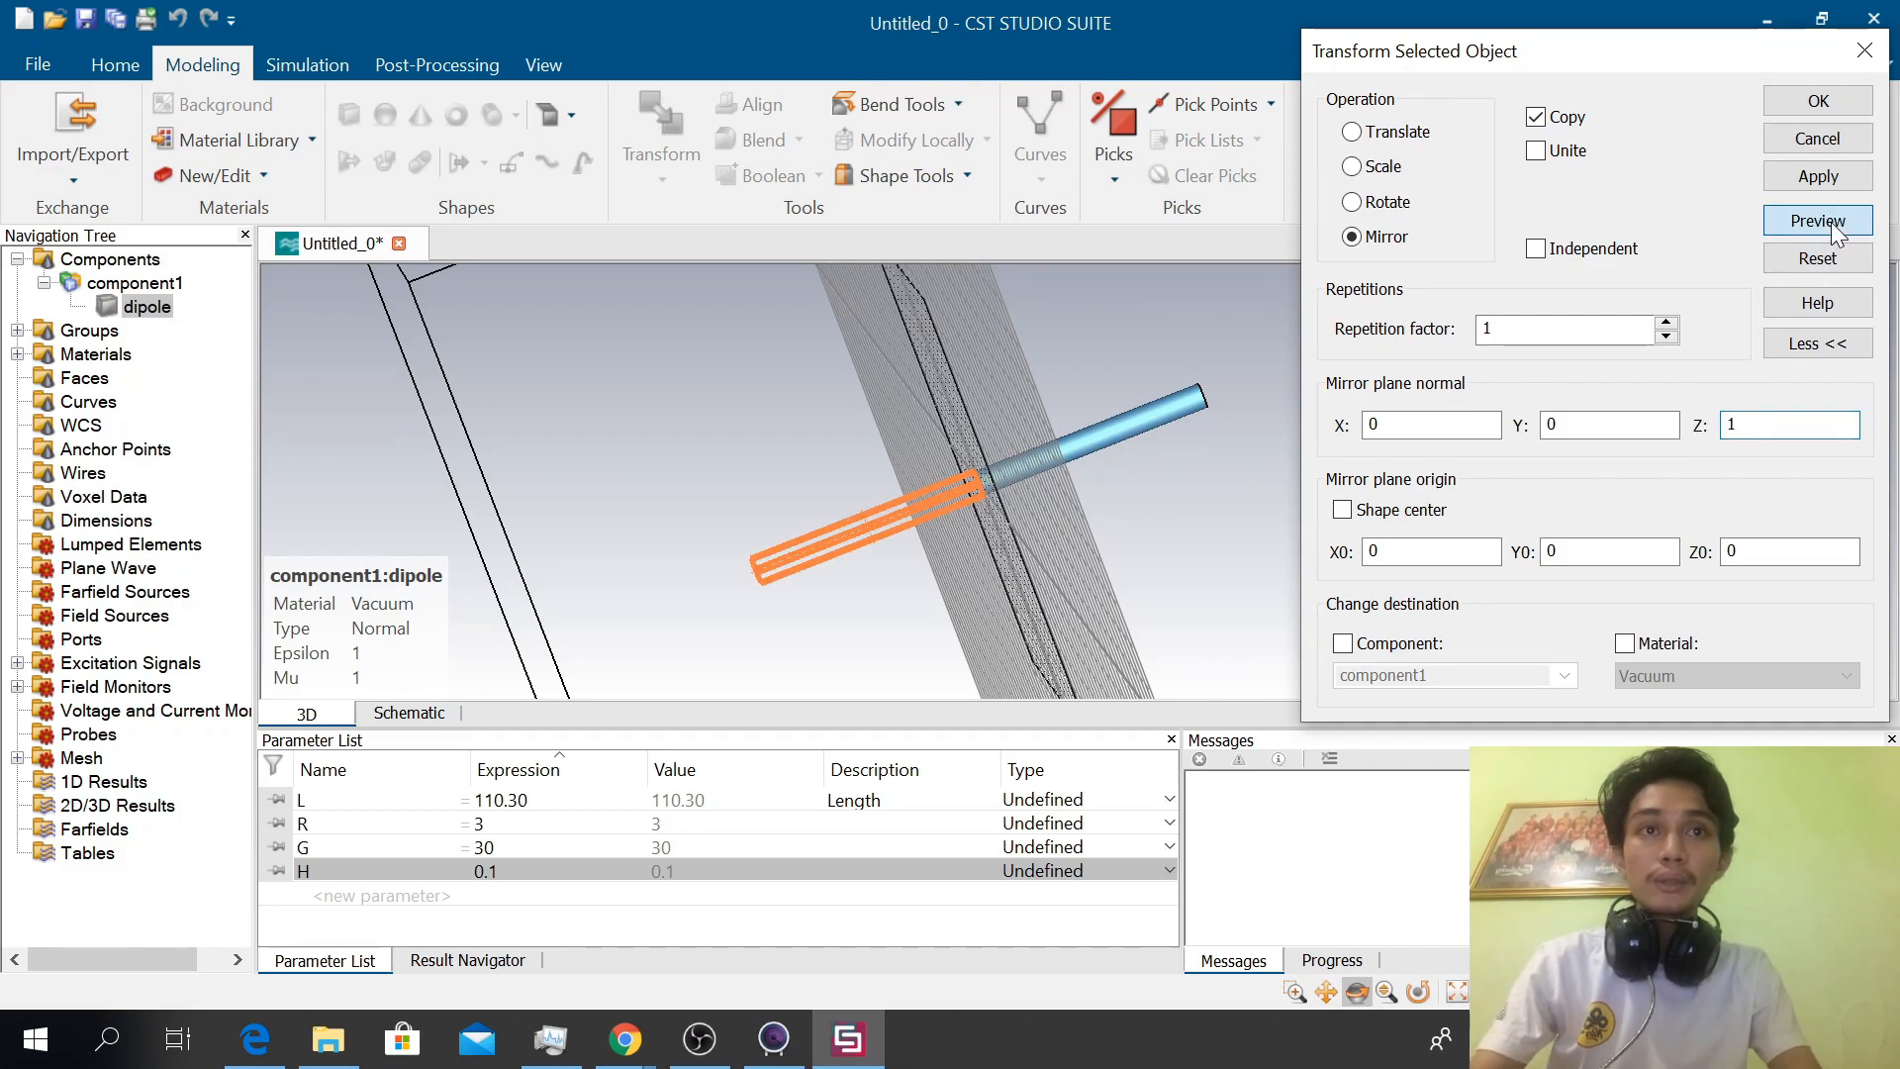
left_click_drag(1089, 688, 1160, 522)
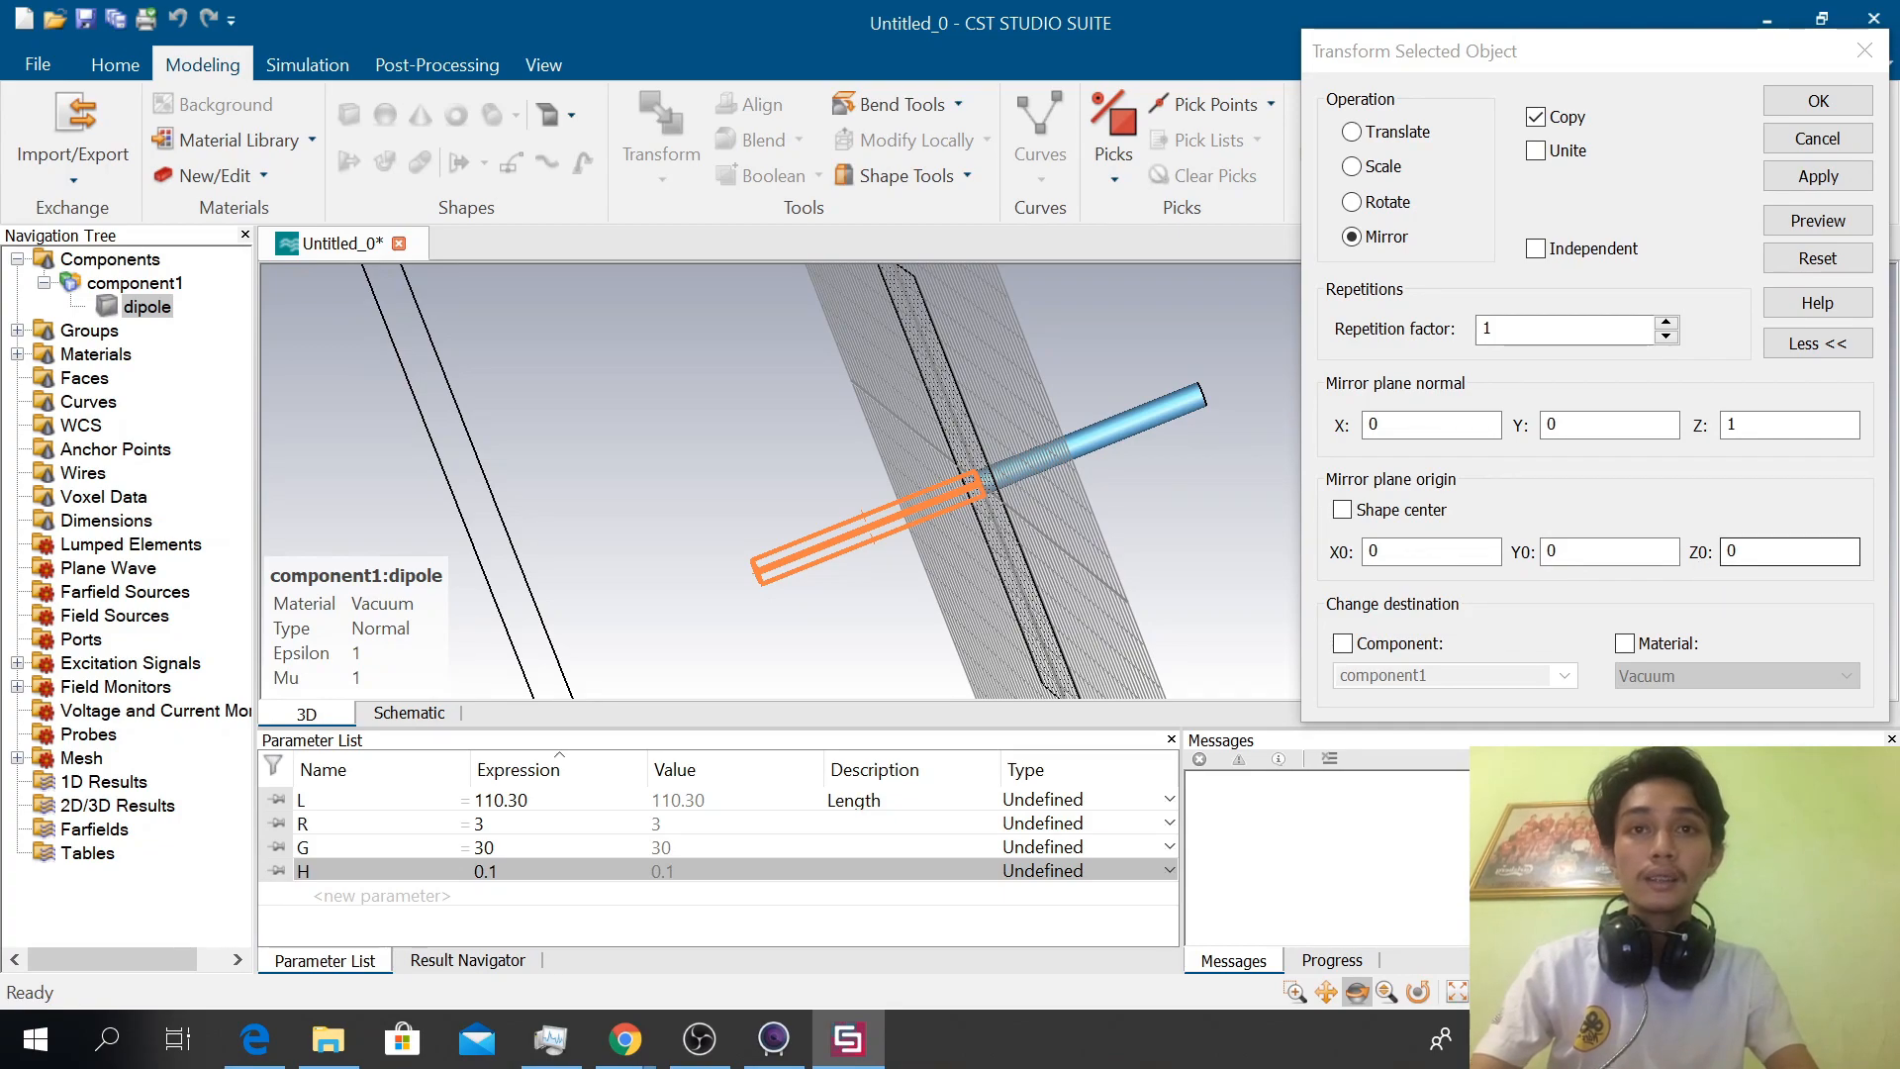
double_click(1733, 553)
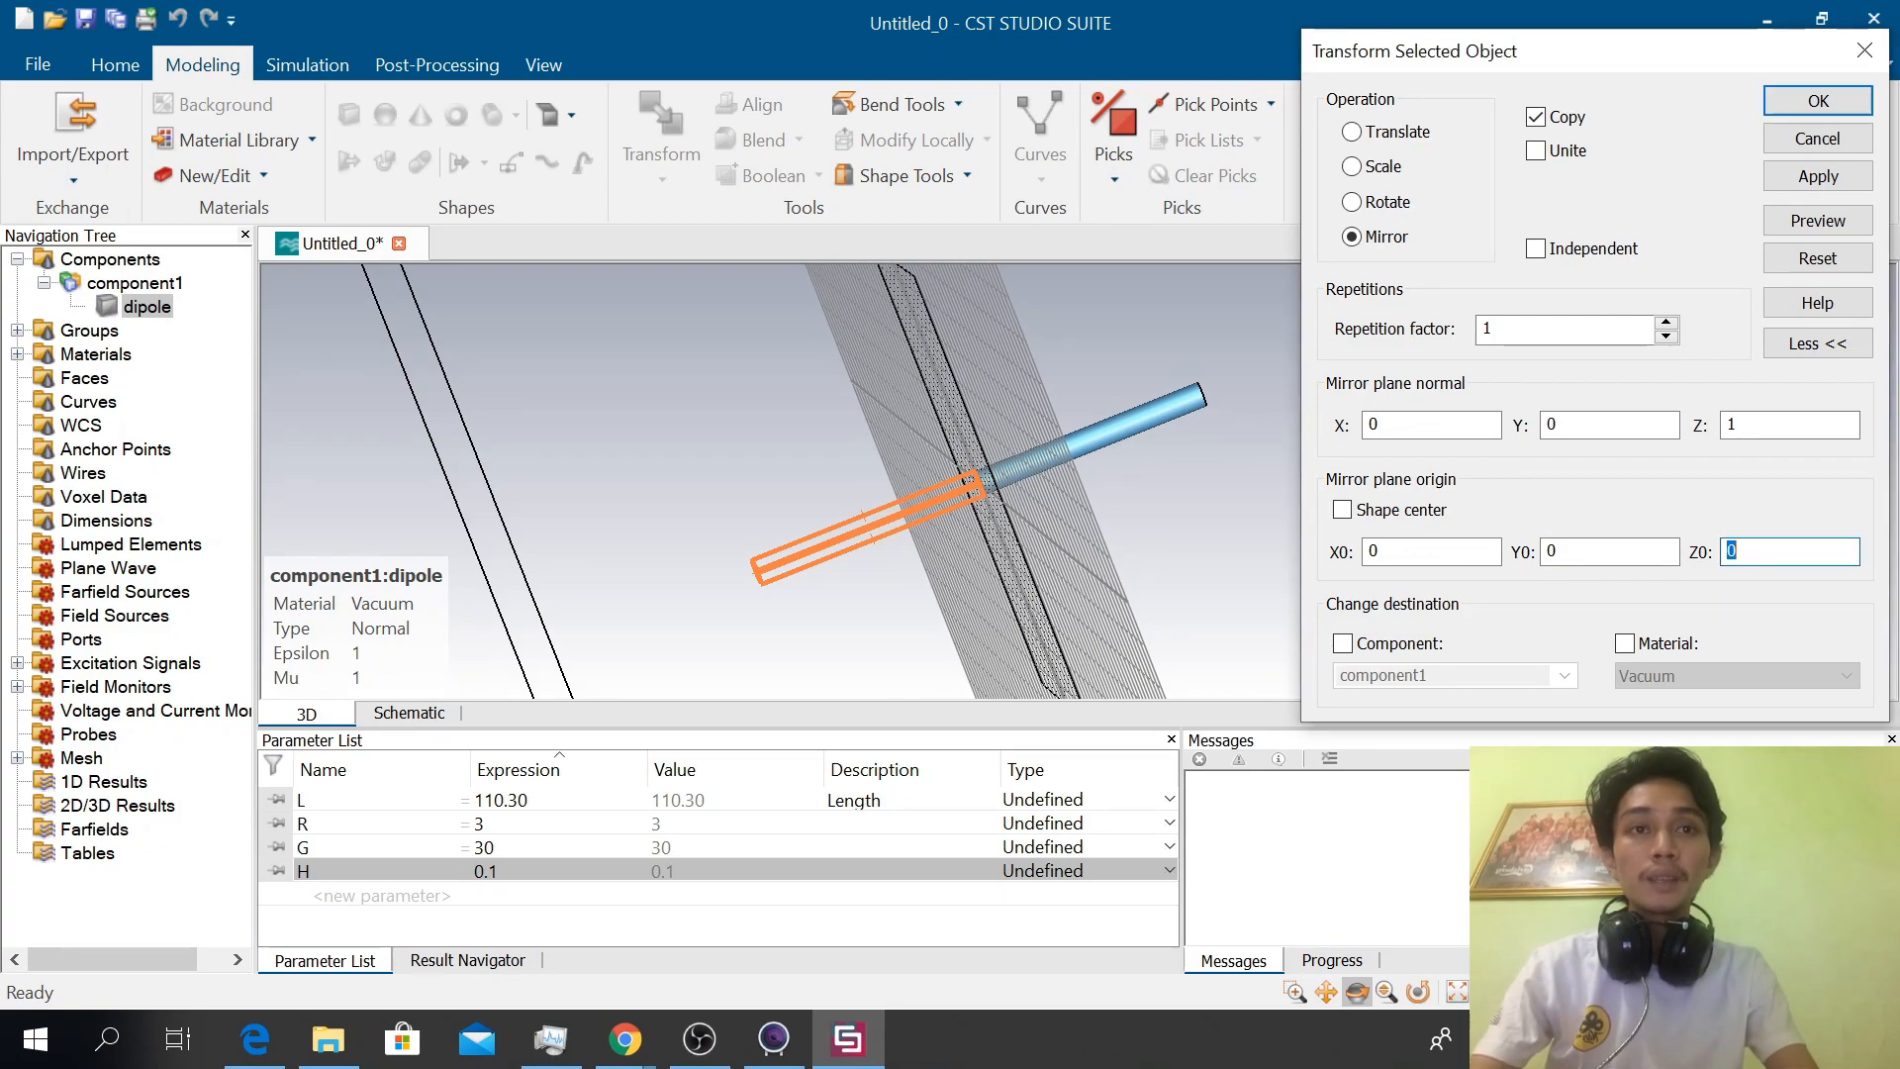
type("G")
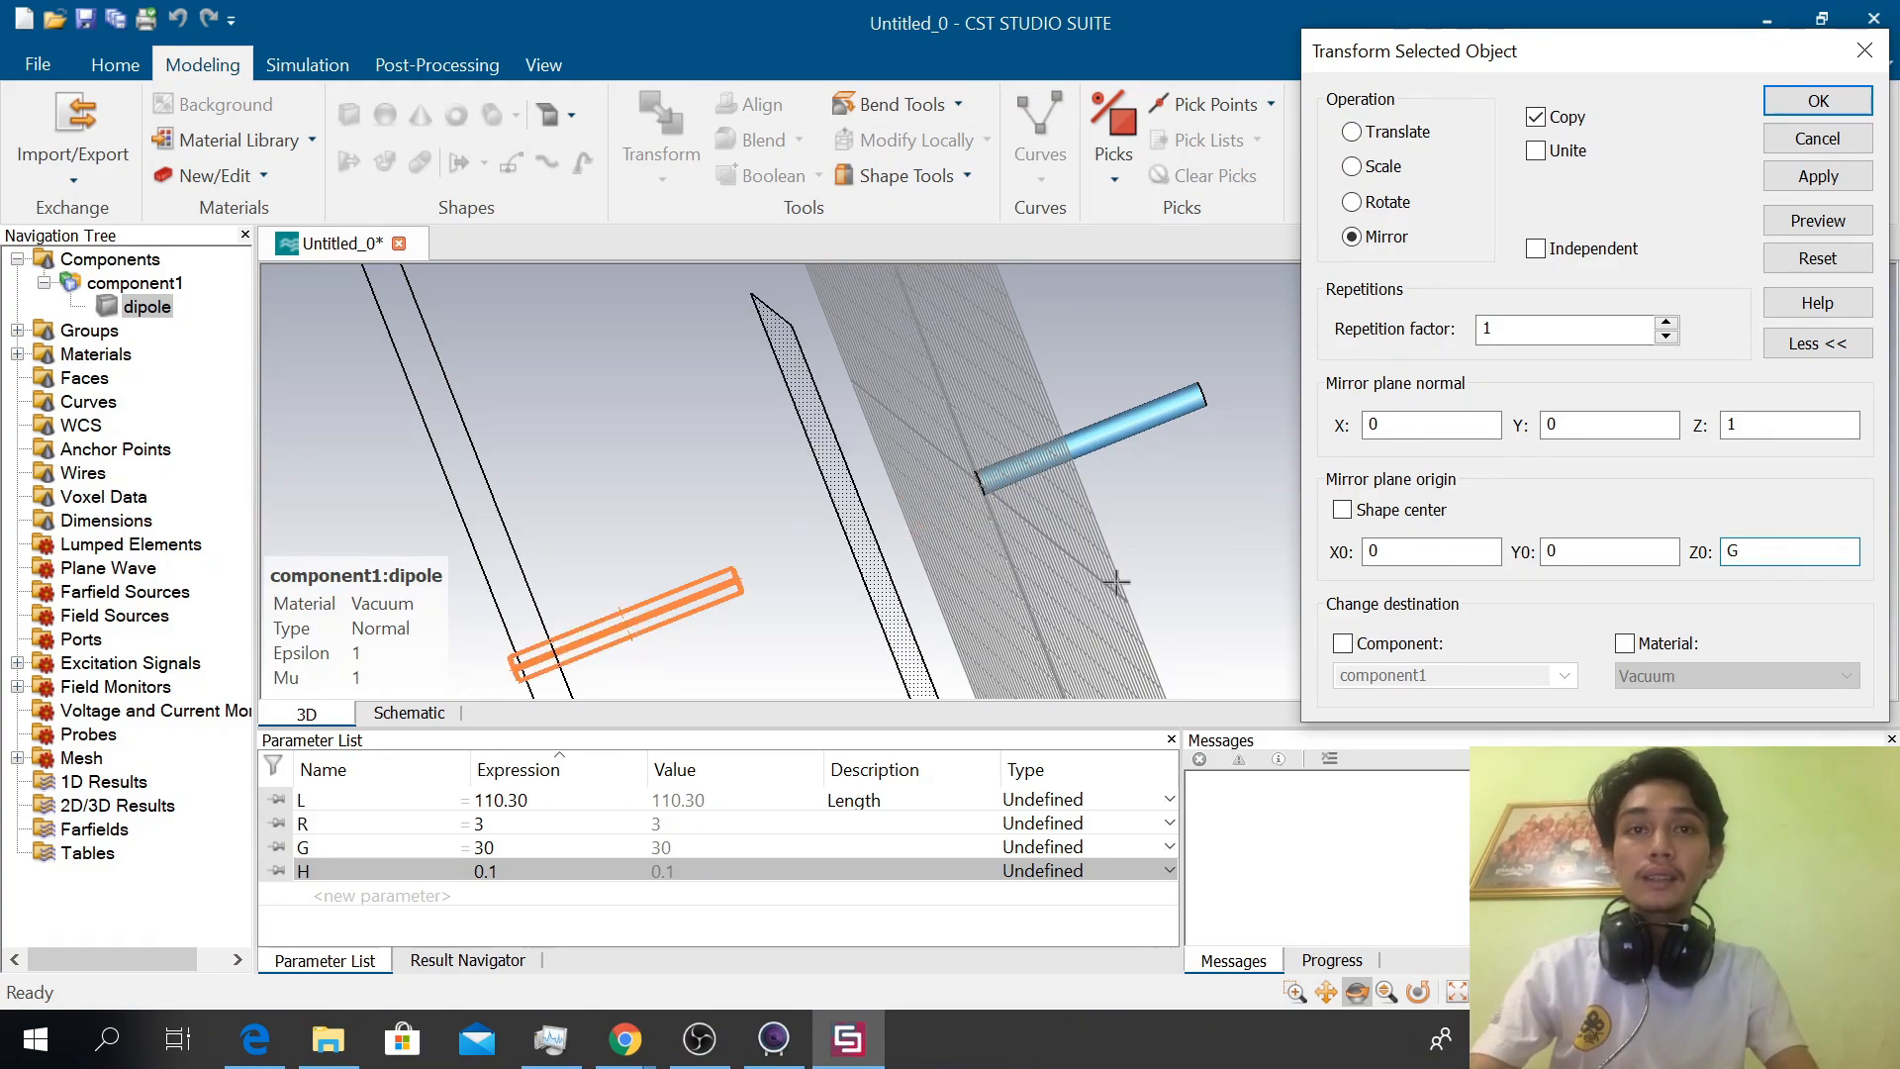
left_click(1821, 101)
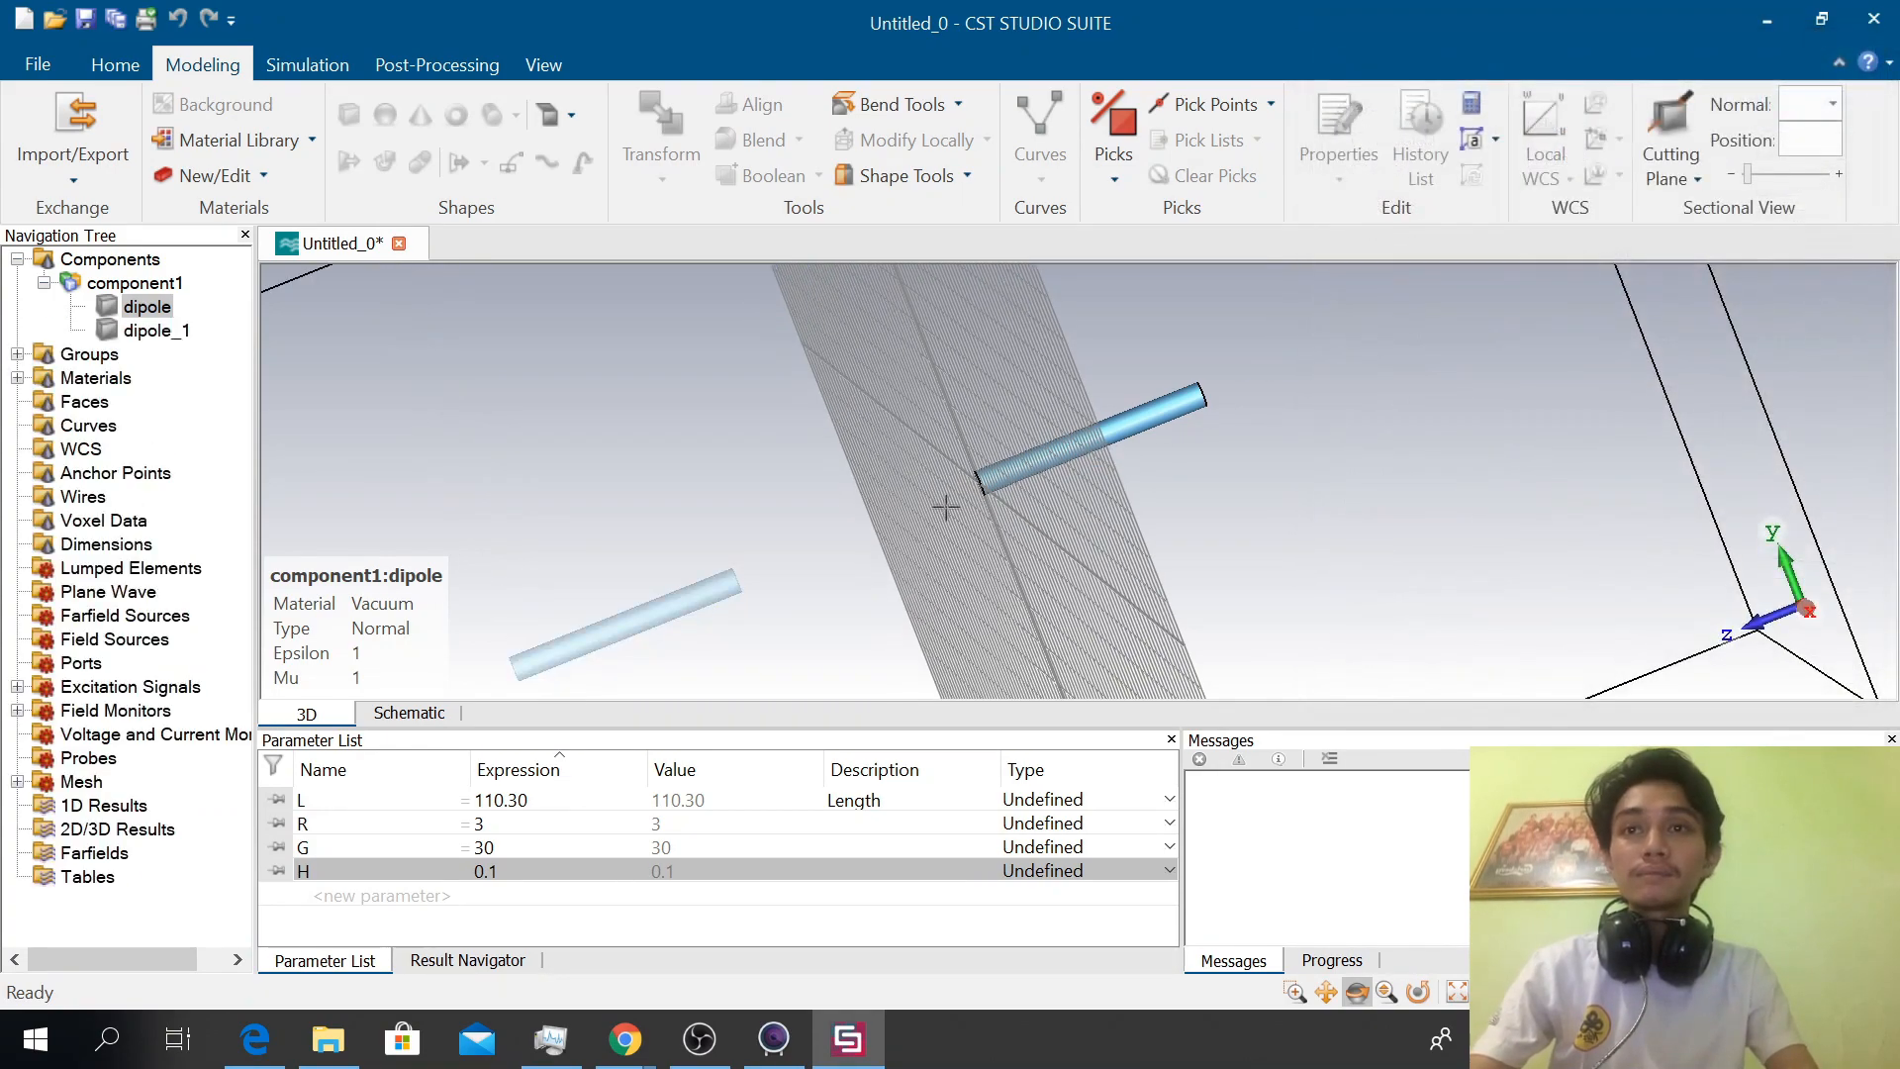
Collapse the Components folder and pick the curved side faces of both dipole arms with Pick Face
left_click(127, 259)
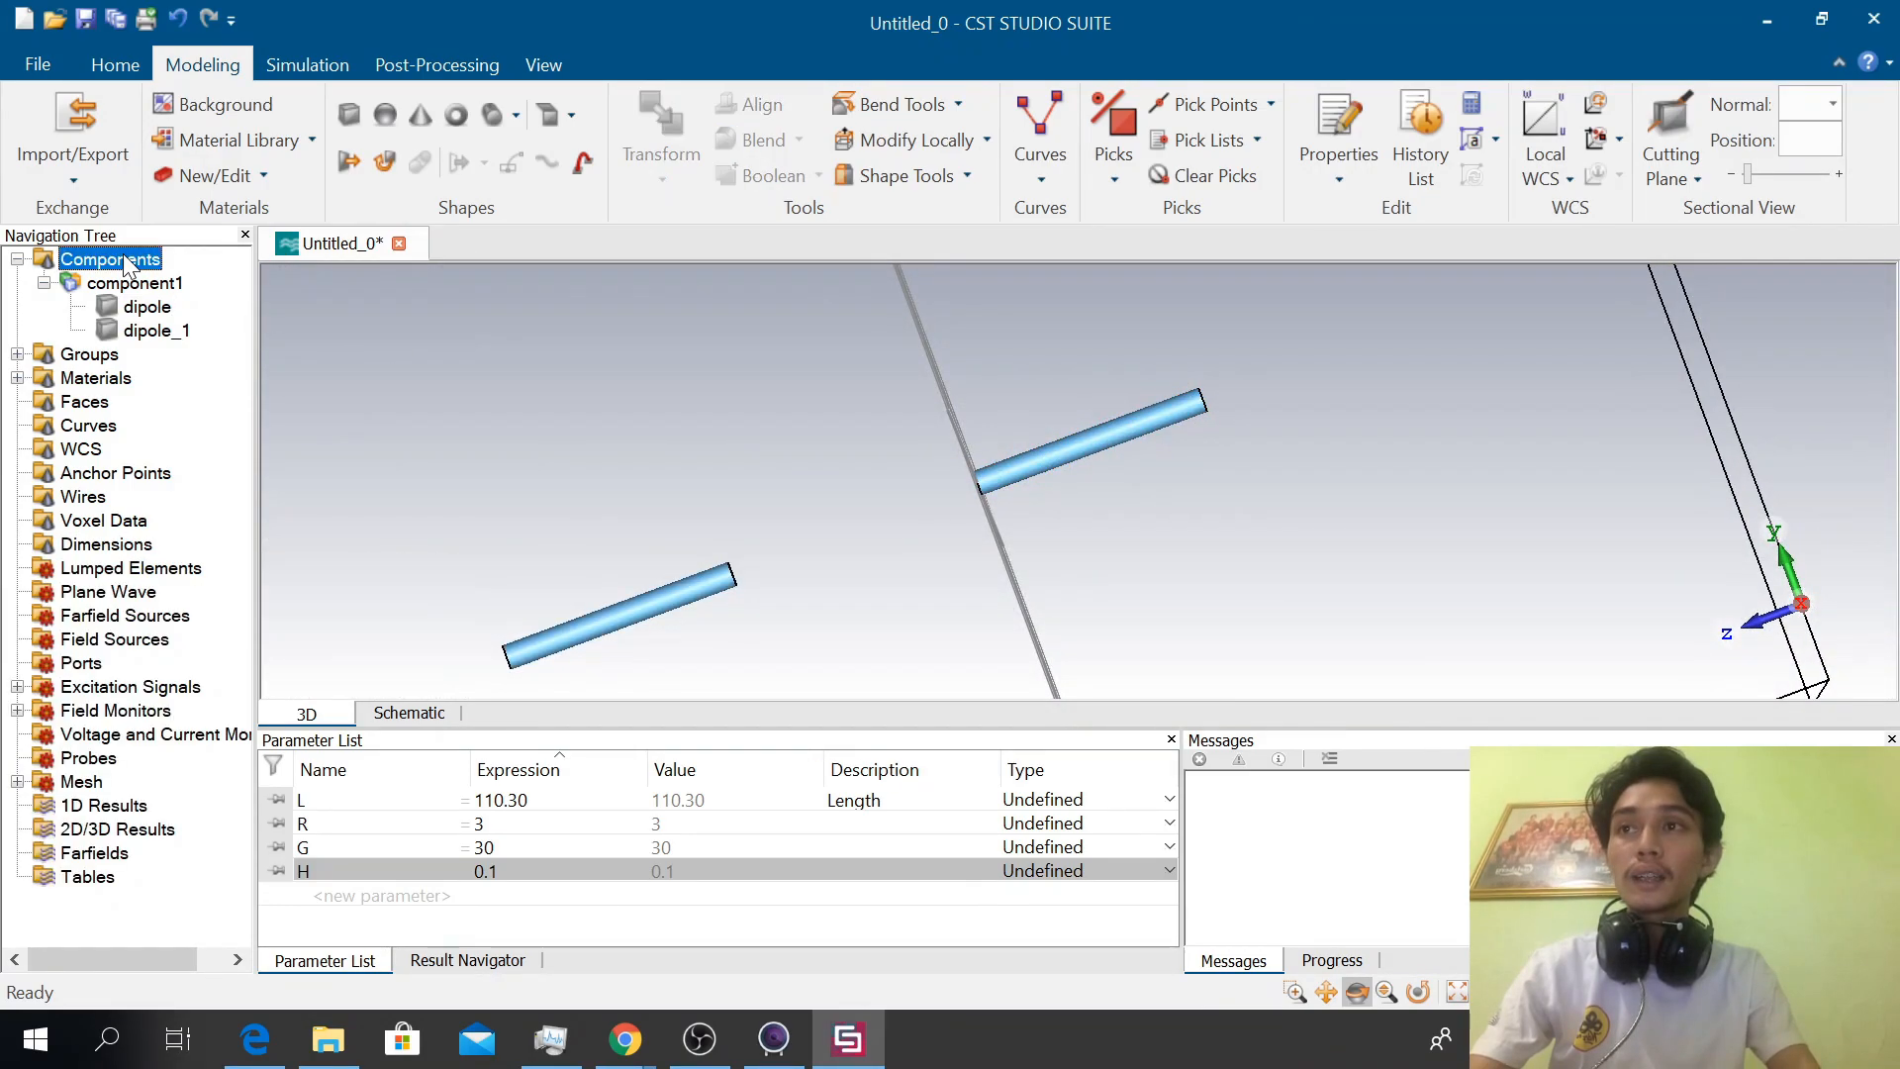
left_click(18, 259)
left_click_drag(781, 432, 1356, 461)
left_click_drag(911, 461, 1208, 461)
left_click_drag(998, 456, 1421, 533)
left_click_drag(1124, 527, 1201, 525)
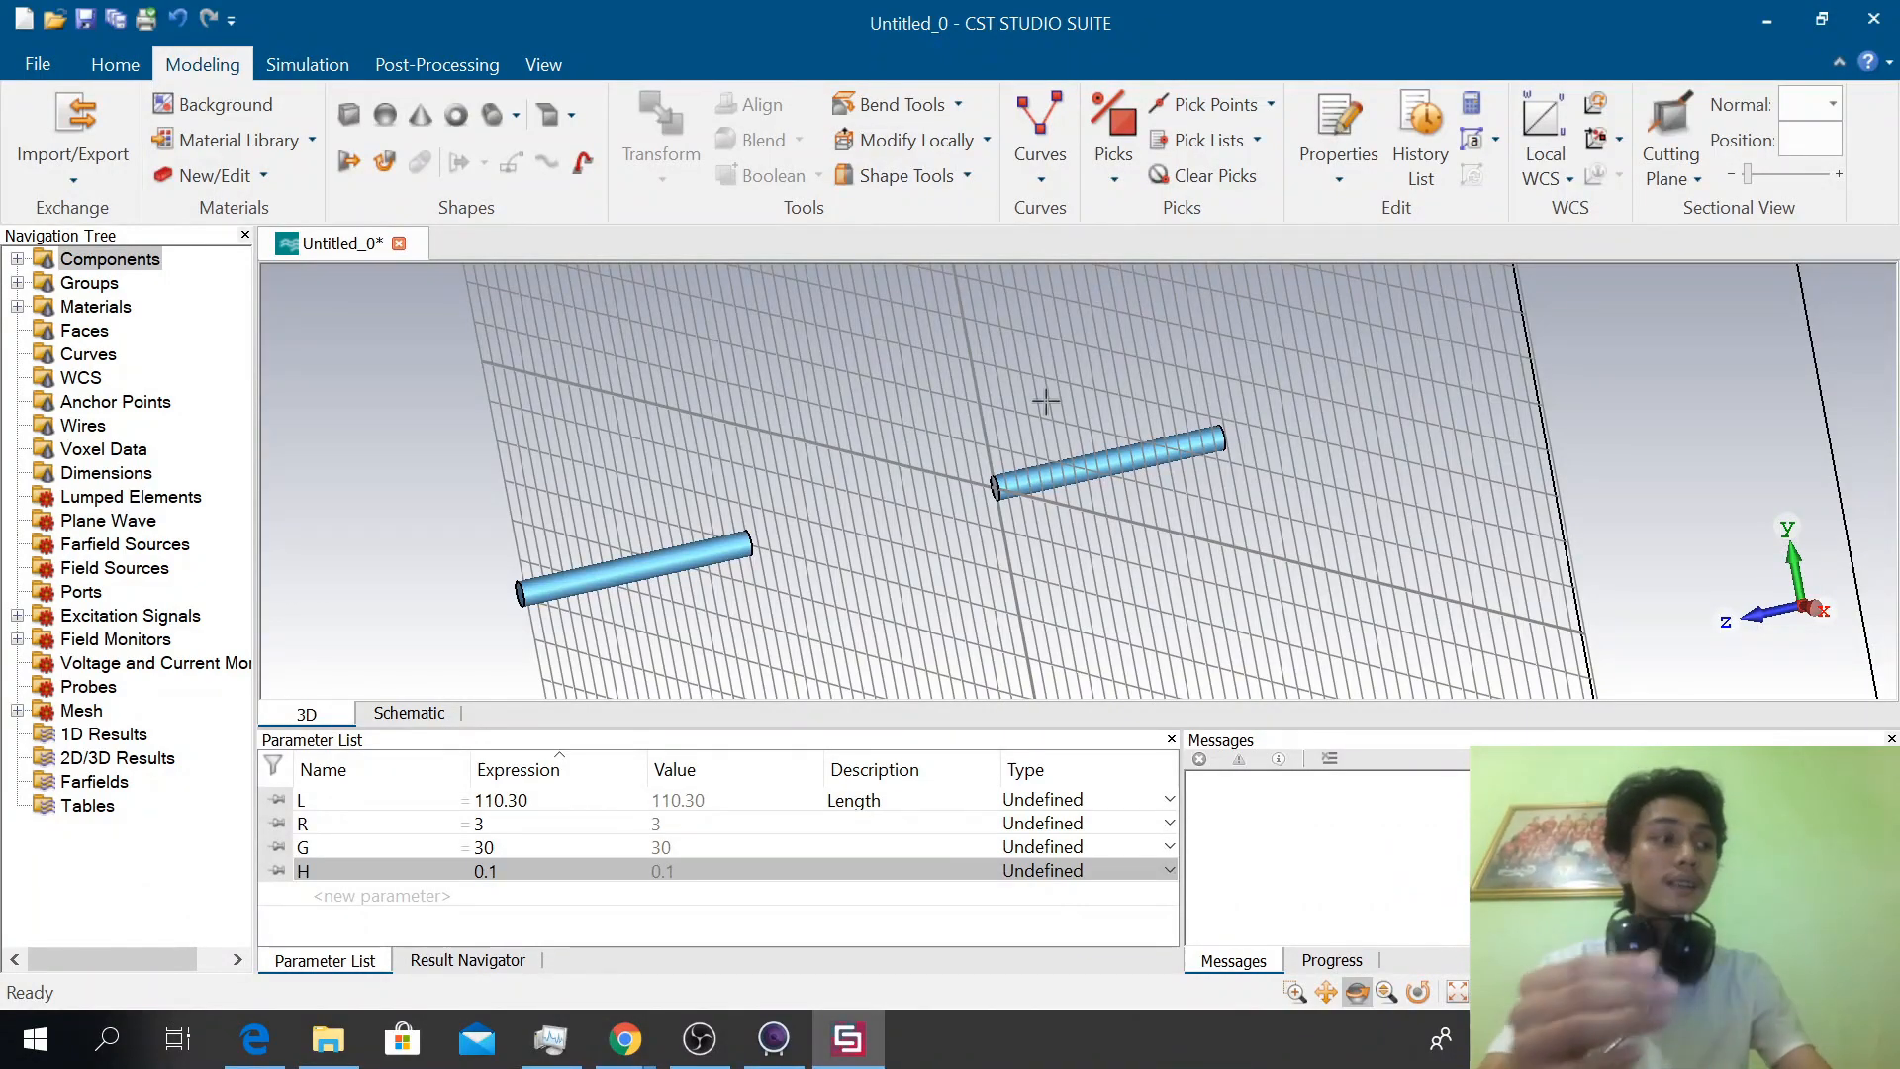
left_click(1114, 182)
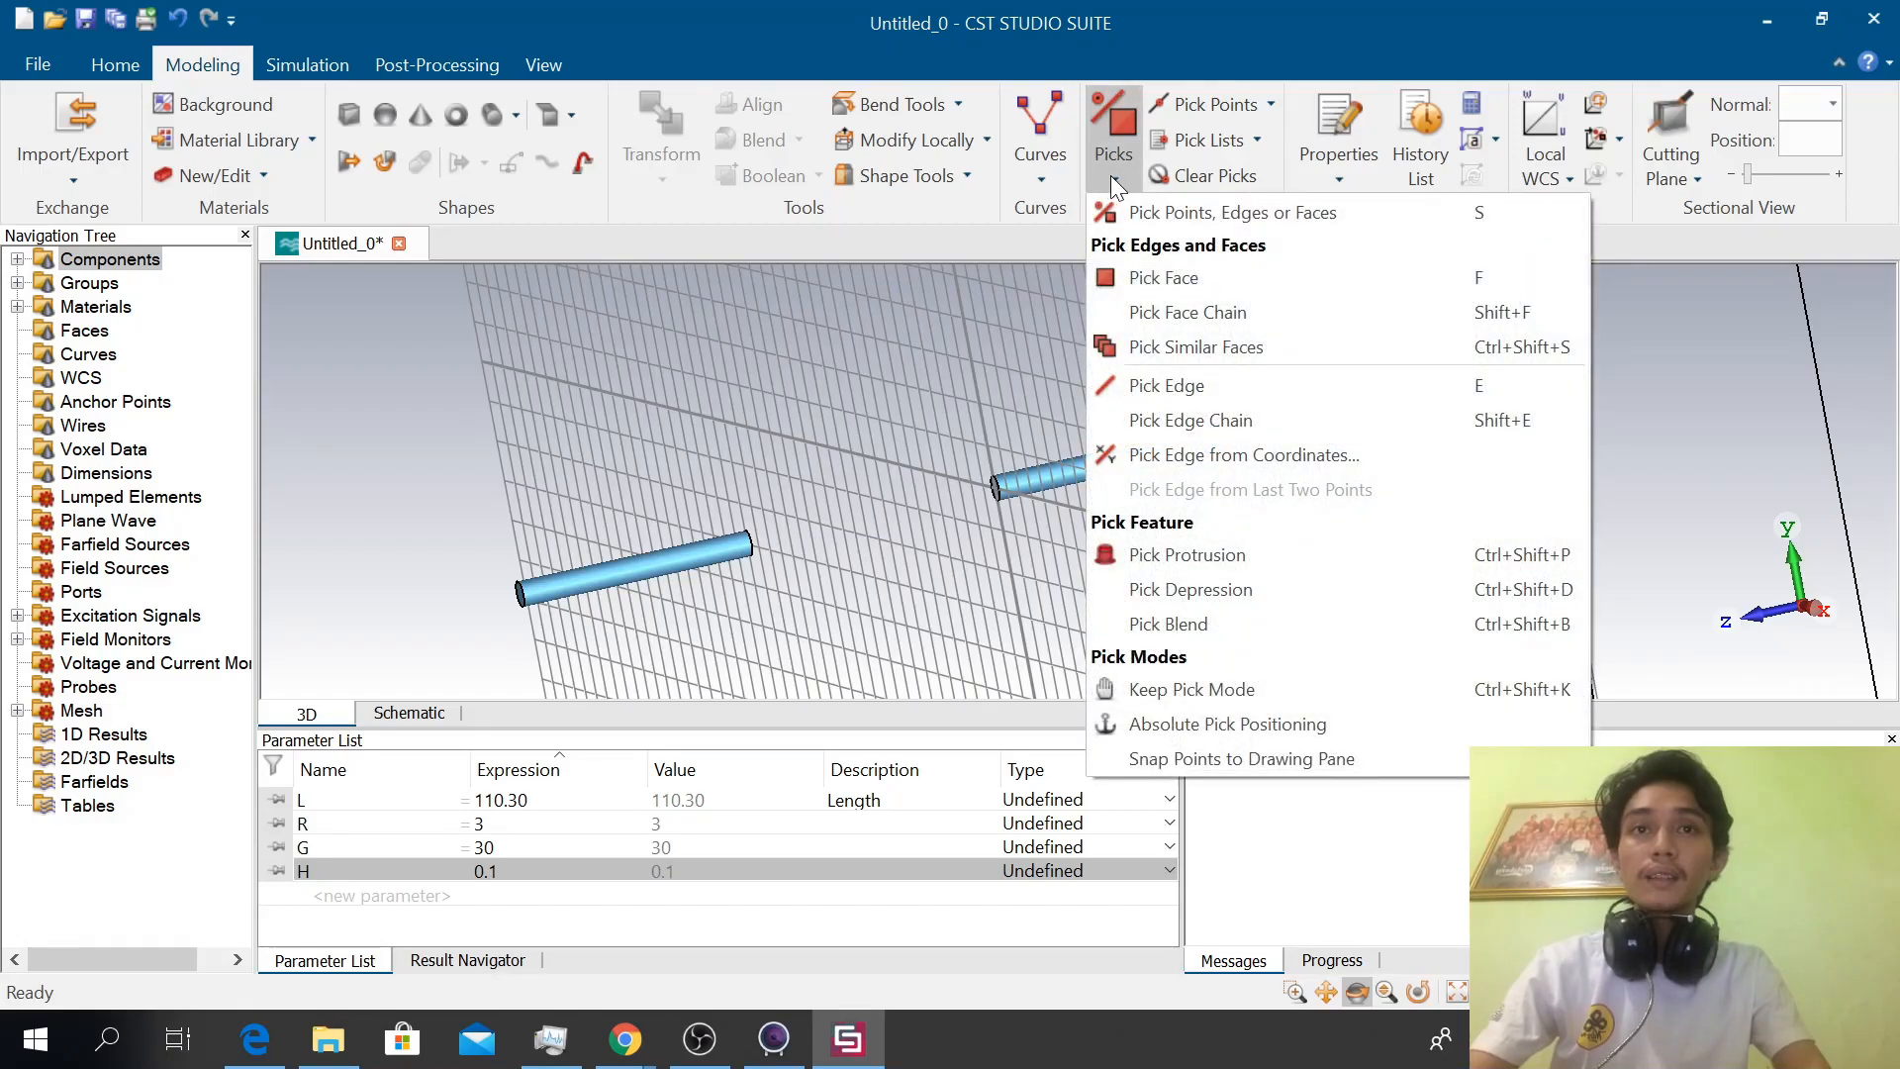
left_click(1114, 278)
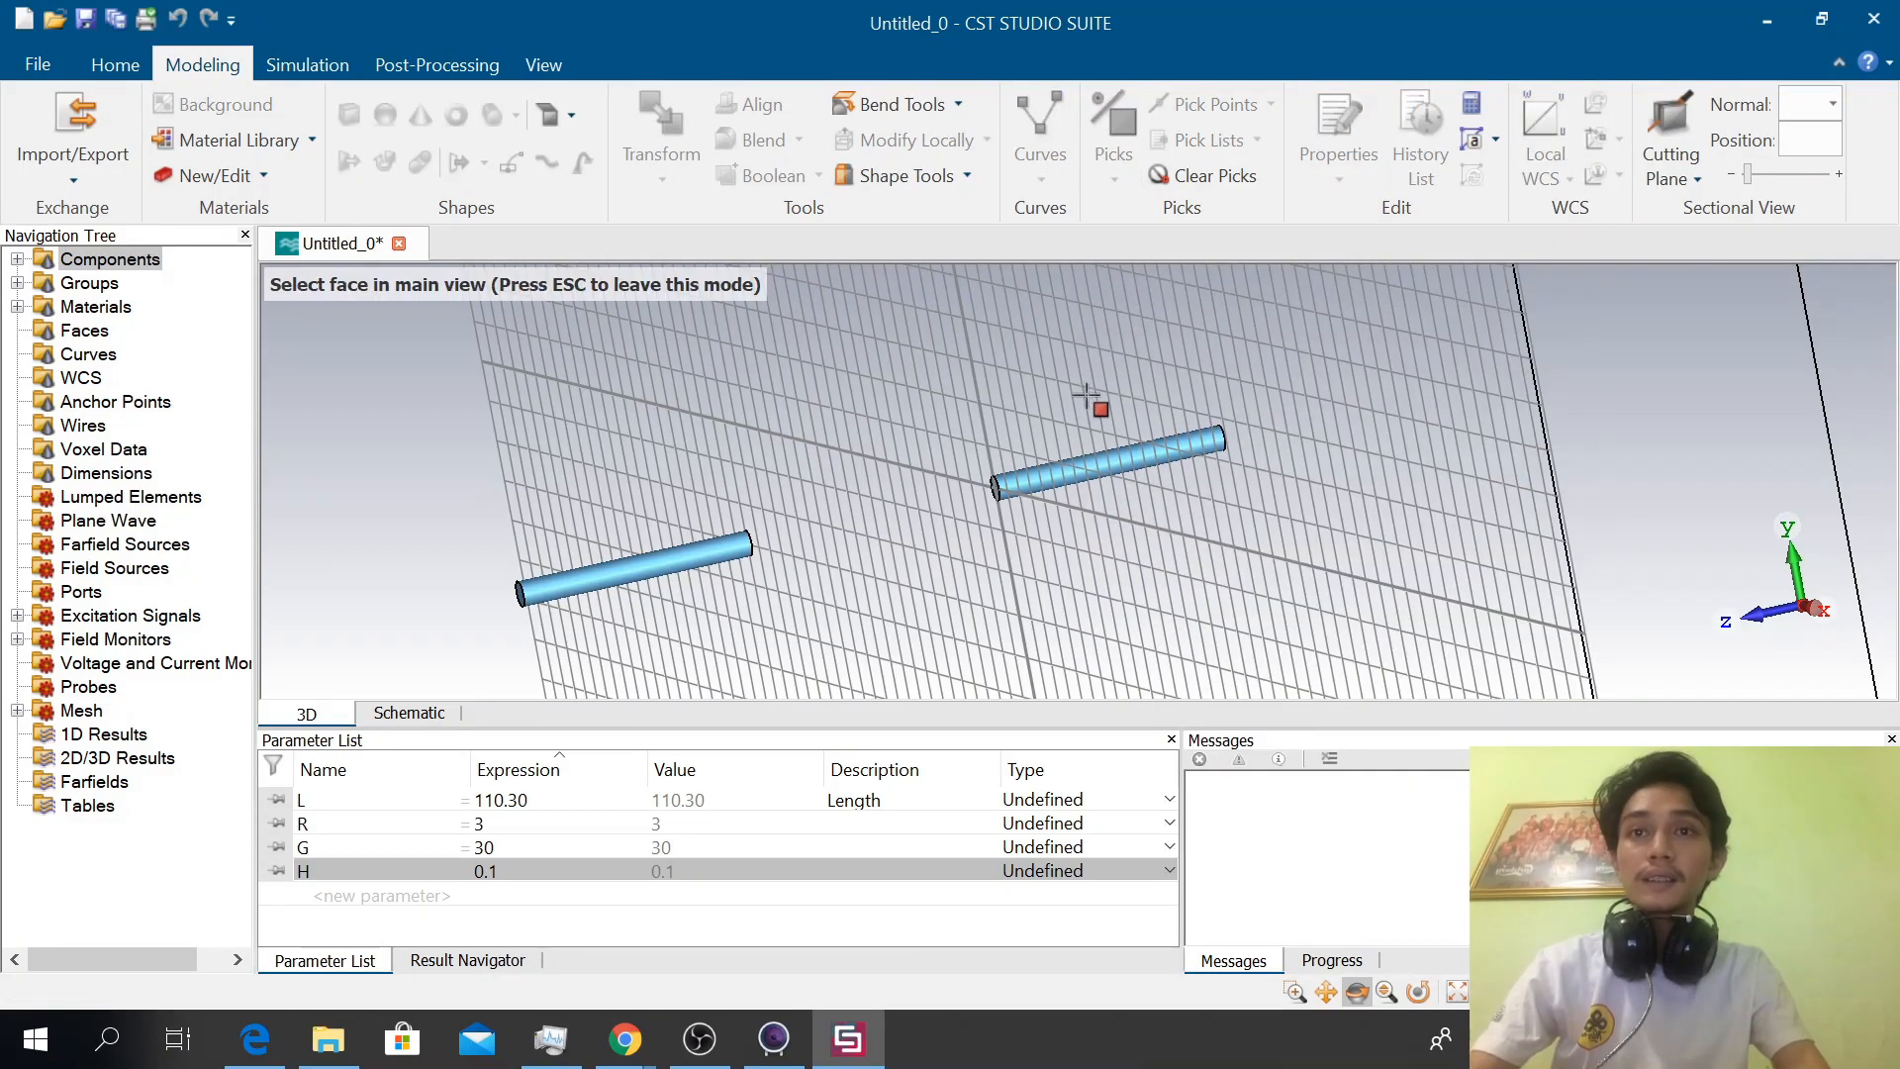
left_click(1073, 463)
left_click_drag(848, 412, 1469, 376)
key("f")
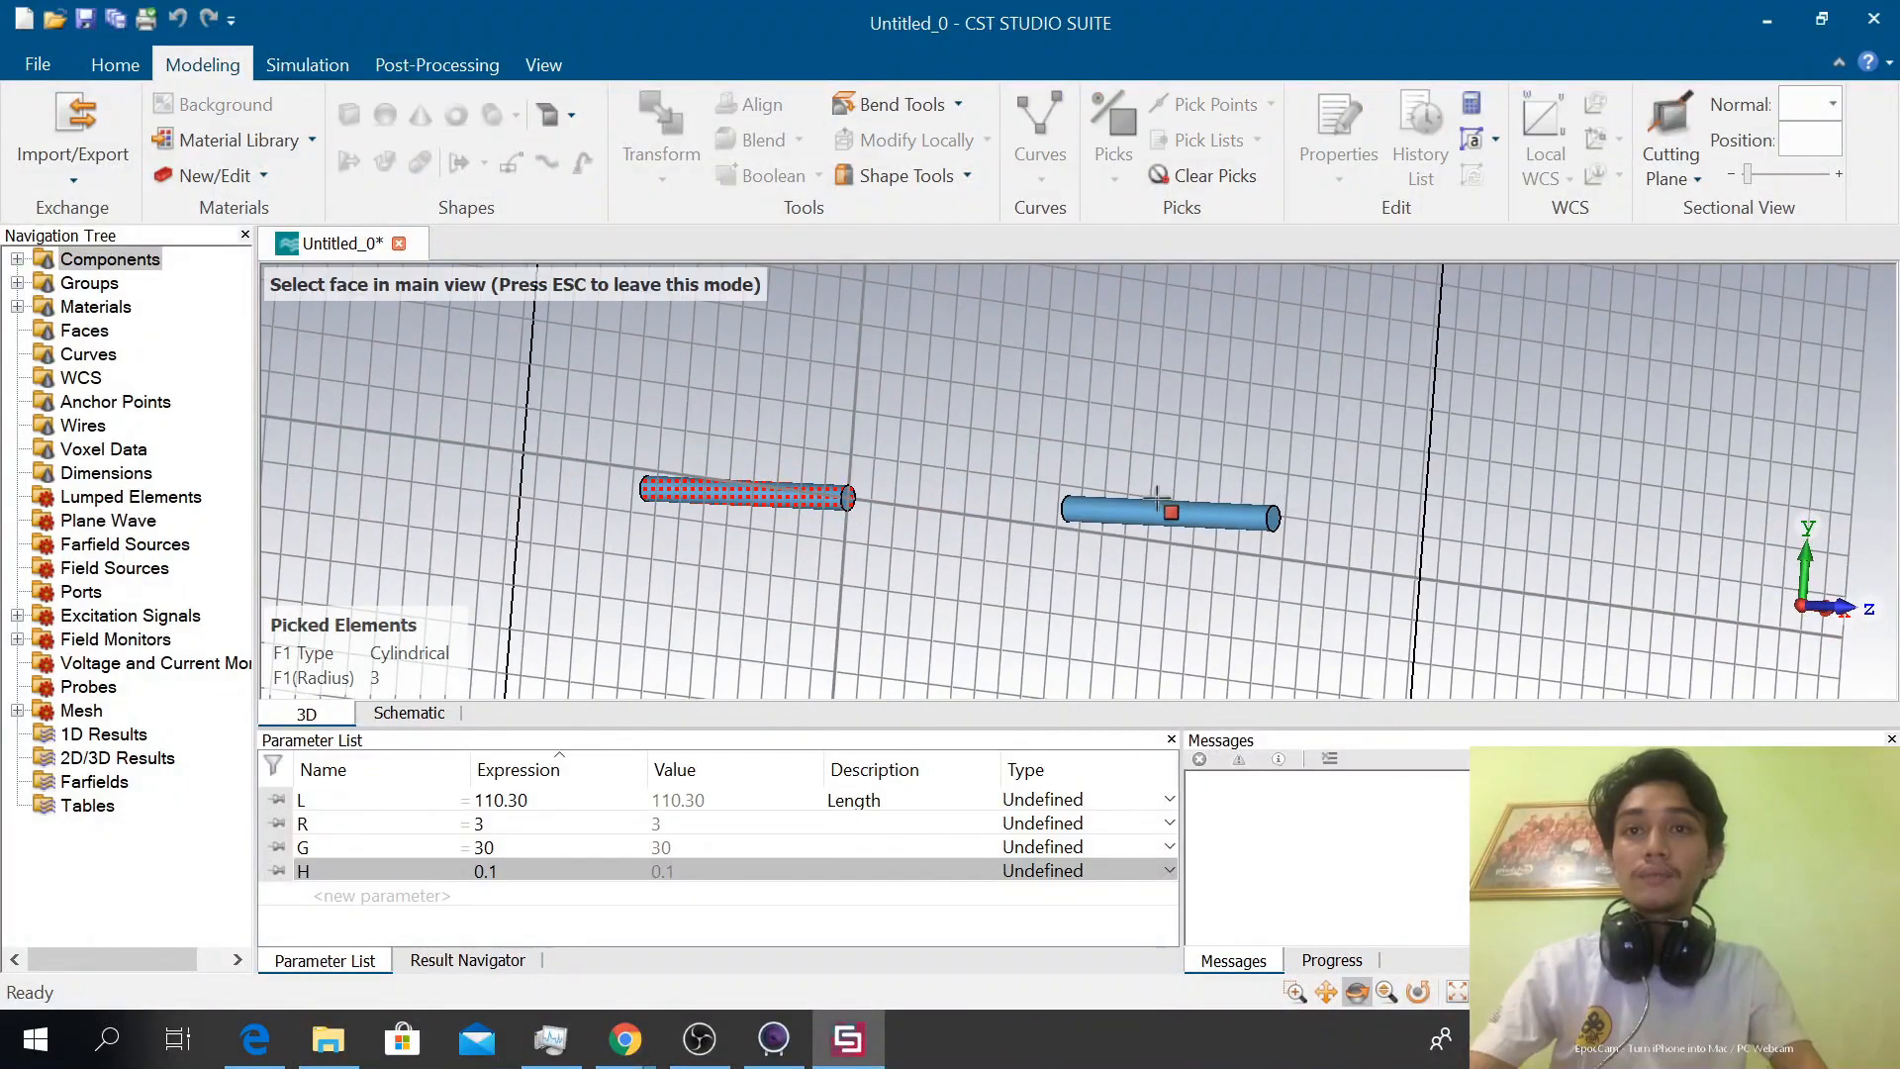
left_click(1150, 510)
Add the flat end faces at both ends of each dipole arm to the picked faces
left_click_drag(1150, 510, 1171, 410)
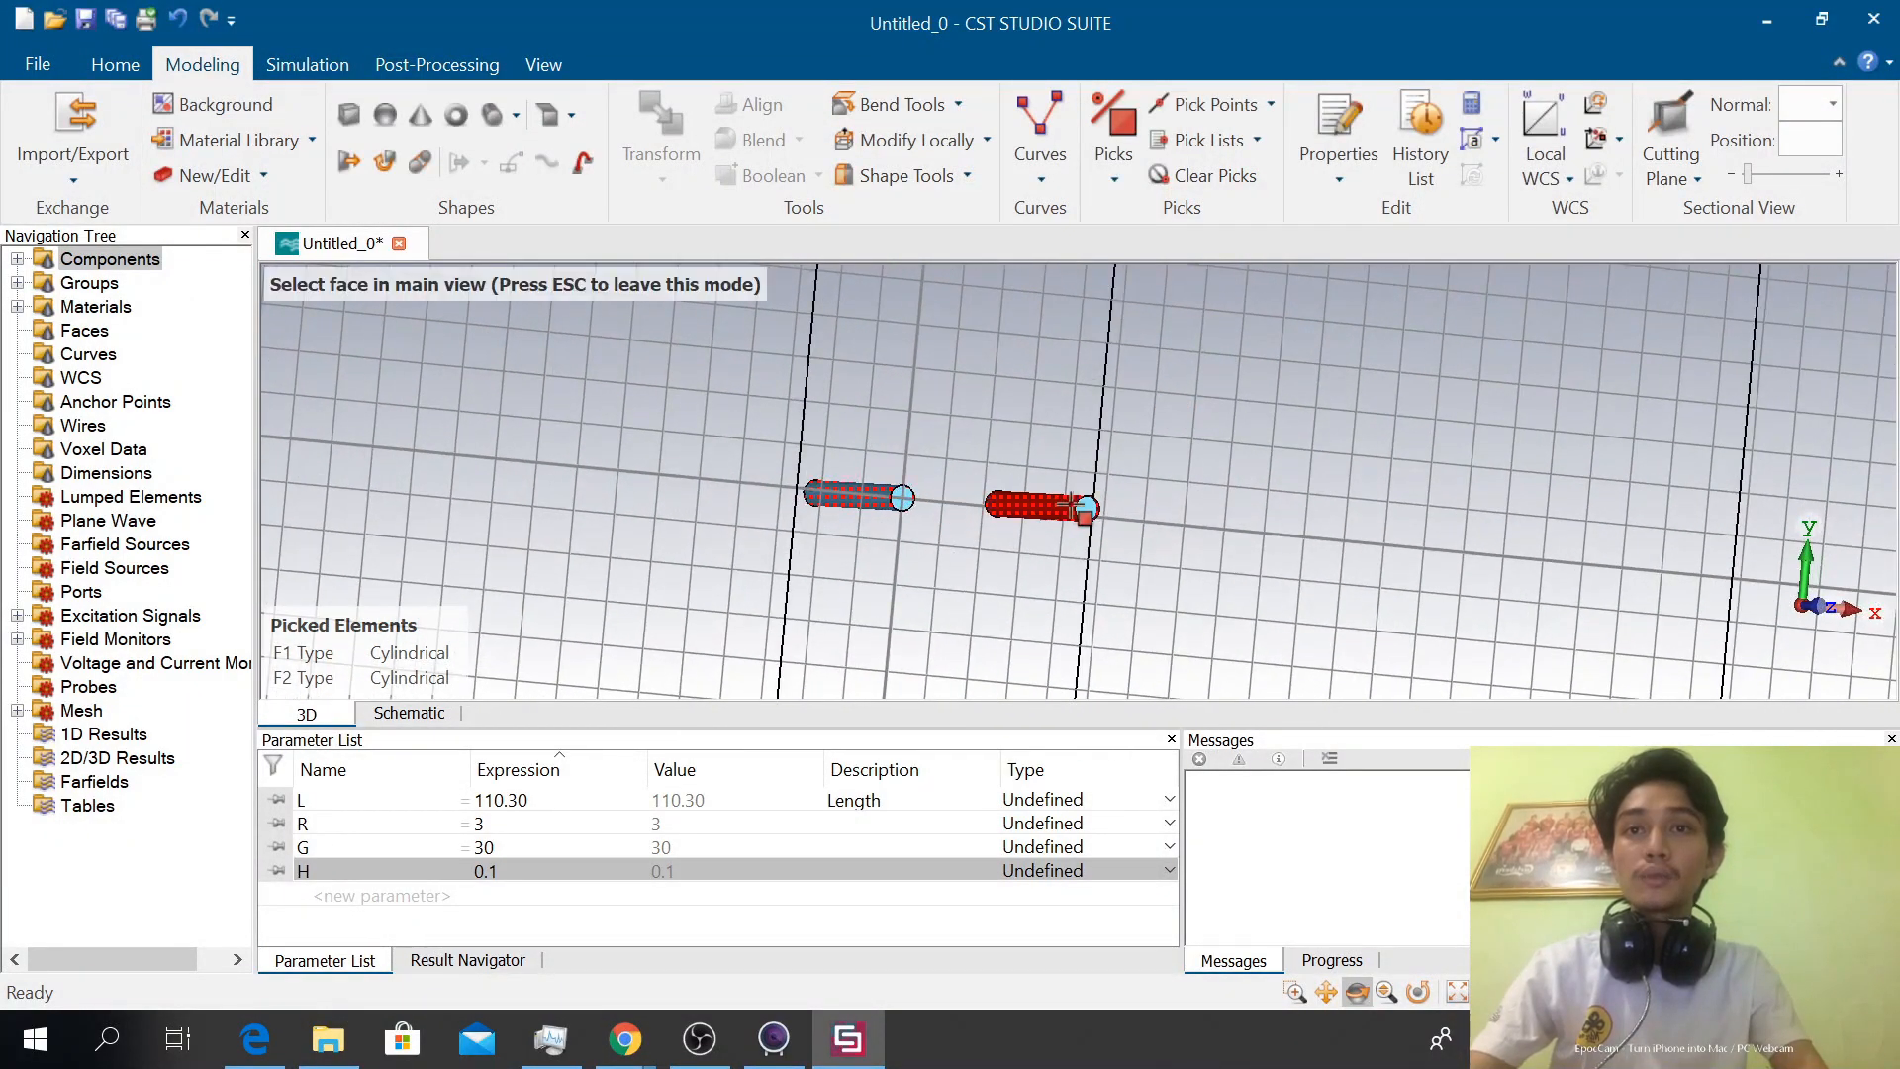
left_click(1086, 508)
left_click_drag(976, 437, 1447, 442)
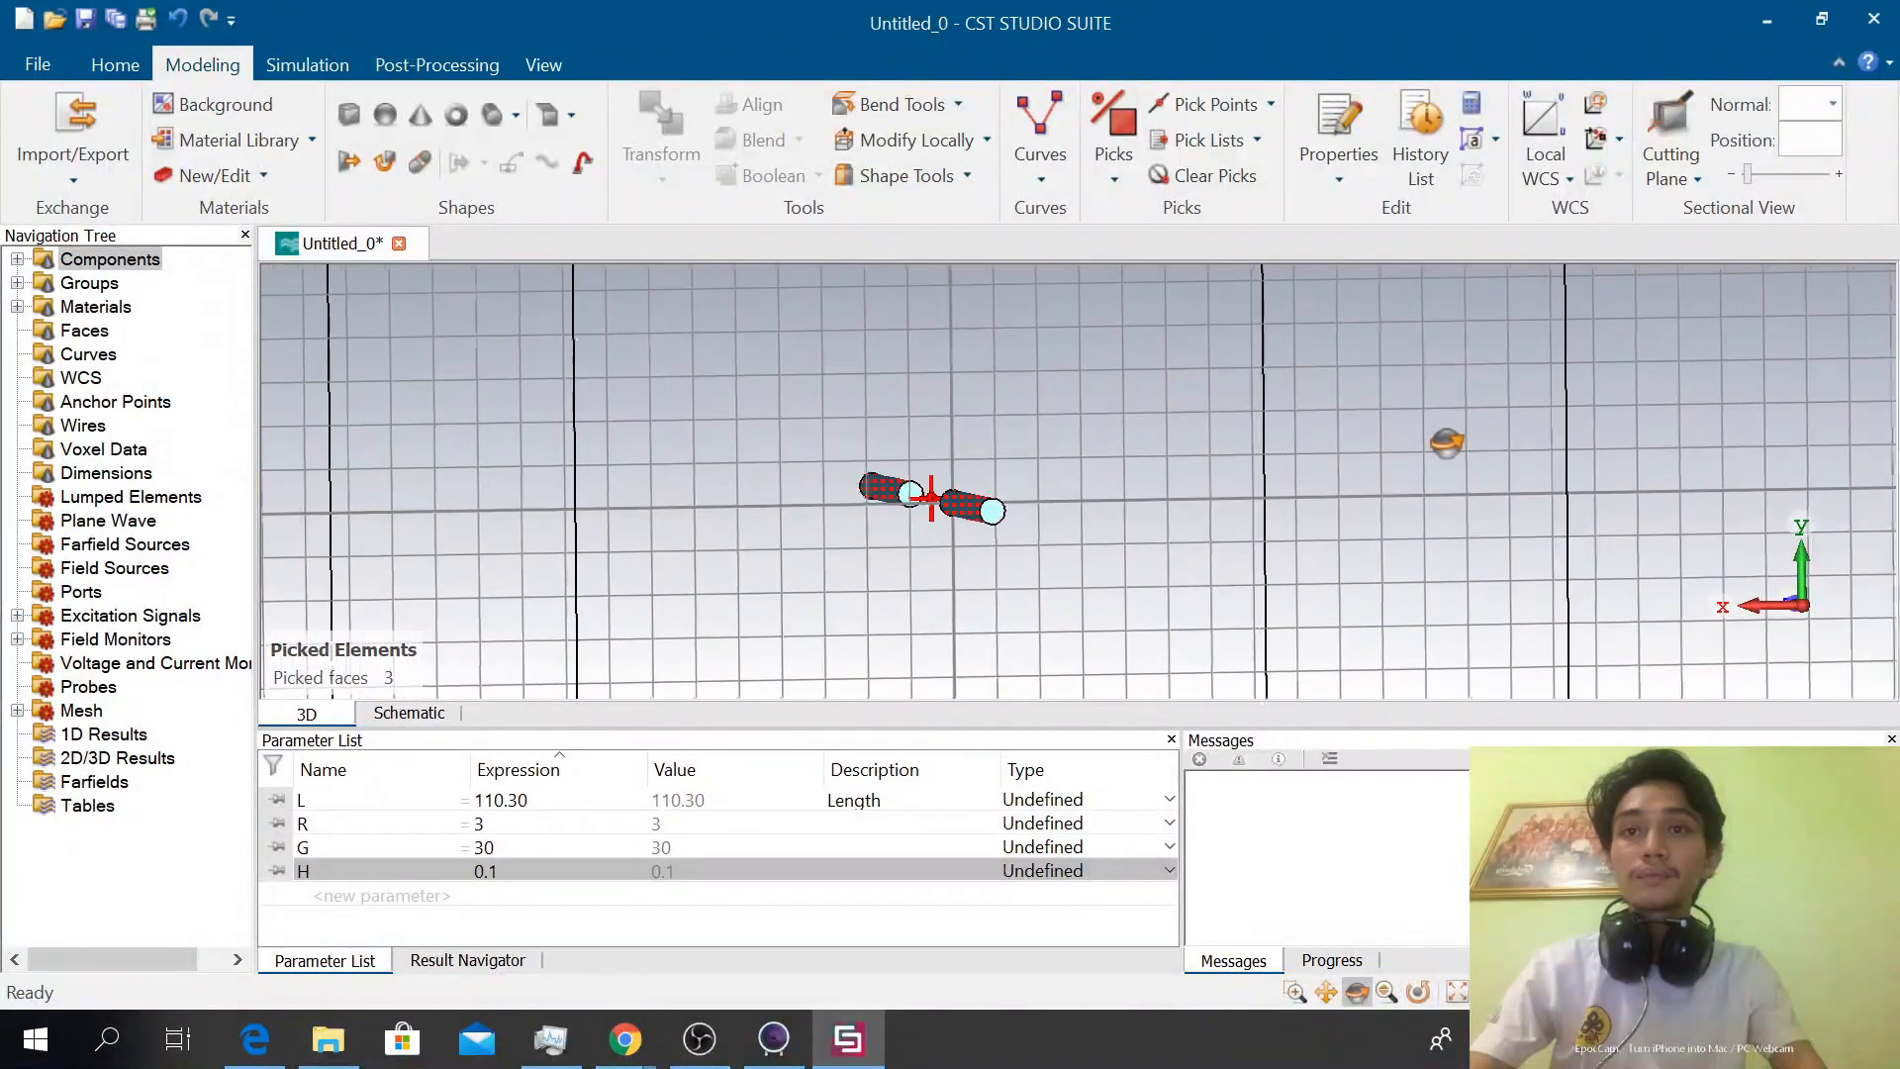
left_click(992, 513)
left_click_drag(991, 512, 988, 440)
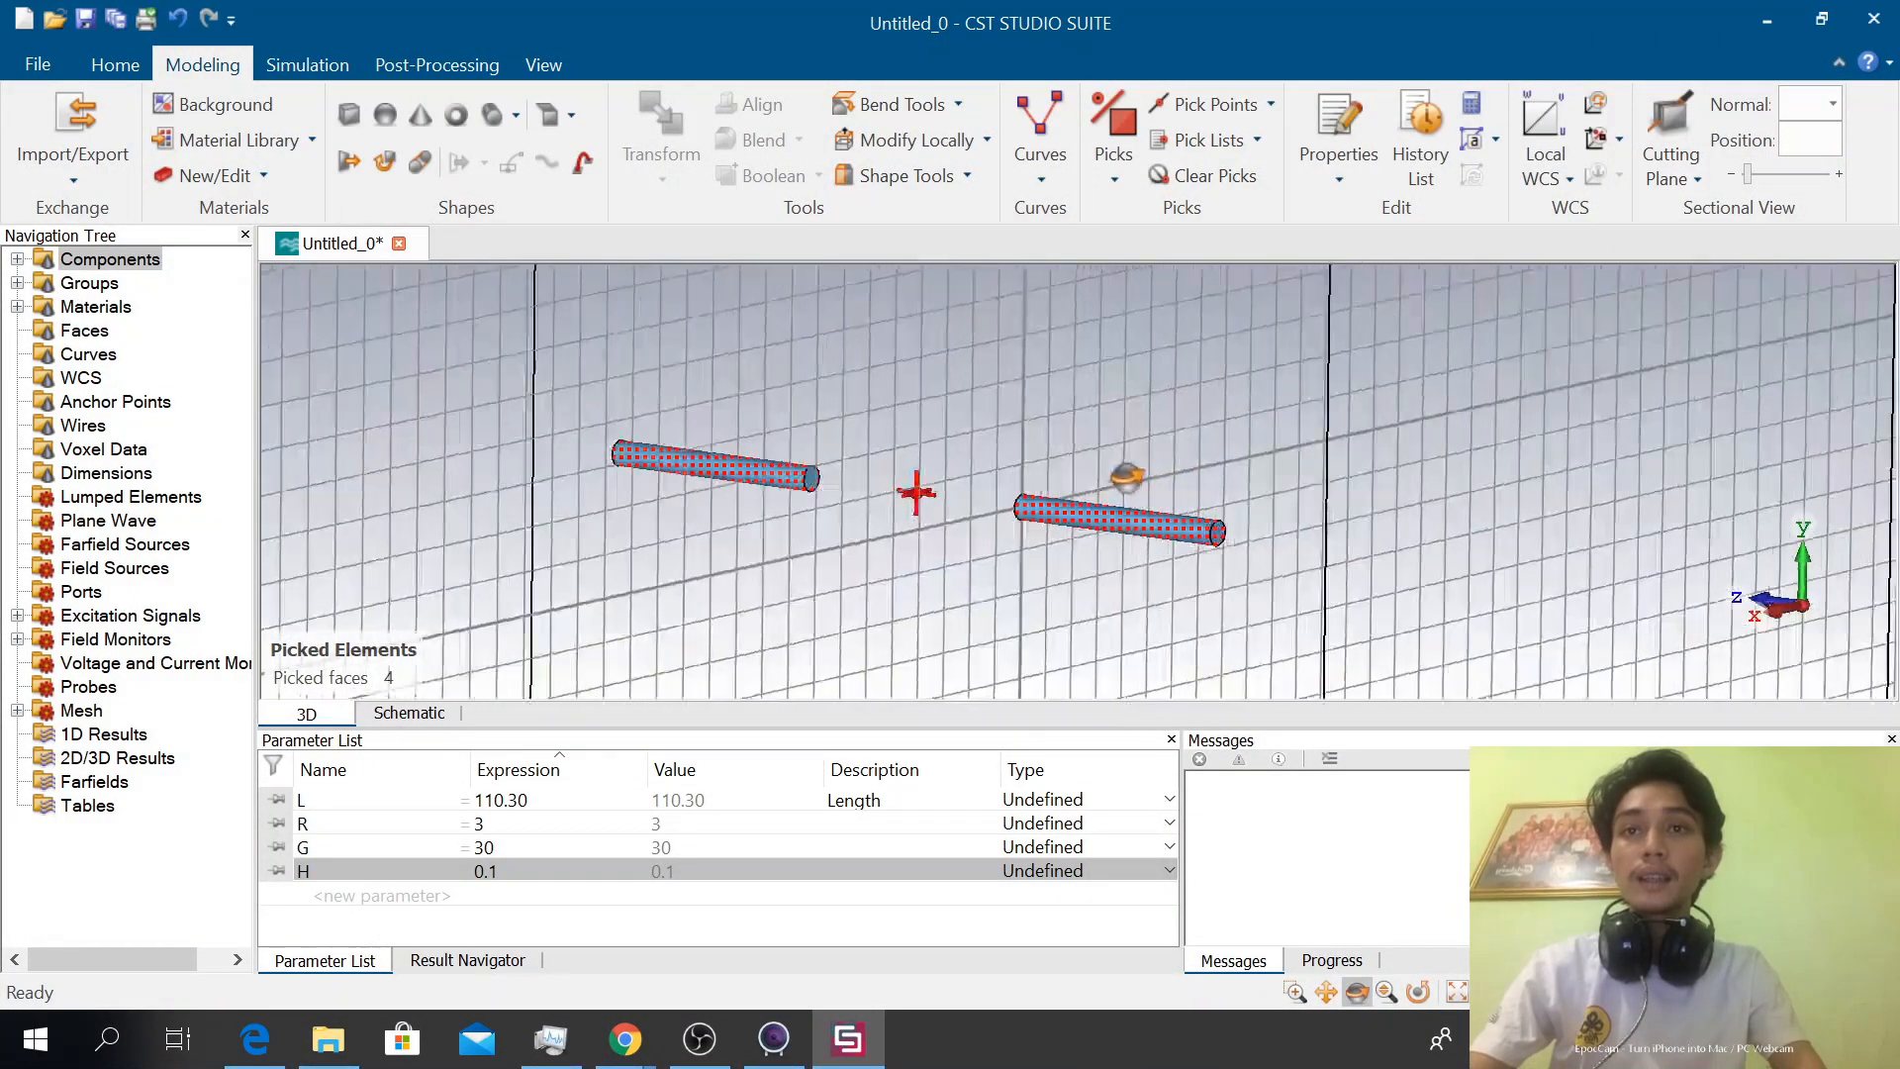
key("f")
left_click_drag(943, 413, 1360, 431)
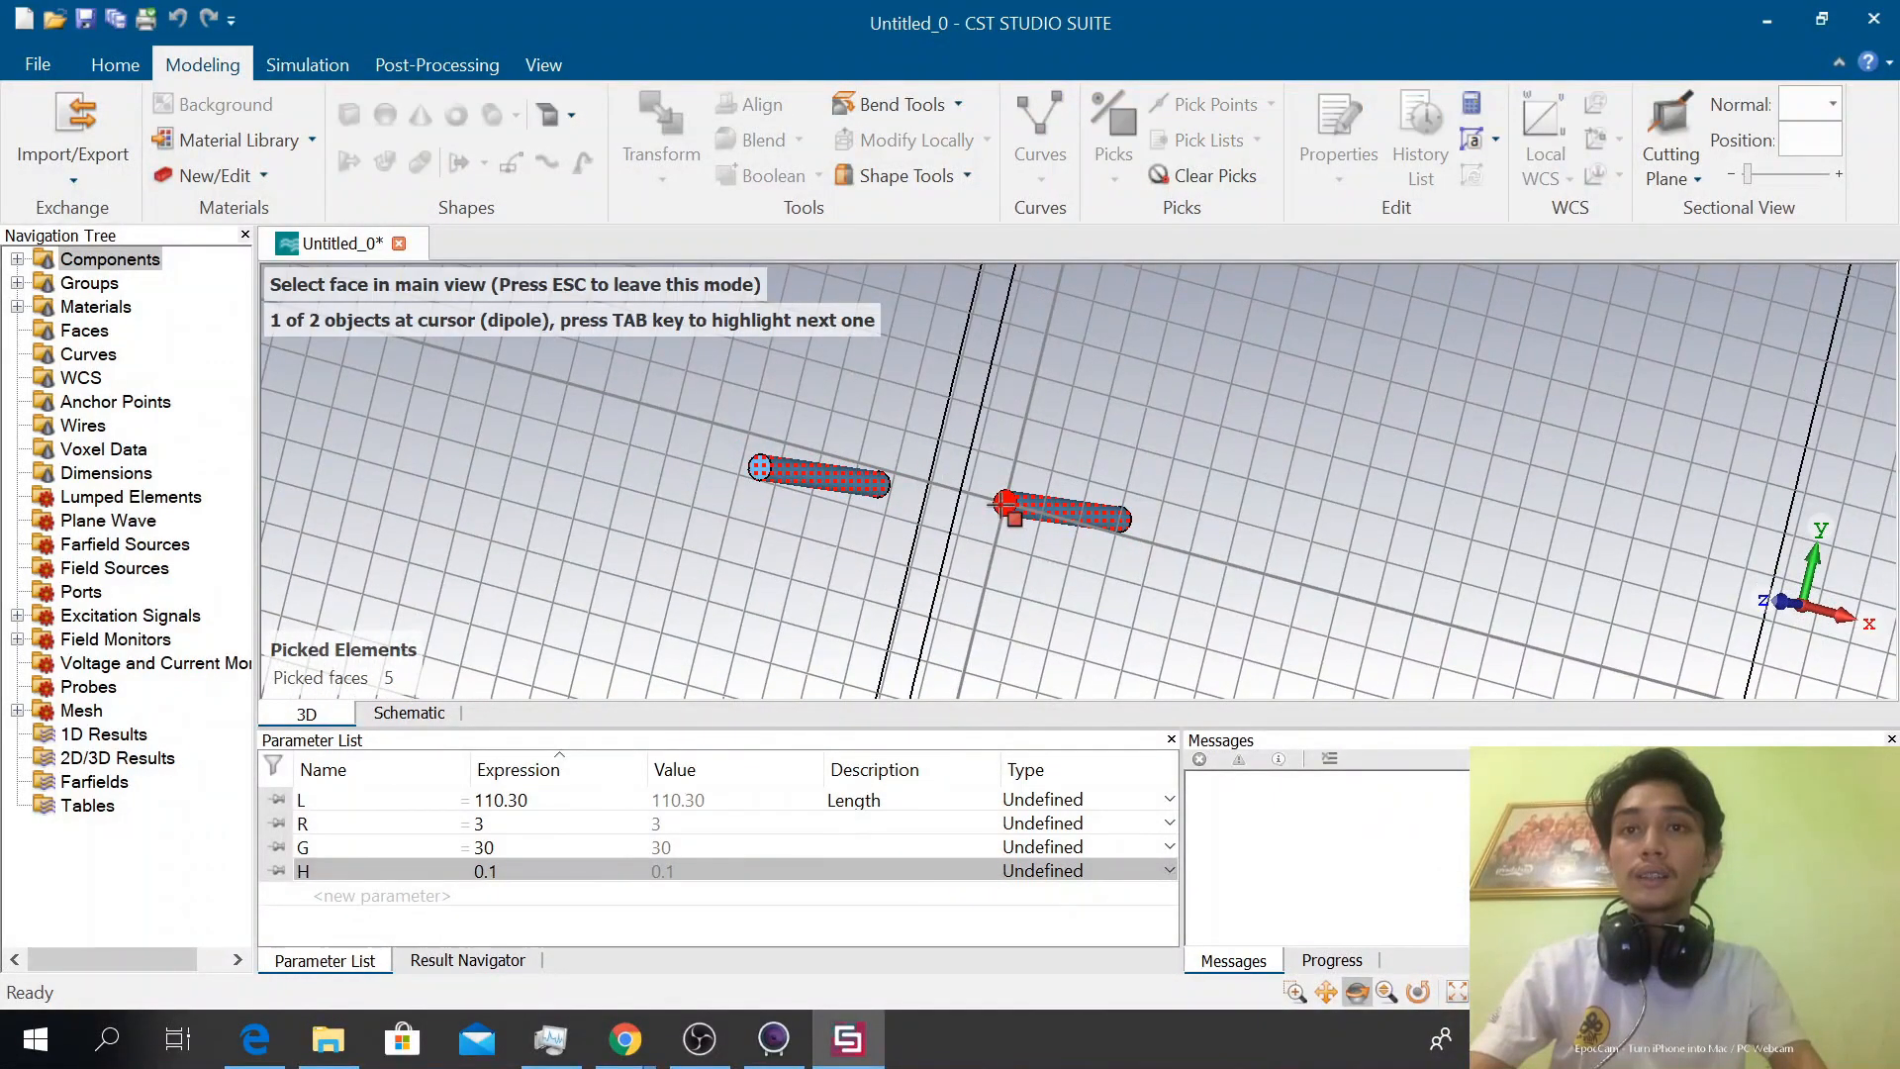
left_click(1005, 505)
Set up an Extrude Face on the picked faces with the name lapisan Al and height H
left_click_drag(1111, 406, 1359, 472)
left_click_drag(1123, 438, 866, 420)
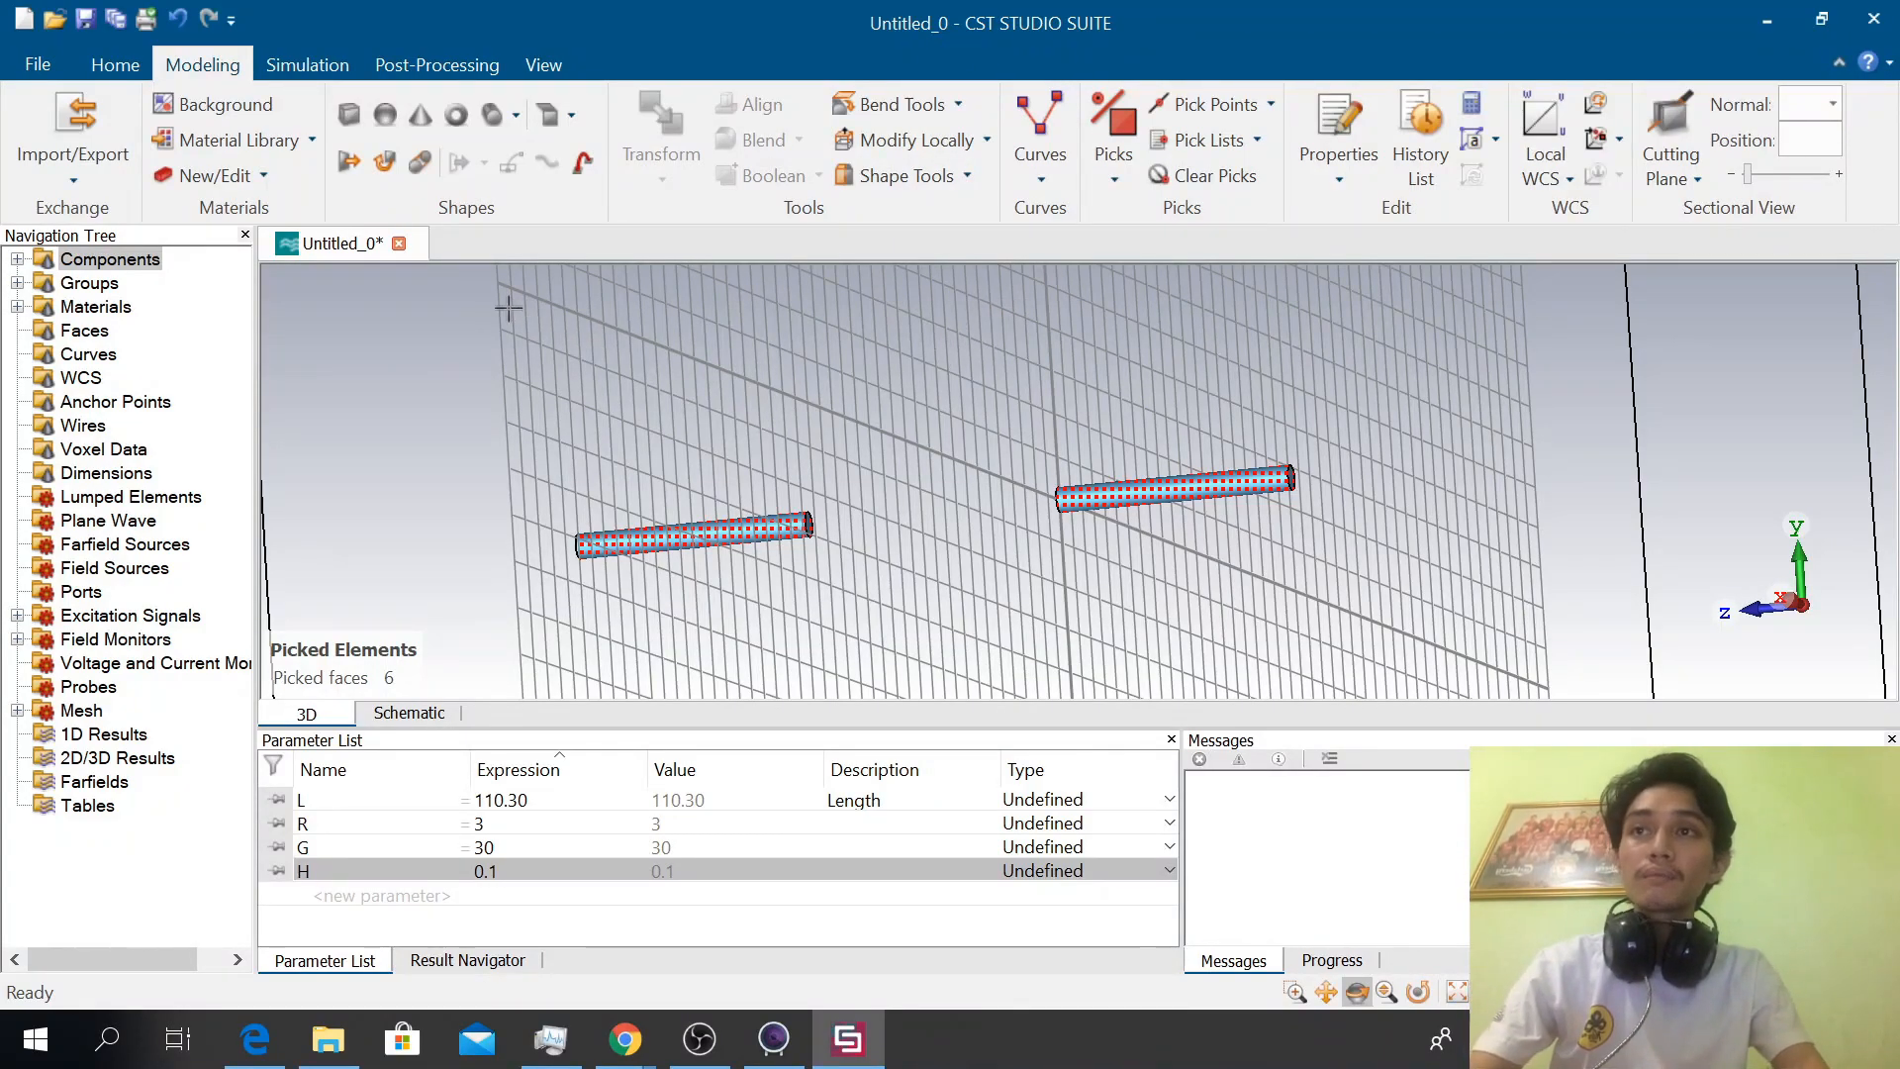
left_click(349, 162)
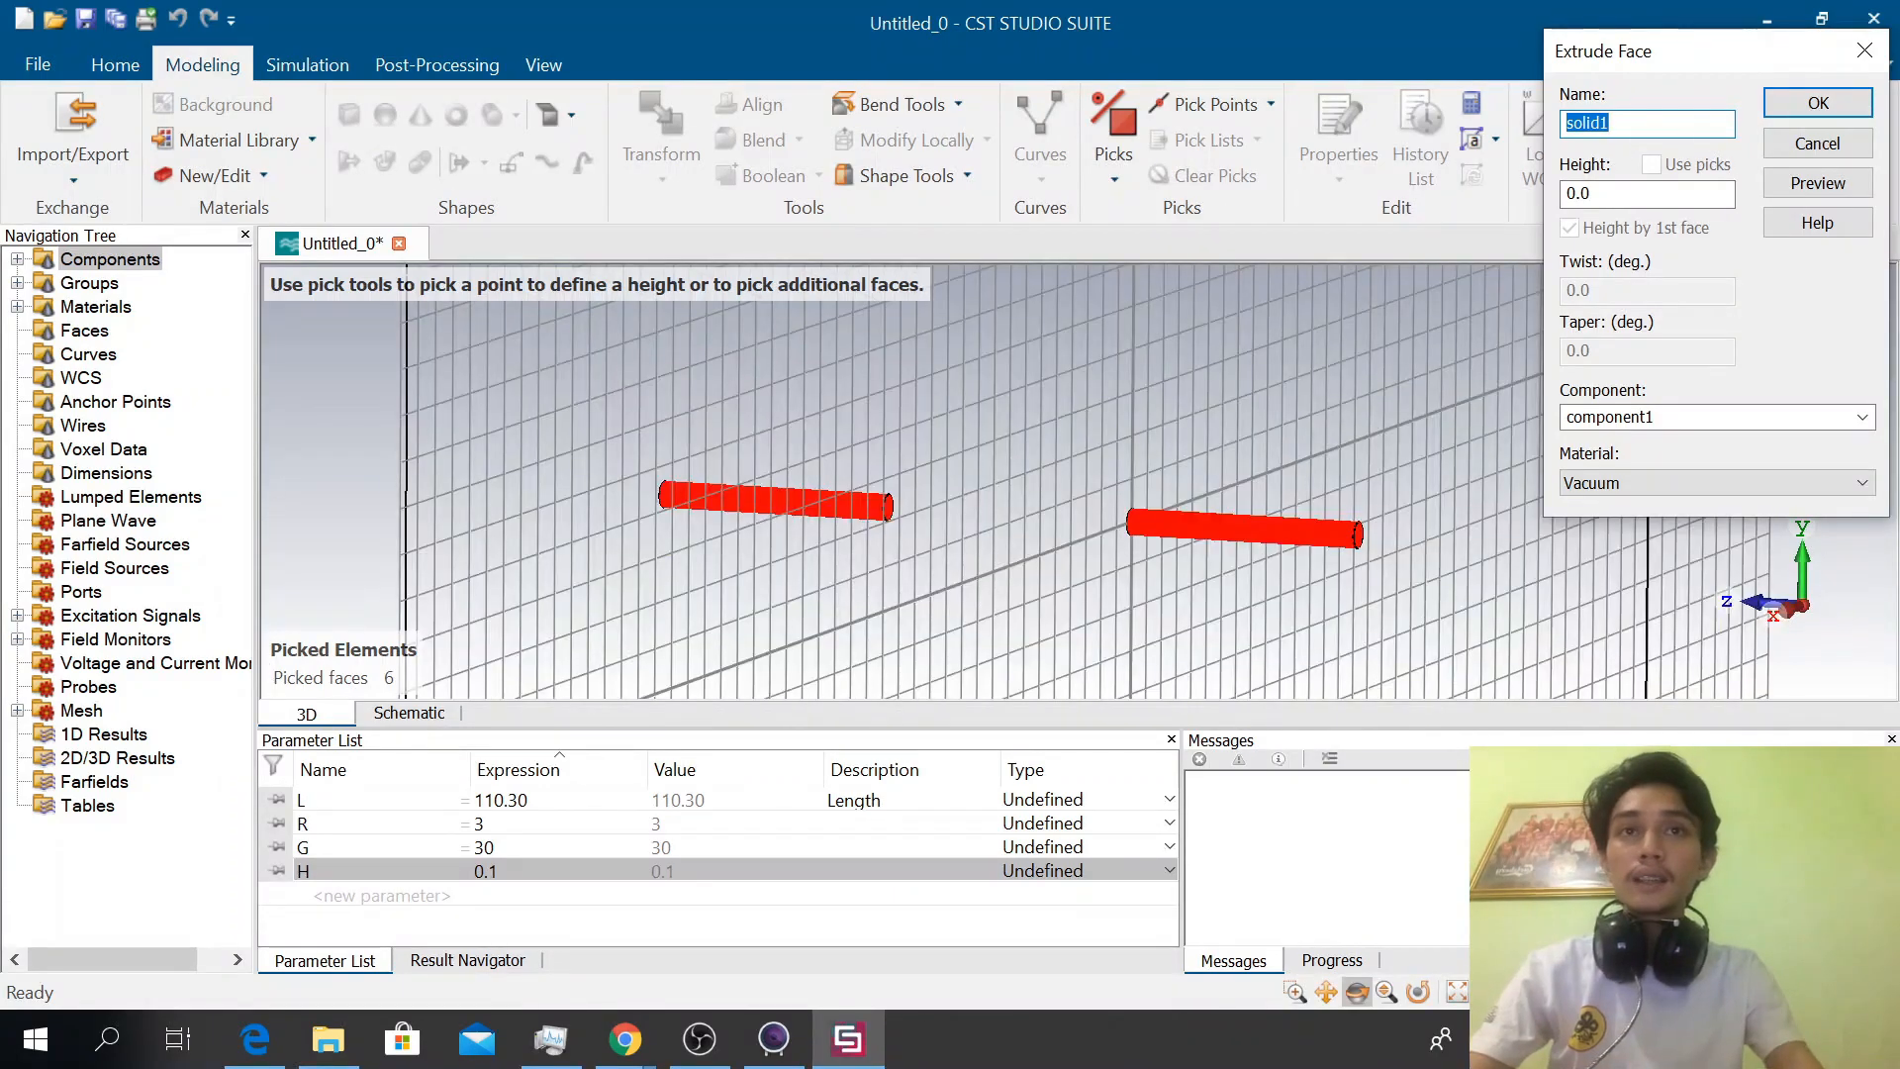
type("lapisan Al")
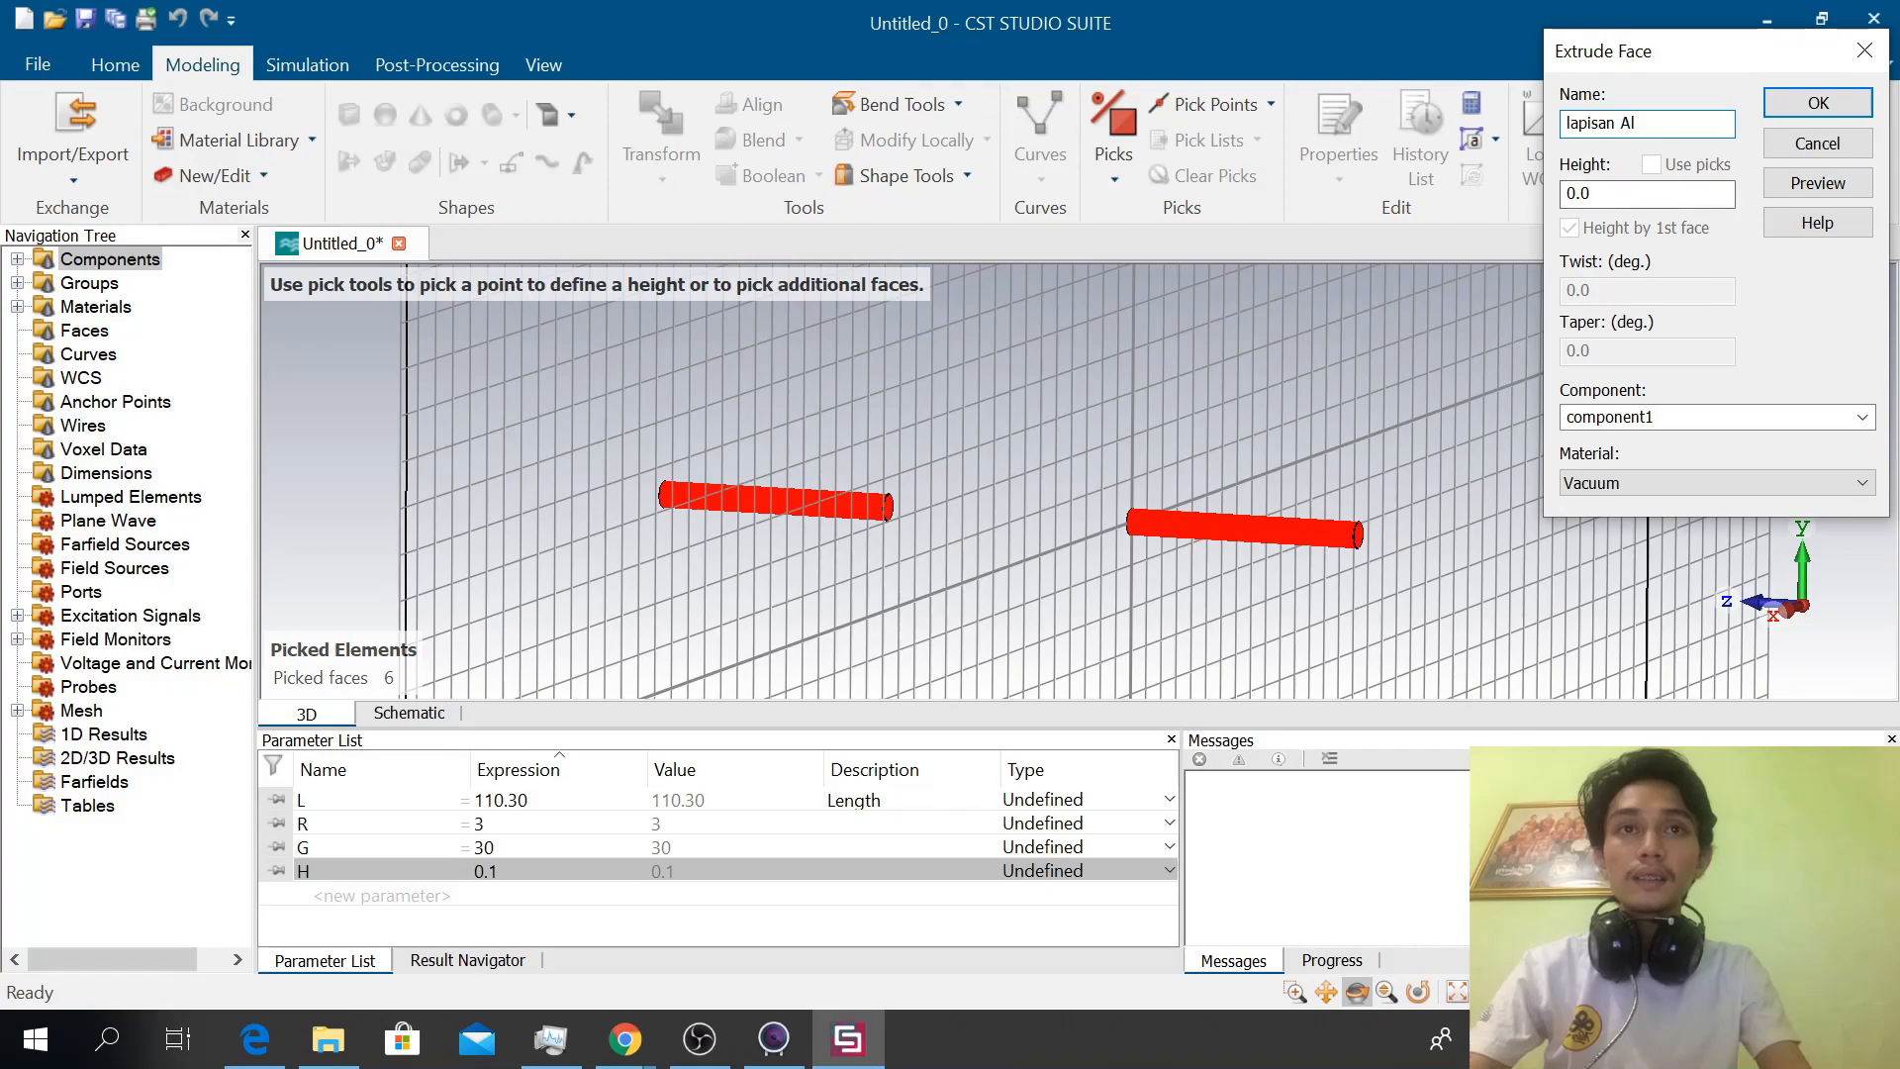
double_click(1607, 198)
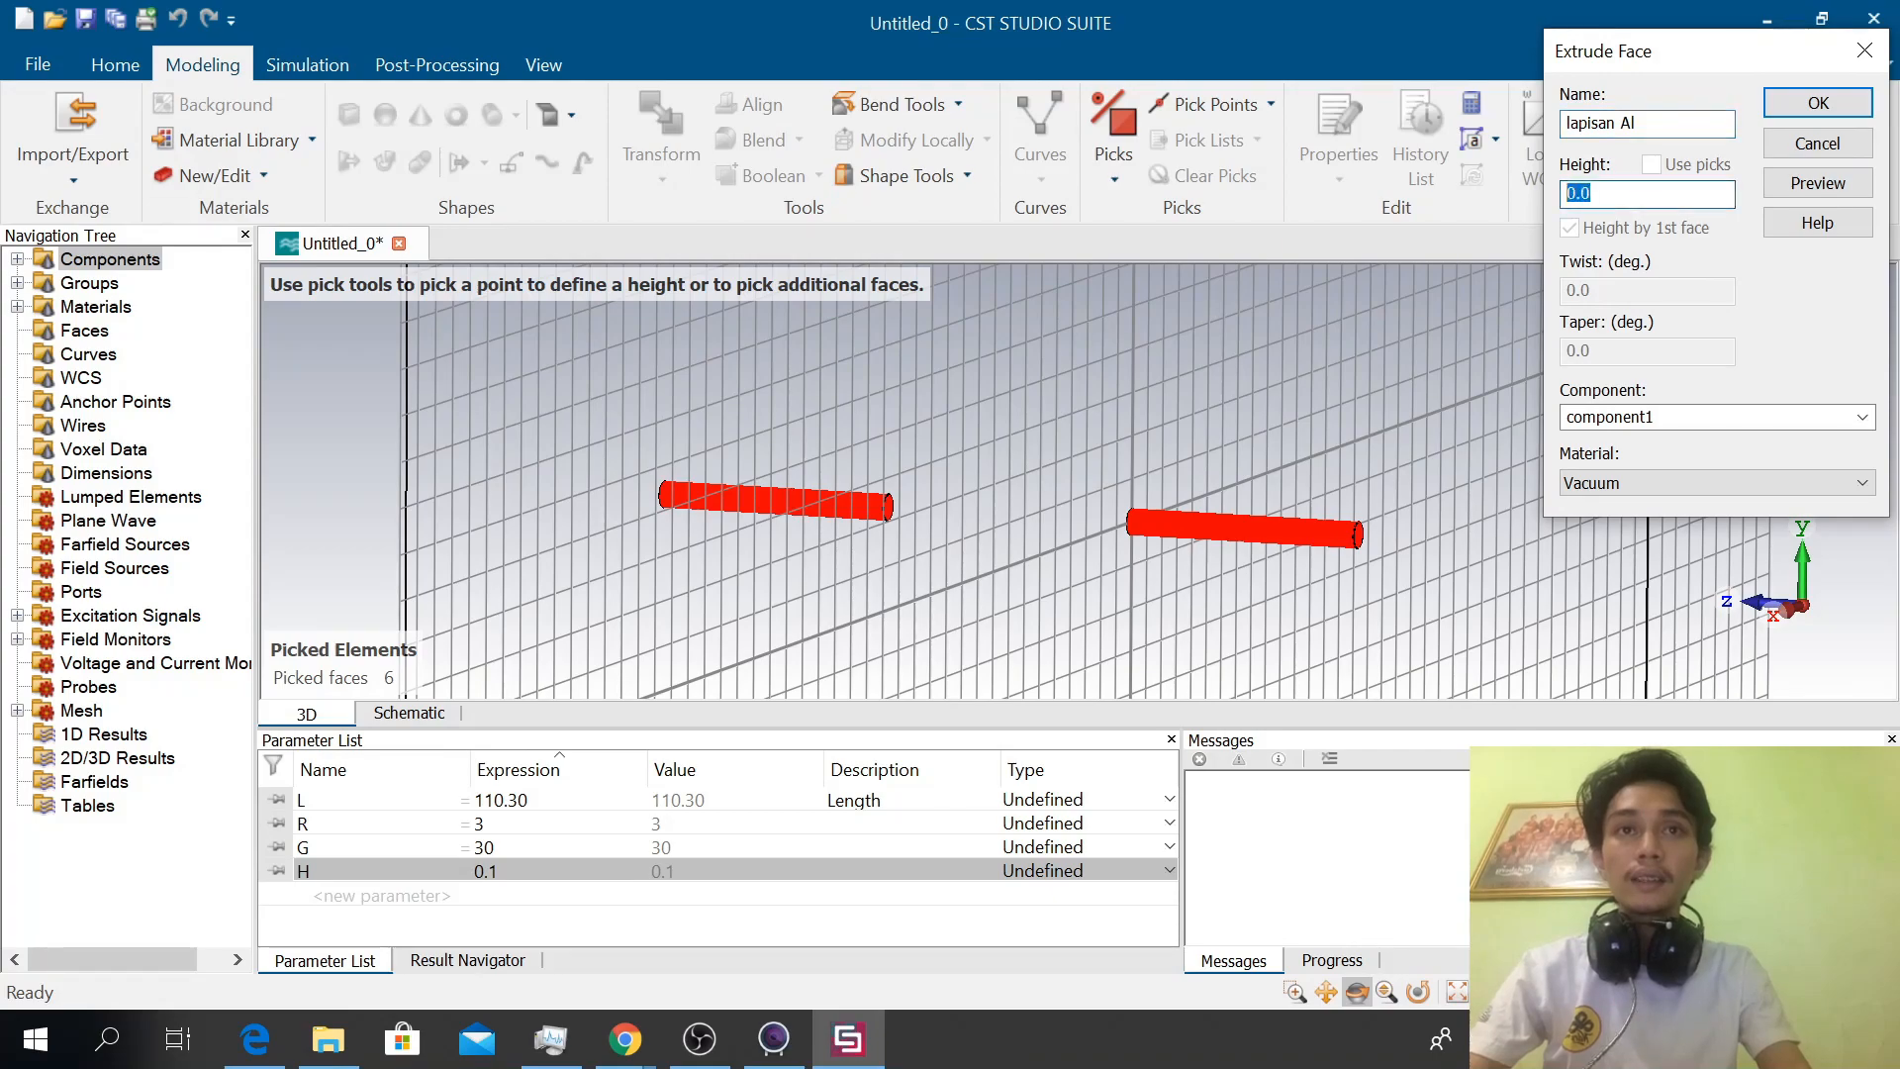
type("H")
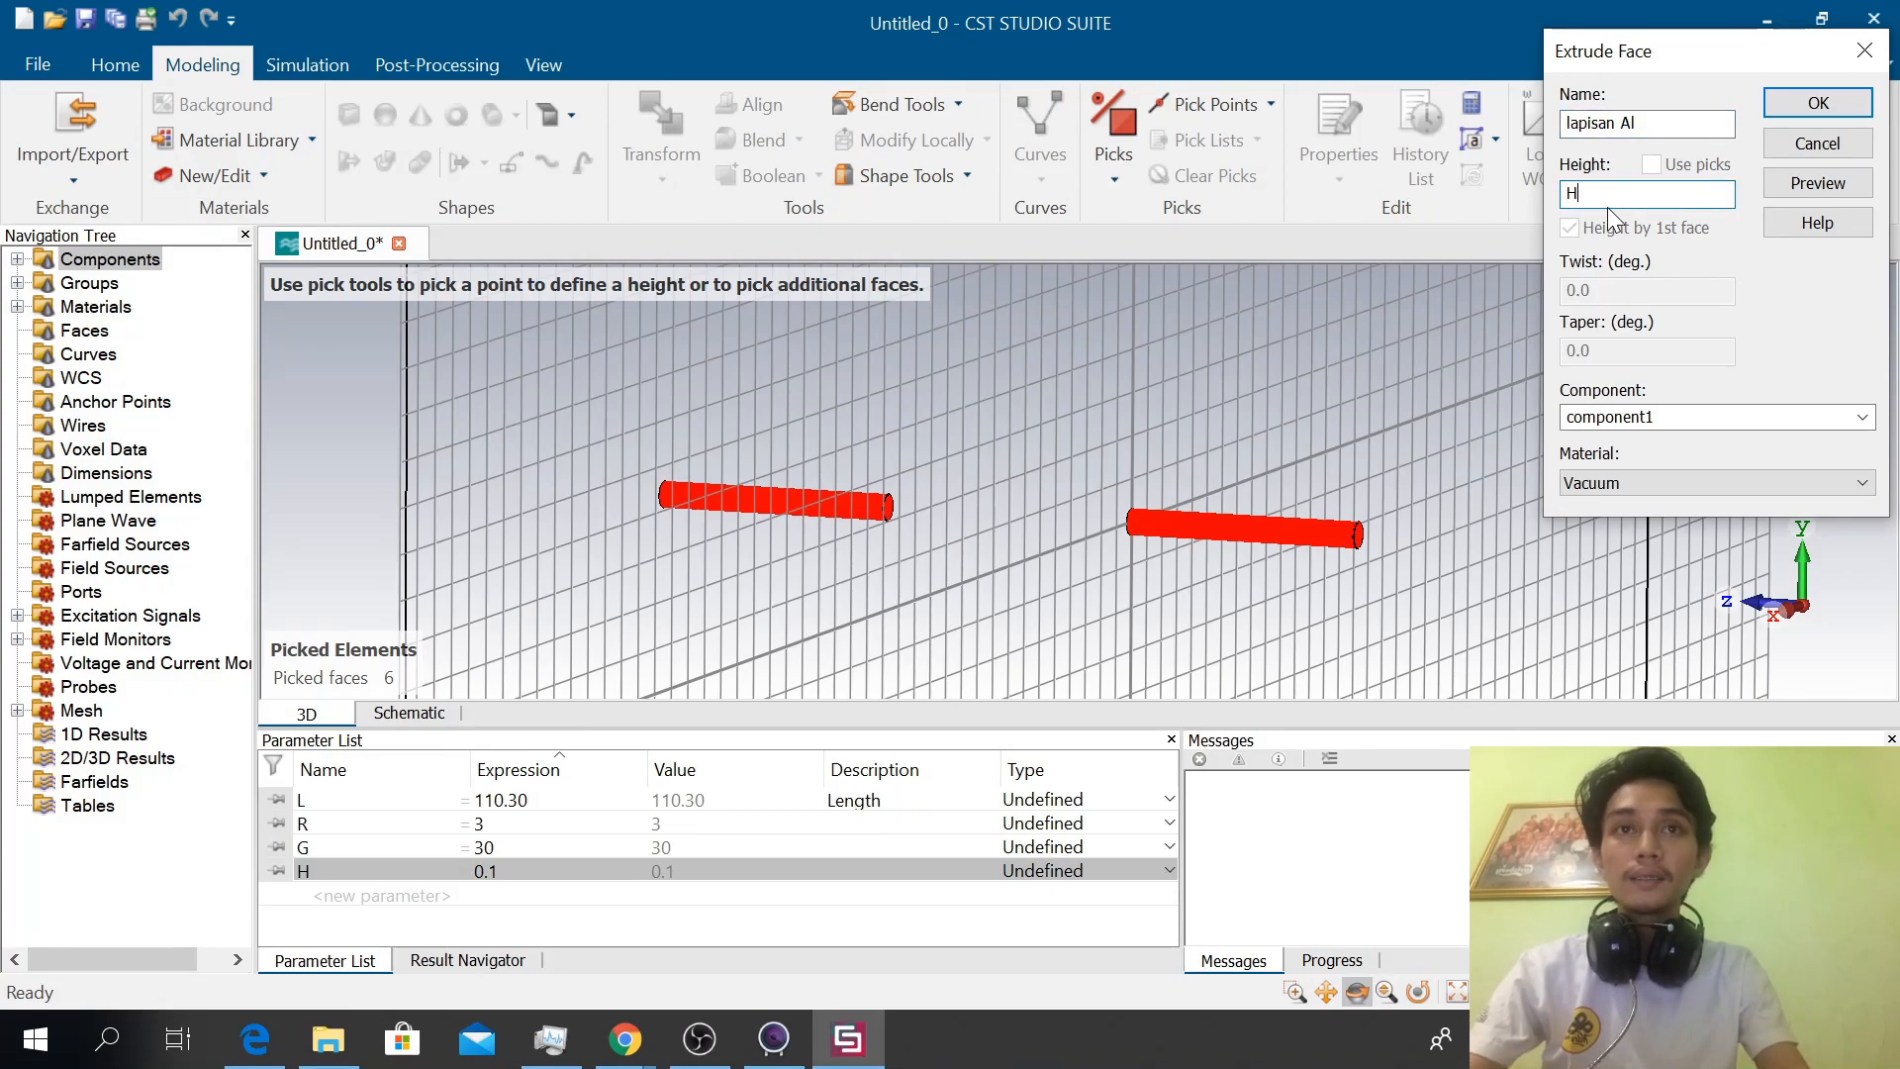
Load Aluminum from the material library as the material of the extruded layer
left_click(1617, 484)
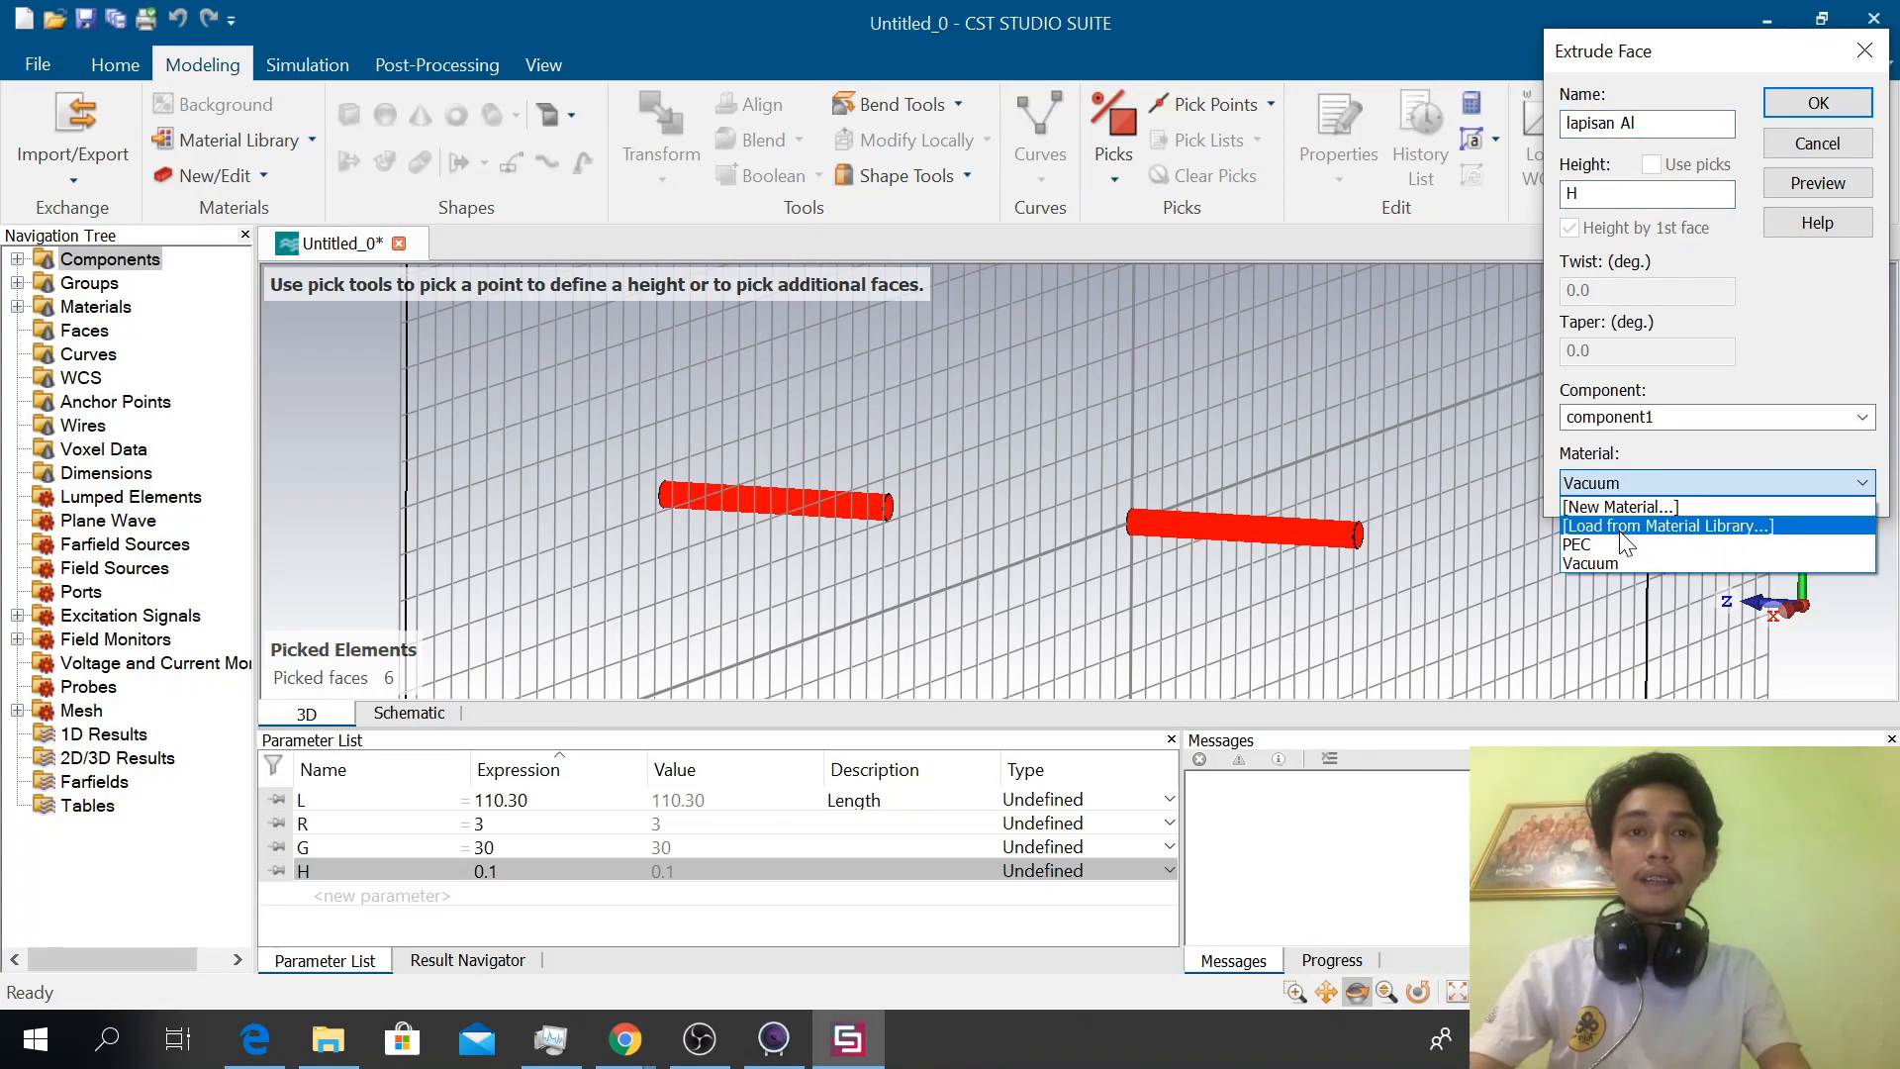
left_click(1622, 529)
left_click(1222, 326)
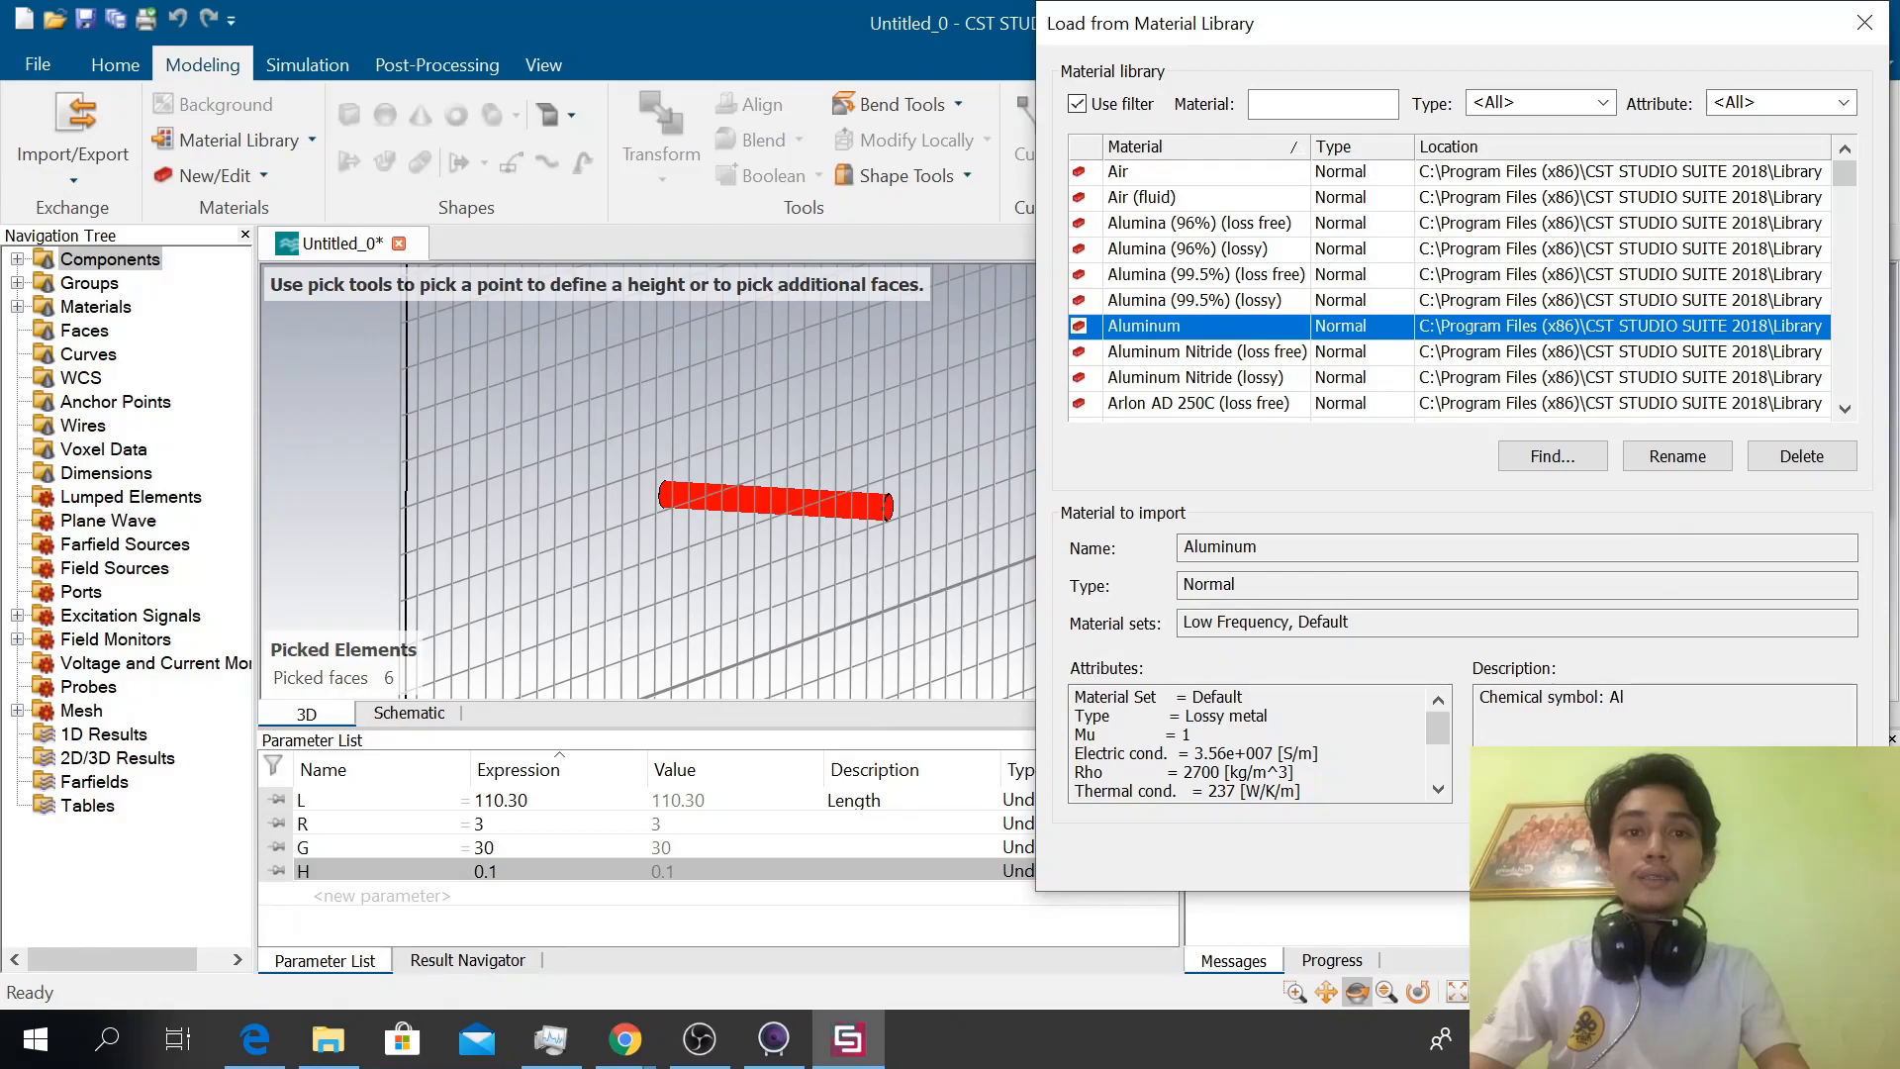
key("Return")
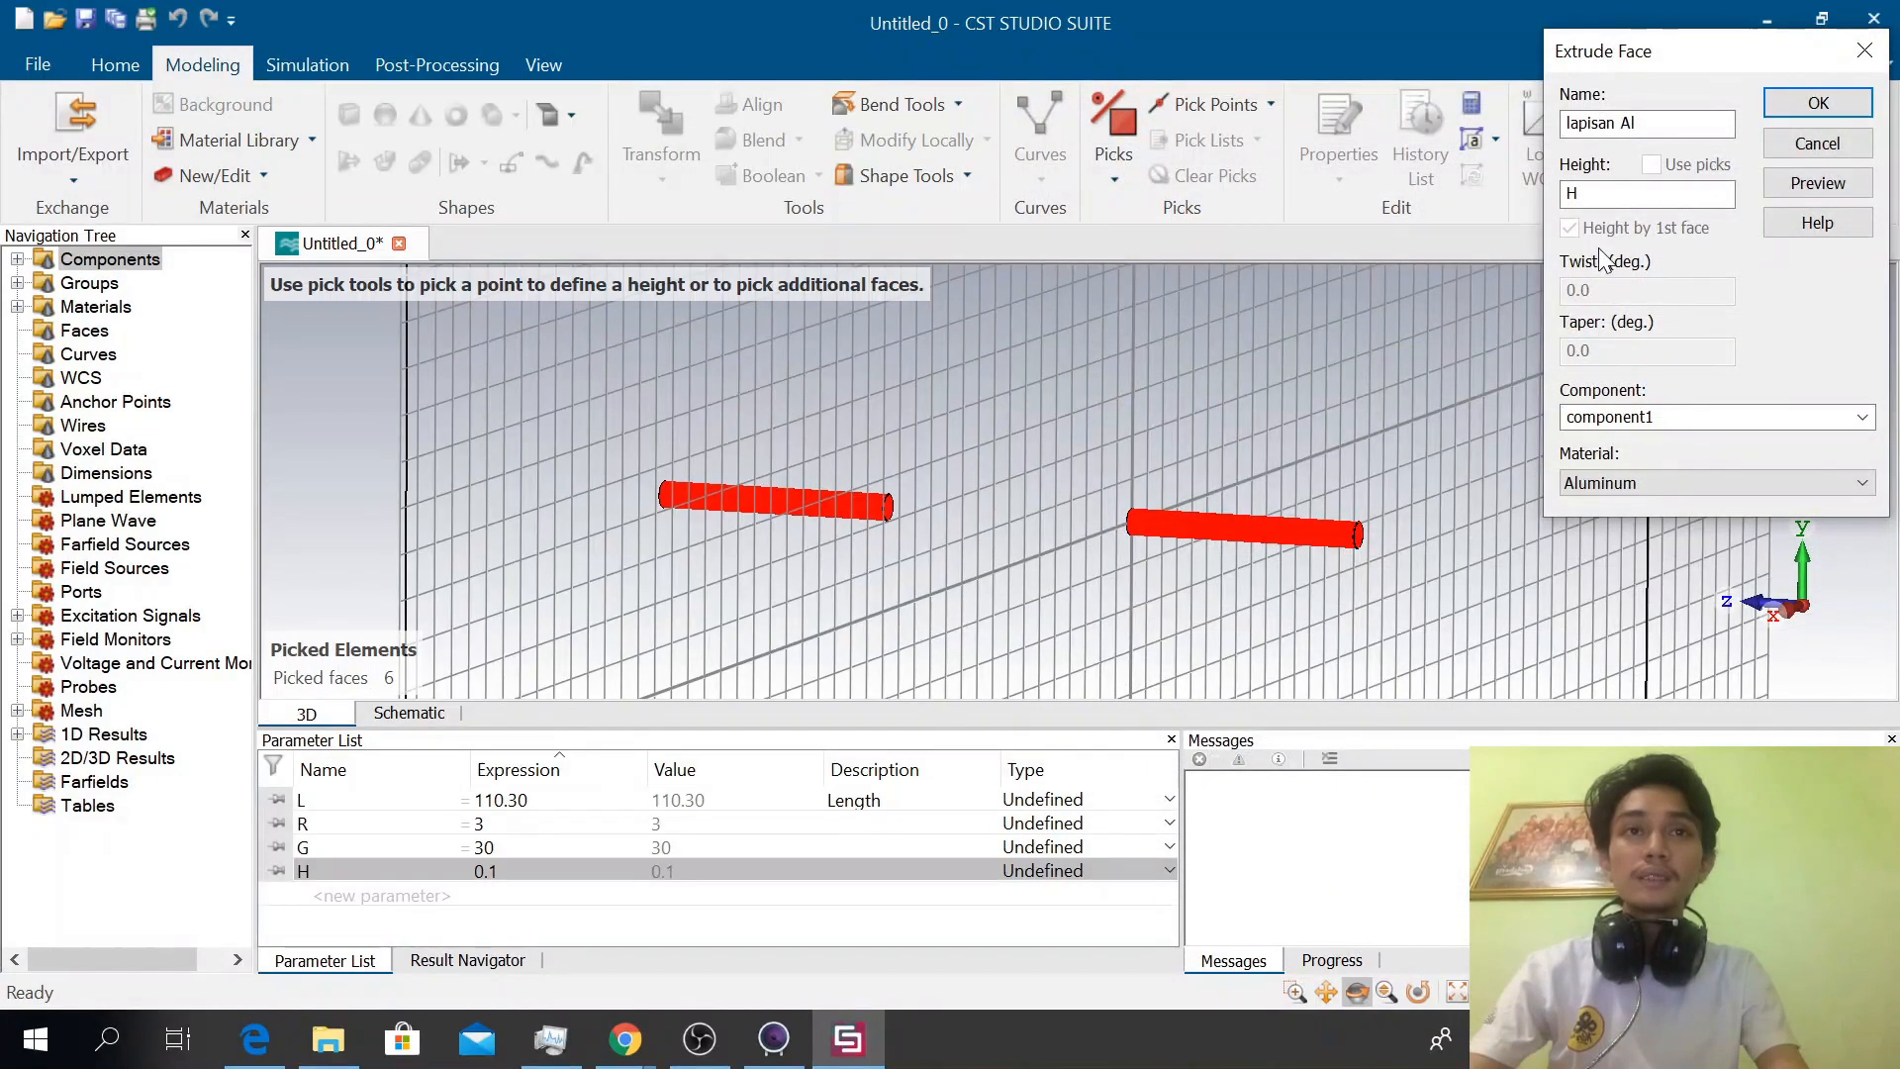
Rename the extruded layer to lapisan Alu and create it
left_click(1817, 103)
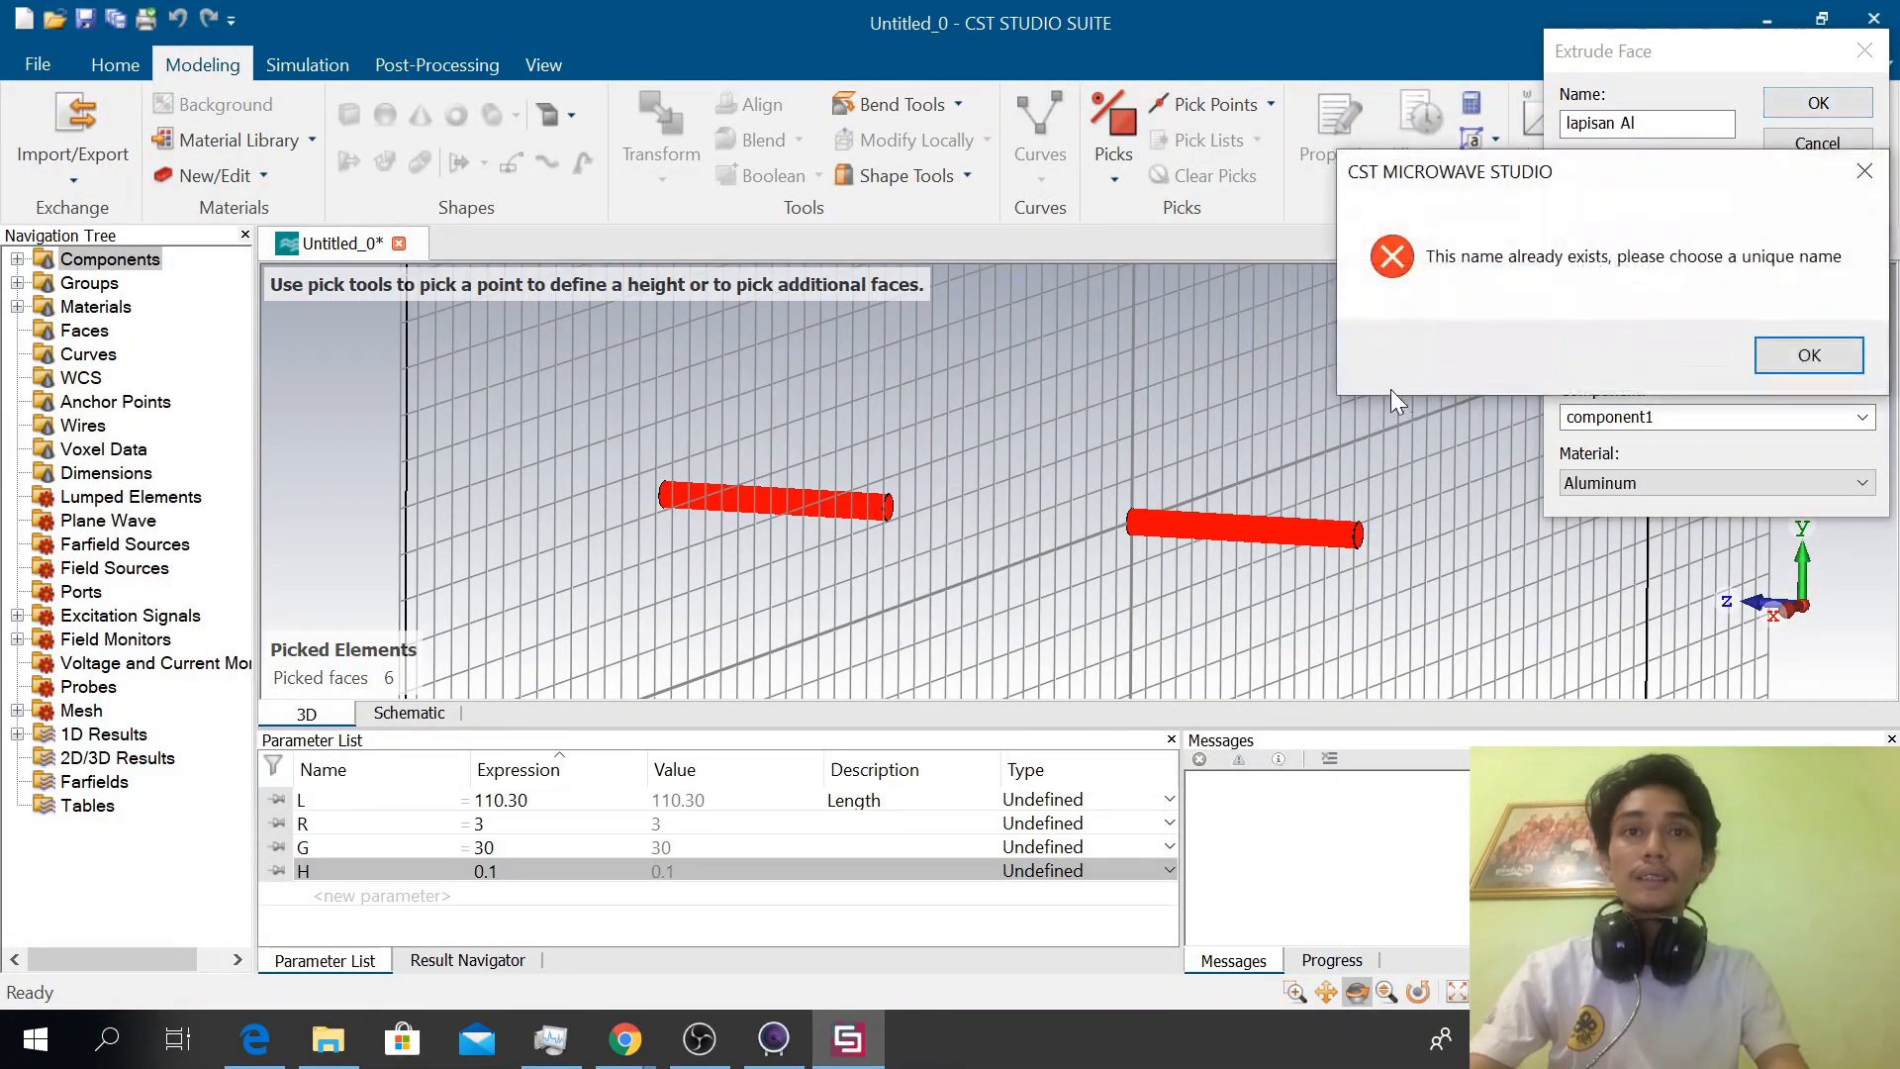
left_click(1777, 365)
left_click(1672, 123)
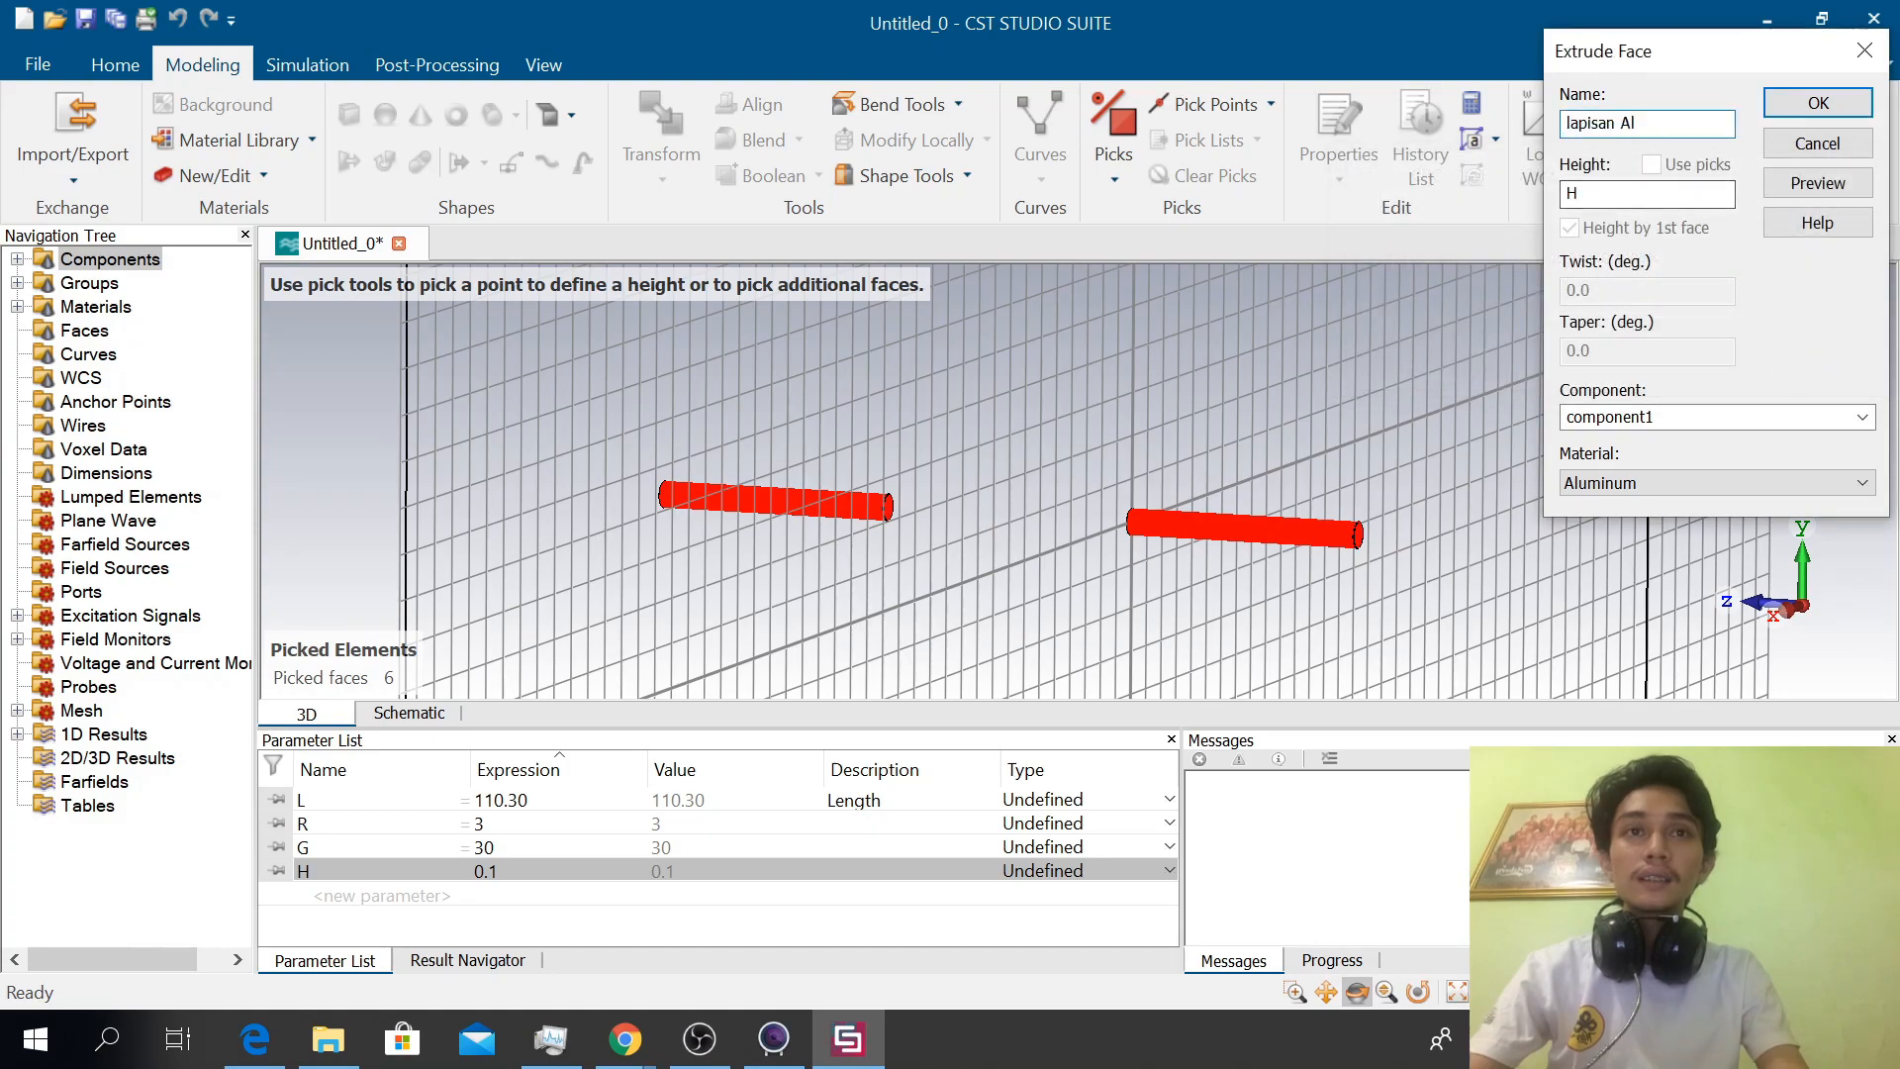
key("BackSpace")
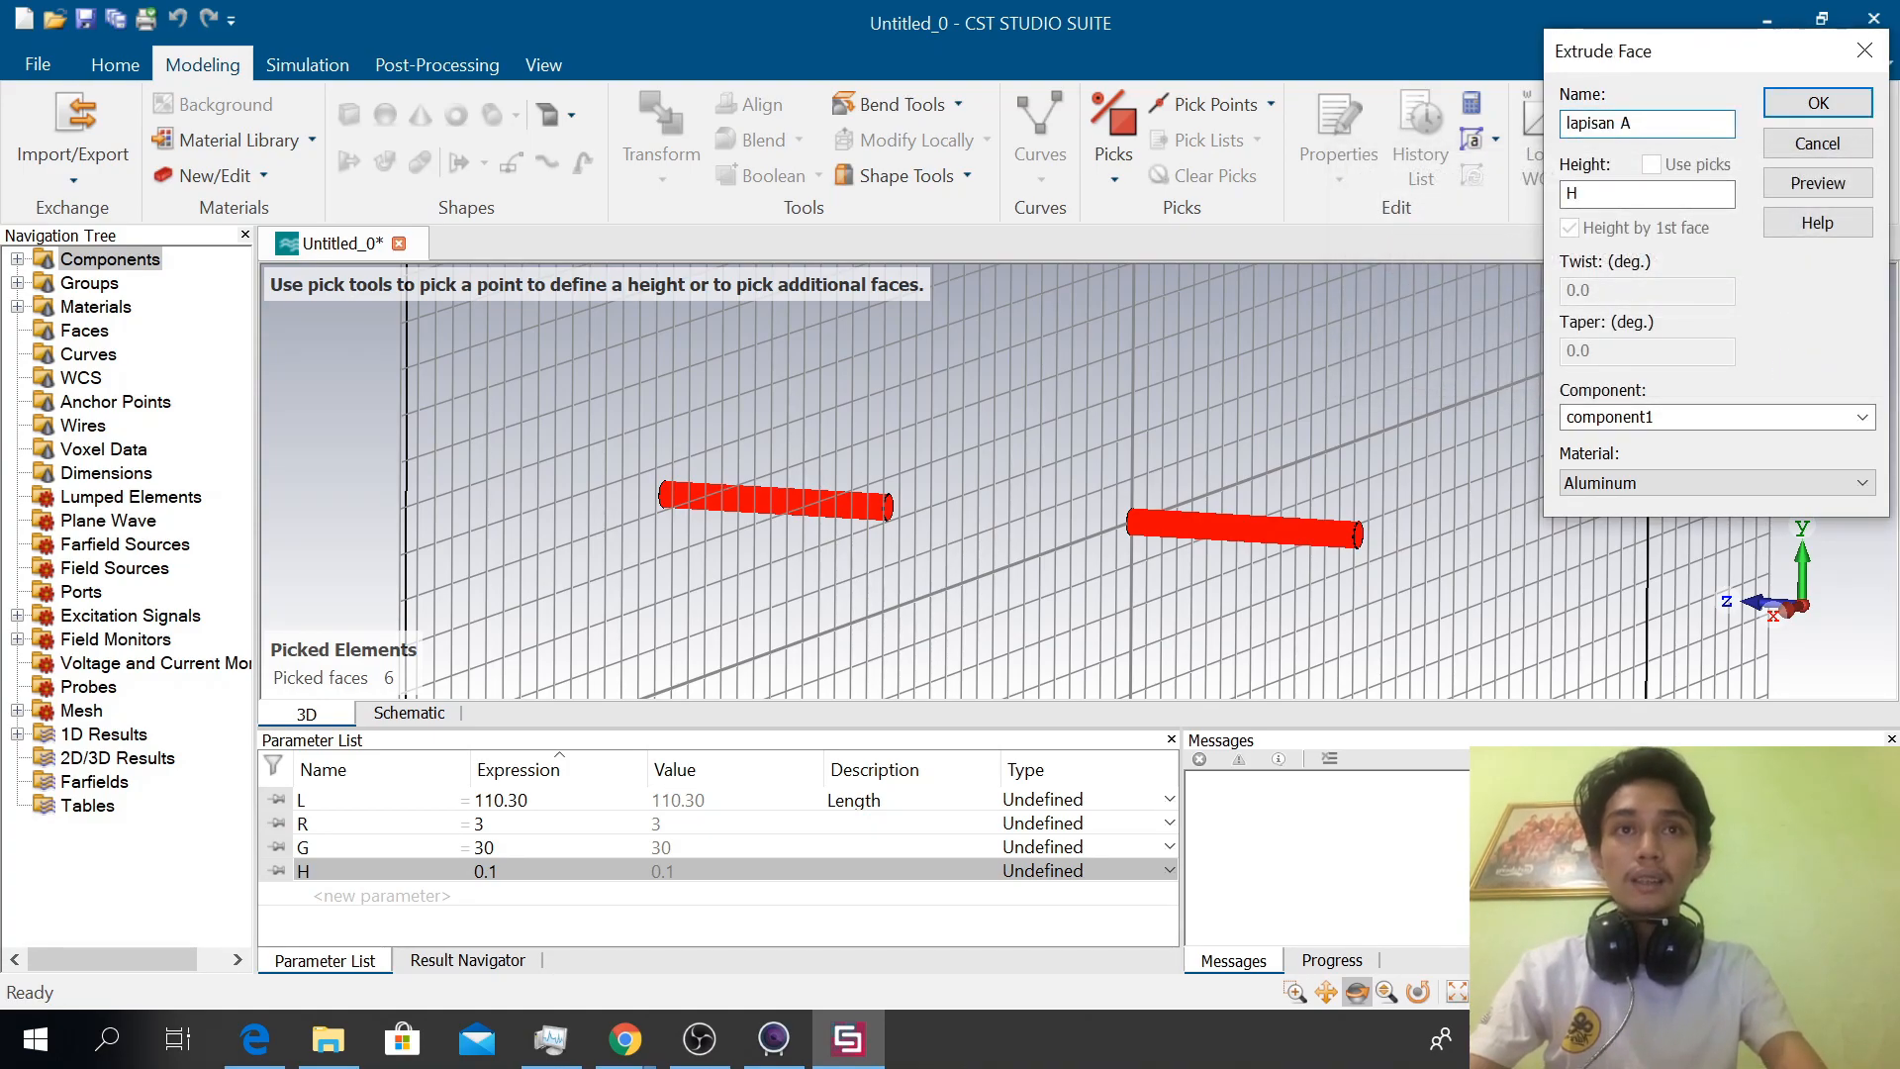
type("lu")
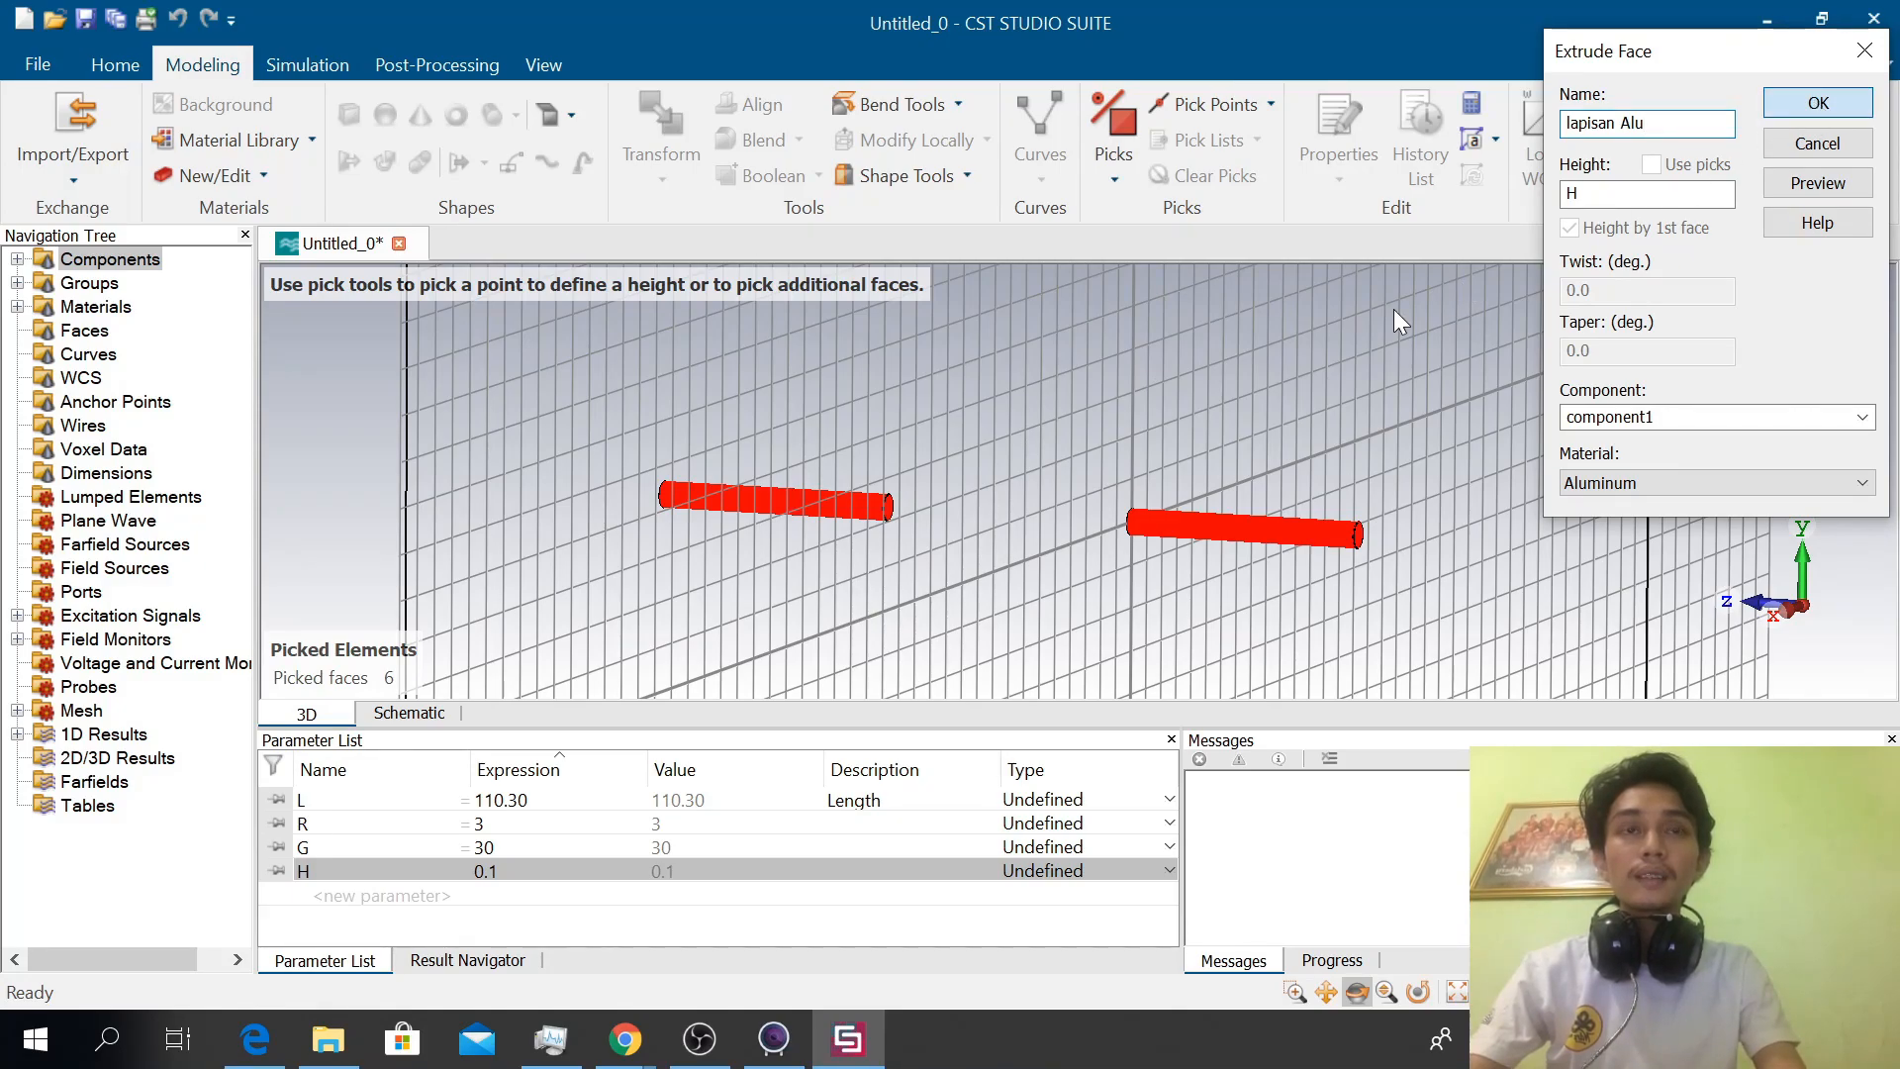
key("Return")
Pick the circle centers of the two facing inner ends of the dipole arms
left_click_drag(1395, 310, 1020, 440)
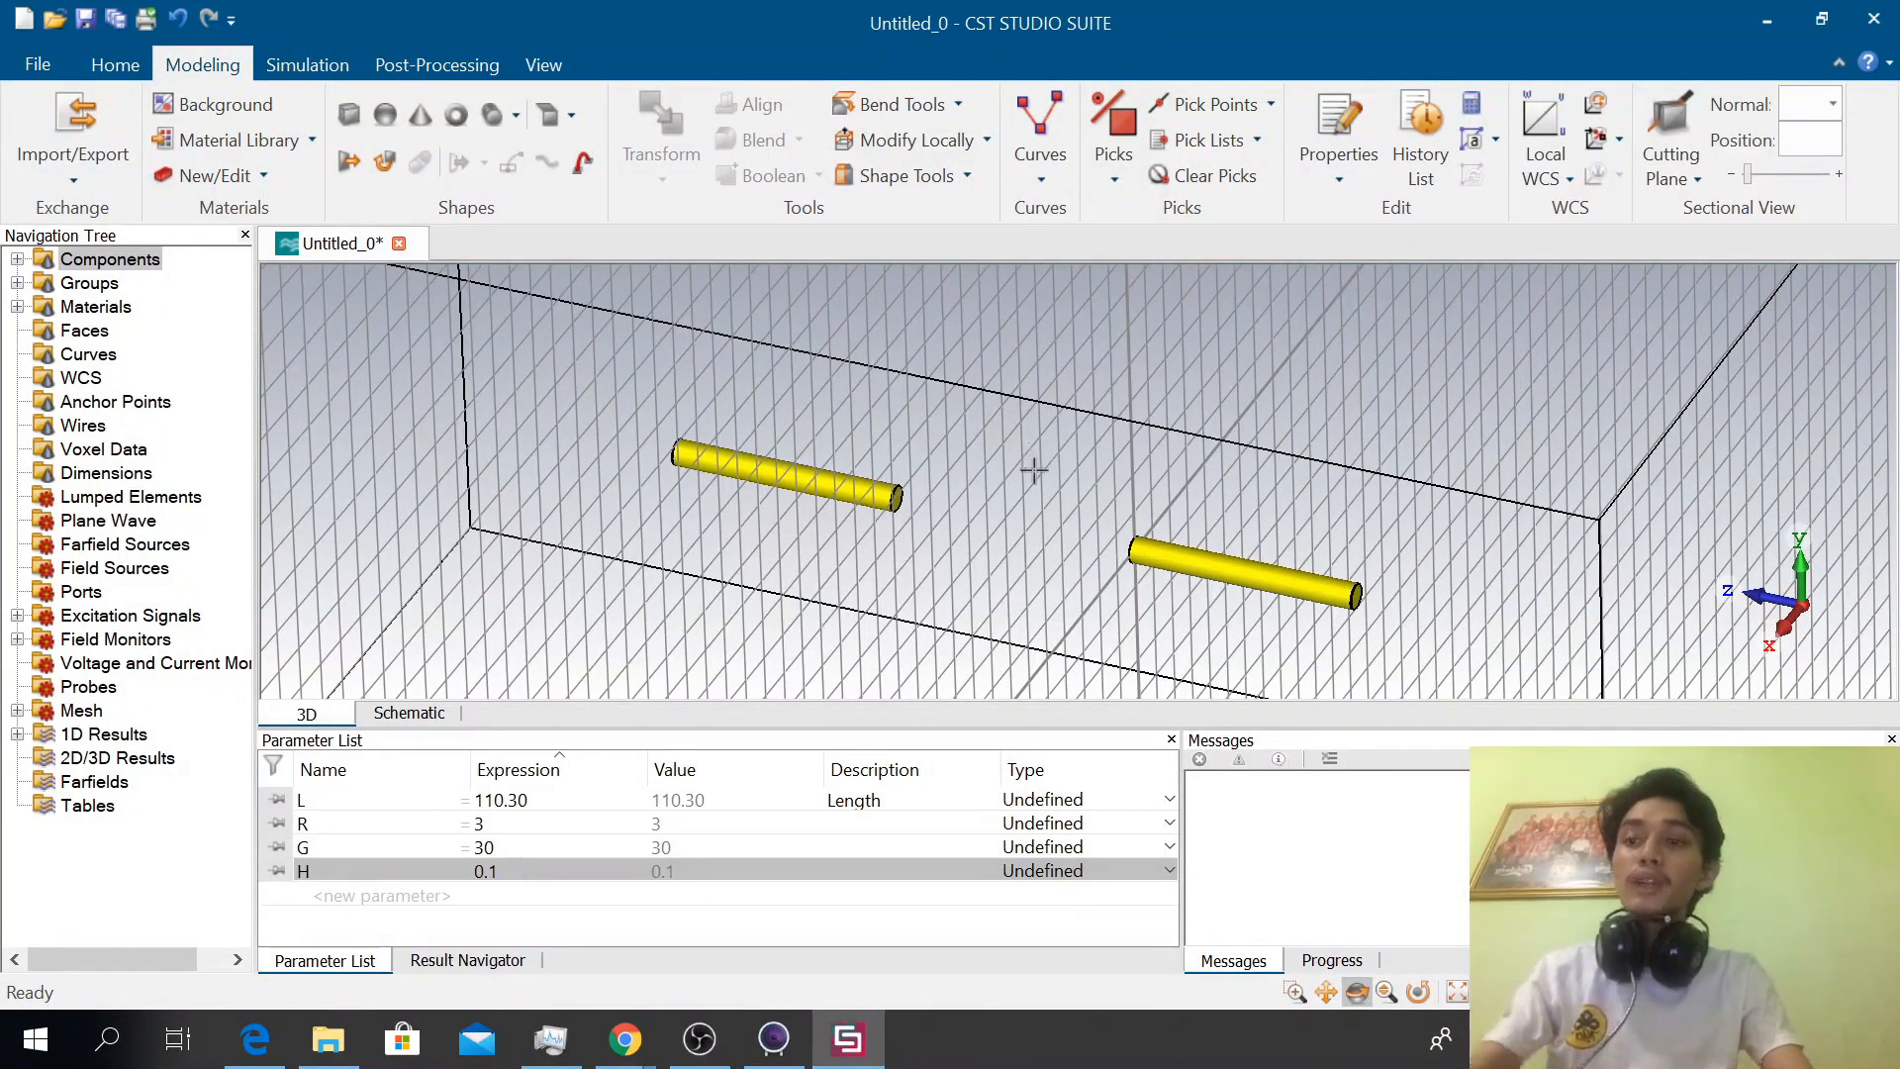
scroll(1036, 478, "up", 2)
left_click_drag(1557, 514, 1642, 408)
left_click_drag(1267, 437, 1070, 420)
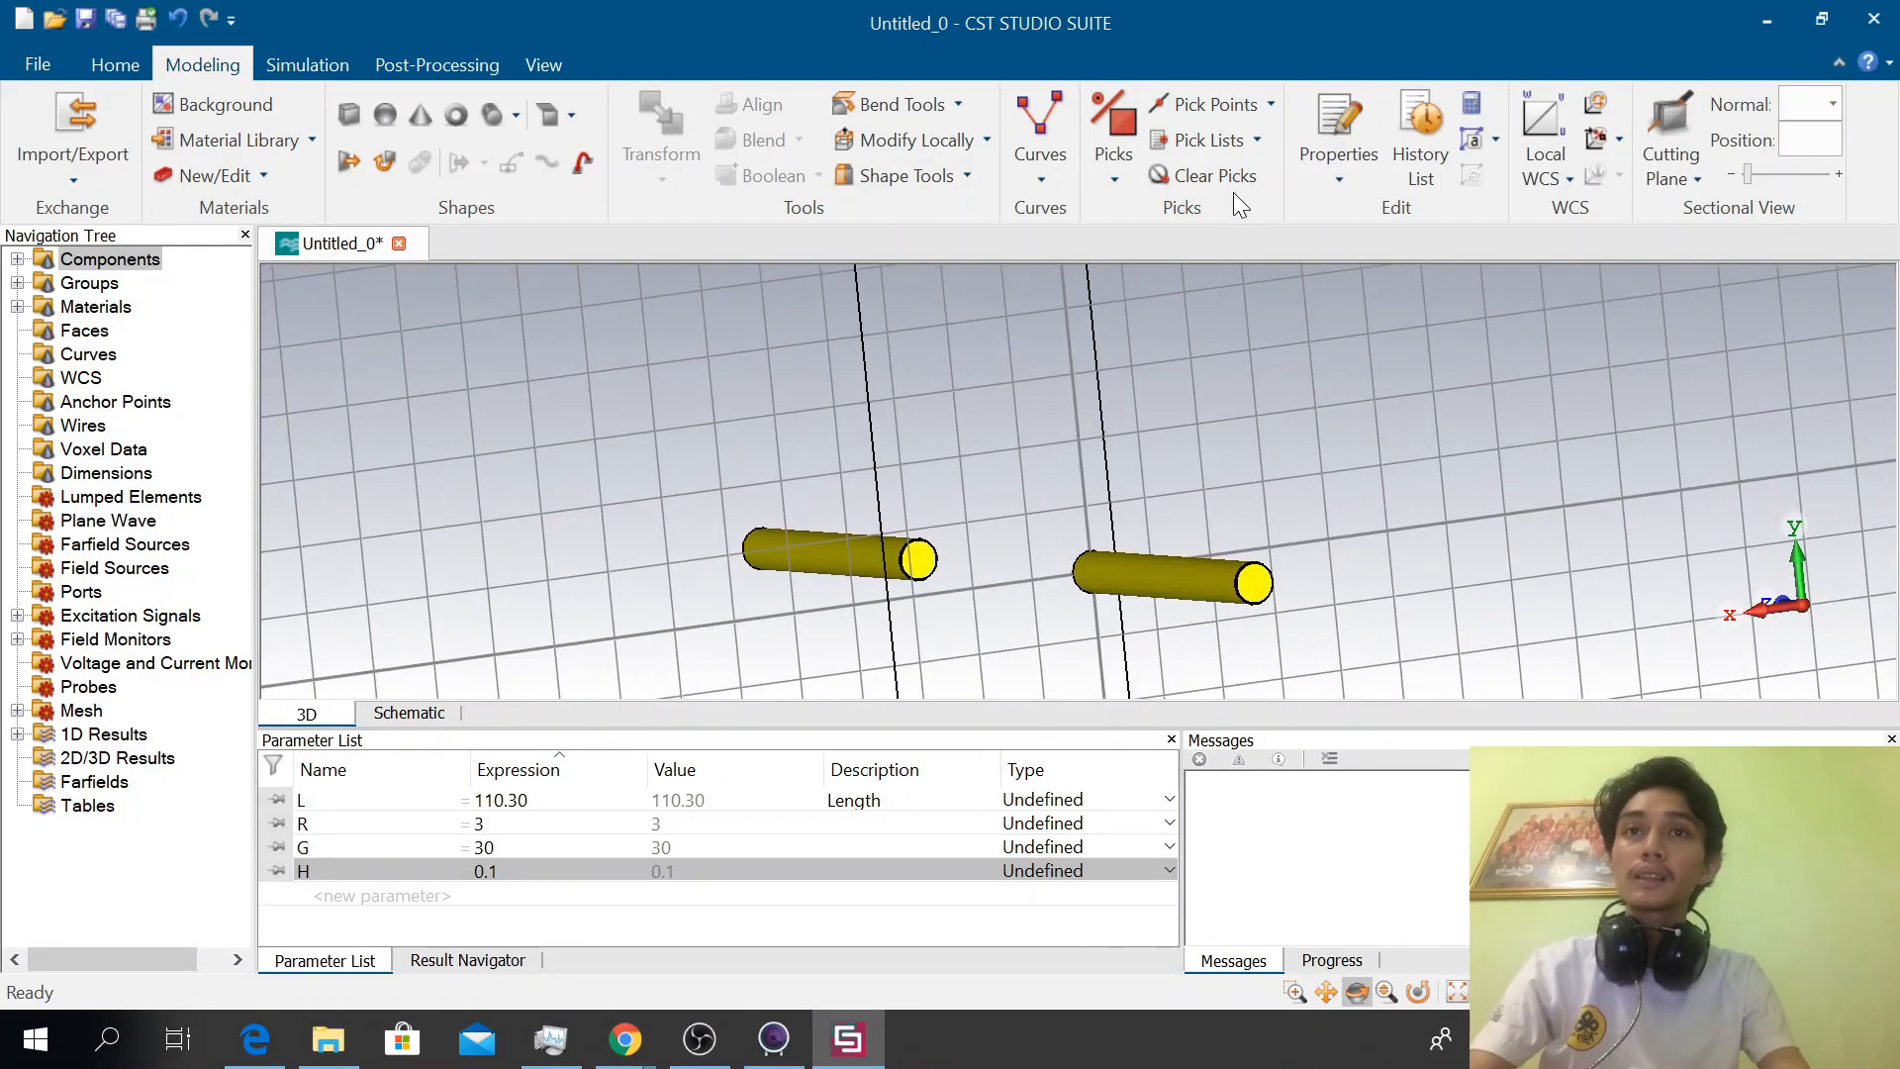
left_click(1271, 105)
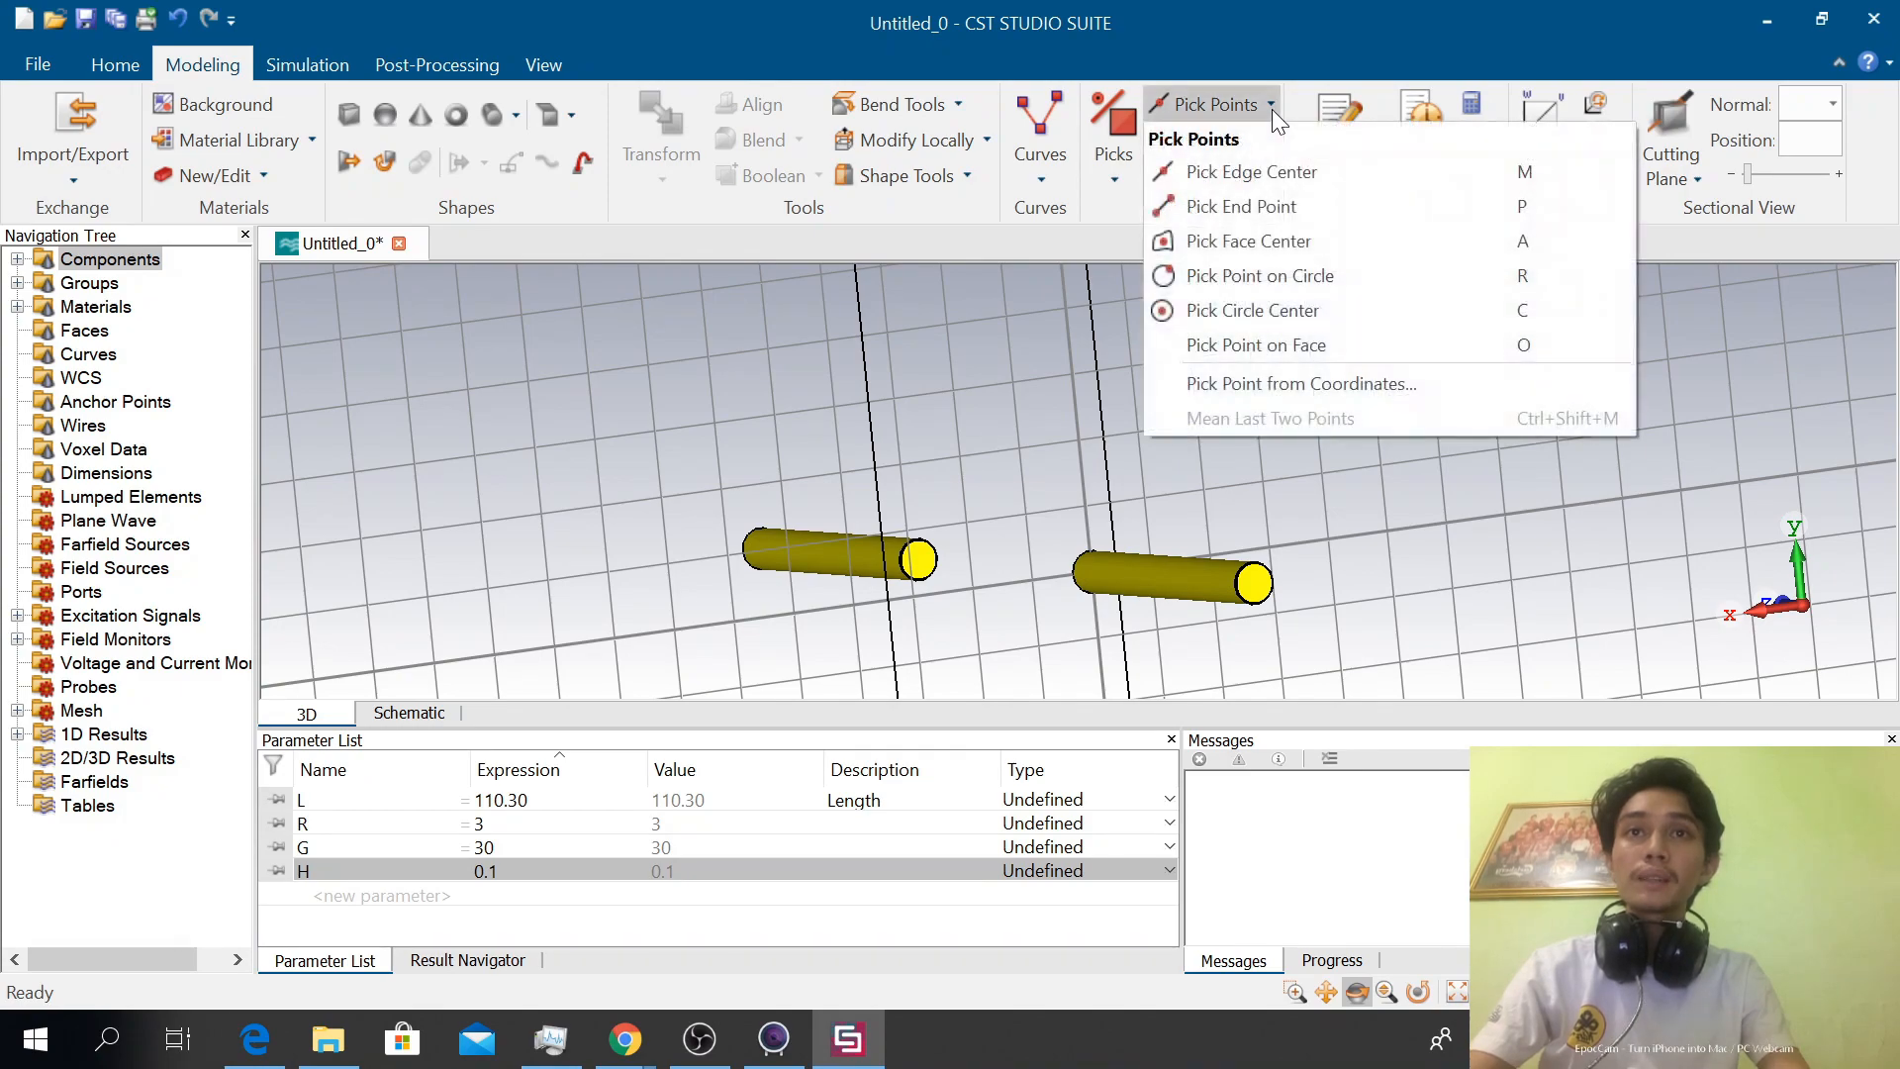
left_click(1174, 312)
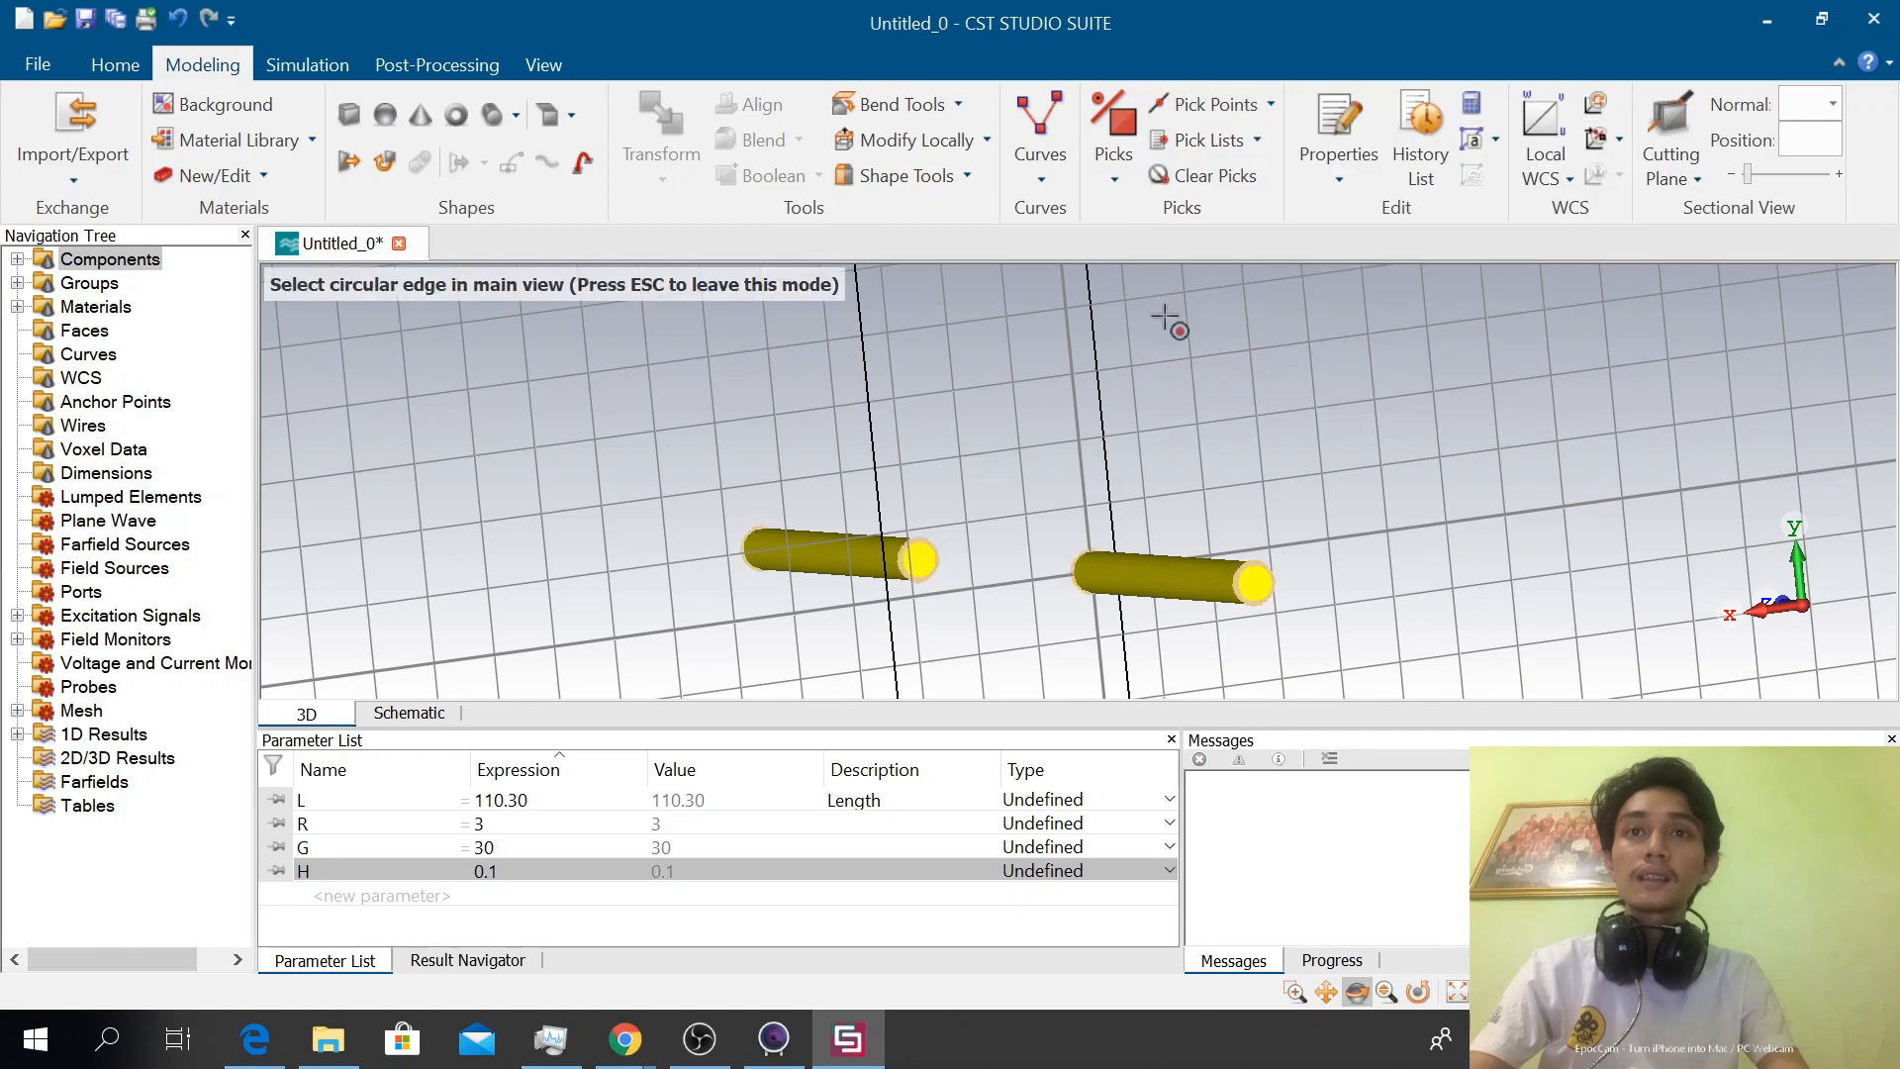
left_click(905, 559)
mouse_move(992, 471)
left_mouse_down()
mouse_move(1383, 458)
mouse_move(1039, 438)
mouse_move(1057, 439)
left_mouse_up()
key("c")
left_click(1148, 572)
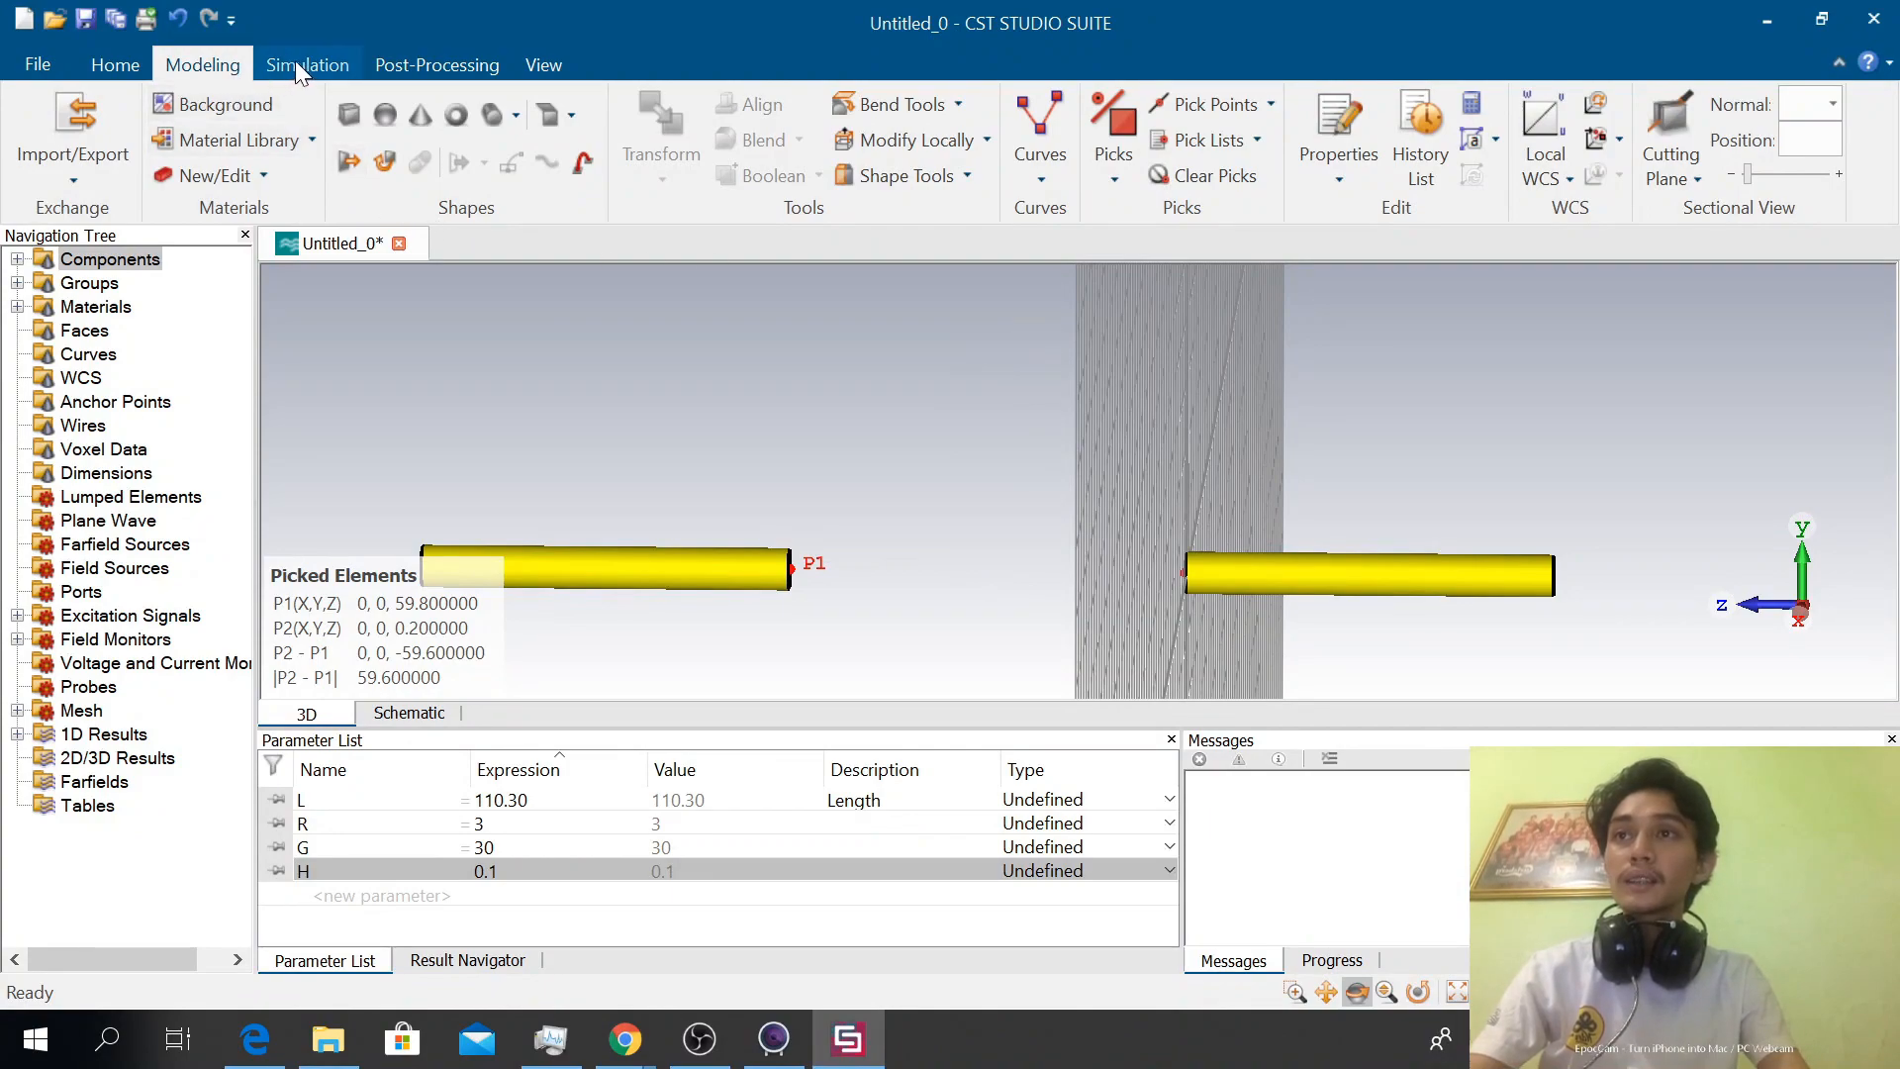
Create an S-Parameter discrete edge port with 50 Ohm impedance between the two picked points
left_click(324, 67)
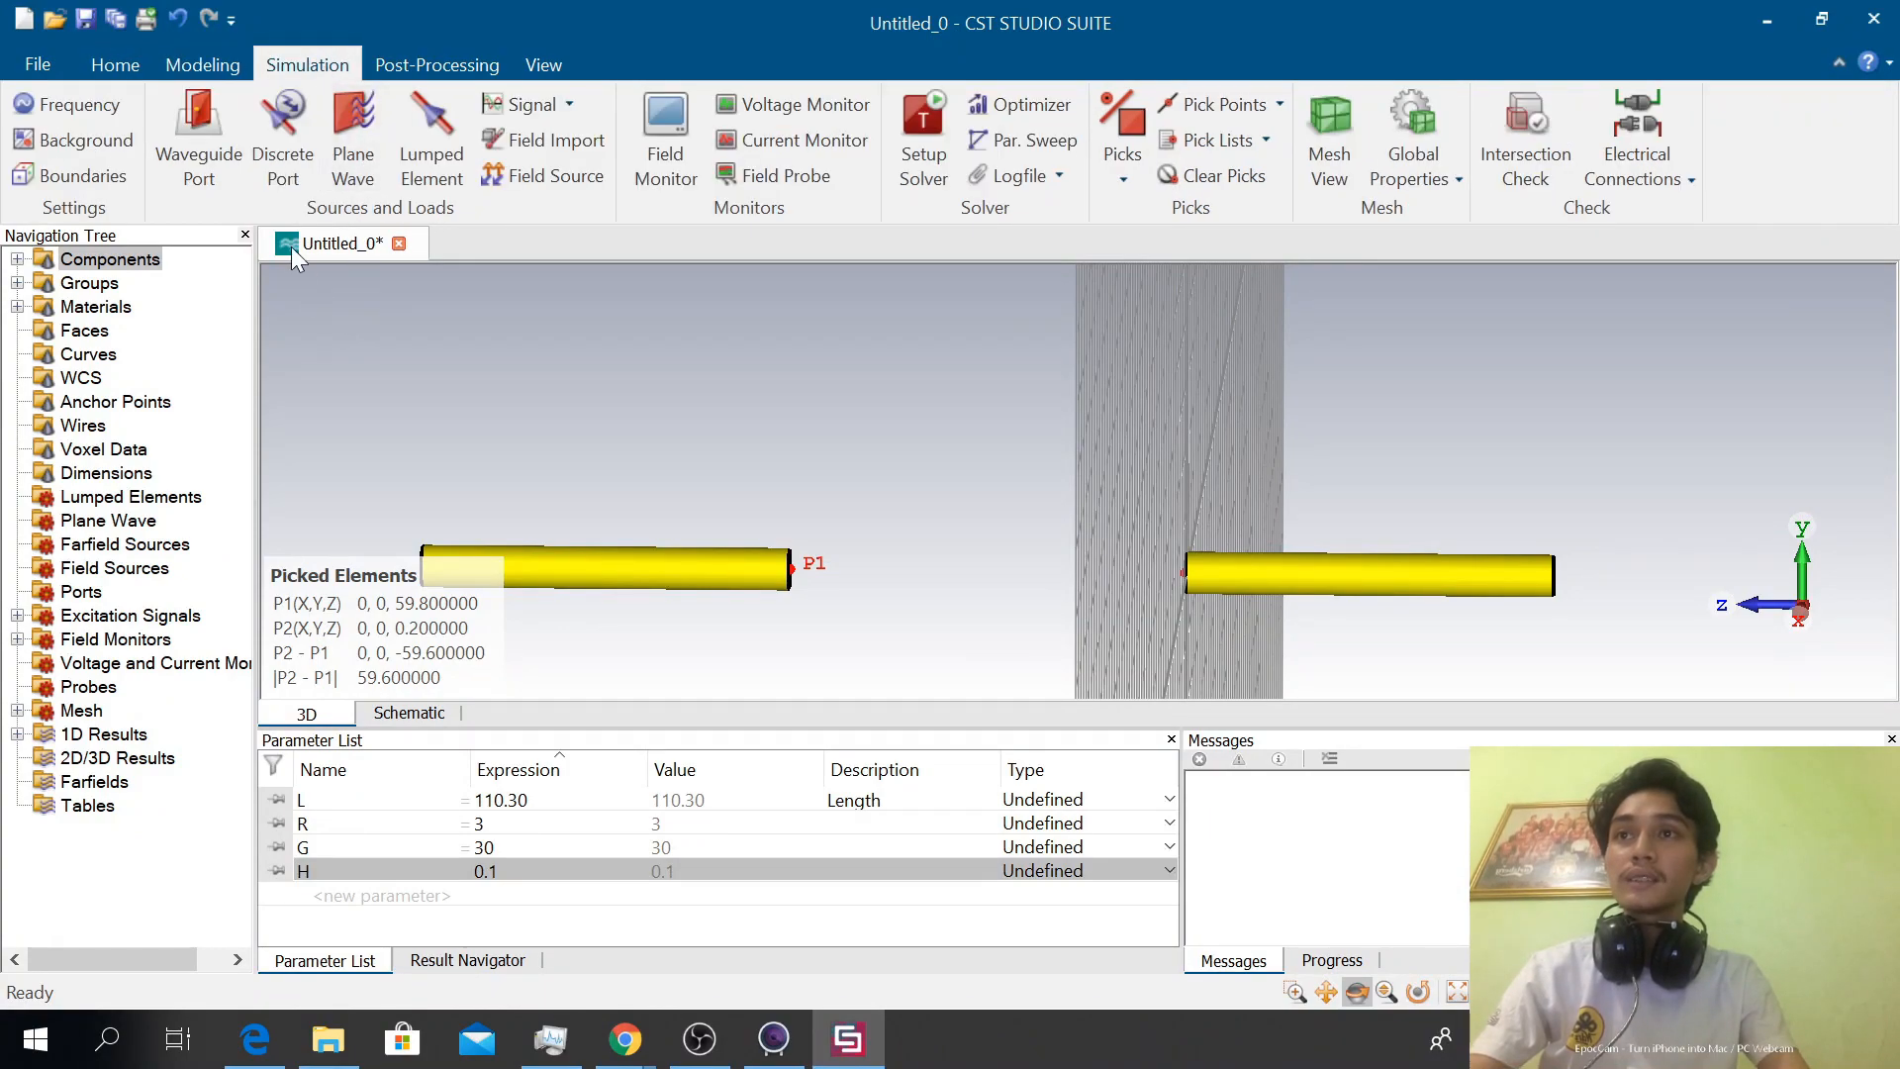
left_click(281, 151)
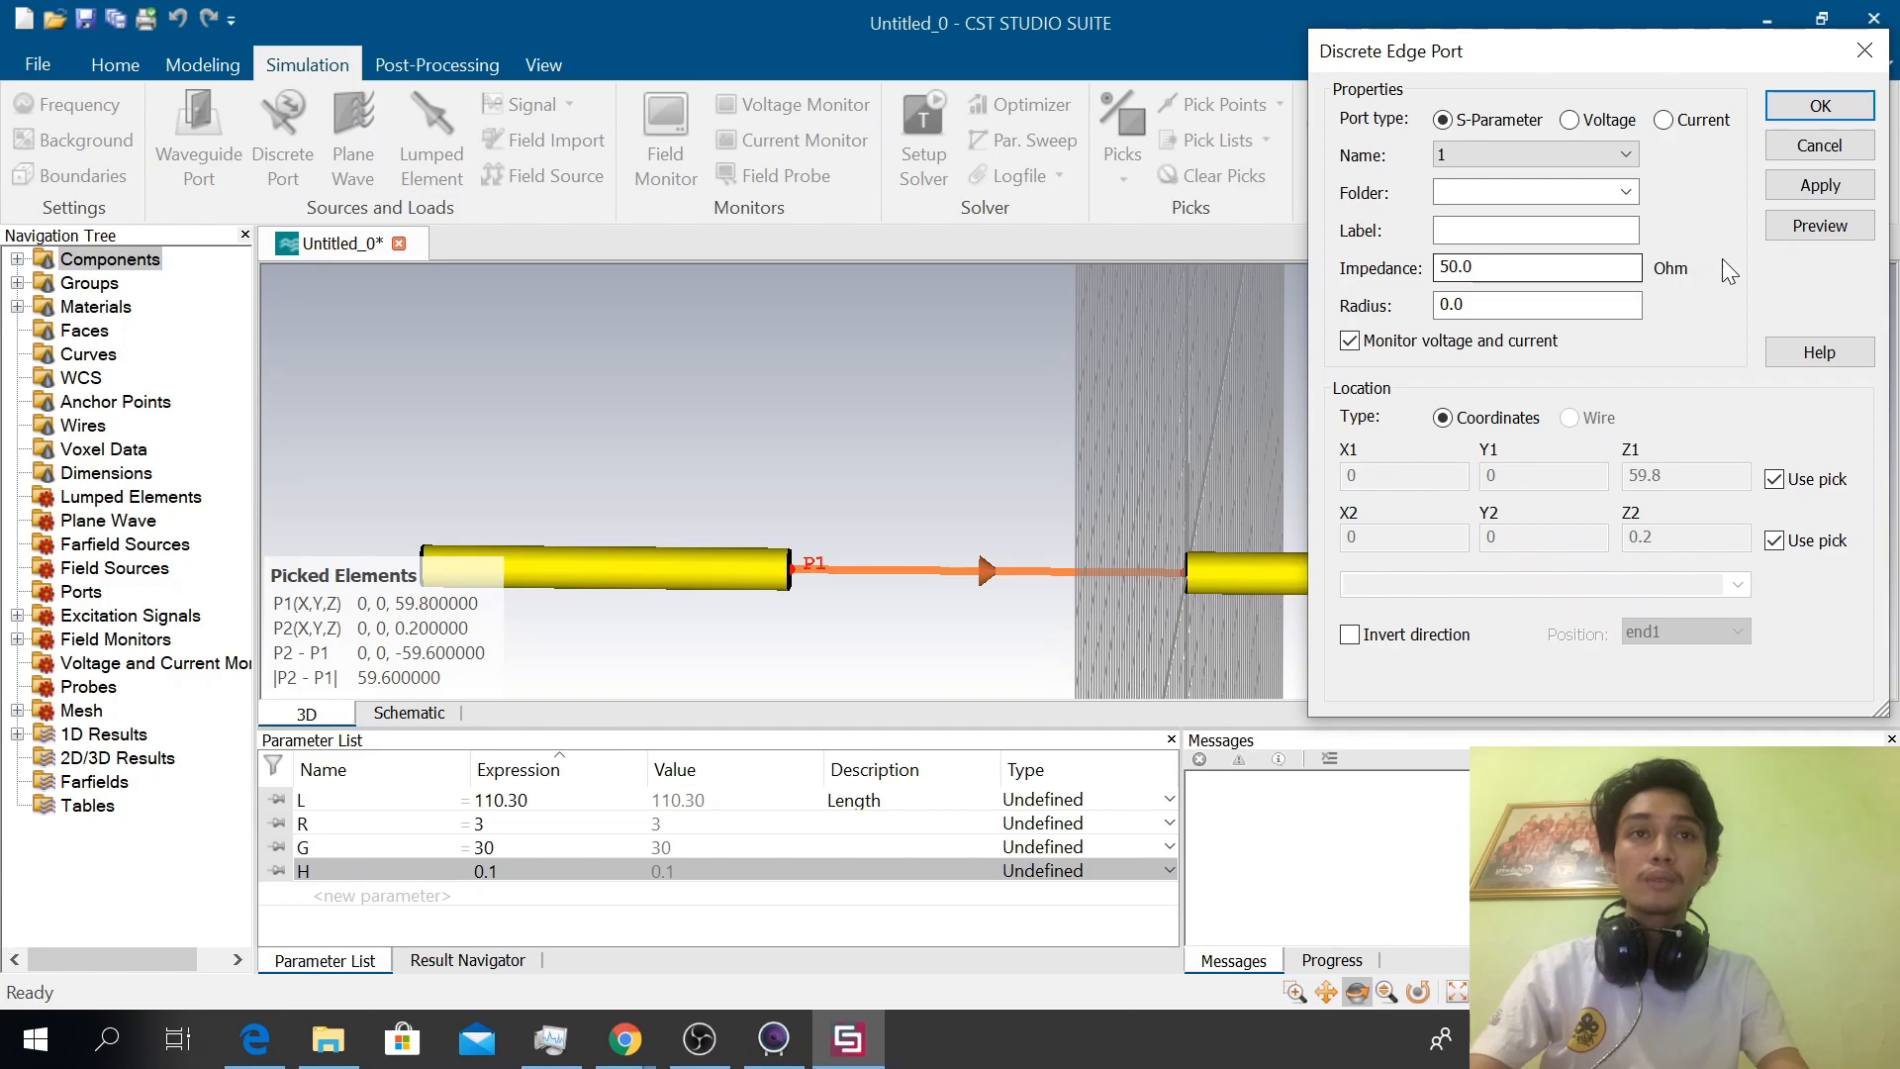
left_click(1820, 105)
left_click_drag(1485, 445, 1029, 450)
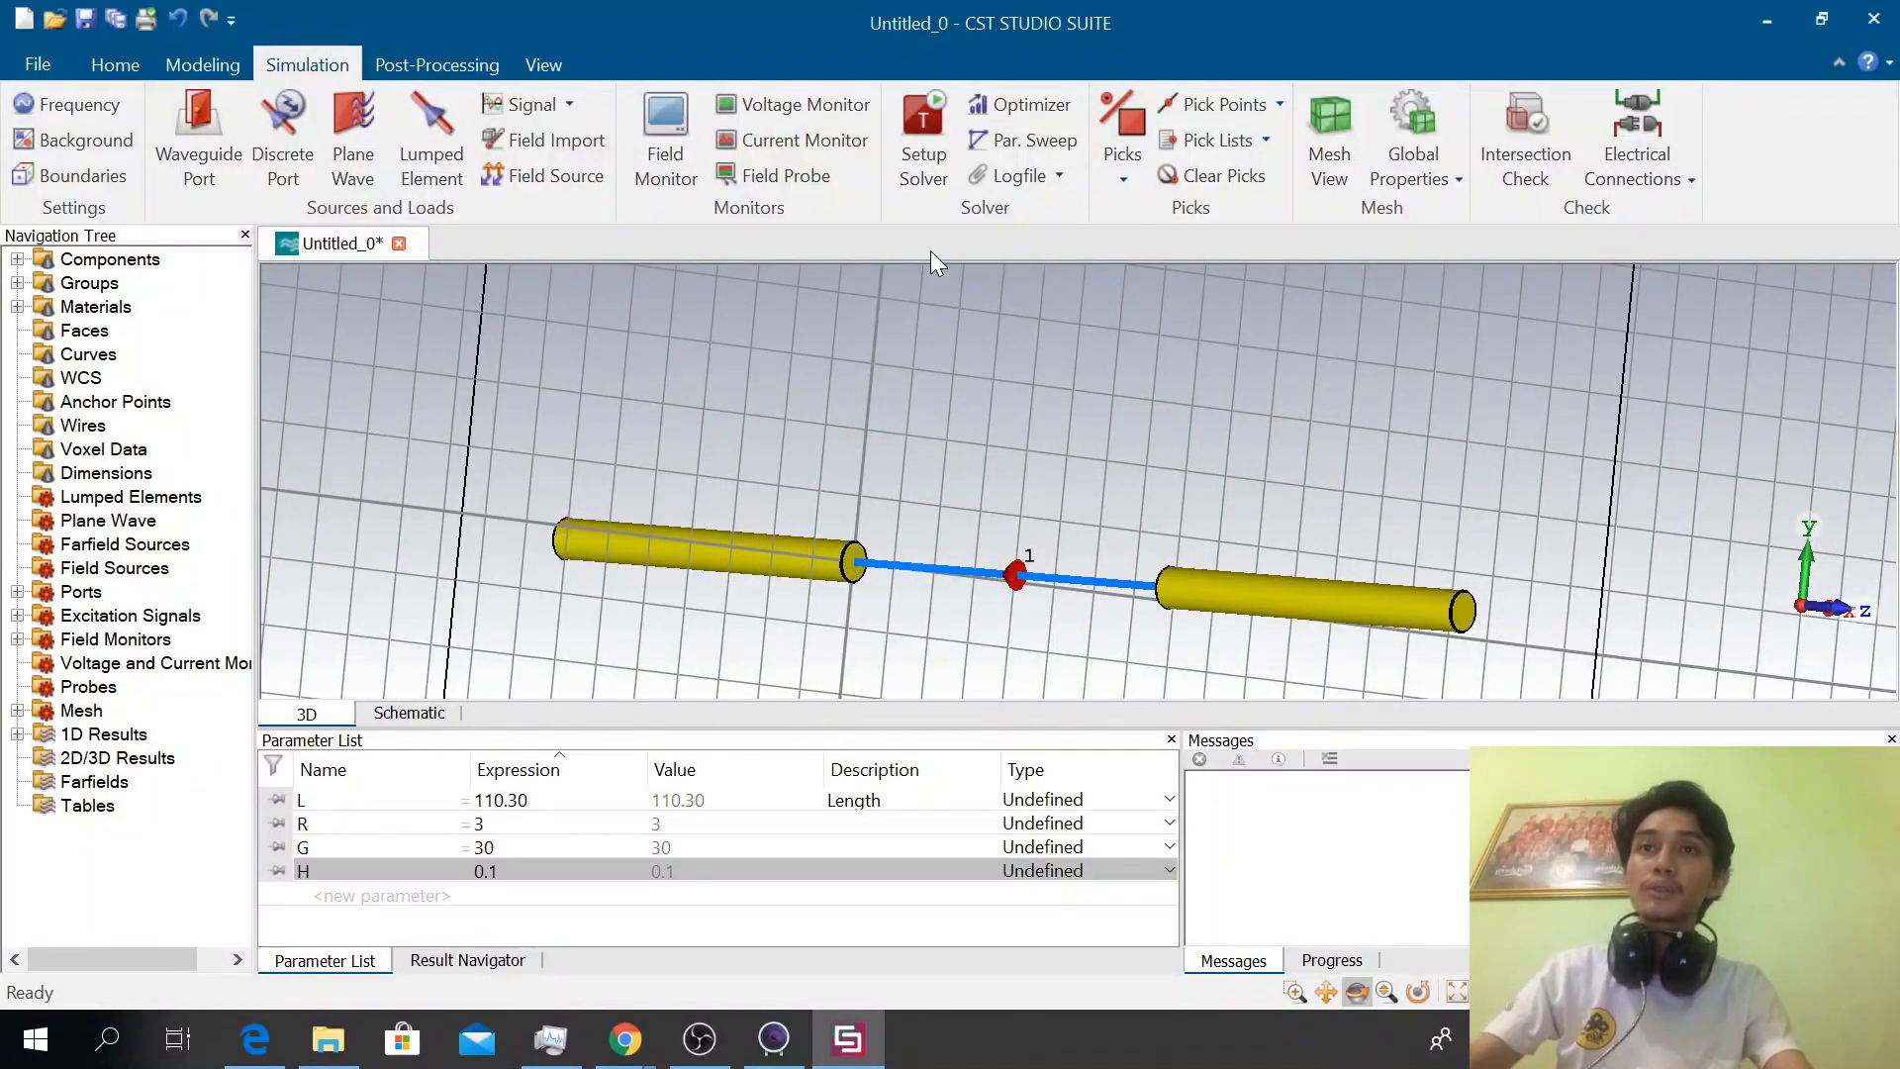
Set the time domain solver's accuracy to -30 dB, apply it and start the simulation
left_click(934, 186)
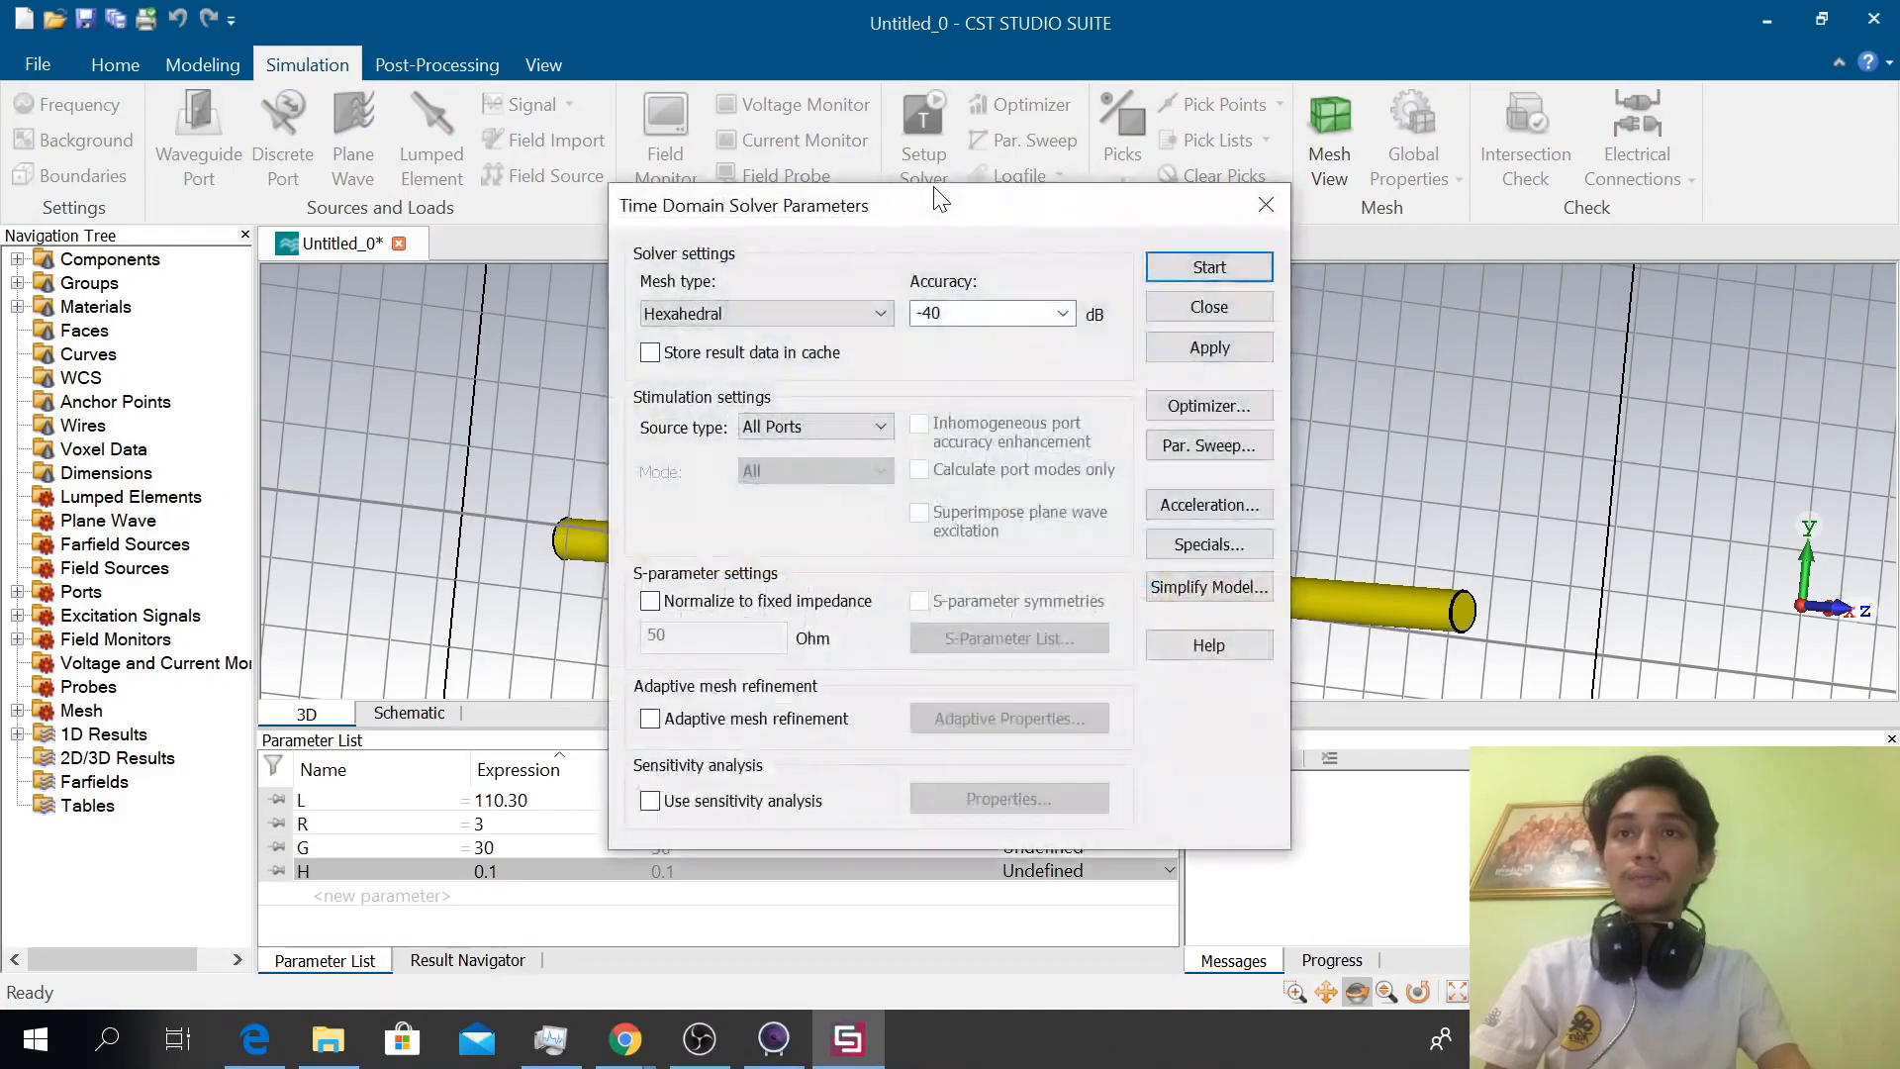
left_click(1064, 312)
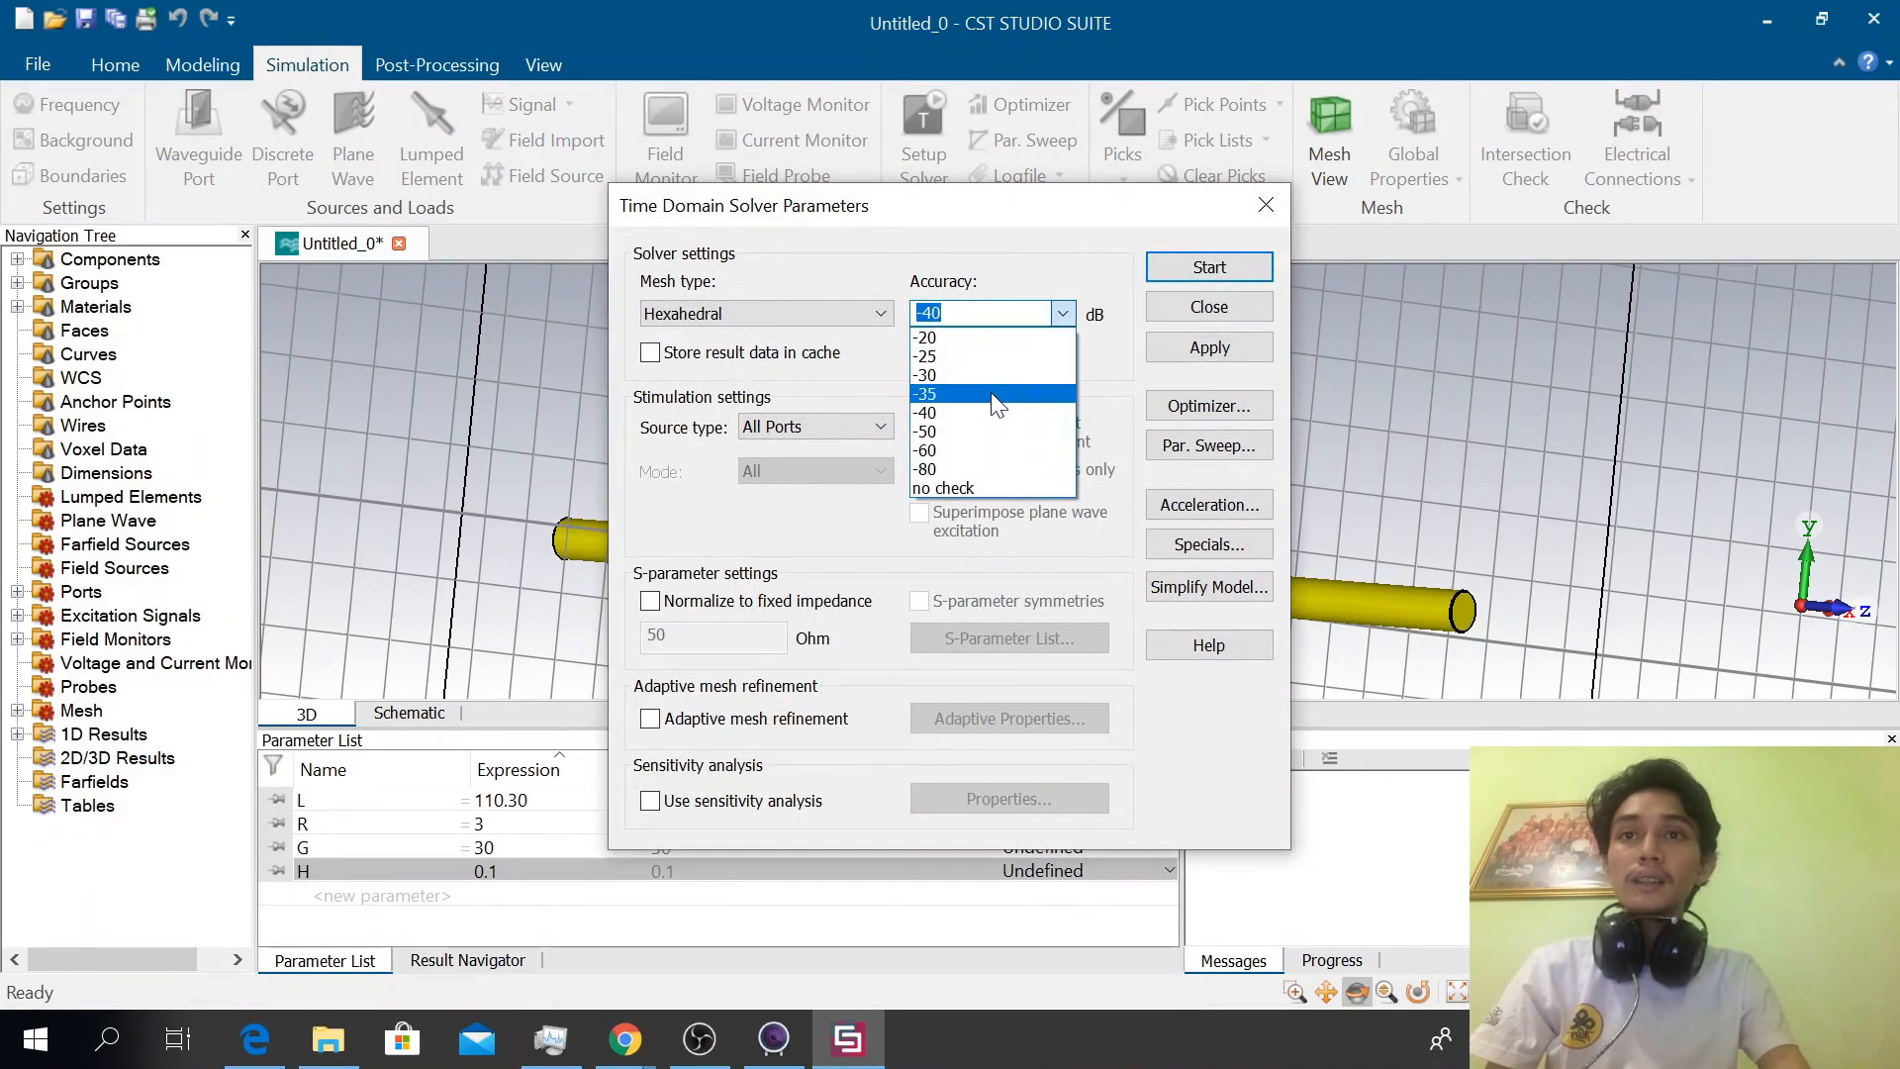
left_click(960, 374)
left_click(1206, 347)
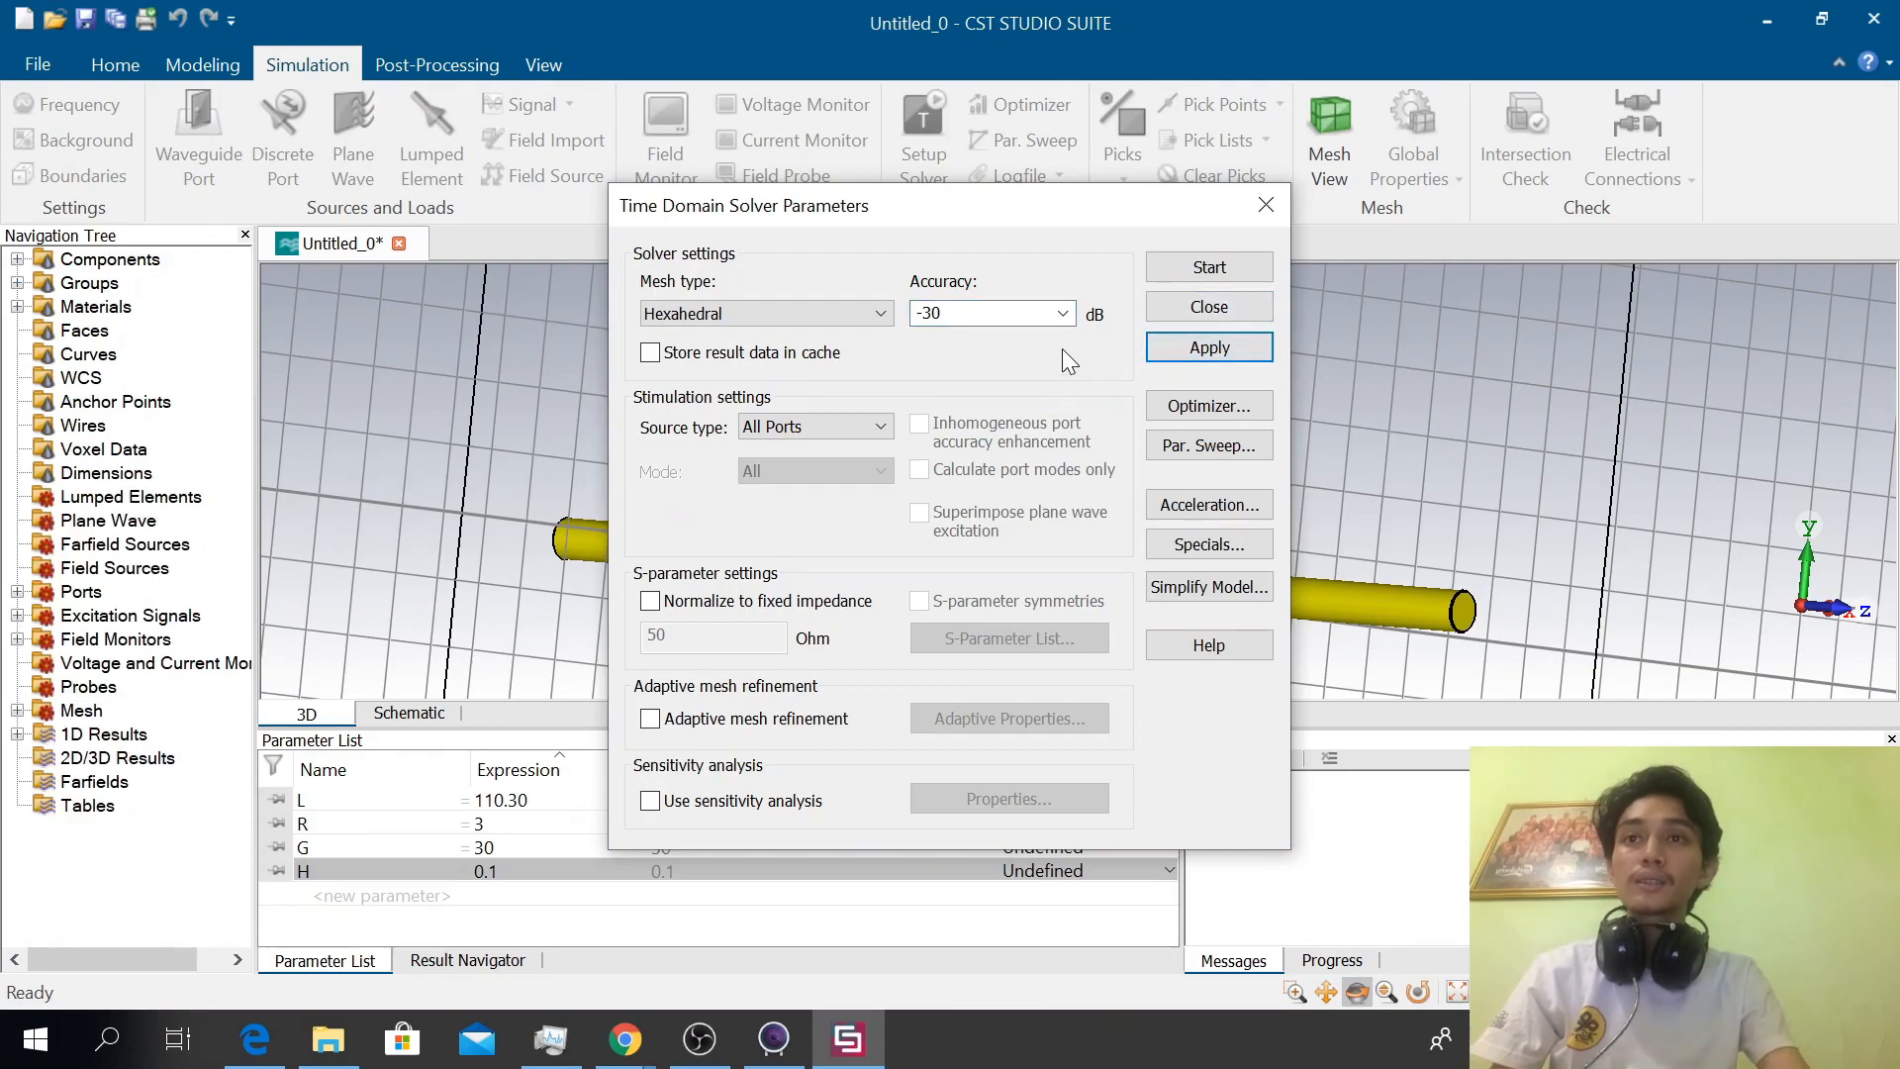
left_click(1167, 270)
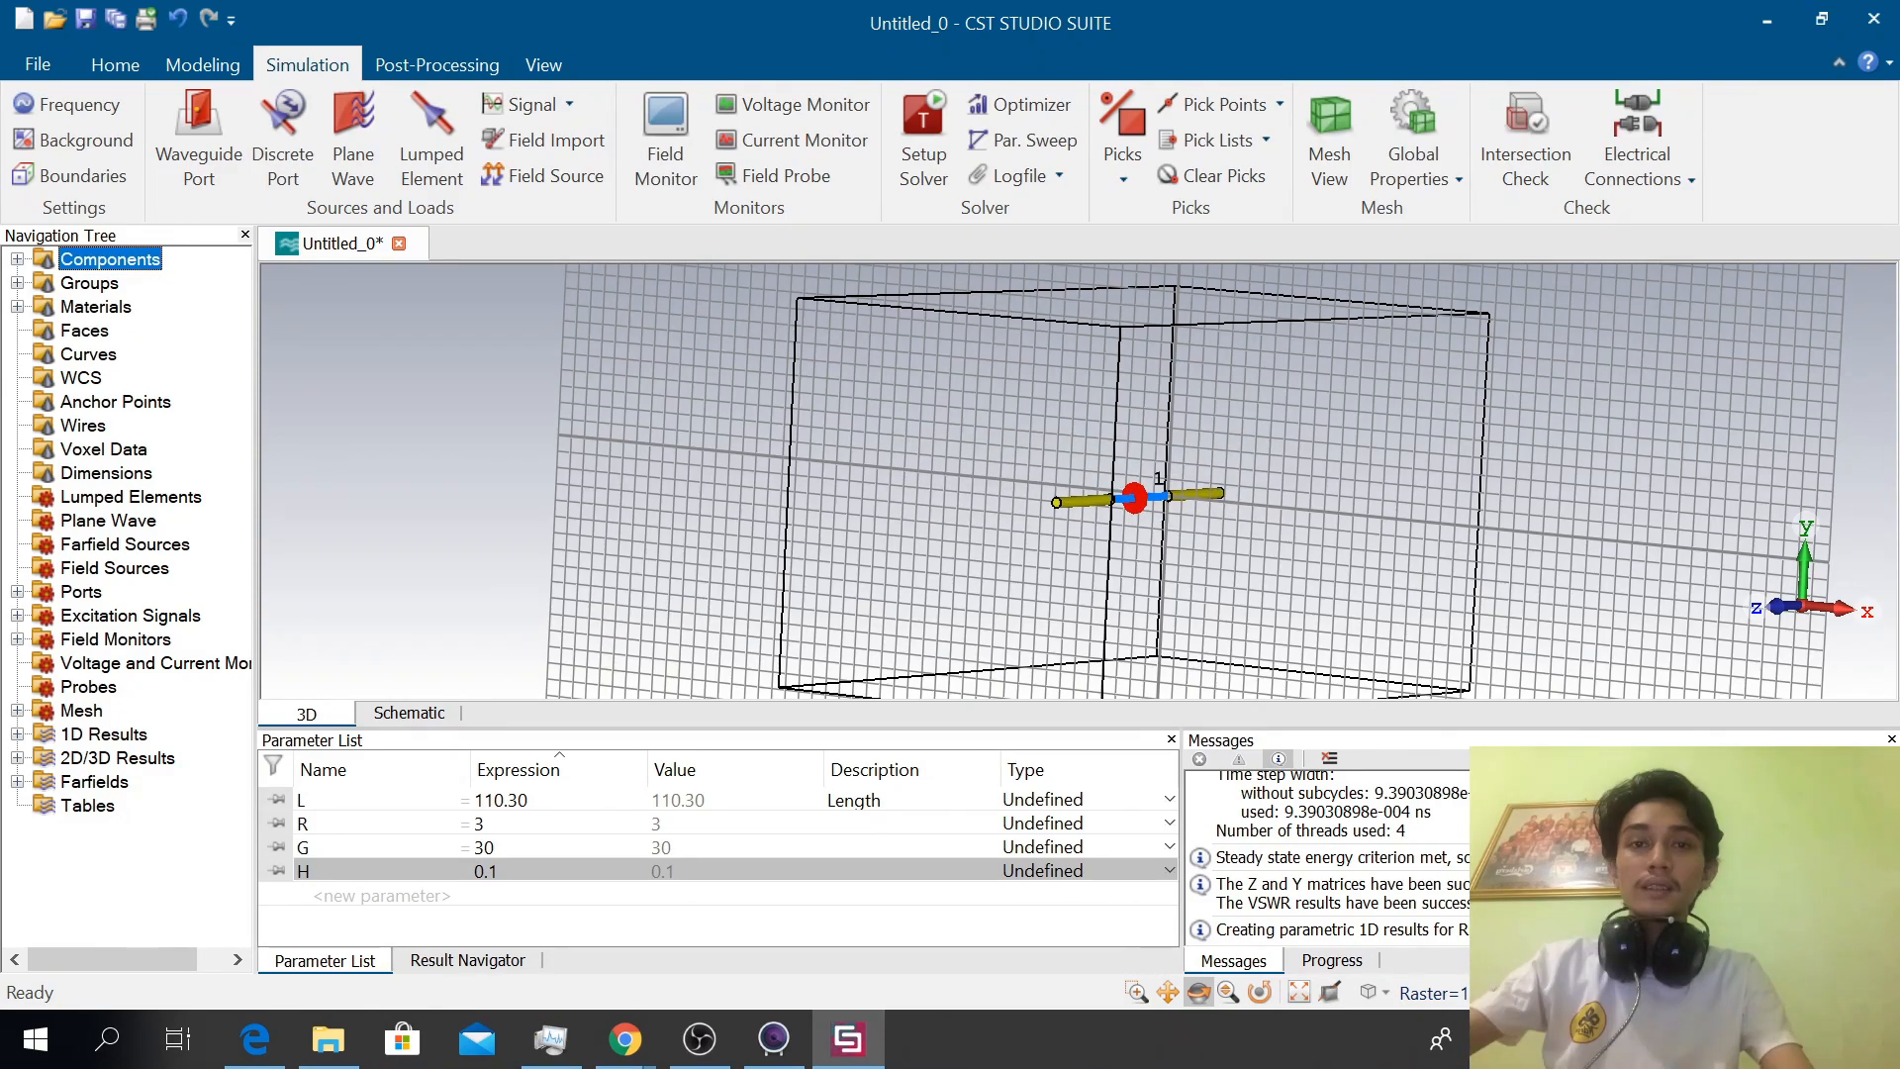
middle_click_drag(1134, 498, 1143, 502)
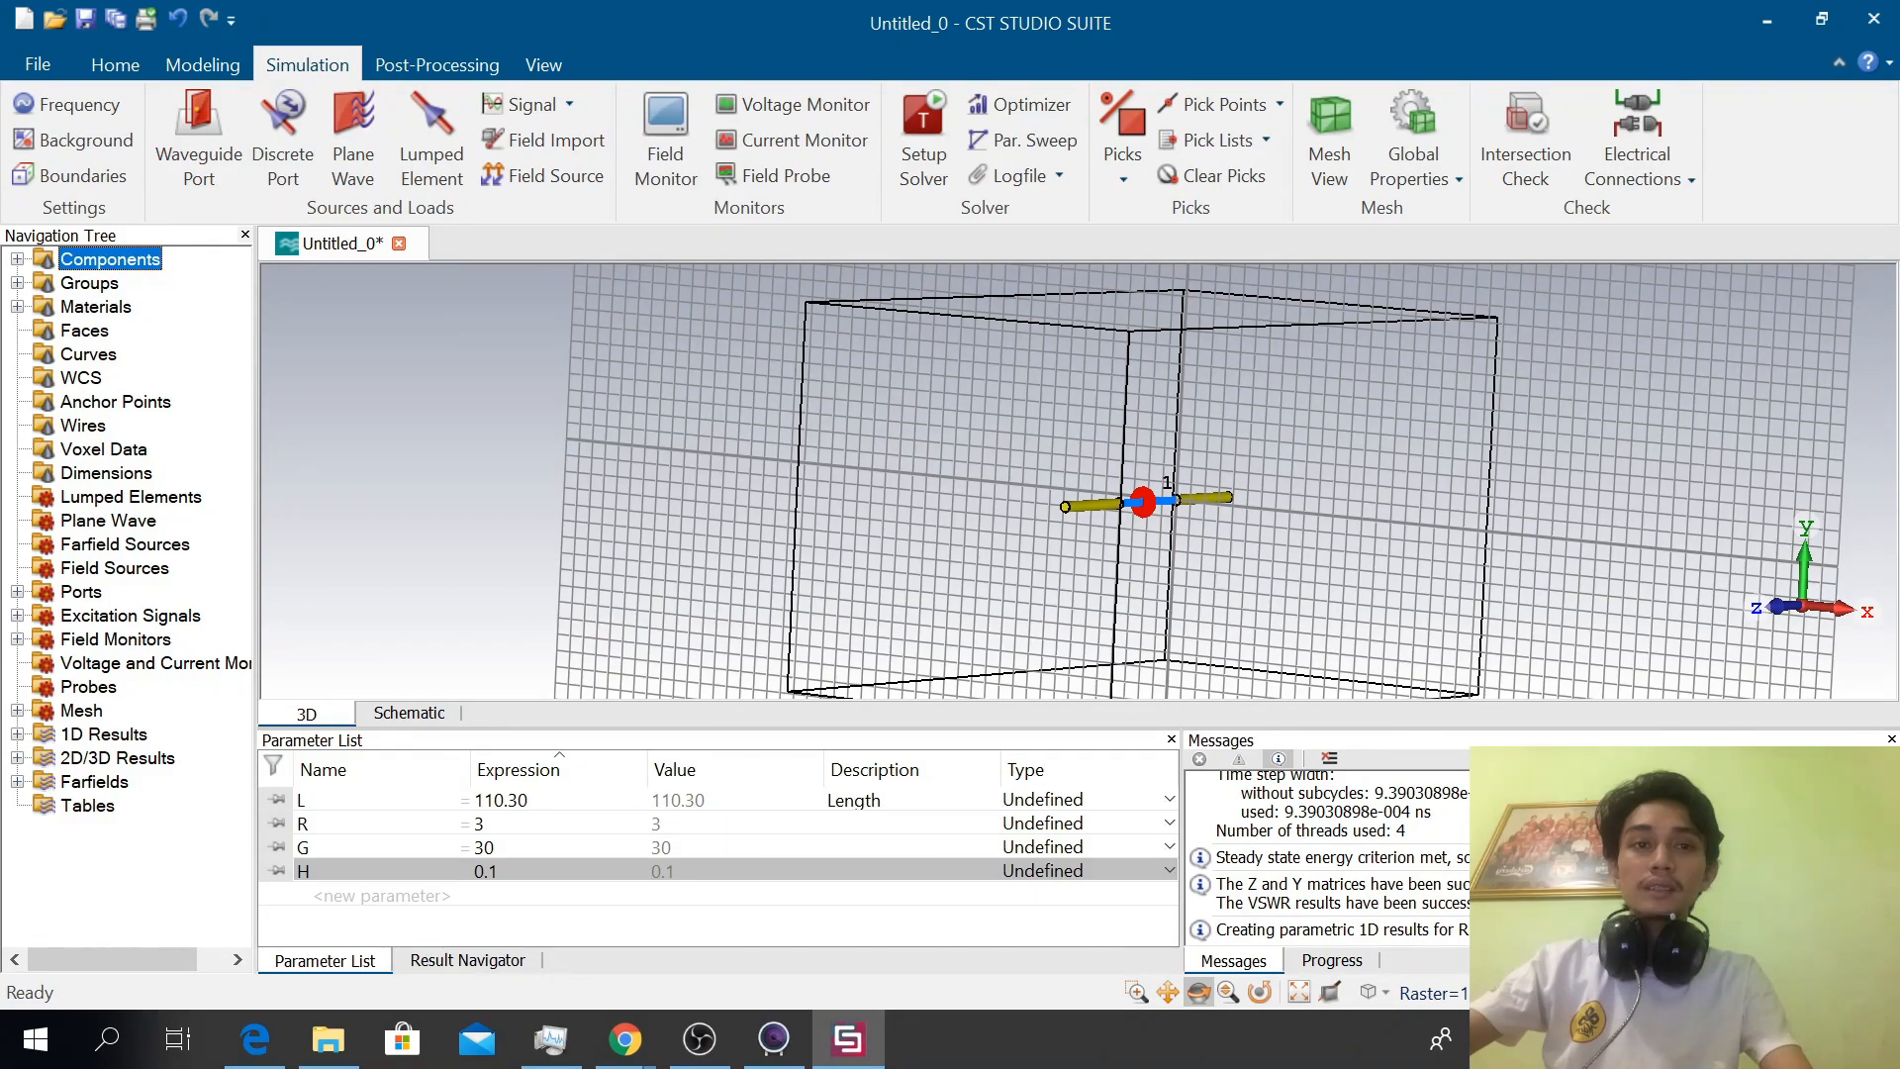
left_click(1330, 714)
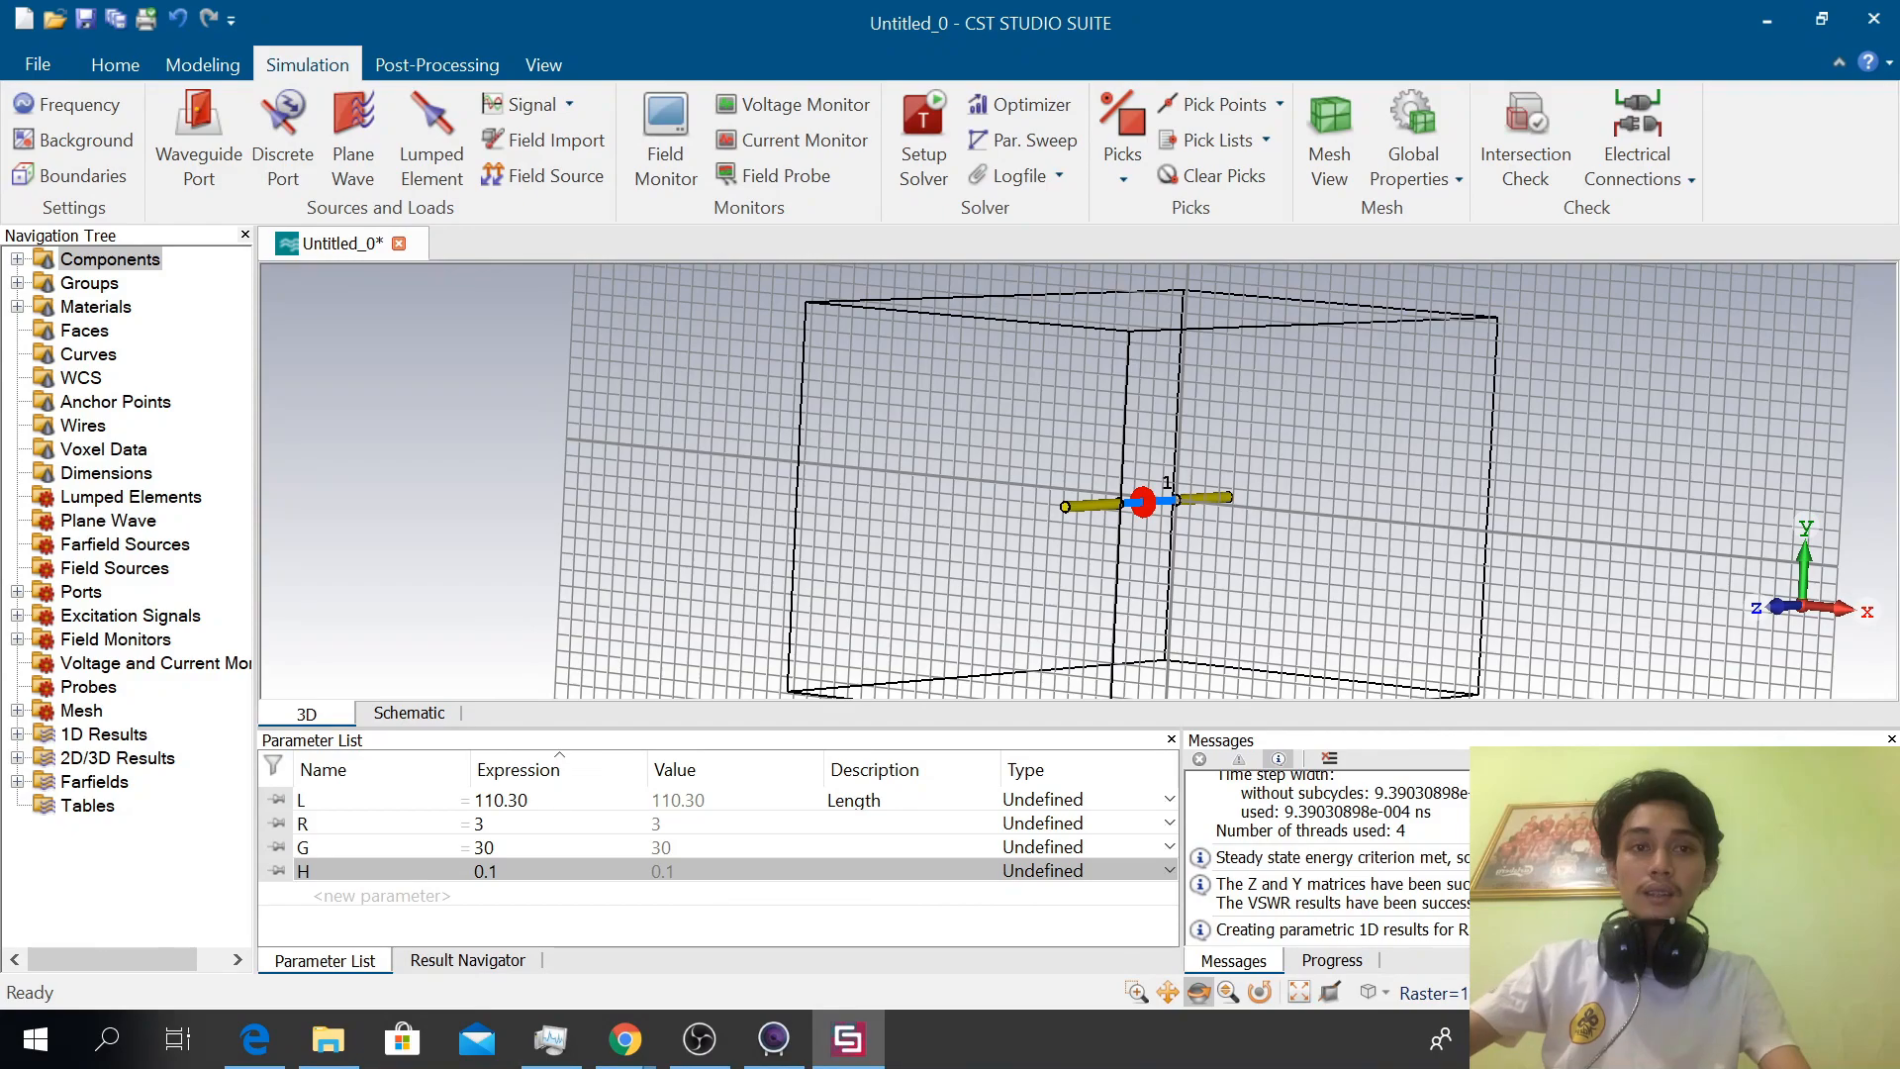
Open the S1,1 curve from the S-Parameters folder of the 1D results
scroll(1540, 857, "up", 1)
scroll(1540, 857, "down", 1)
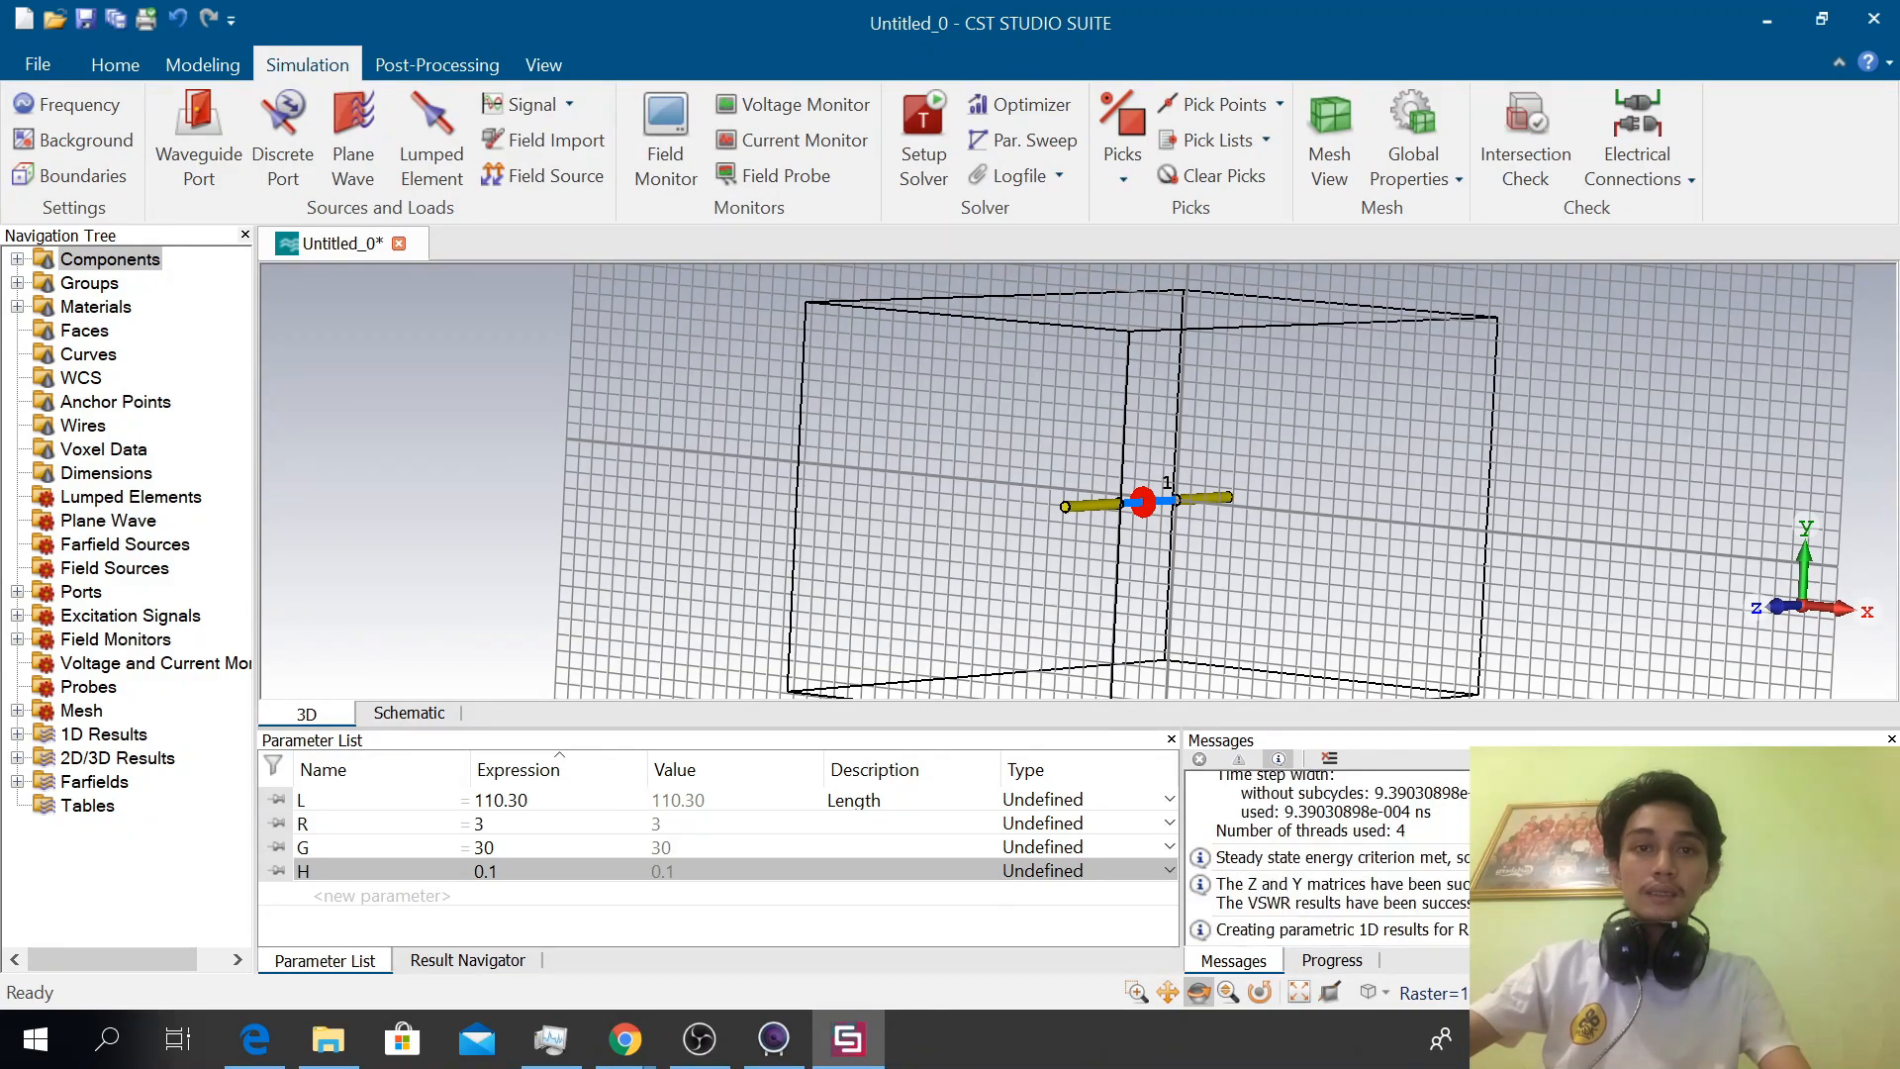
double_click(104, 734)
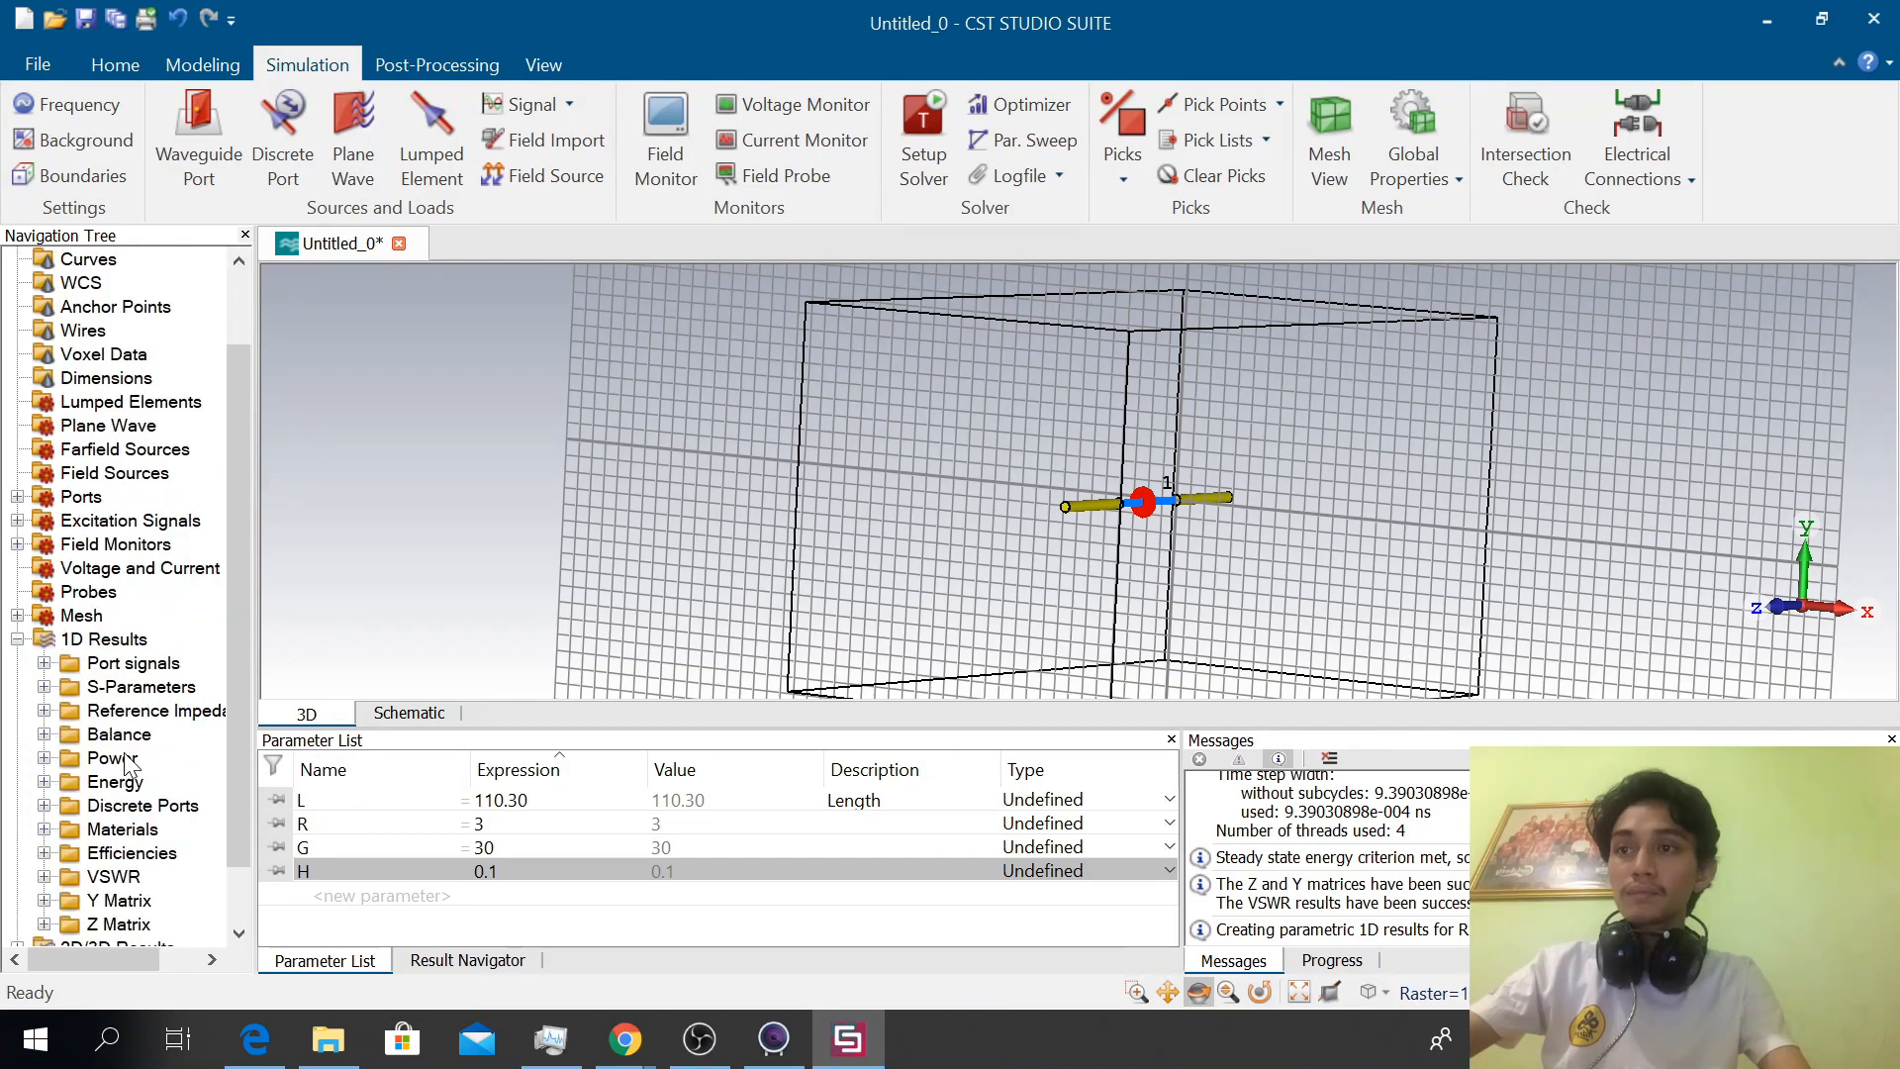
left_click(142, 687)
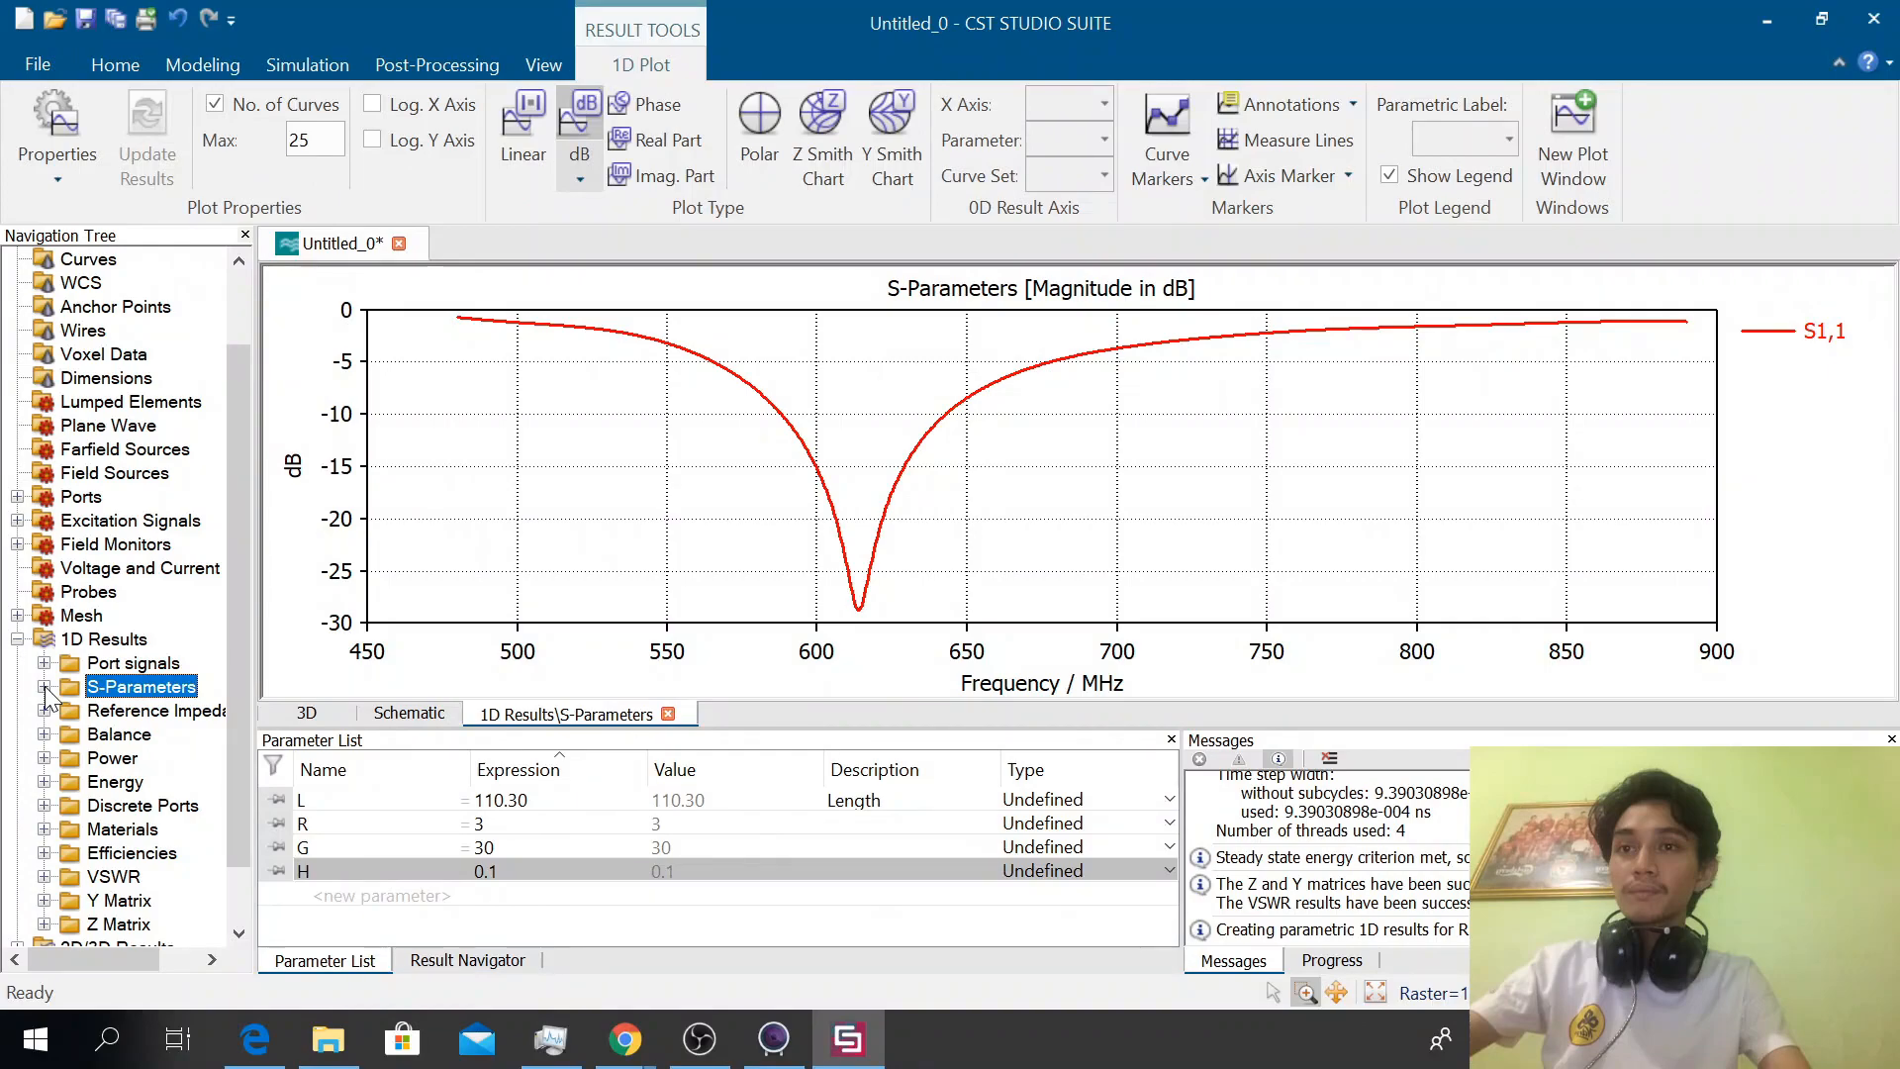
left_click(44, 686)
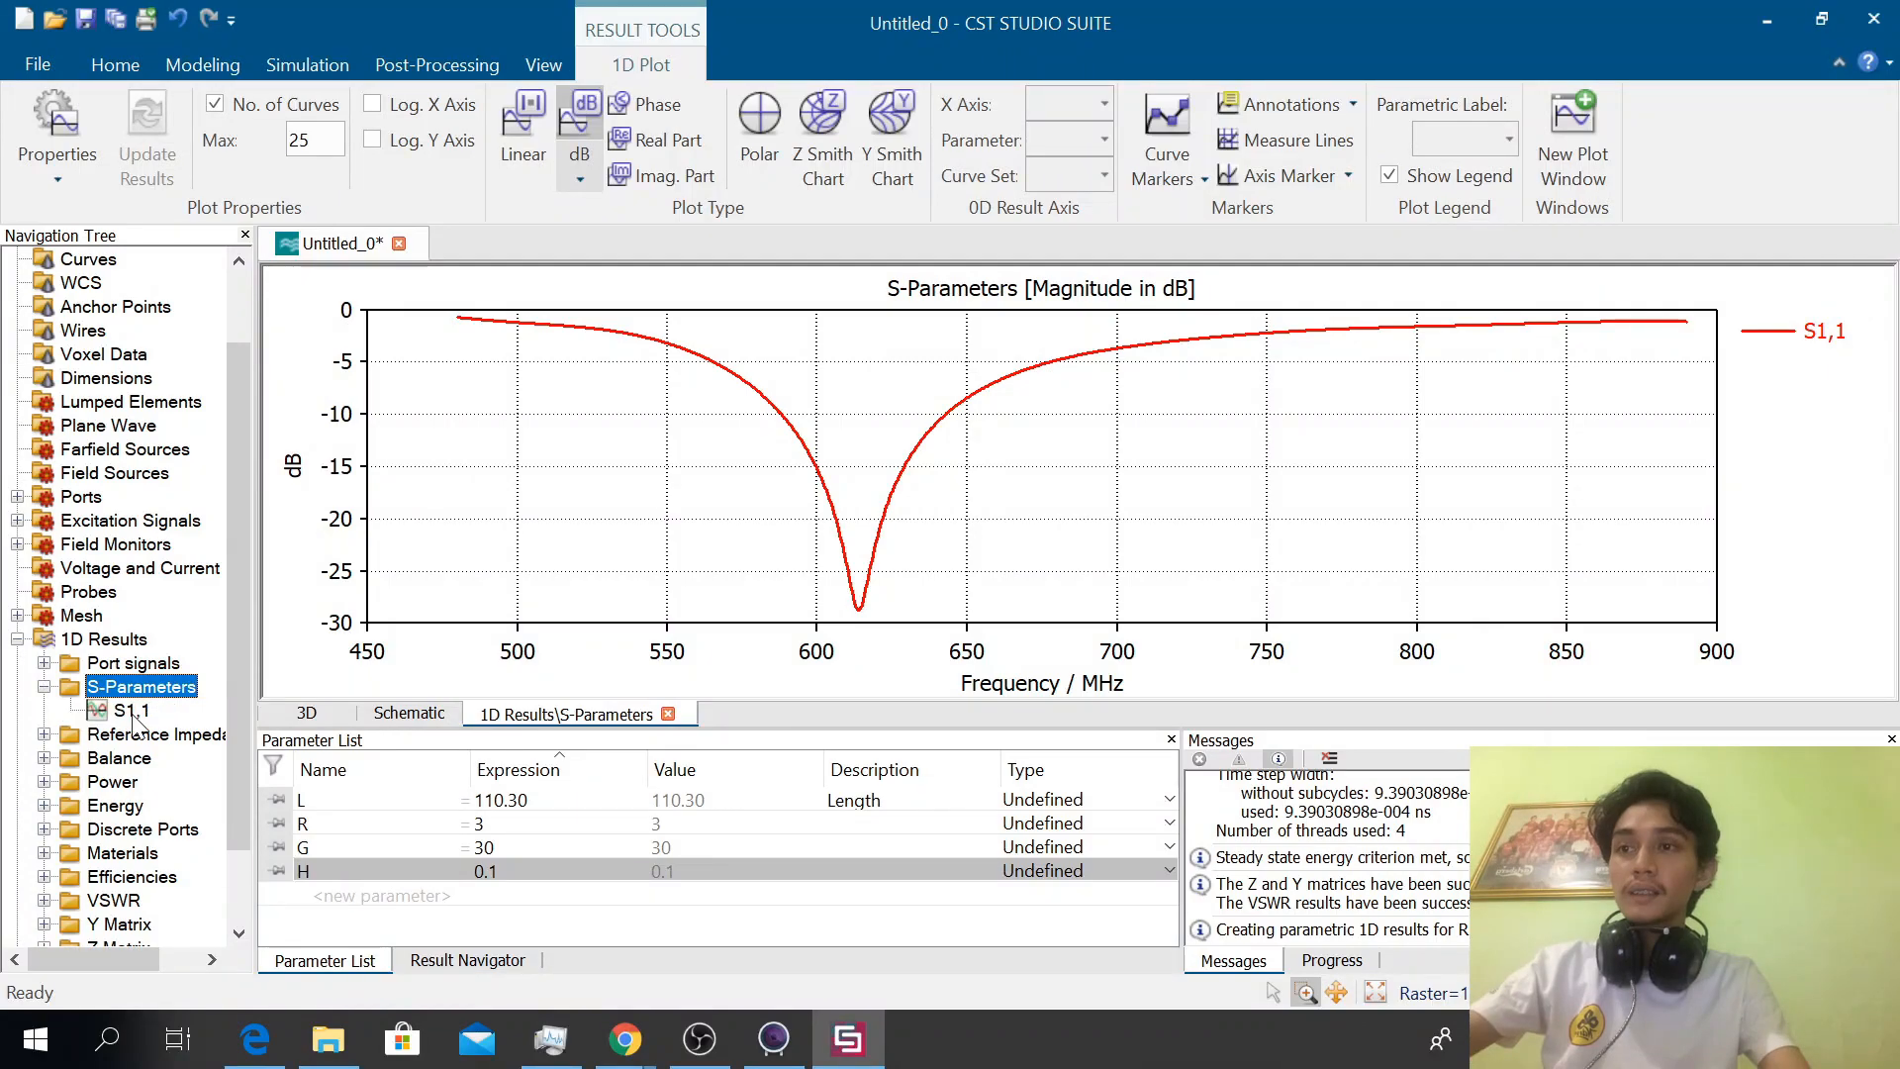
left_click(115, 472)
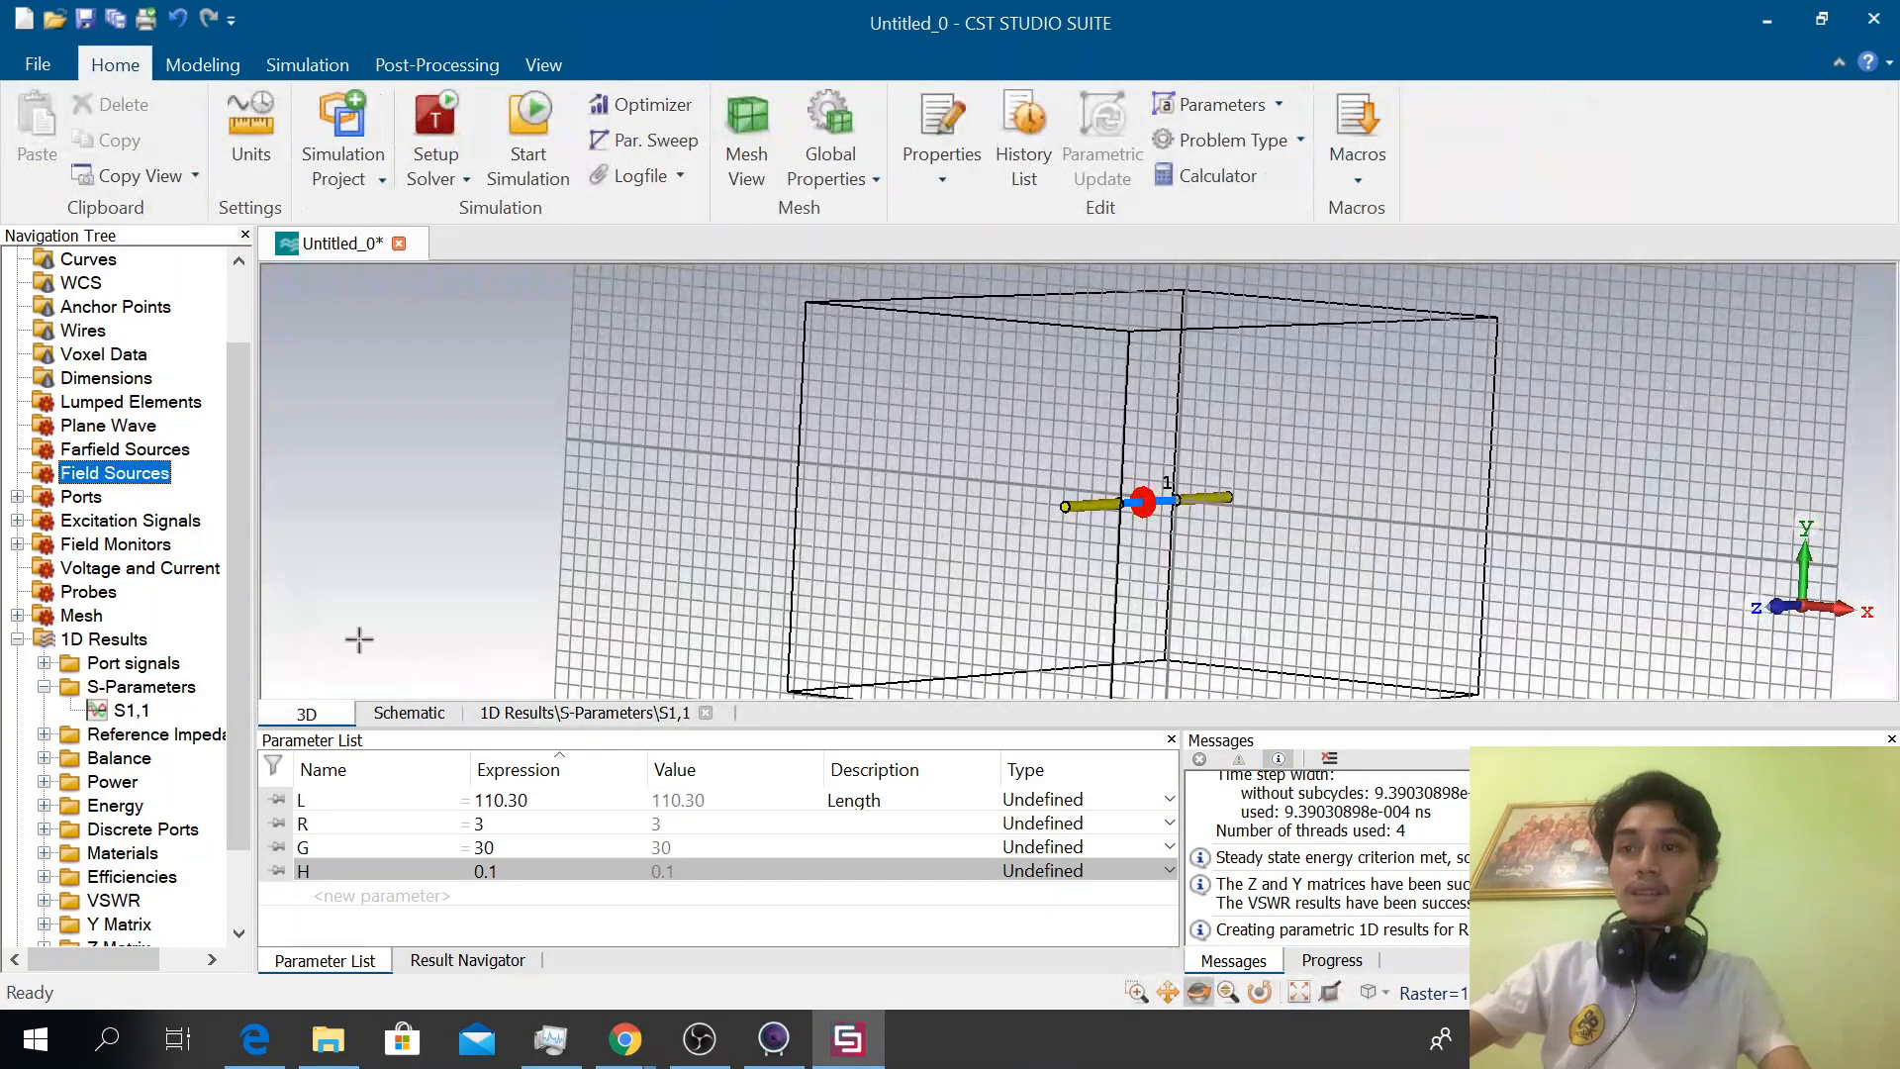
left_click(567, 712)
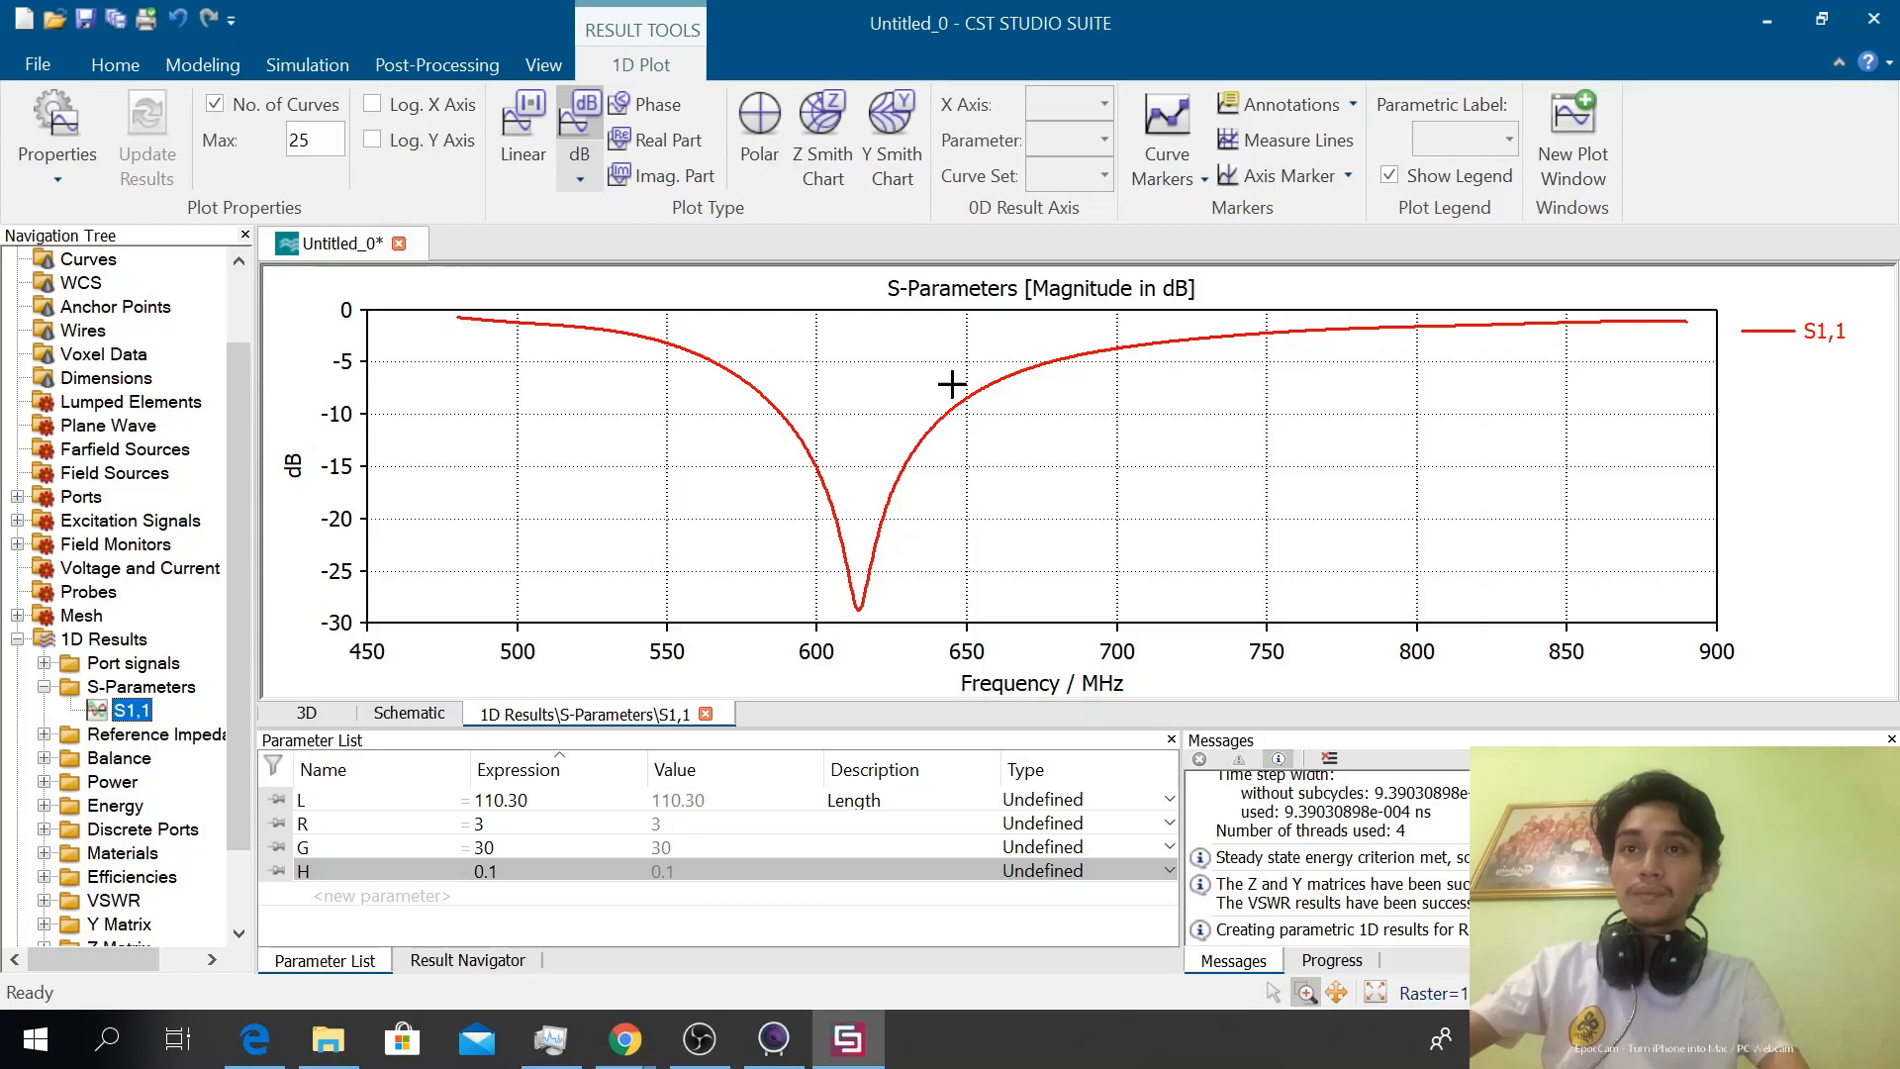
Show the axis marker on the S1,1 plot and move it to the curve's minimum
right_click(740, 408)
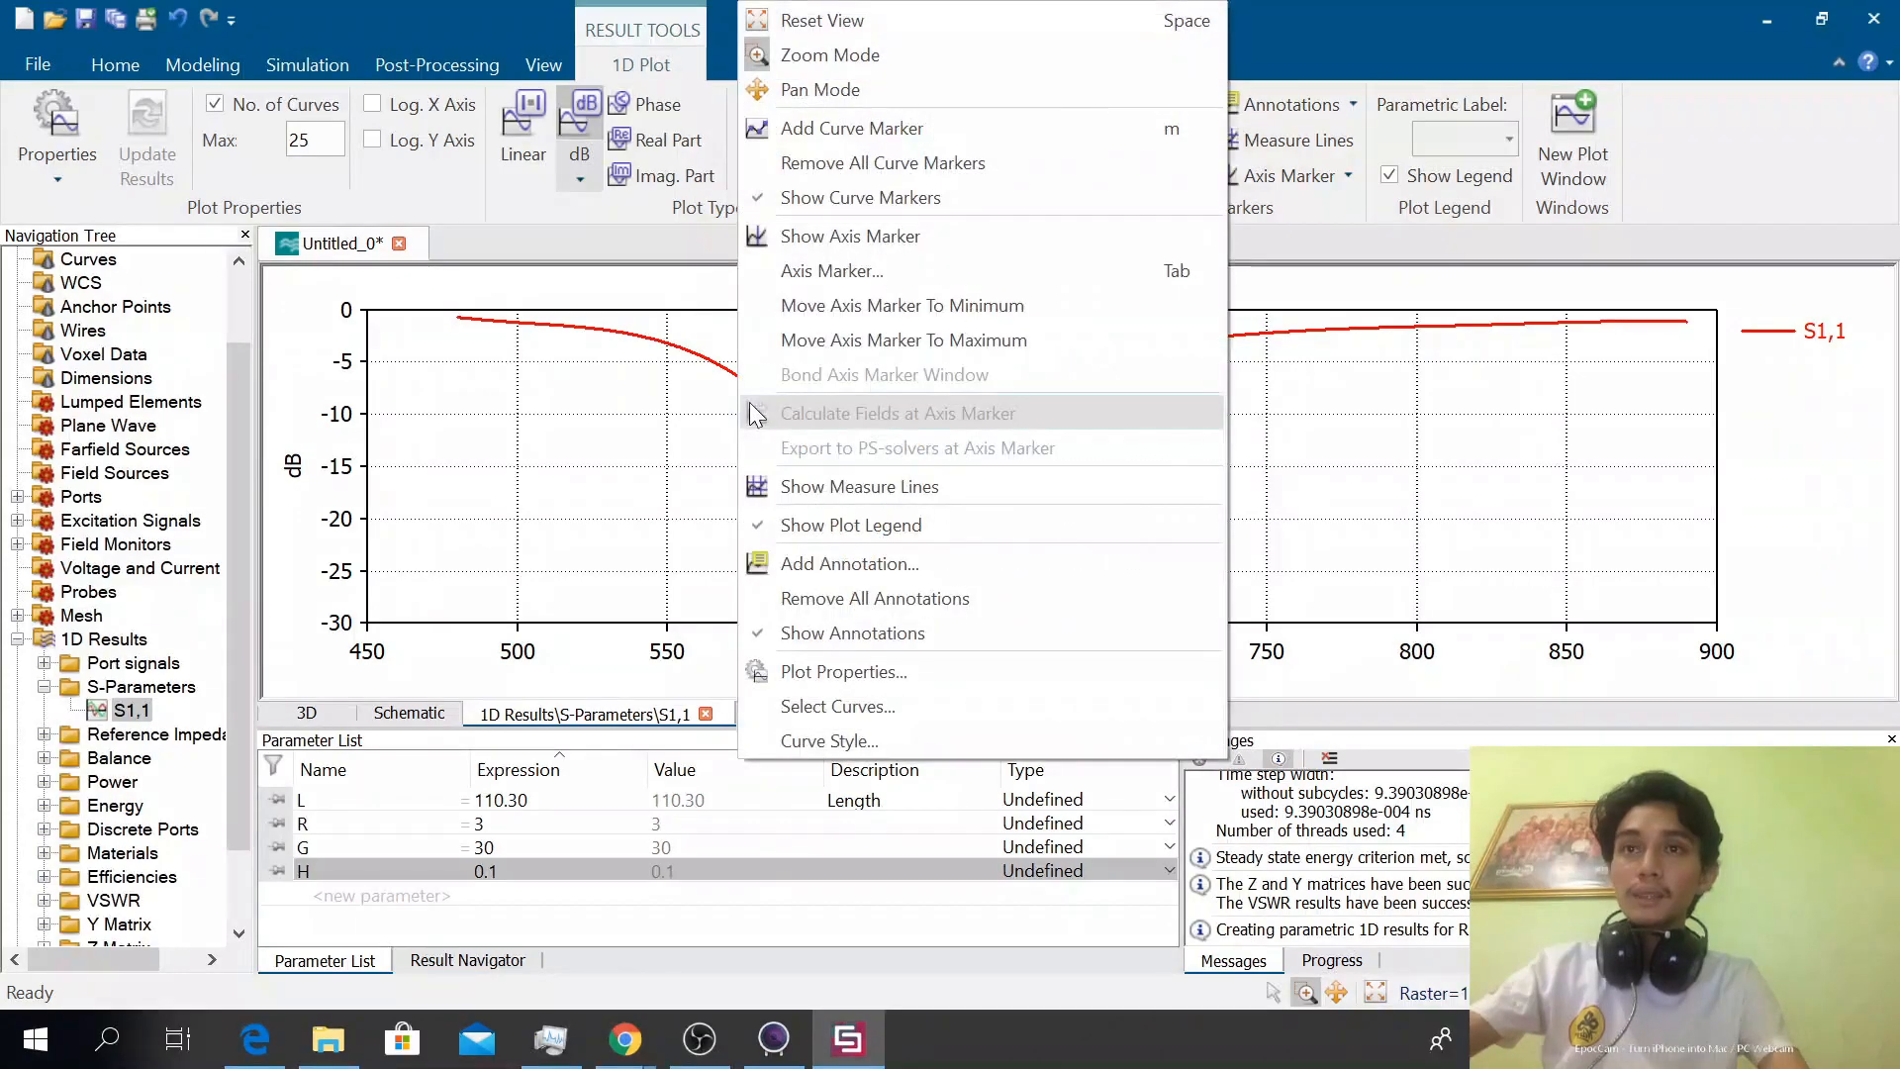
left_click(948, 236)
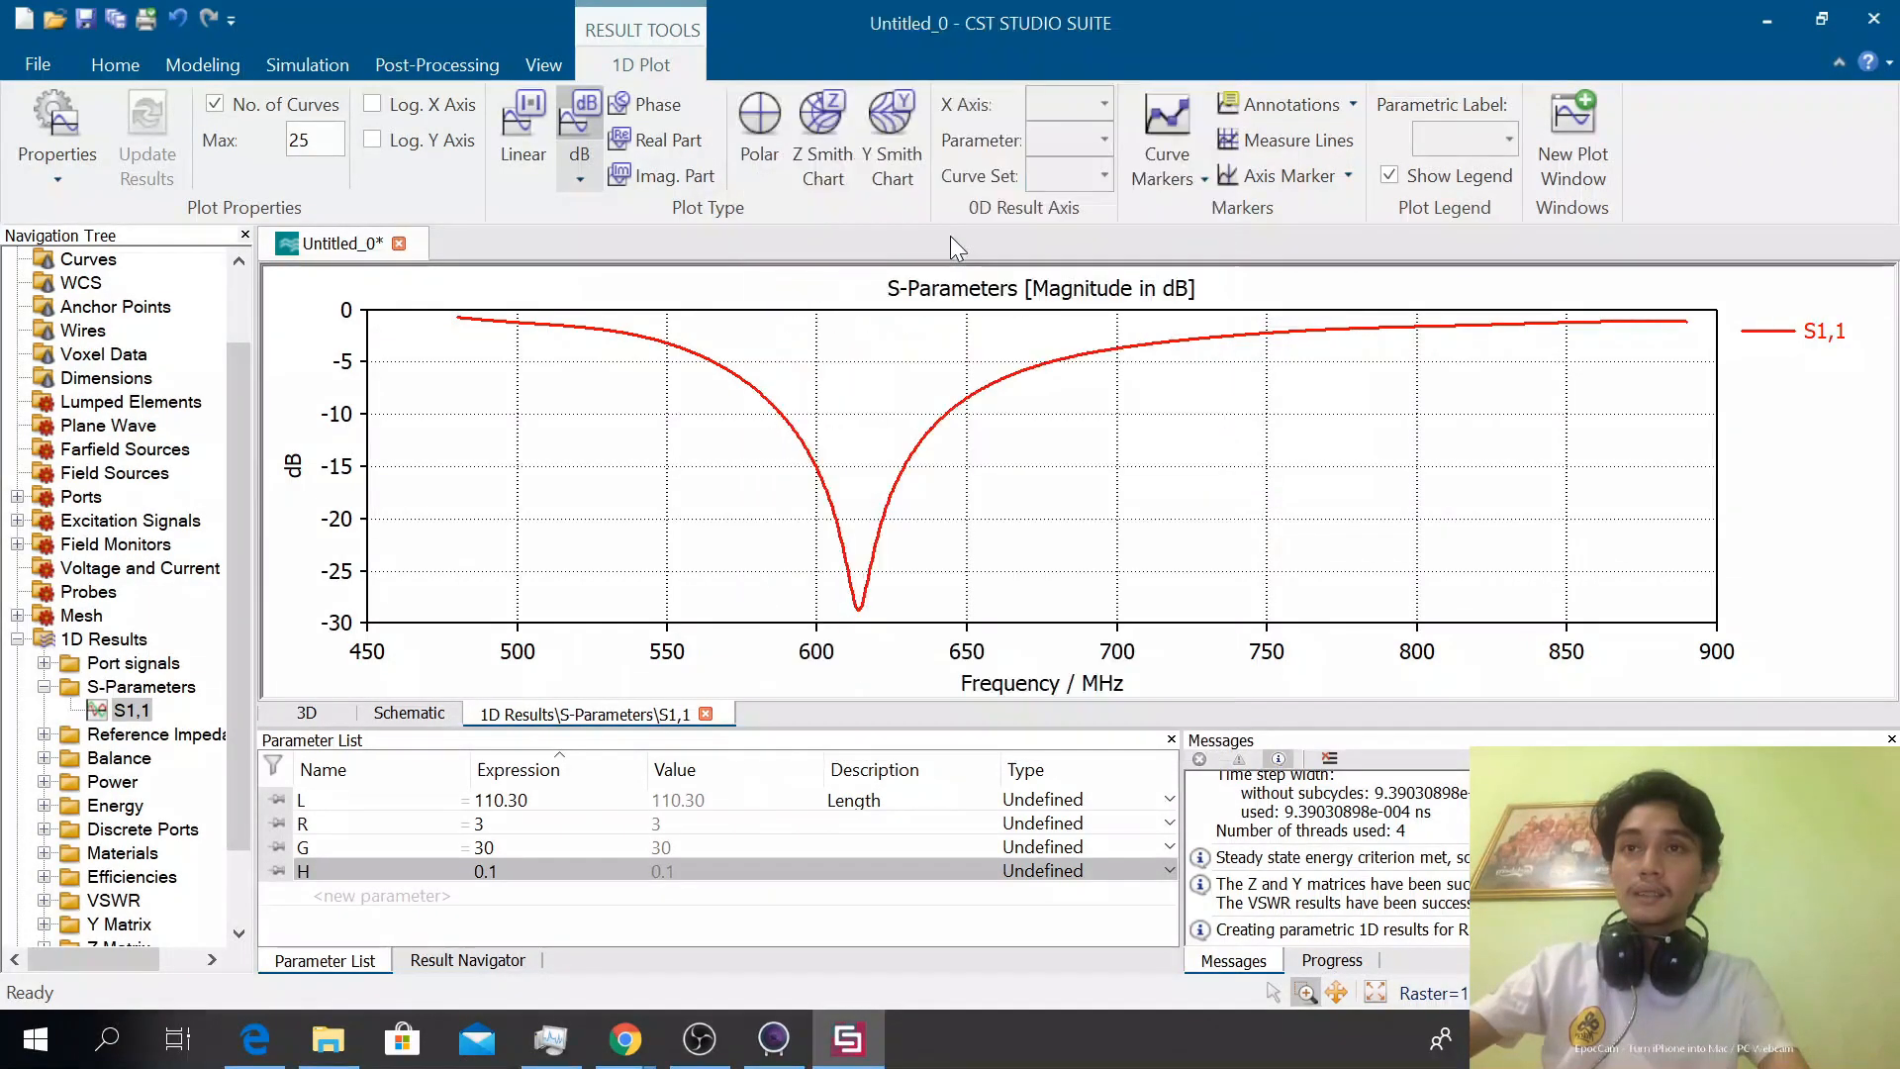
right_click(822, 439)
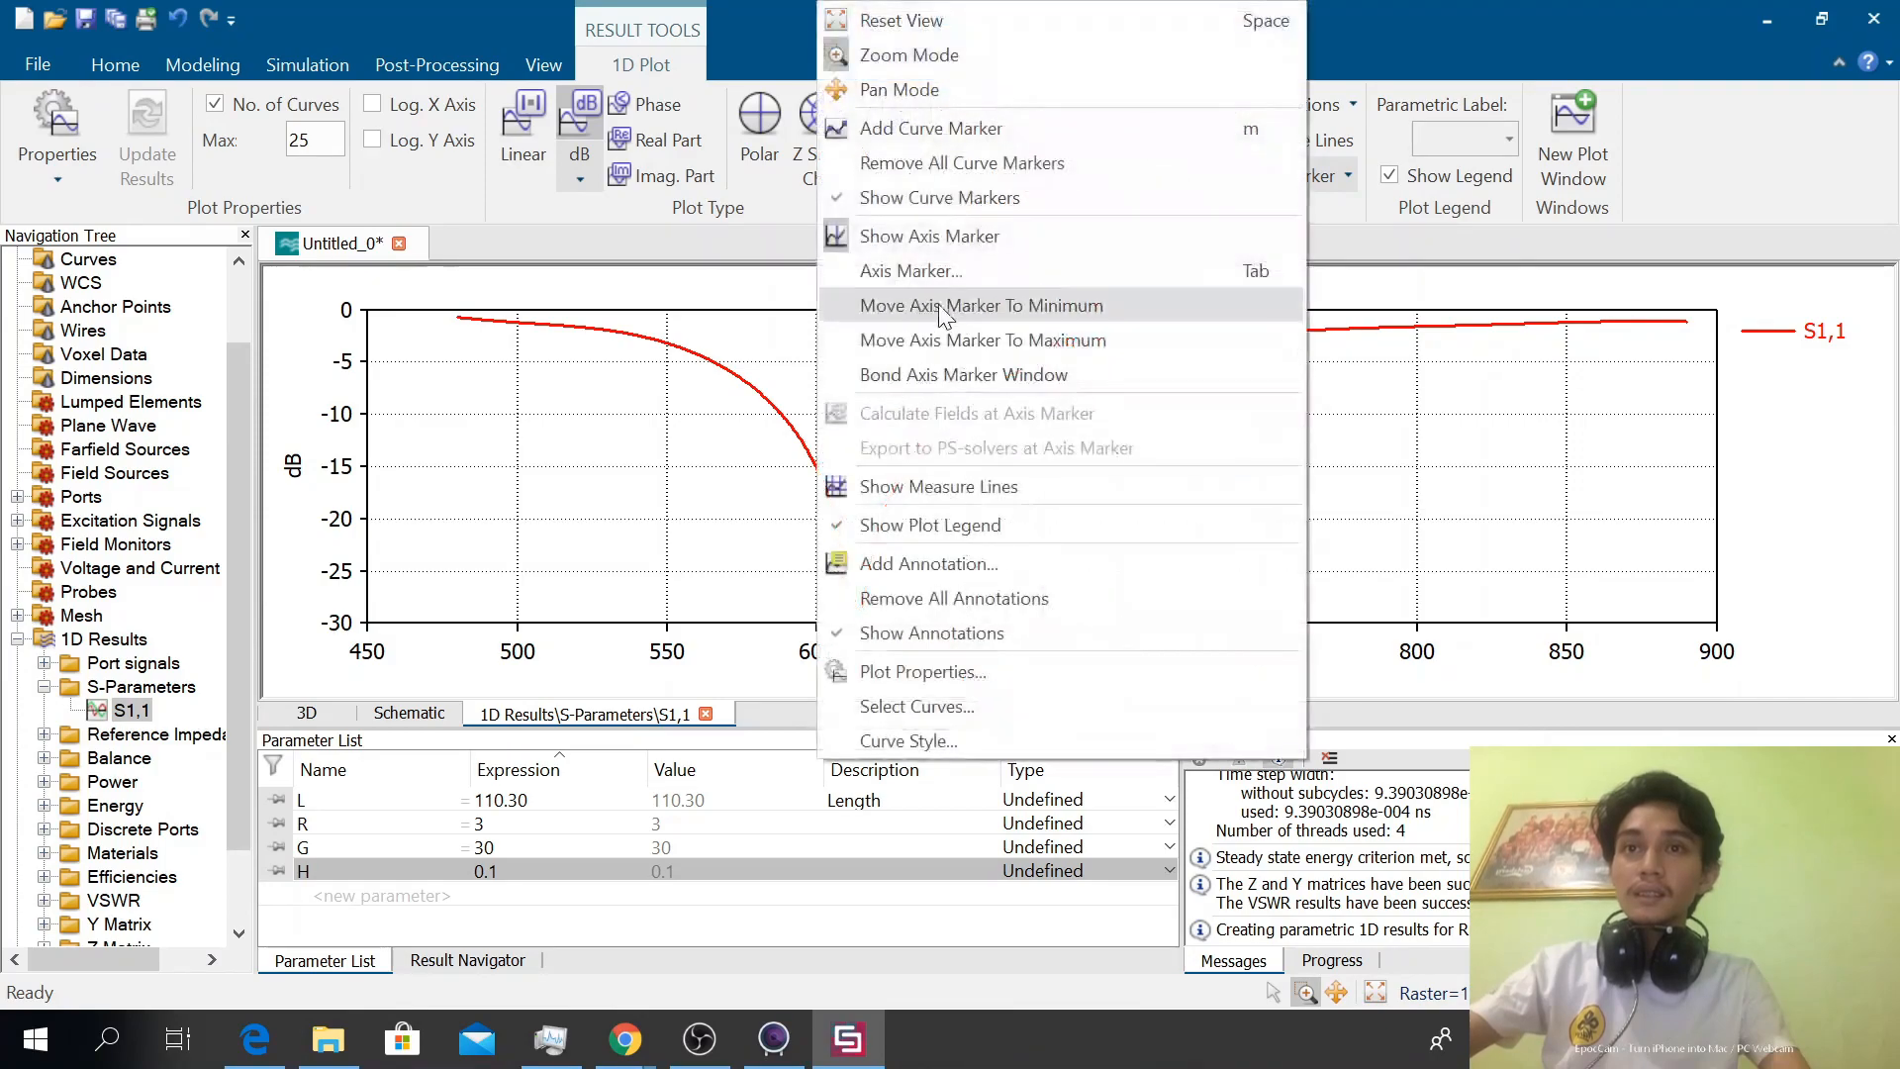
left_click(1006, 303)
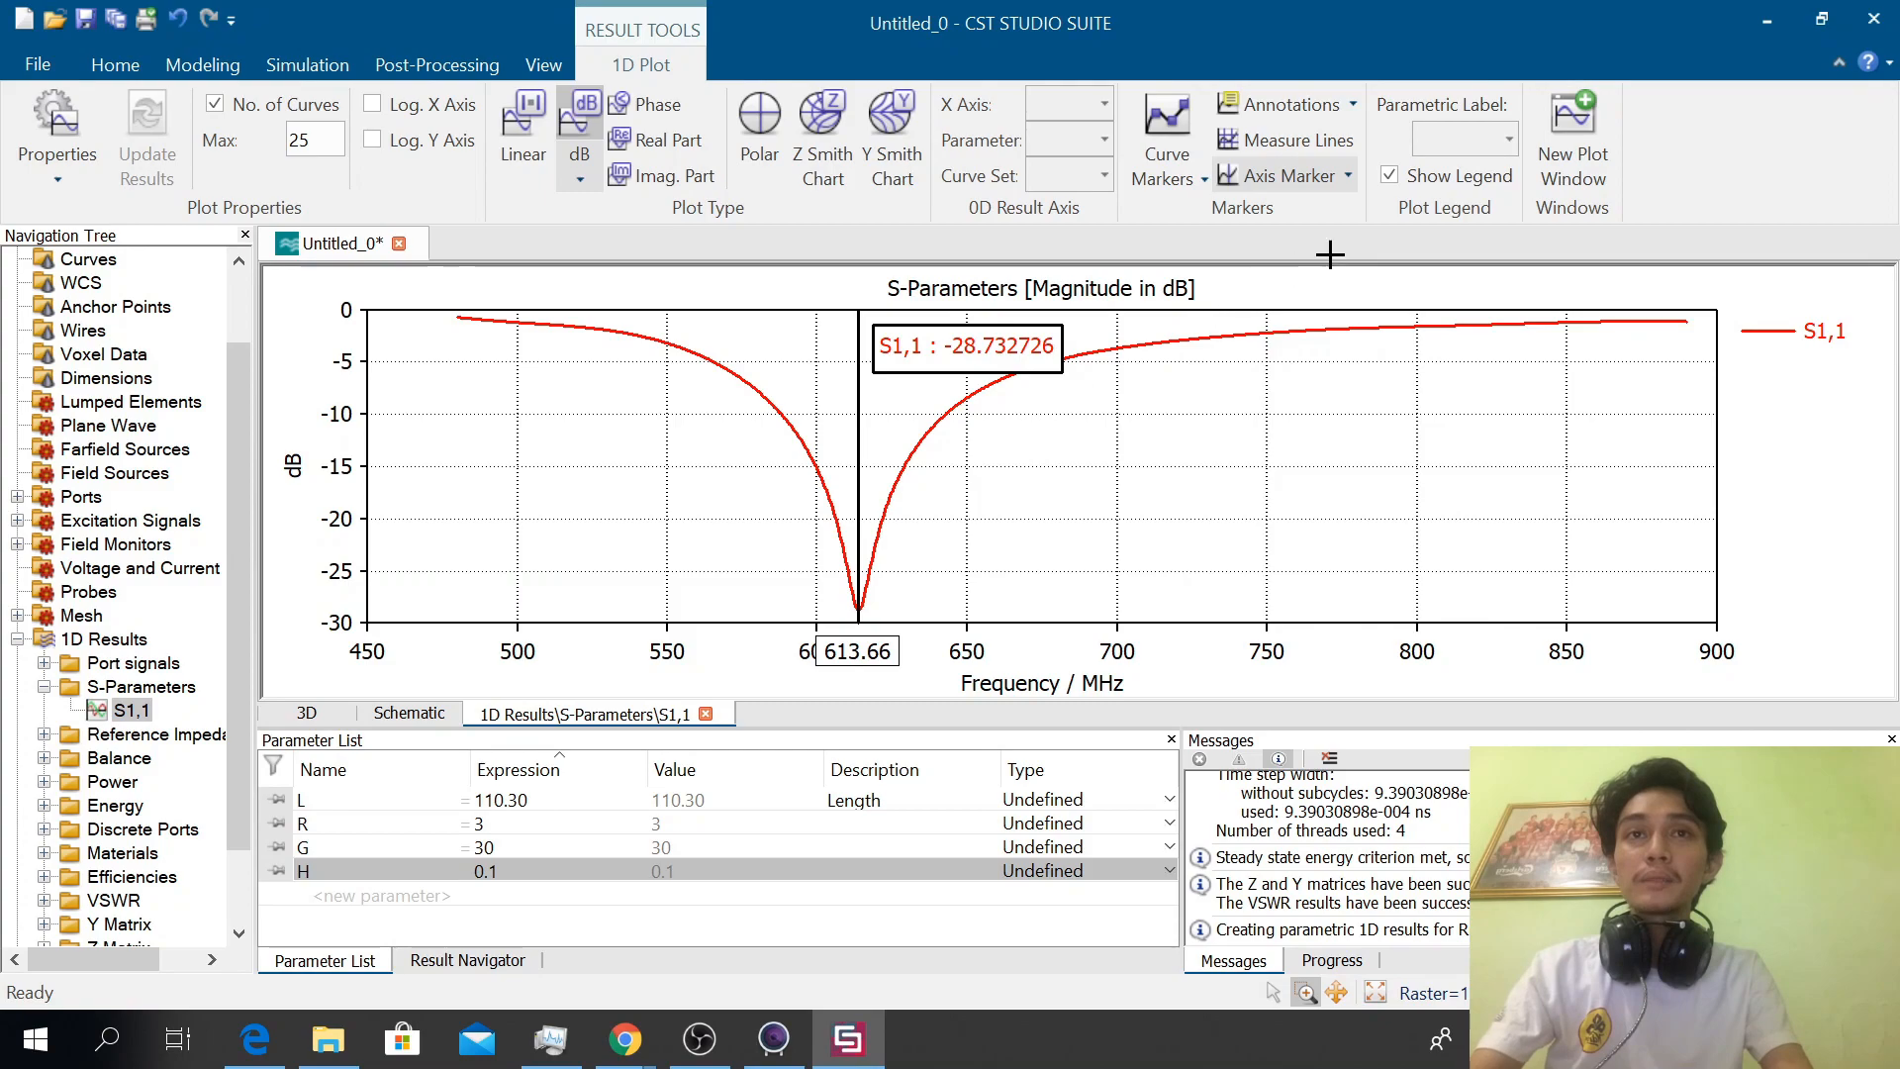
Open the Calculate Wavelength macro to view its inputs and wavelength results, and close it without recalculating
left_click(139, 57)
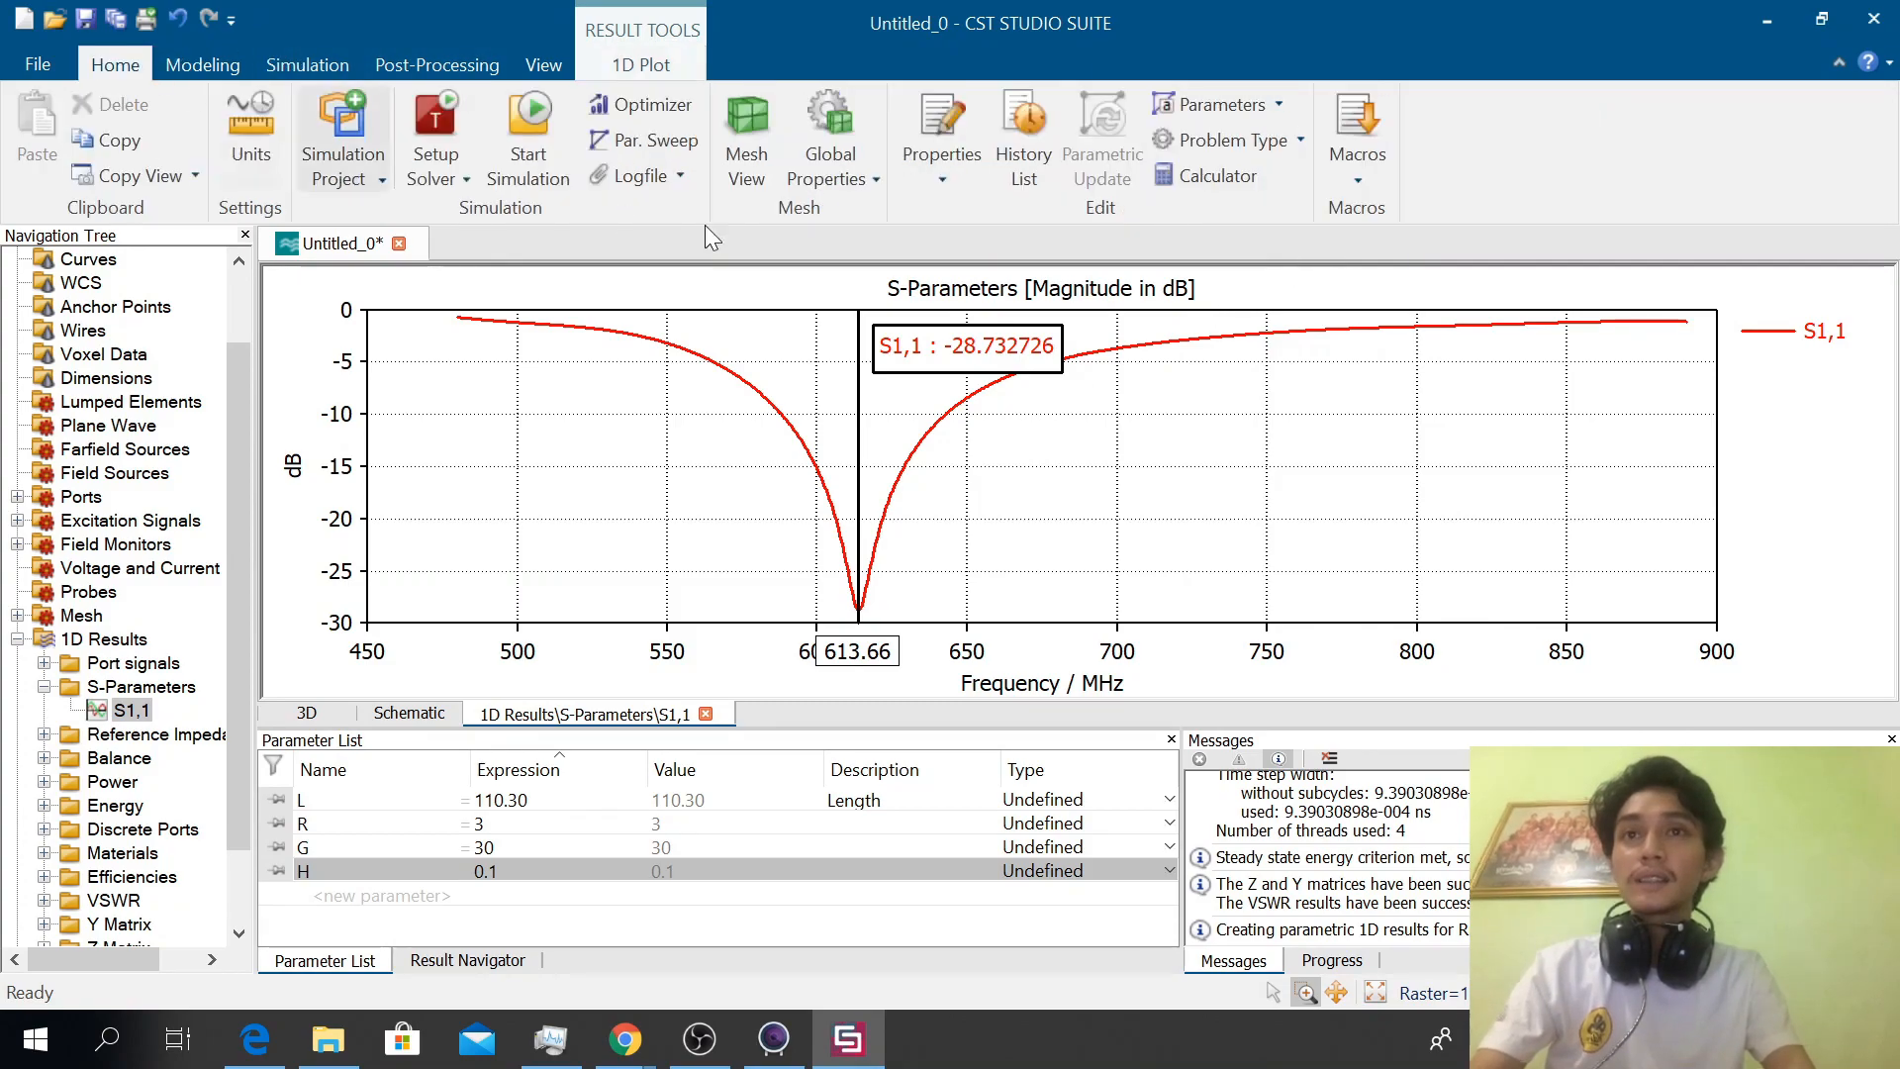
left_click(1357, 139)
mouse_move(1394, 247)
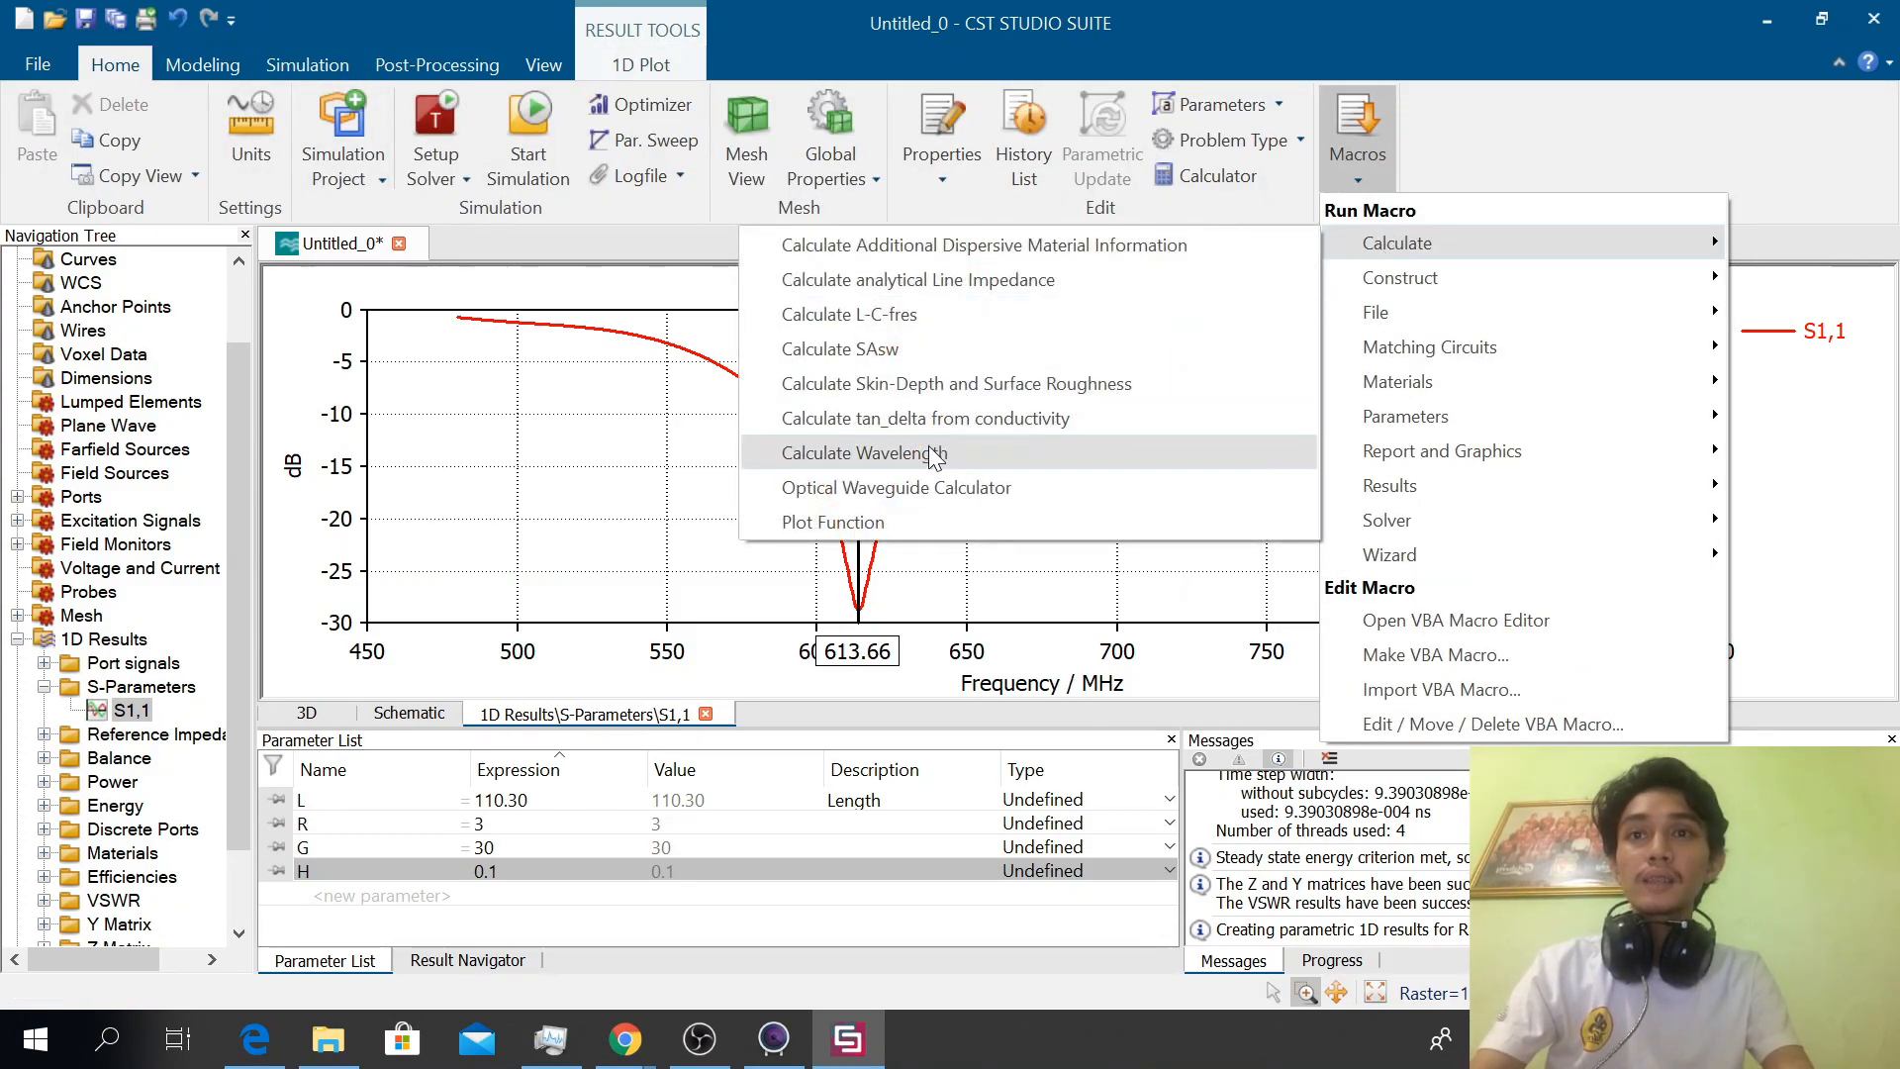
left_click(1087, 450)
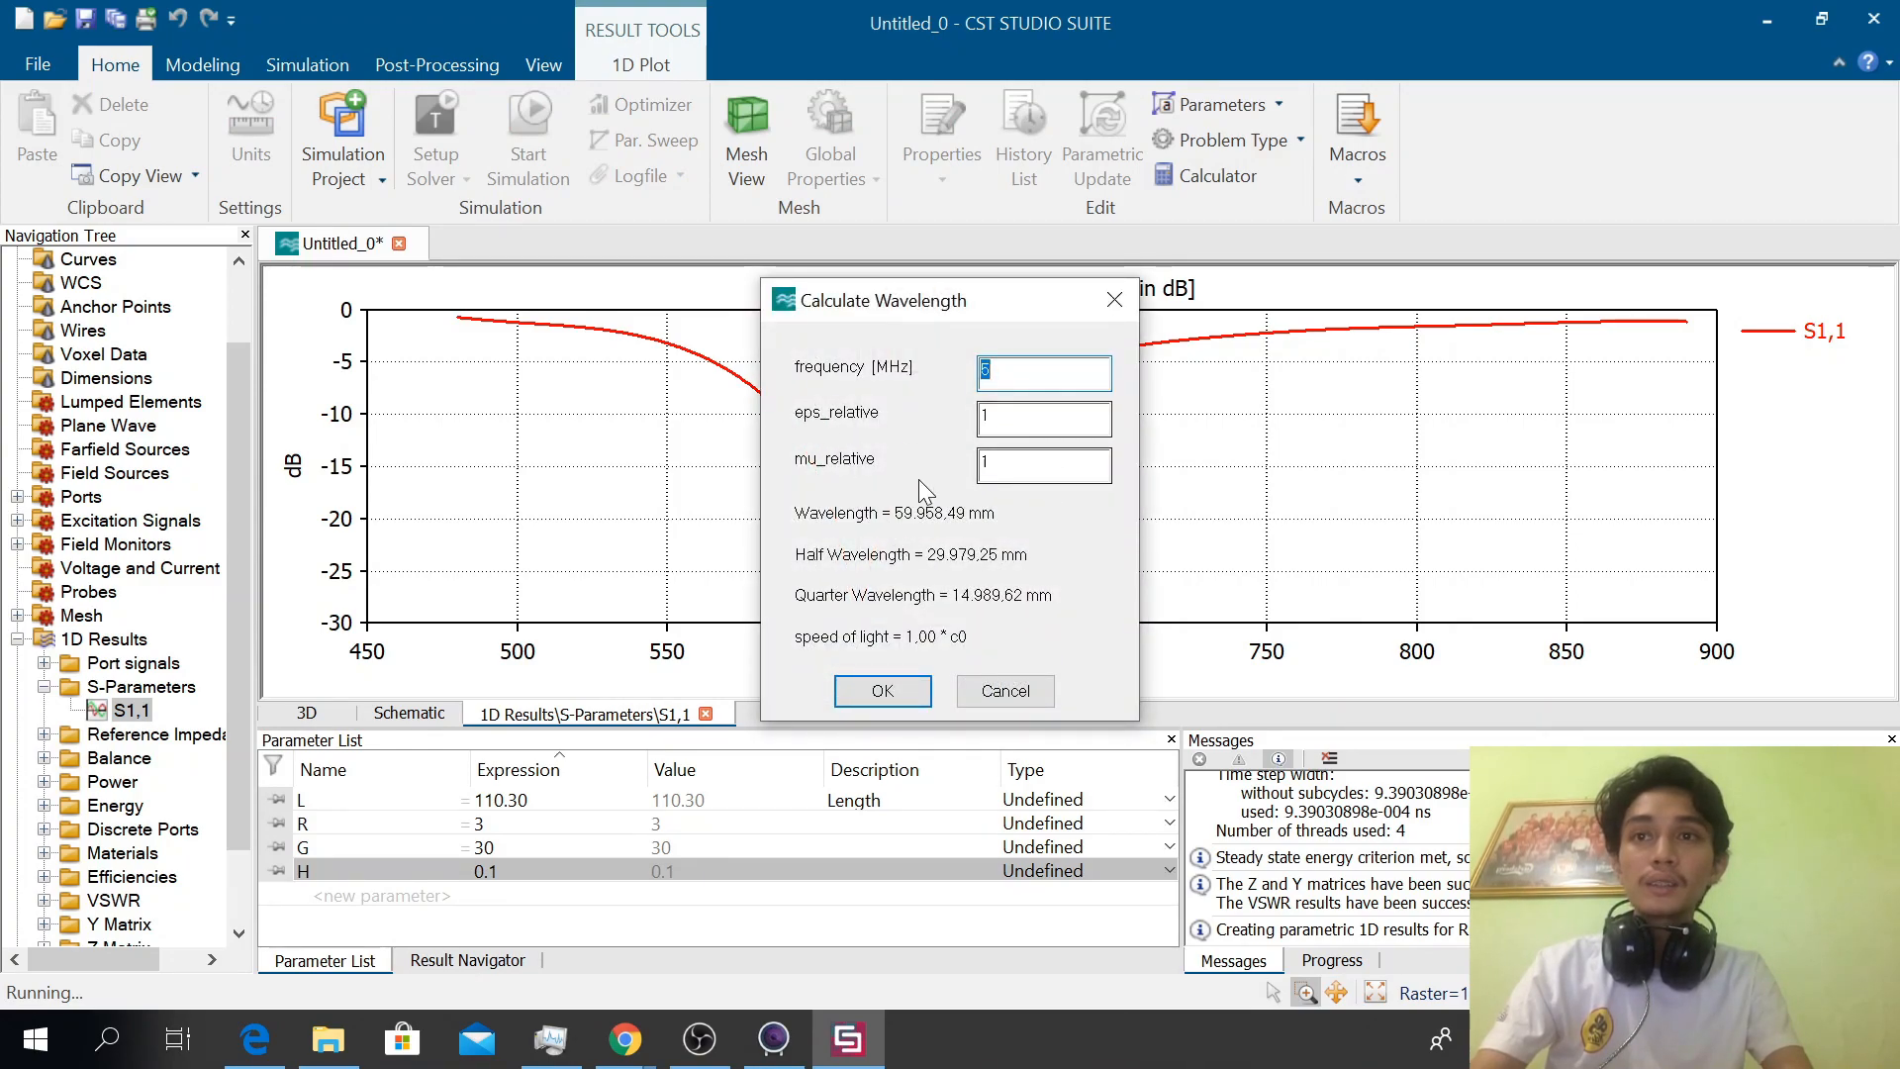
left_click(1007, 692)
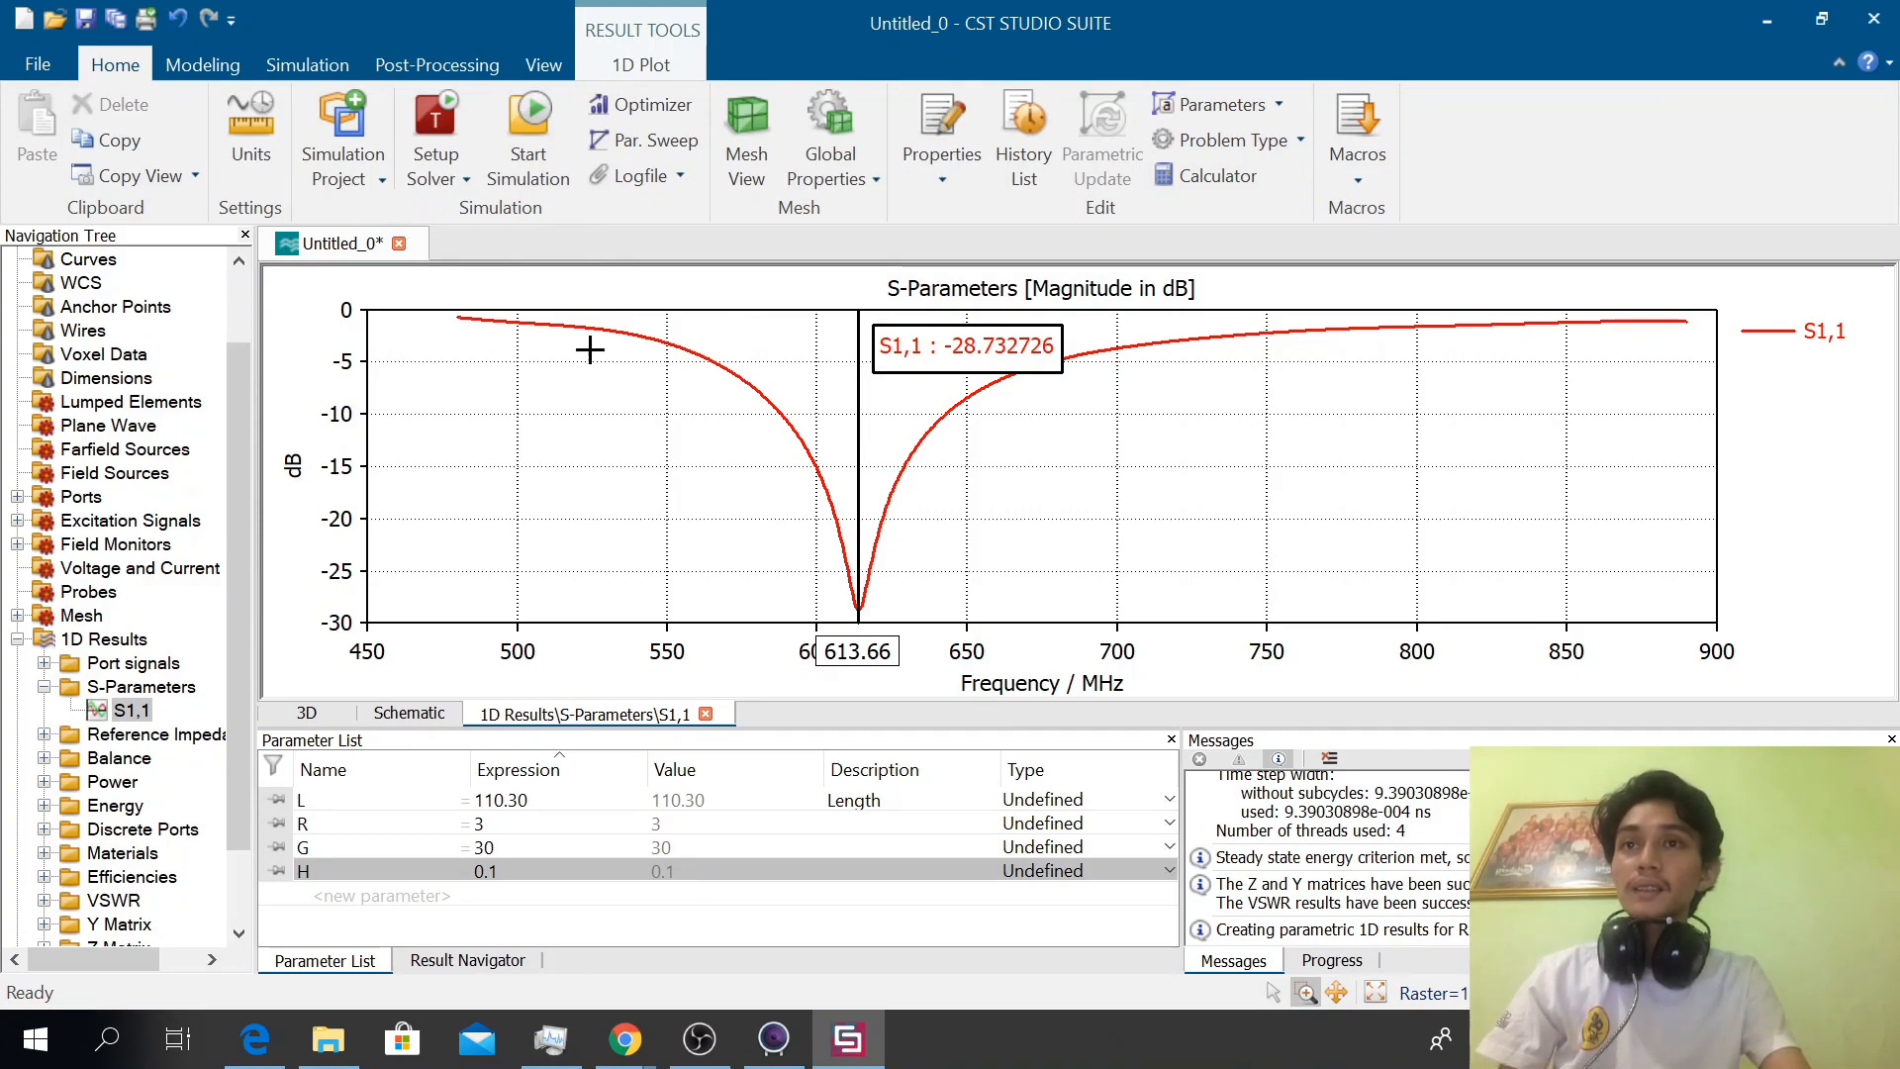
Inspect the antenna's mesh and mesh cell count in the mesh view, and close that view
left_click(749, 133)
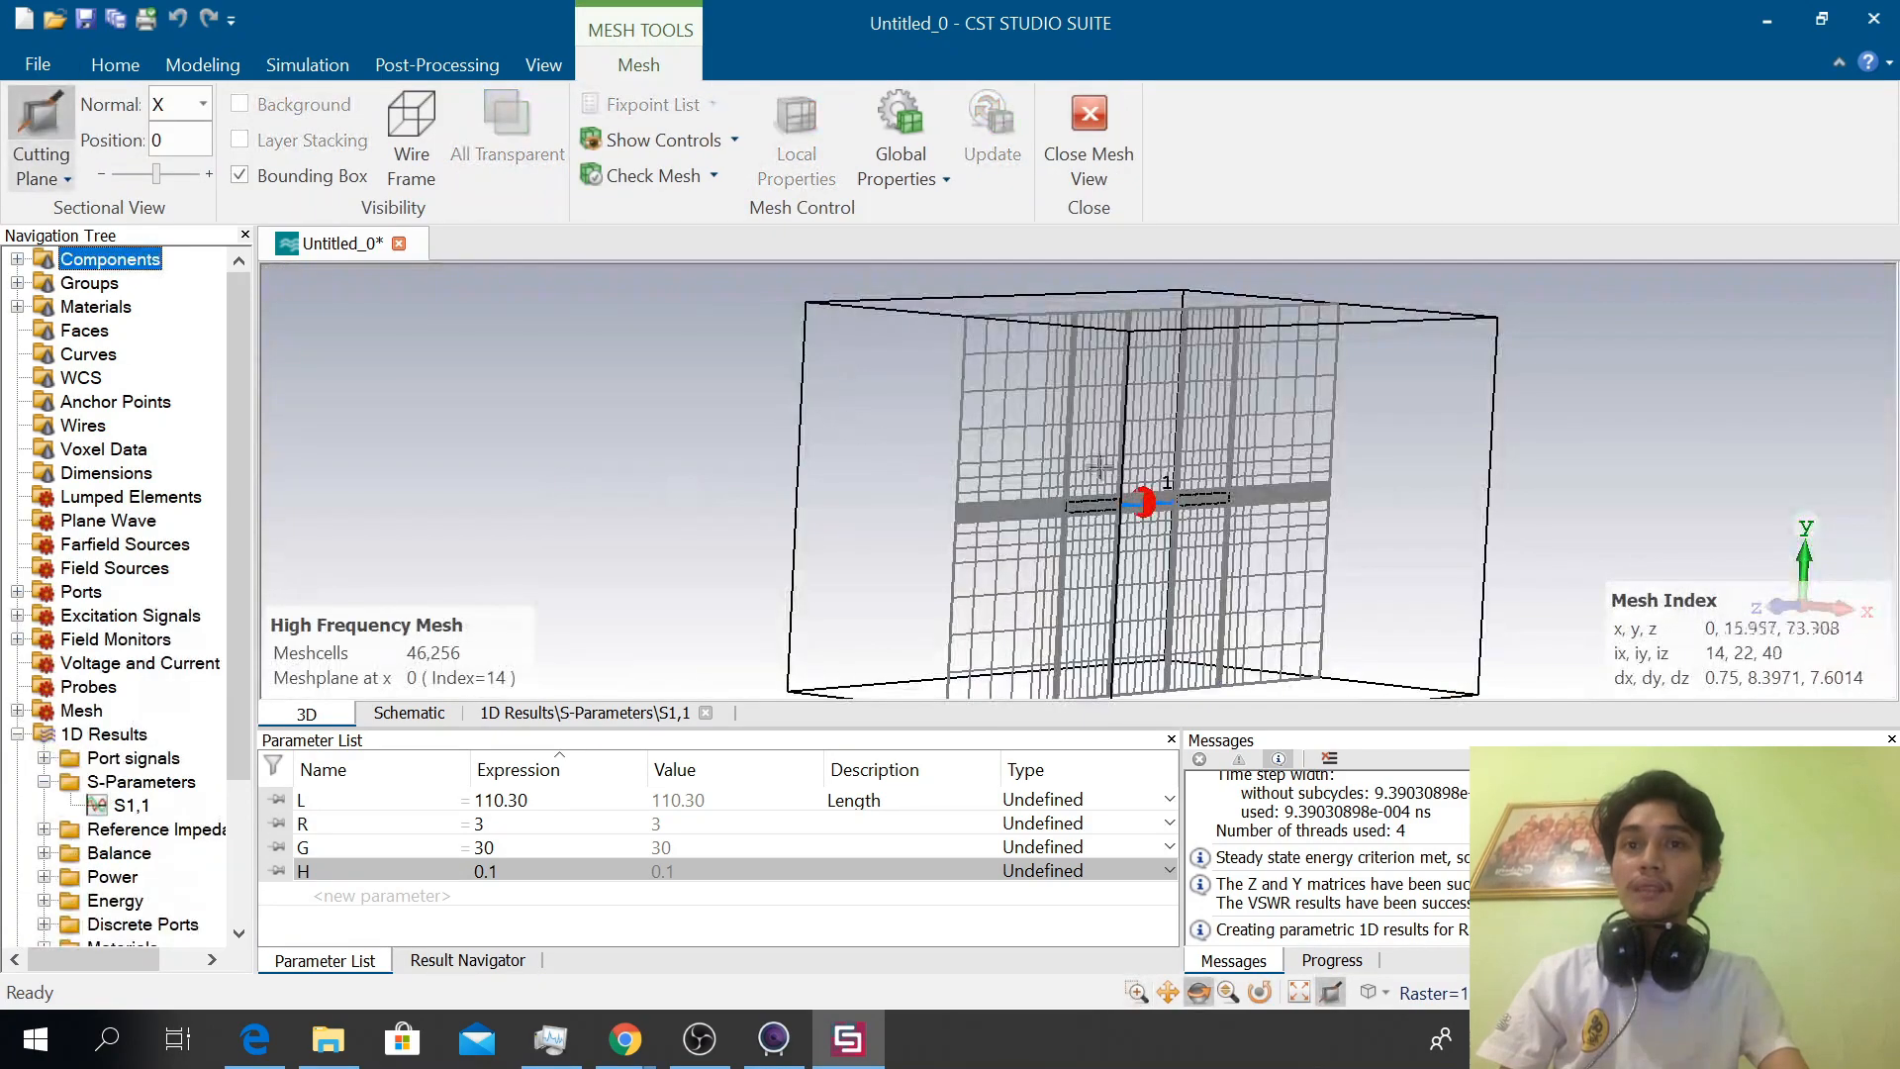
left_click_drag(861, 429, 738, 449)
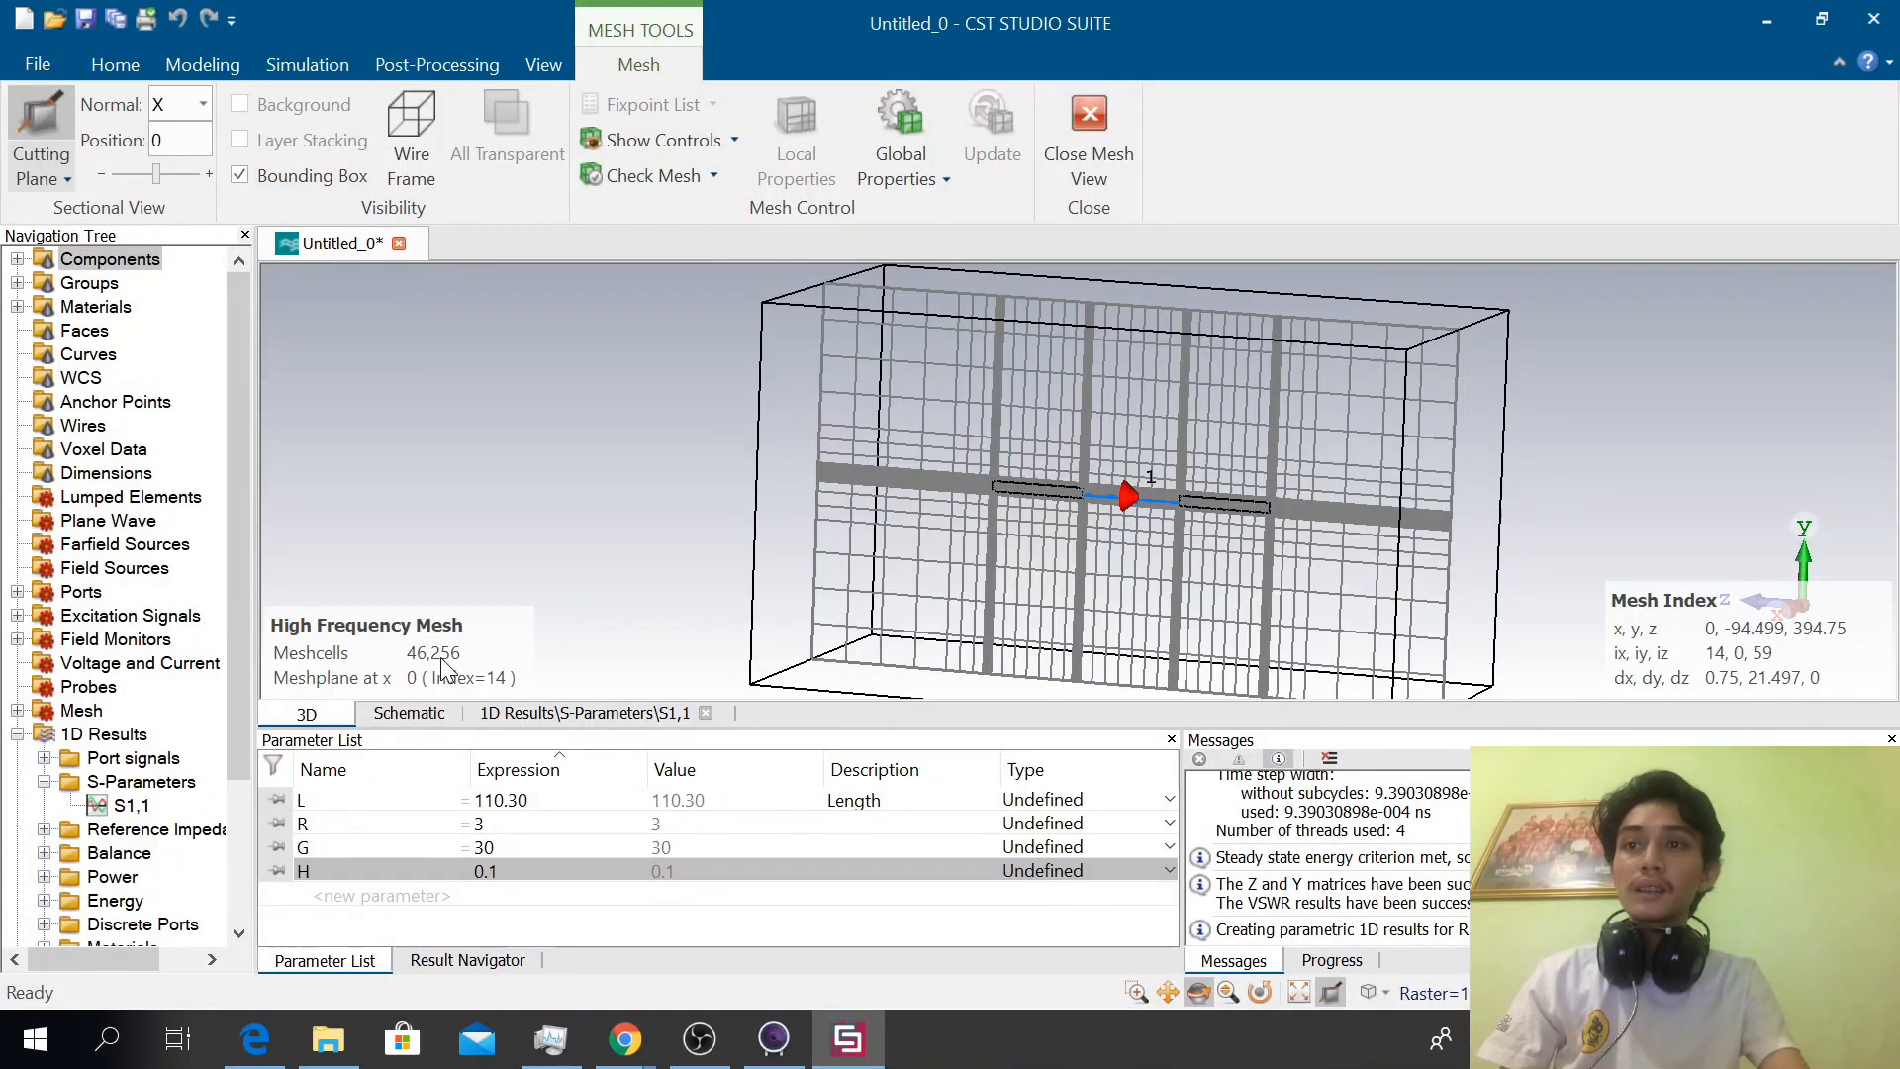
scroll(1140, 505, "up", 2)
scroll(1142, 501, "up", 3)
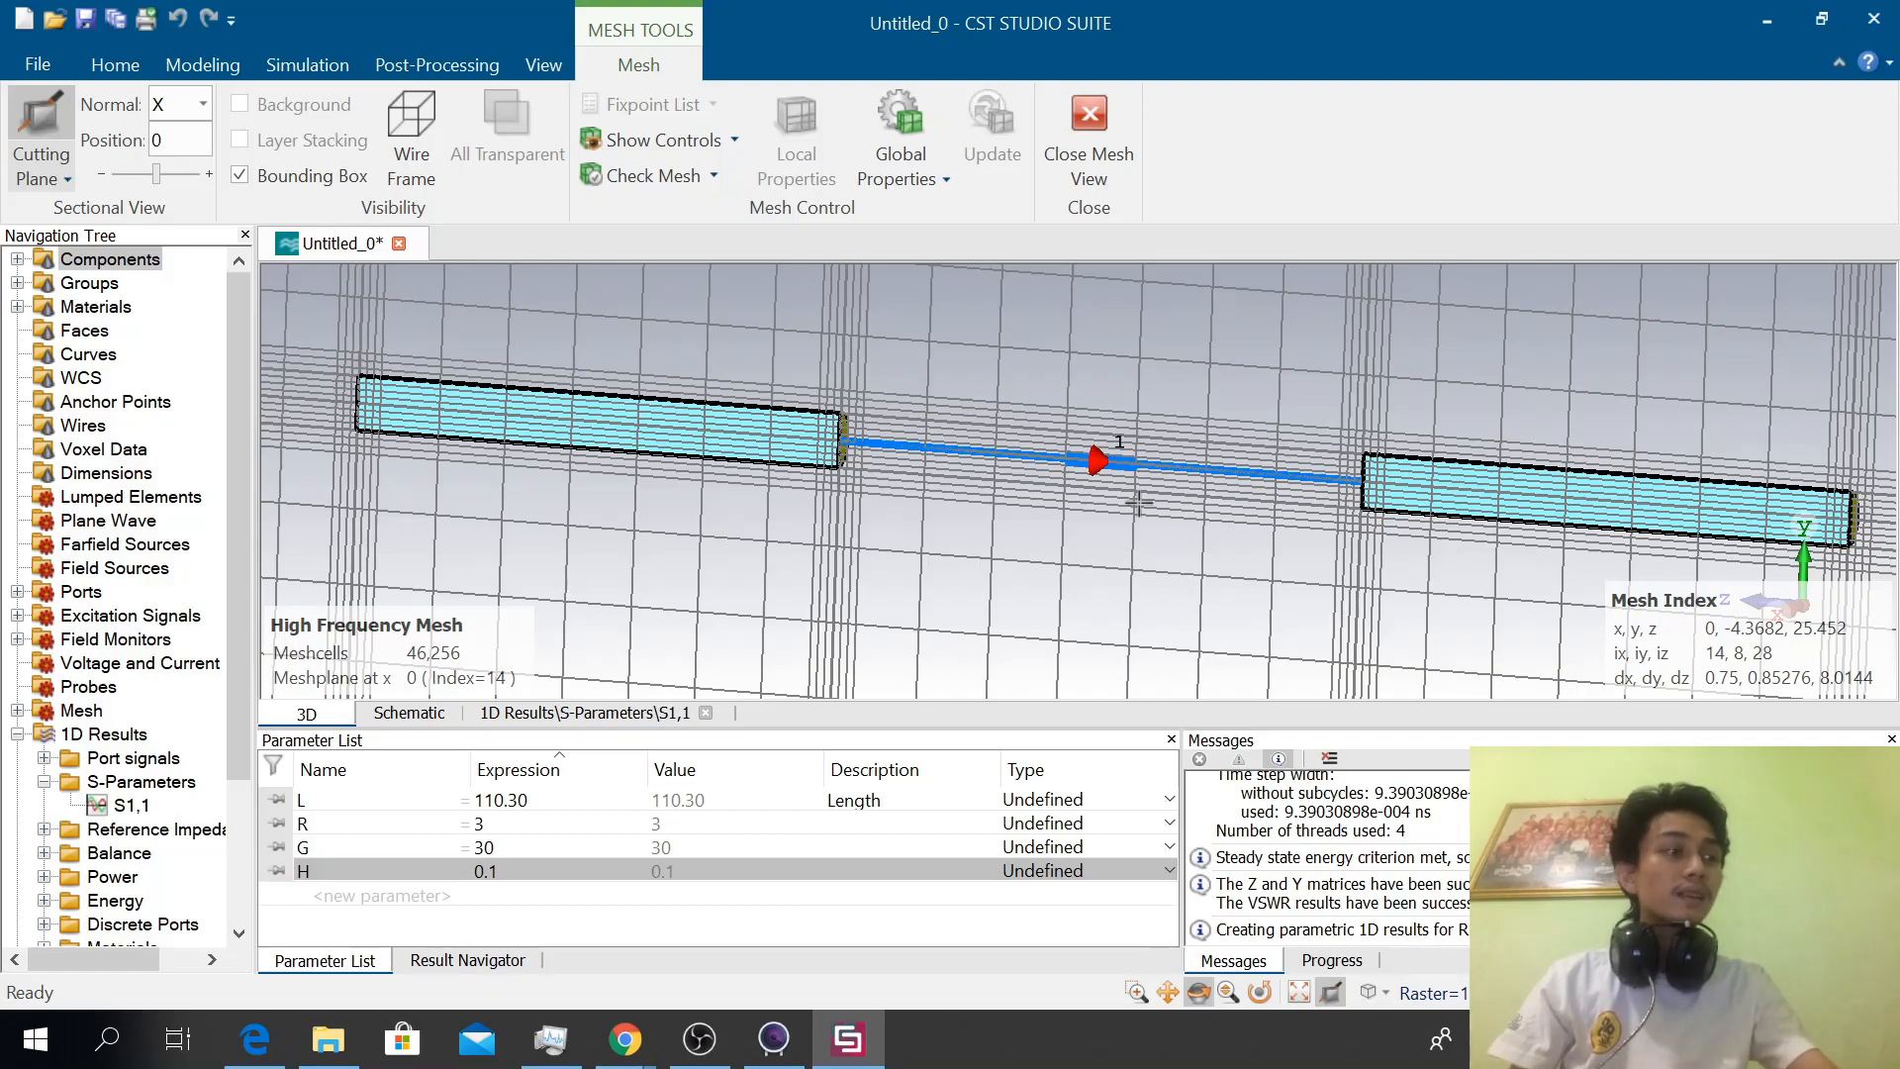
left_click(1110, 123)
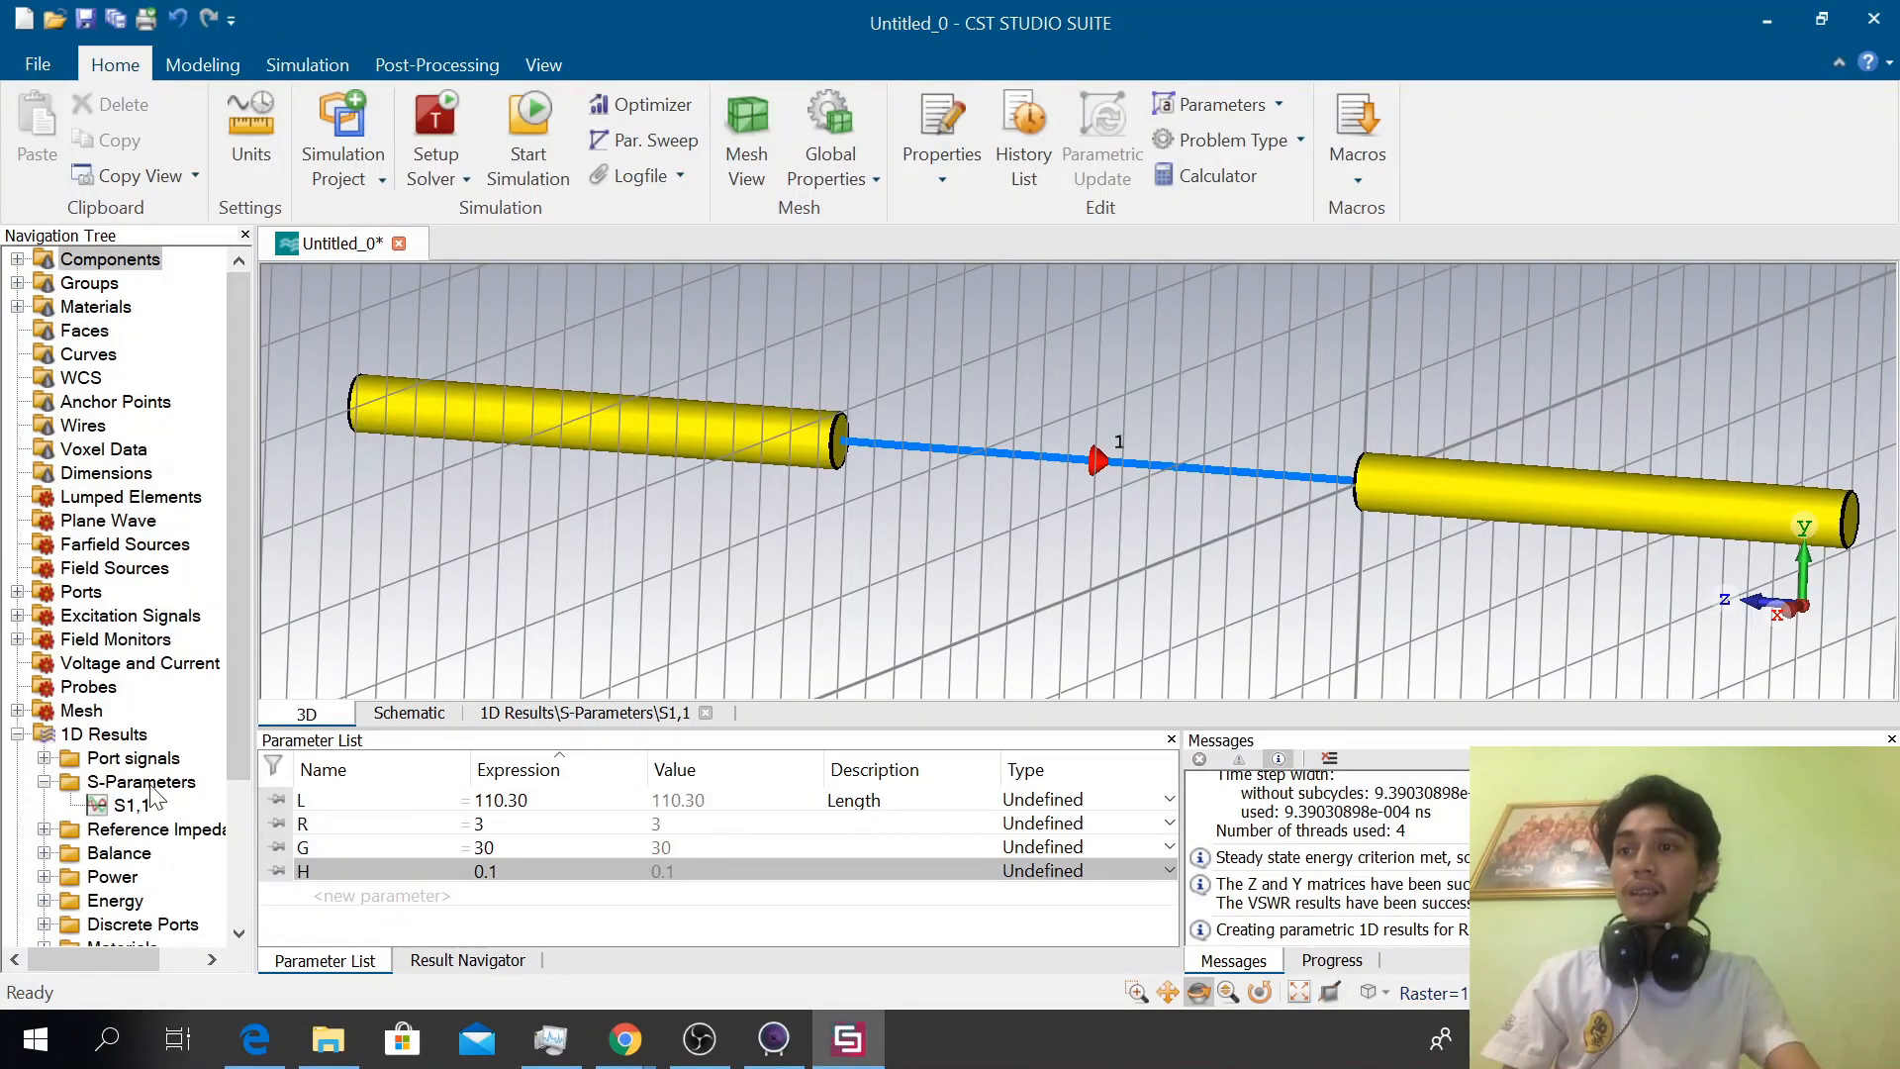
Reopen the S1,1 curve, toggle the axis marker off and on, and move it to about 581 MHz
left_click(131, 805)
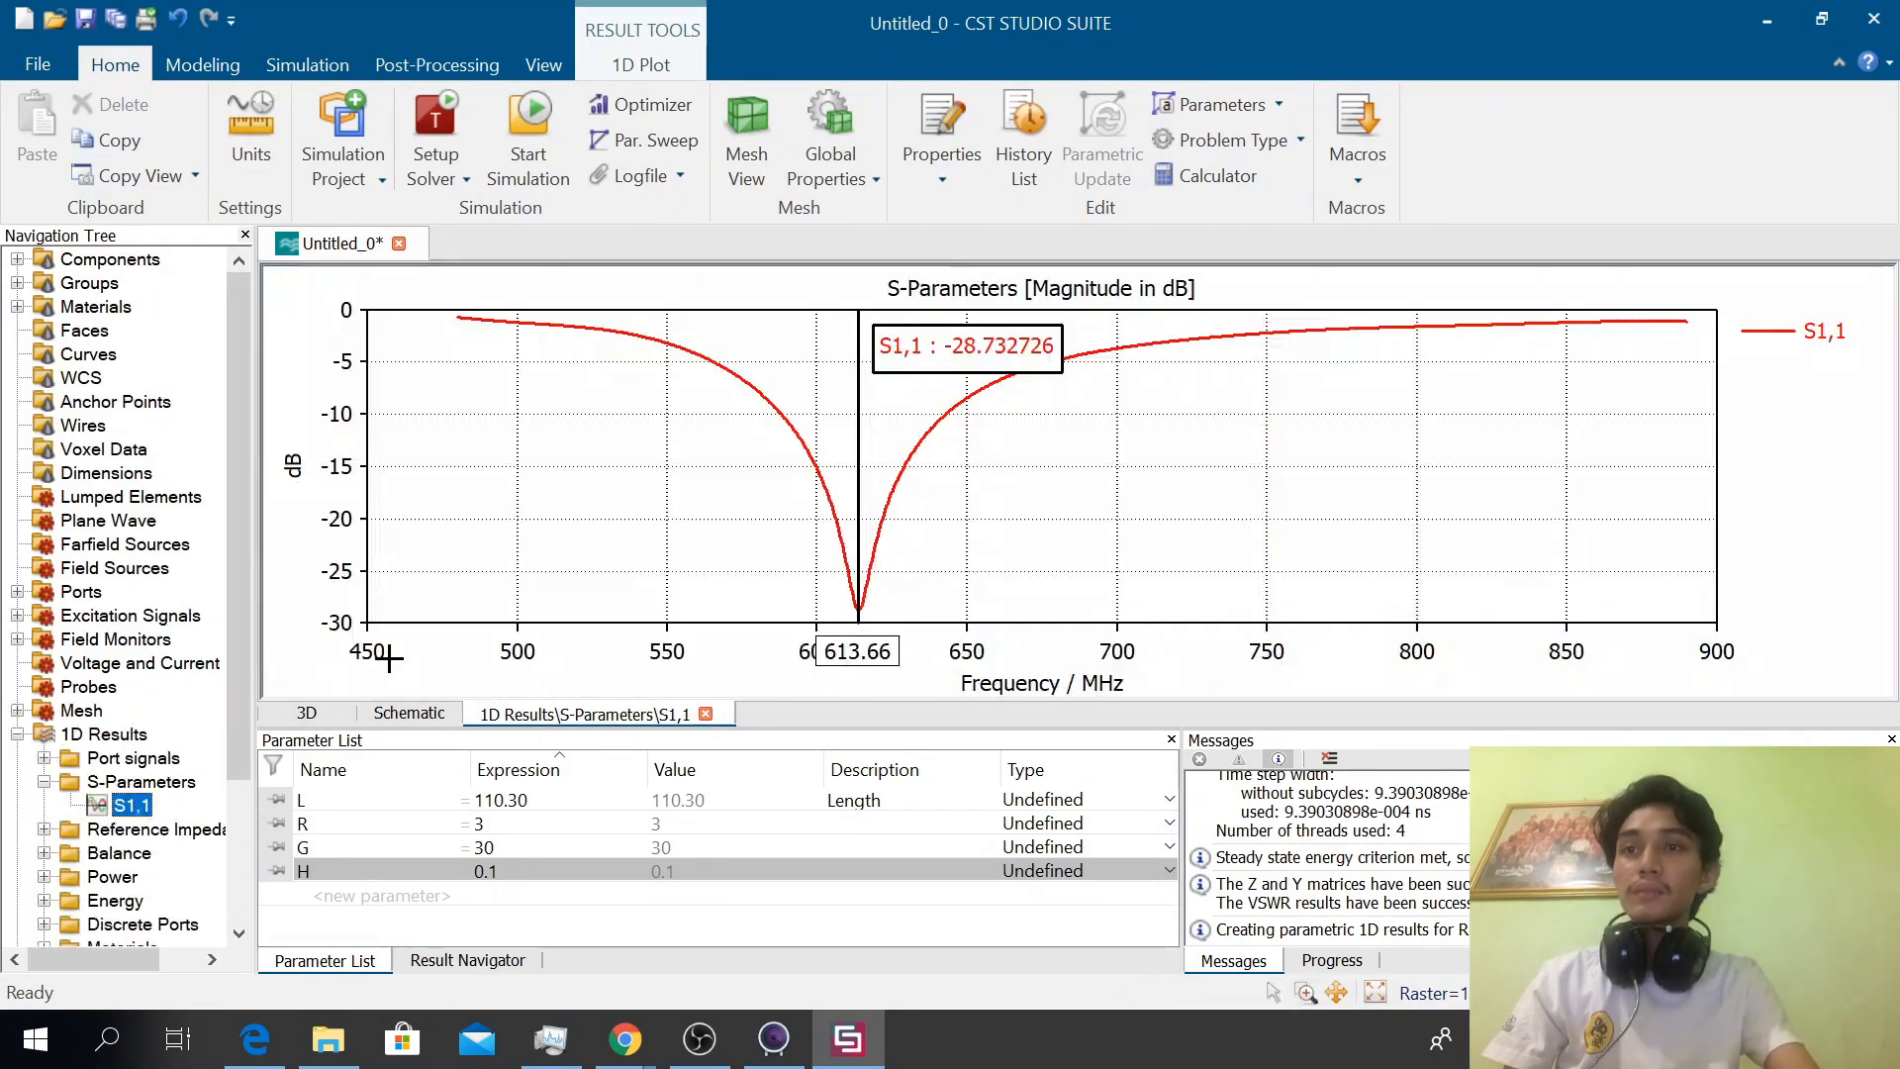
right_click(850, 414)
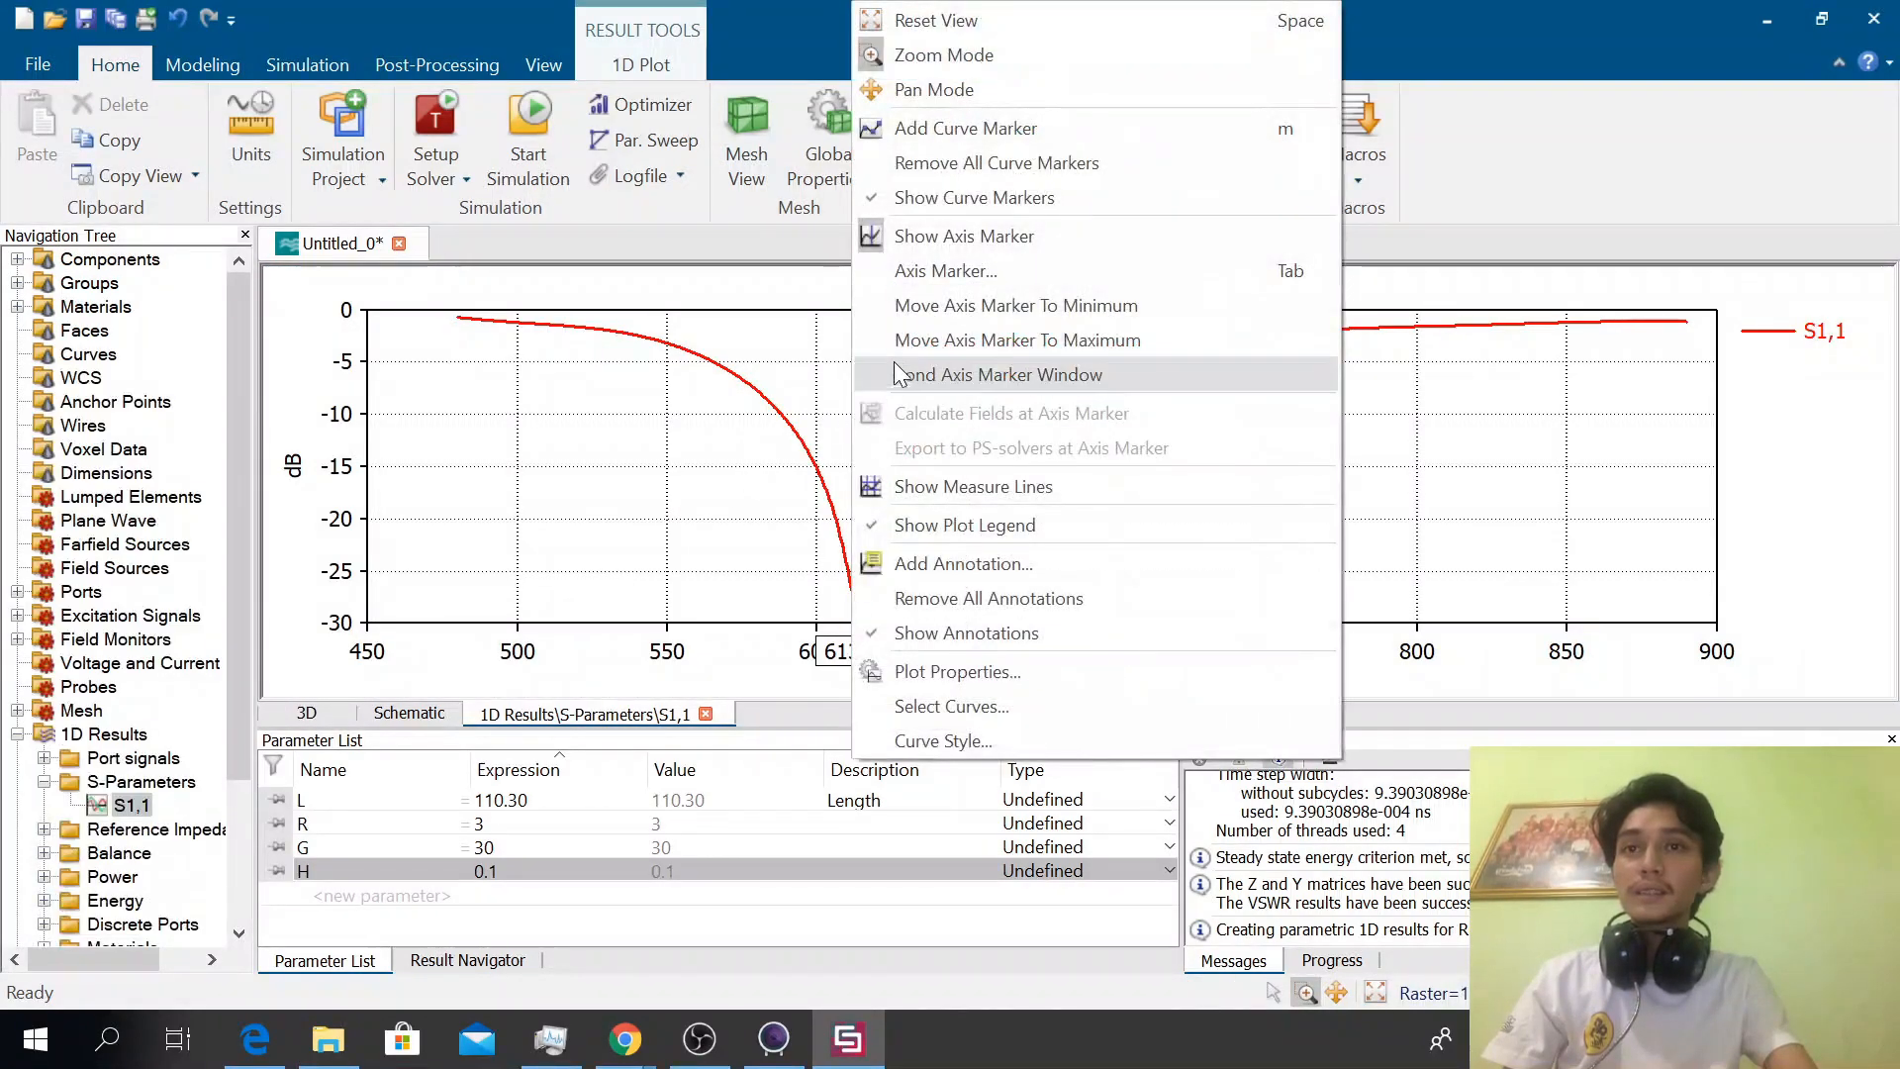
left_click(922, 245)
right_click(826, 452)
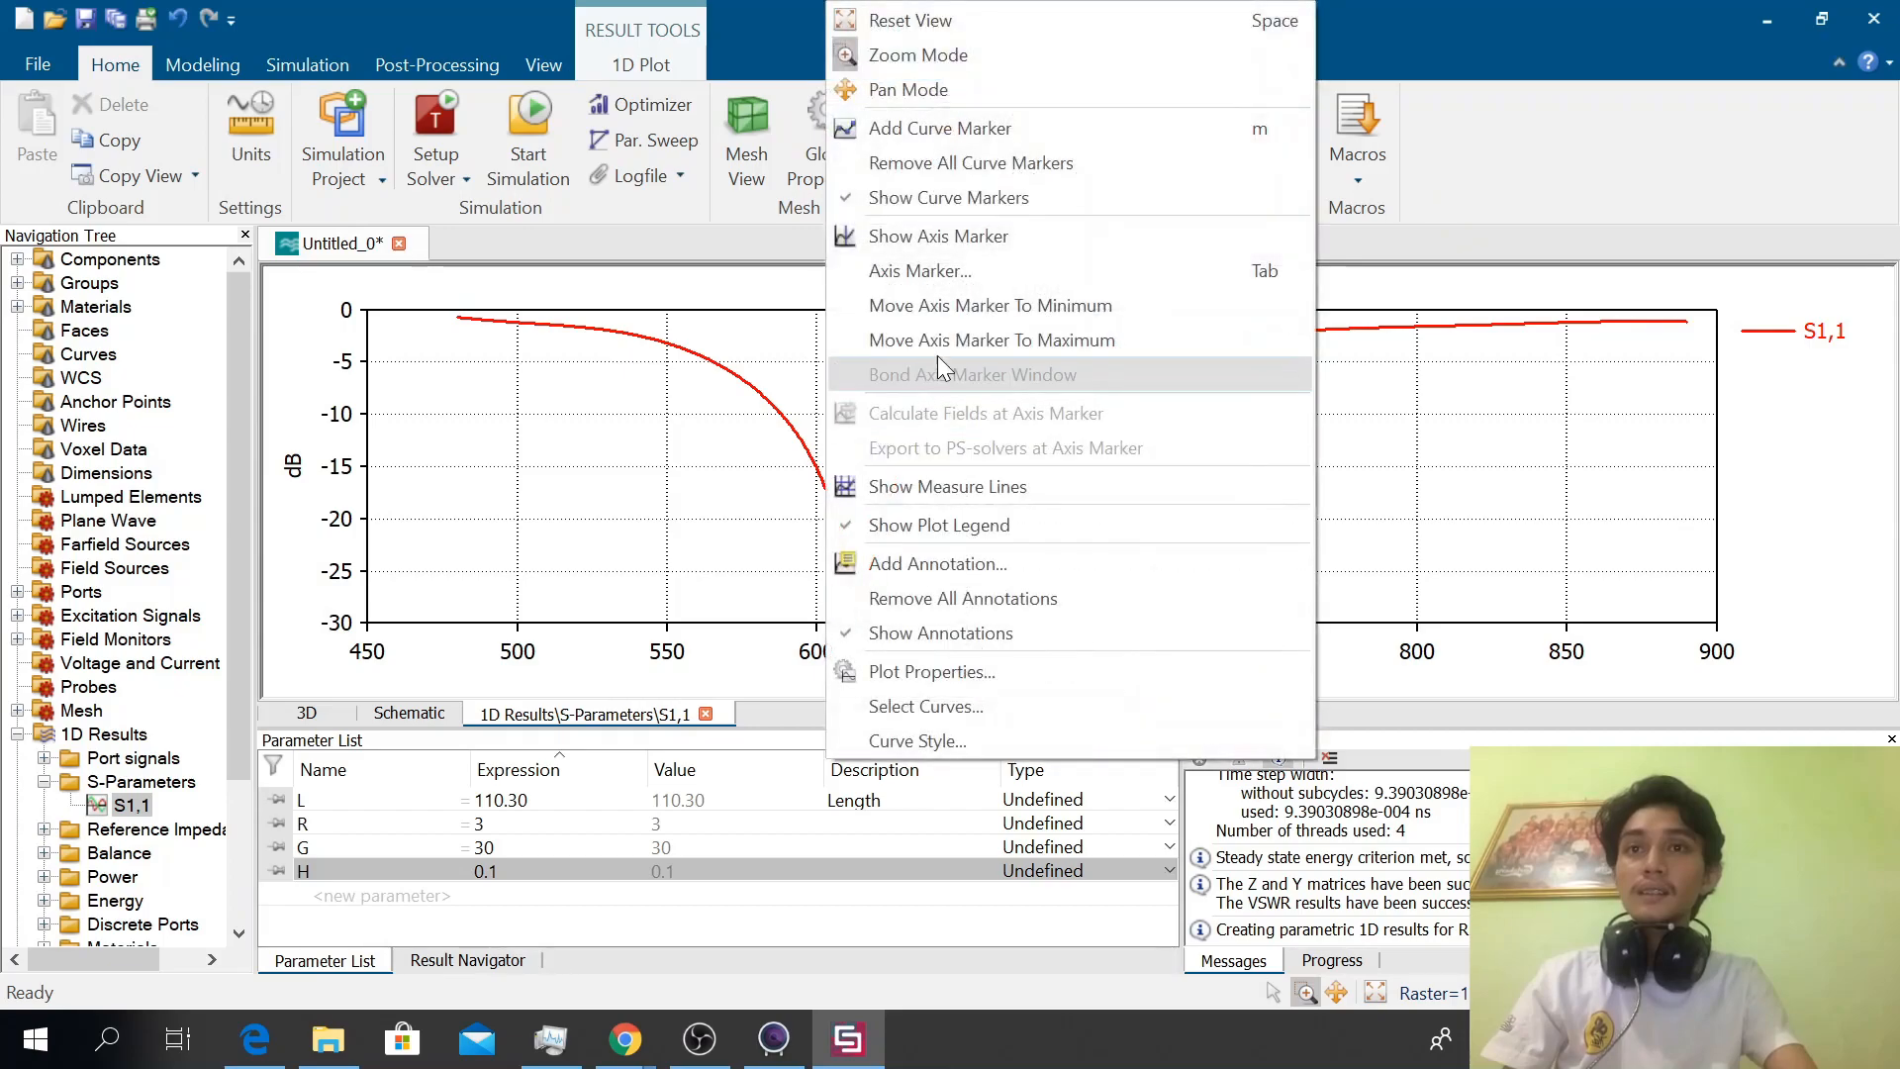
left_click(1013, 240)
left_click_drag(855, 426, 770, 421)
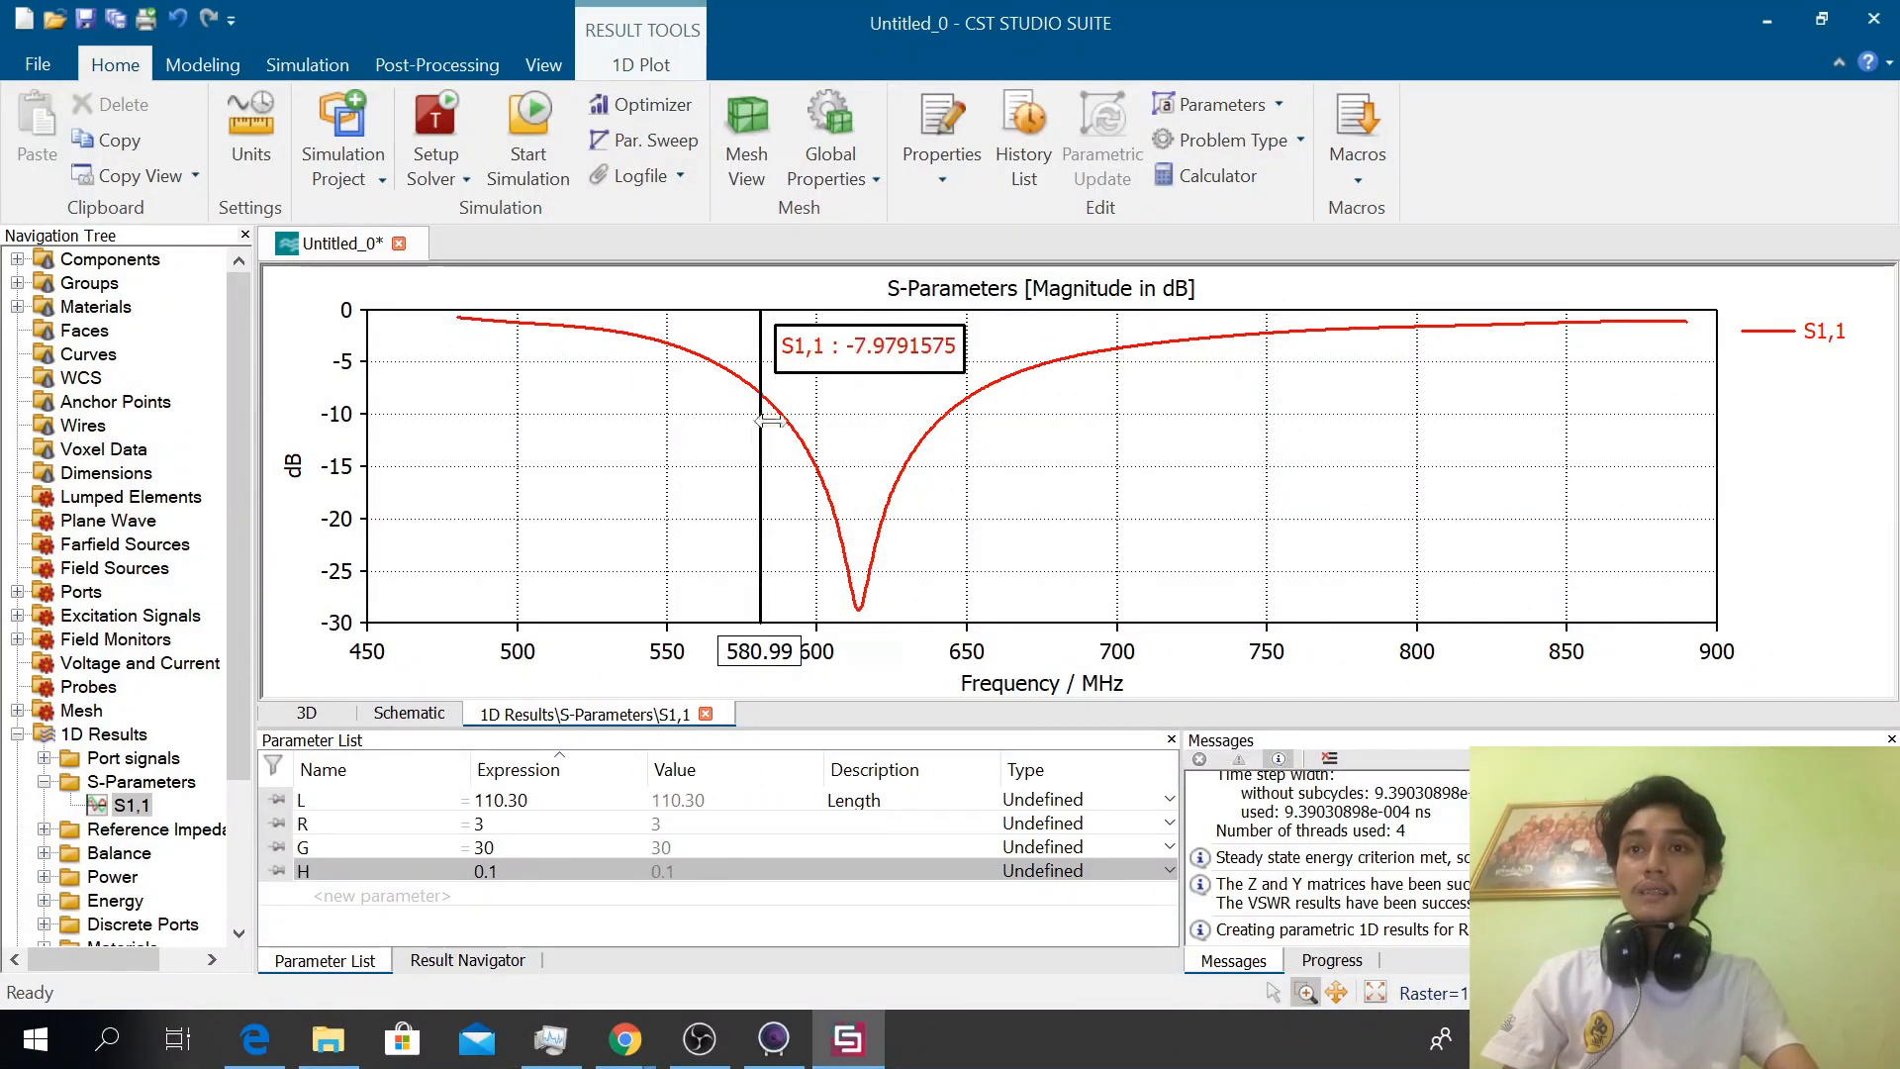
Show measure lines on the S1,1 plot, placing the verticals at about 588 and 643 MHz and the lower horizontal at about -28.5 dB
right_click(941, 412)
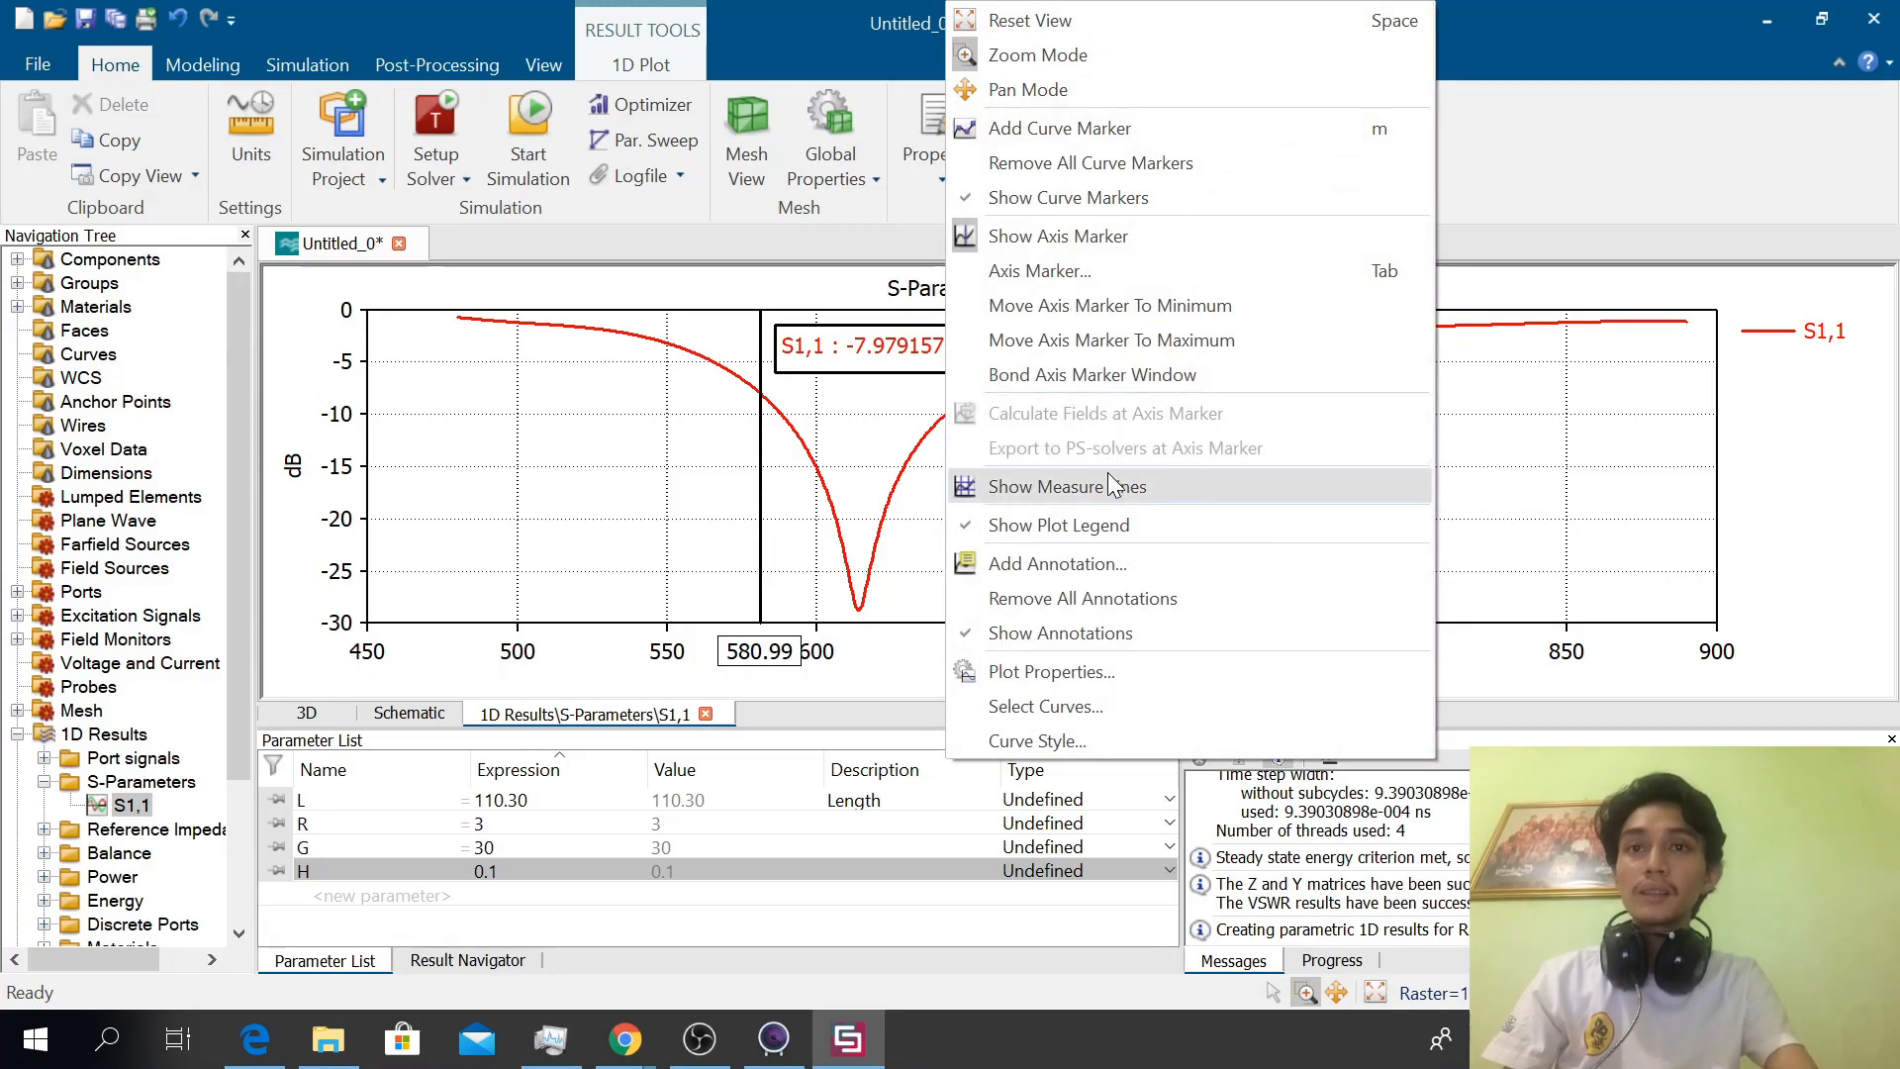
left_click(1074, 486)
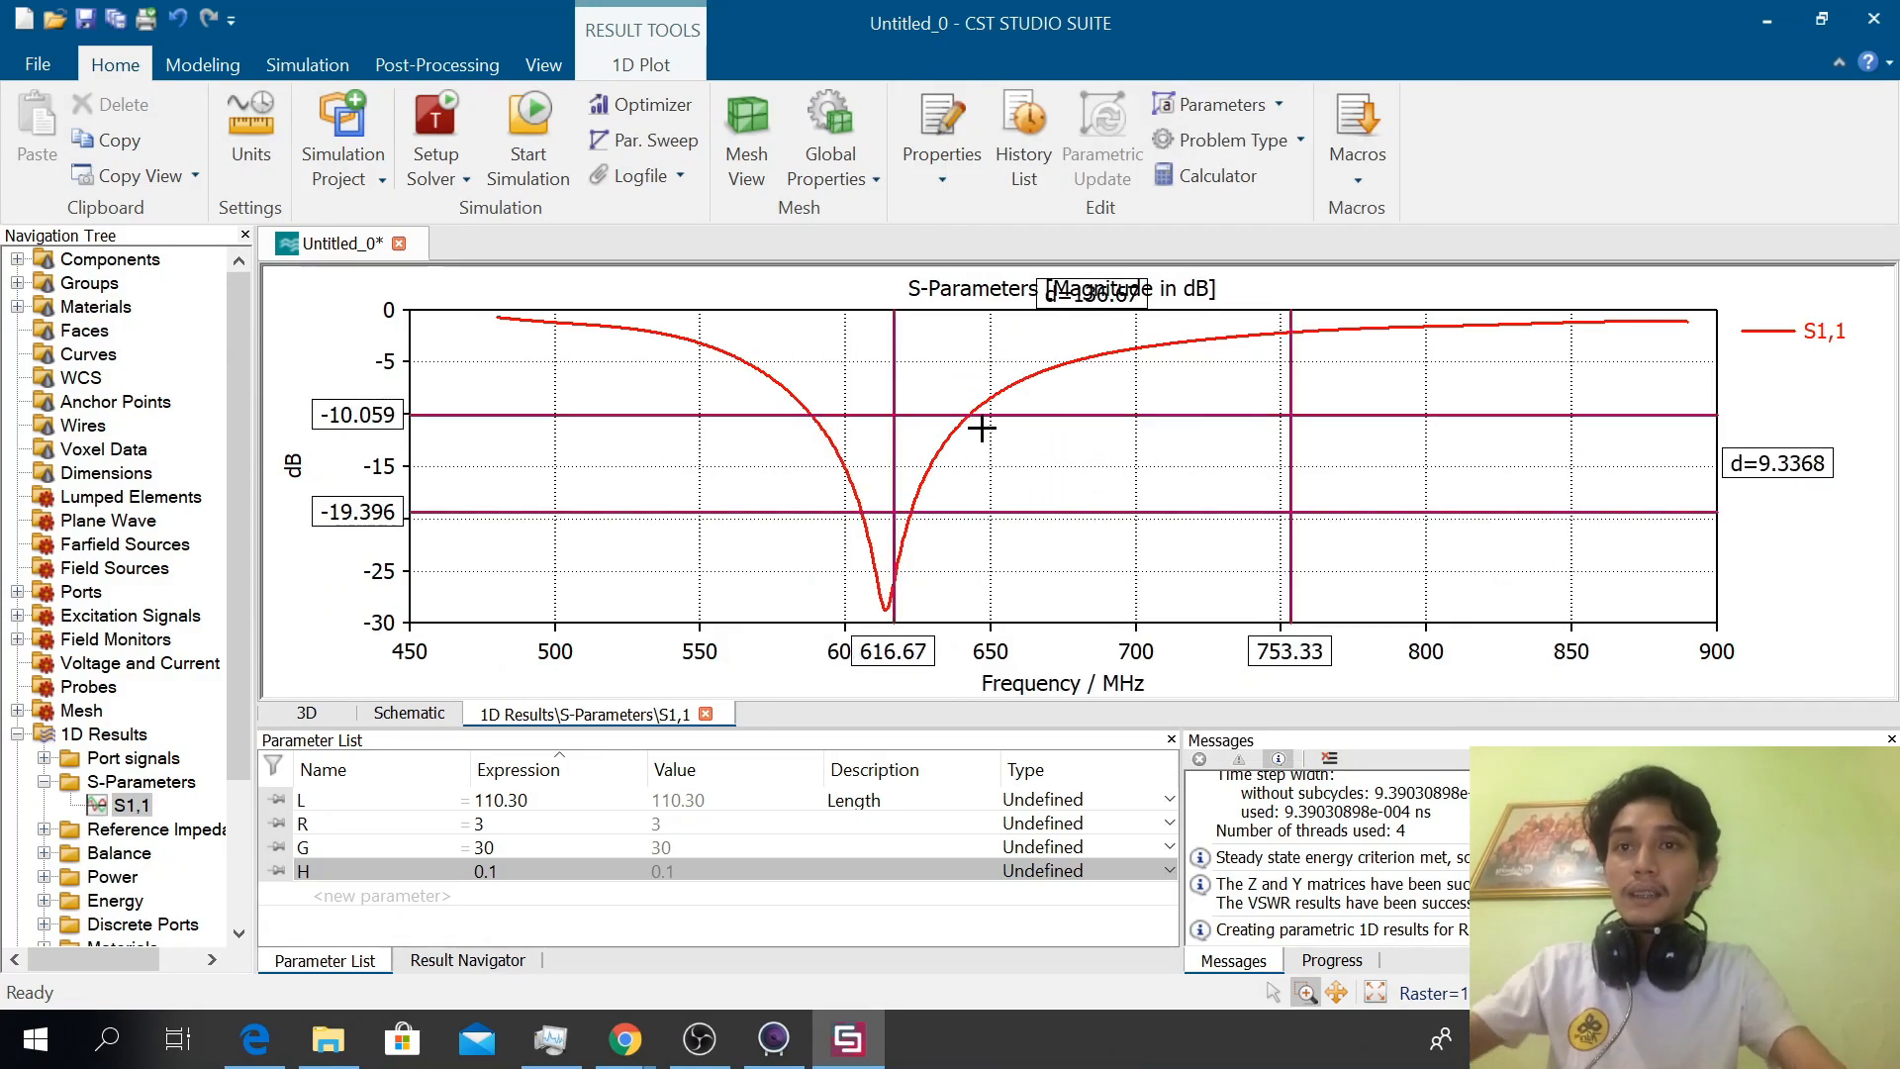
scroll(745, 485, "up", 4)
scroll(745, 485, "down", 4)
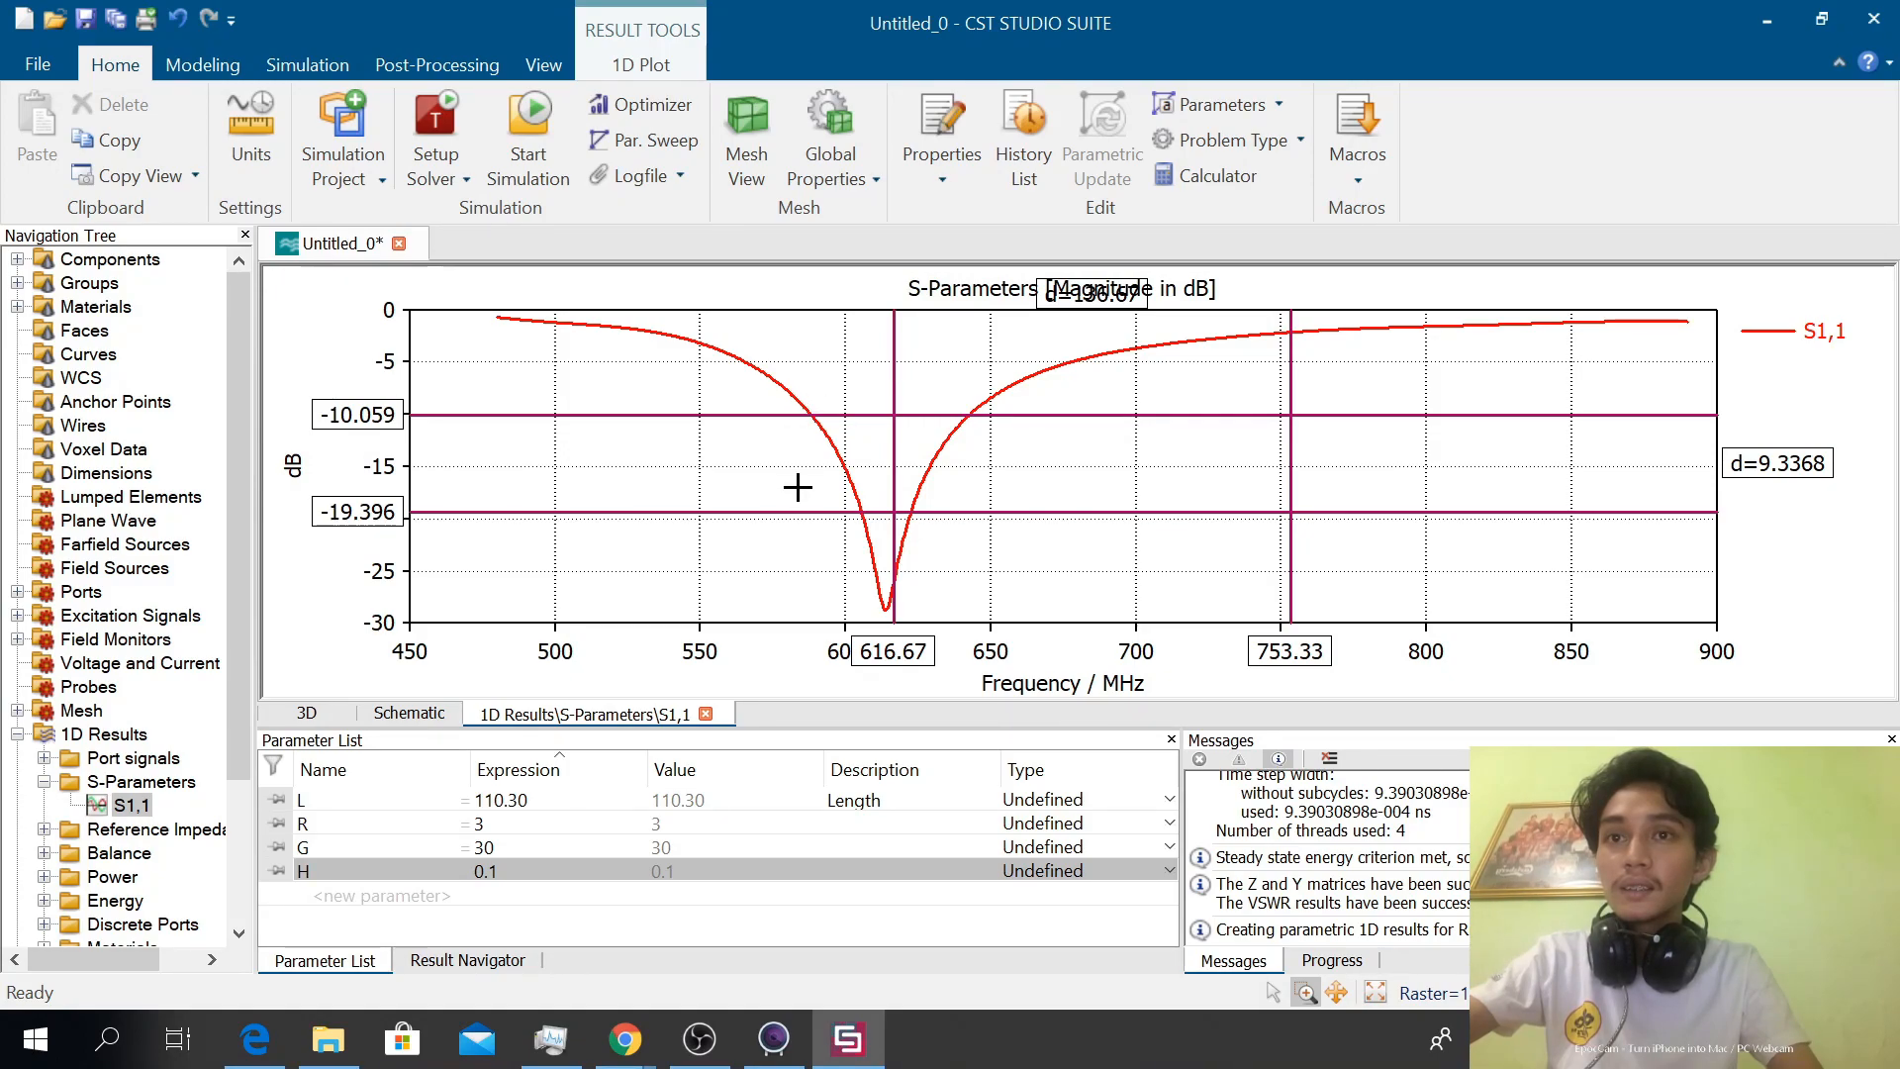
left_click_drag(804, 512, 801, 607)
left_click_drag(890, 339, 810, 350)
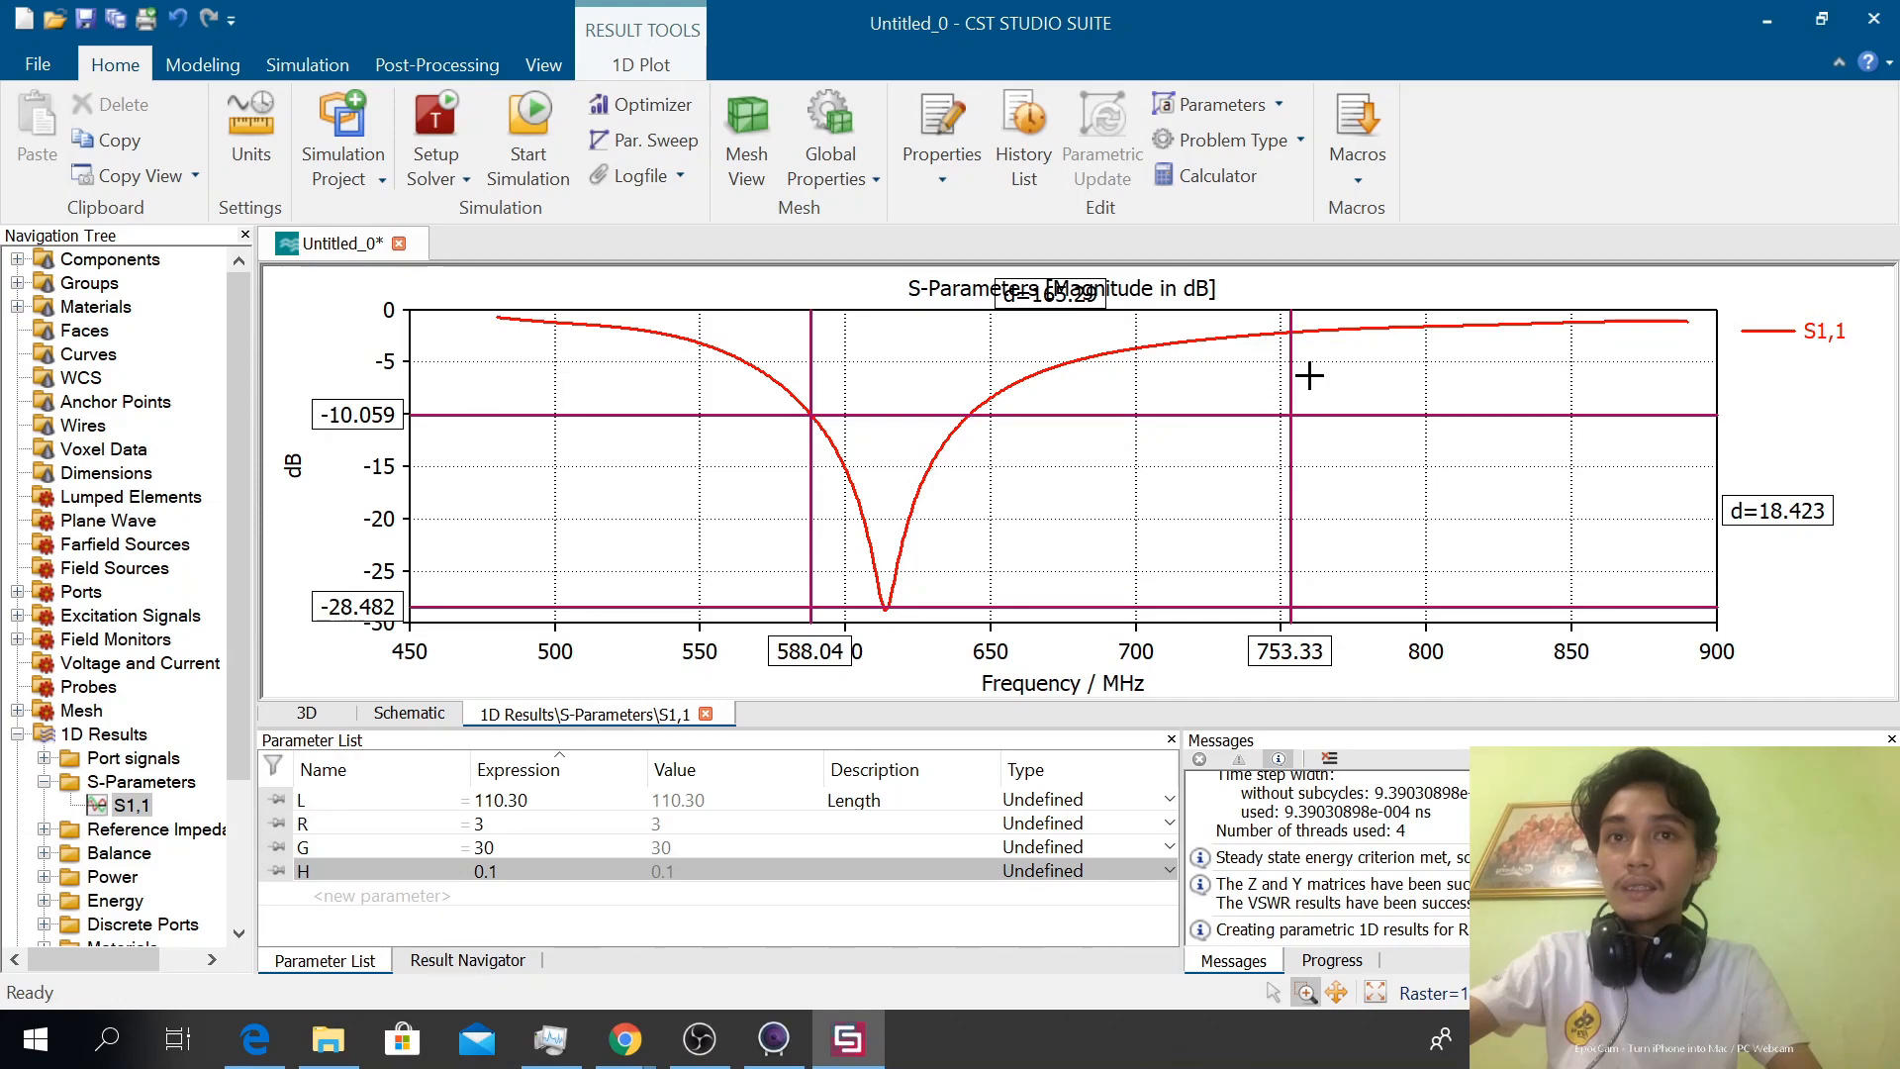
left_click_drag(1293, 359, 973, 361)
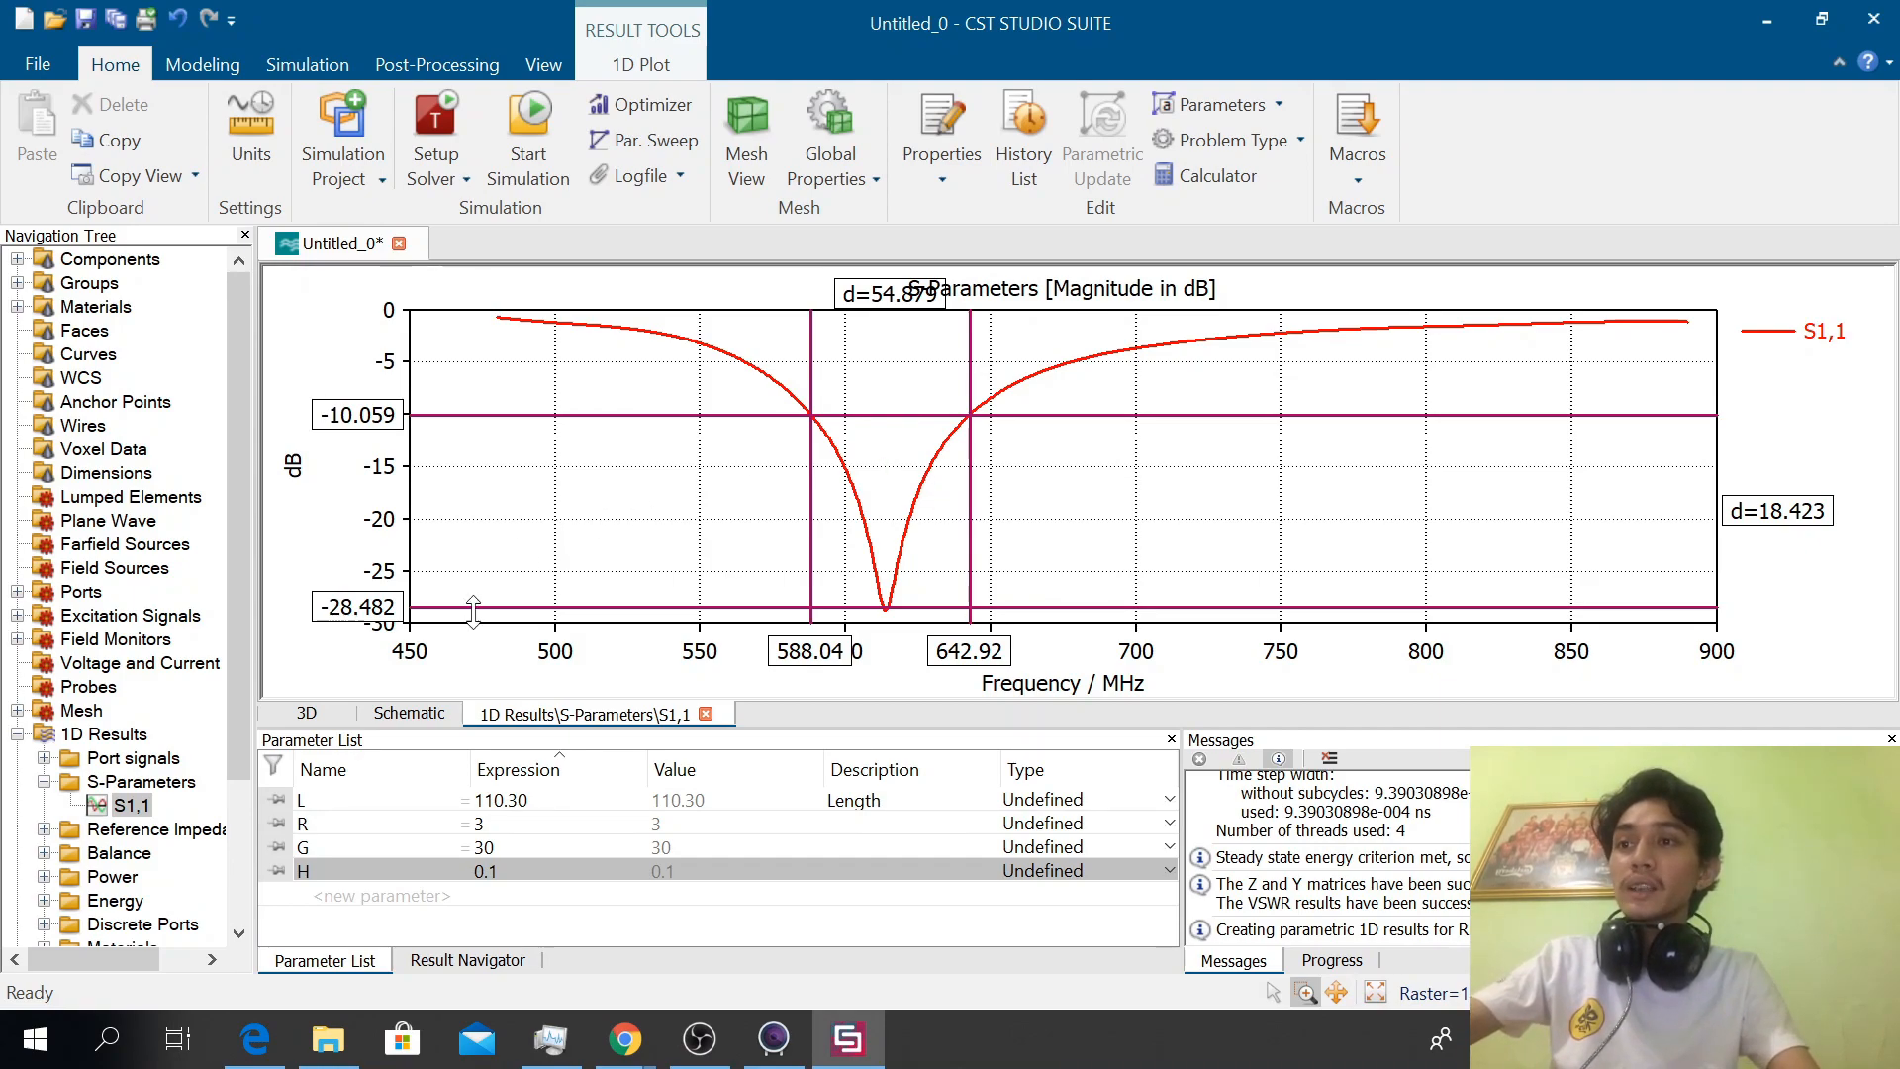
Open the VSWR plot from the 1D results and expand its folder
left_click_drag(238, 635, 252, 768)
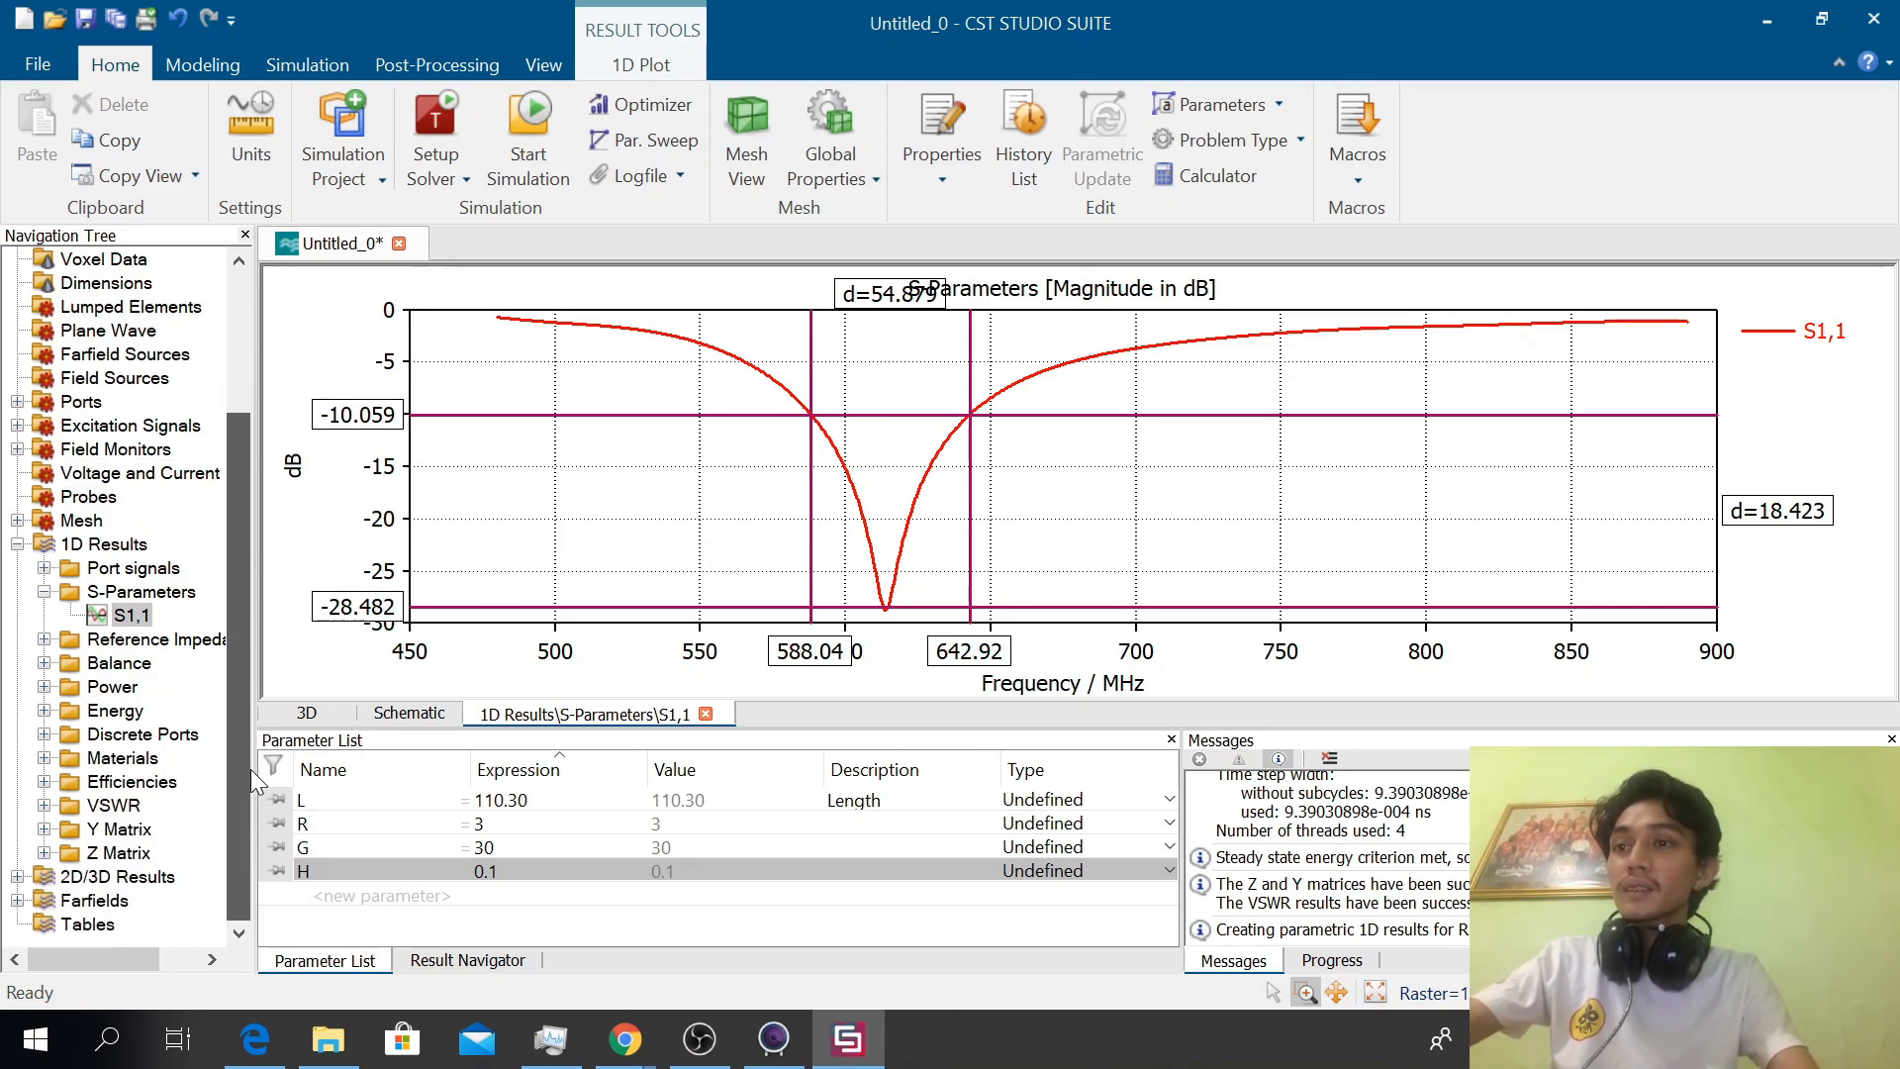
left_click(109, 806)
double_click(111, 806)
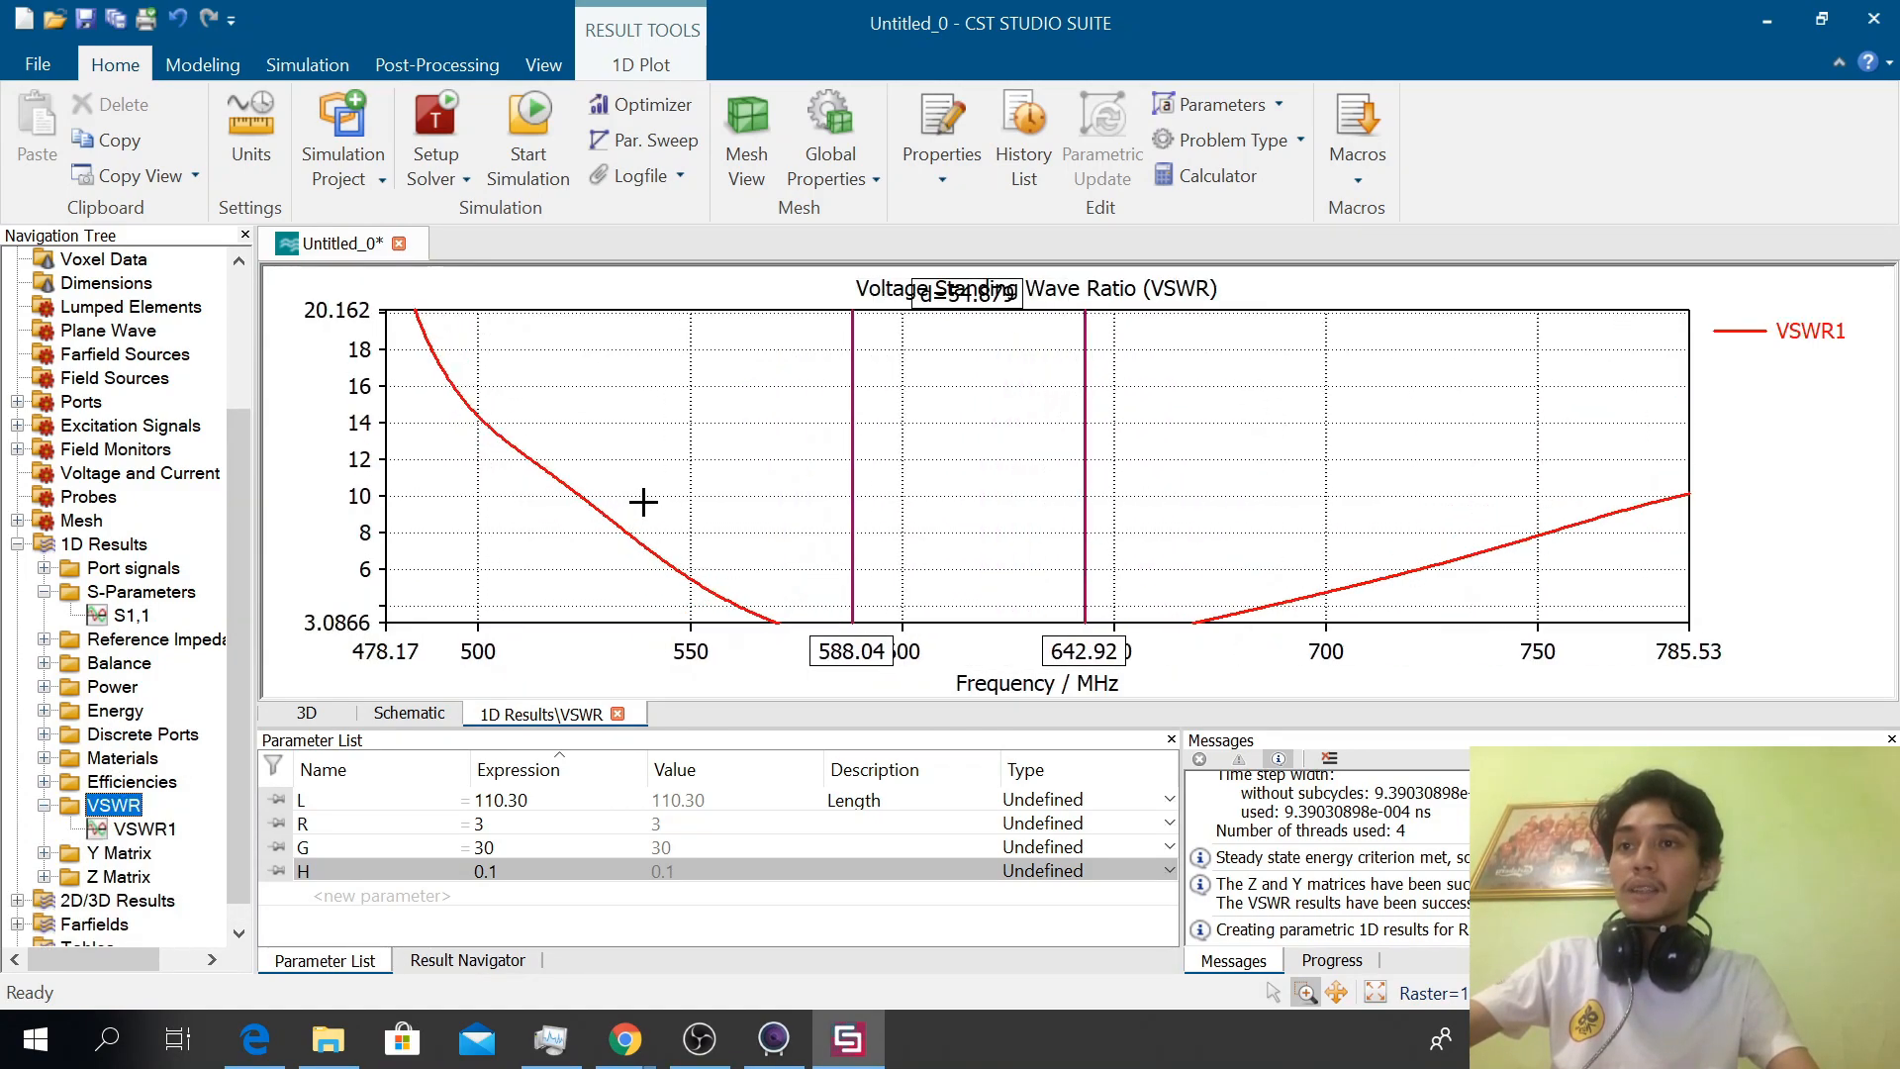
scroll(644, 502, "up", 7)
scroll(644, 501, "down", 7)
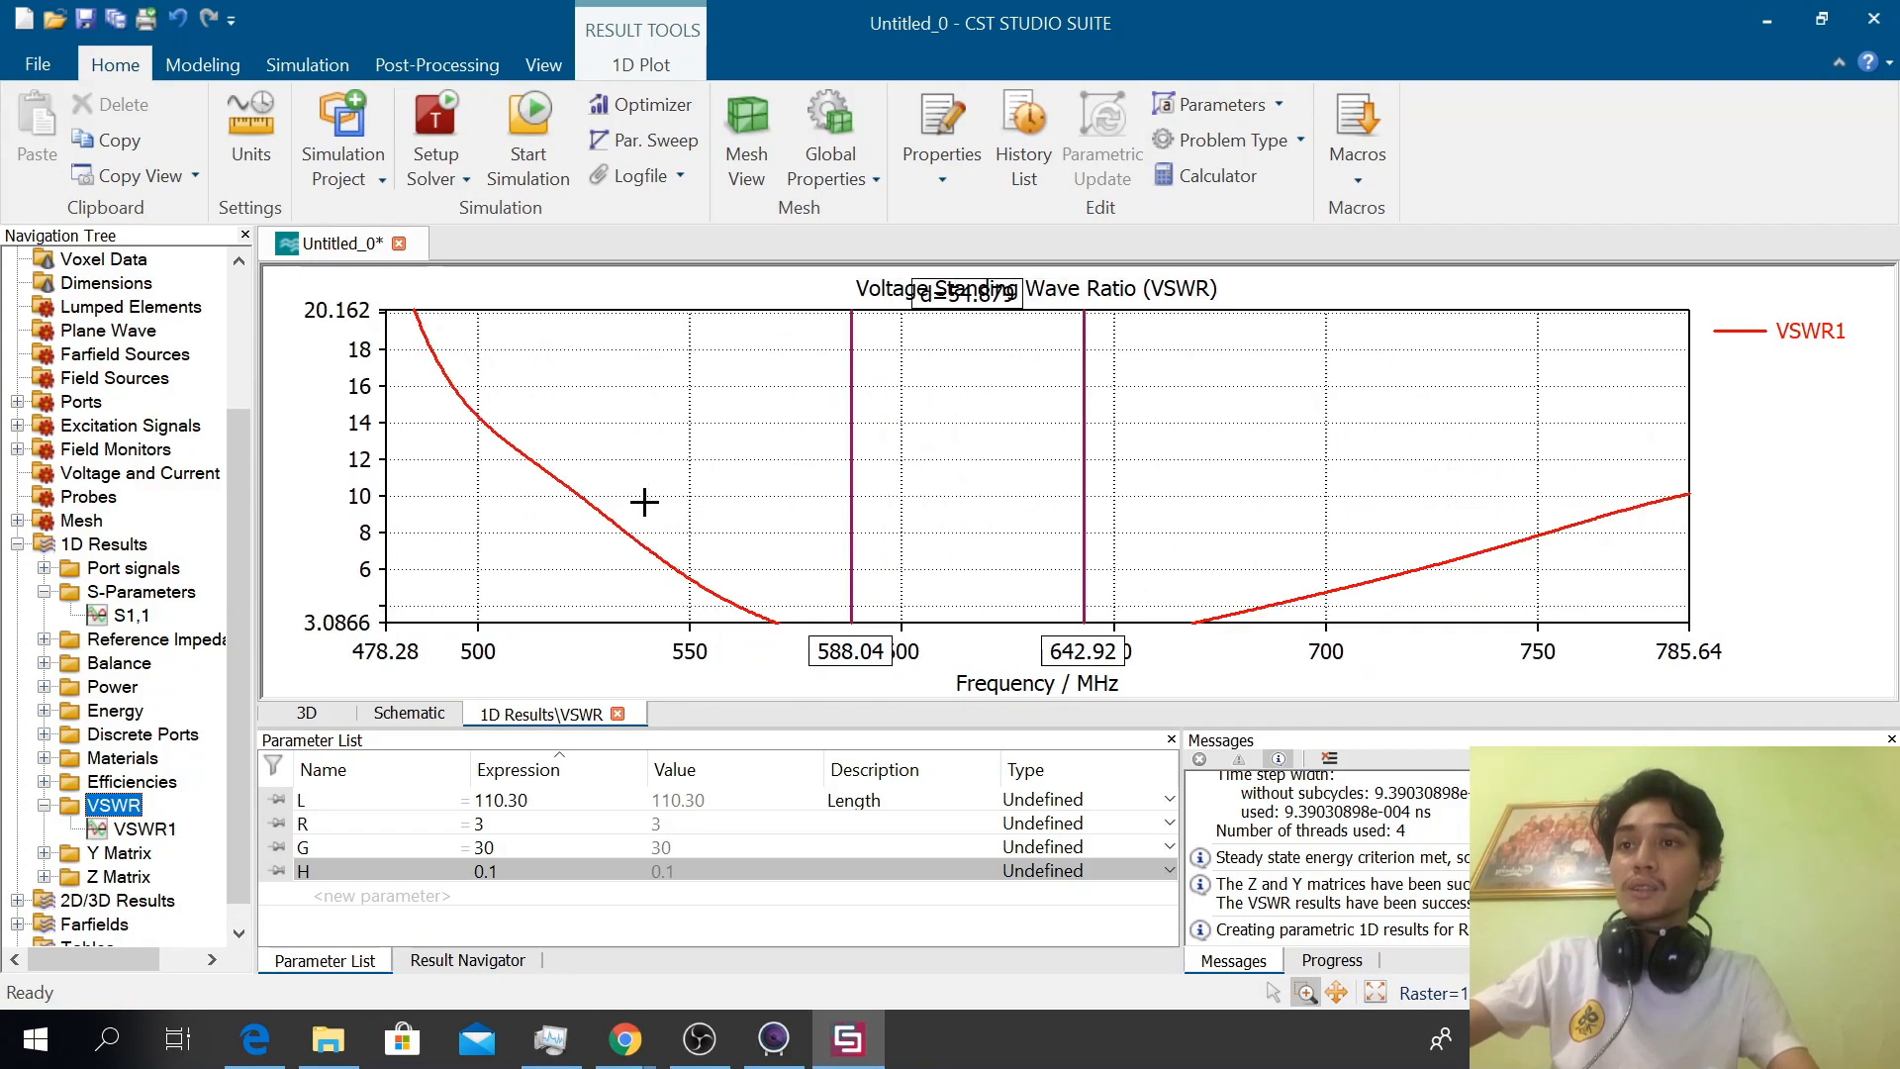
scroll(534, 557, "up", 6)
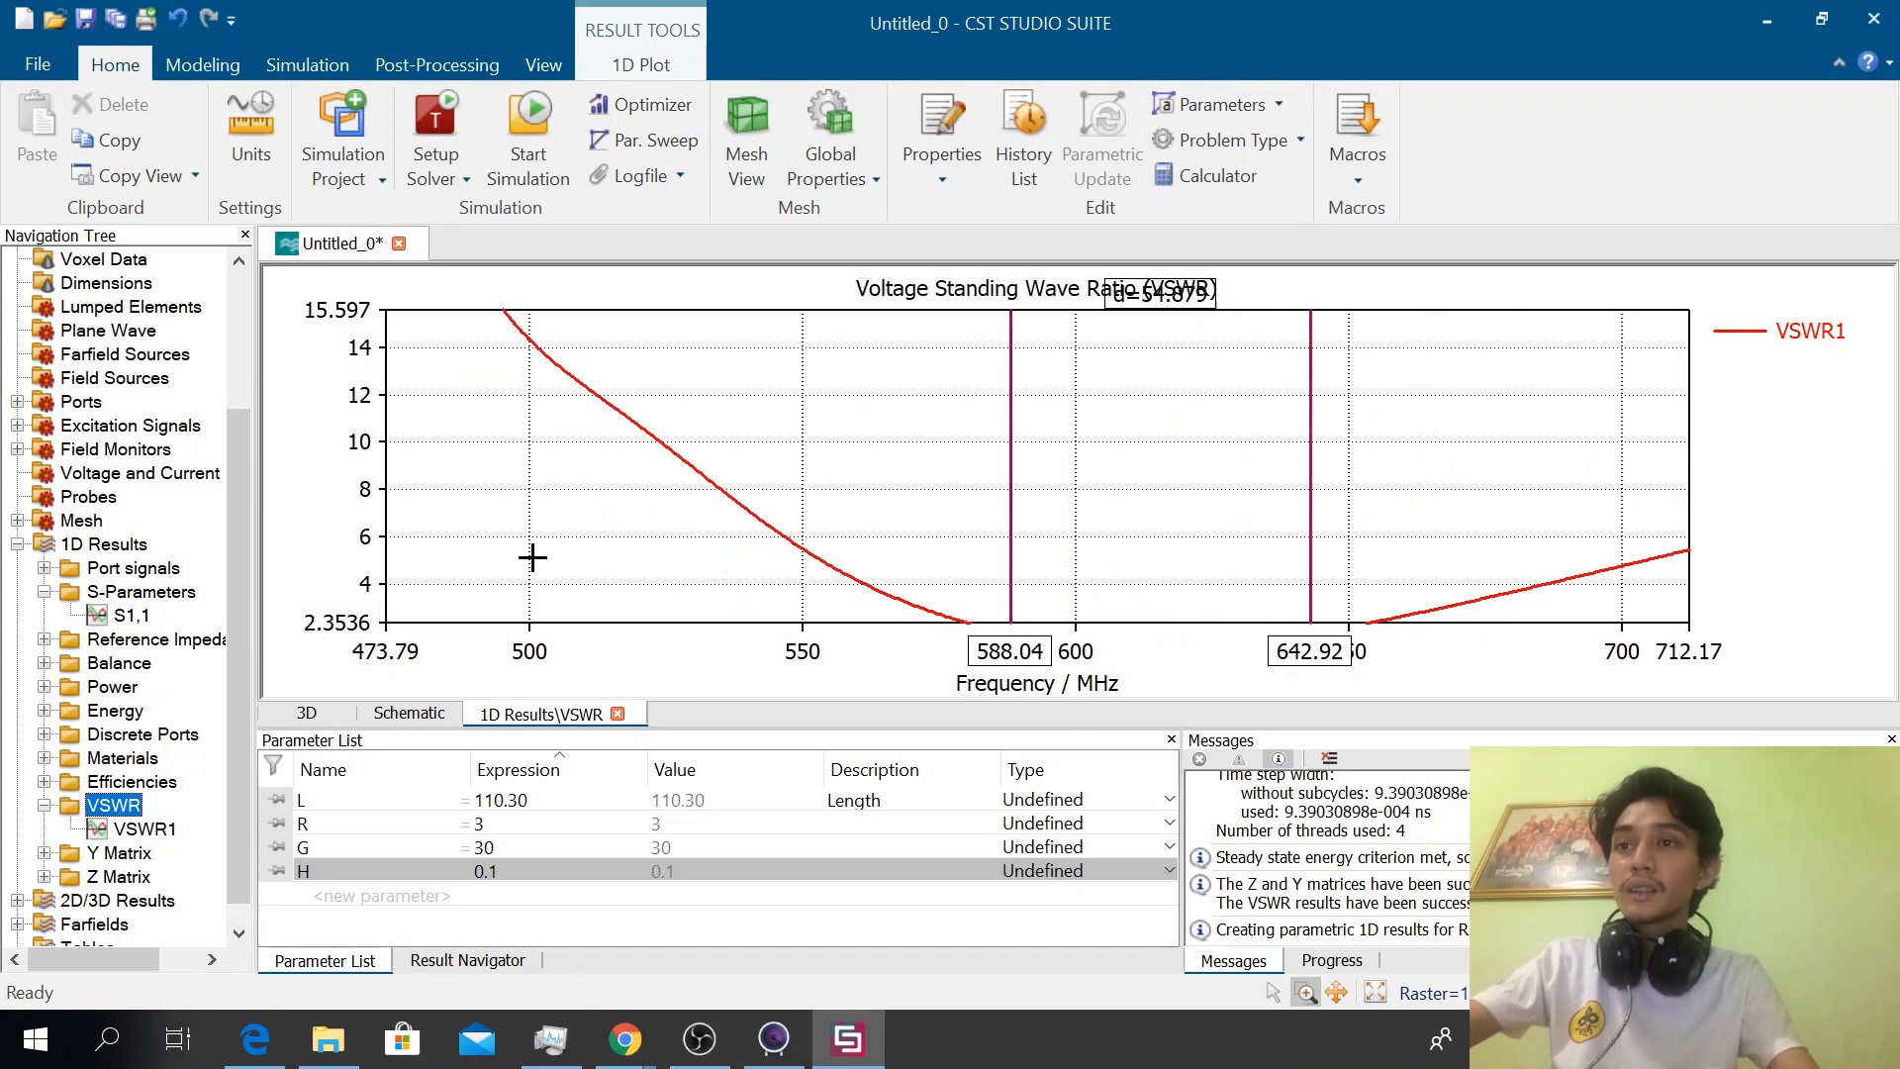
Switch the VSWR plot to pan mode, bring its lowest values into view and show the axis marker
right_click(756, 412)
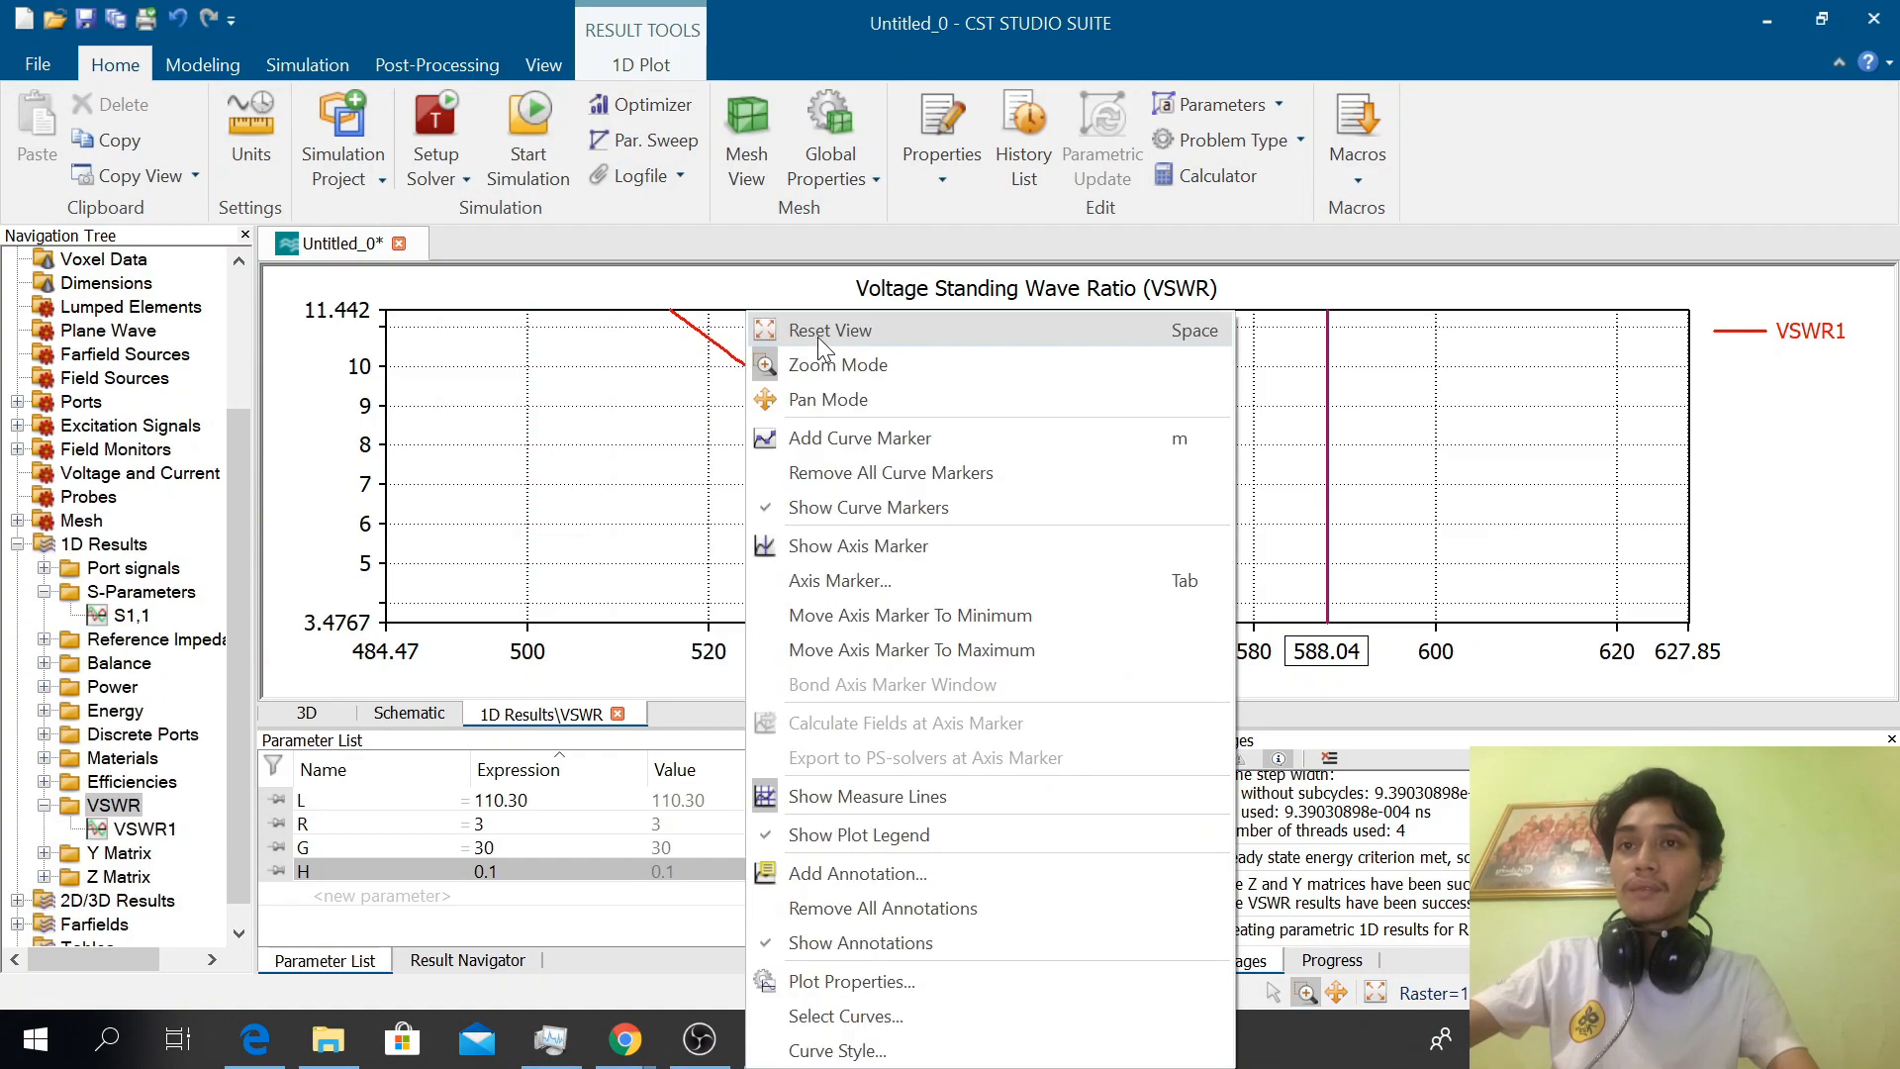
left_click(829, 412)
left_click_drag(794, 456, 786, 358)
left_click_drag(764, 559, 777, 411)
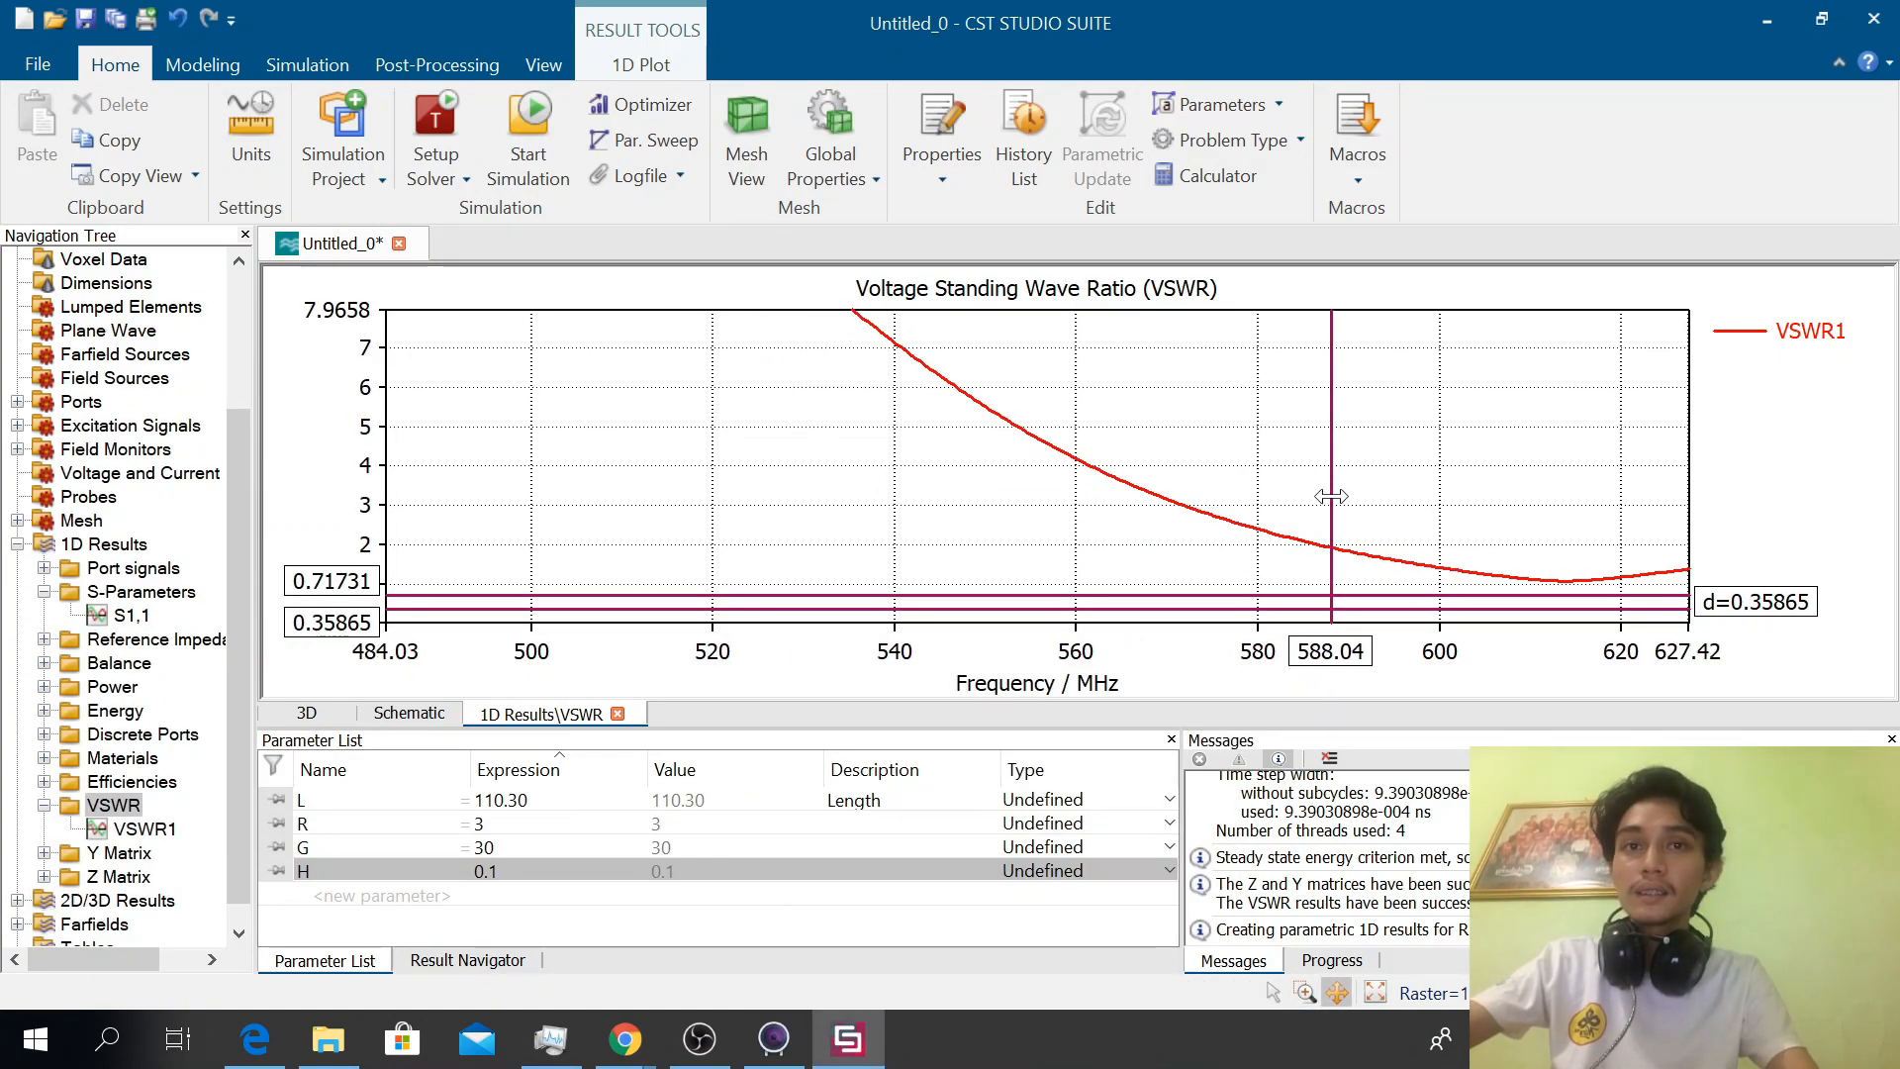
right_click(1143, 420)
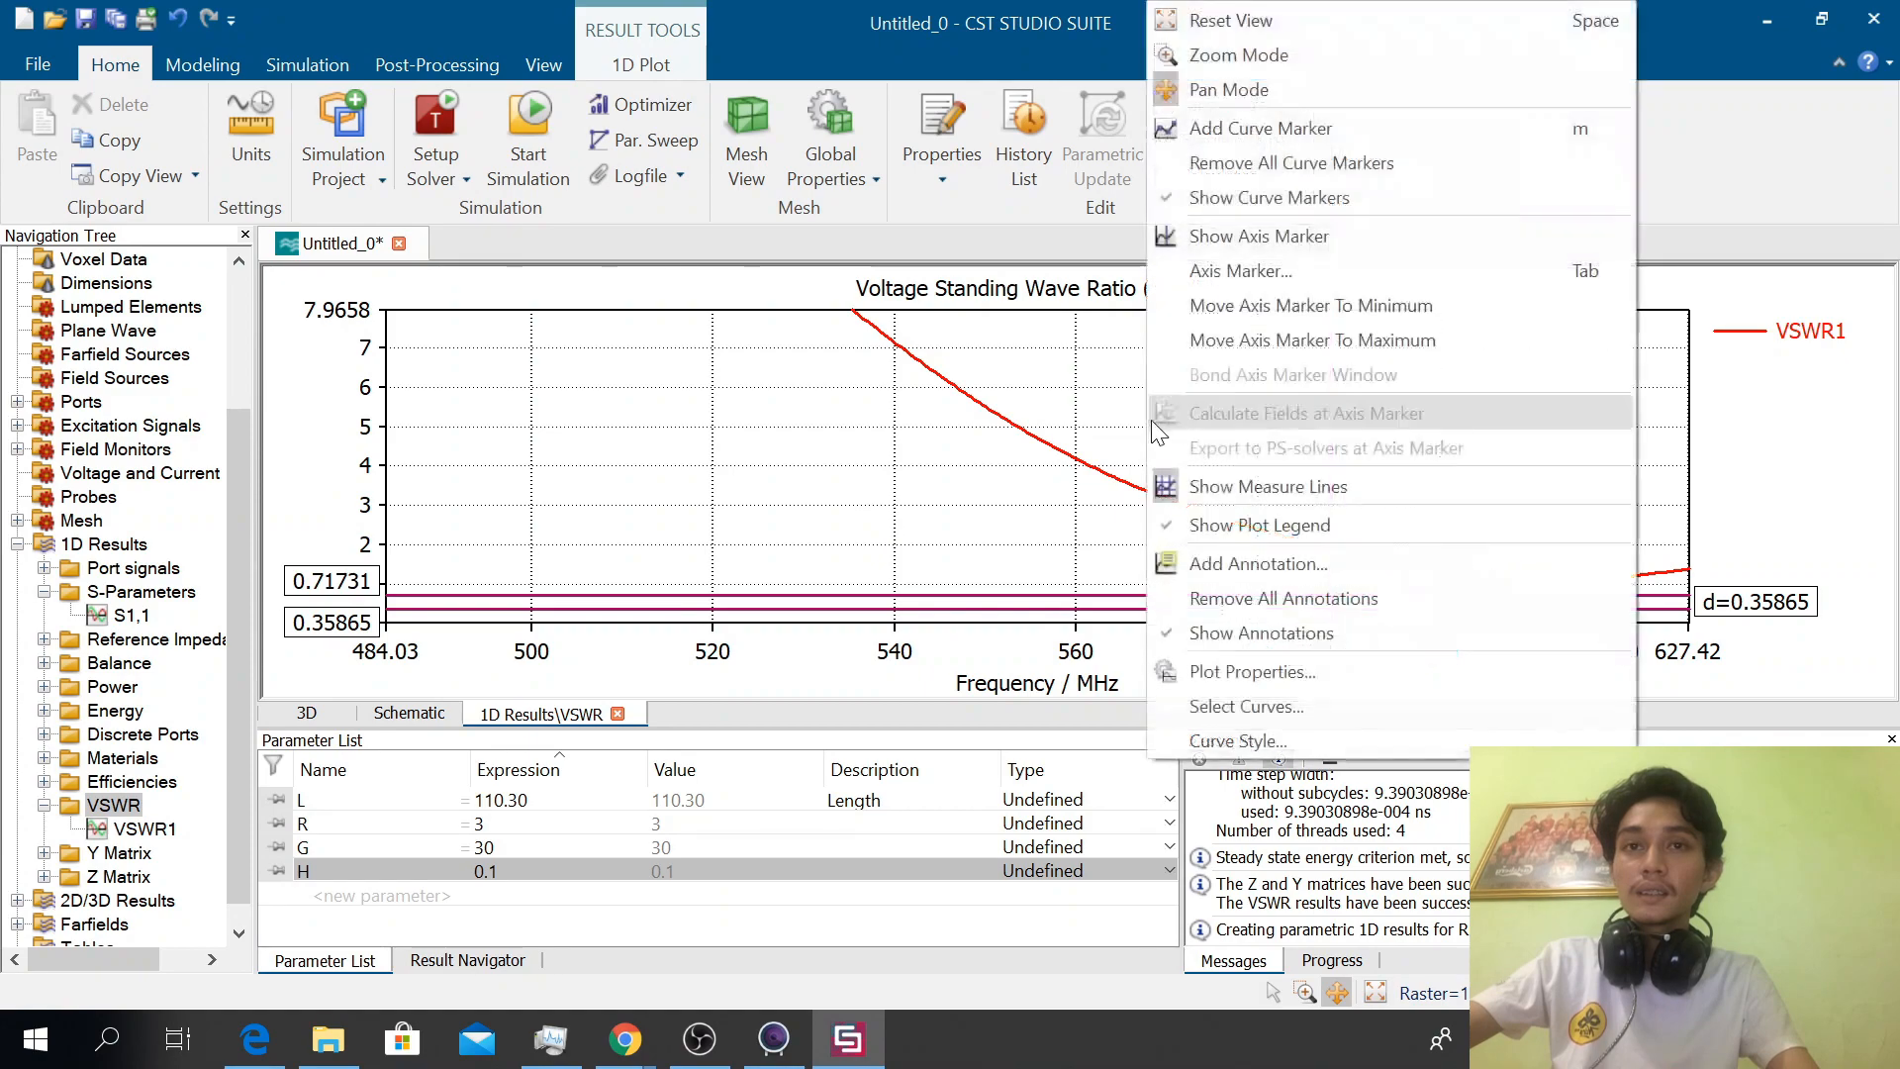
left_click(1326, 237)
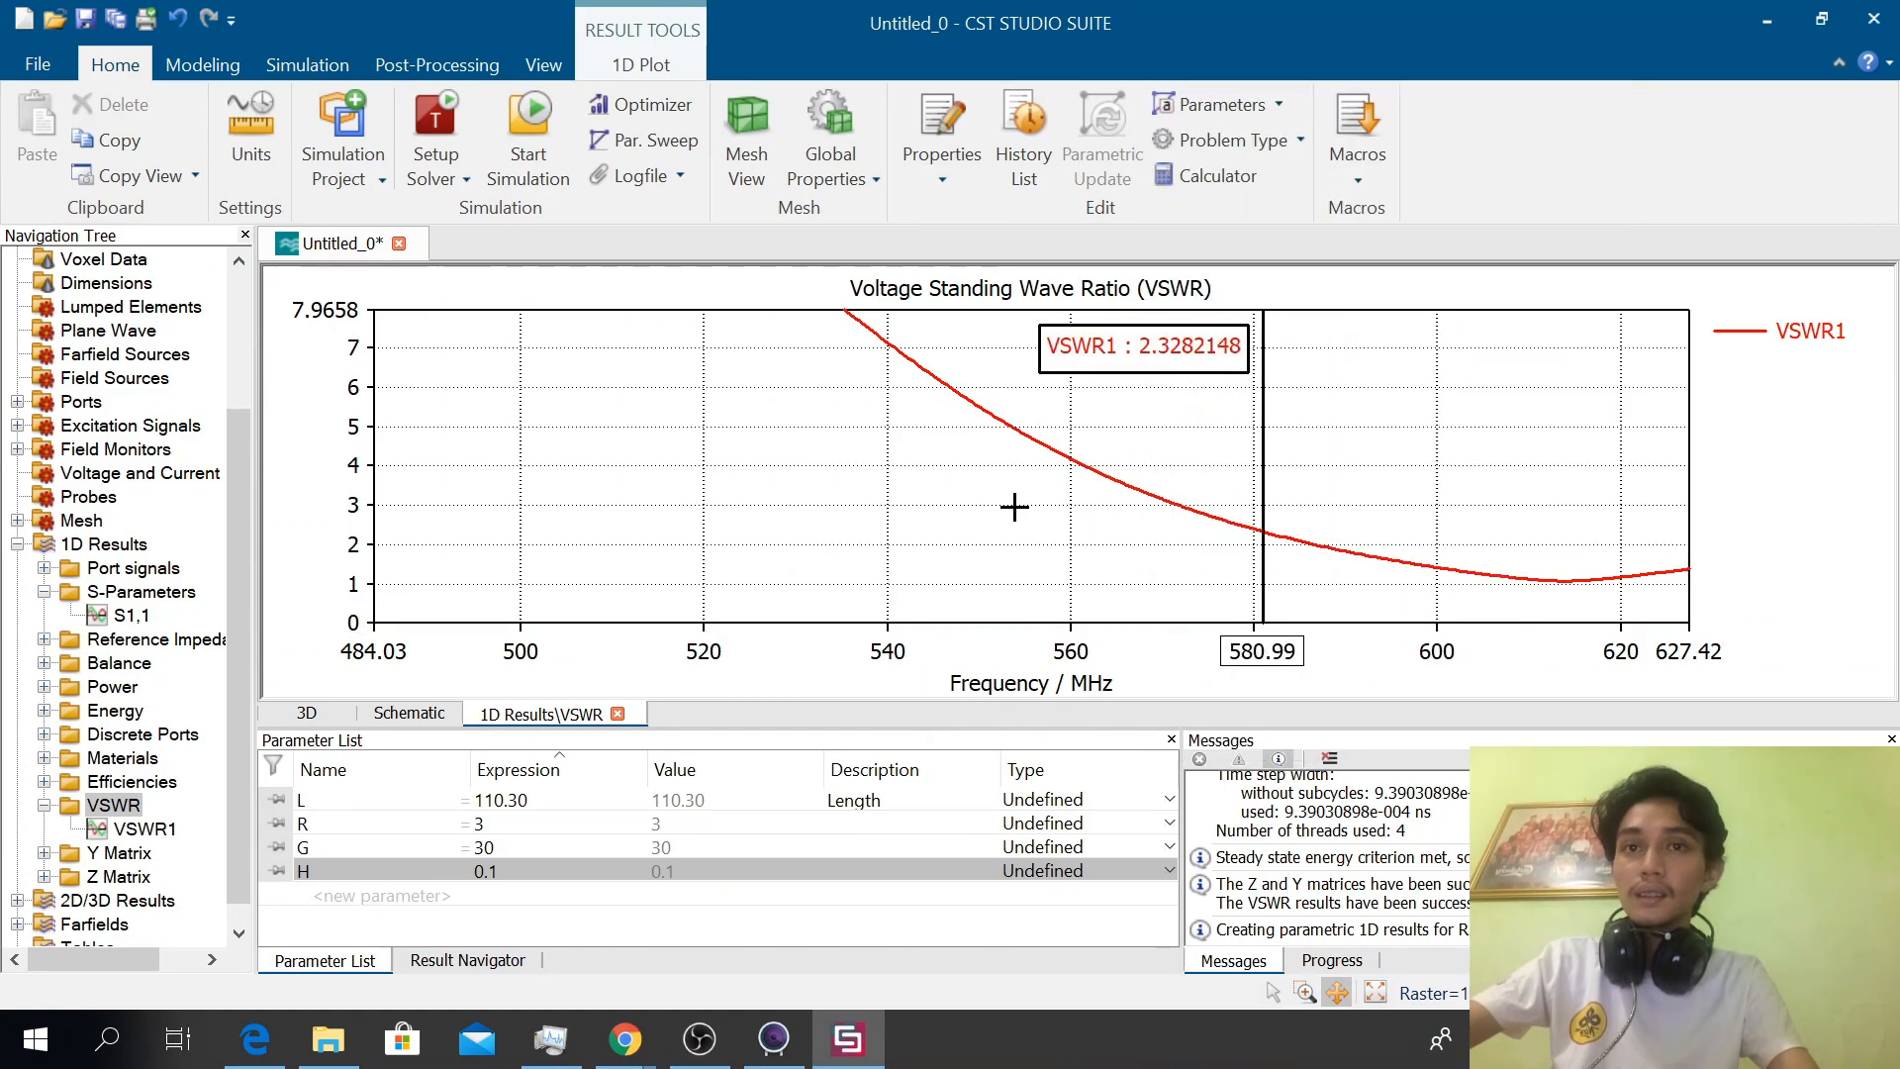
Examine the VSWR curve around its minimum and the axis marker, up close and over a wider frequency range
scroll(853, 497, "up", 4)
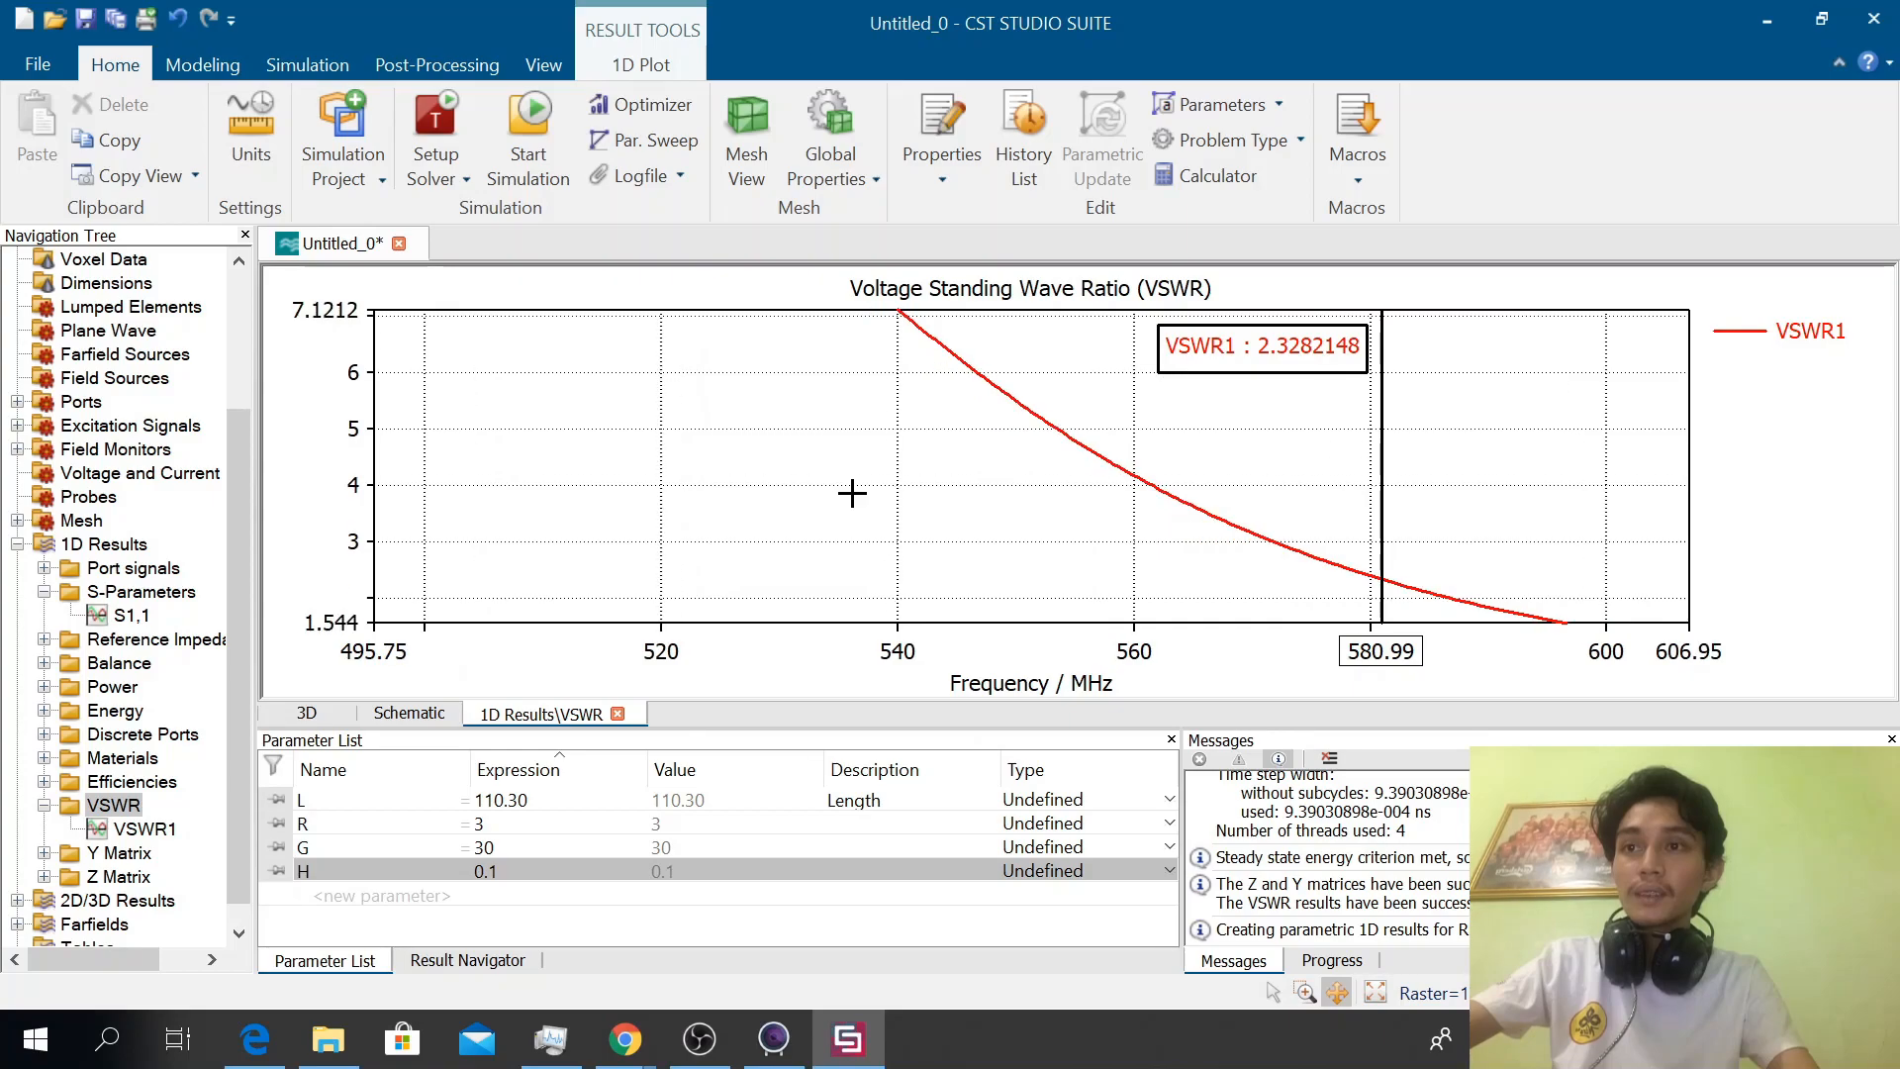
right_click(863, 507)
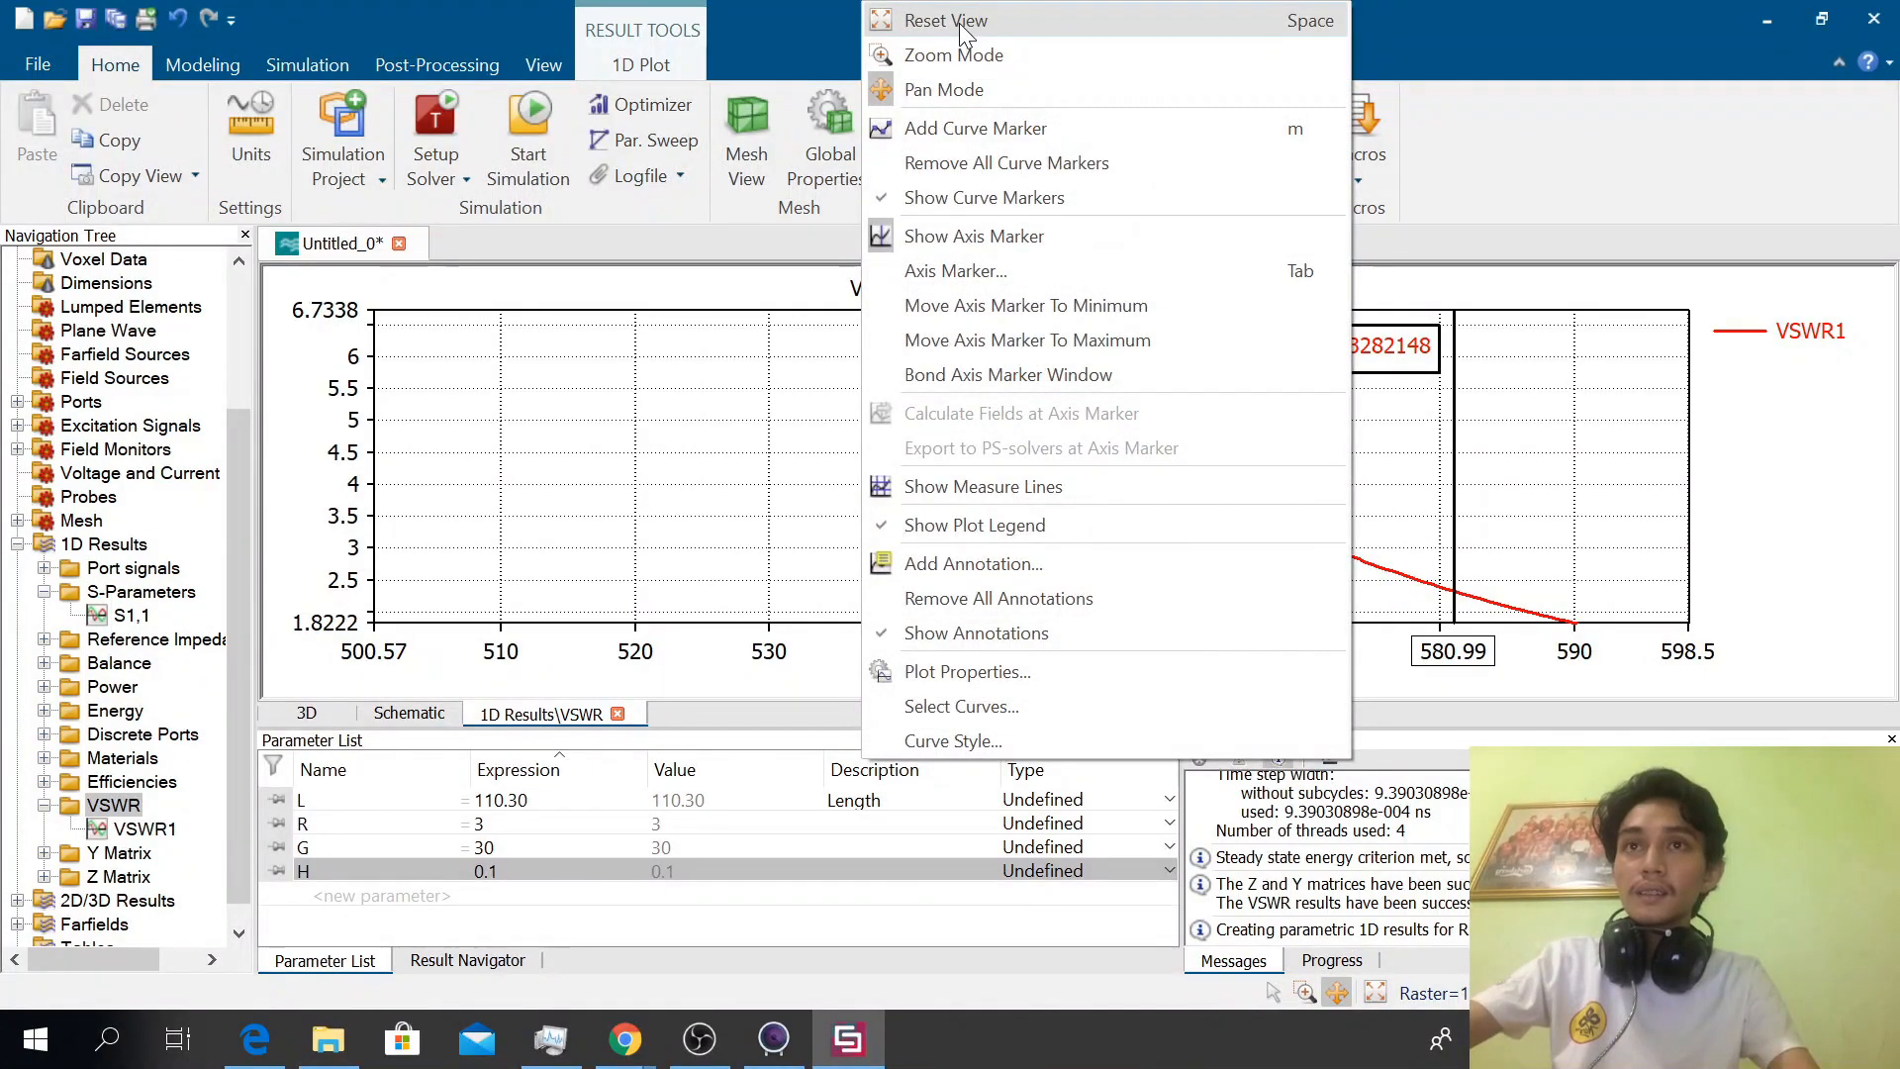
left_click(960, 76)
mouse_move(899, 403)
left_mouse_down()
mouse_move(793, 366)
mouse_move(781, 458)
mouse_move(841, 467)
mouse_move(793, 445)
mouse_move(874, 484)
mouse_move(691, 514)
mouse_move(549, 508)
left_mouse_up()
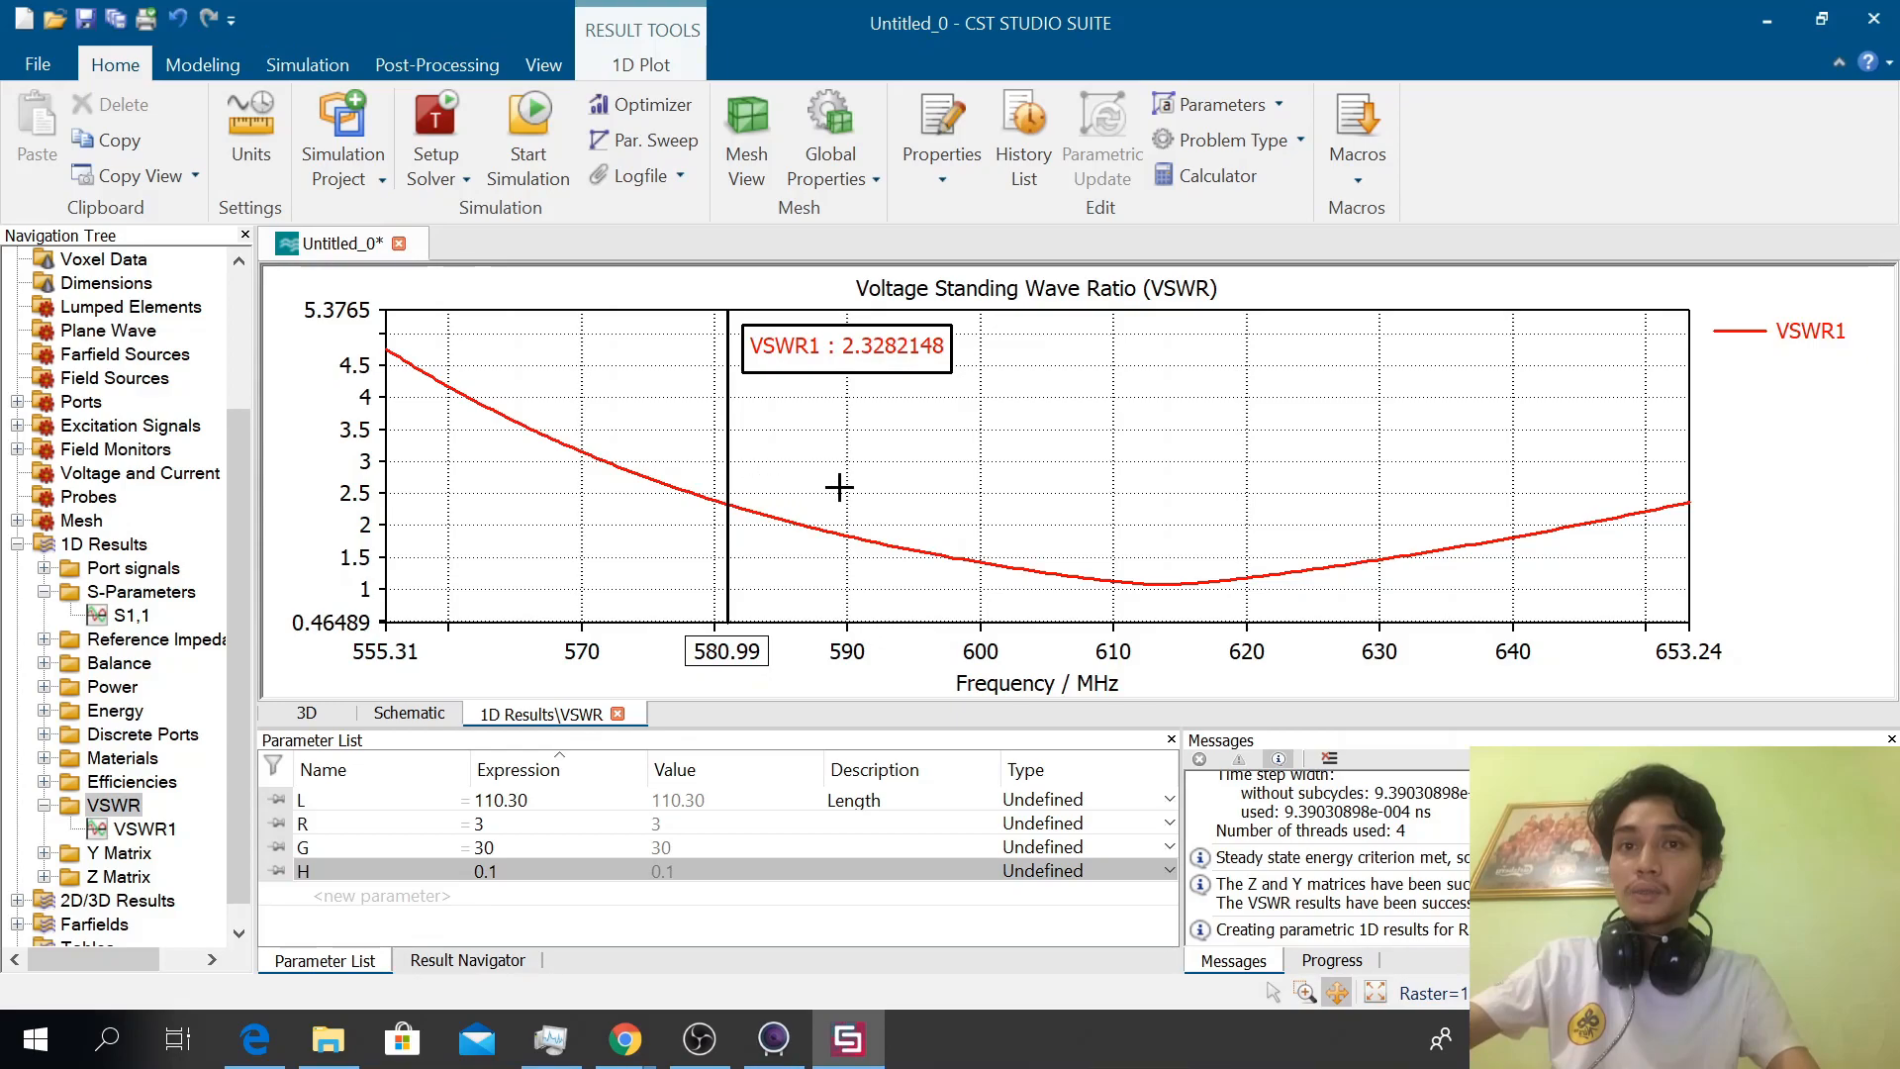
scroll(981, 487, "up", 1)
scroll(982, 488, "down", 5)
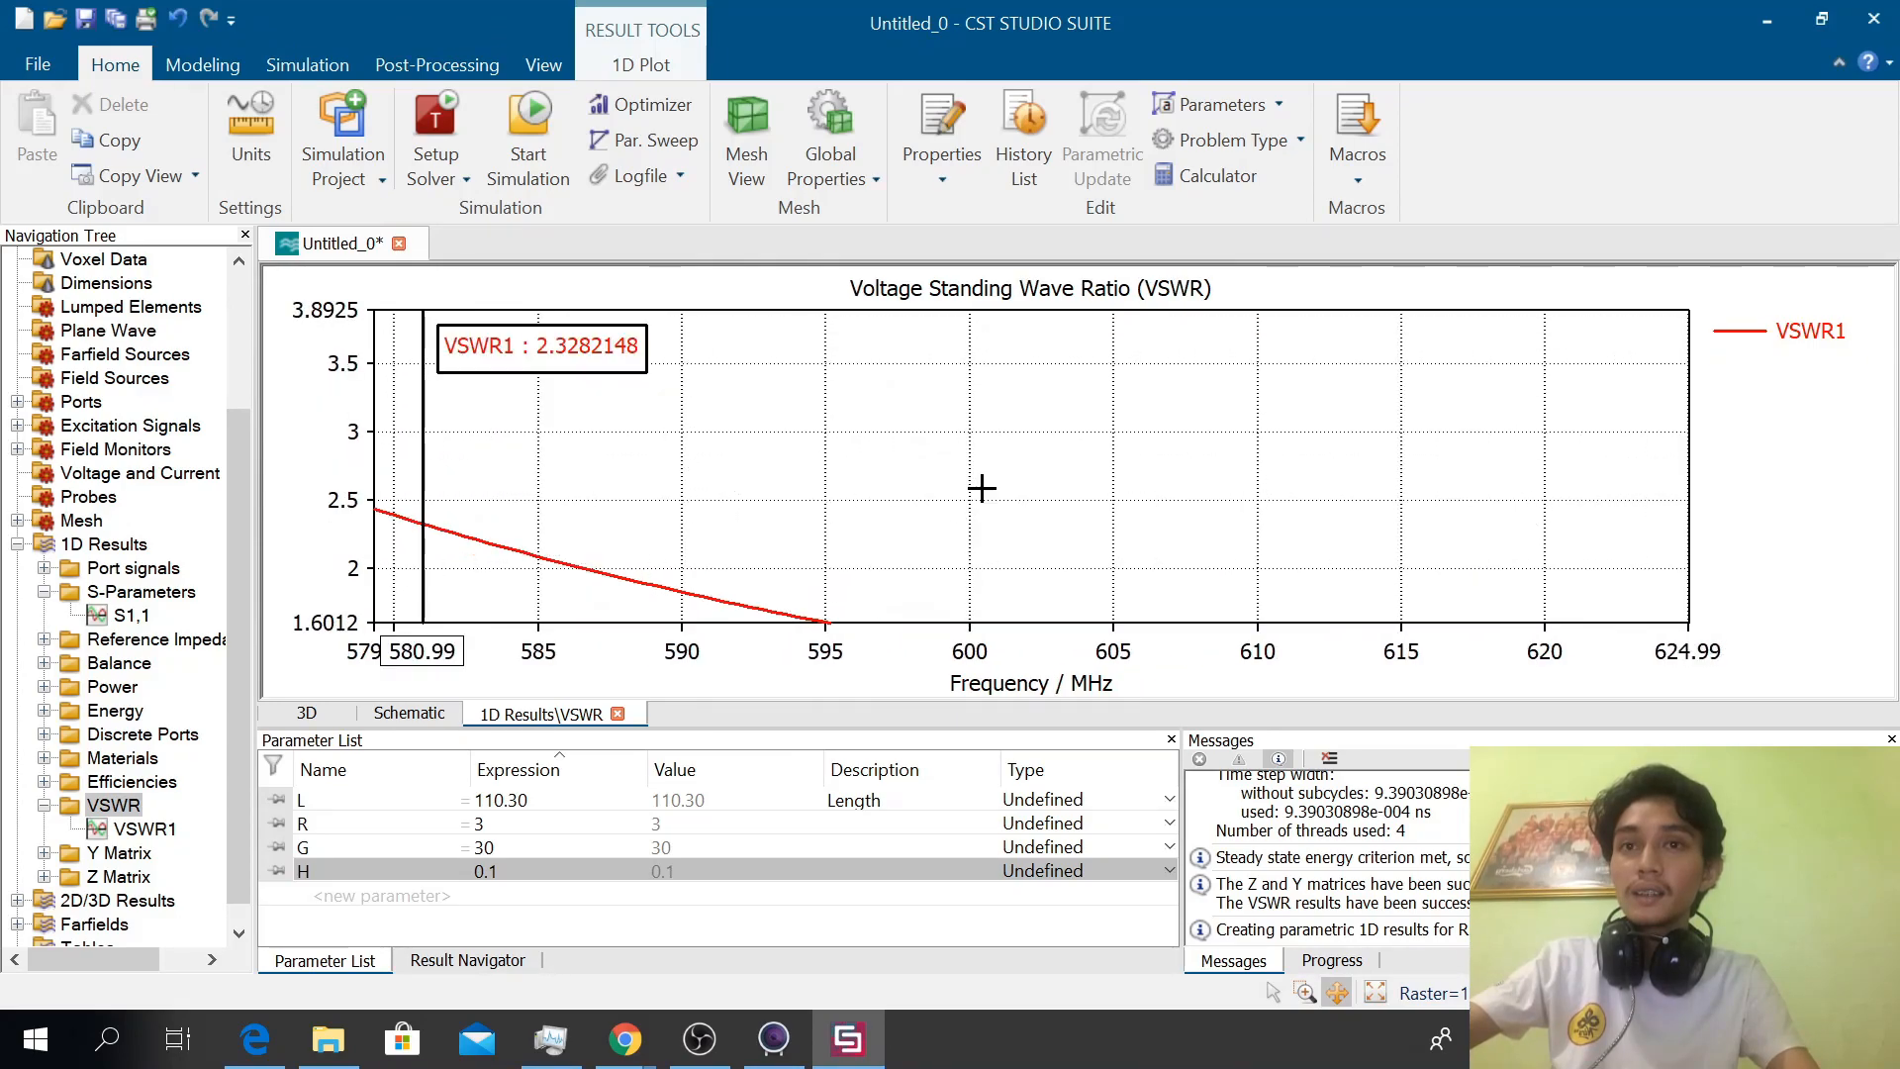
scroll(981, 487, "down", 1)
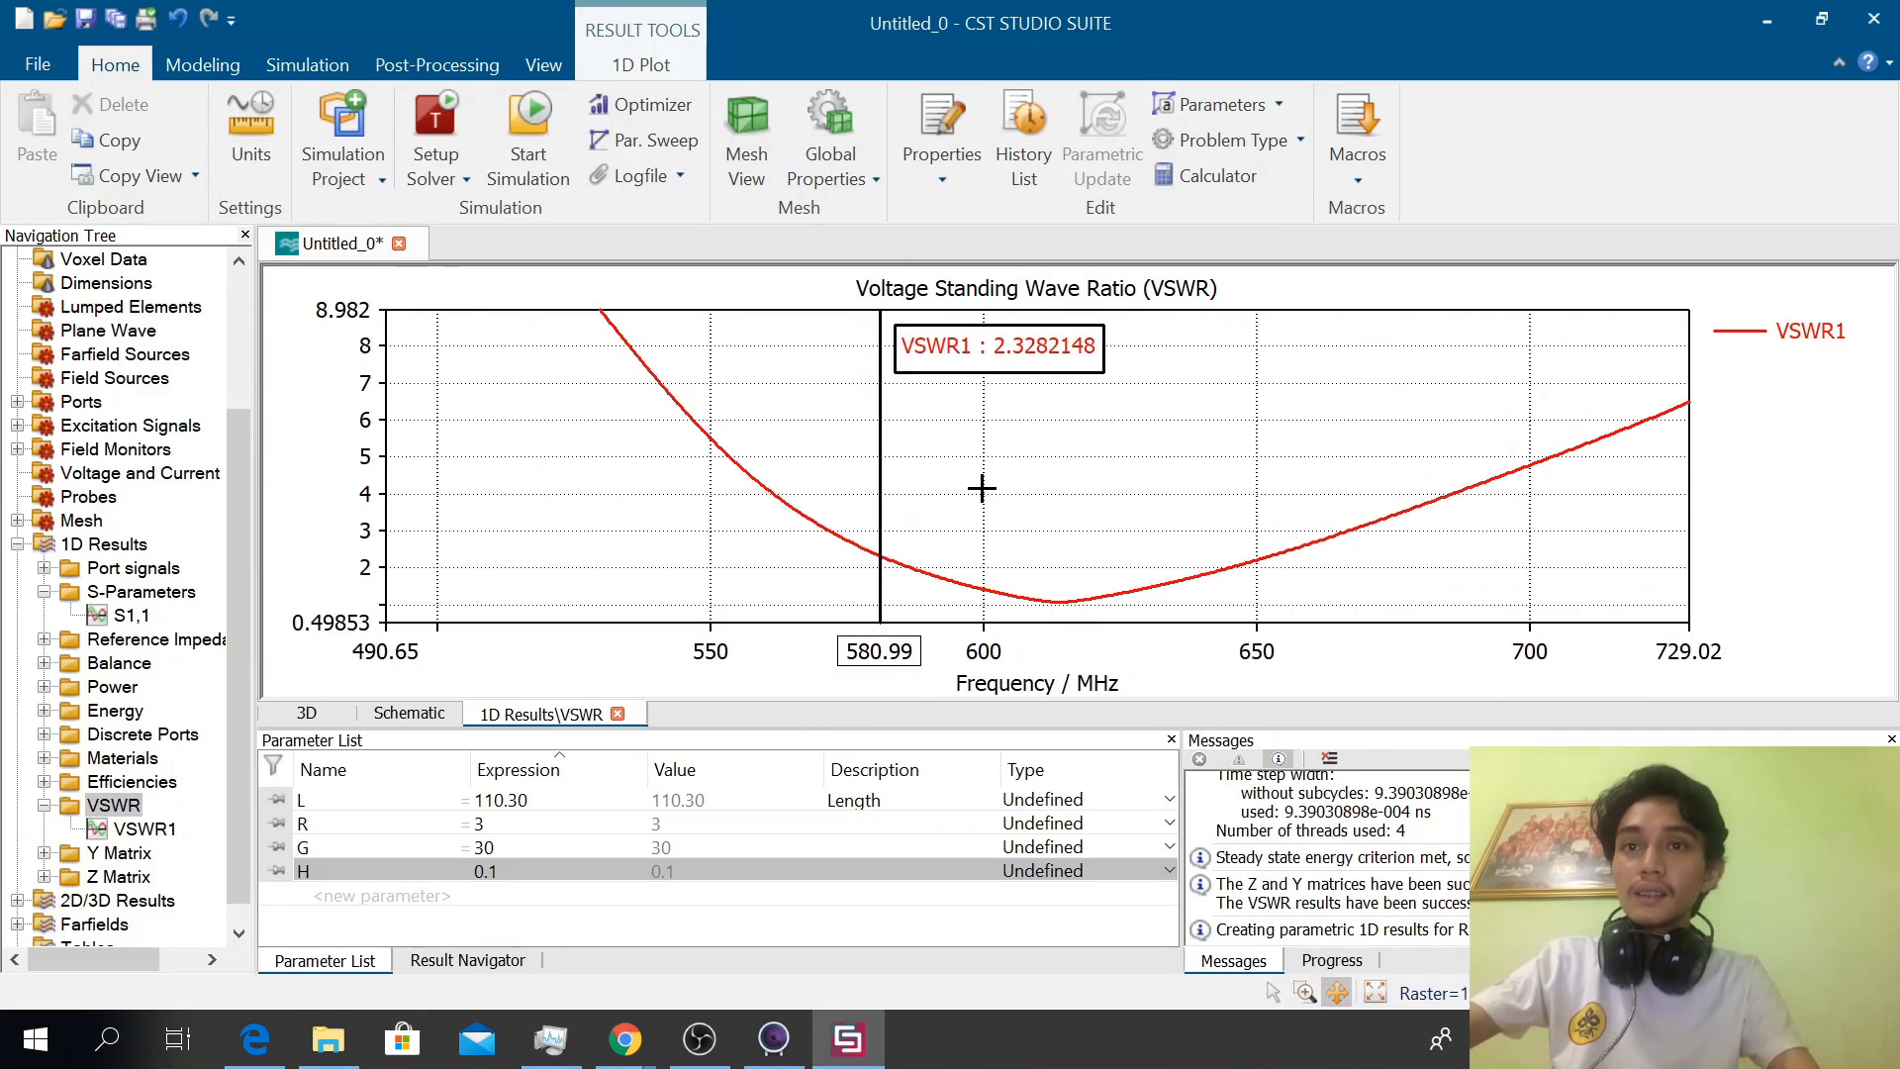
scroll(981, 488, "down", 1)
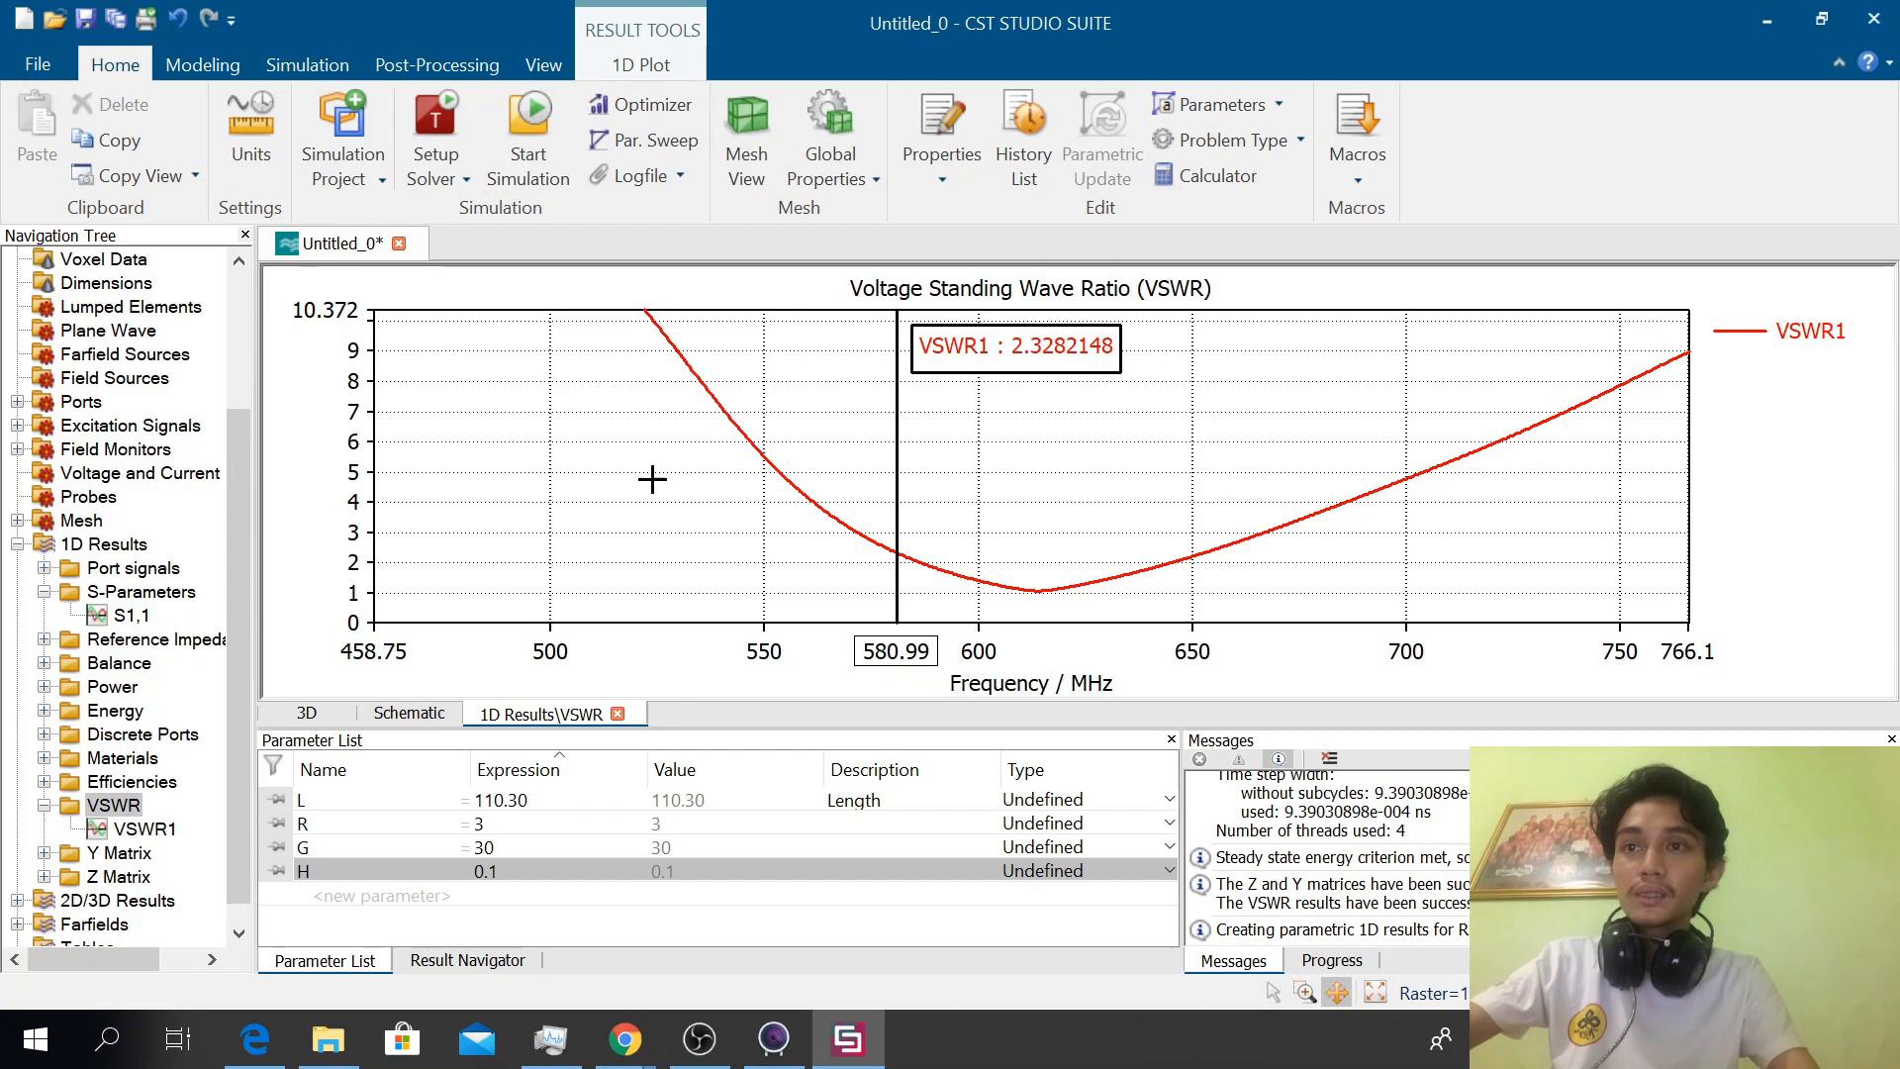
Open the Y Matrix plot from the 1D results and move its axis marker to the curve's maximum
left_click_drag(235, 678, 241, 704)
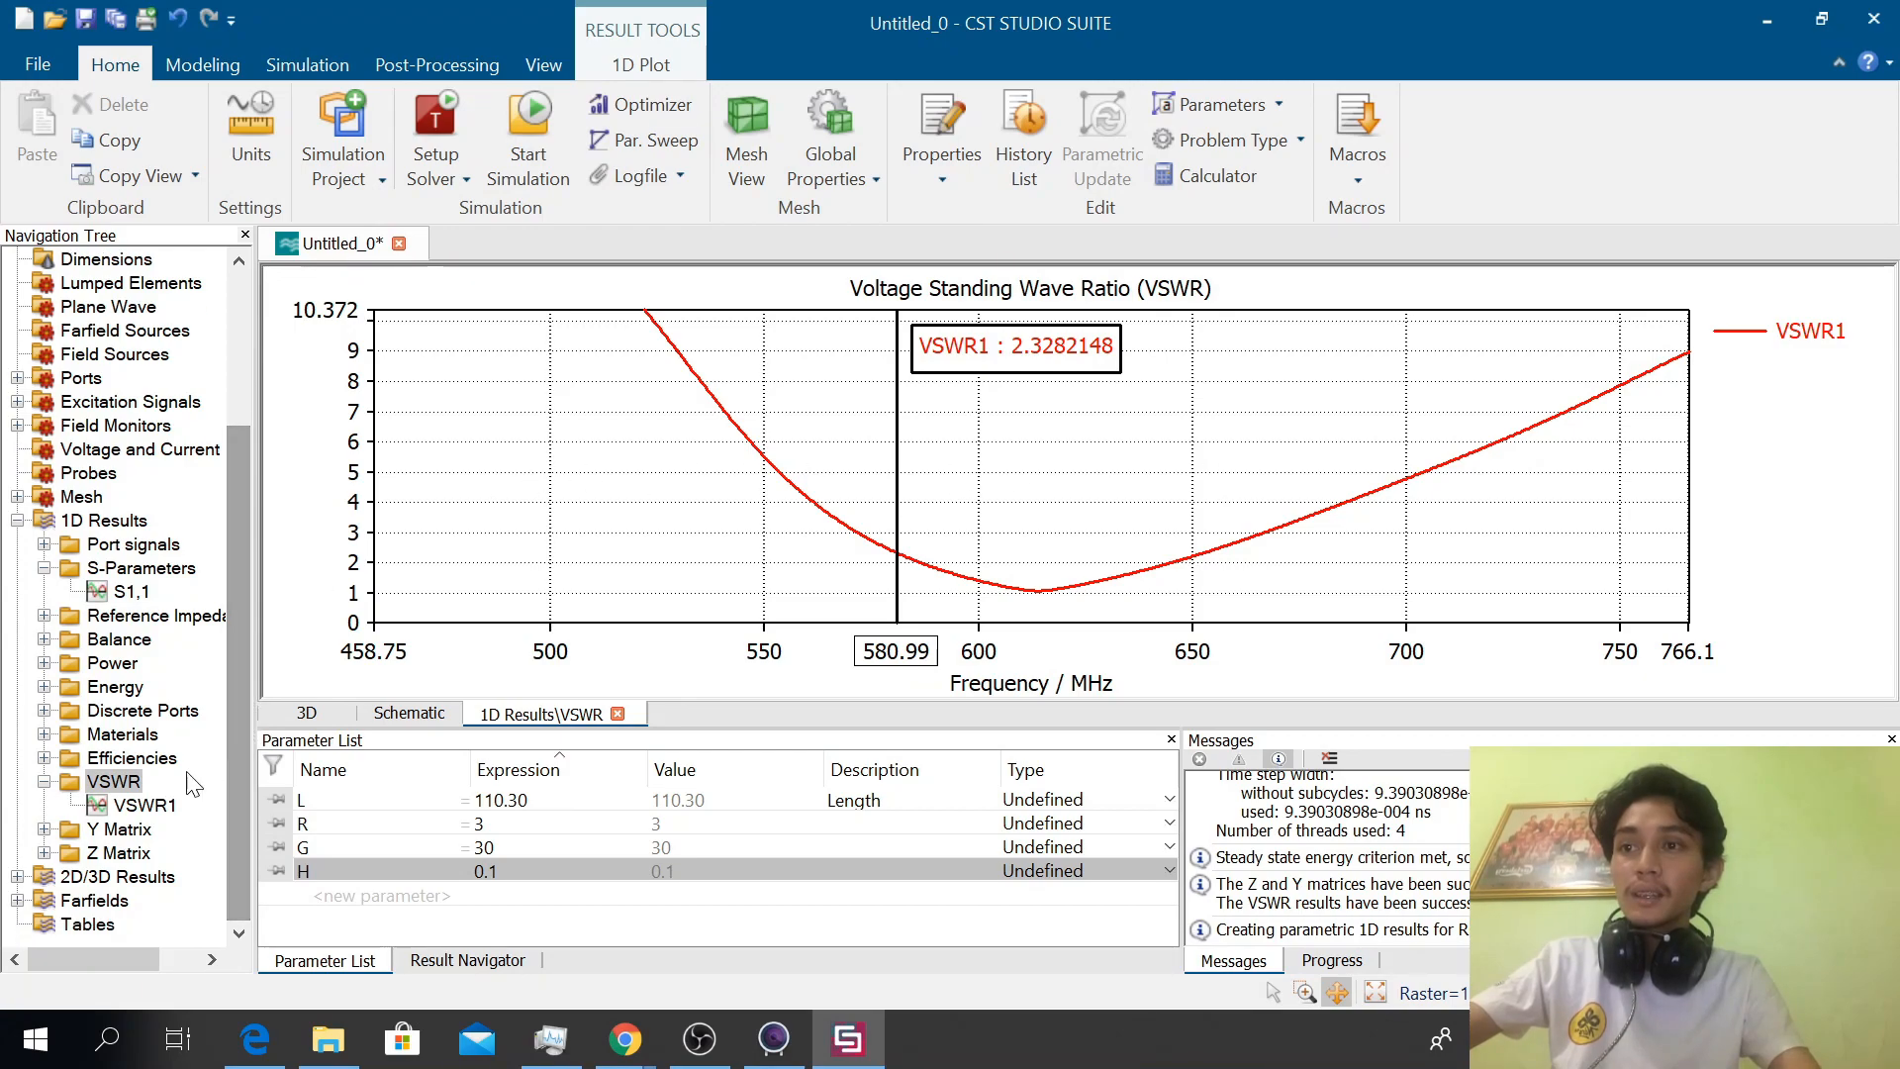
left_click(126, 810)
key("s")
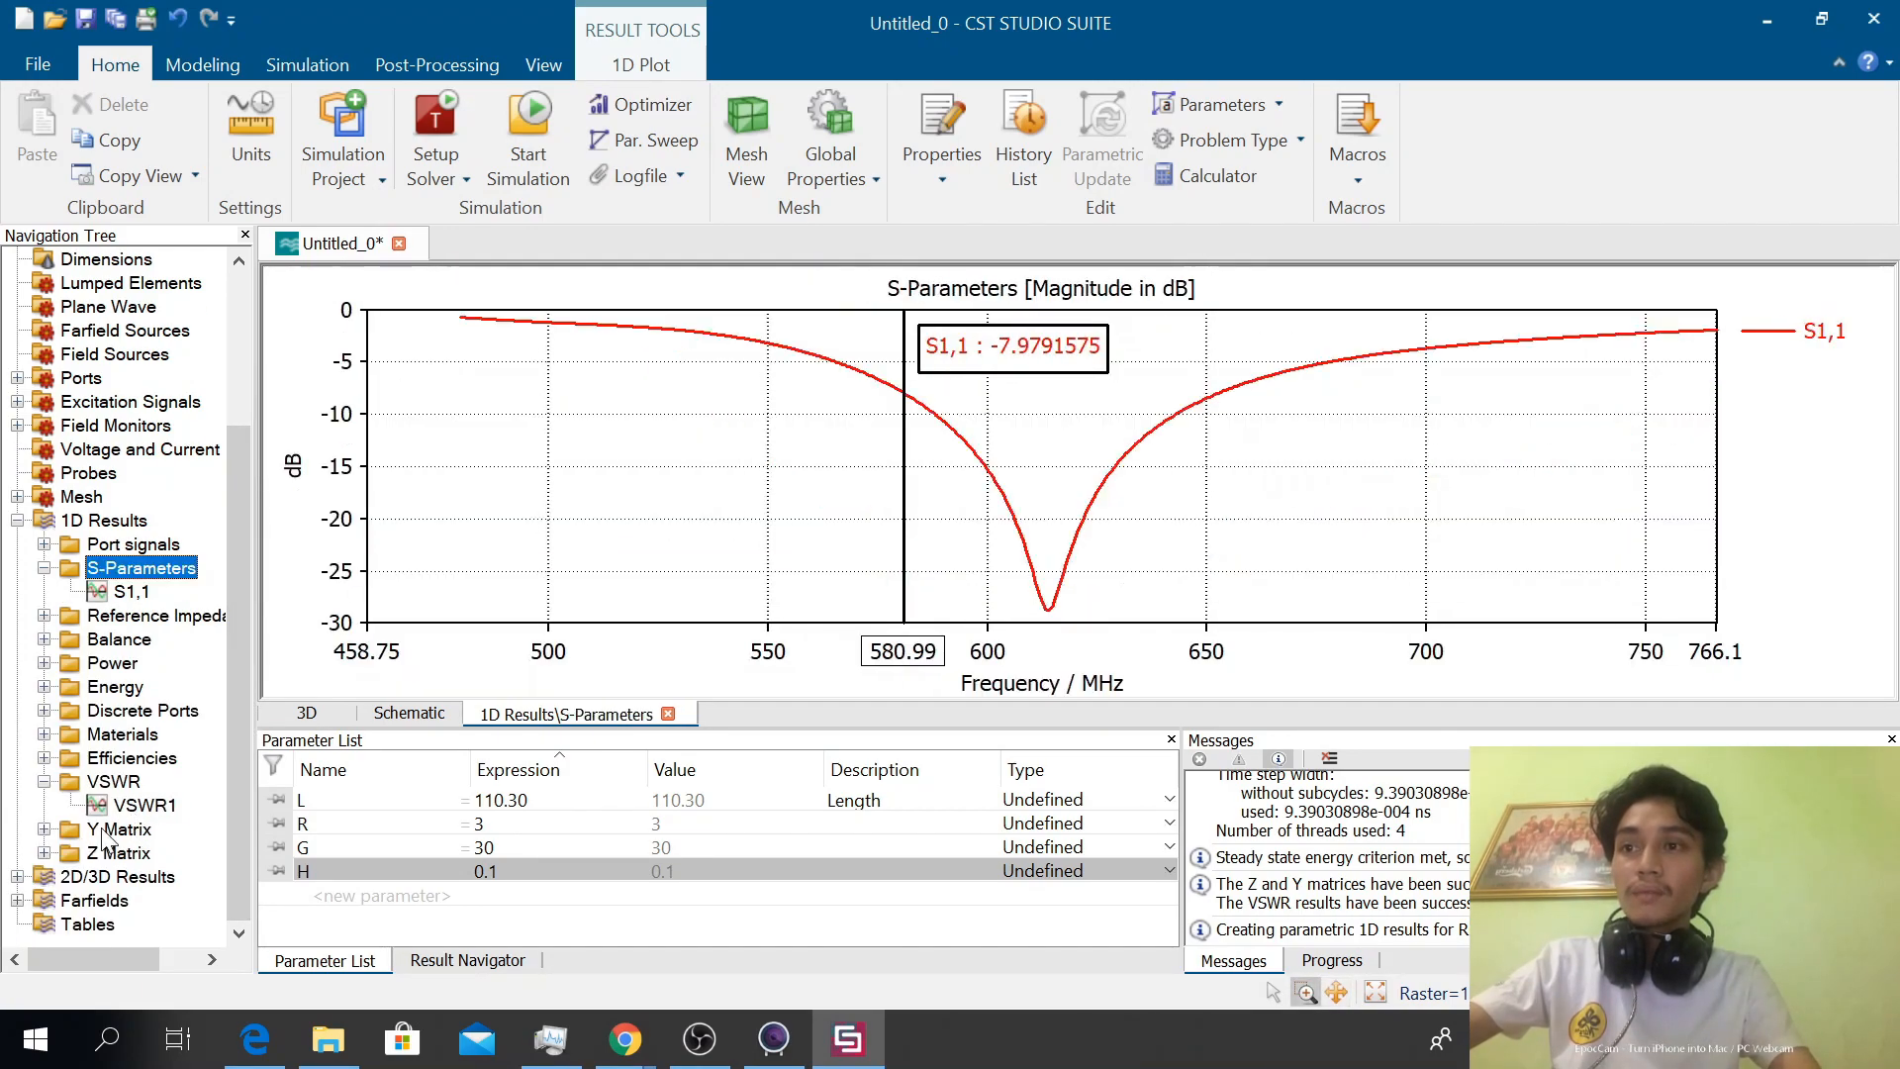
double_click(102, 832)
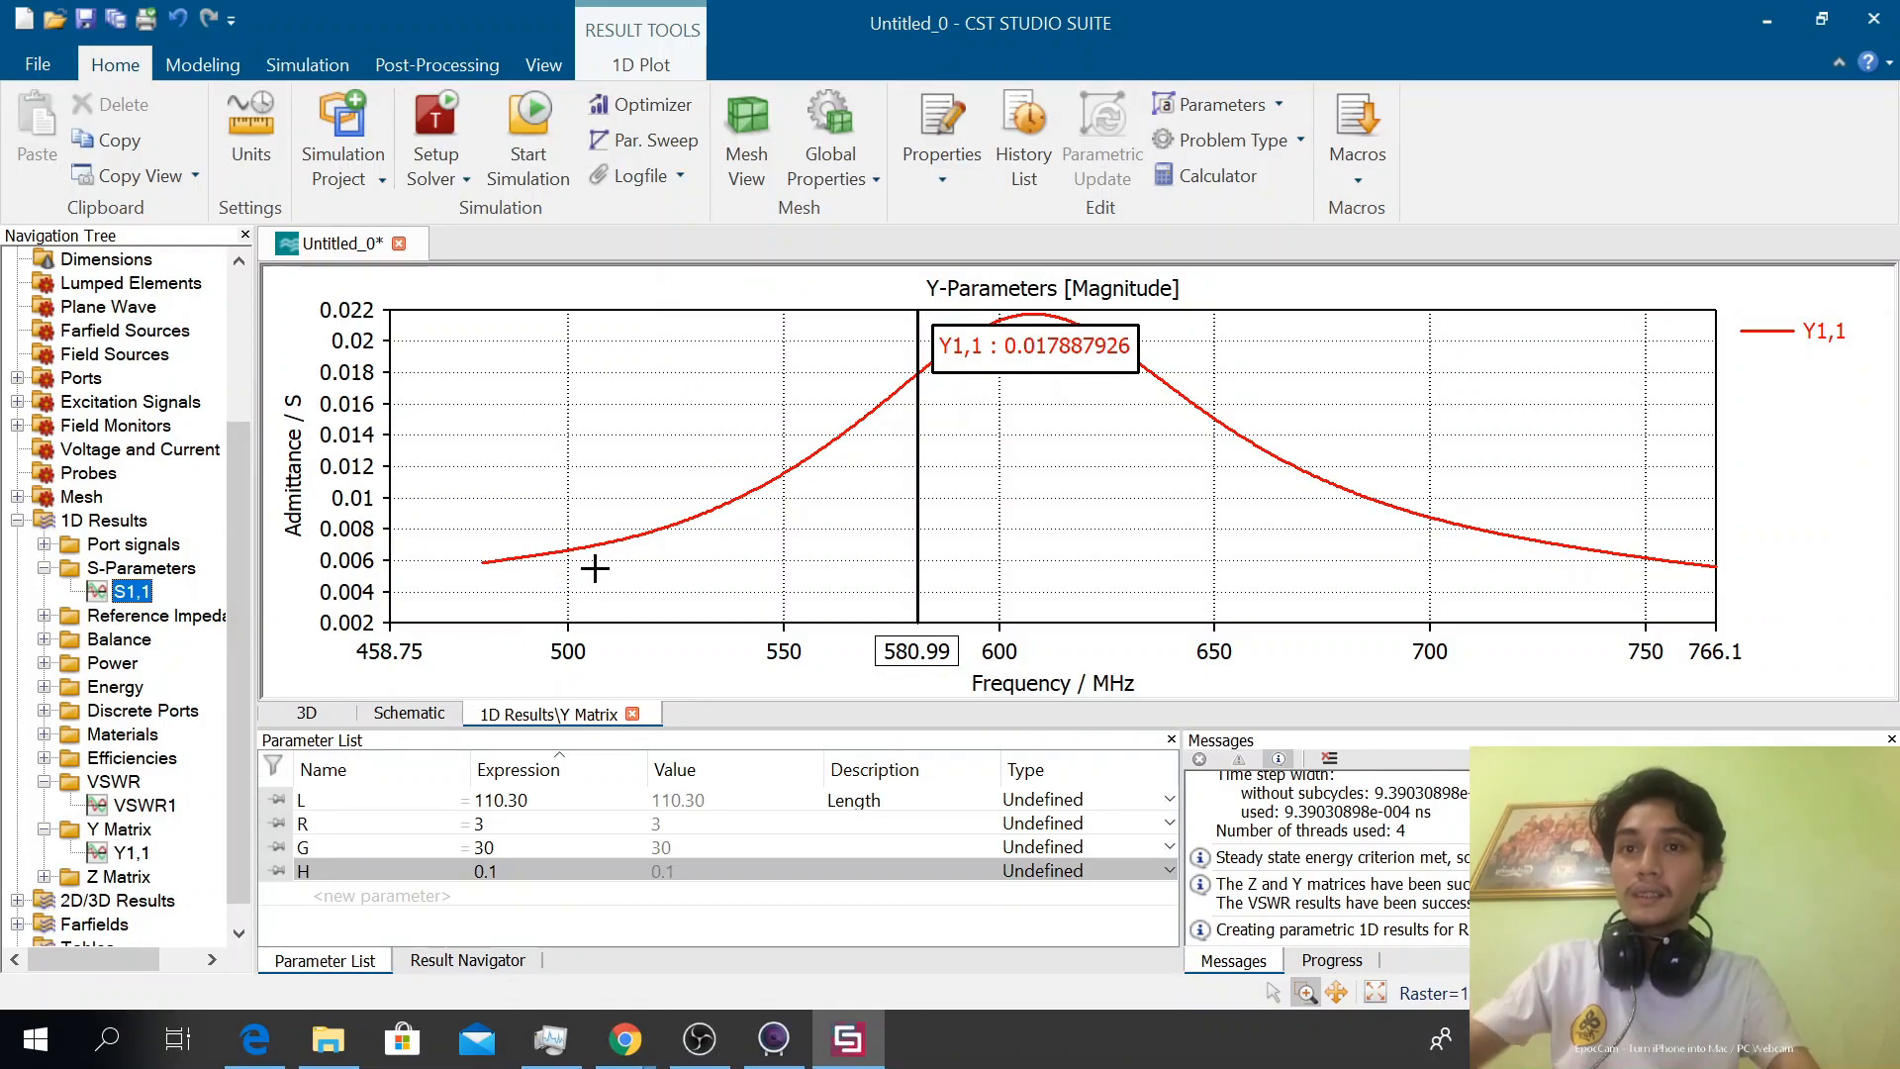
right_click(1027, 469)
left_click(1266, 343)
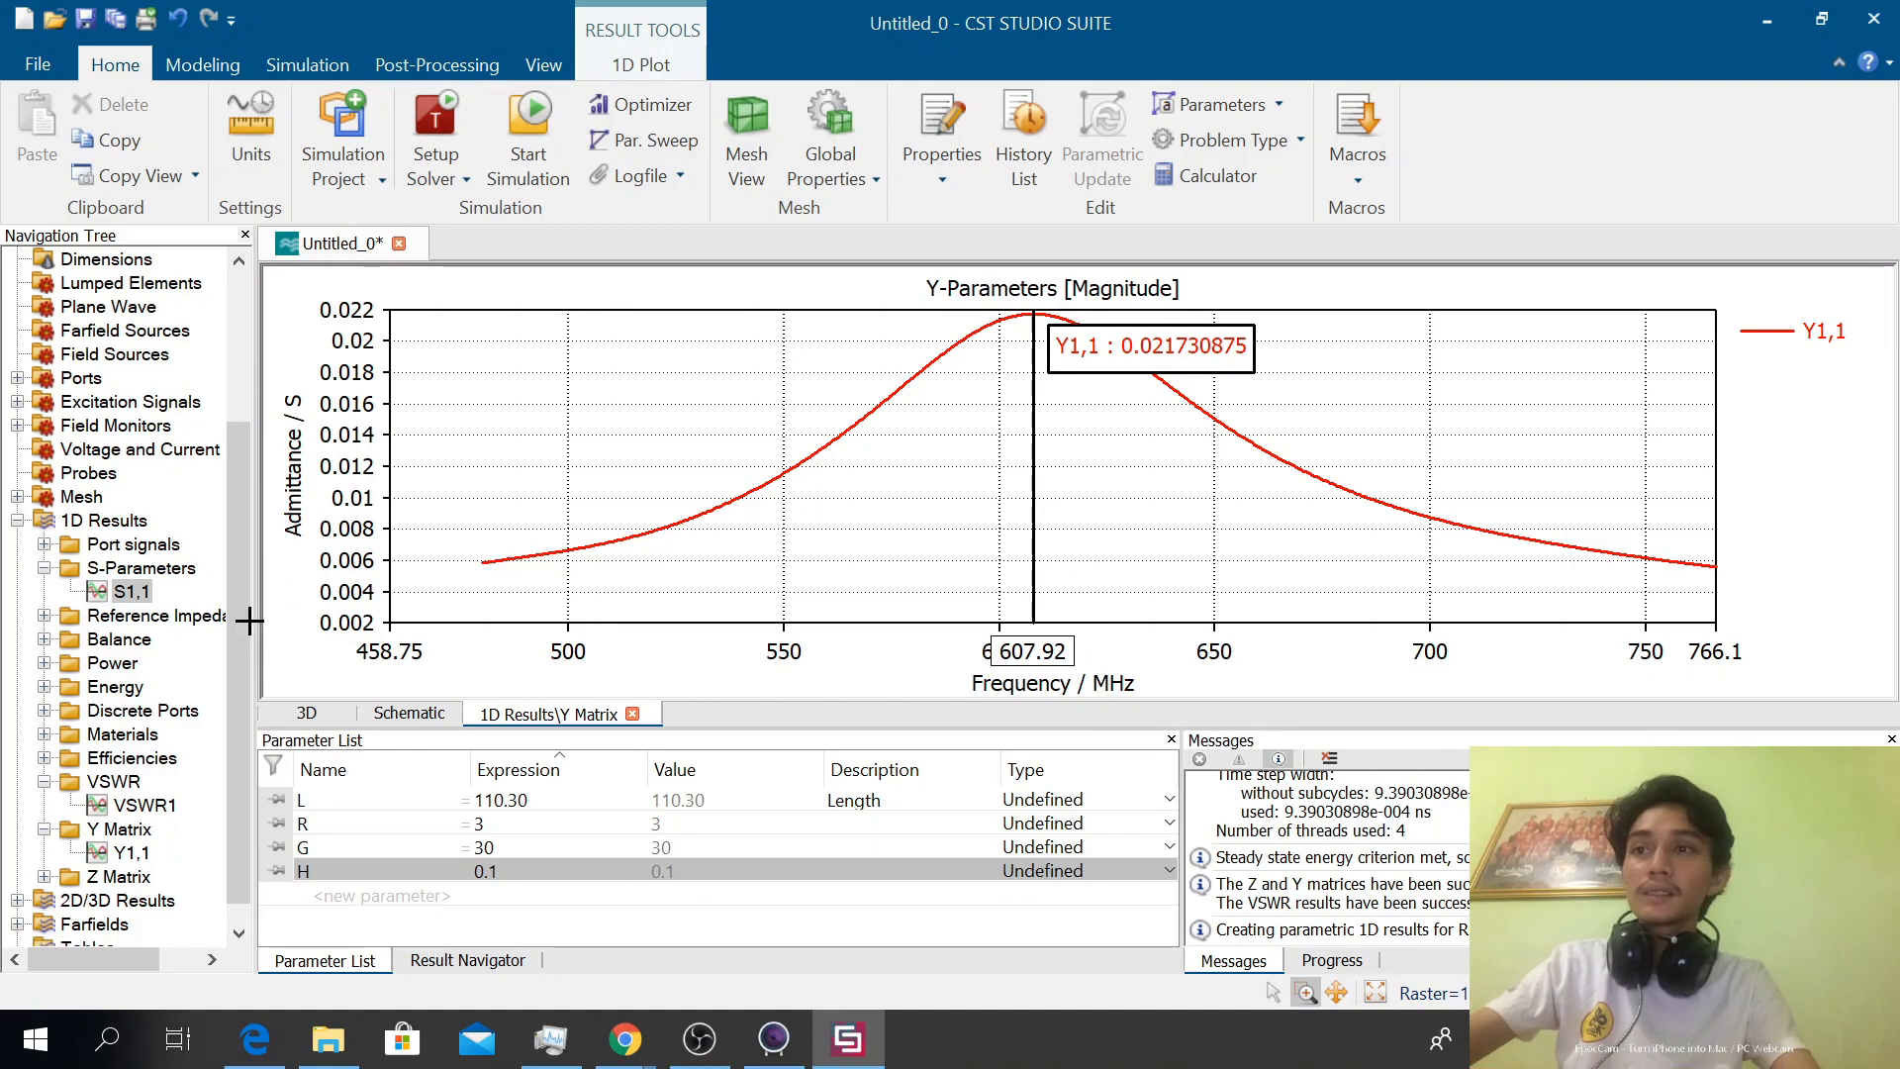
Open the Z Matrix plot from the 1D results and expand the 2D/3D Results folder
double_click(105, 877)
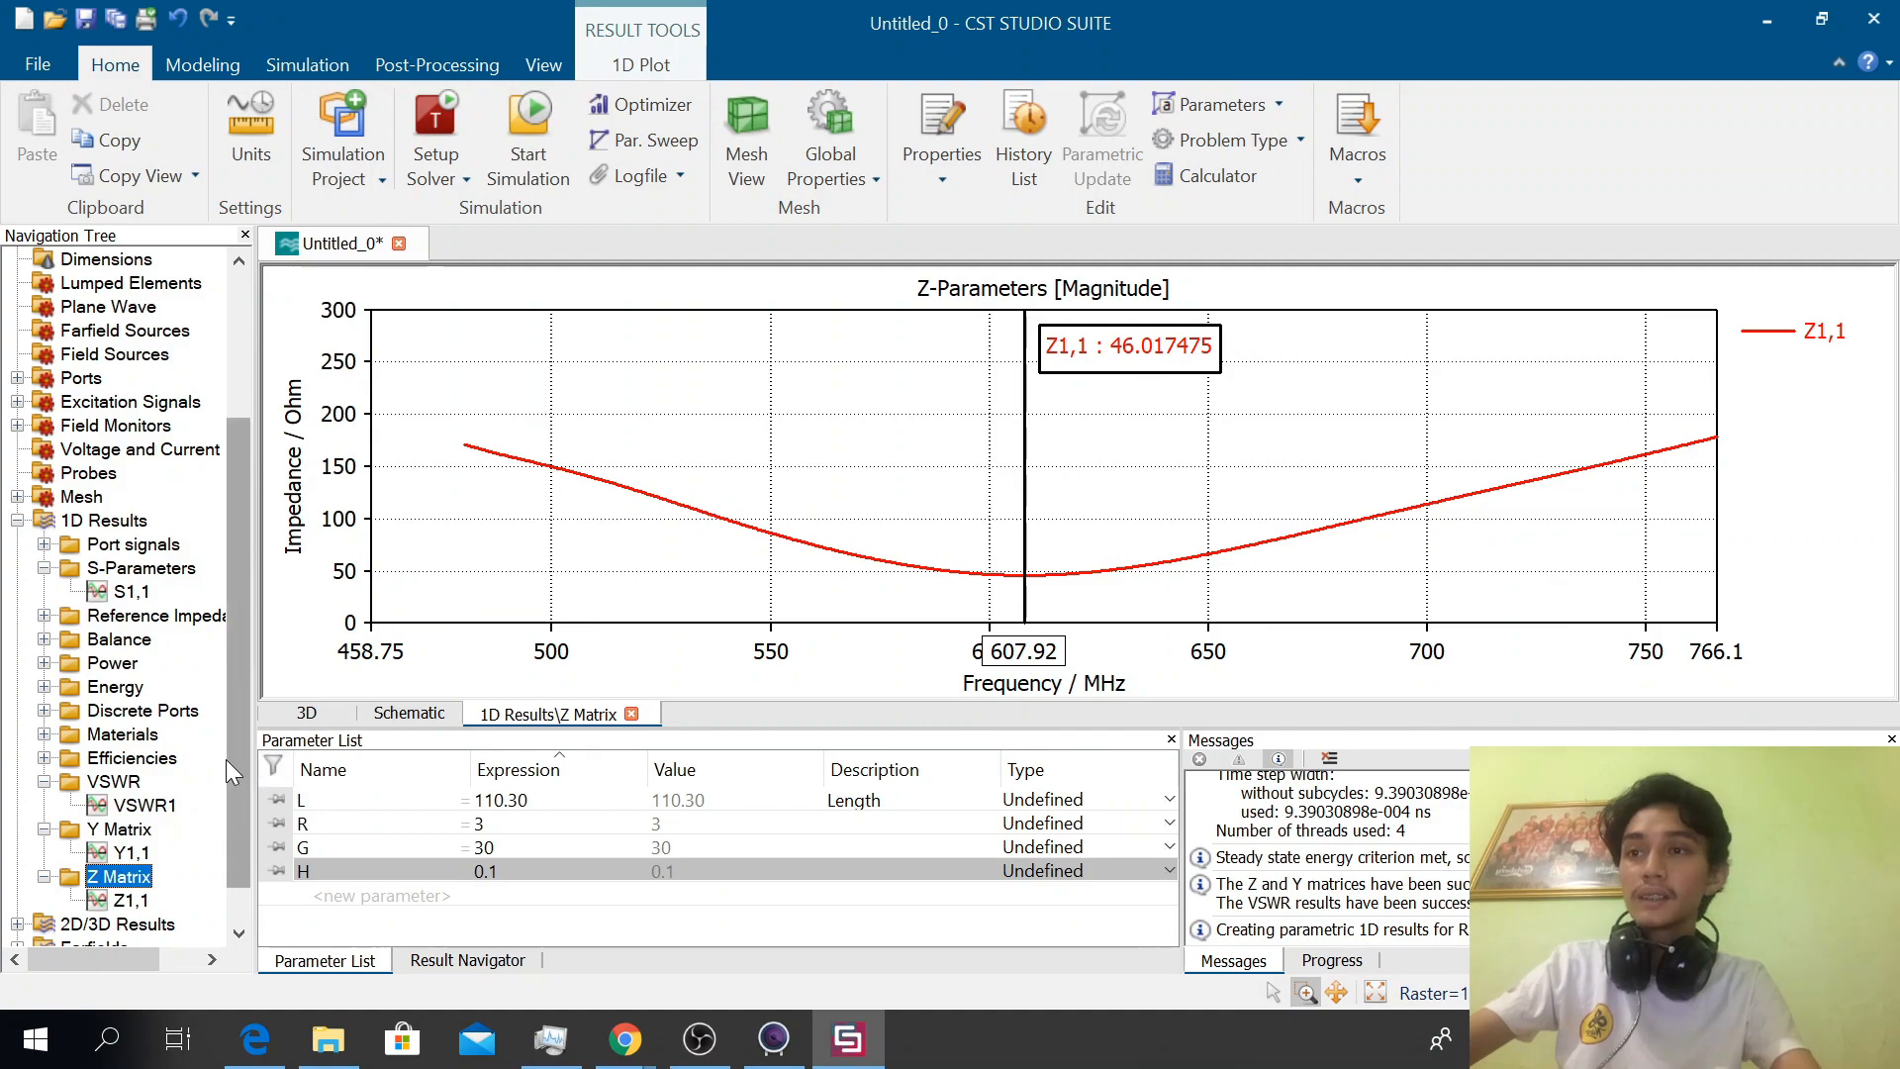
left_click_drag(225, 758, 230, 812)
left_click(17, 877)
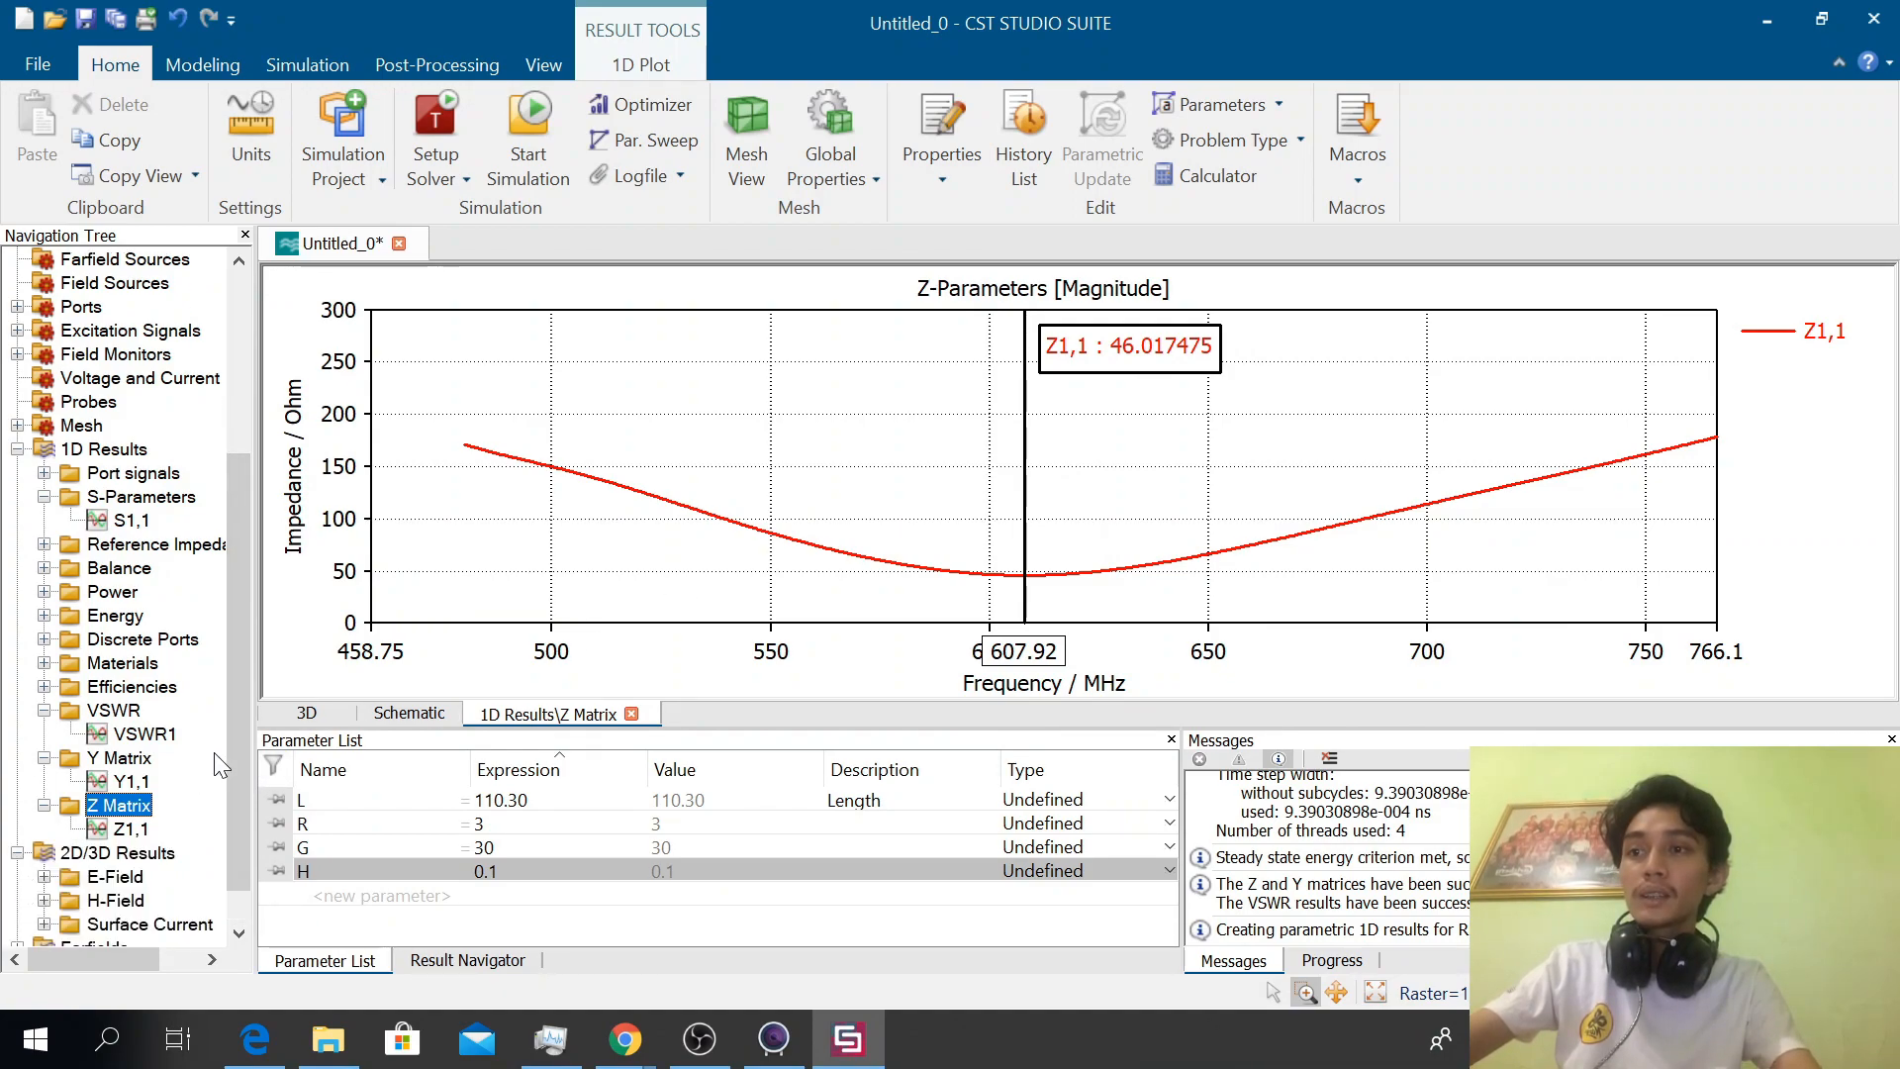
left_click_drag(241, 699, 235, 770)
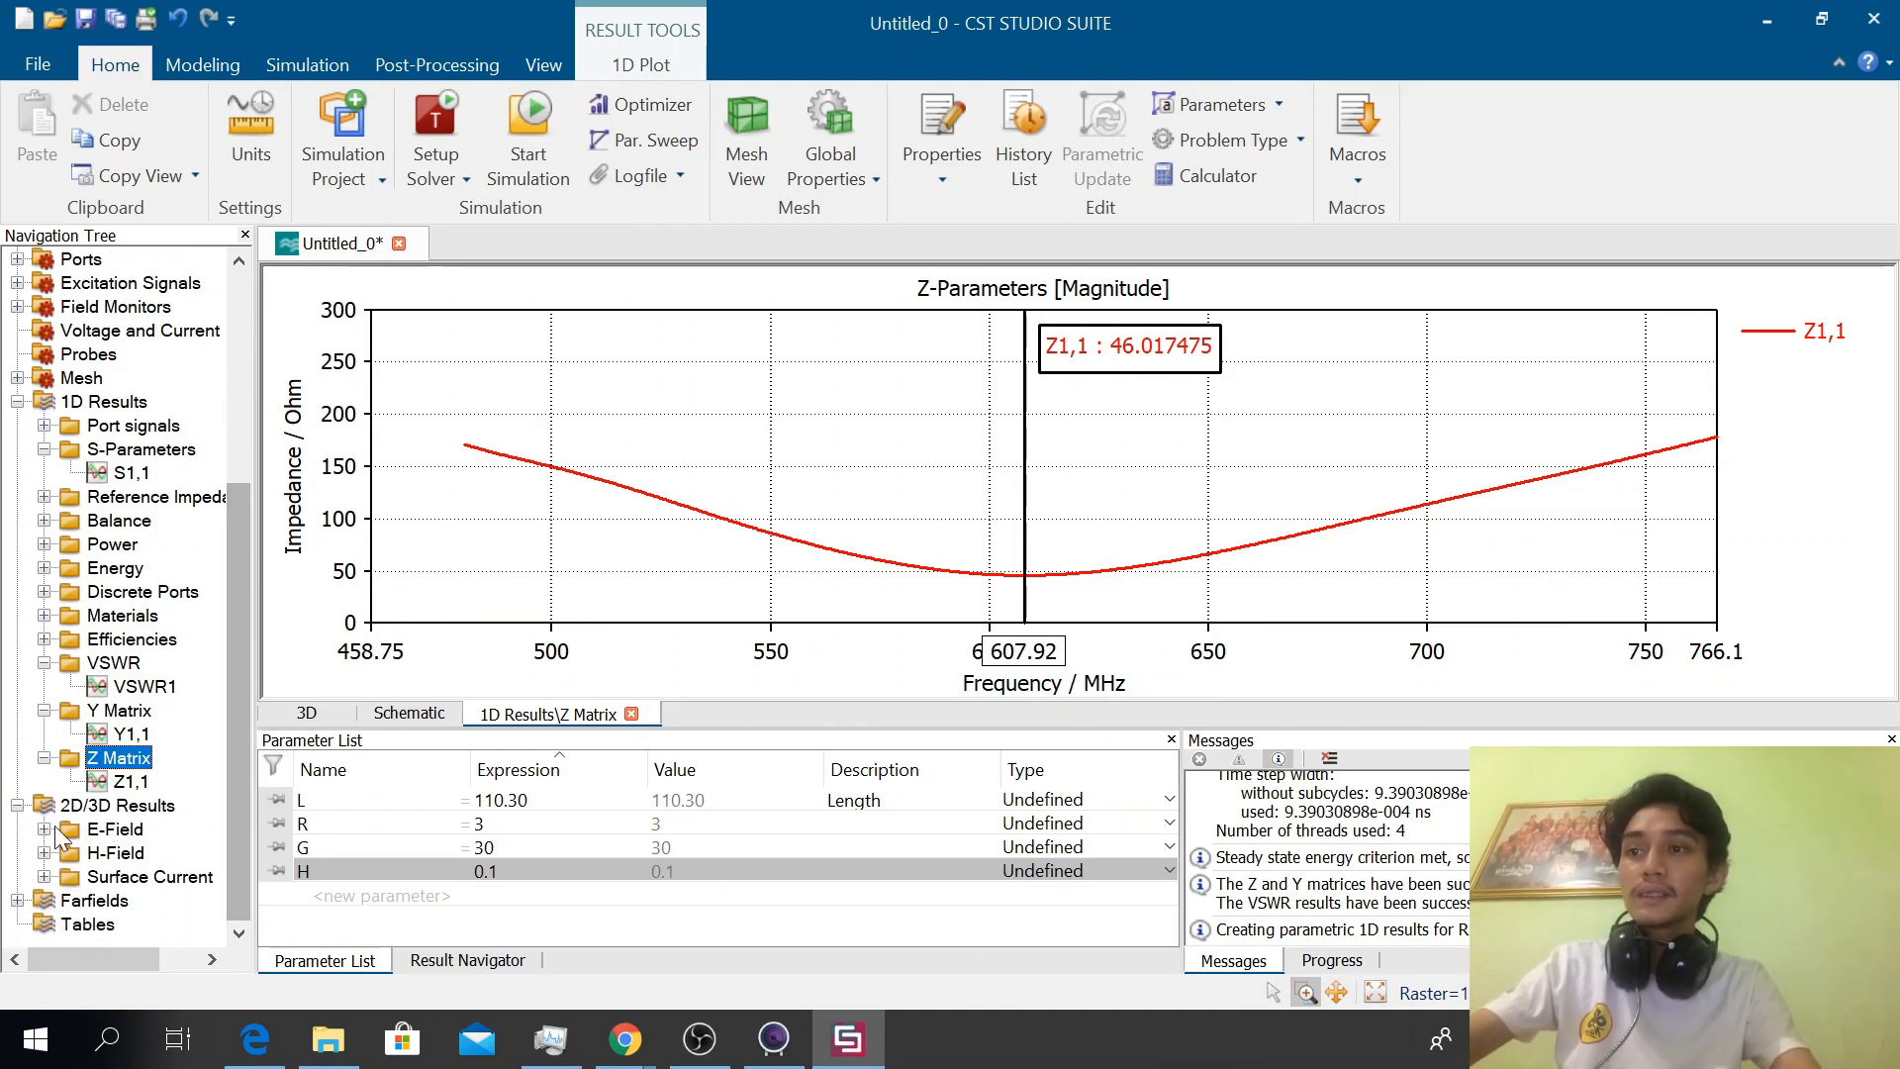
Expand the E-Field results and display the e-field at 480 MHz
left_click(111, 831)
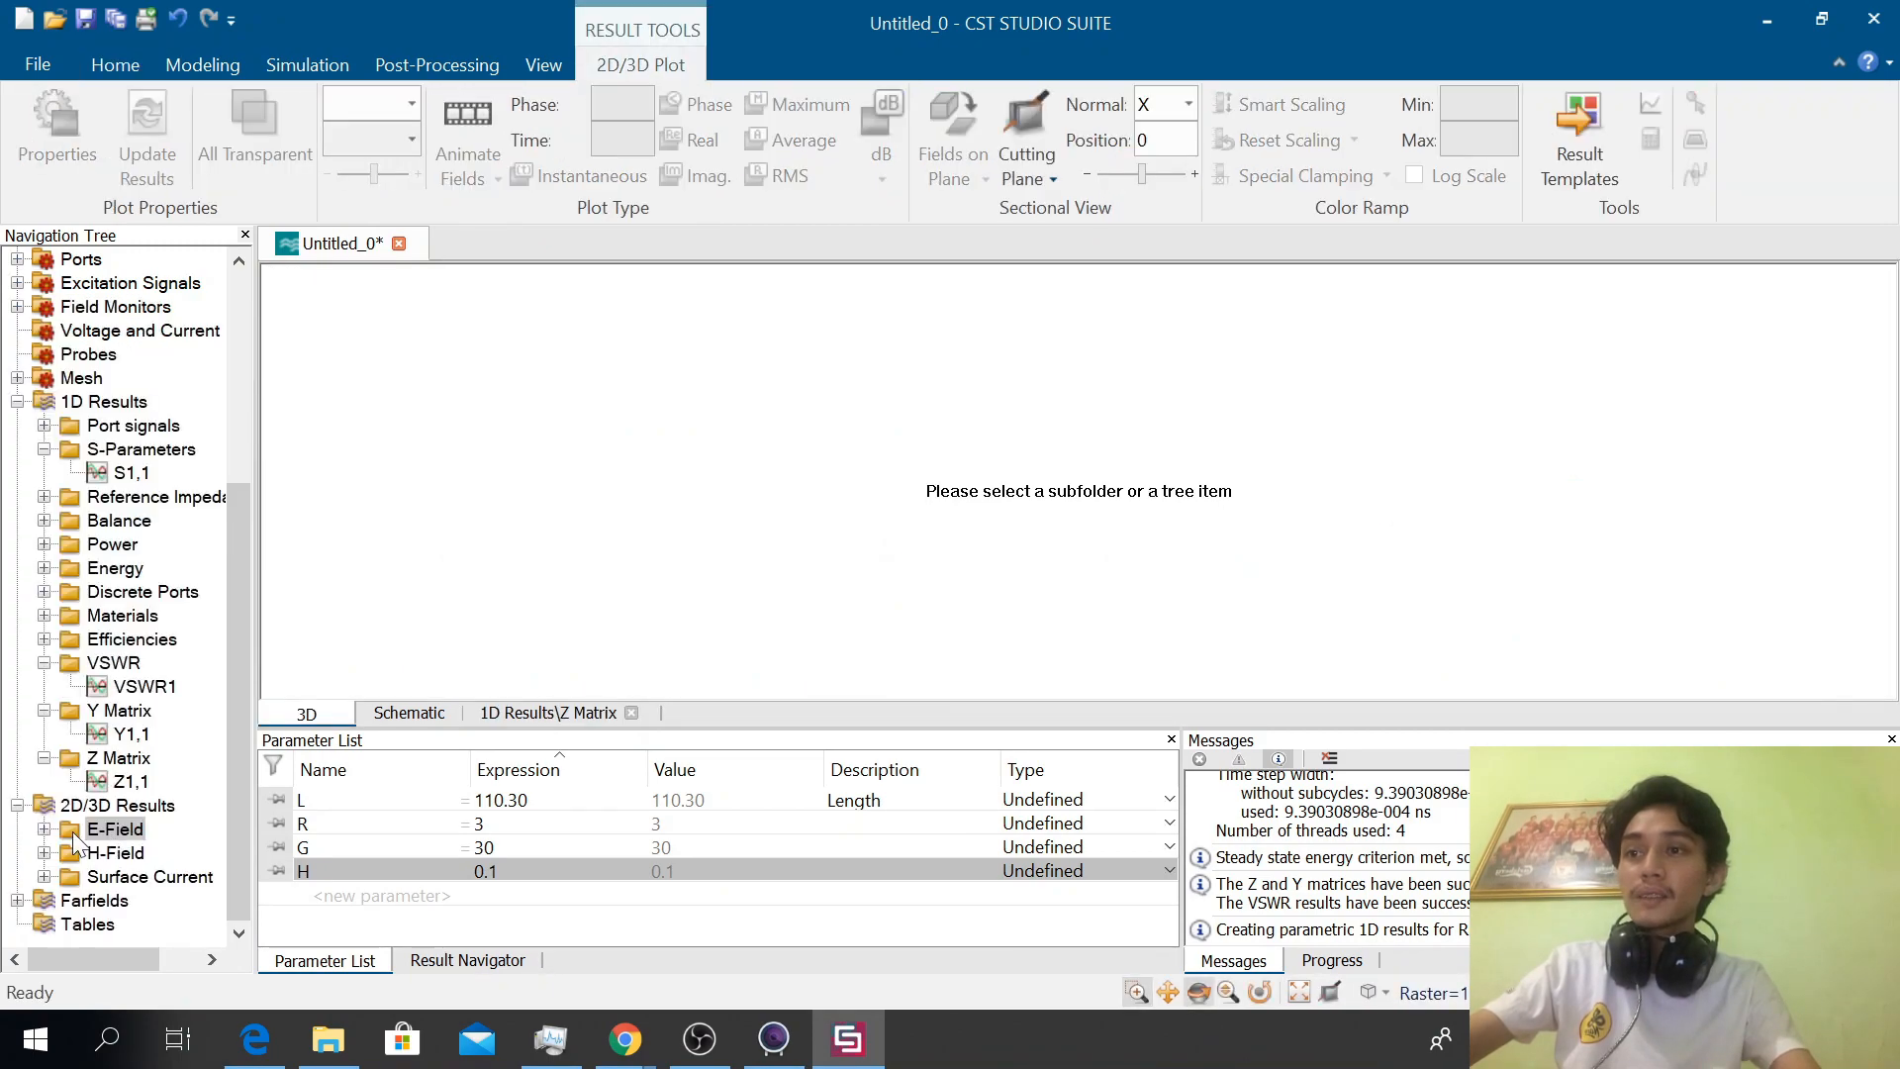
left_click(47, 832)
left_click(120, 851)
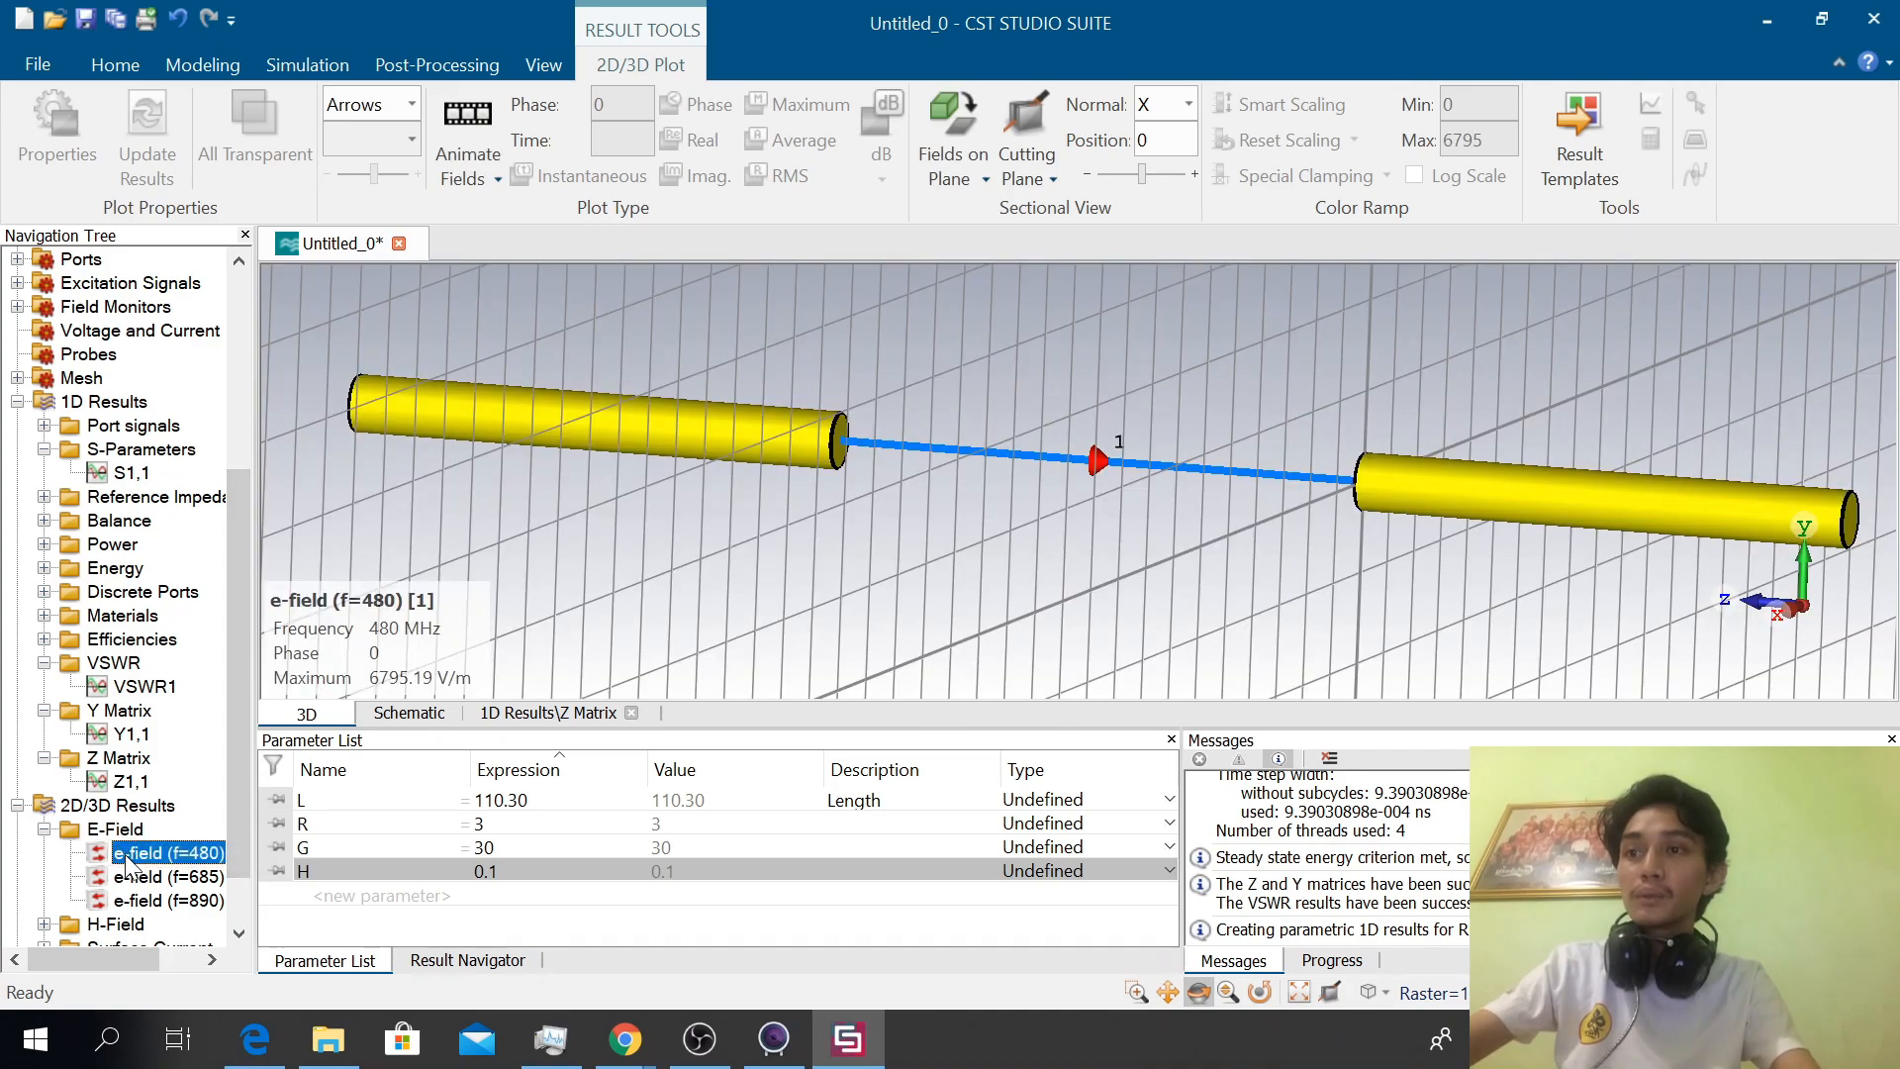
left_click(122, 614)
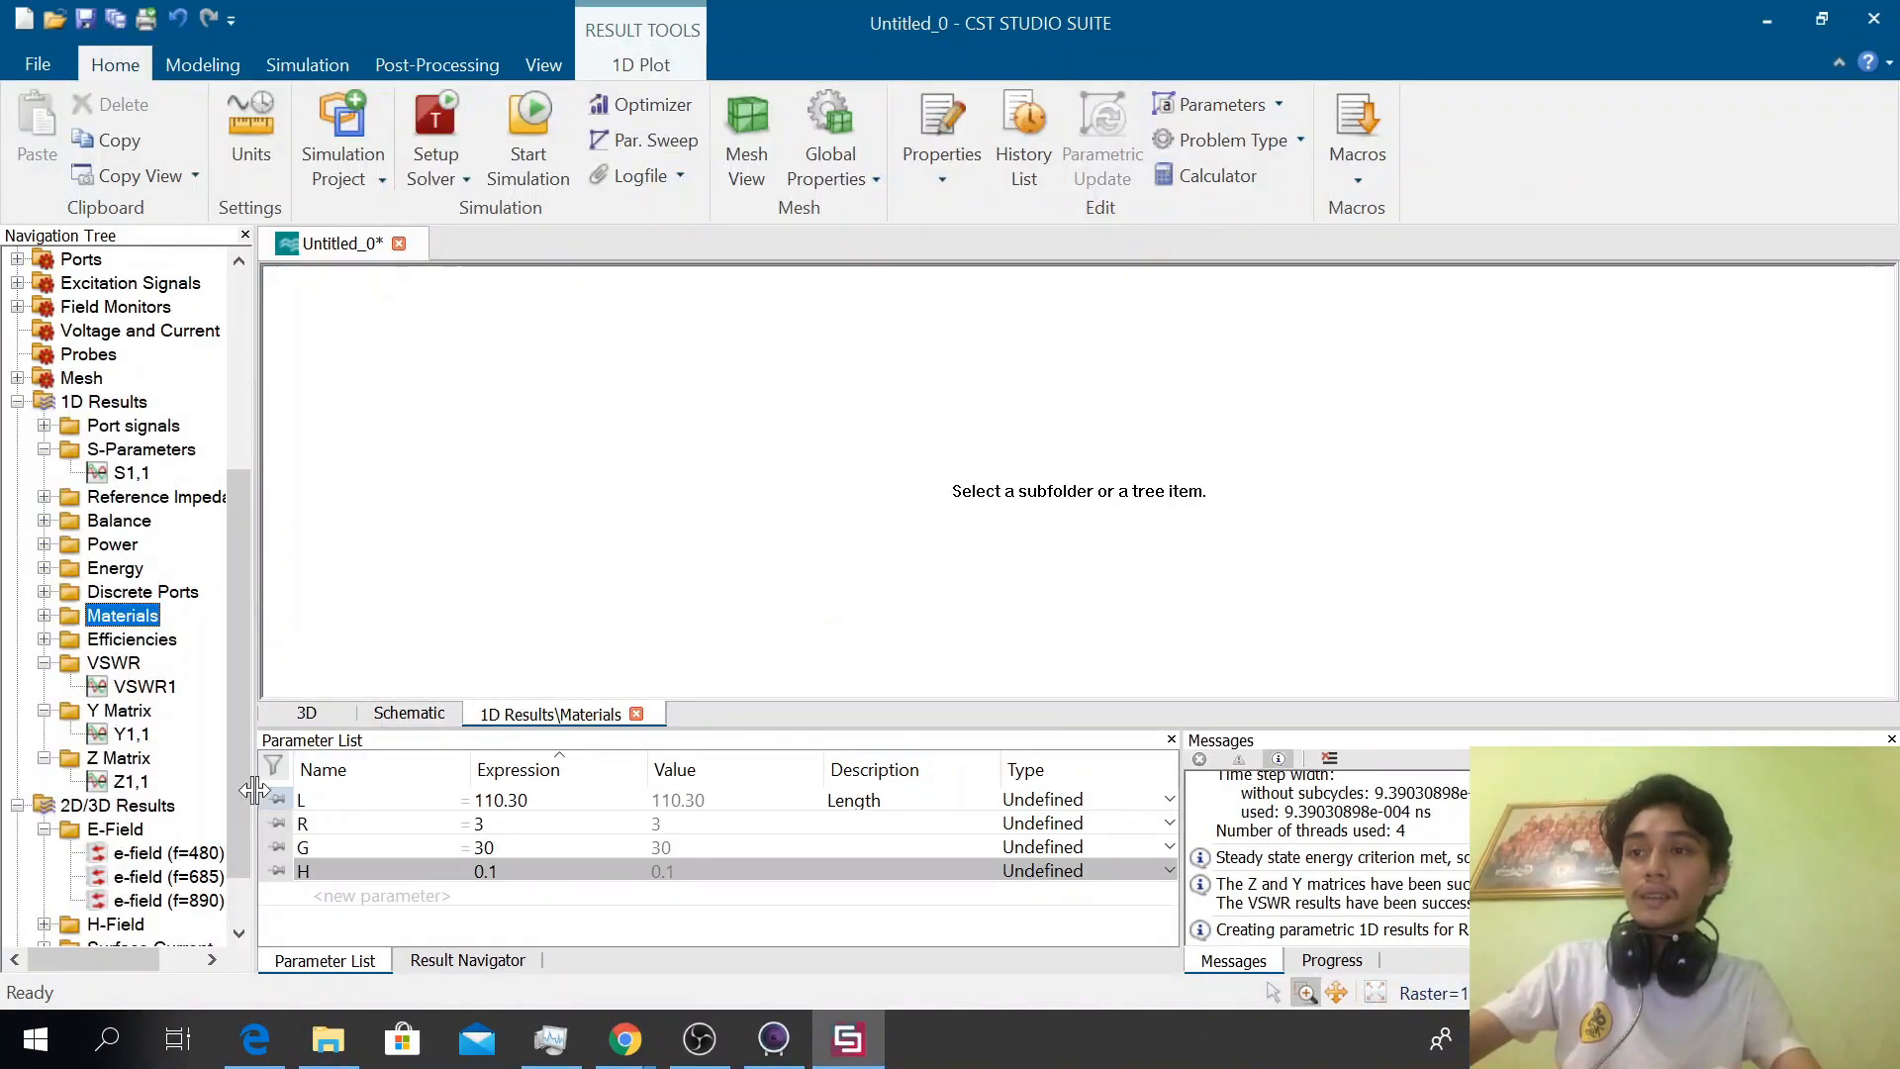
left_click(149, 852)
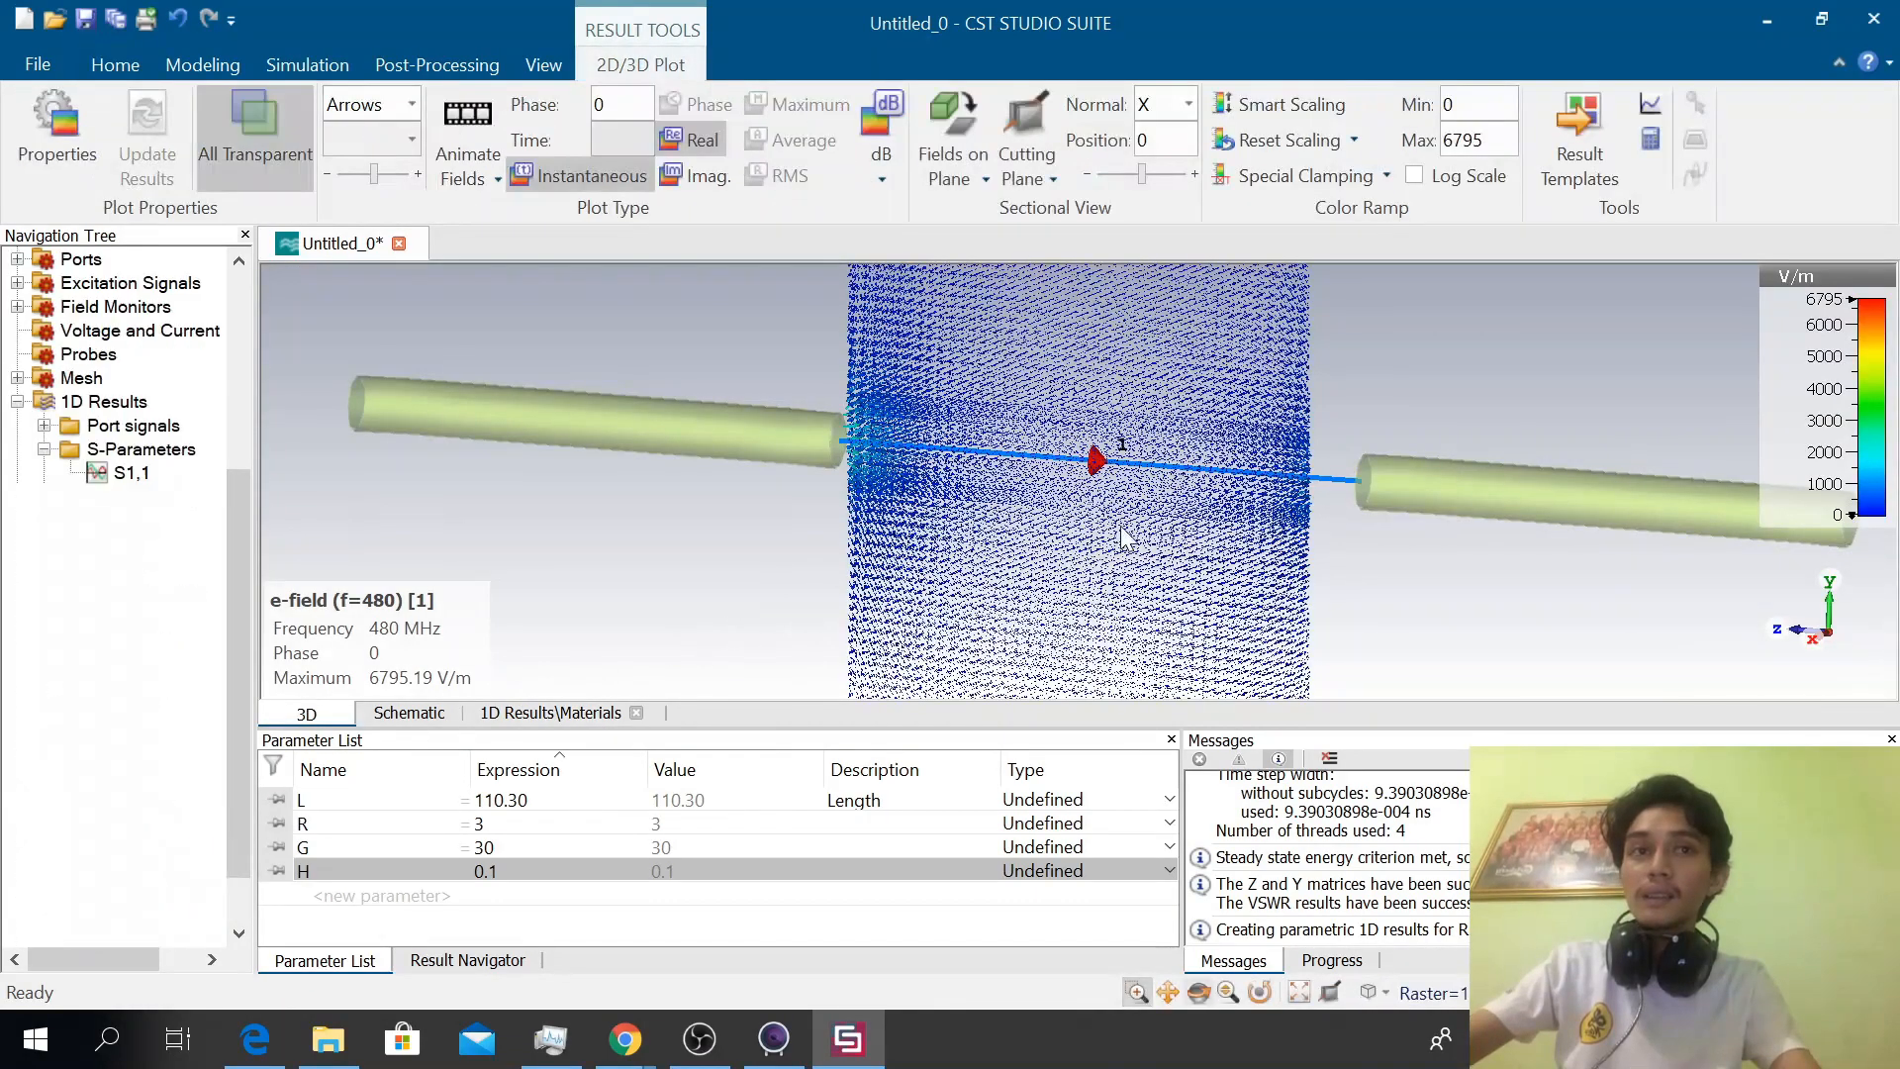
Examine the 480 MHz e-field arrows around the dipole from several angles, both close up and across the whole bounding box
mouse_move(1206, 549)
left_mouse_down()
mouse_move(1017, 548)
mouse_move(1172, 523)
mouse_move(1026, 534)
left_mouse_up()
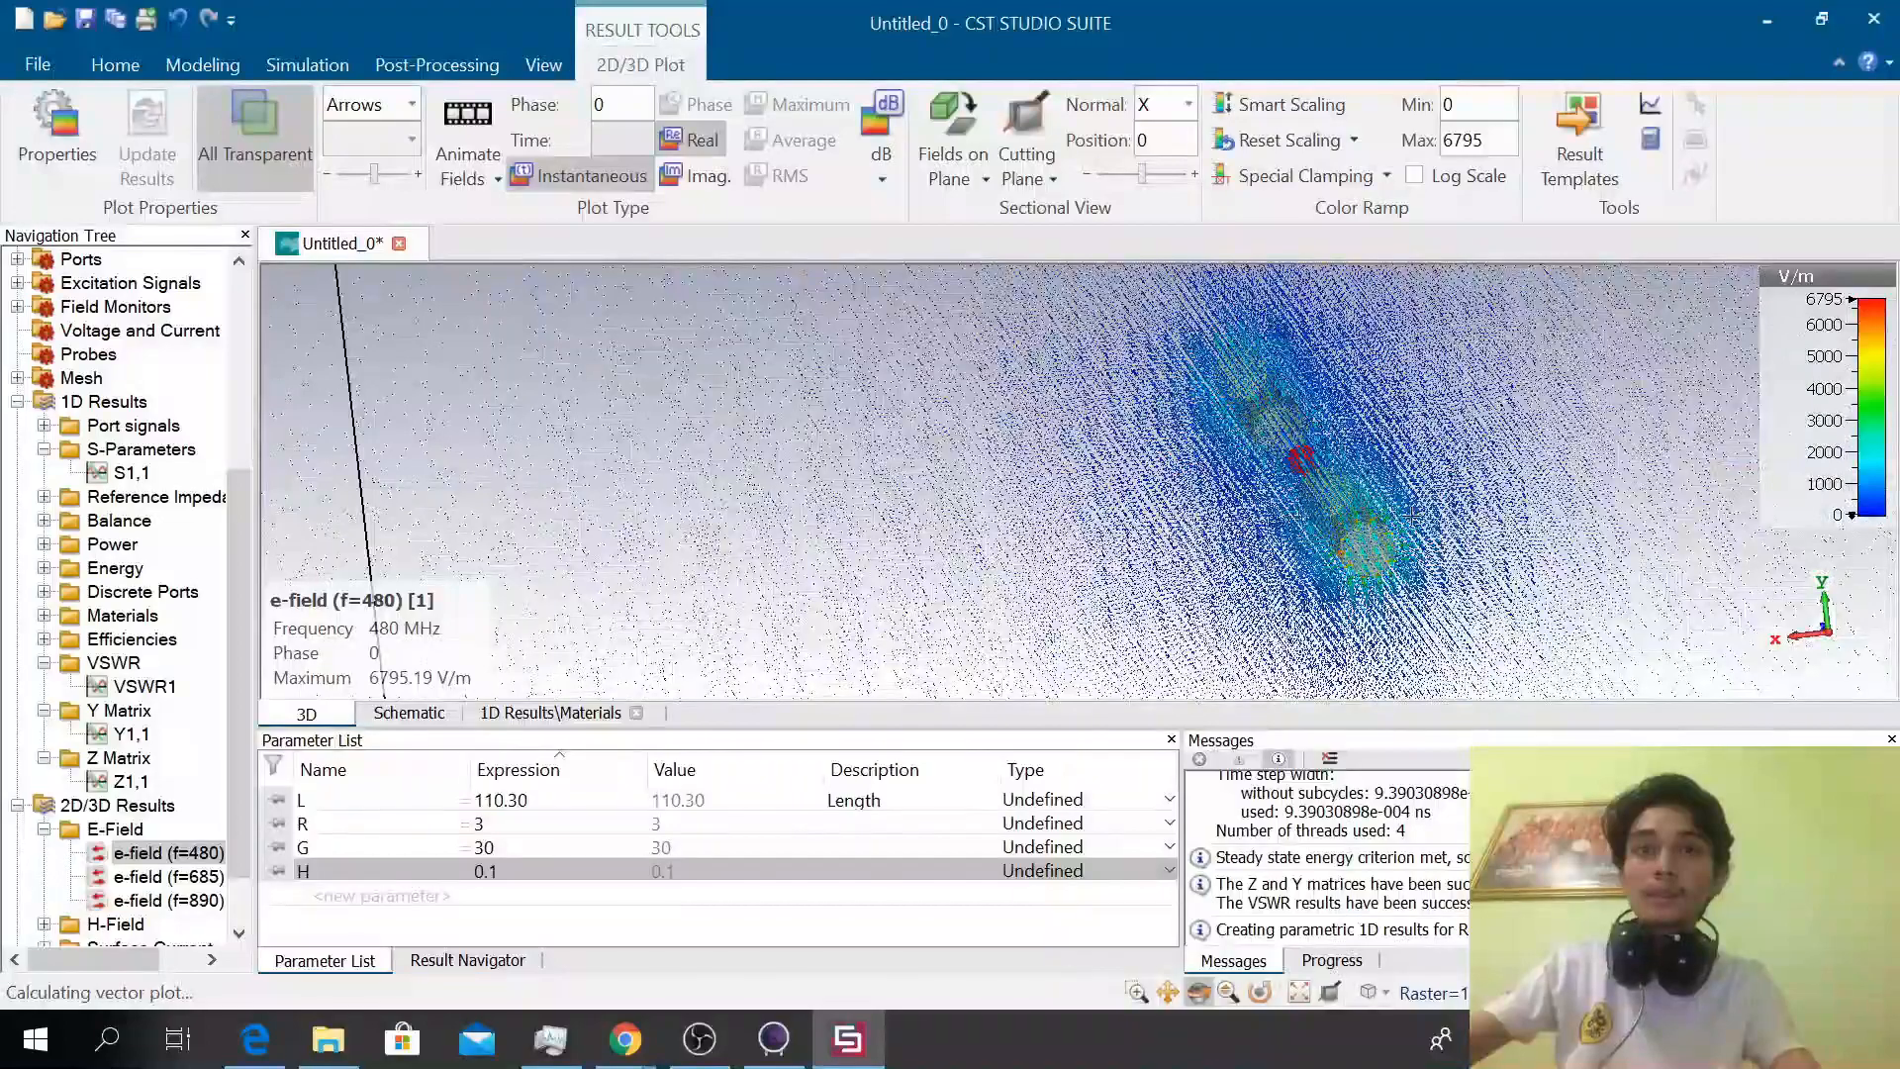
left_click_drag(1376, 526, 1295, 535)
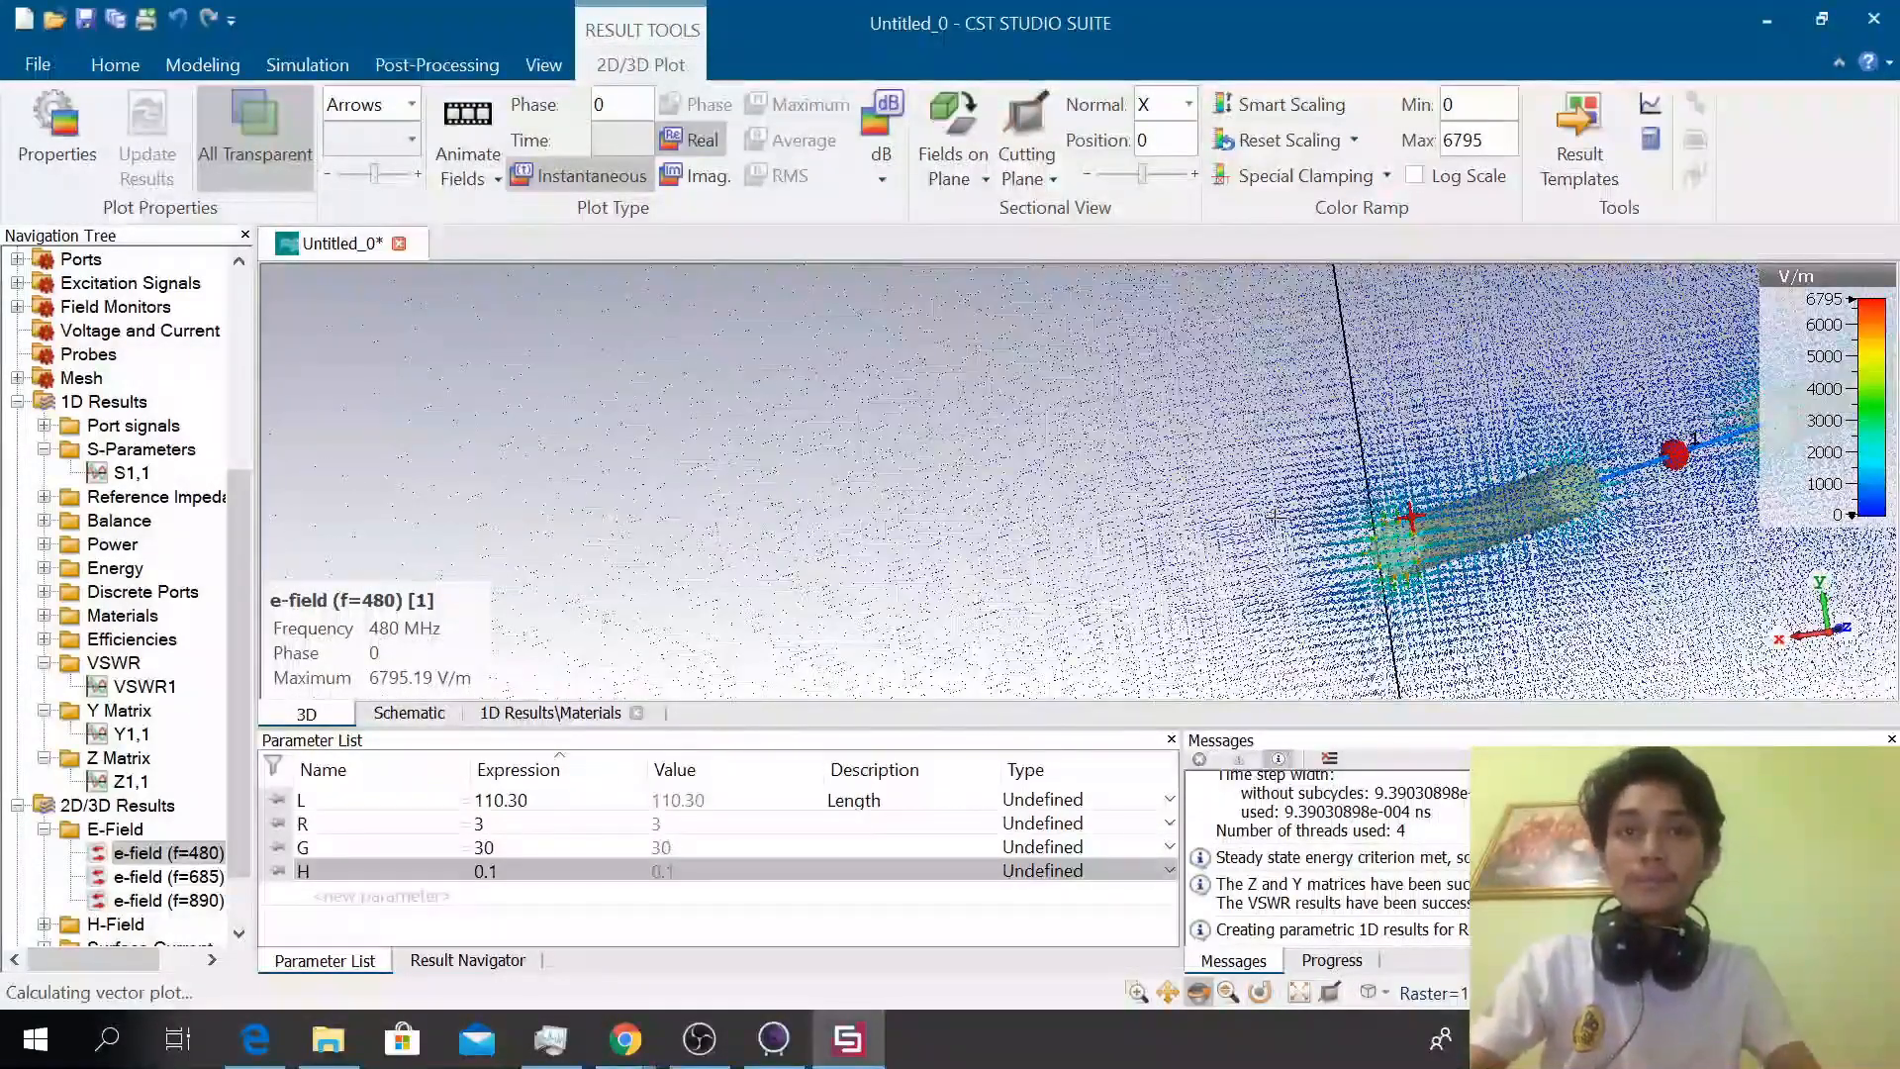
key("2")
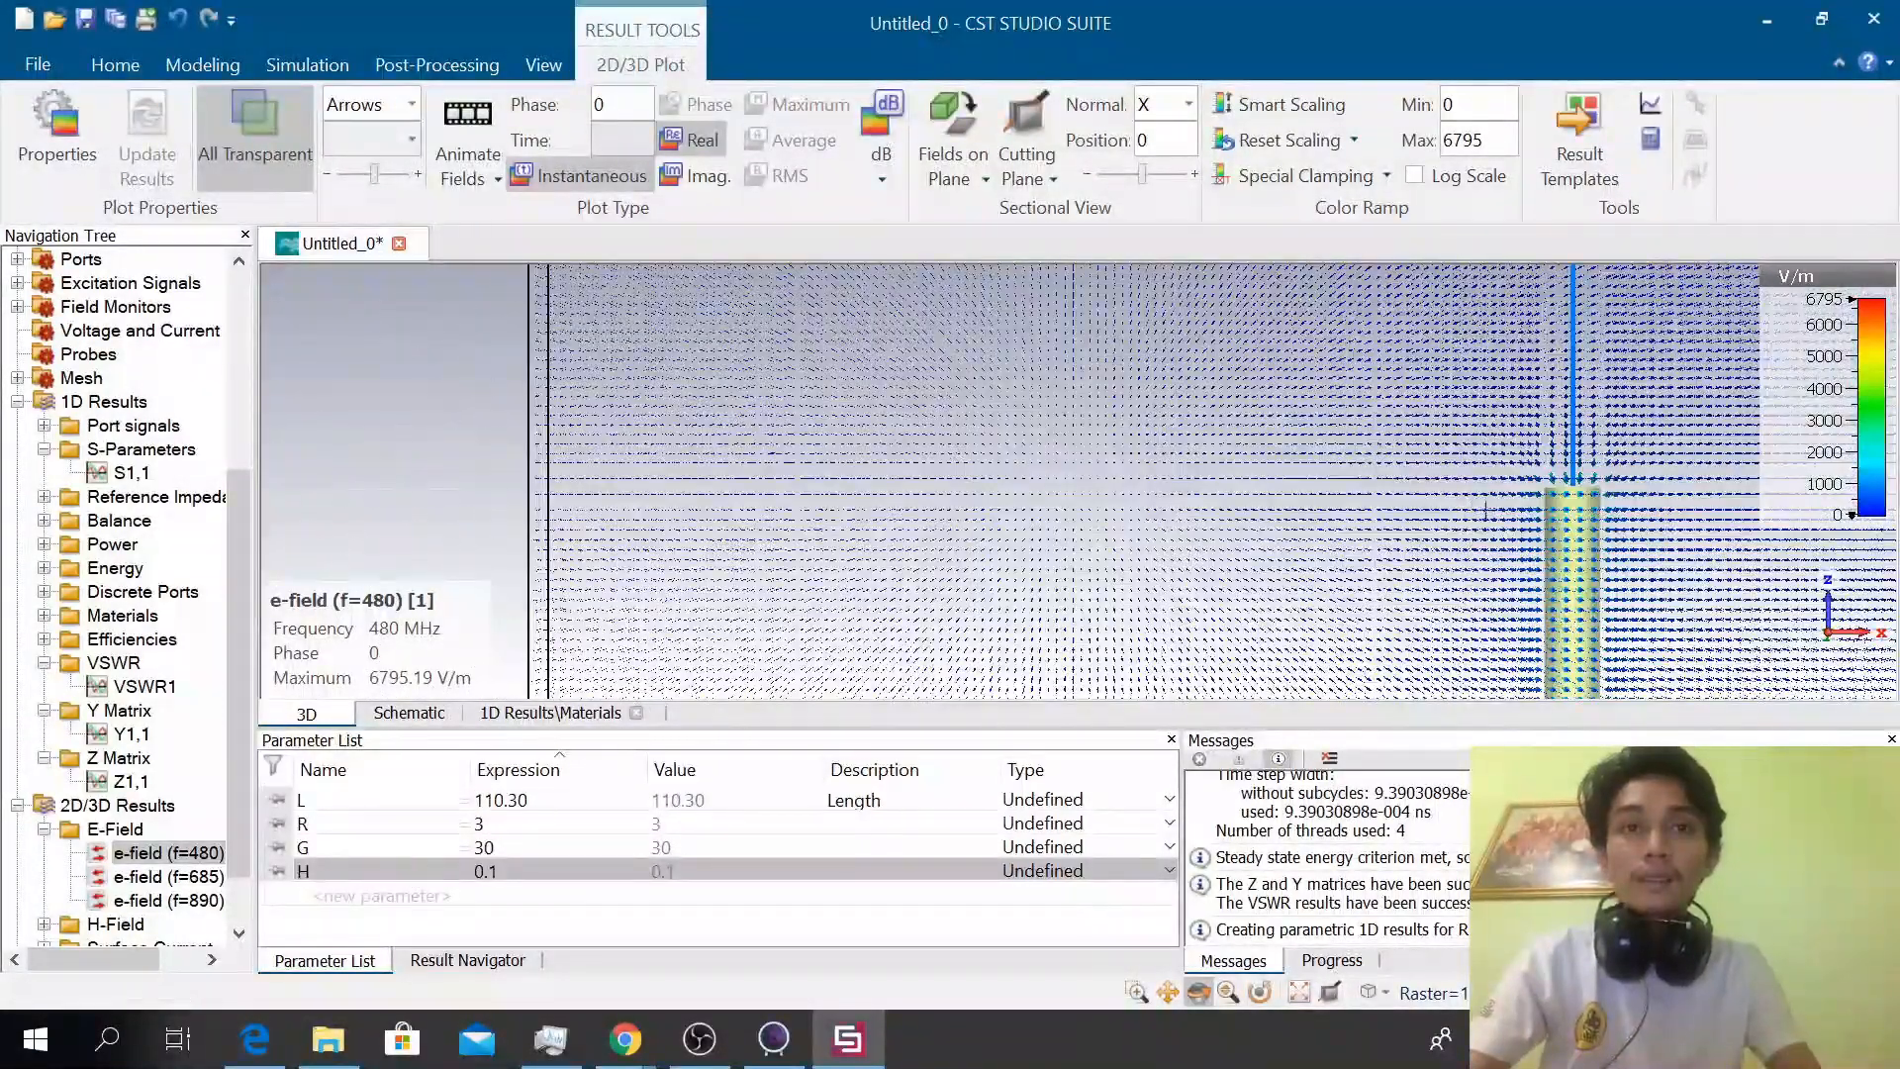
scroll(1512, 509, "up", 2)
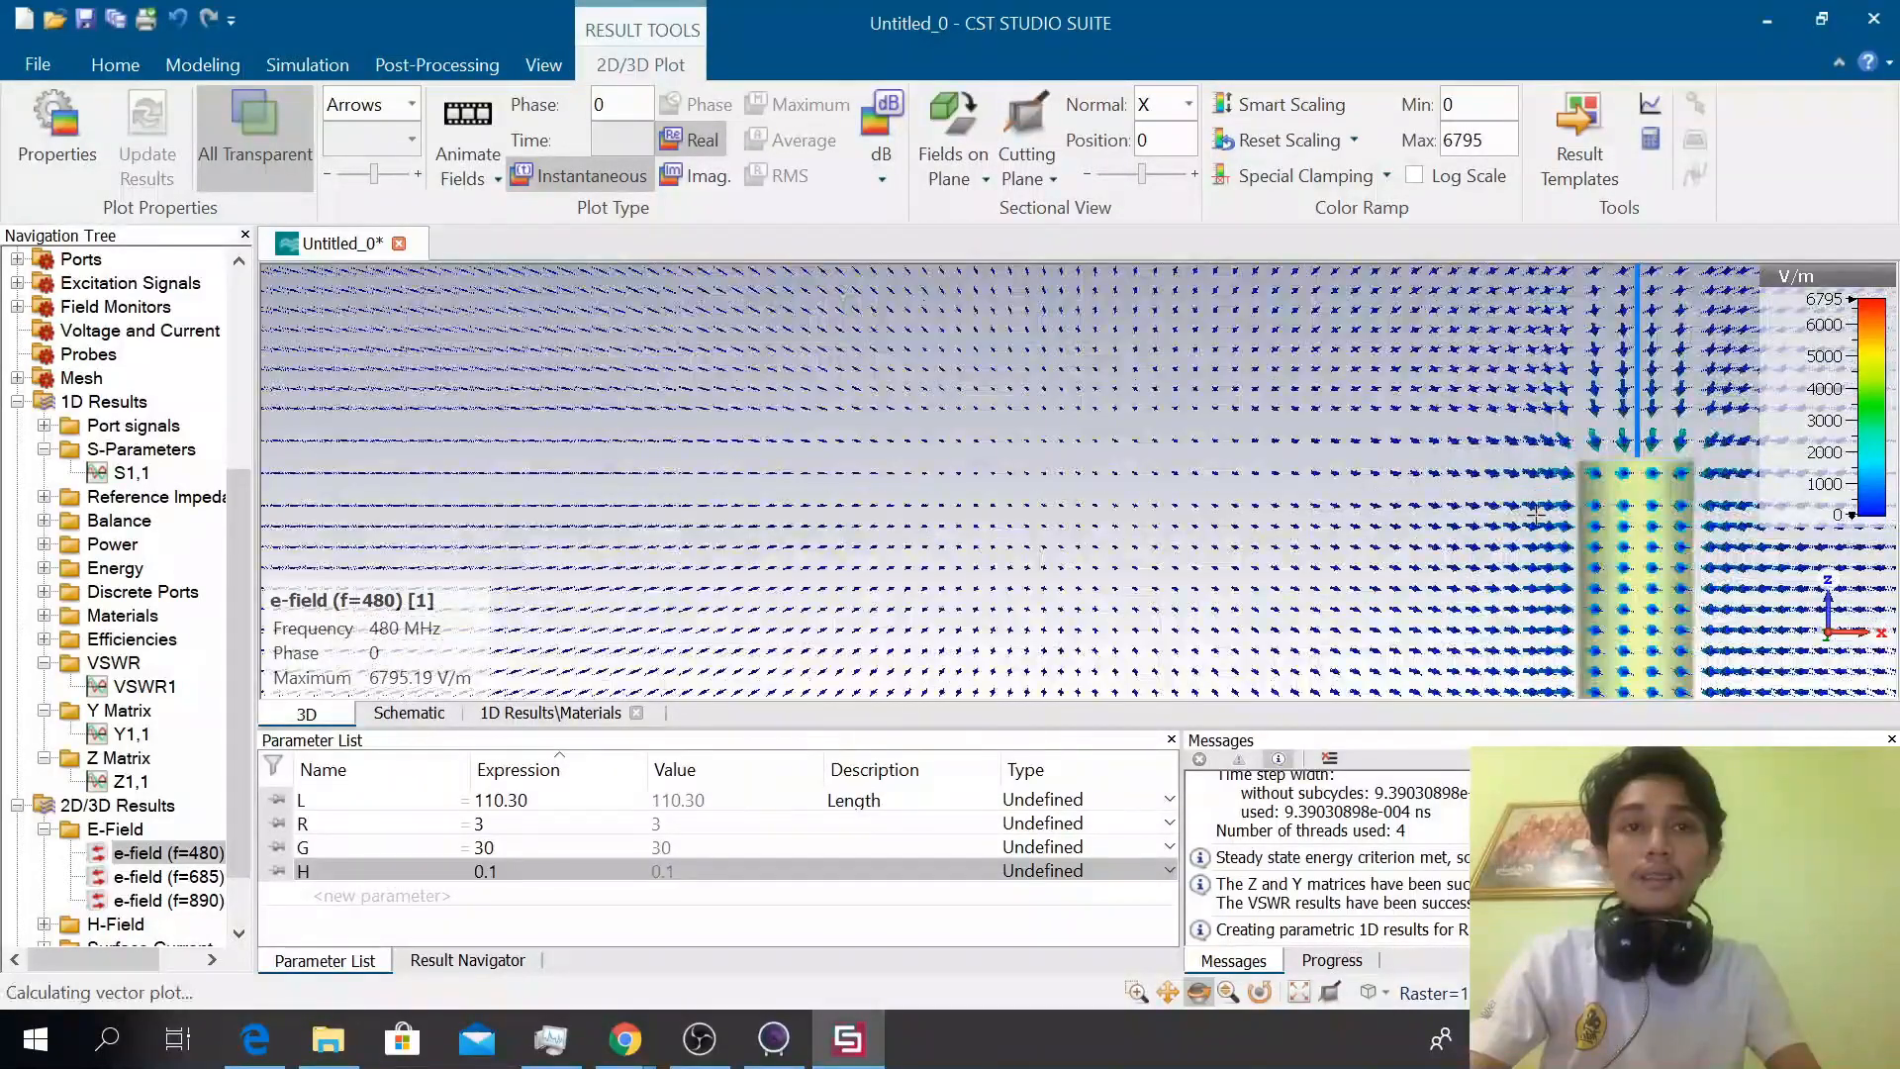
scroll(1537, 511, "down", 4)
scroll(1539, 511, "down", 2)
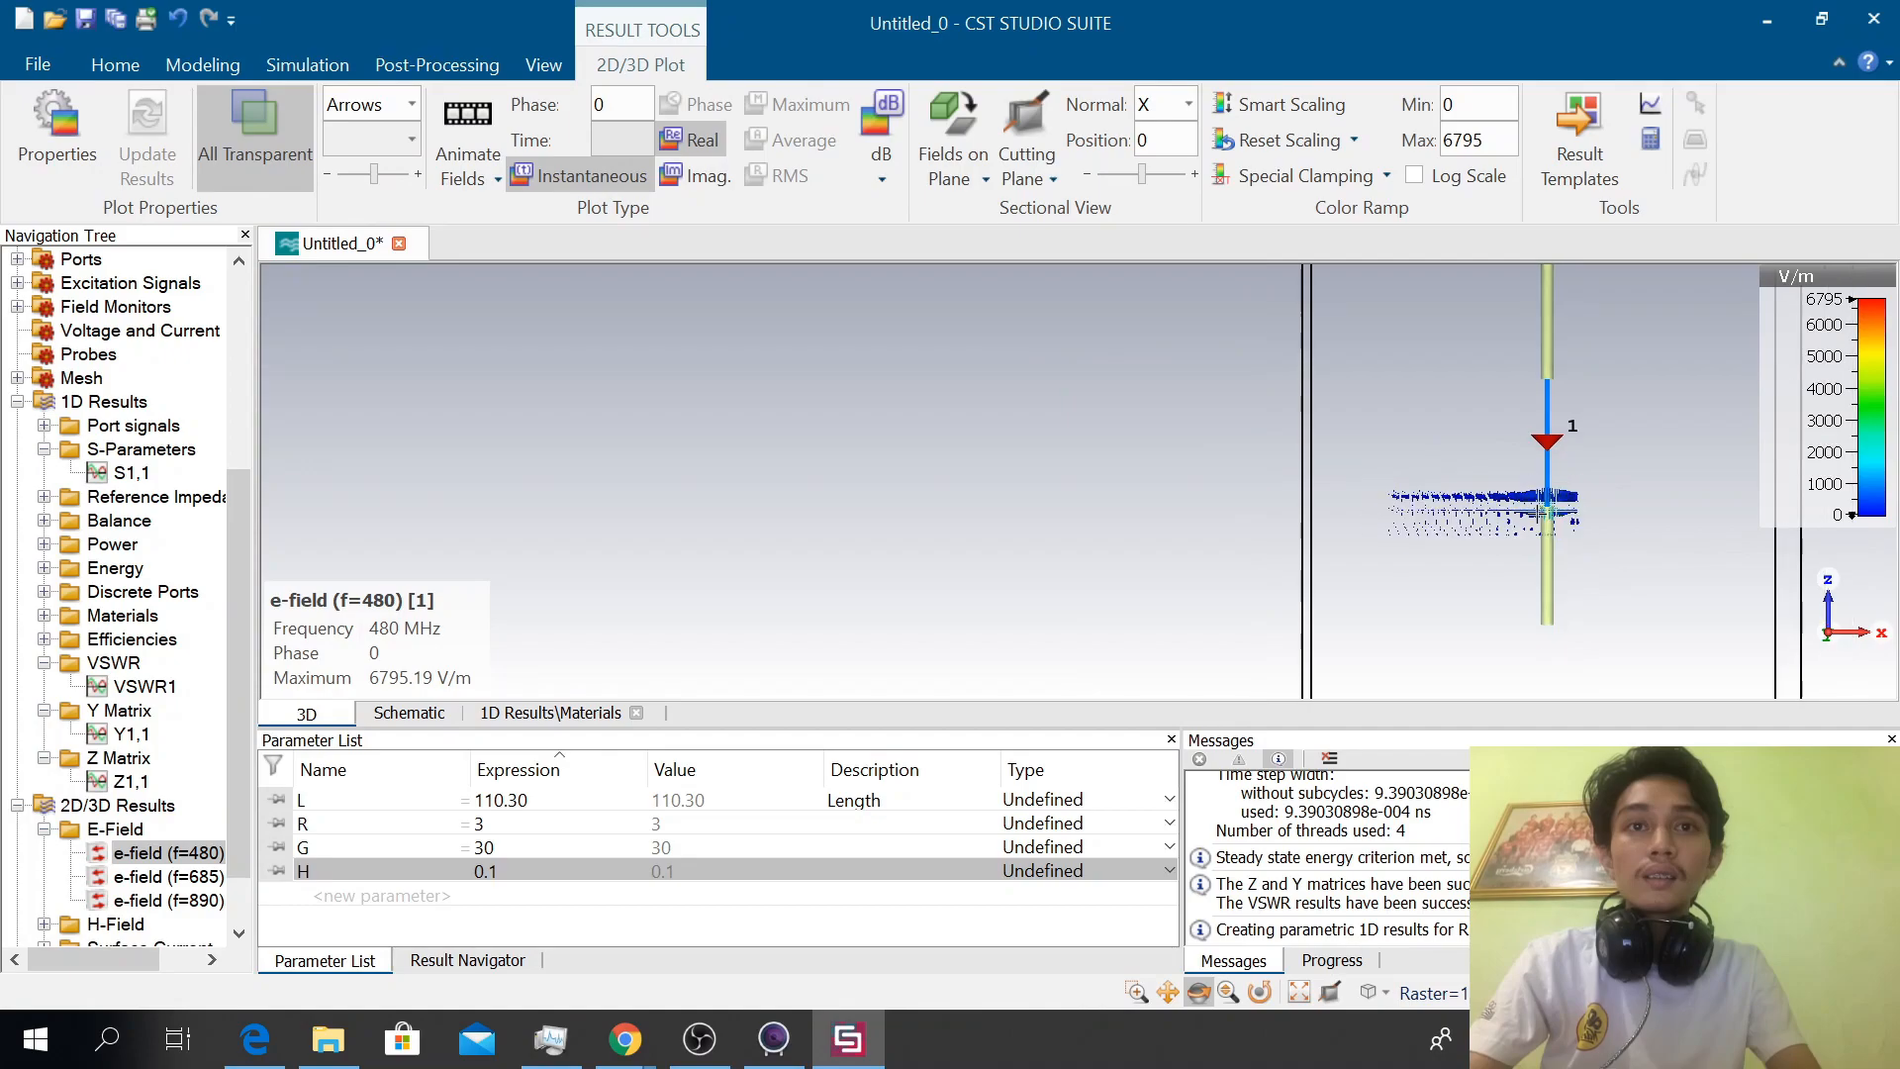
scroll(1547, 513, "up", 2)
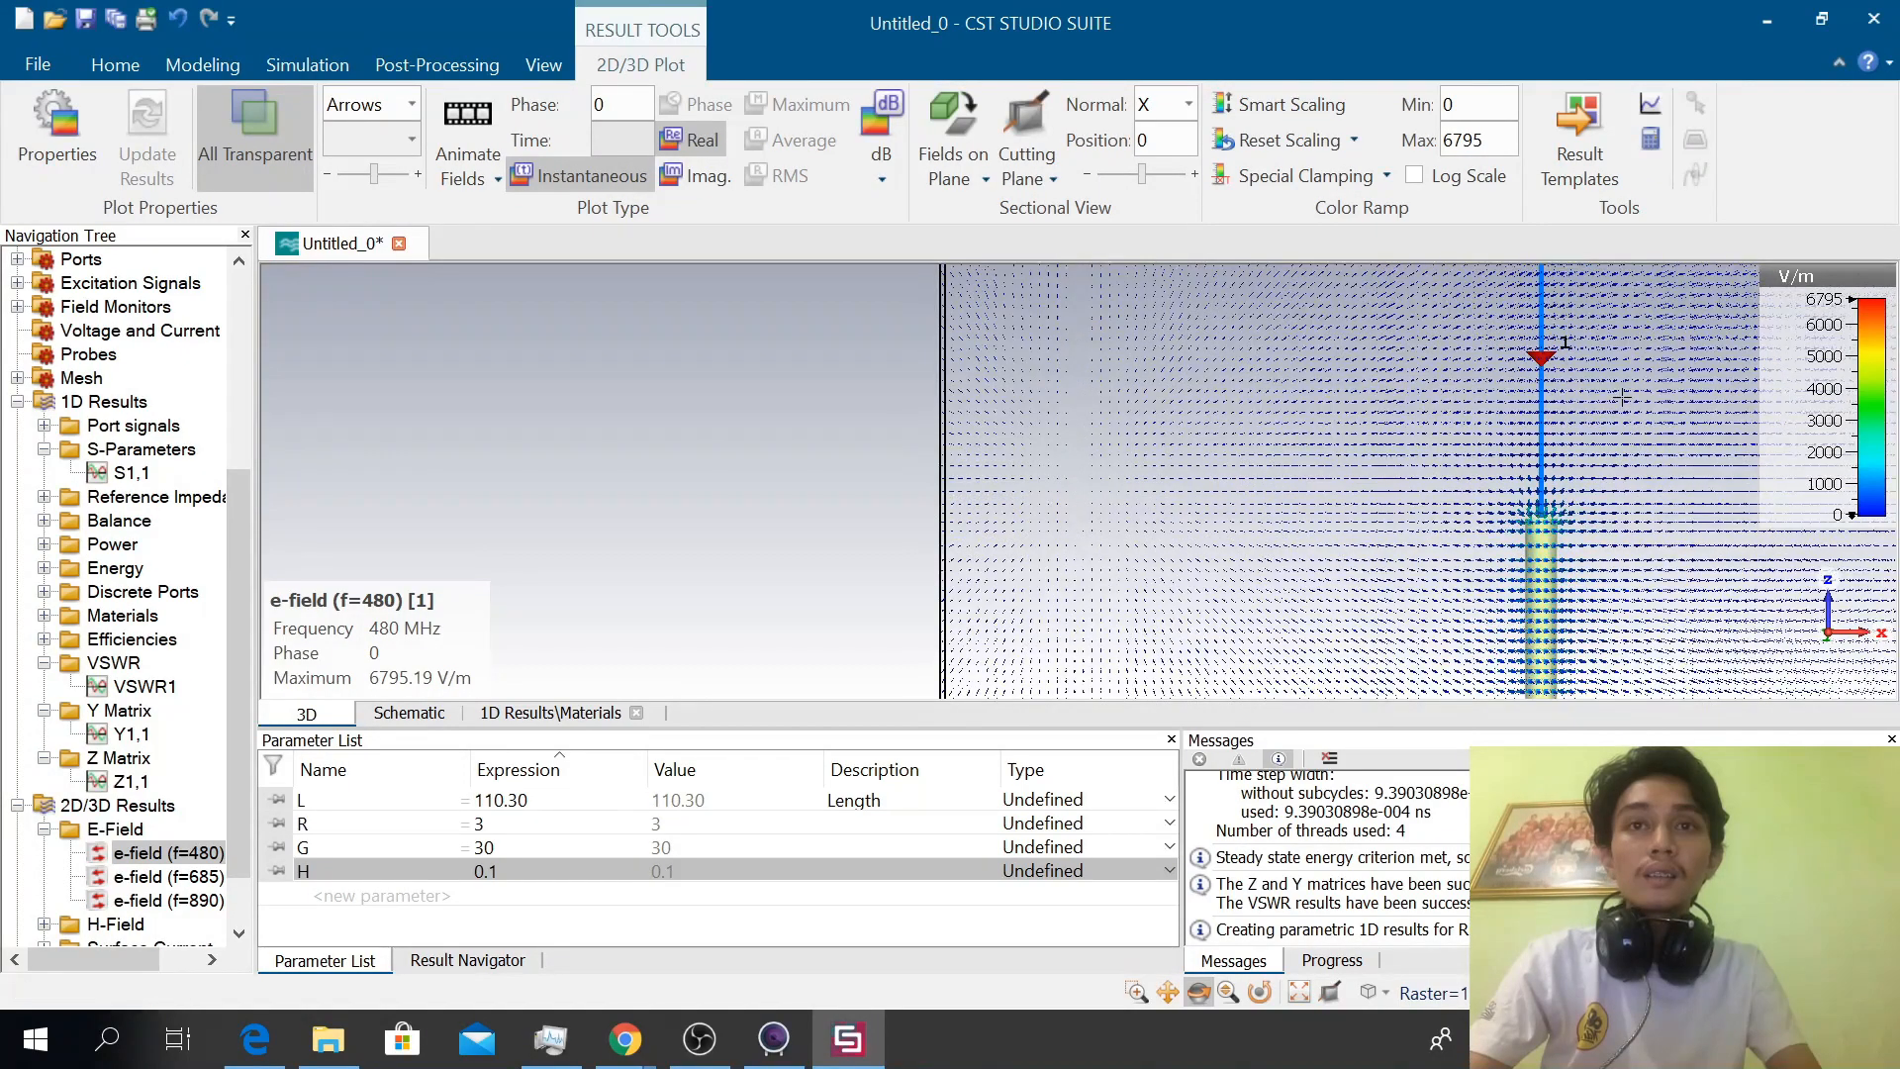
scroll(1622, 397, "down", 3)
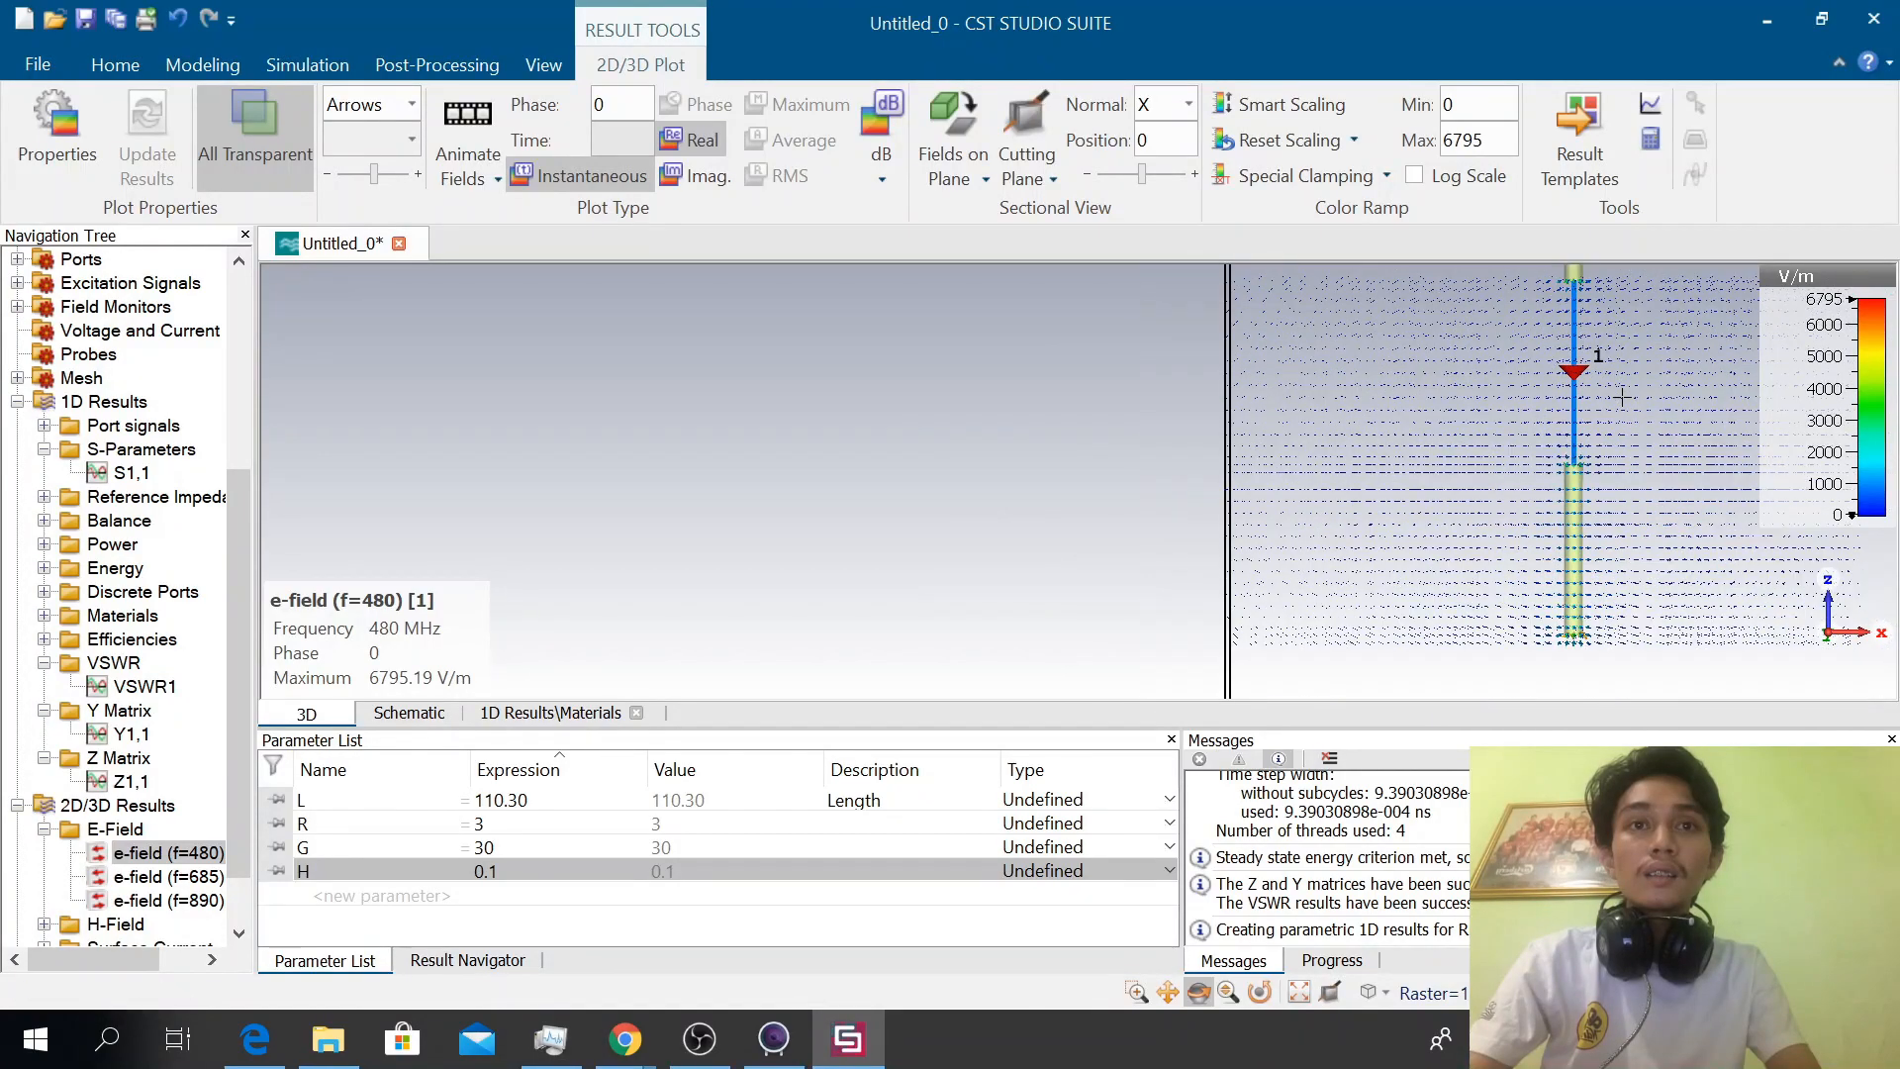
scroll(1622, 397, "down", 2)
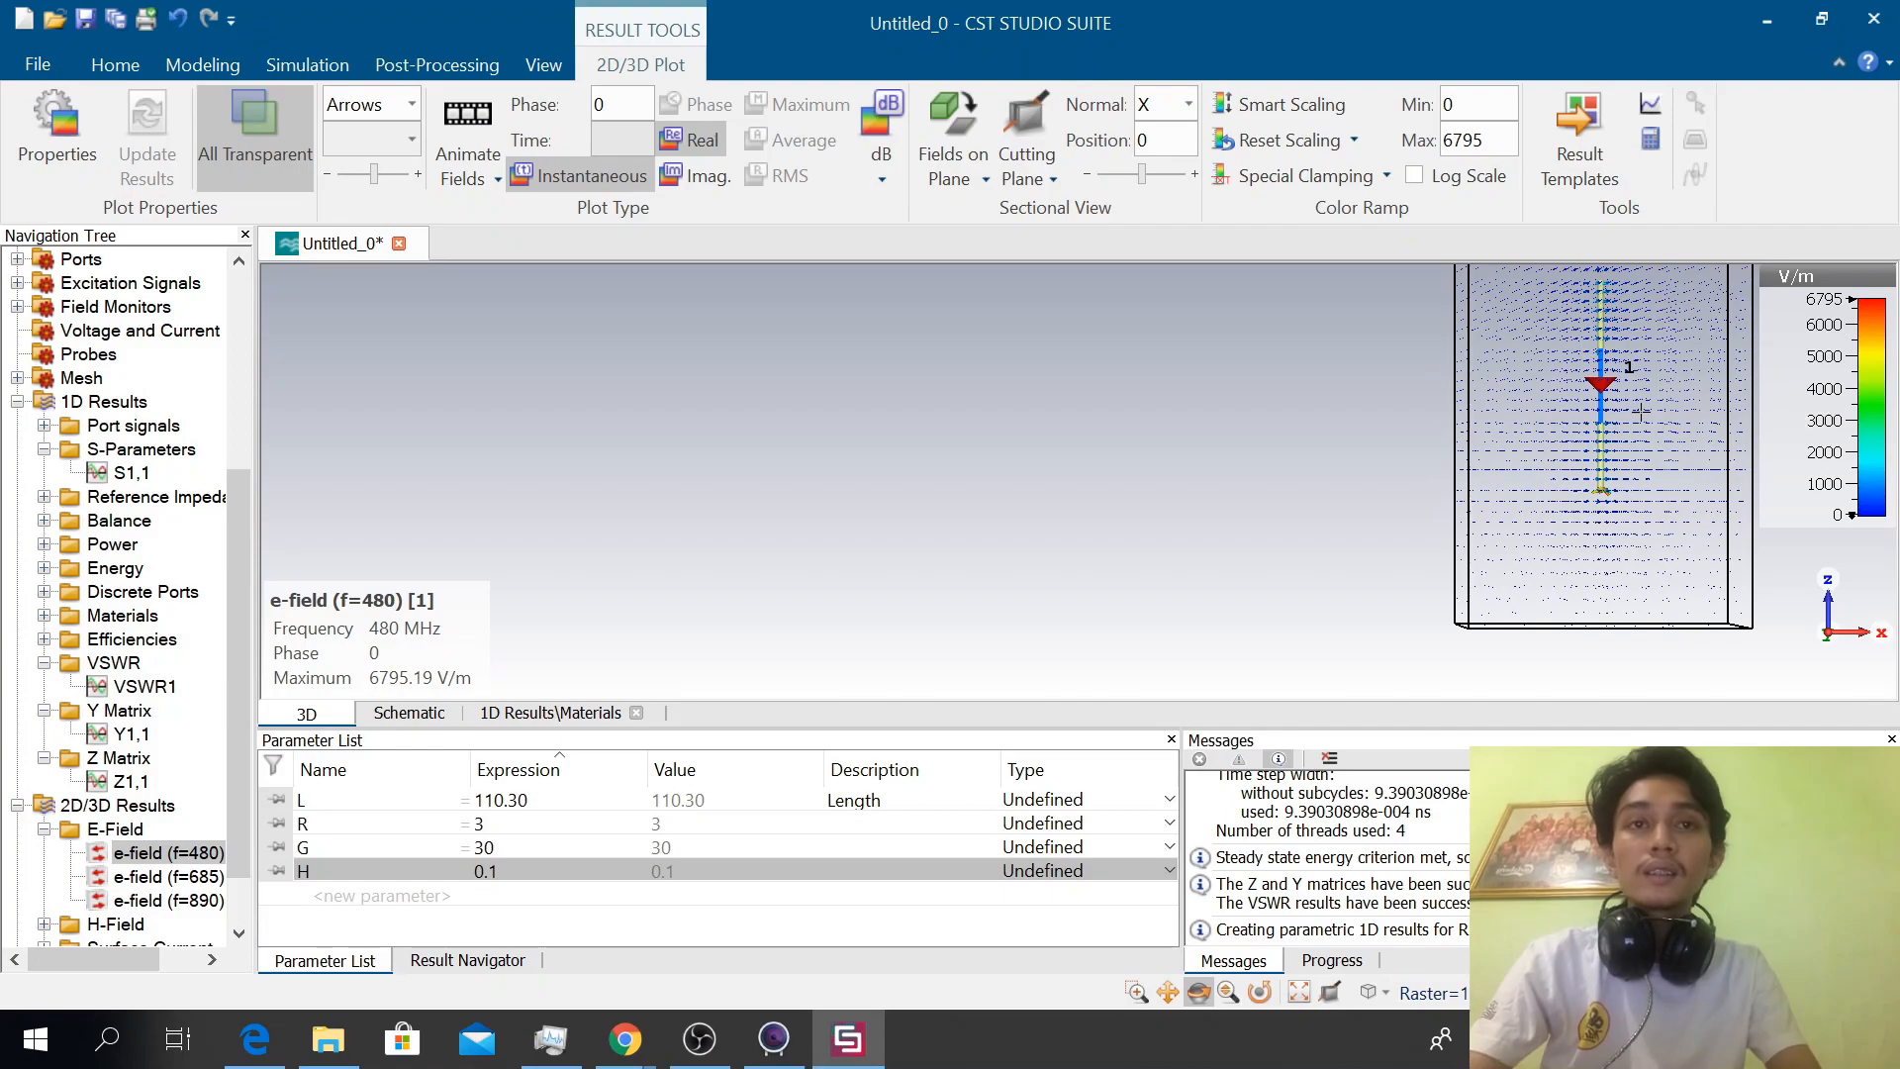
key("3")
left_click_drag(1533, 465, 1650, 535)
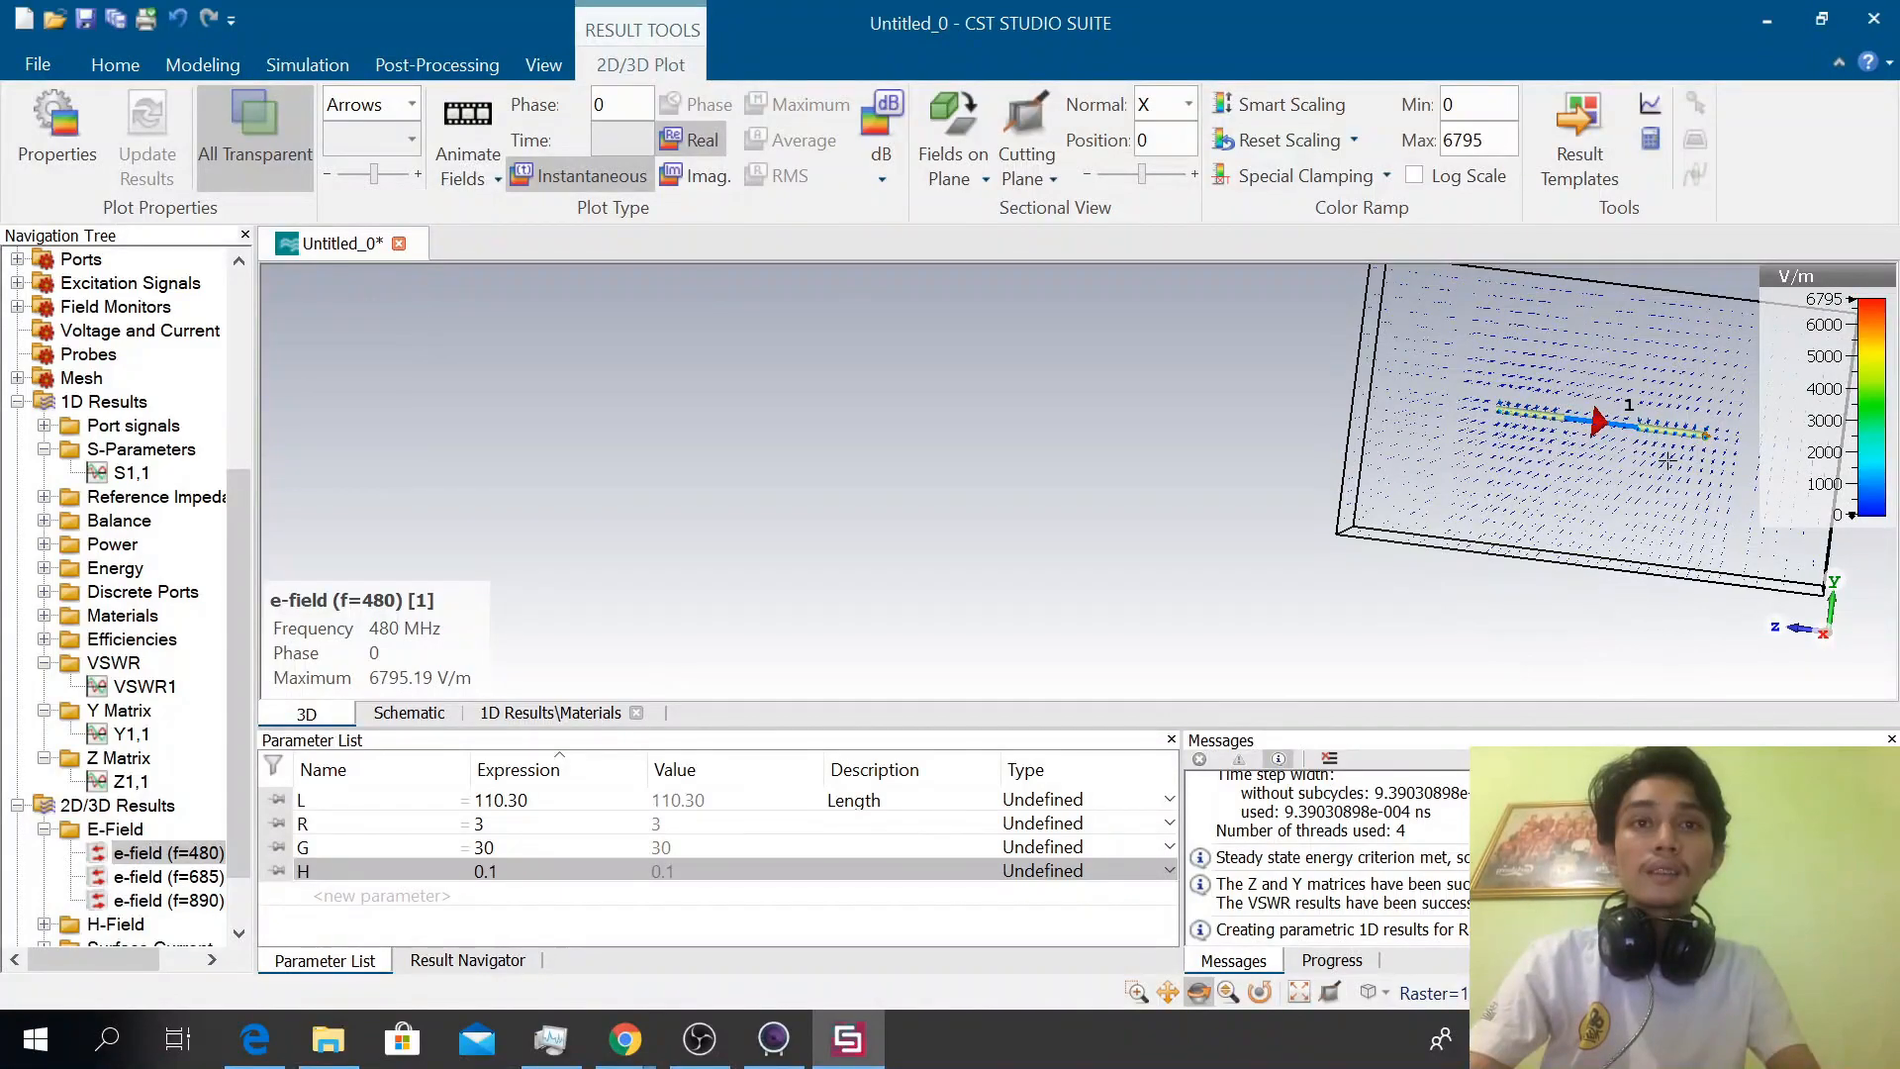
scroll(1668, 460, "up", 5)
scroll(1639, 394, "up", 1)
Switch the field plot to the e-field at 685 MHz
left_click(176, 878)
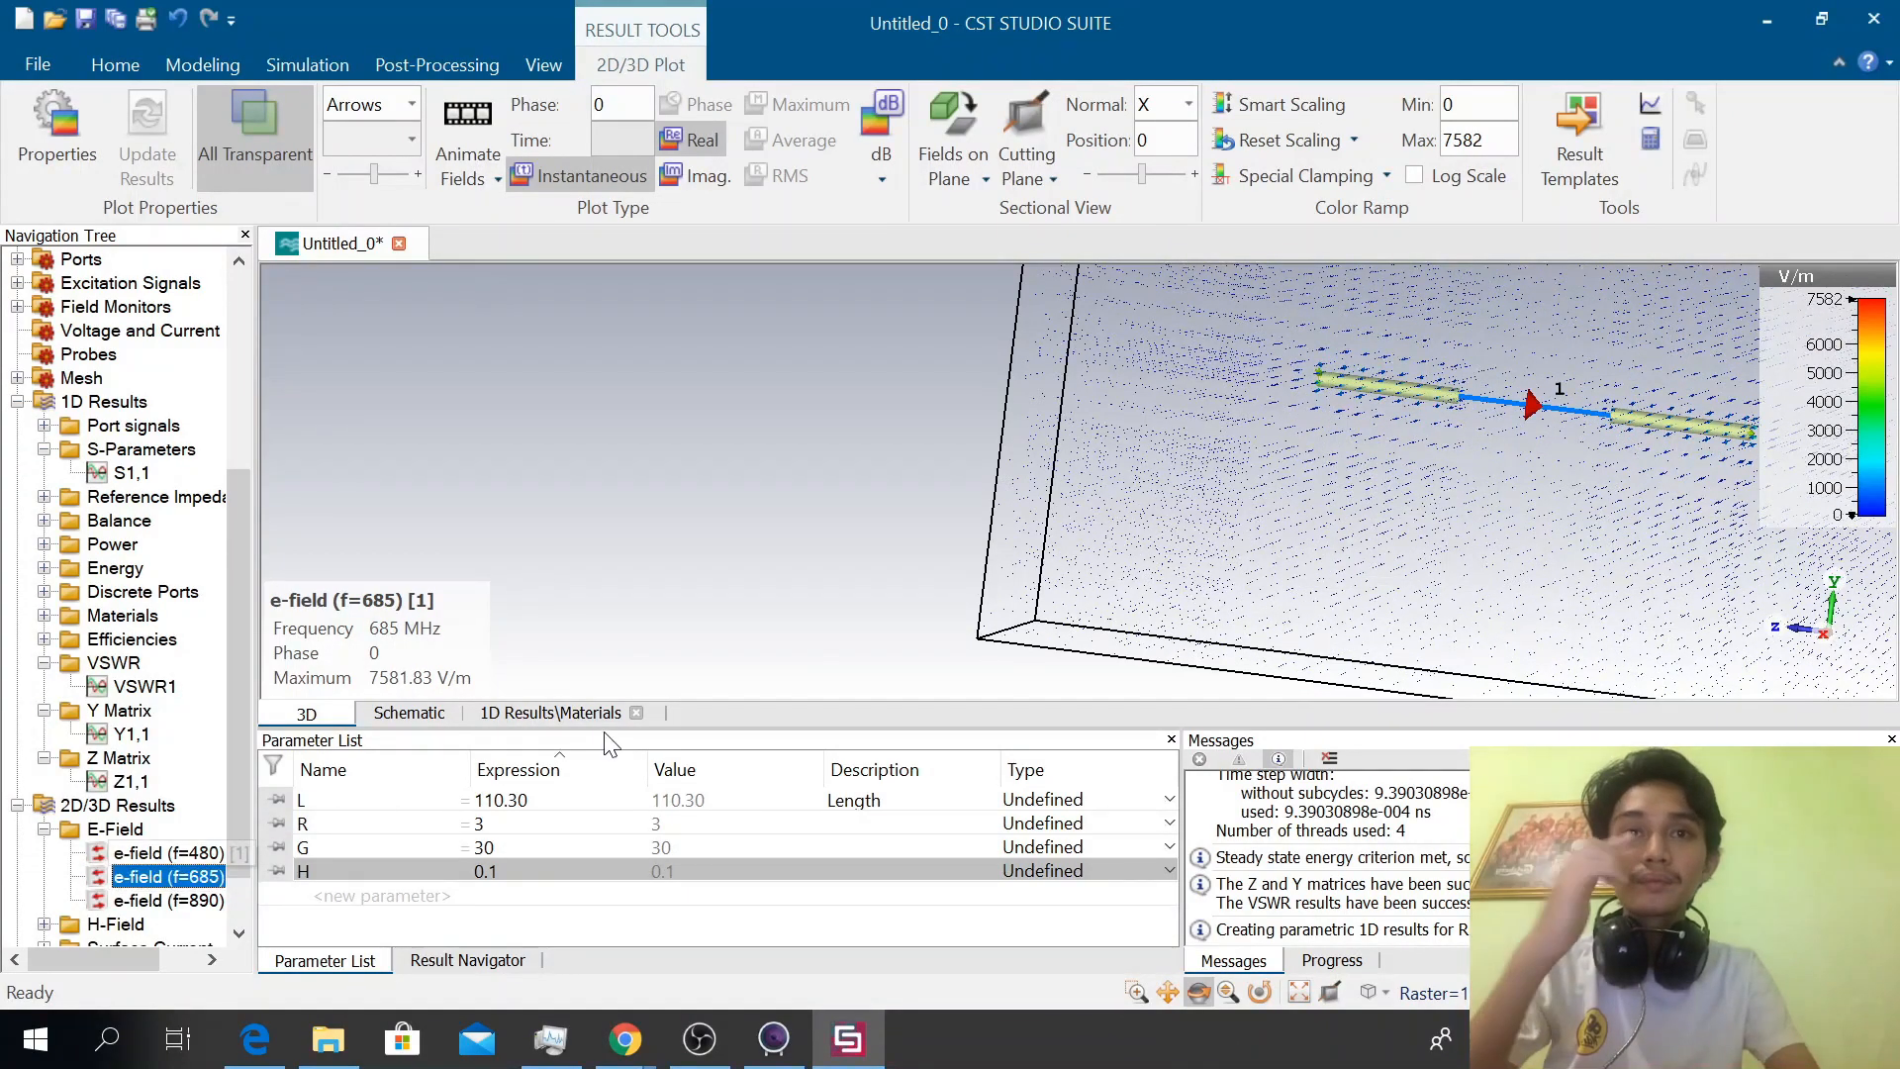
left_click(181, 852)
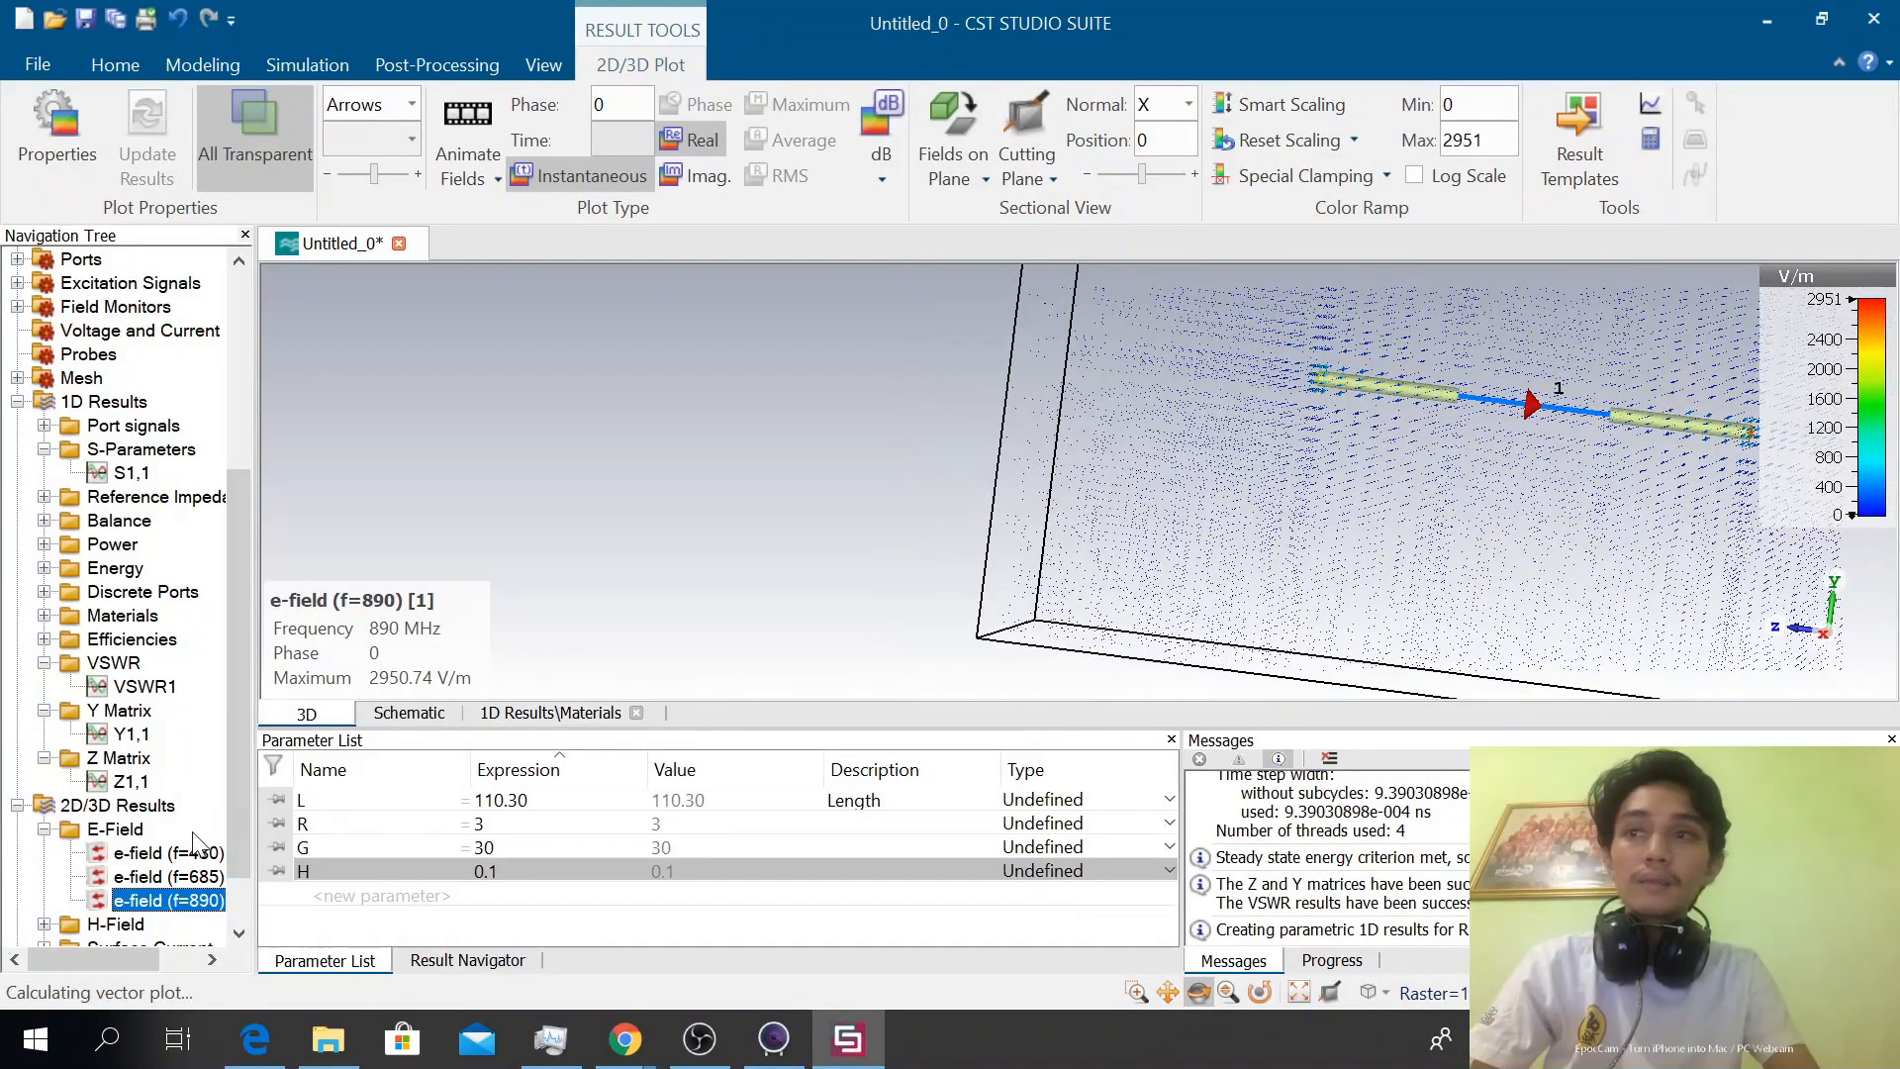
left_click(143, 877)
Expand the H-Field results and display the h-field at 890 MHz
scroll(77, 863, "down", 1)
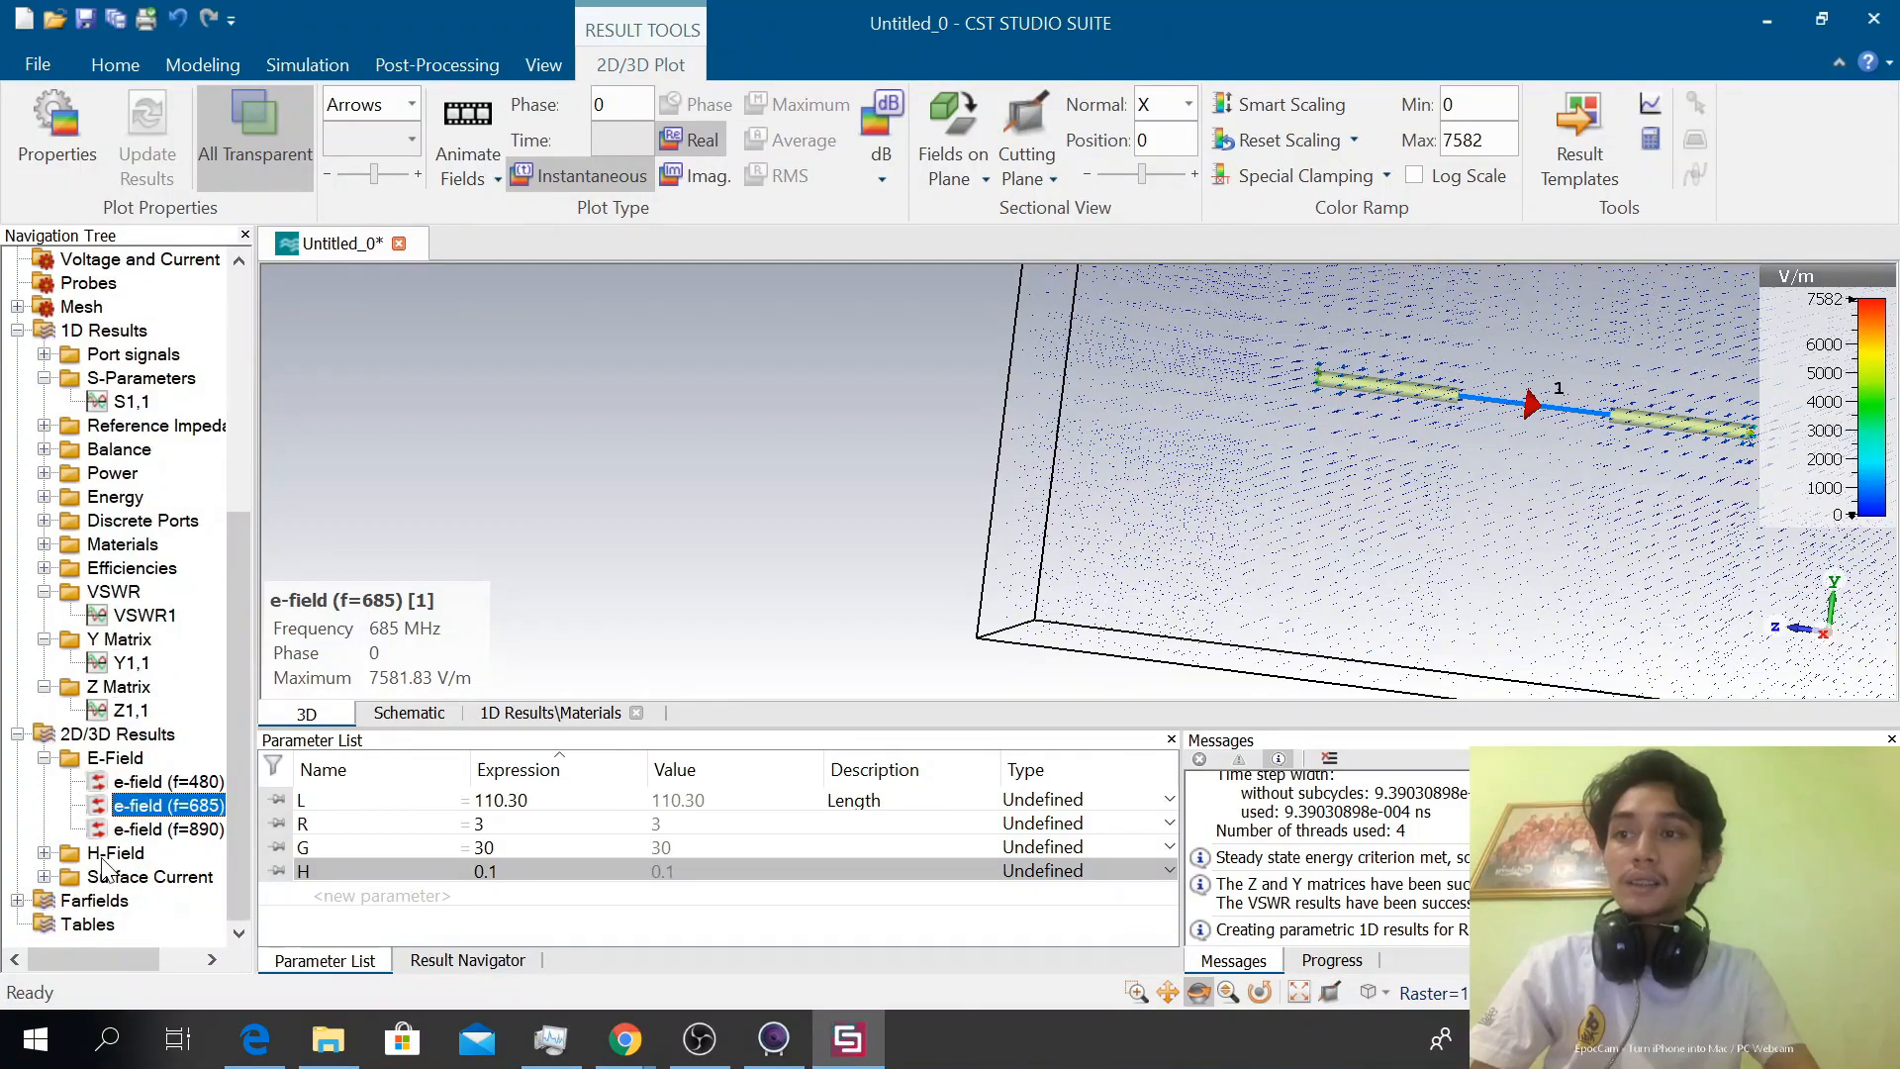
double_click(103, 857)
left_click(137, 878)
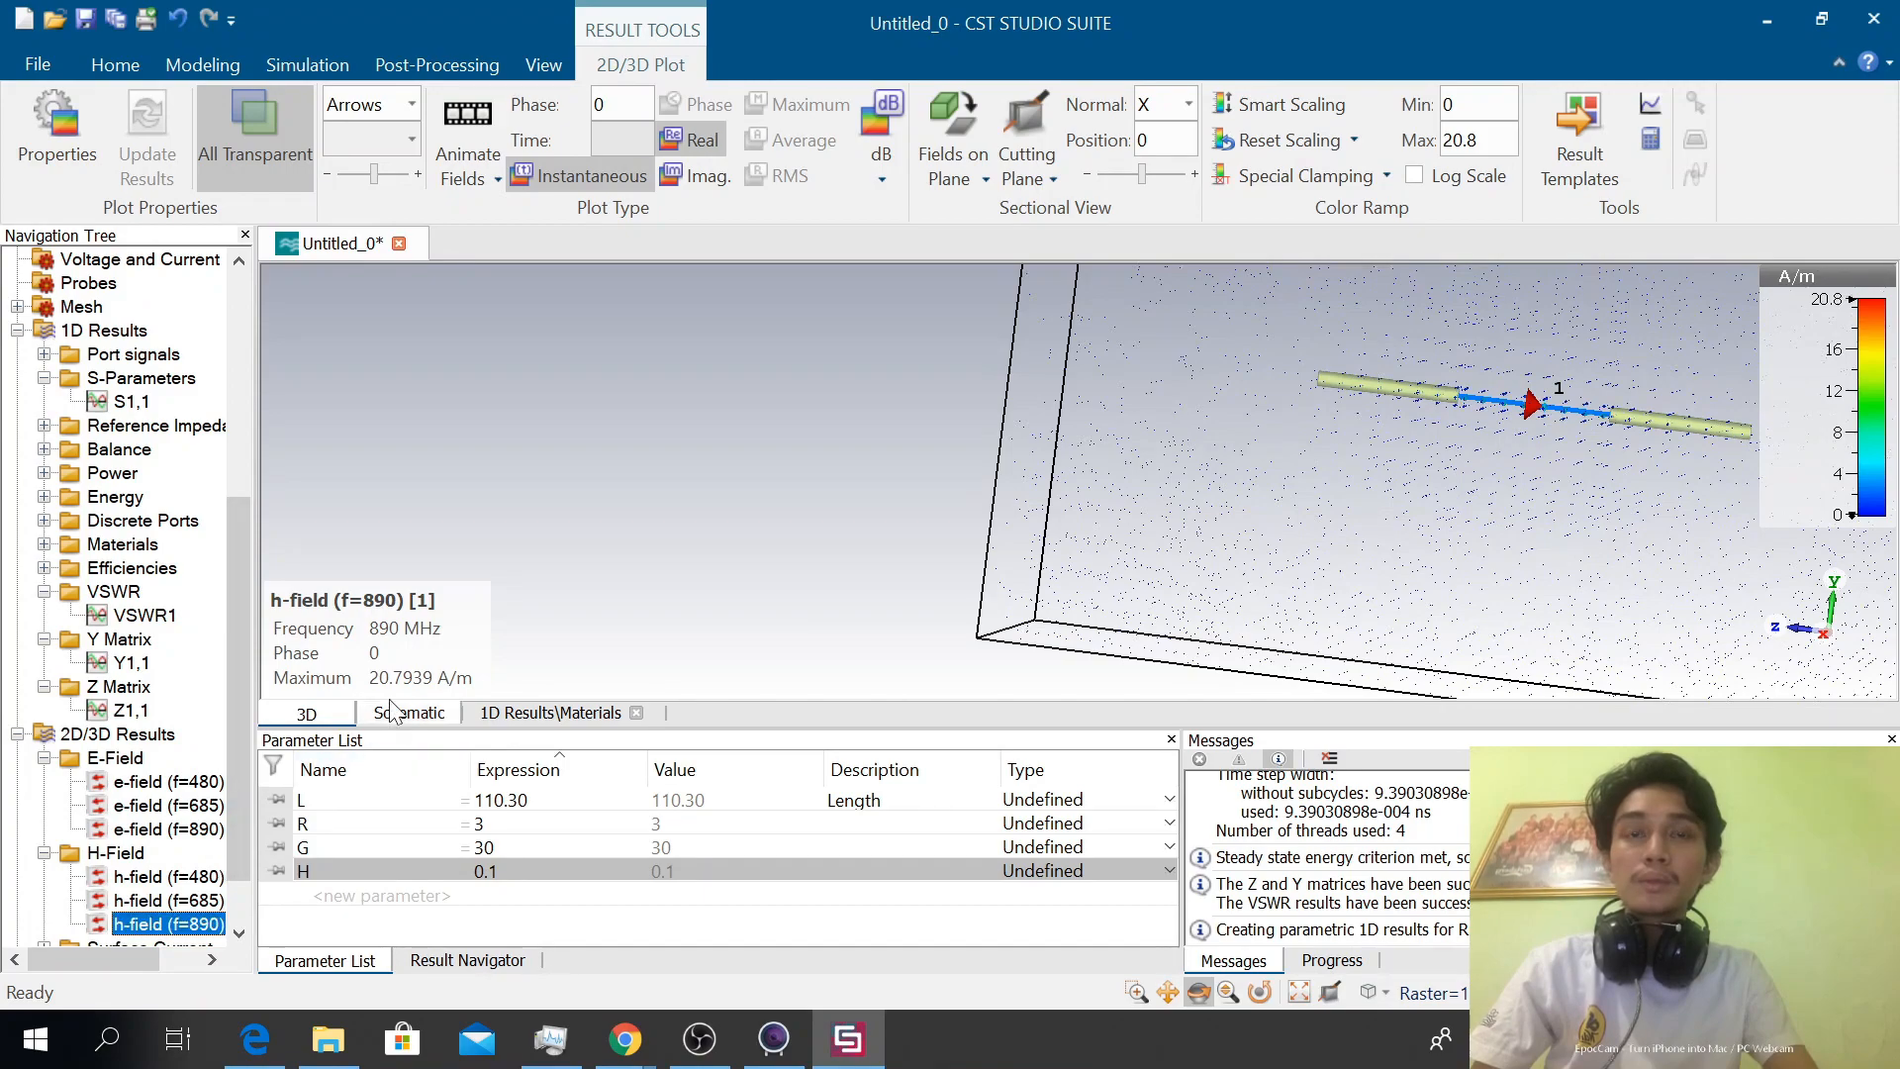
Expand the Surface Current results and view the surface current on the dipole arms at 480, 685 and 890 MHz
scroll(98, 888, "down", 1)
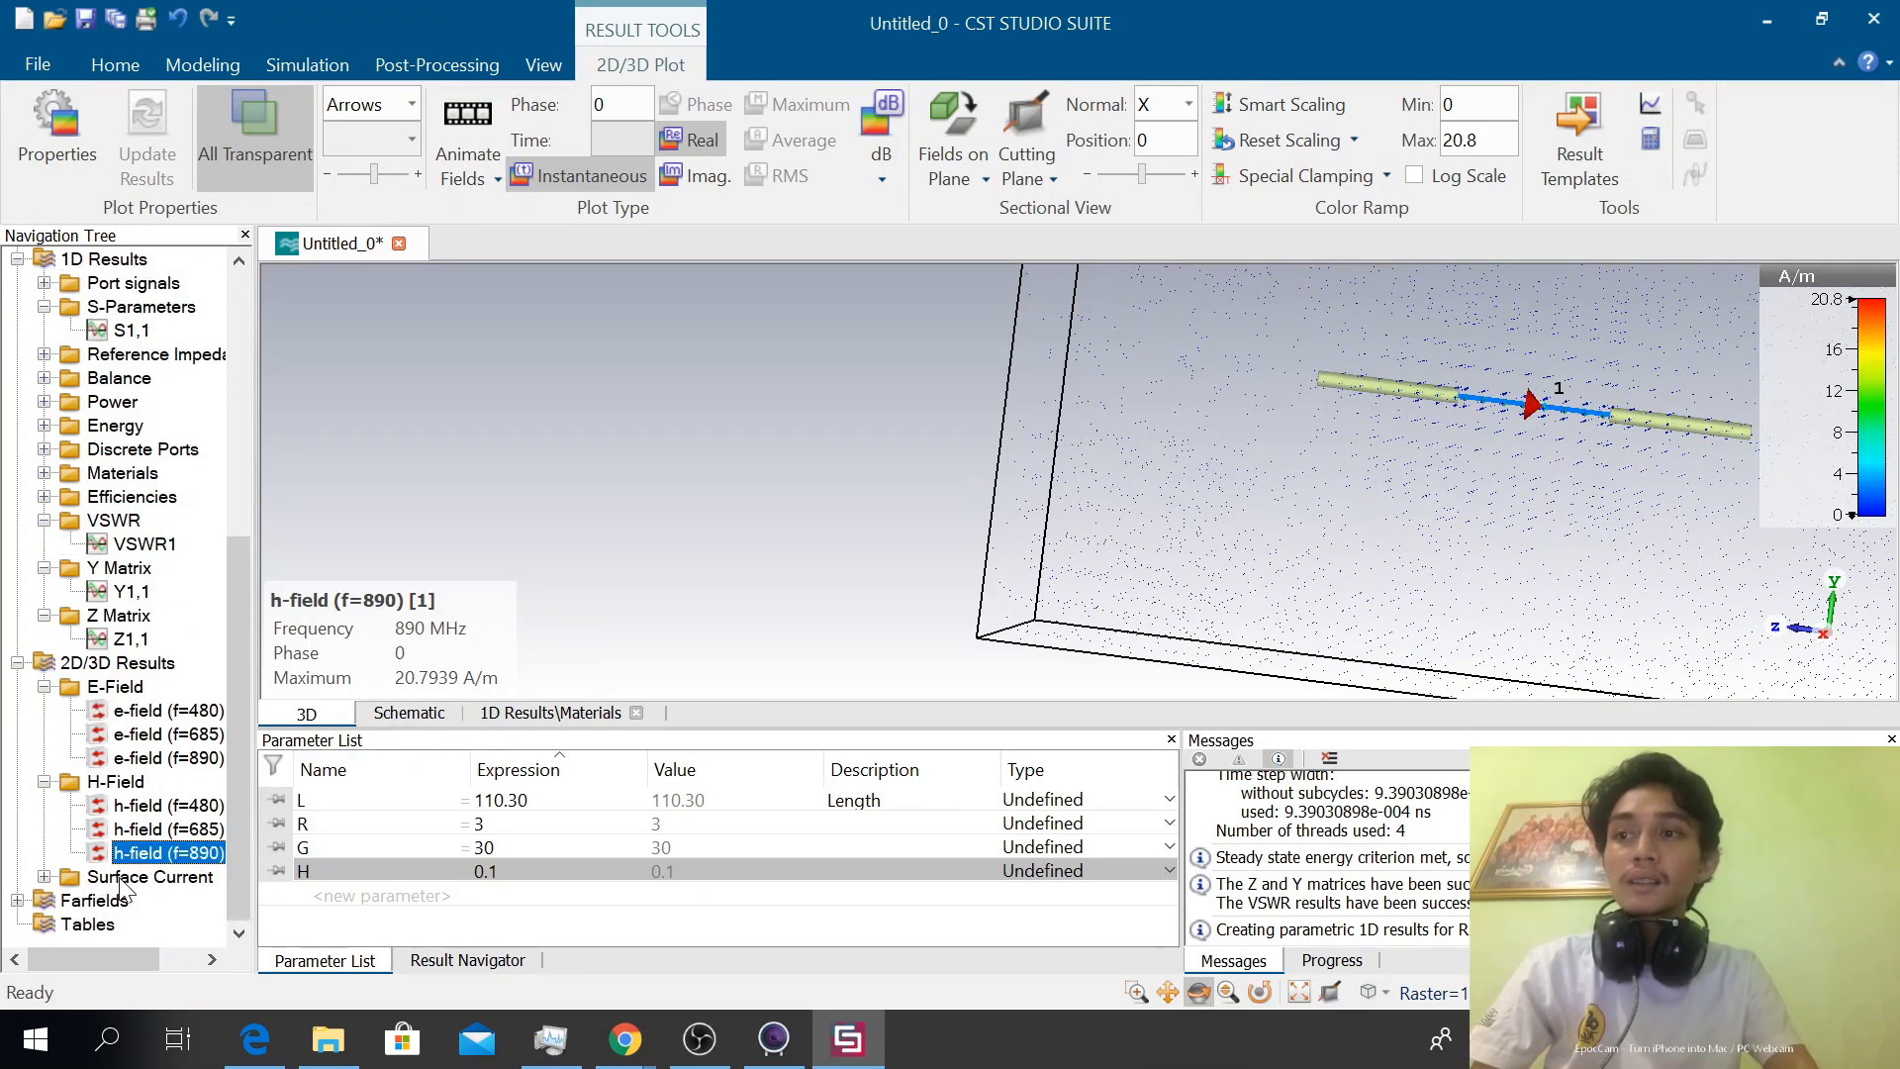
double_click(118, 877)
left_click(158, 878)
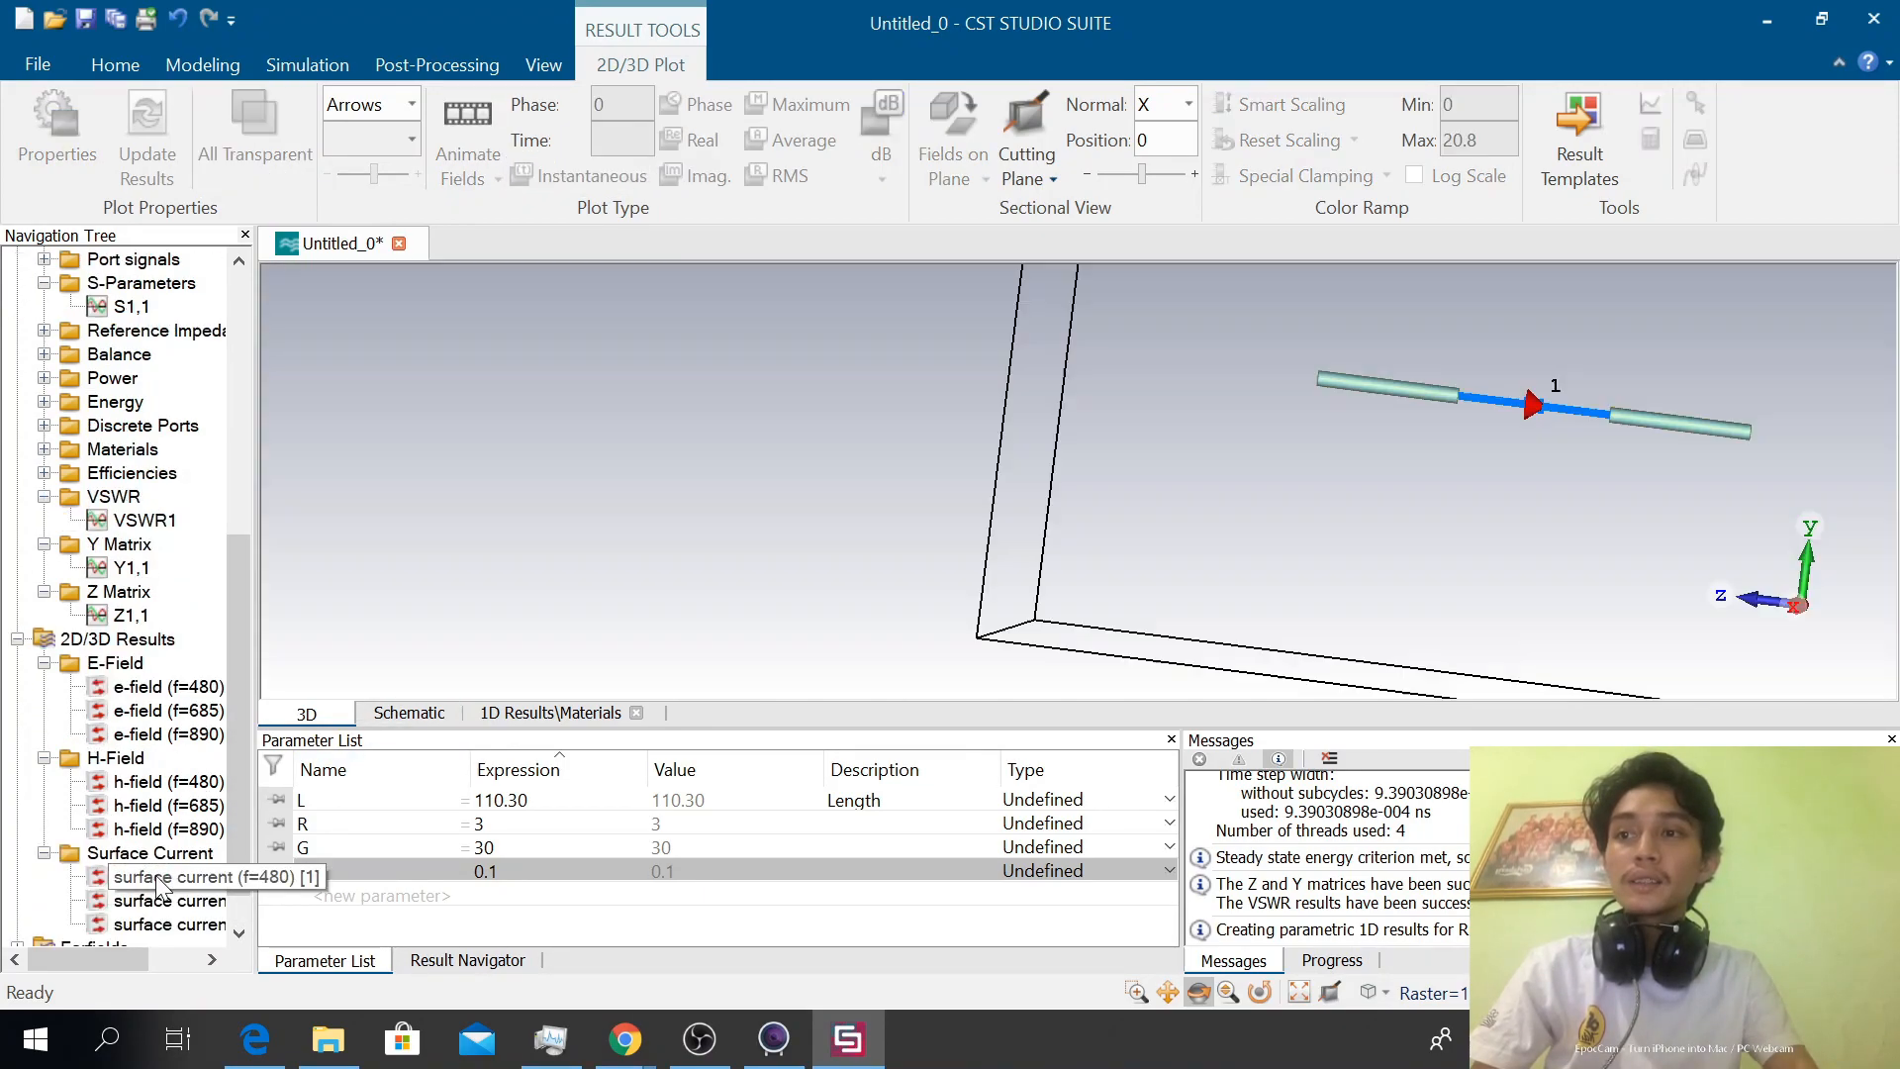
left_click_drag(1486, 508, 1578, 453)
scroll(1643, 425, "up", 4)
scroll(1657, 420, "down", 2)
left_click_drag(1671, 460, 1134, 508)
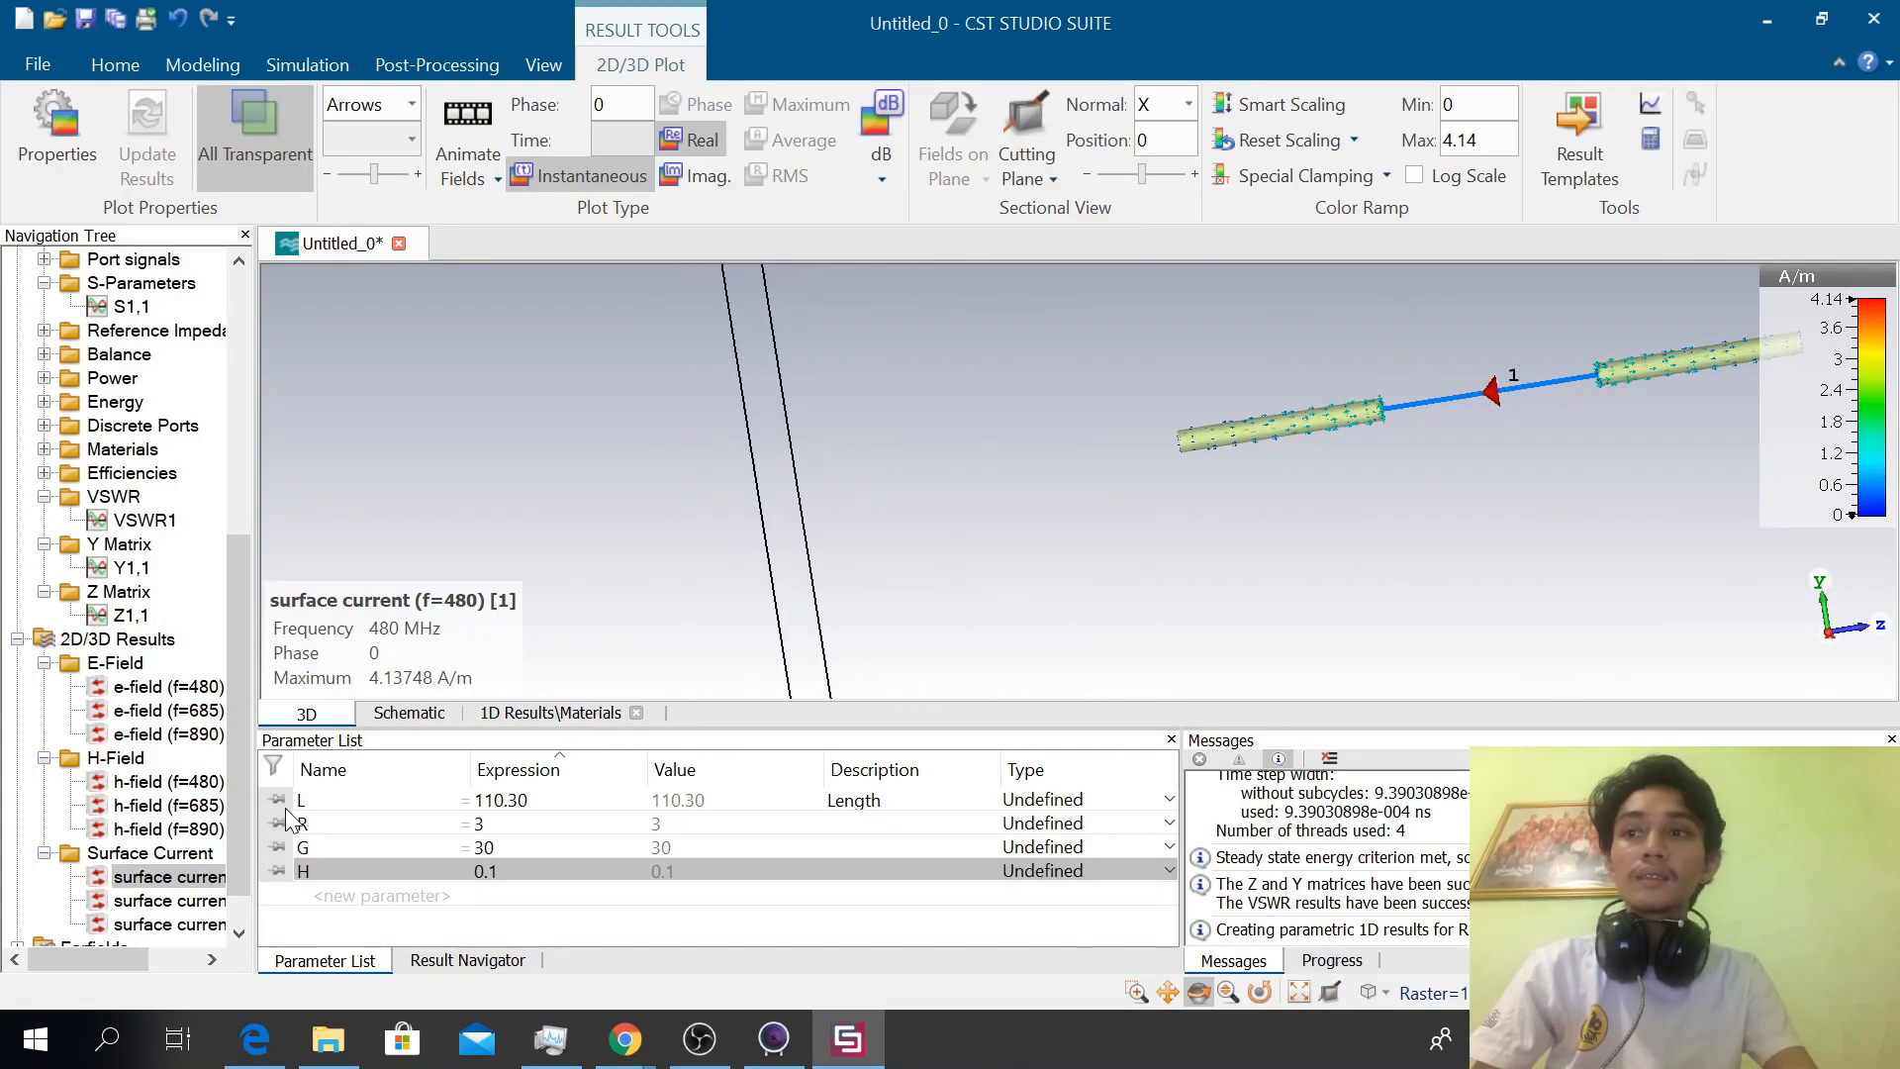
left_click(159, 900)
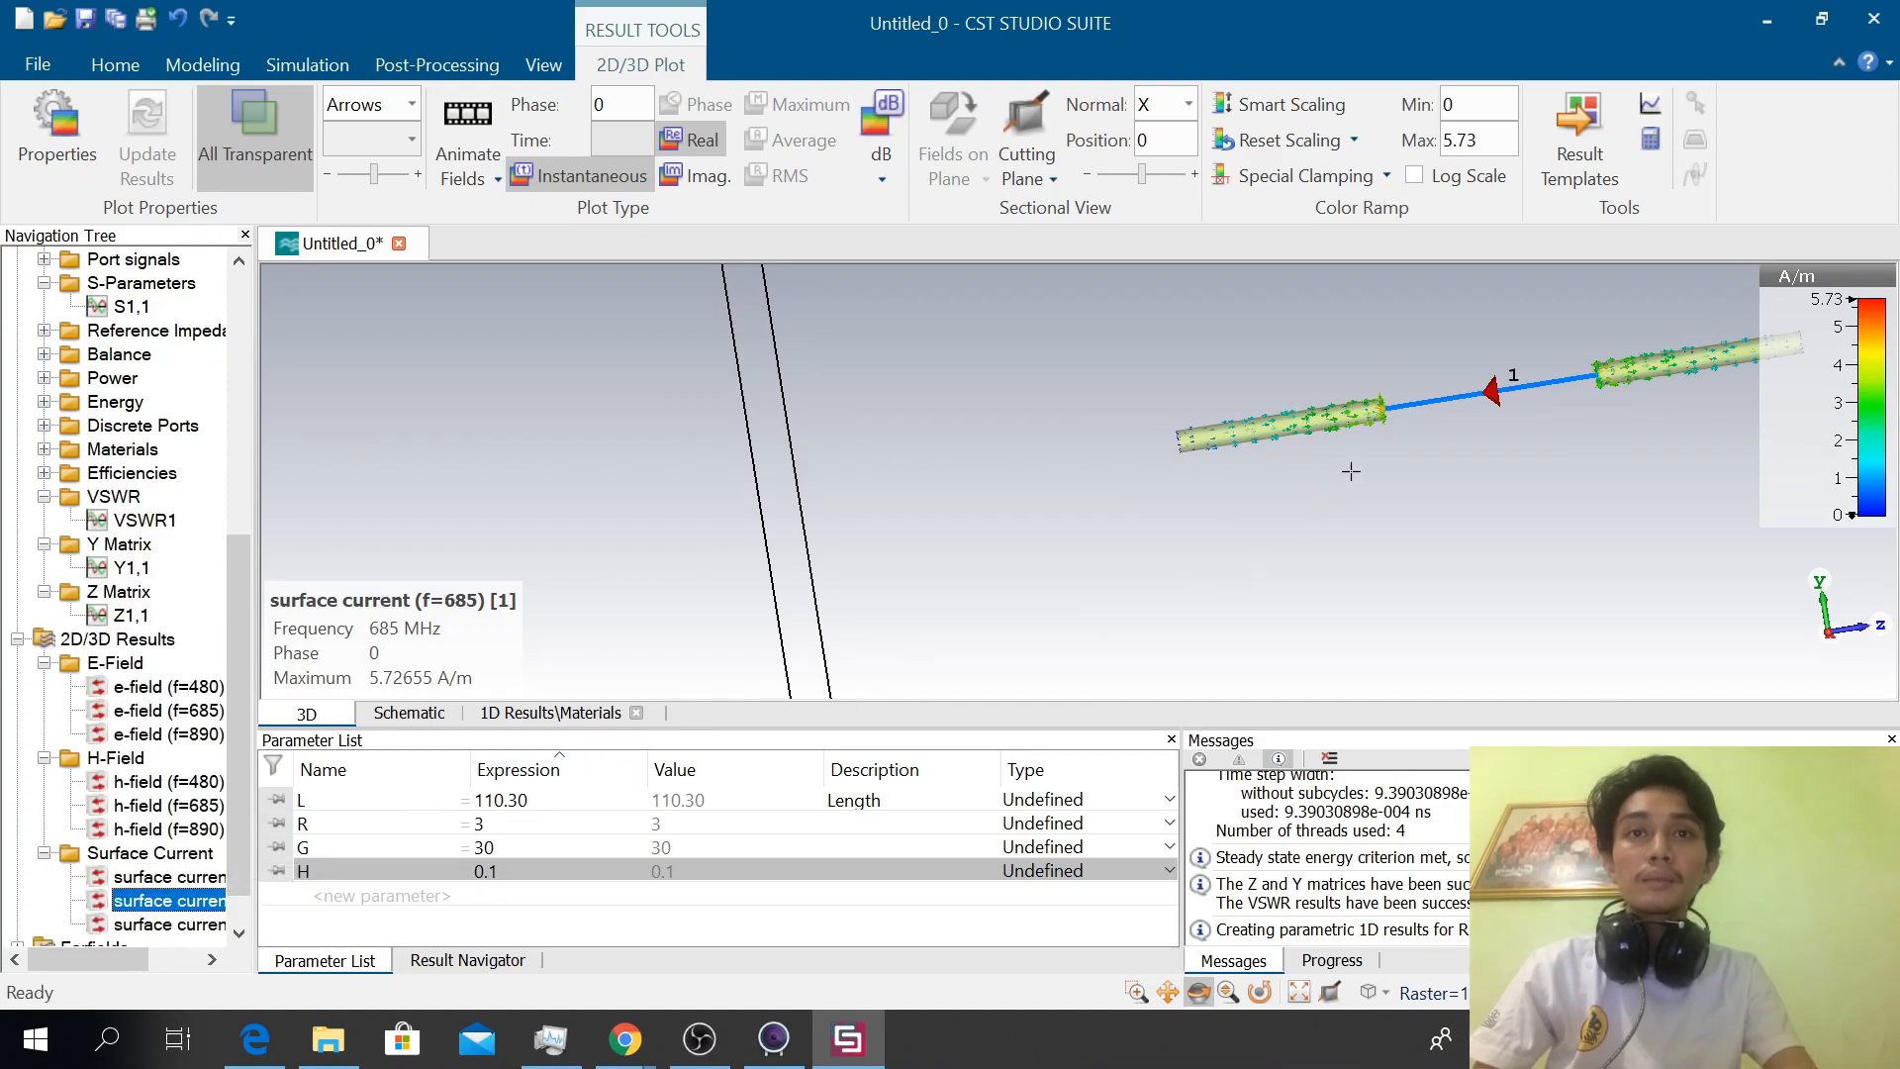
left_click(176, 925)
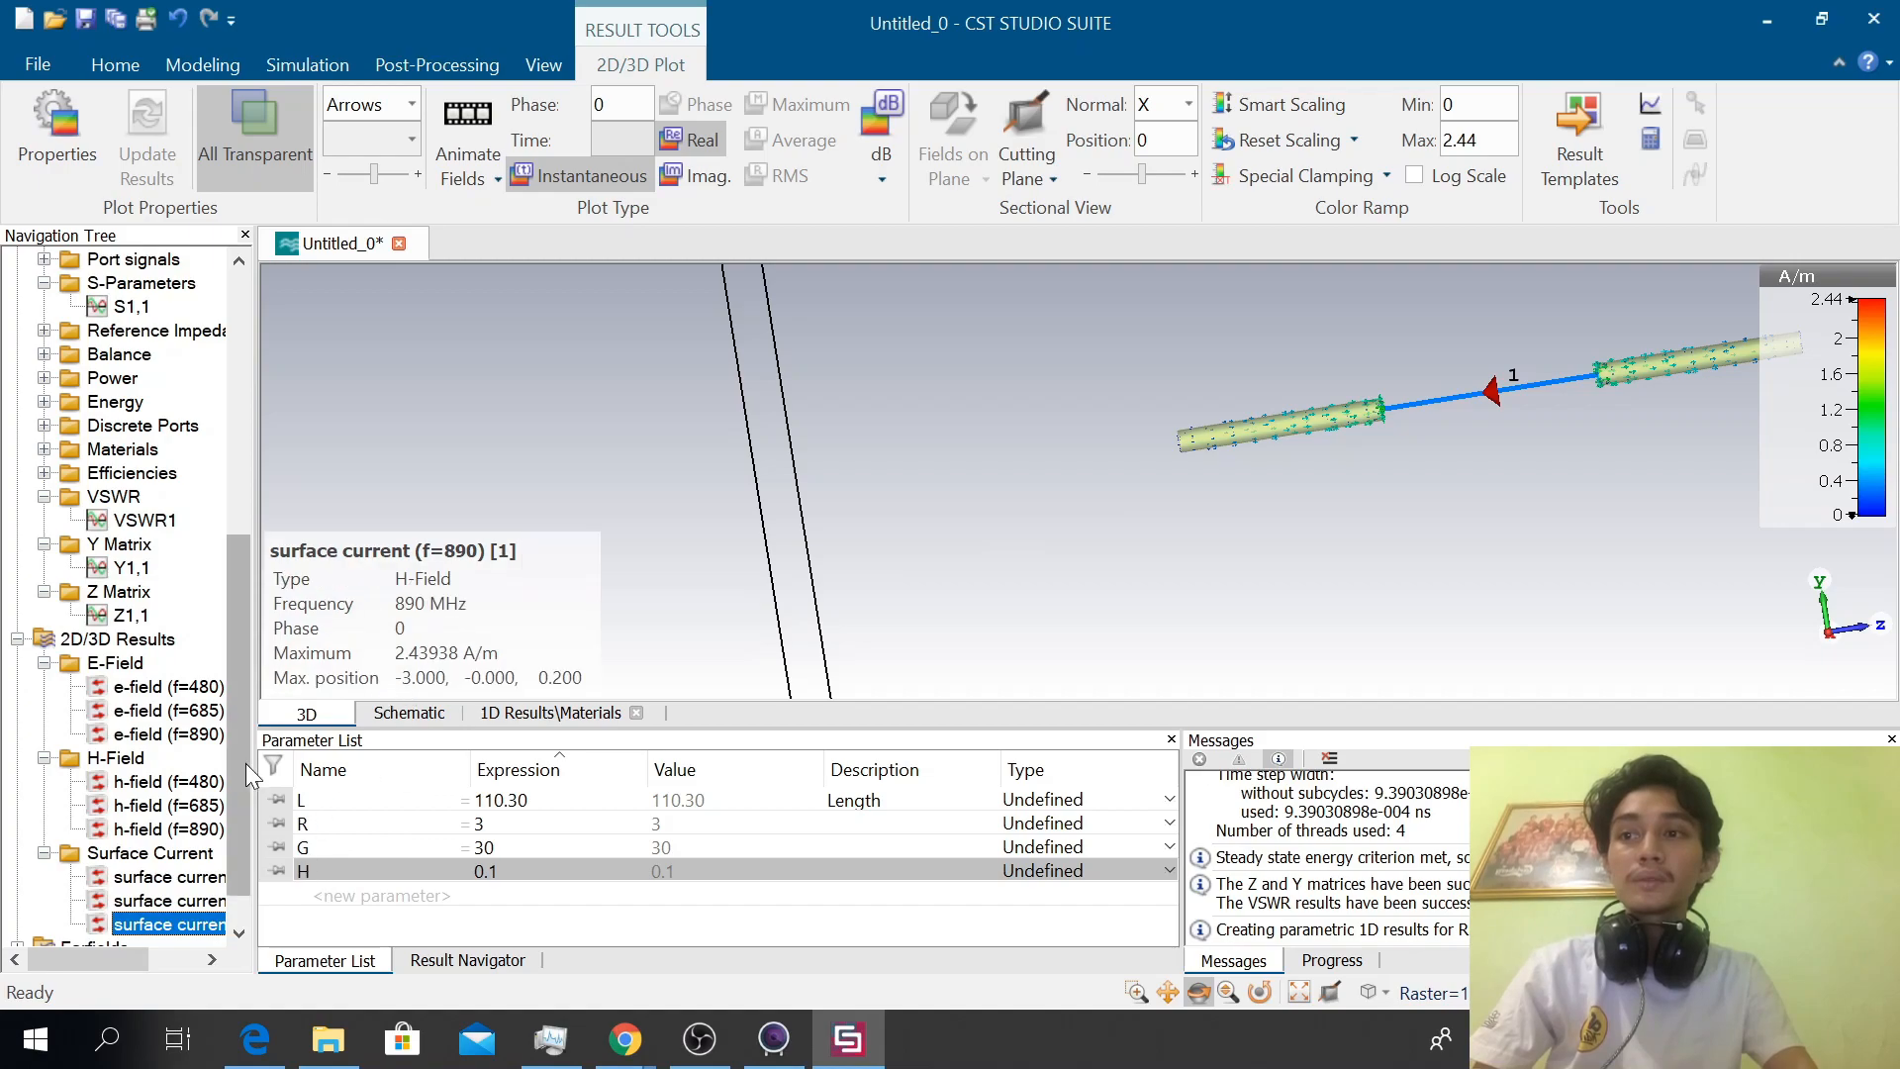
Expand the farfield cuts of Excitation [1] down to Phi=0 and display the 480 MHz directivity cut
scroll(237, 793, "down", 2)
double_click(94, 901)
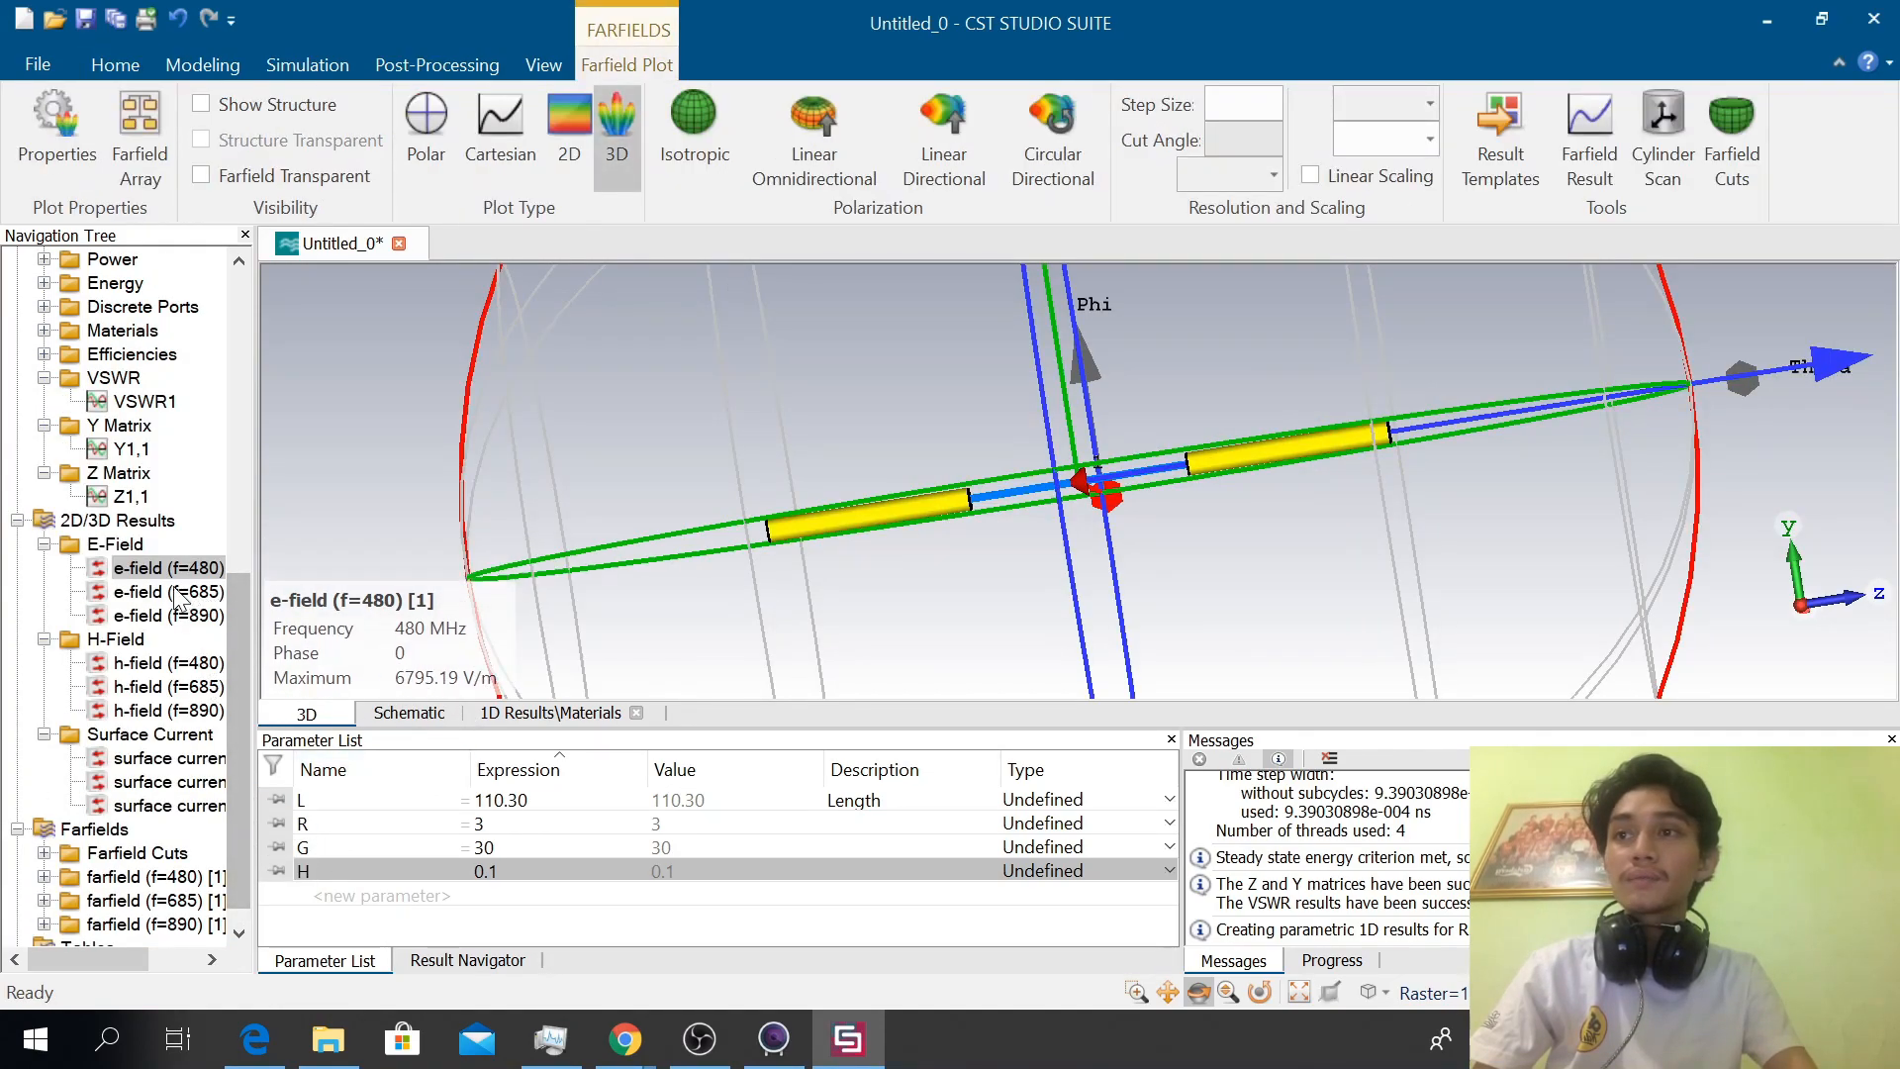
double_click(111, 857)
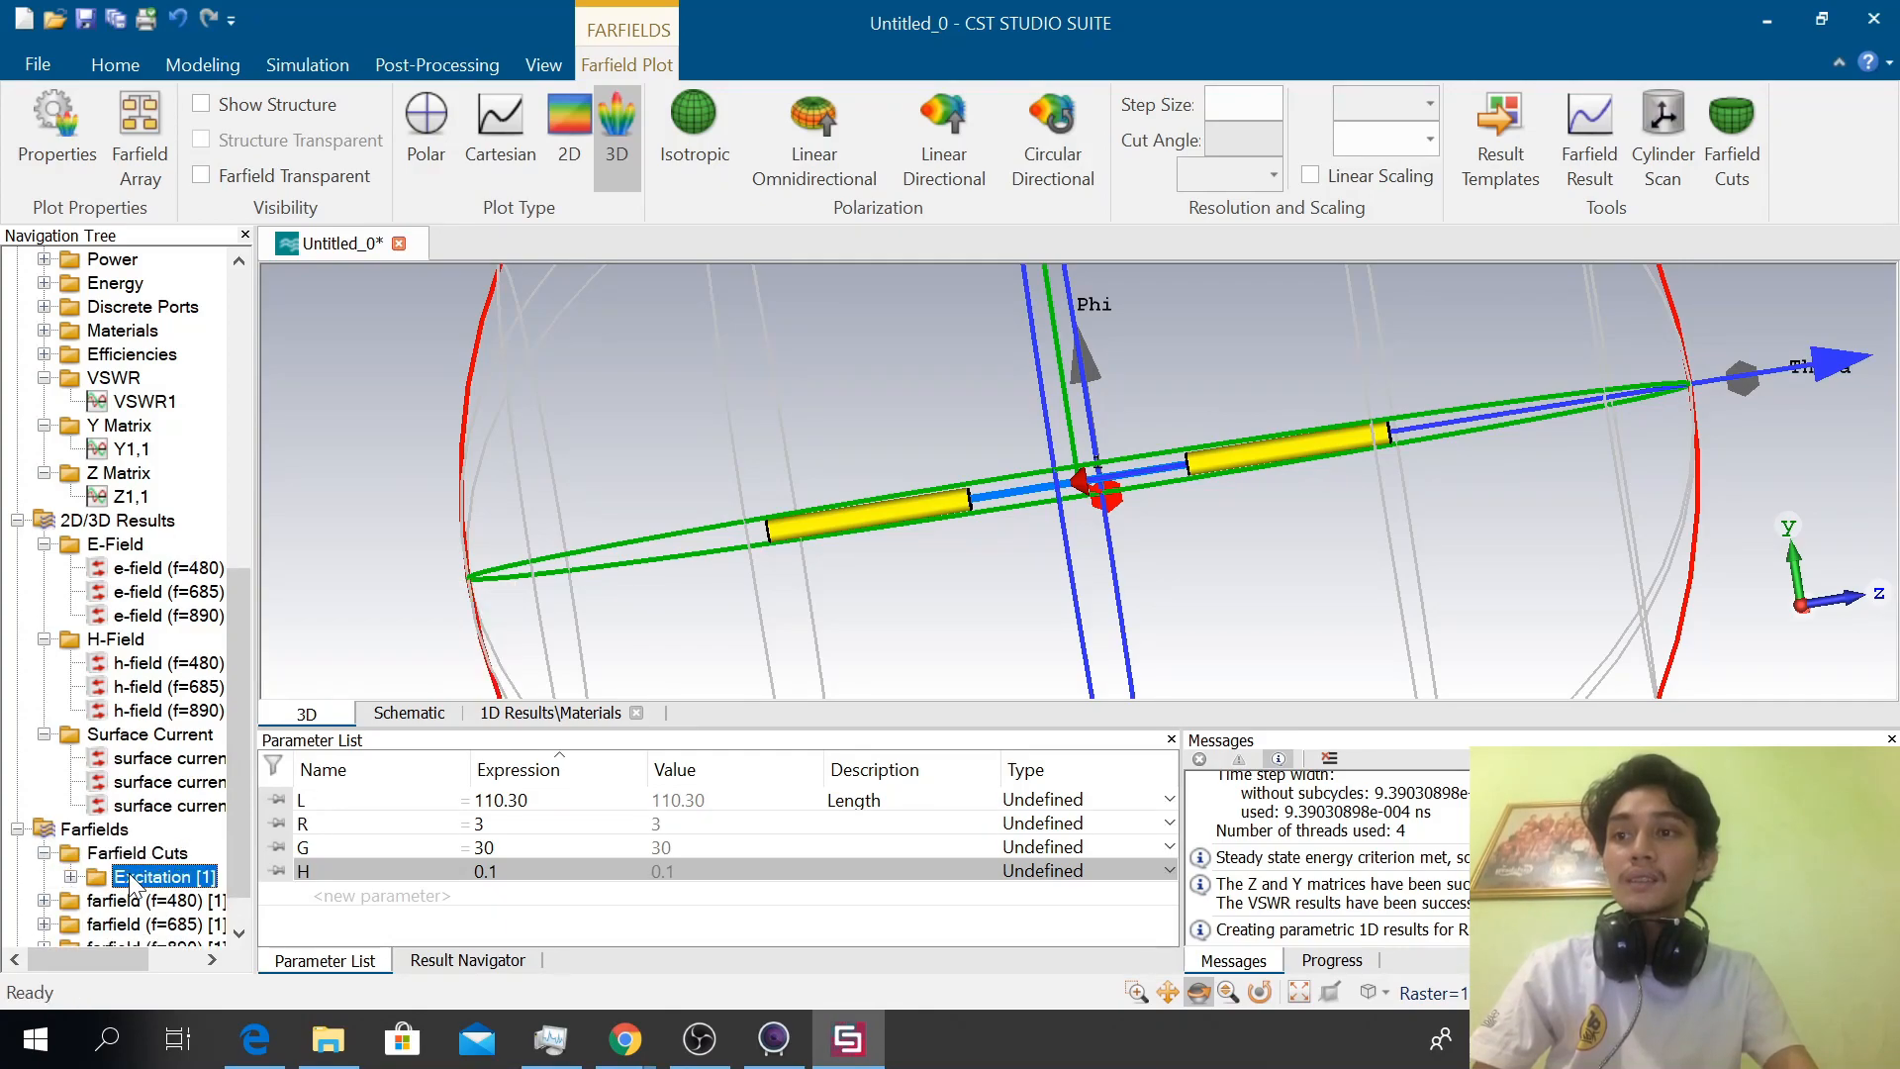
double_click(135, 878)
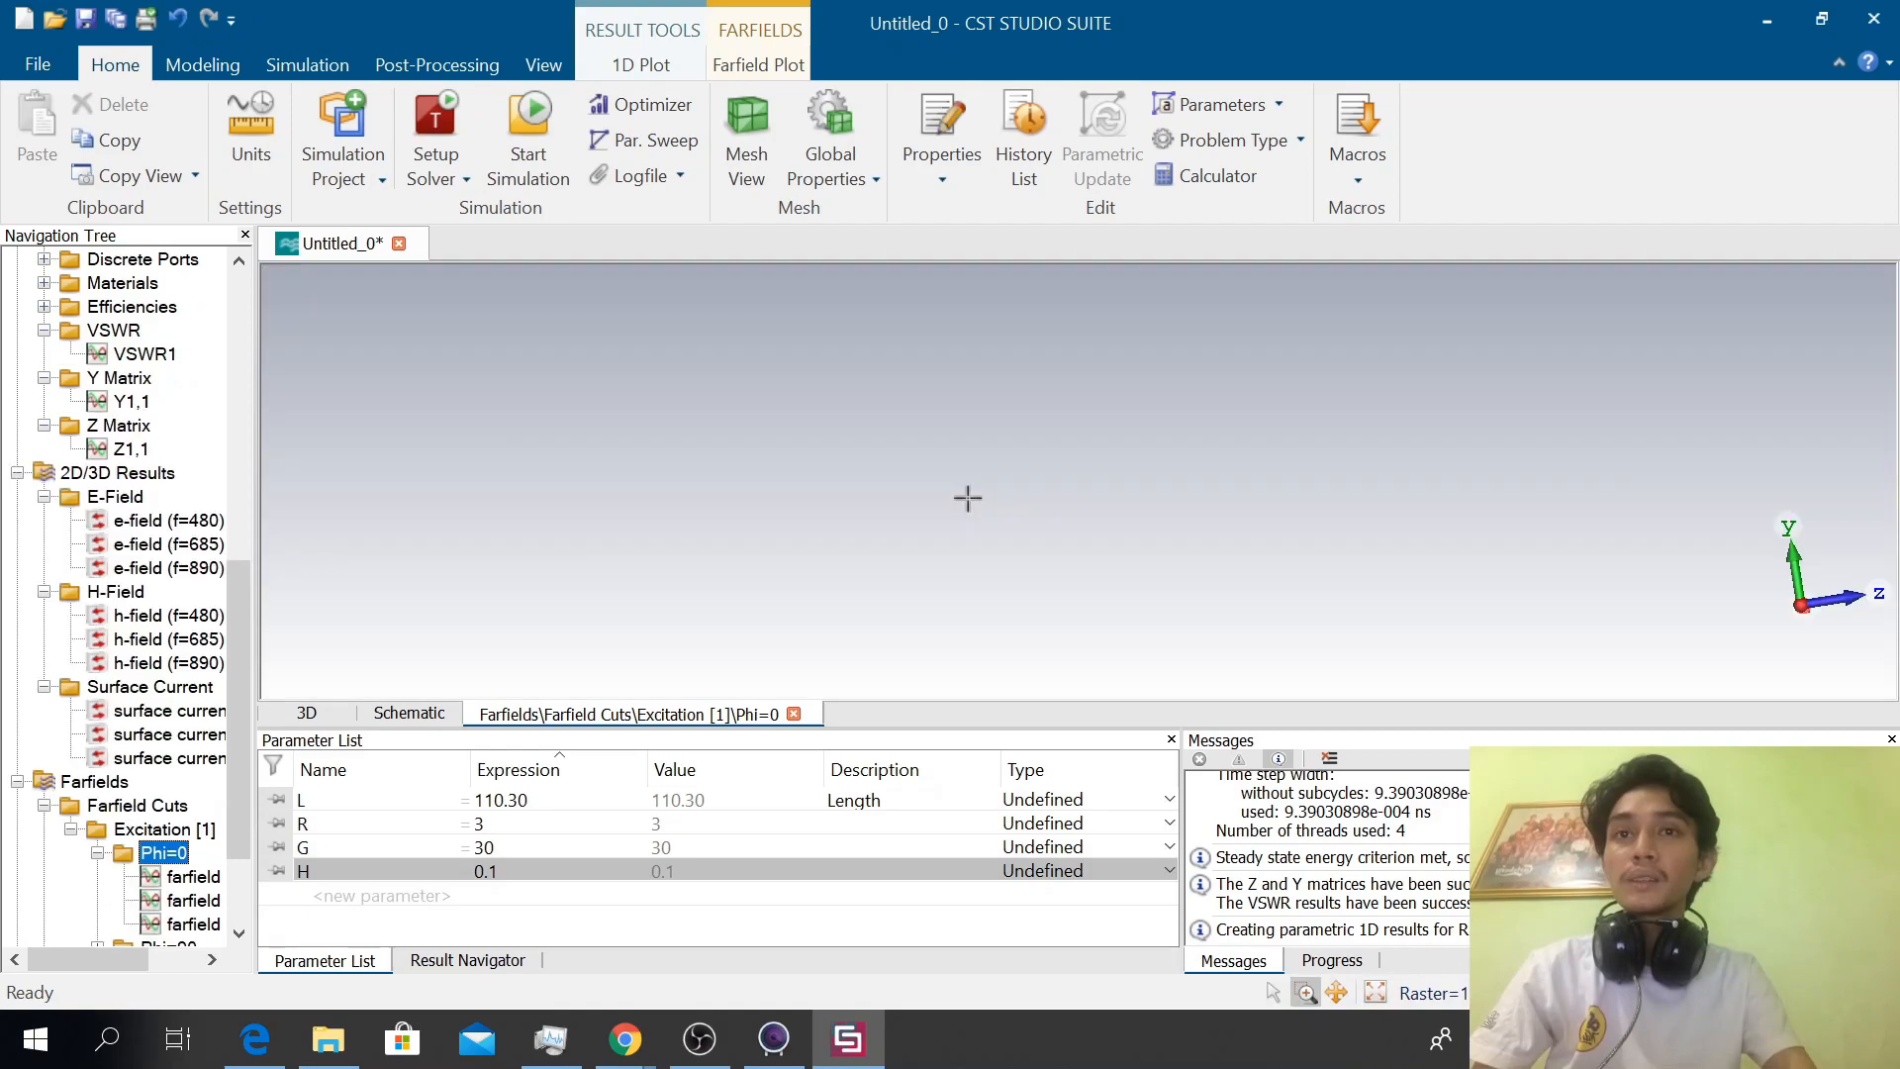
key("h")
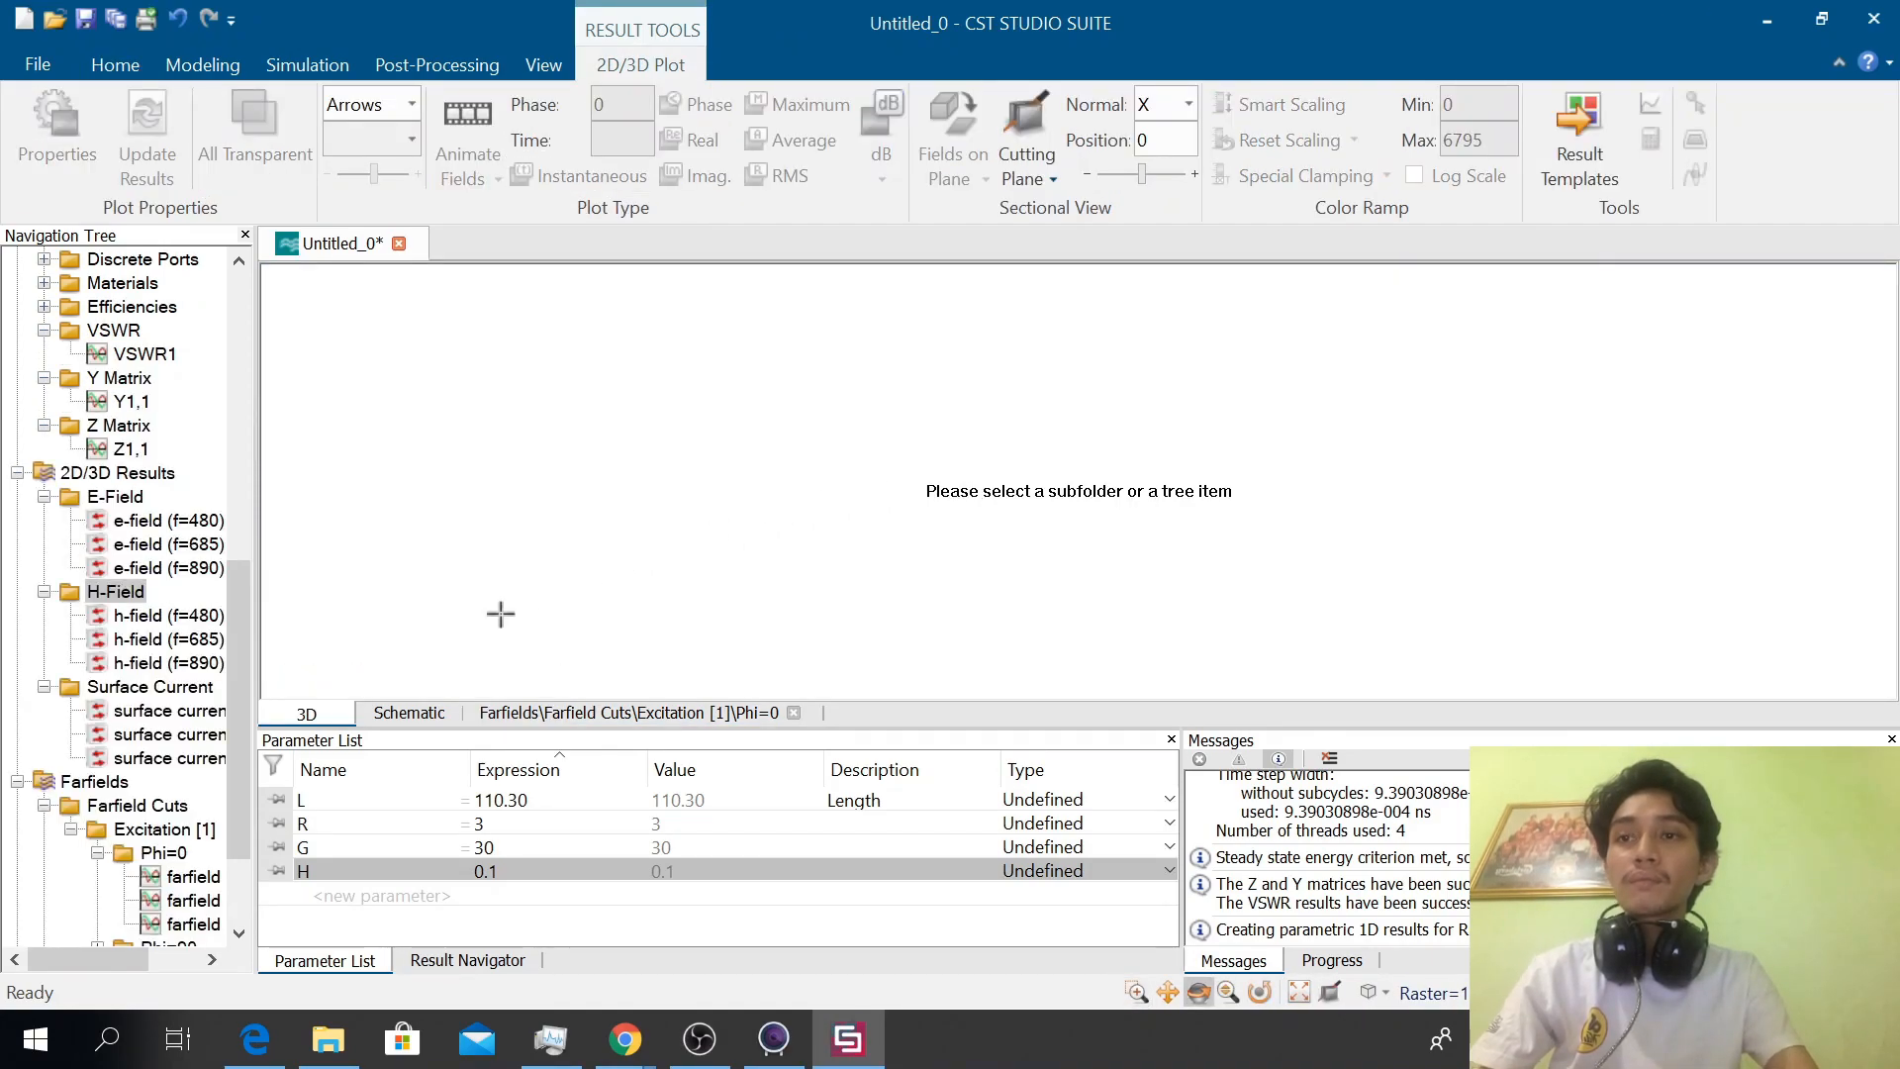
left_click(160, 849)
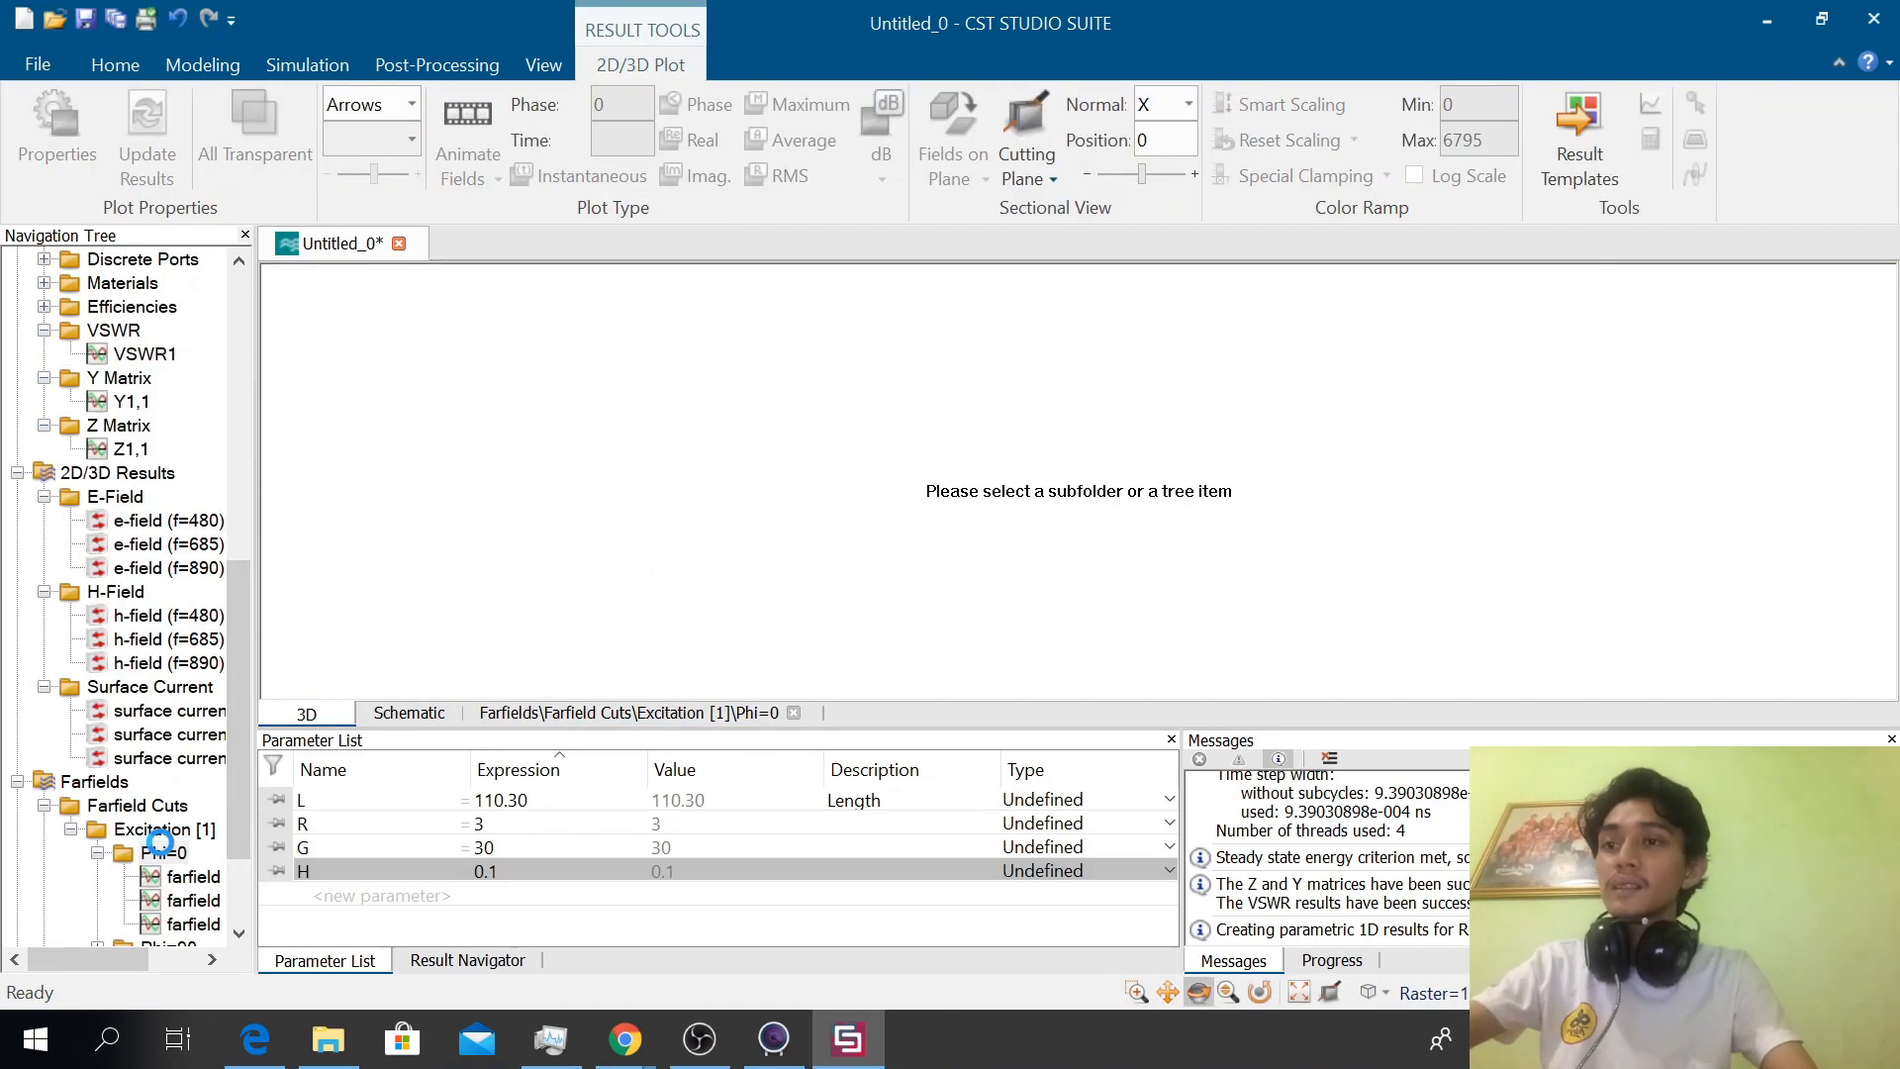
left_click(183, 877)
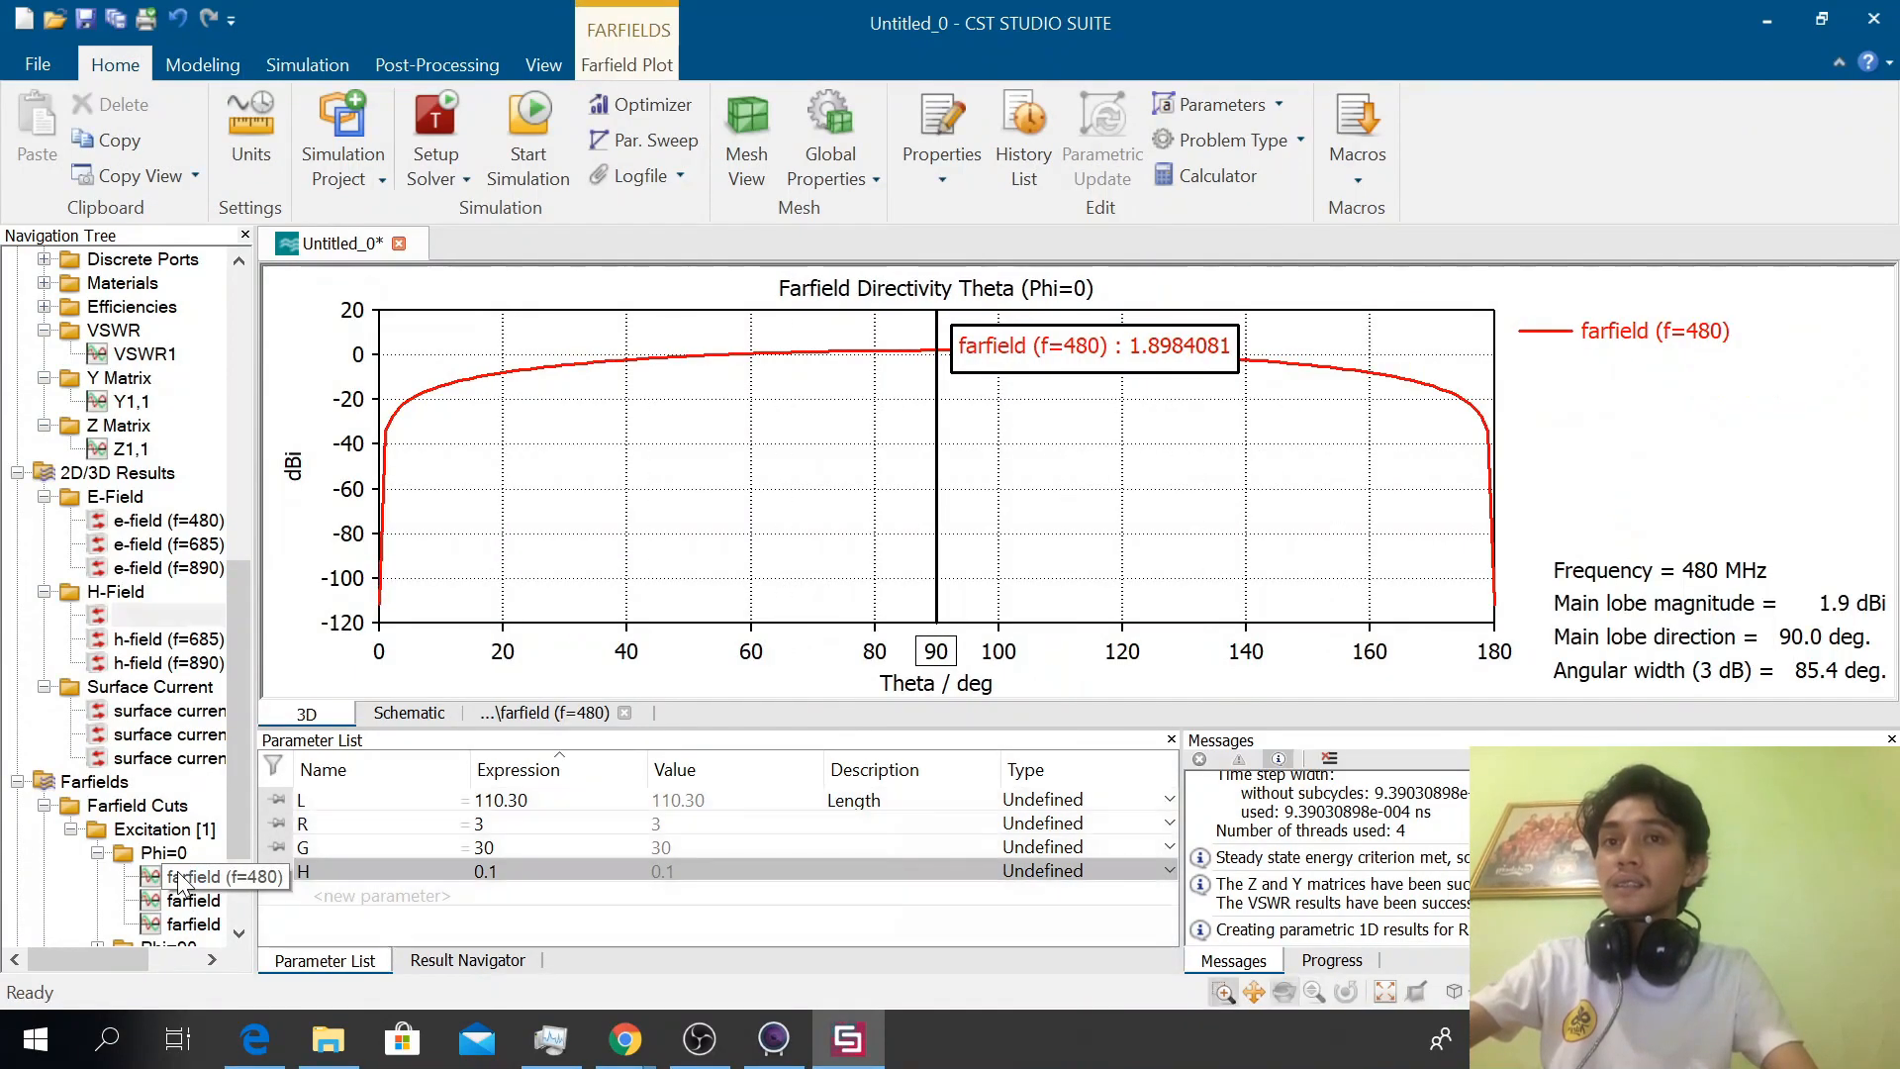
Compare the Phi=0 farfield directivity cuts at 480, 685 and 890 MHz one at a time
key("h")
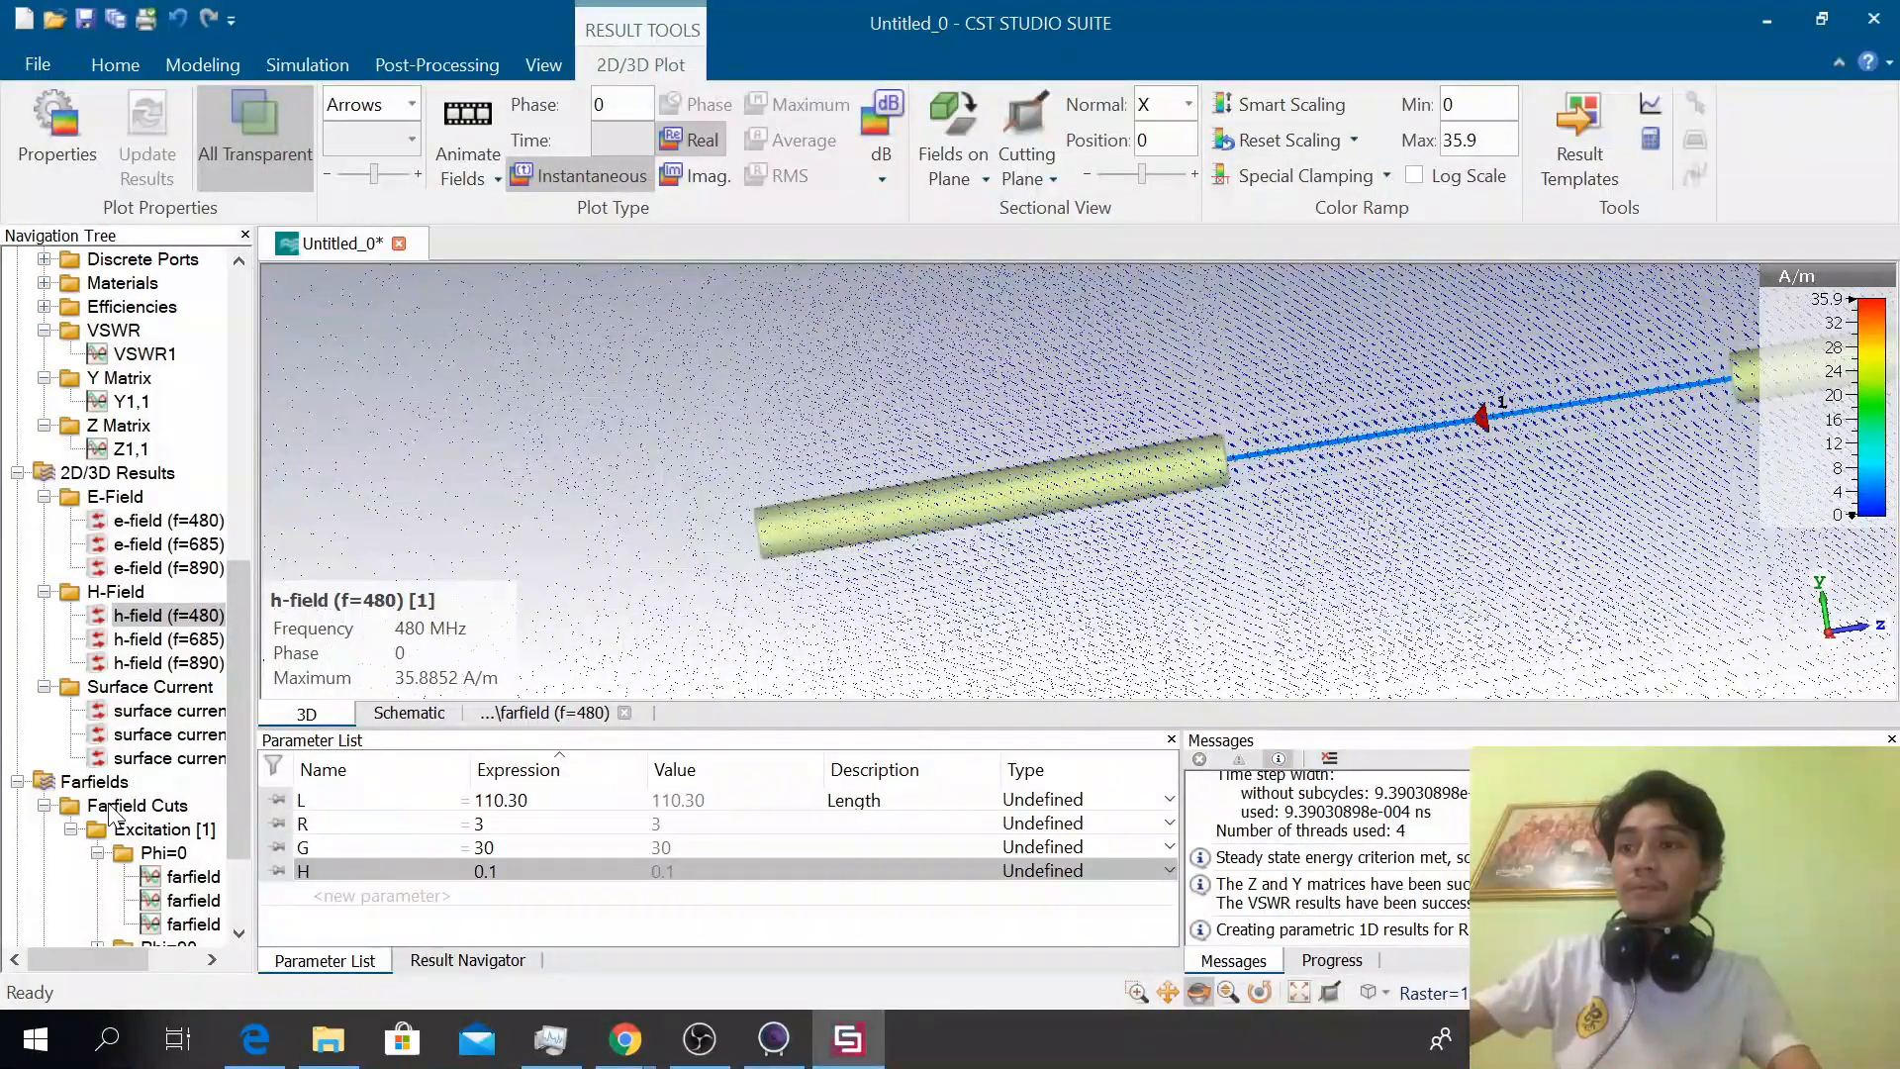
scroll(121, 840, "down", 1)
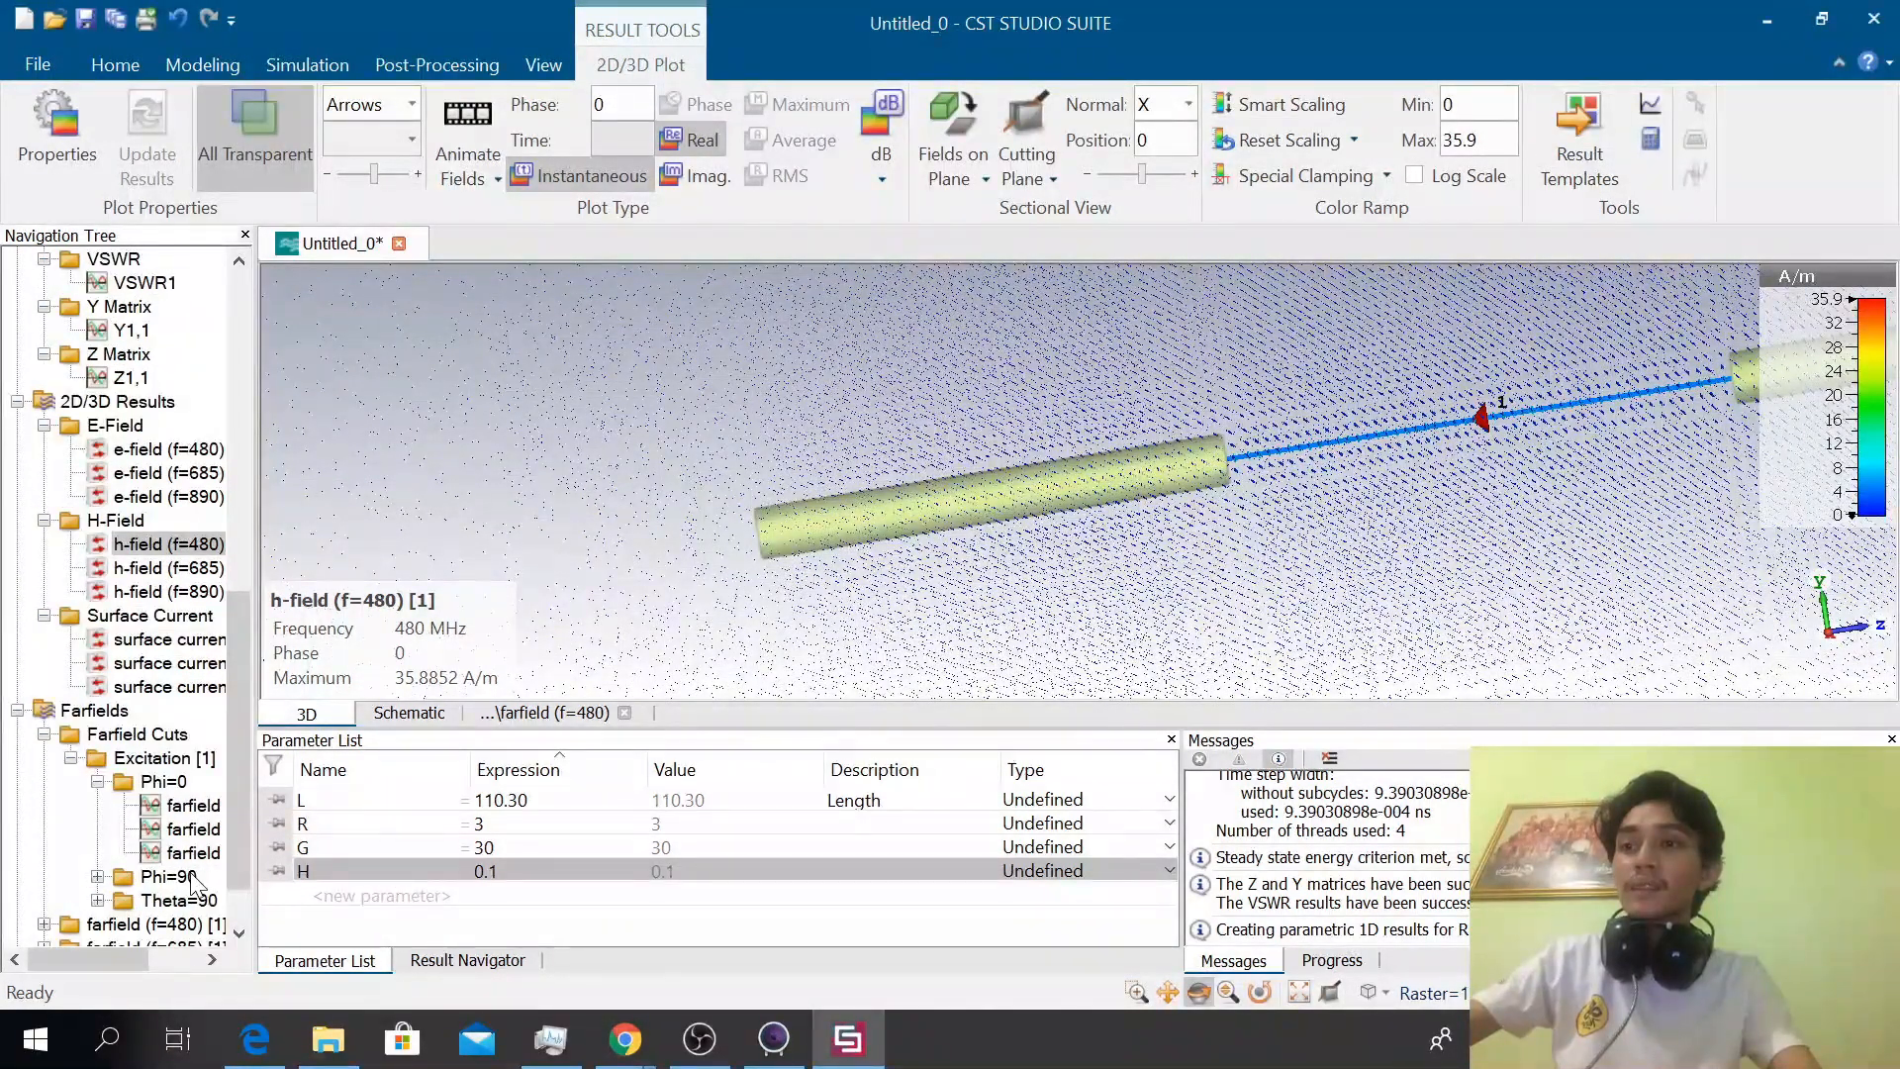
left_click(196, 804)
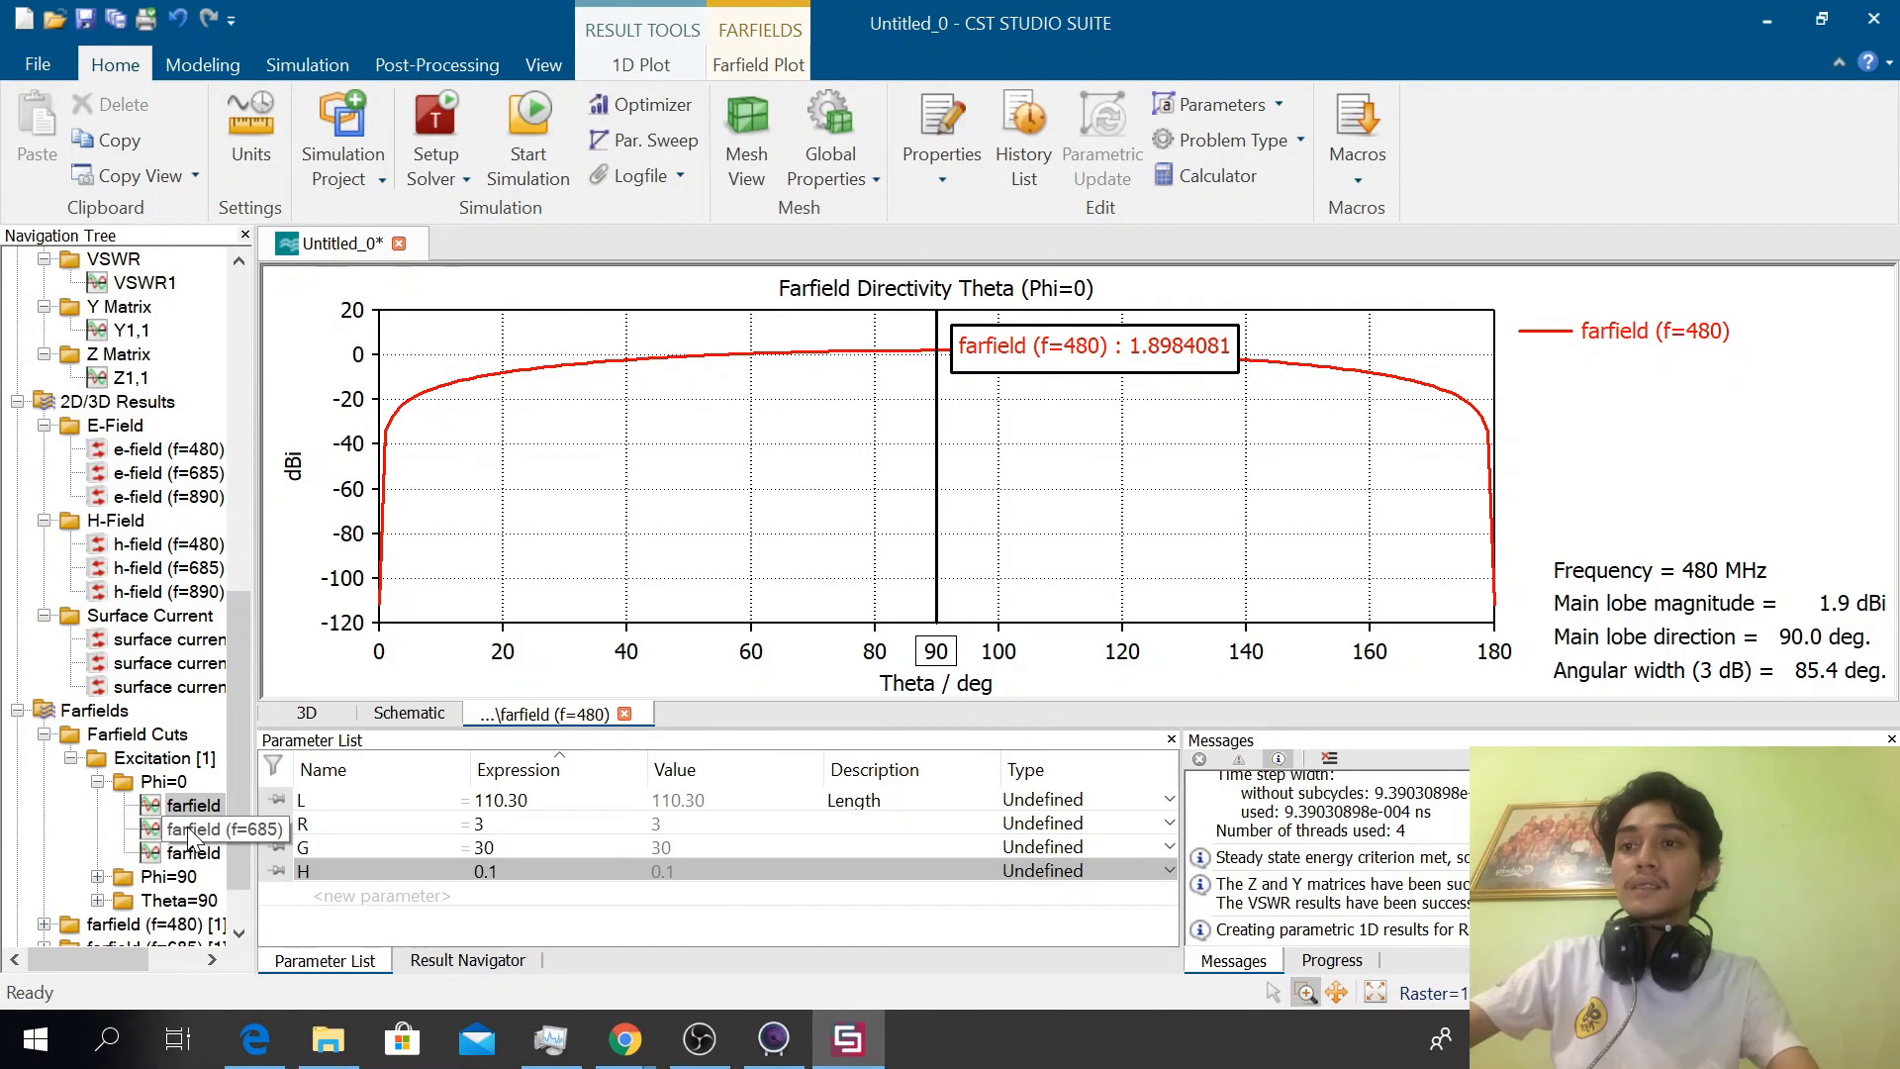
left_click(192, 831)
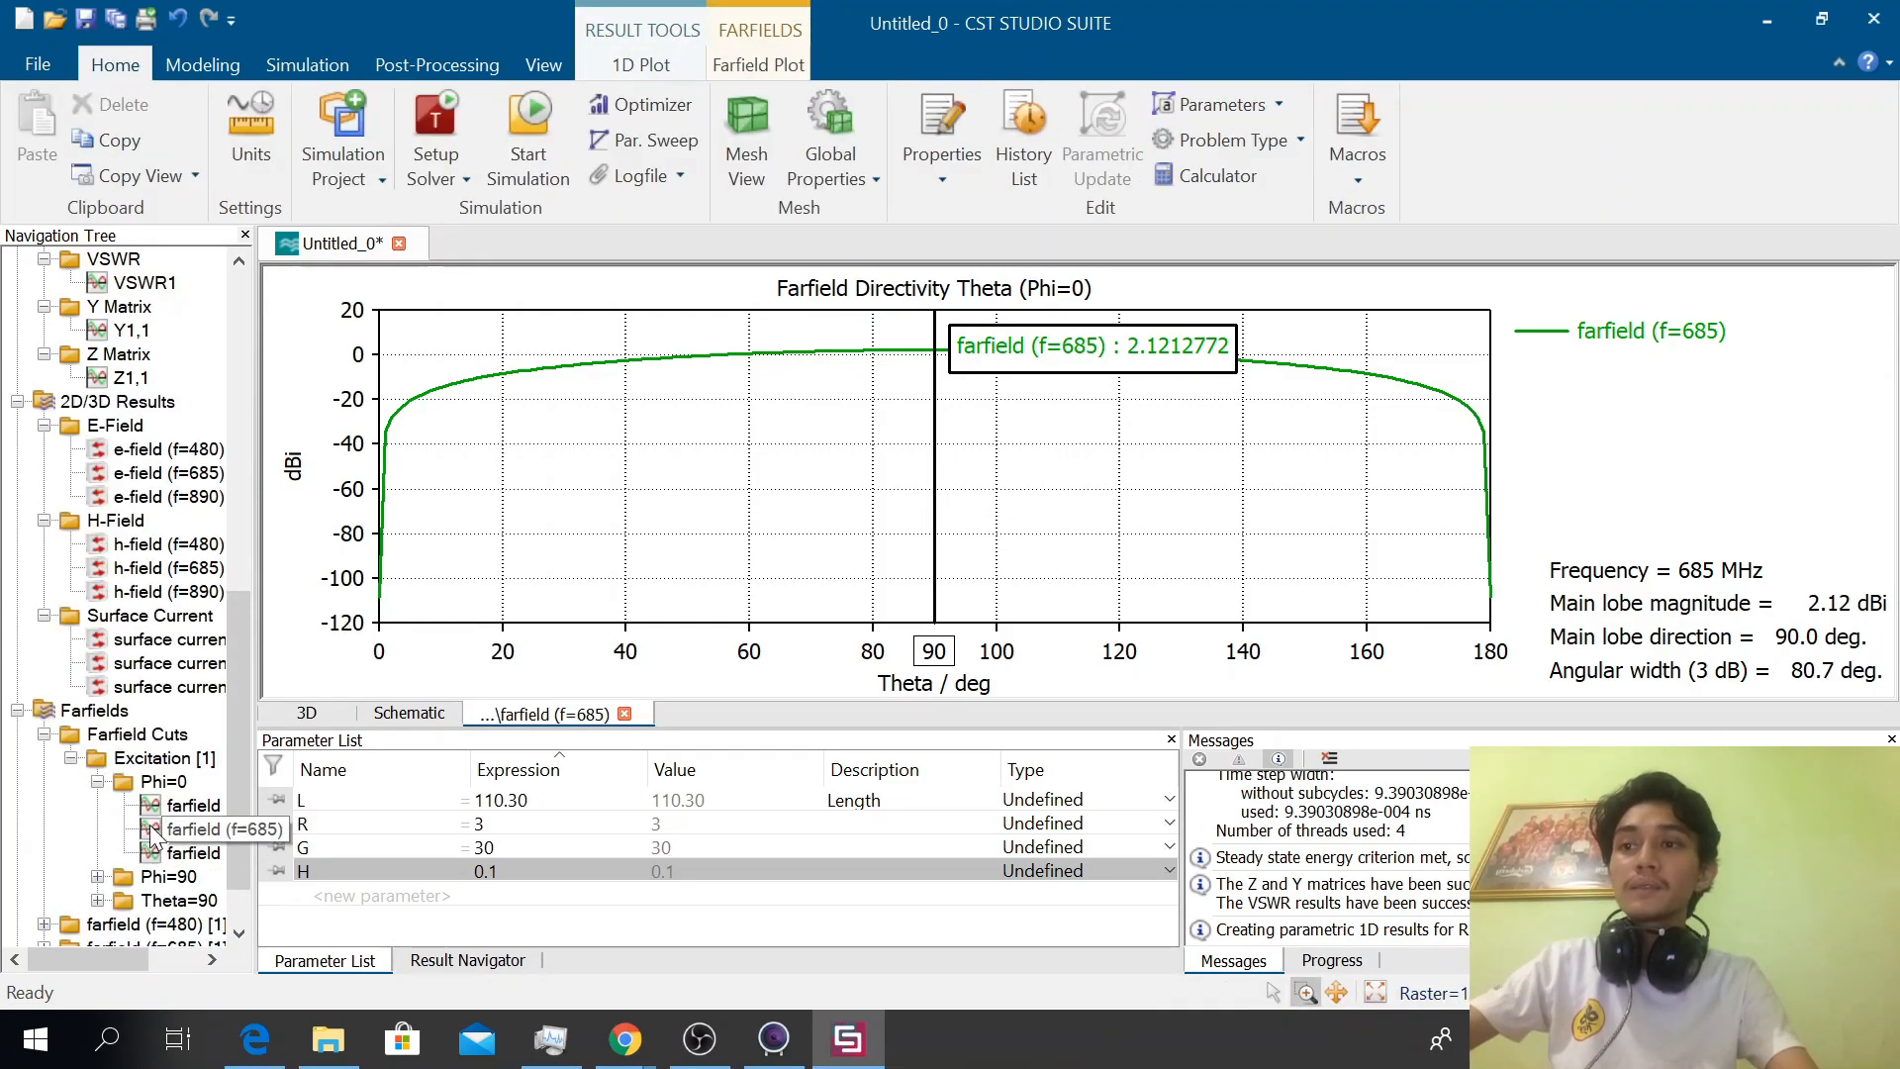
left_click(151, 806)
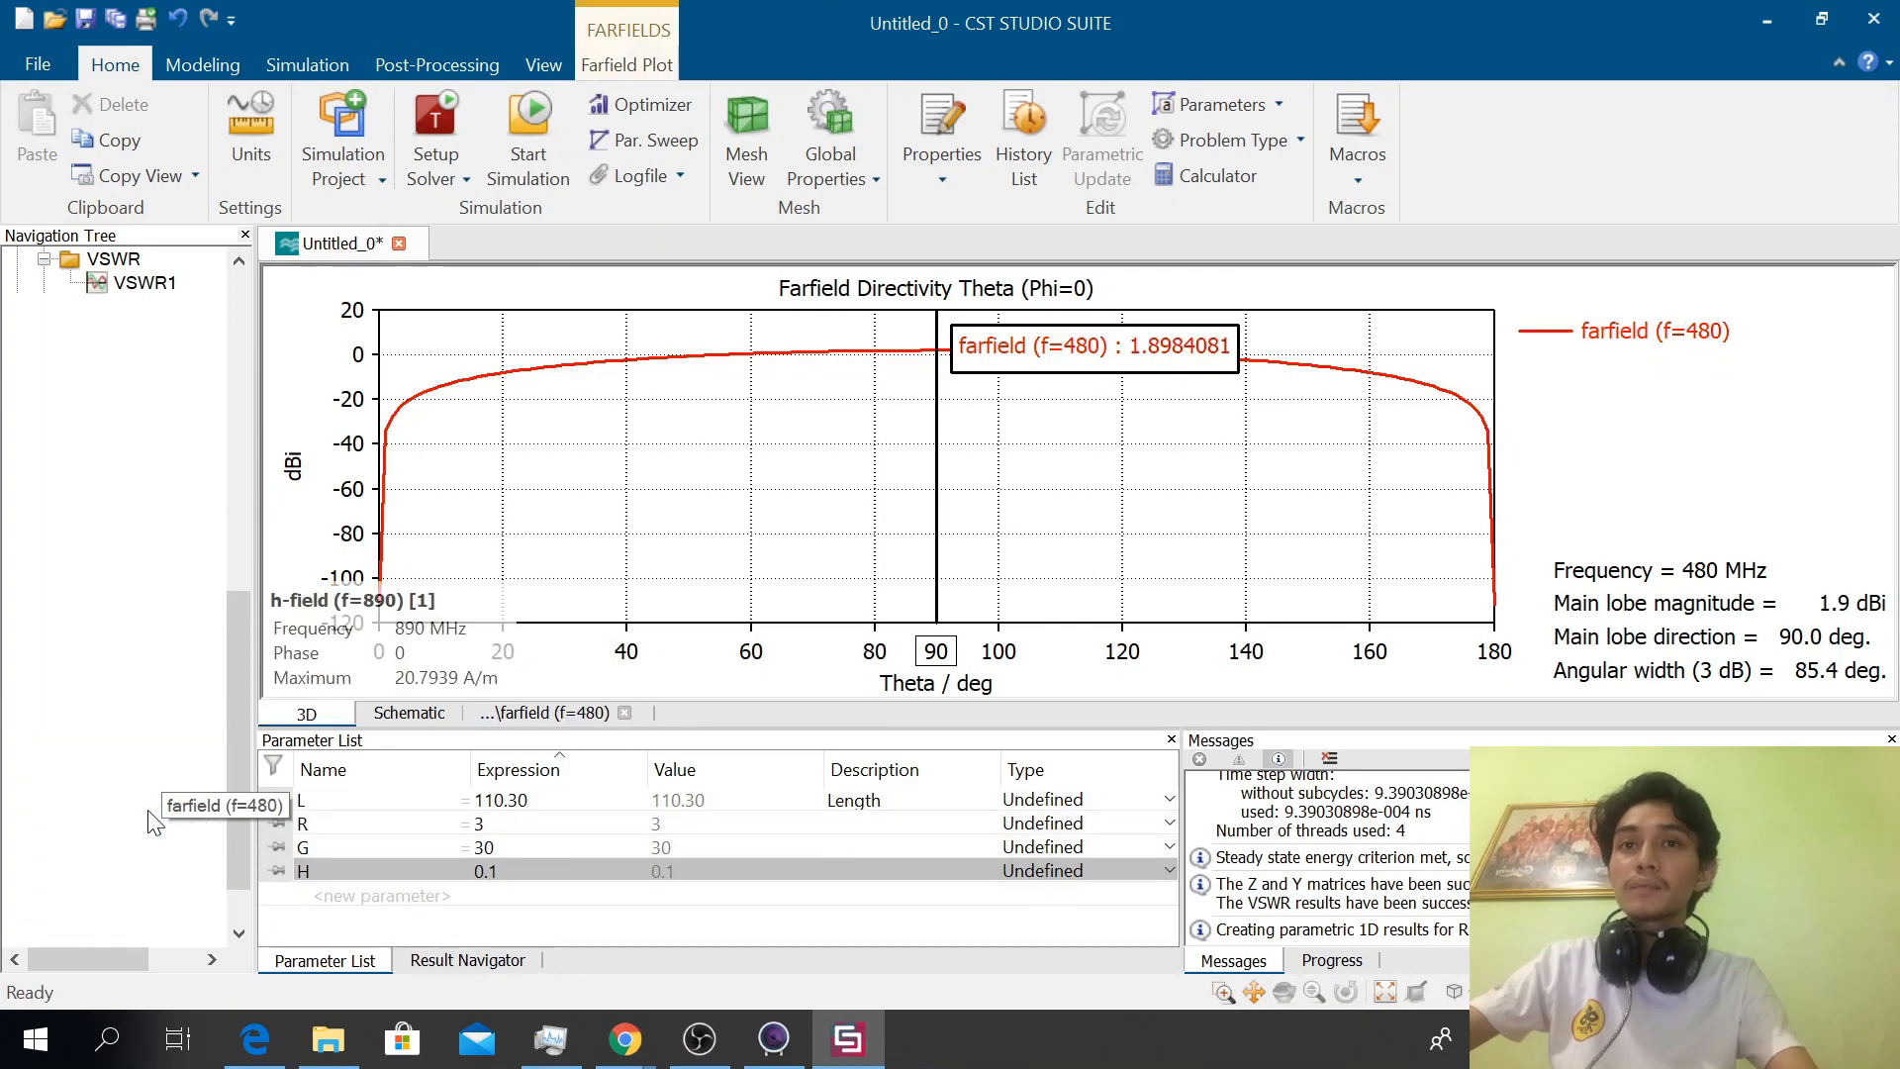
left_click(149, 831)
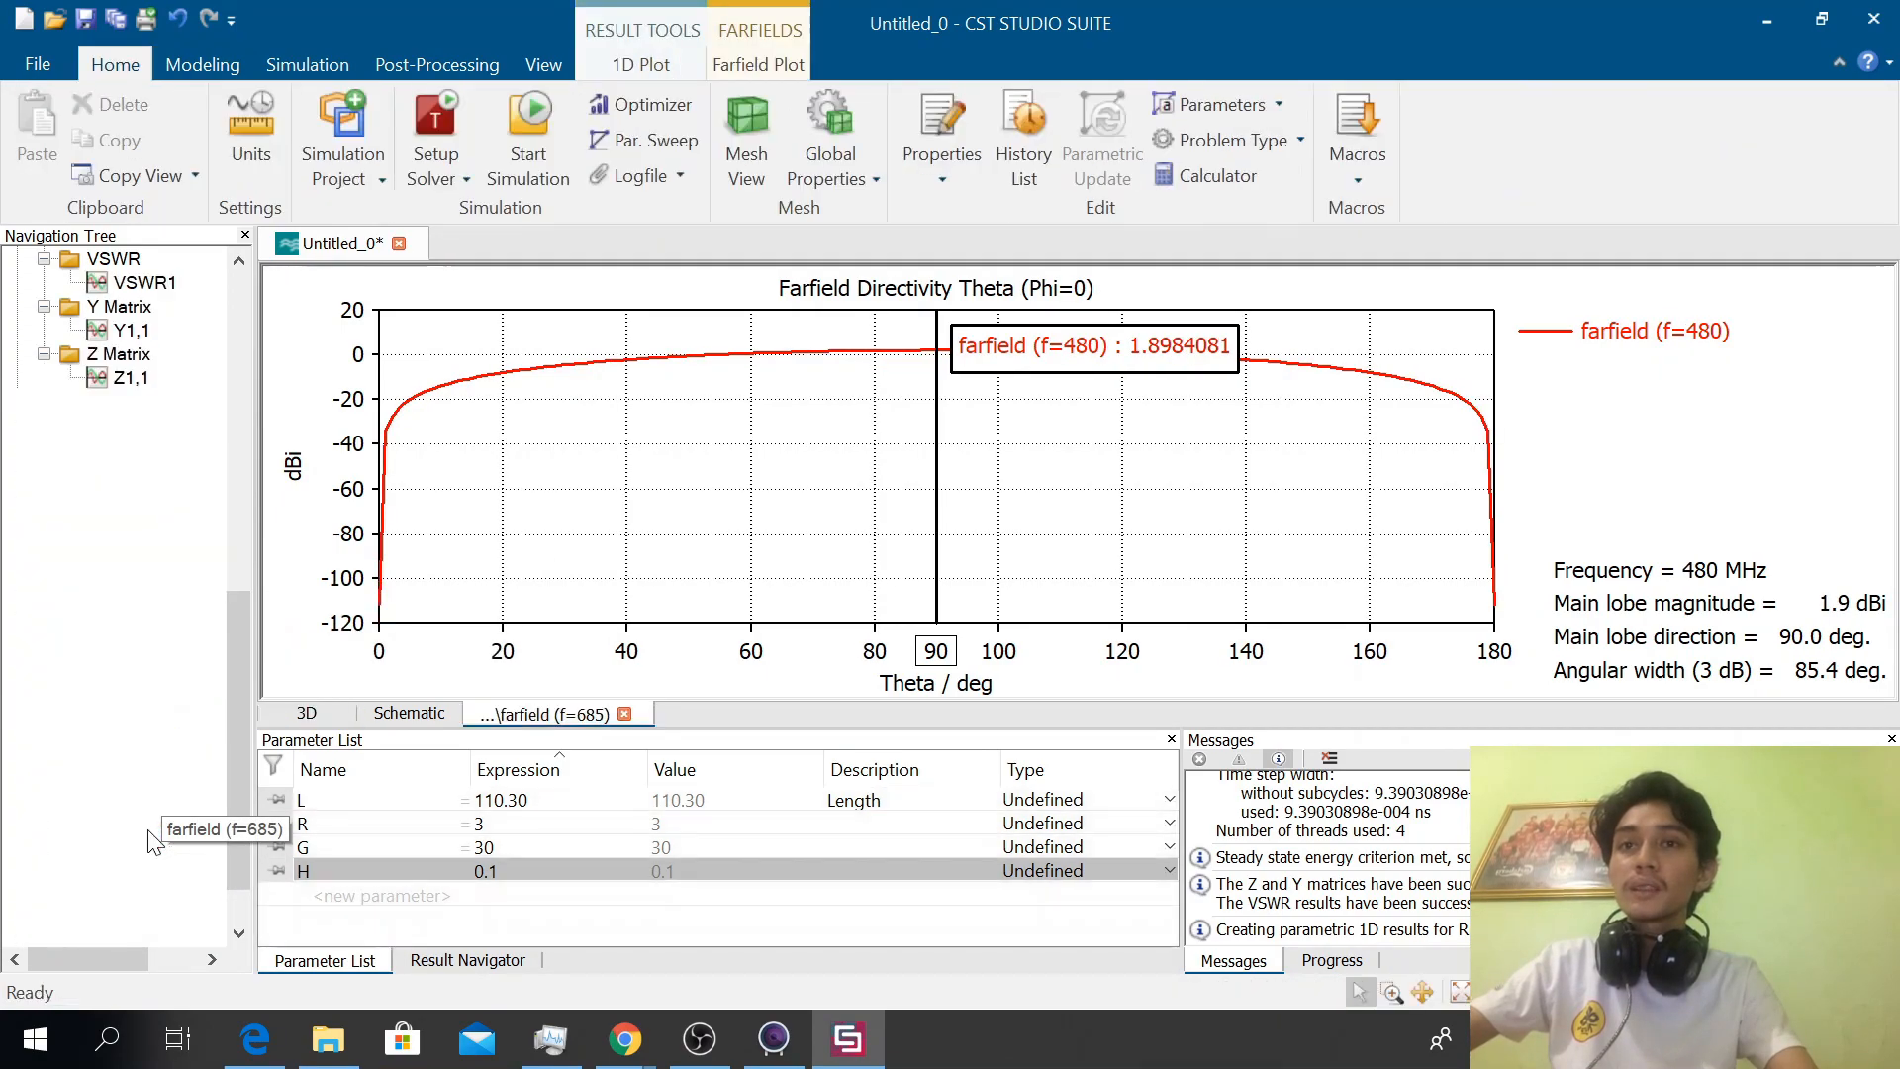
left_click(156, 855)
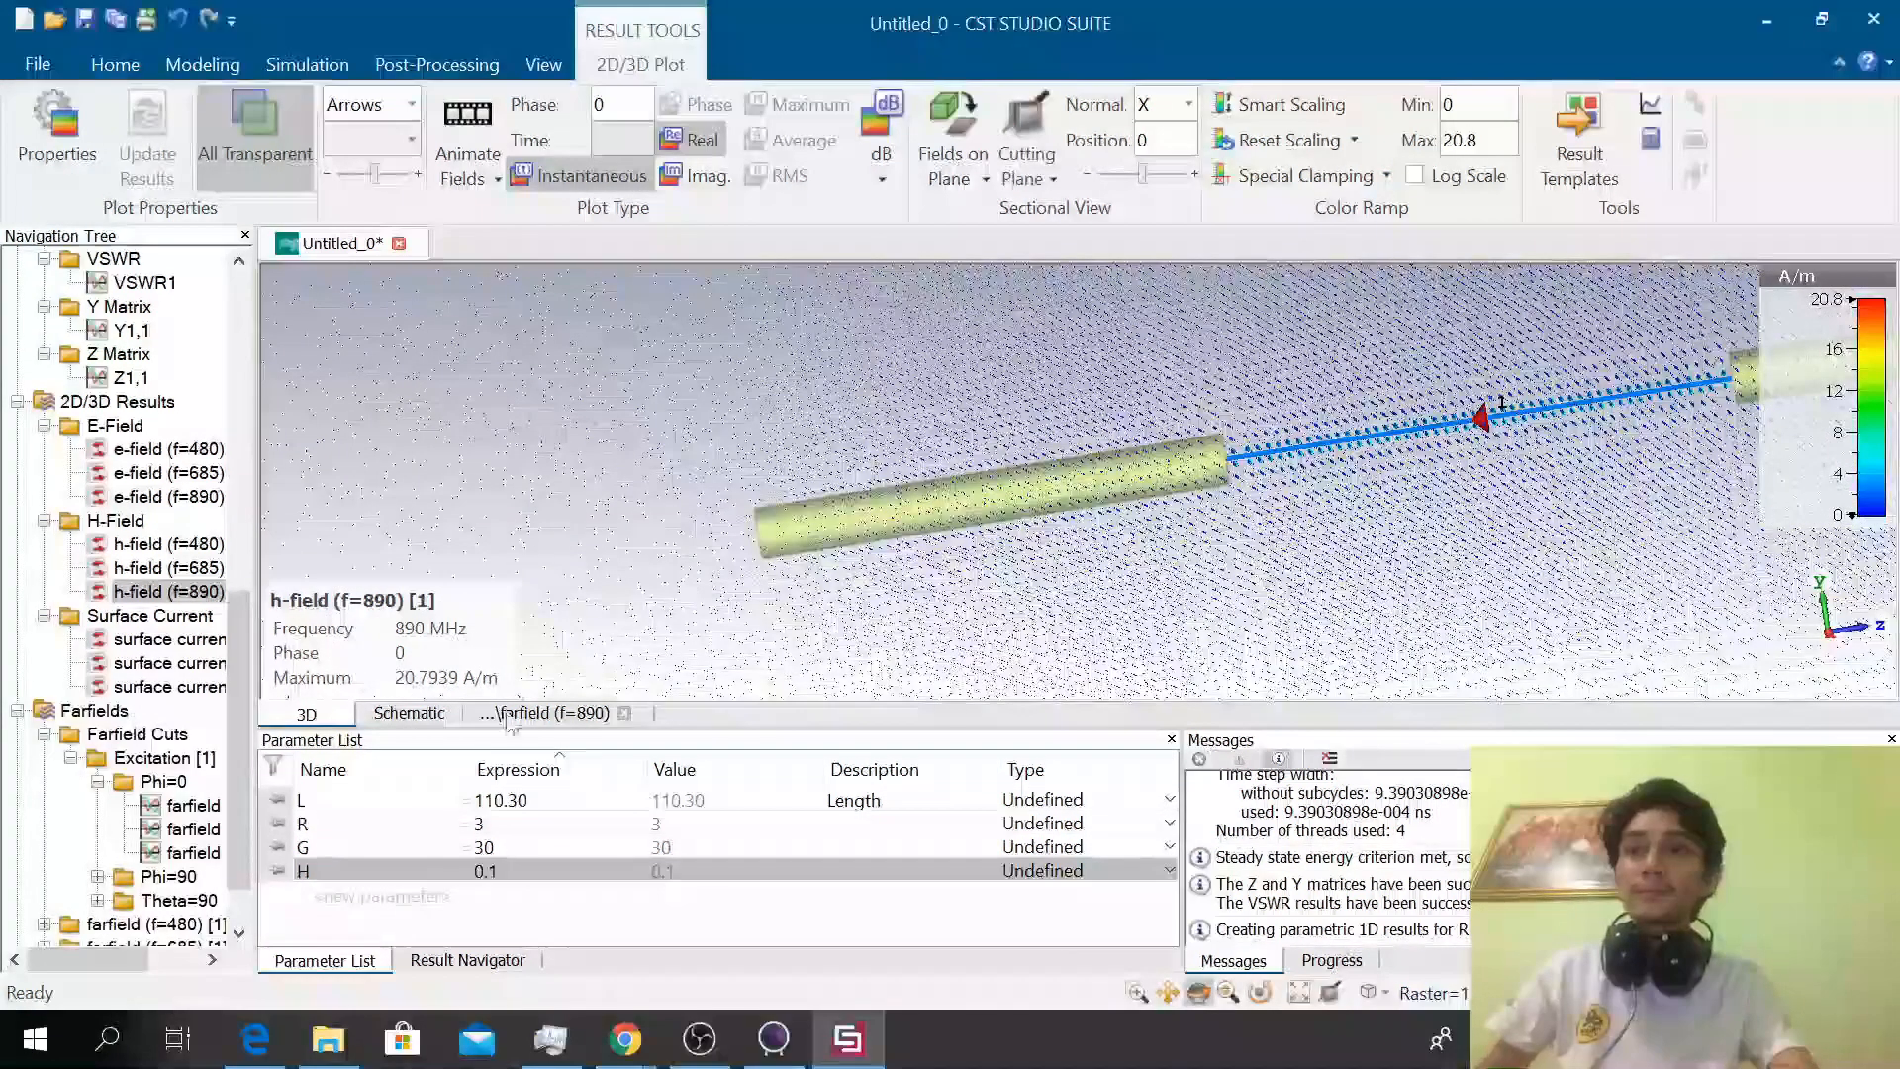
left_click(205, 855)
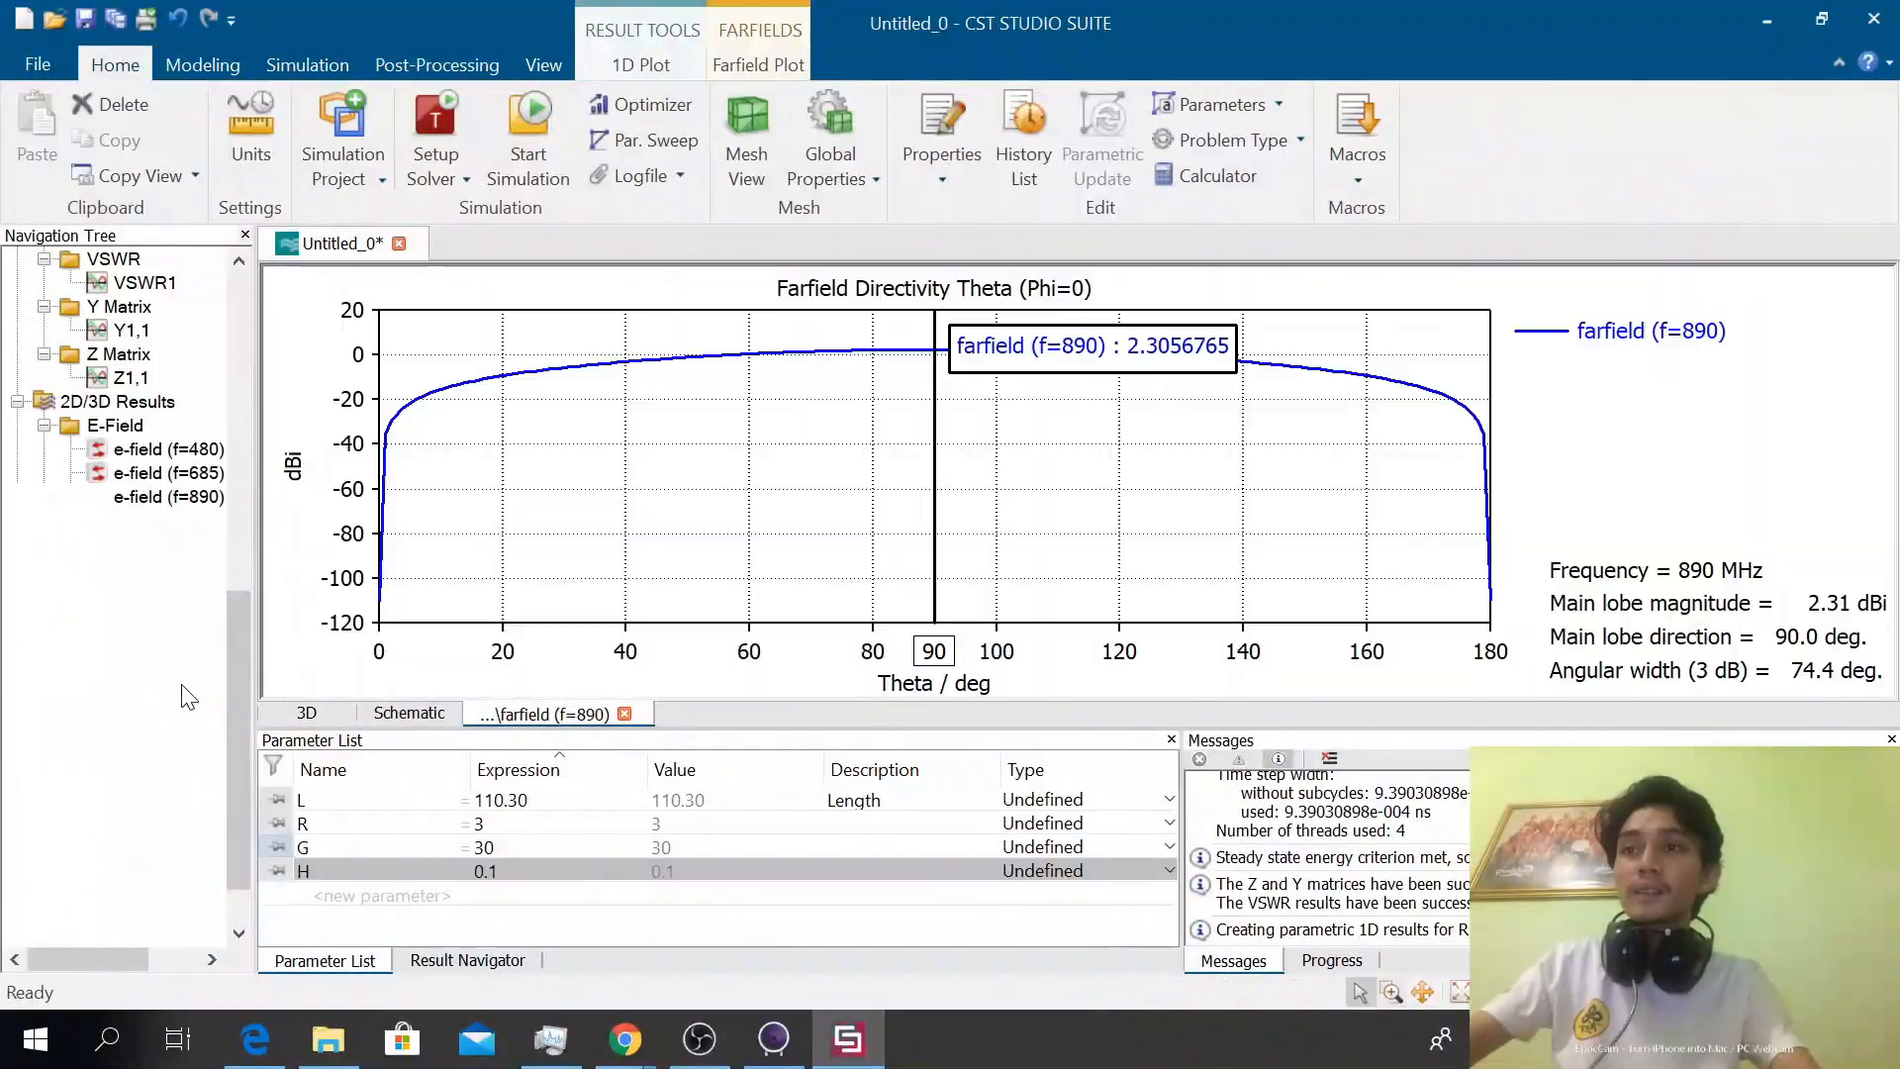
Plot the Phi=90 farfield directivity cuts of all three frequencies together and expand that folder
left_click(179, 677)
left_click(179, 669)
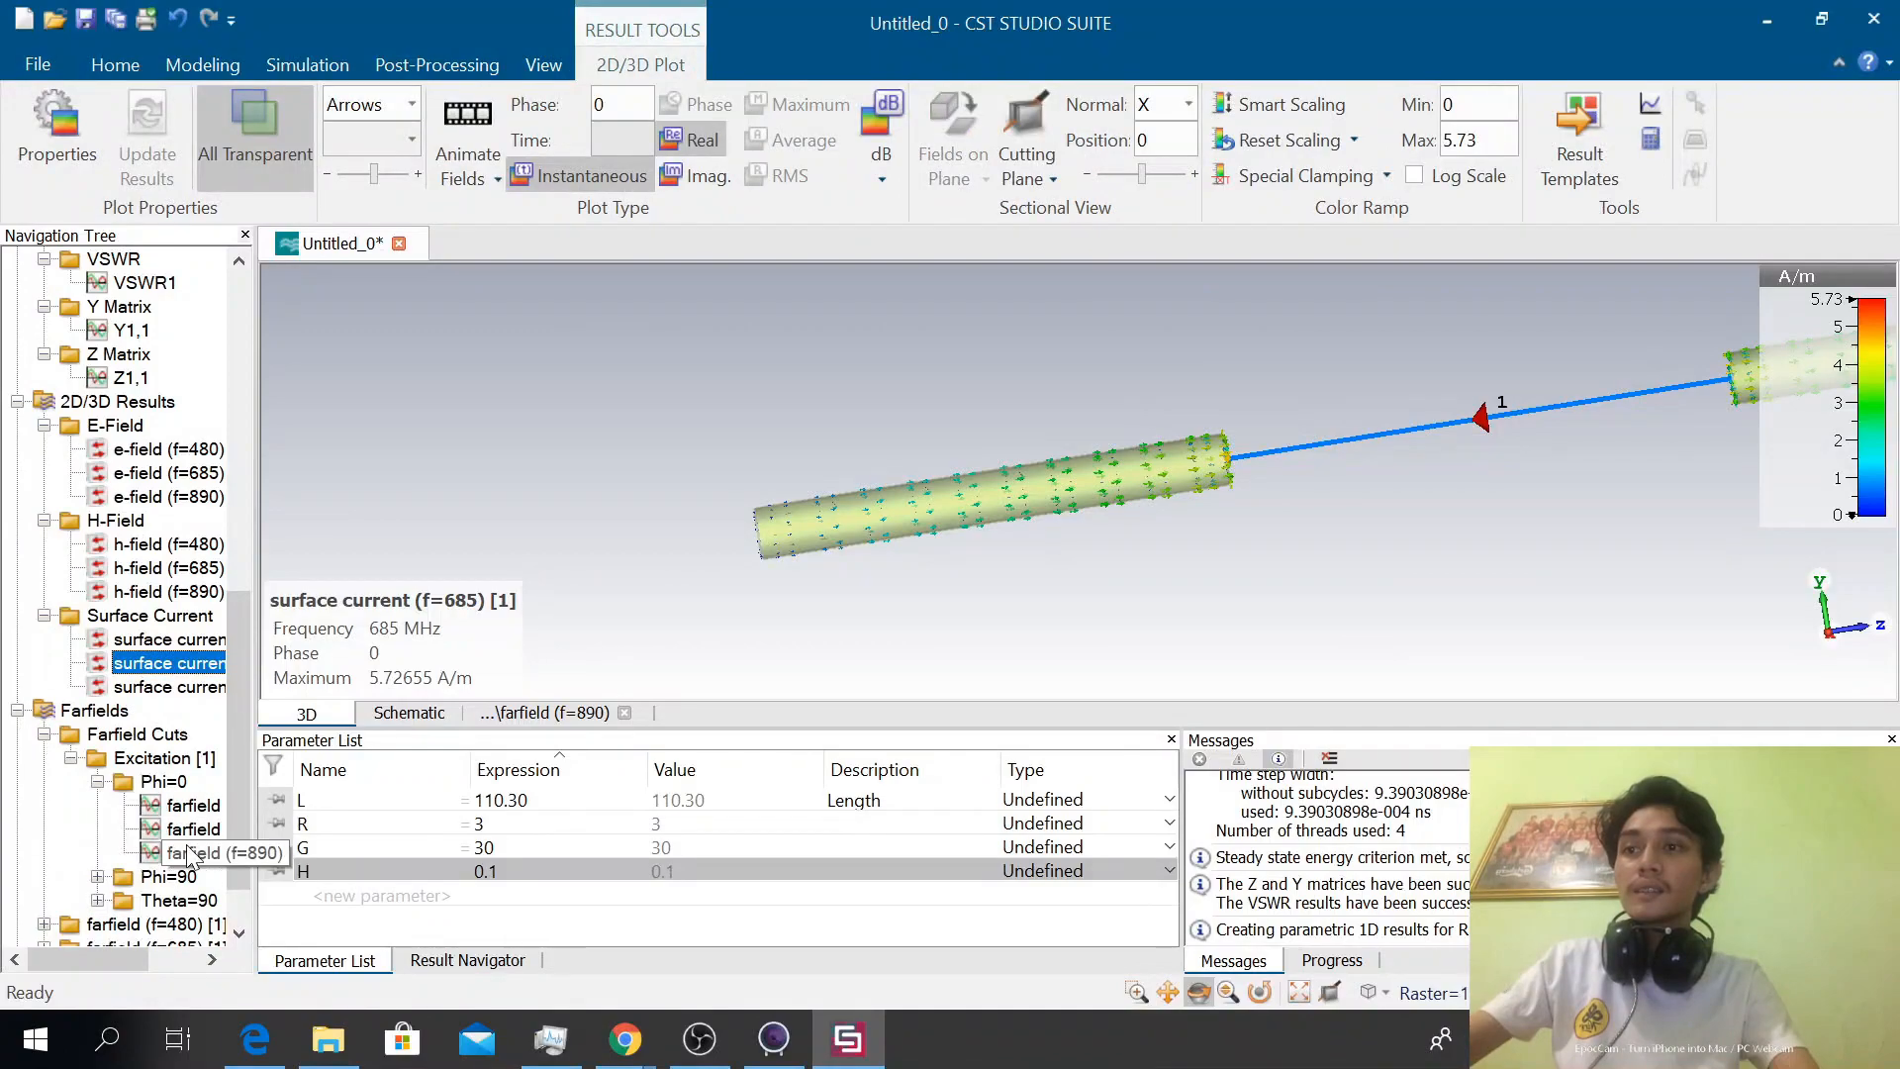
left_click(126, 881)
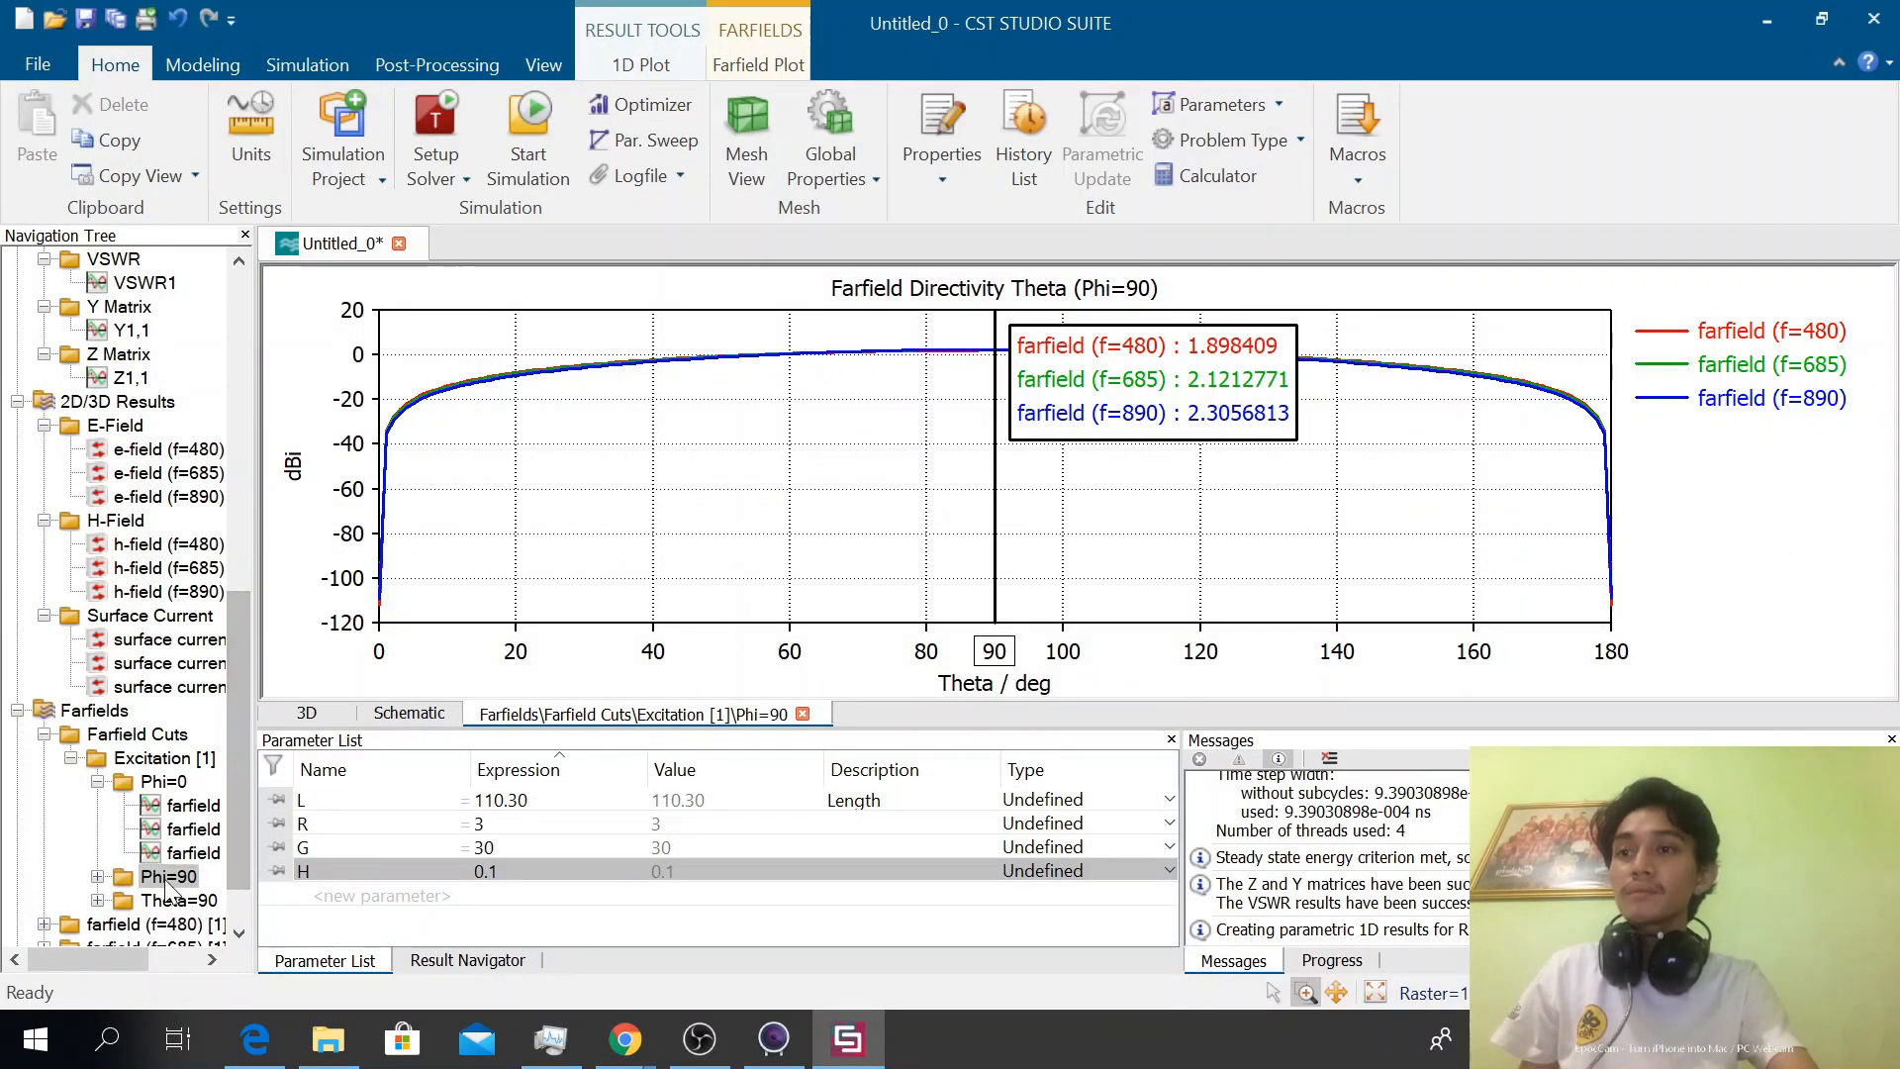
double_click(167, 876)
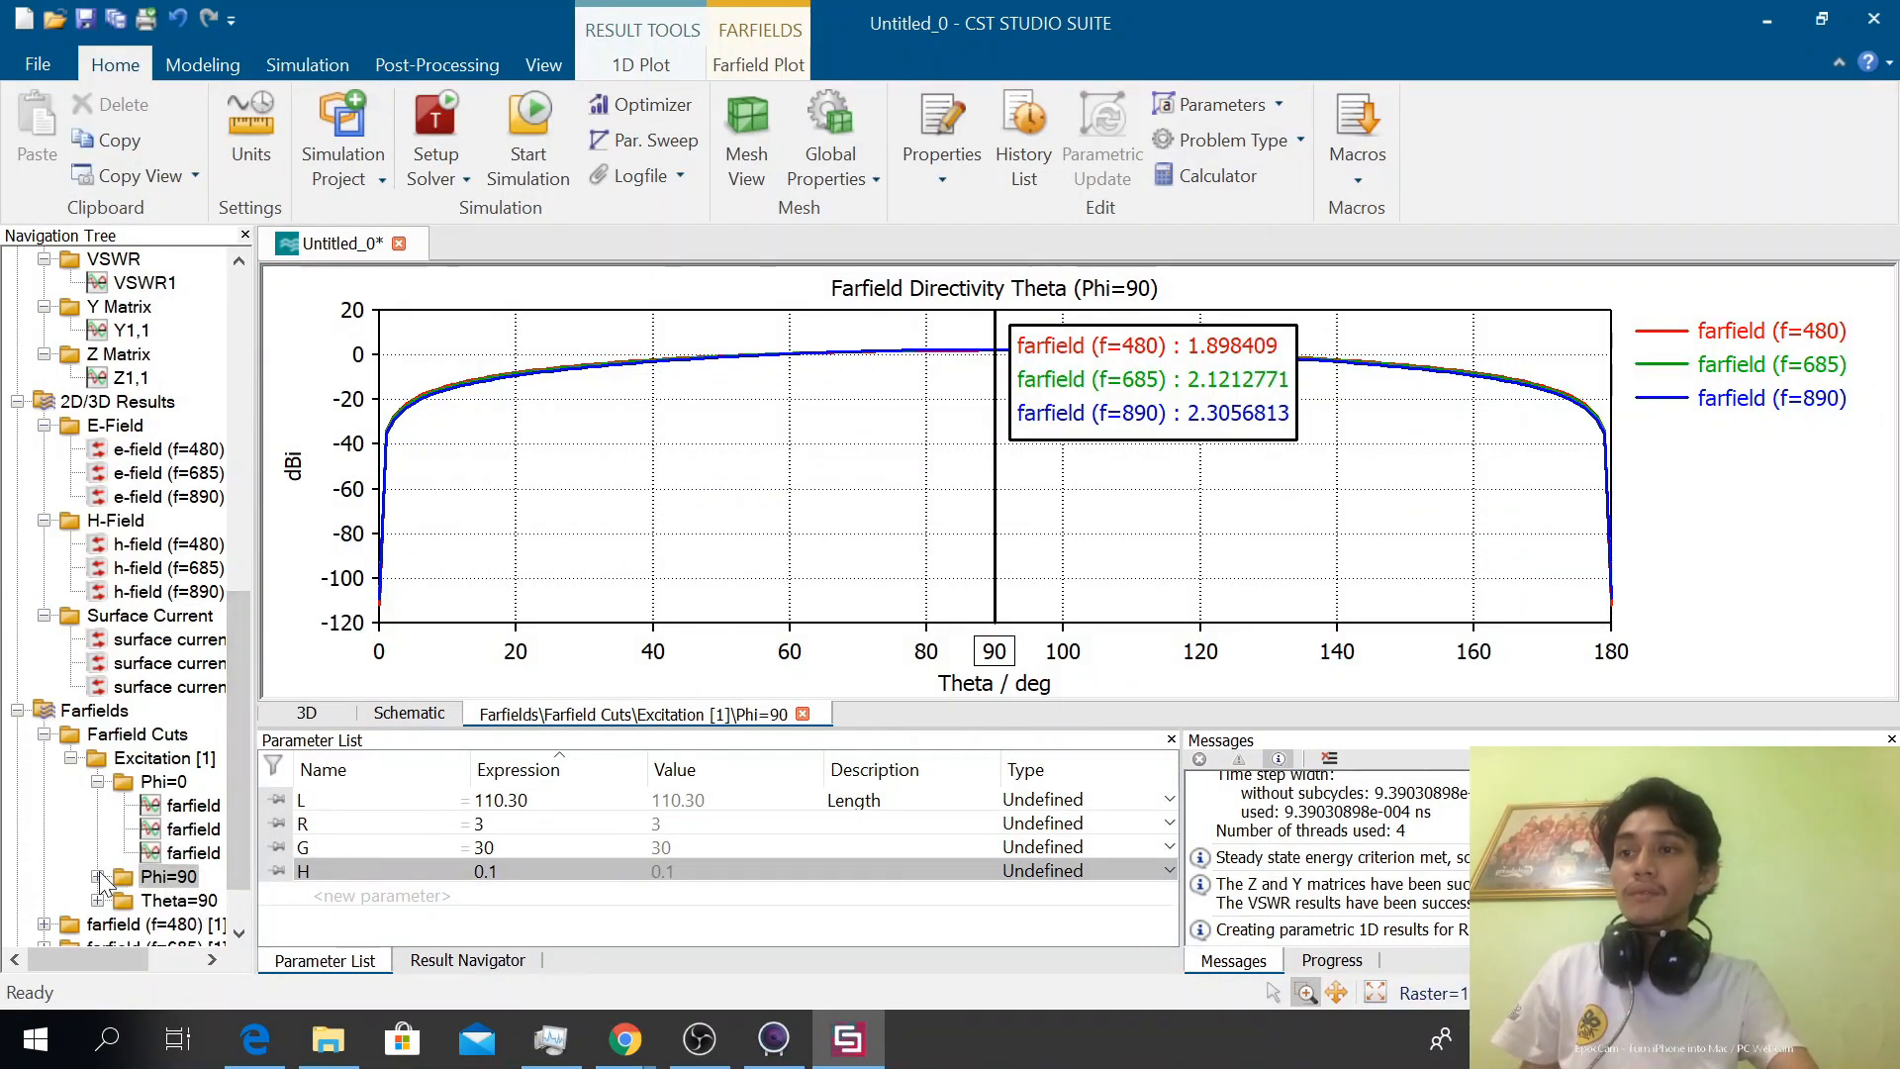
Collapse the 2D/3D Results, Z Matrix, Y Matrix and VSWR folders in the result tree
left_click(18, 378)
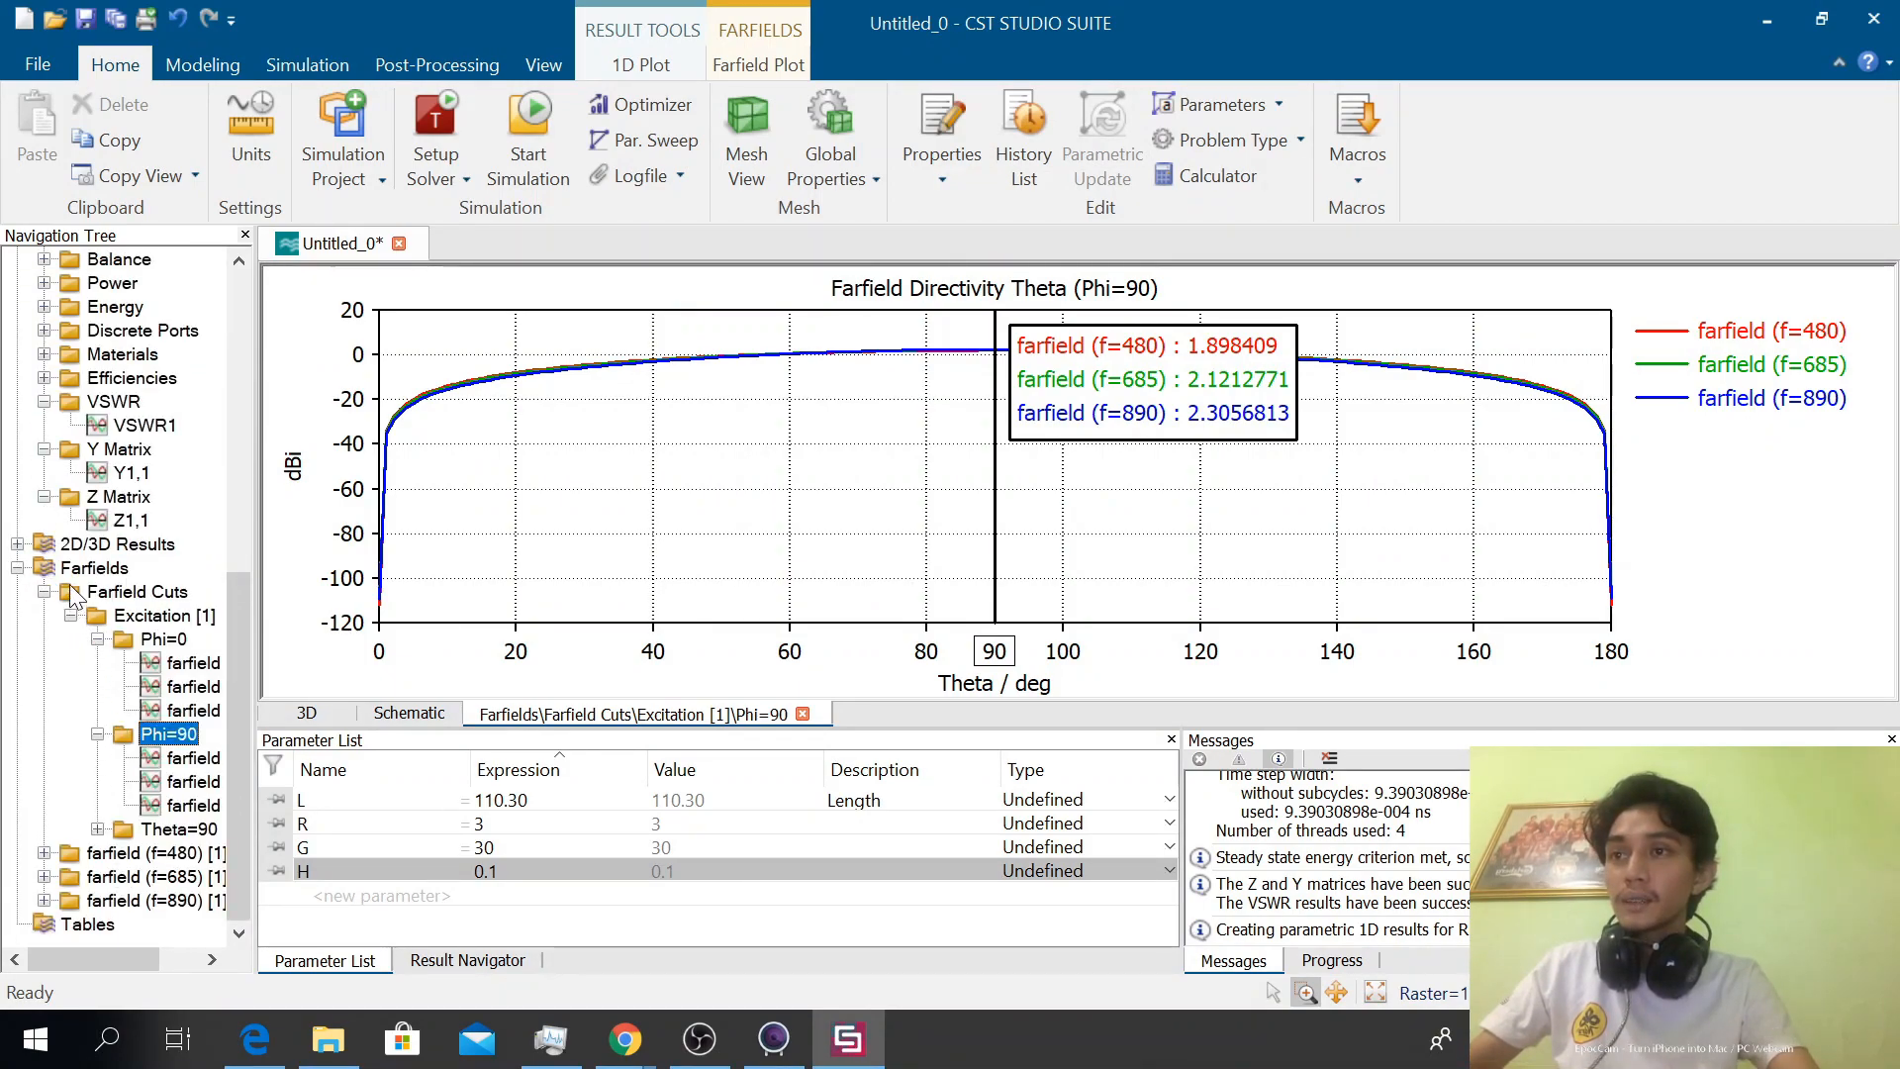
left_click(44, 495)
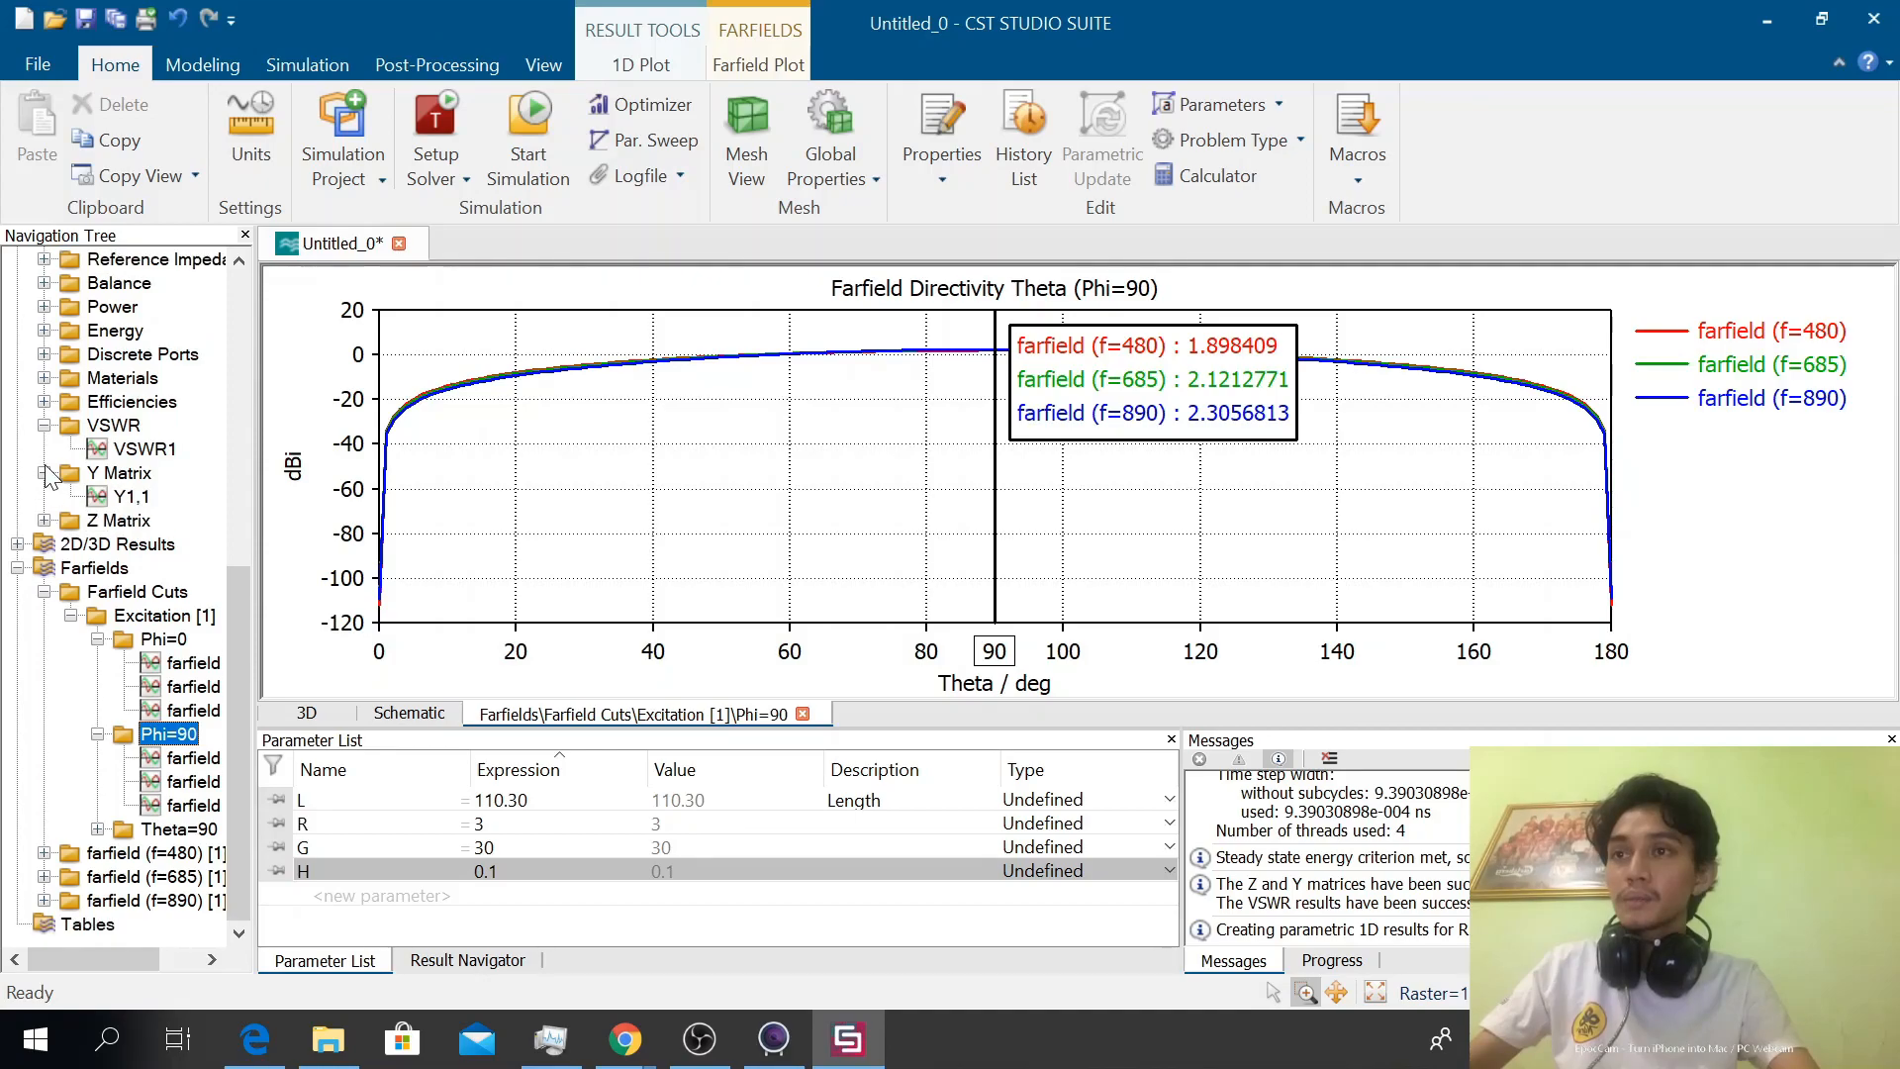
left_click(43, 472)
left_click(44, 451)
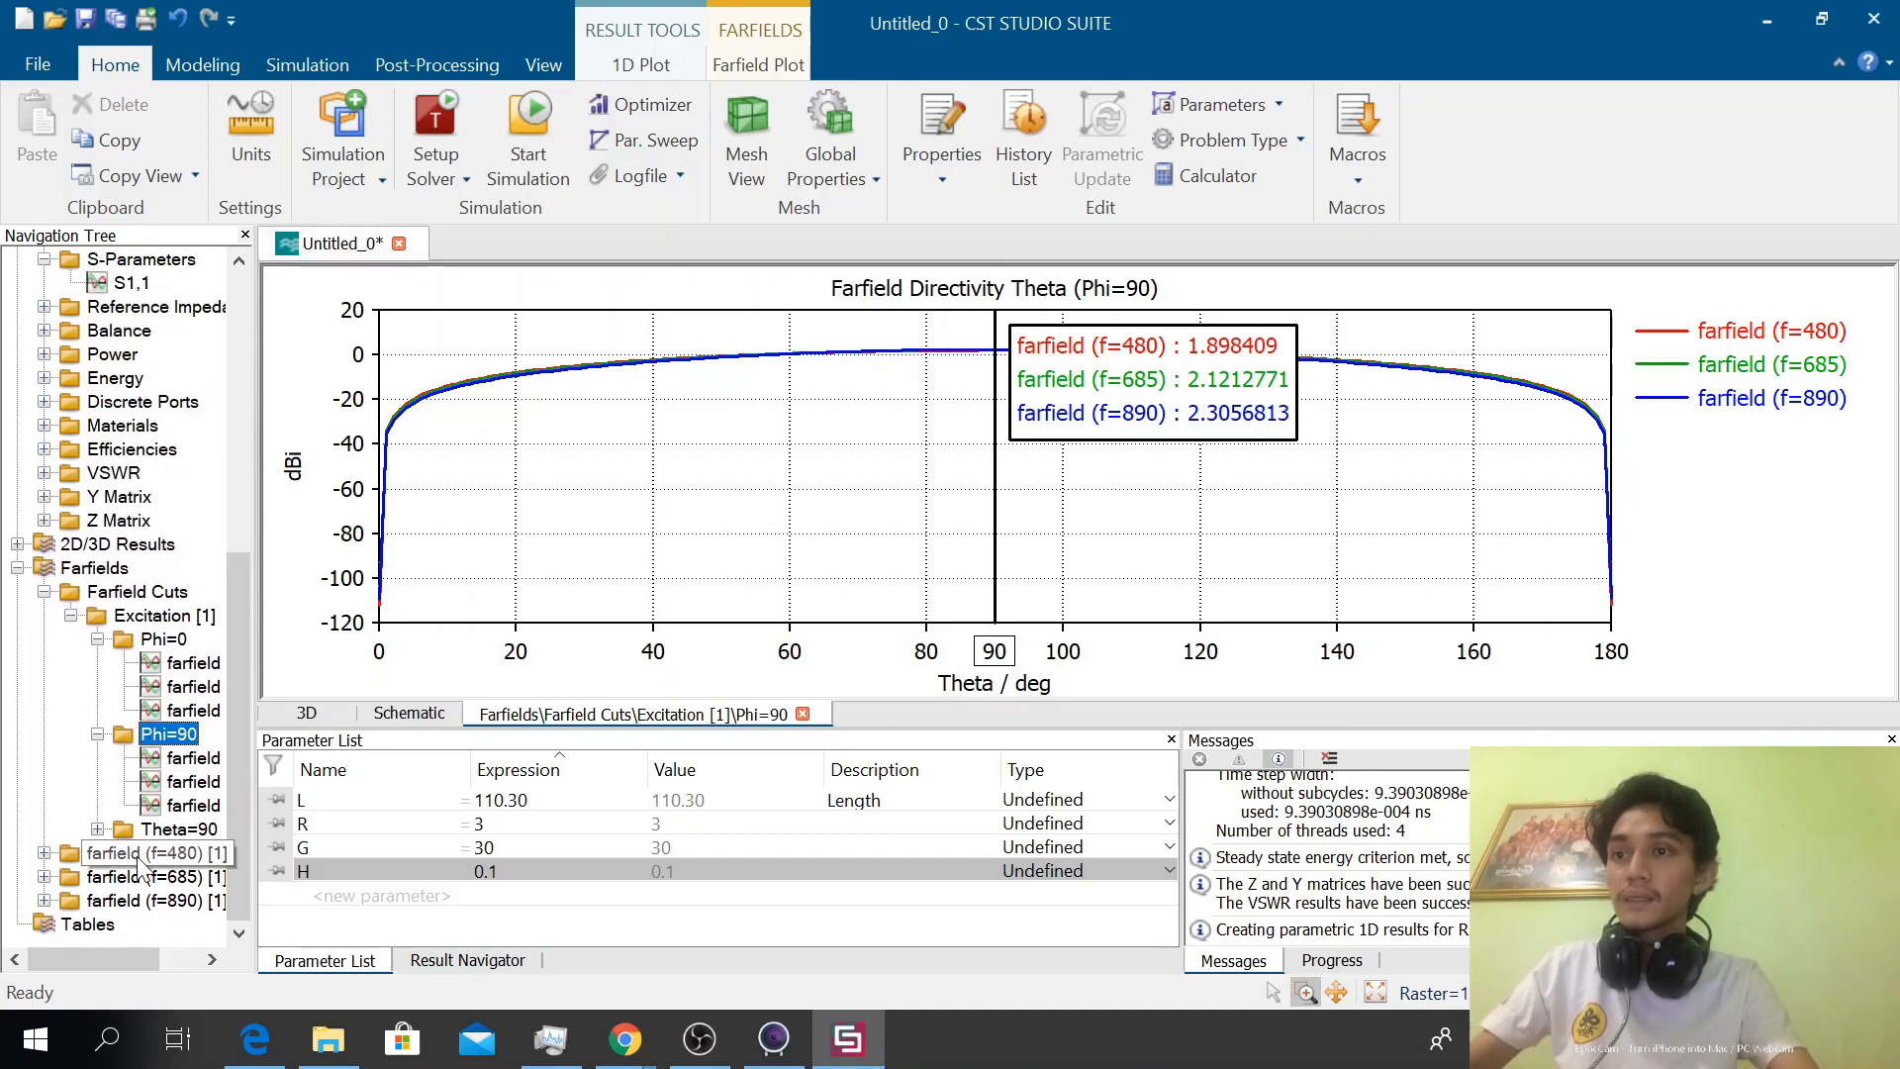
View the Phi=90 farfield cuts at 480, 685 and 890 MHz individually, and collapse the Phi=90 and Phi=0 folders
left_click(182, 759)
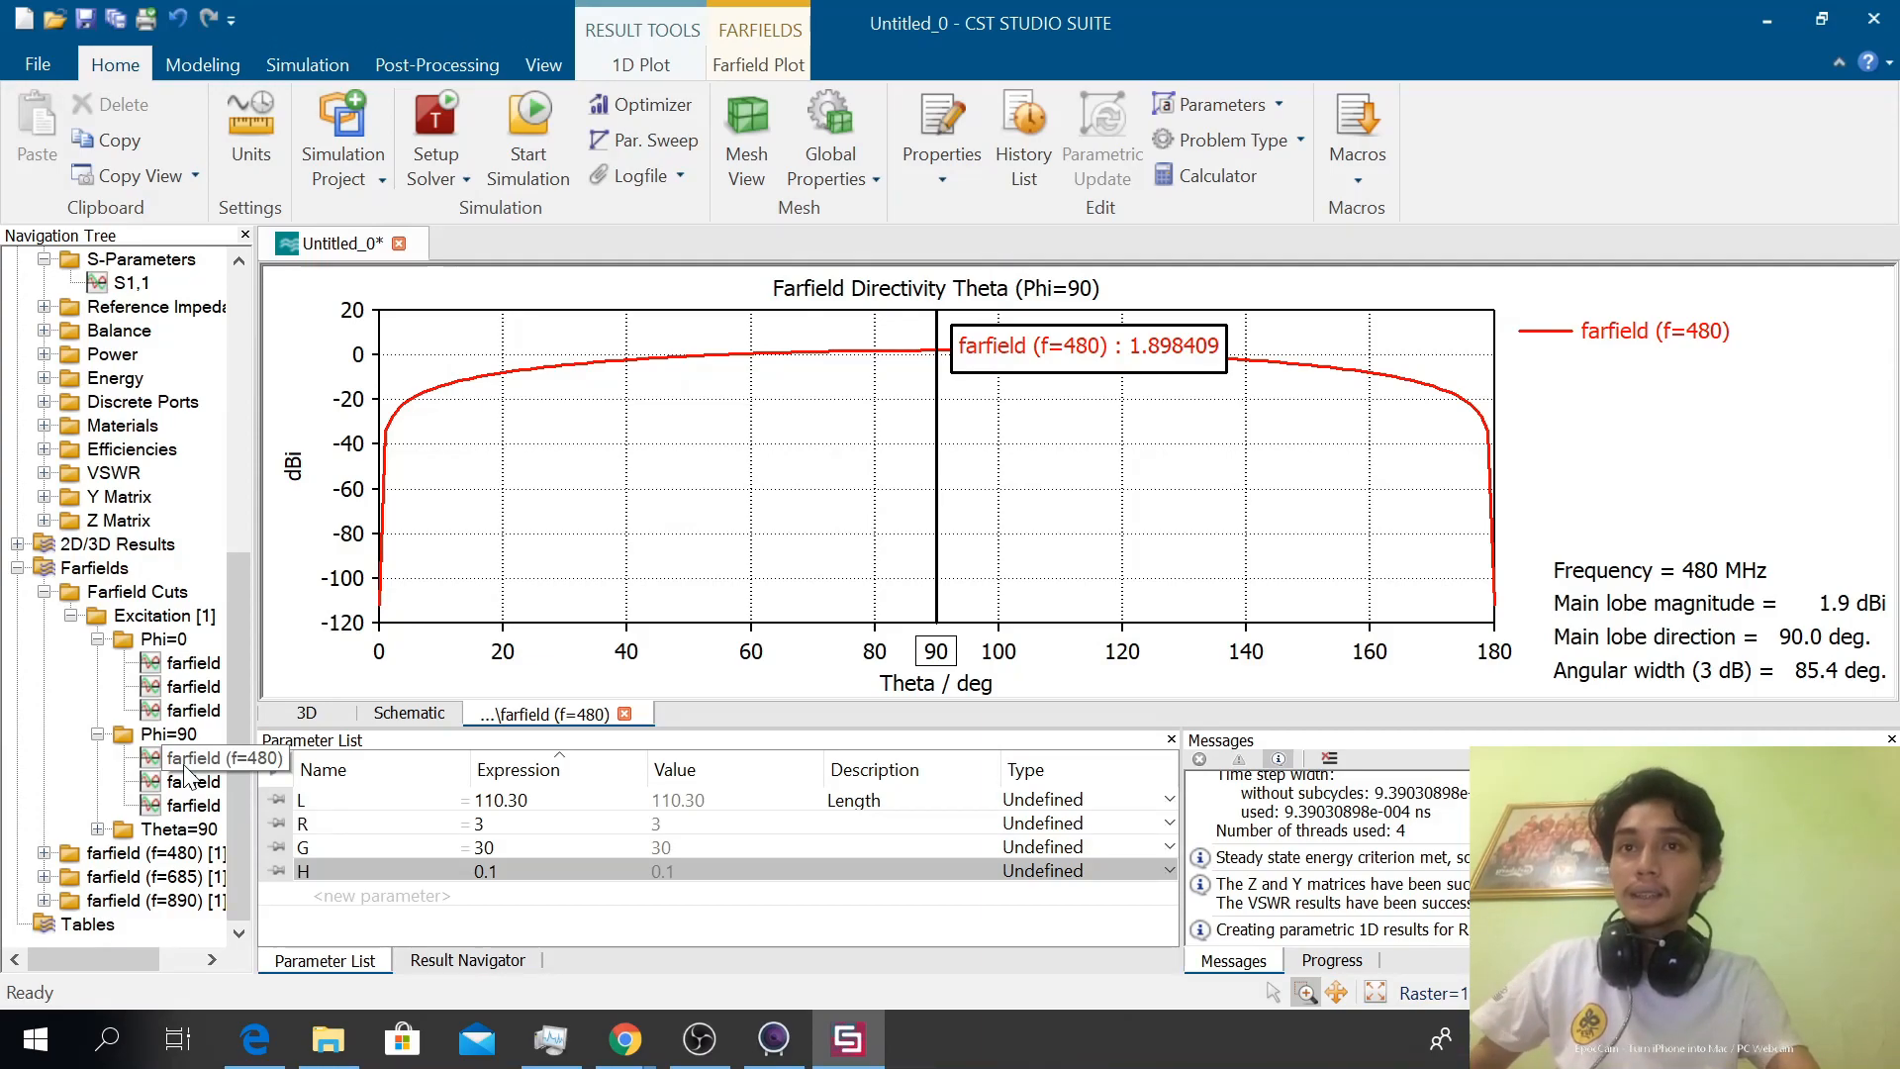
left_click(193, 783)
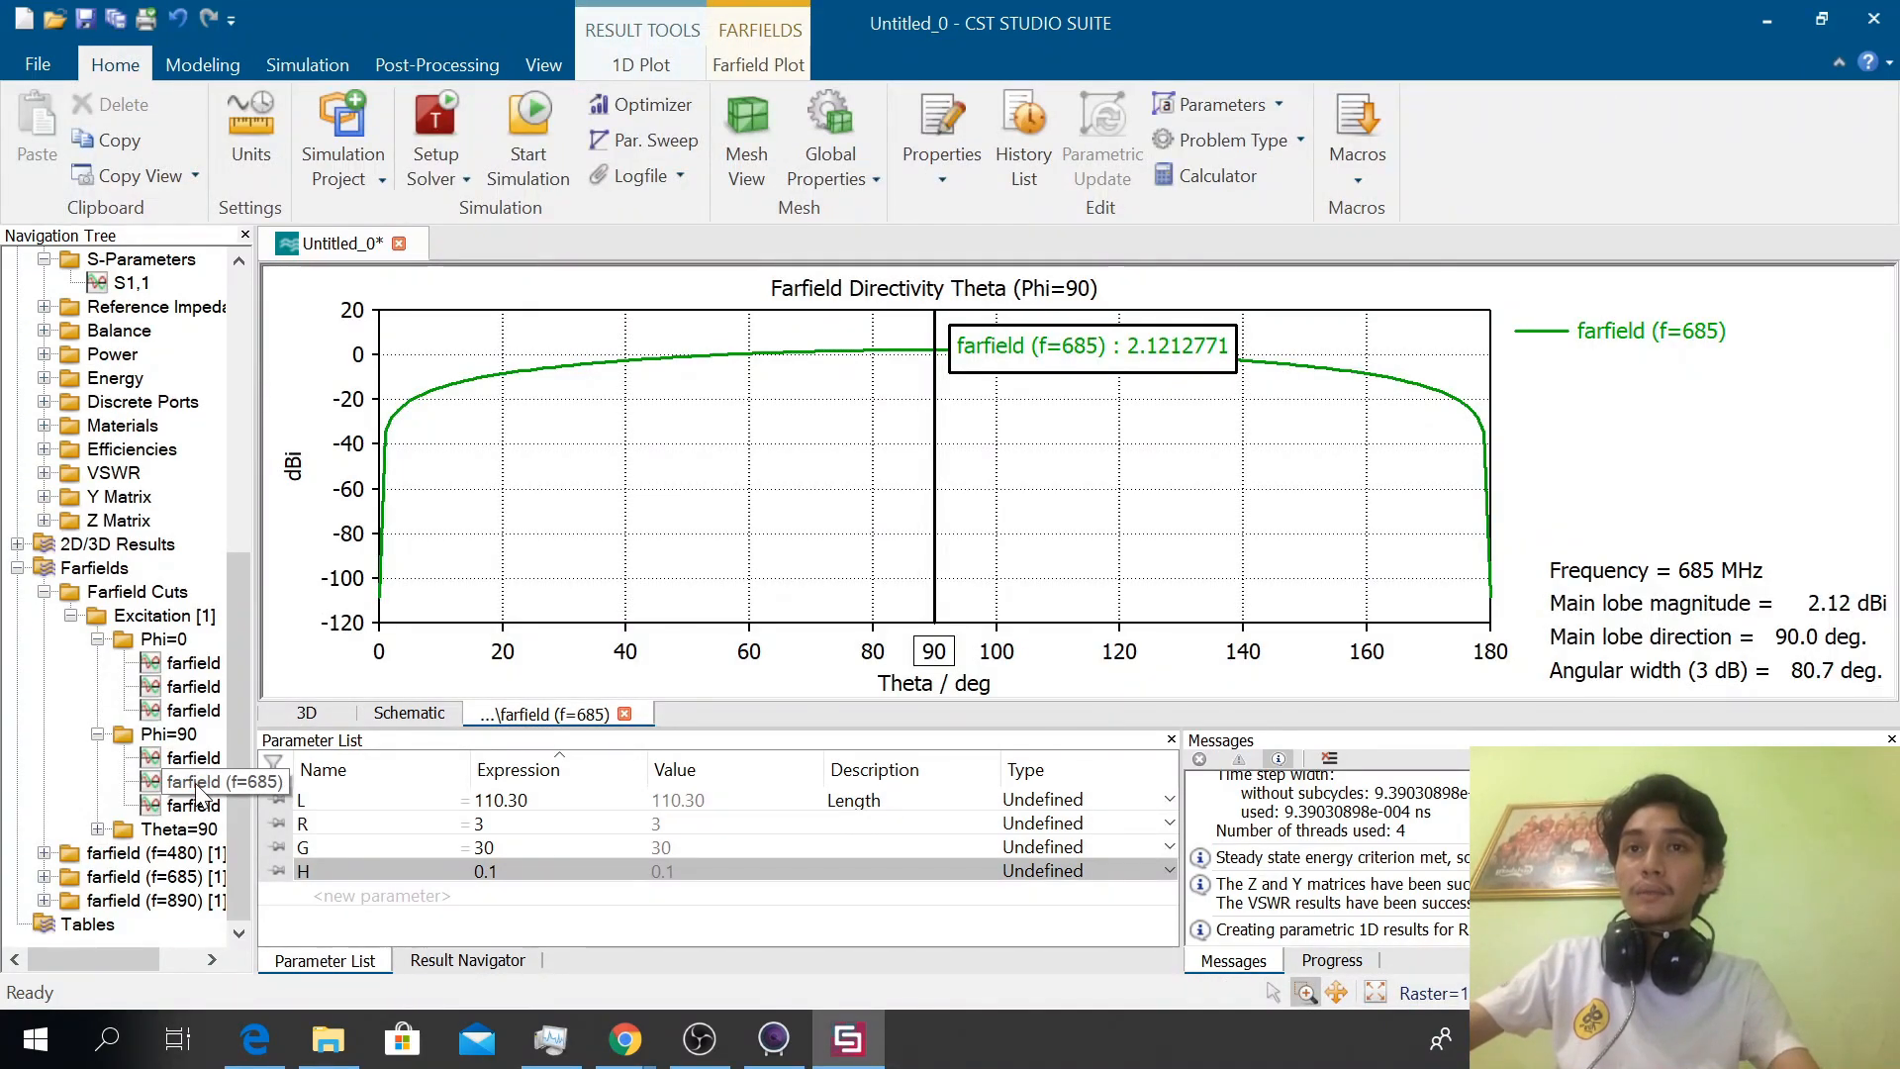
left_click(195, 805)
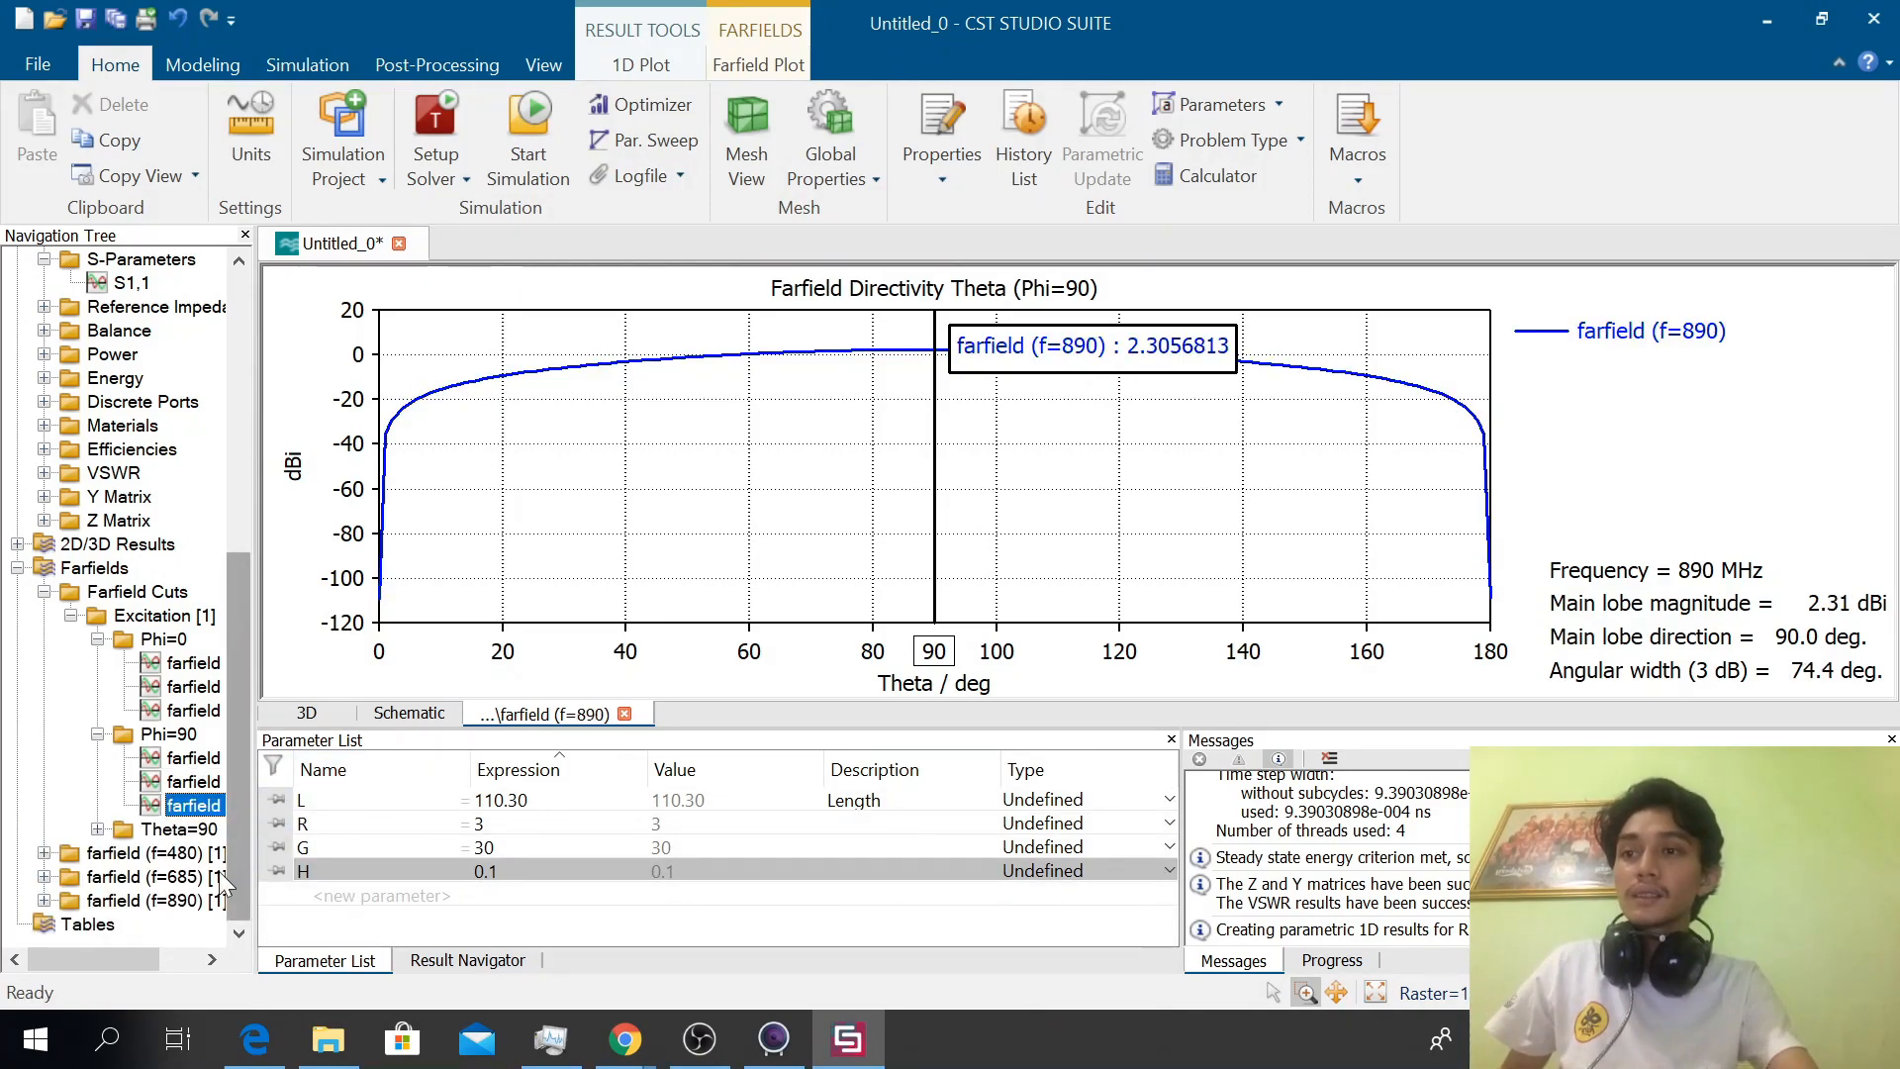
double_click(124, 733)
left_click(97, 710)
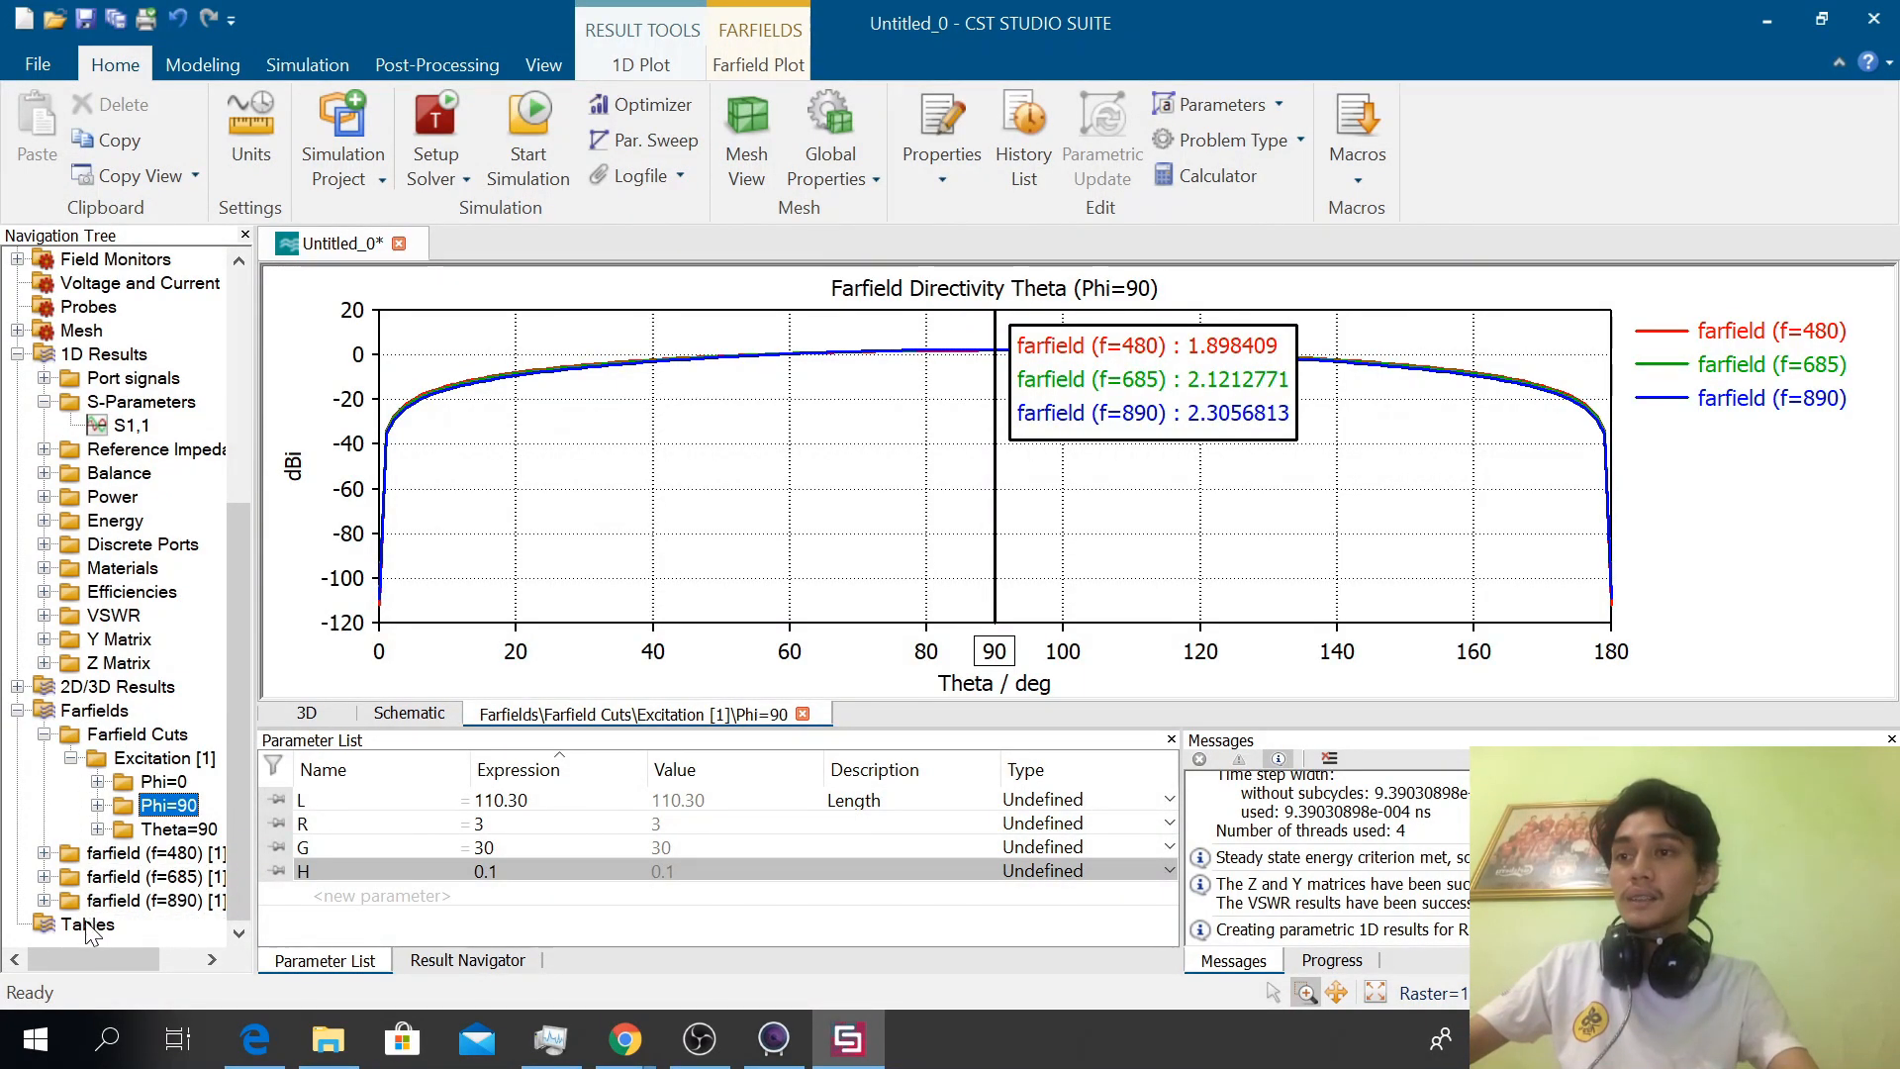
Expand the 890 MHz farfield result and display its Abs and Theta directivity plots
left_click(43, 899)
left_click(128, 757)
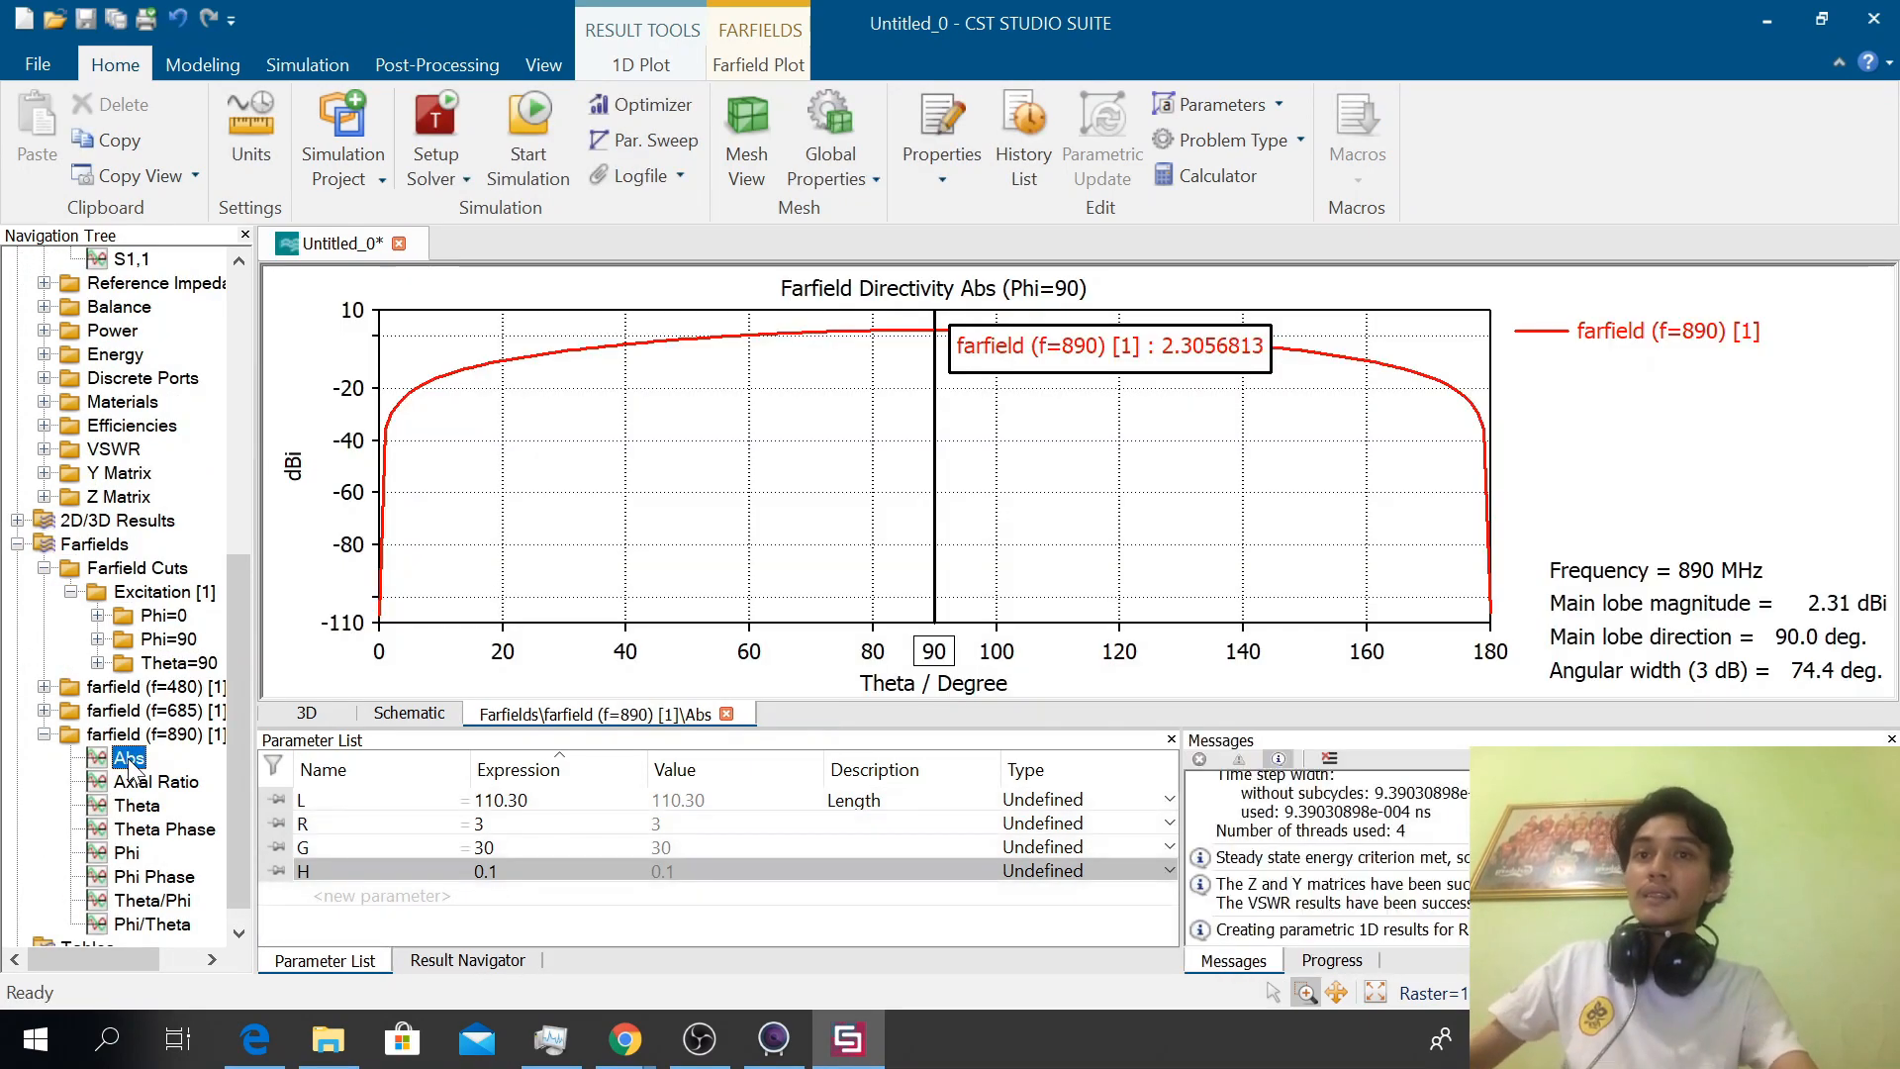
left_click(139, 805)
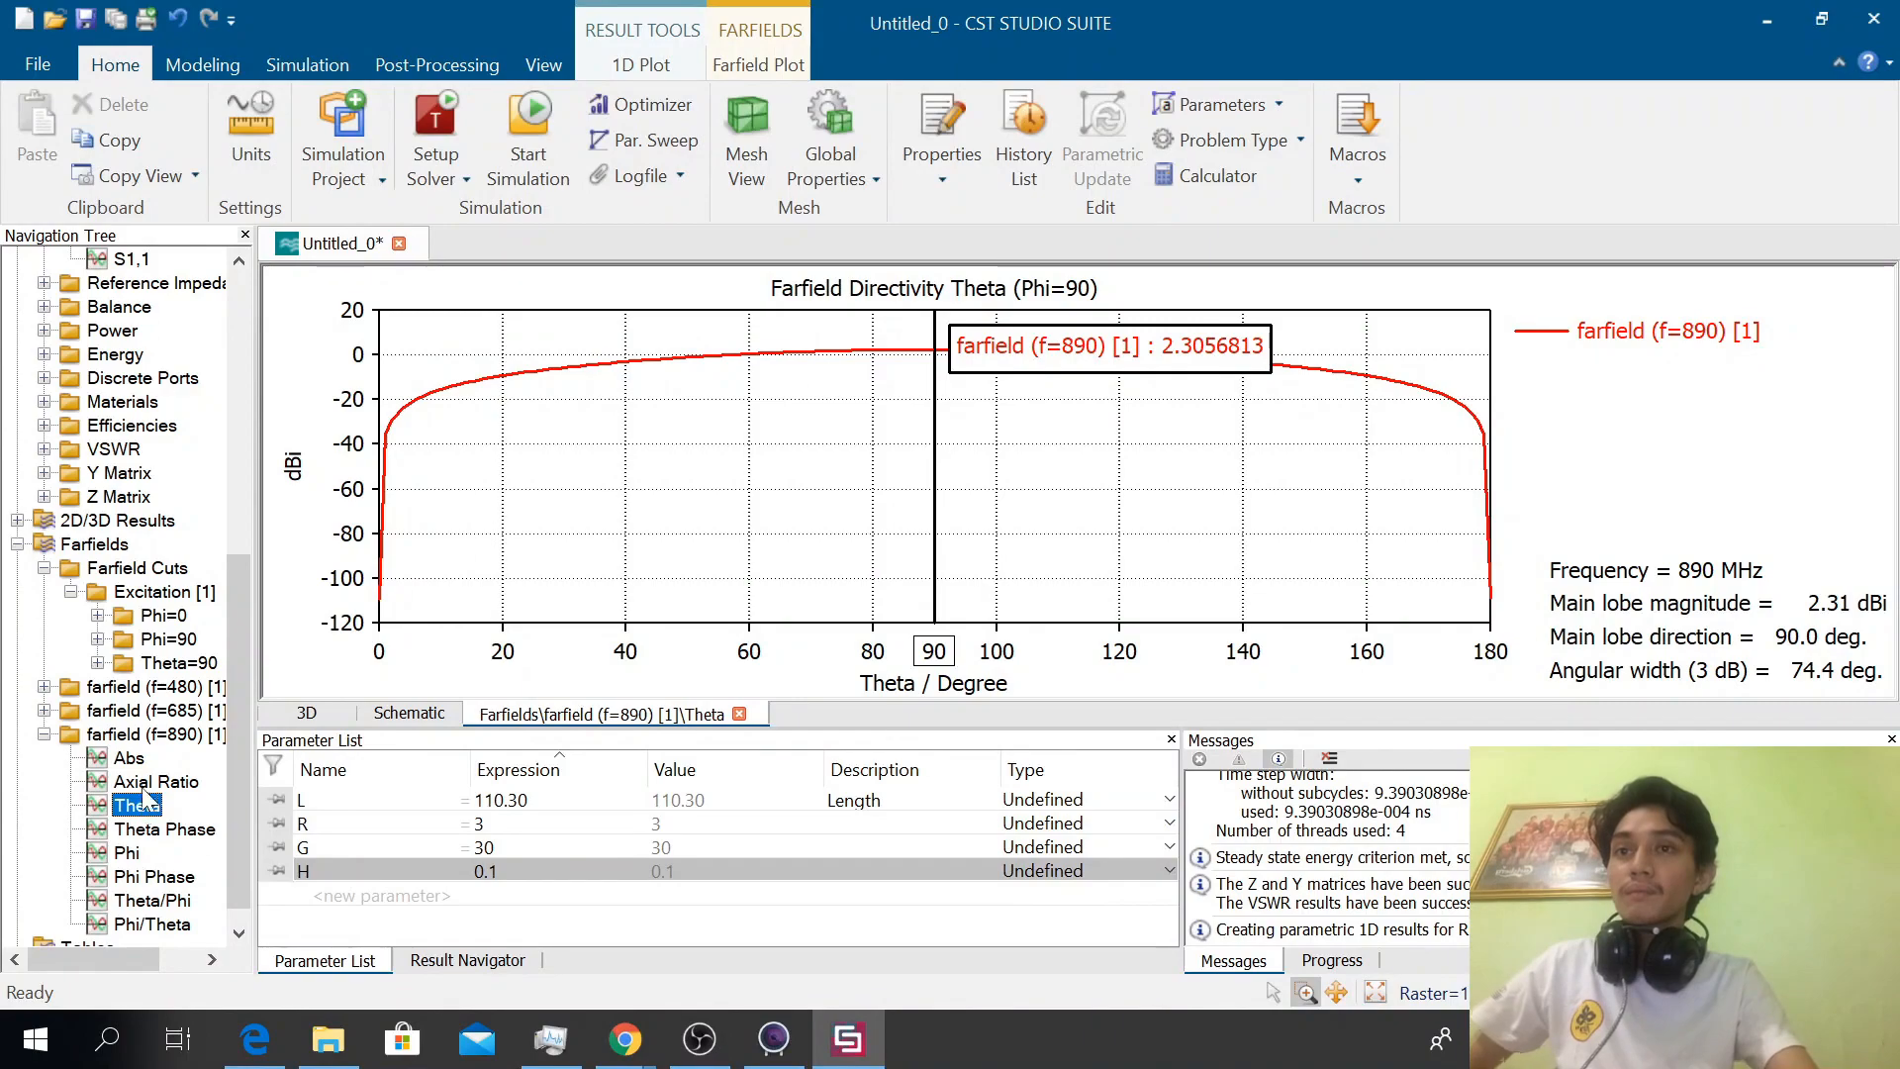
Collapse the E-Field, H-Field and Surface Current folders under 2D/3D Results, leaving the Farfields results expanded
left_click_drag(240, 621, 240, 596)
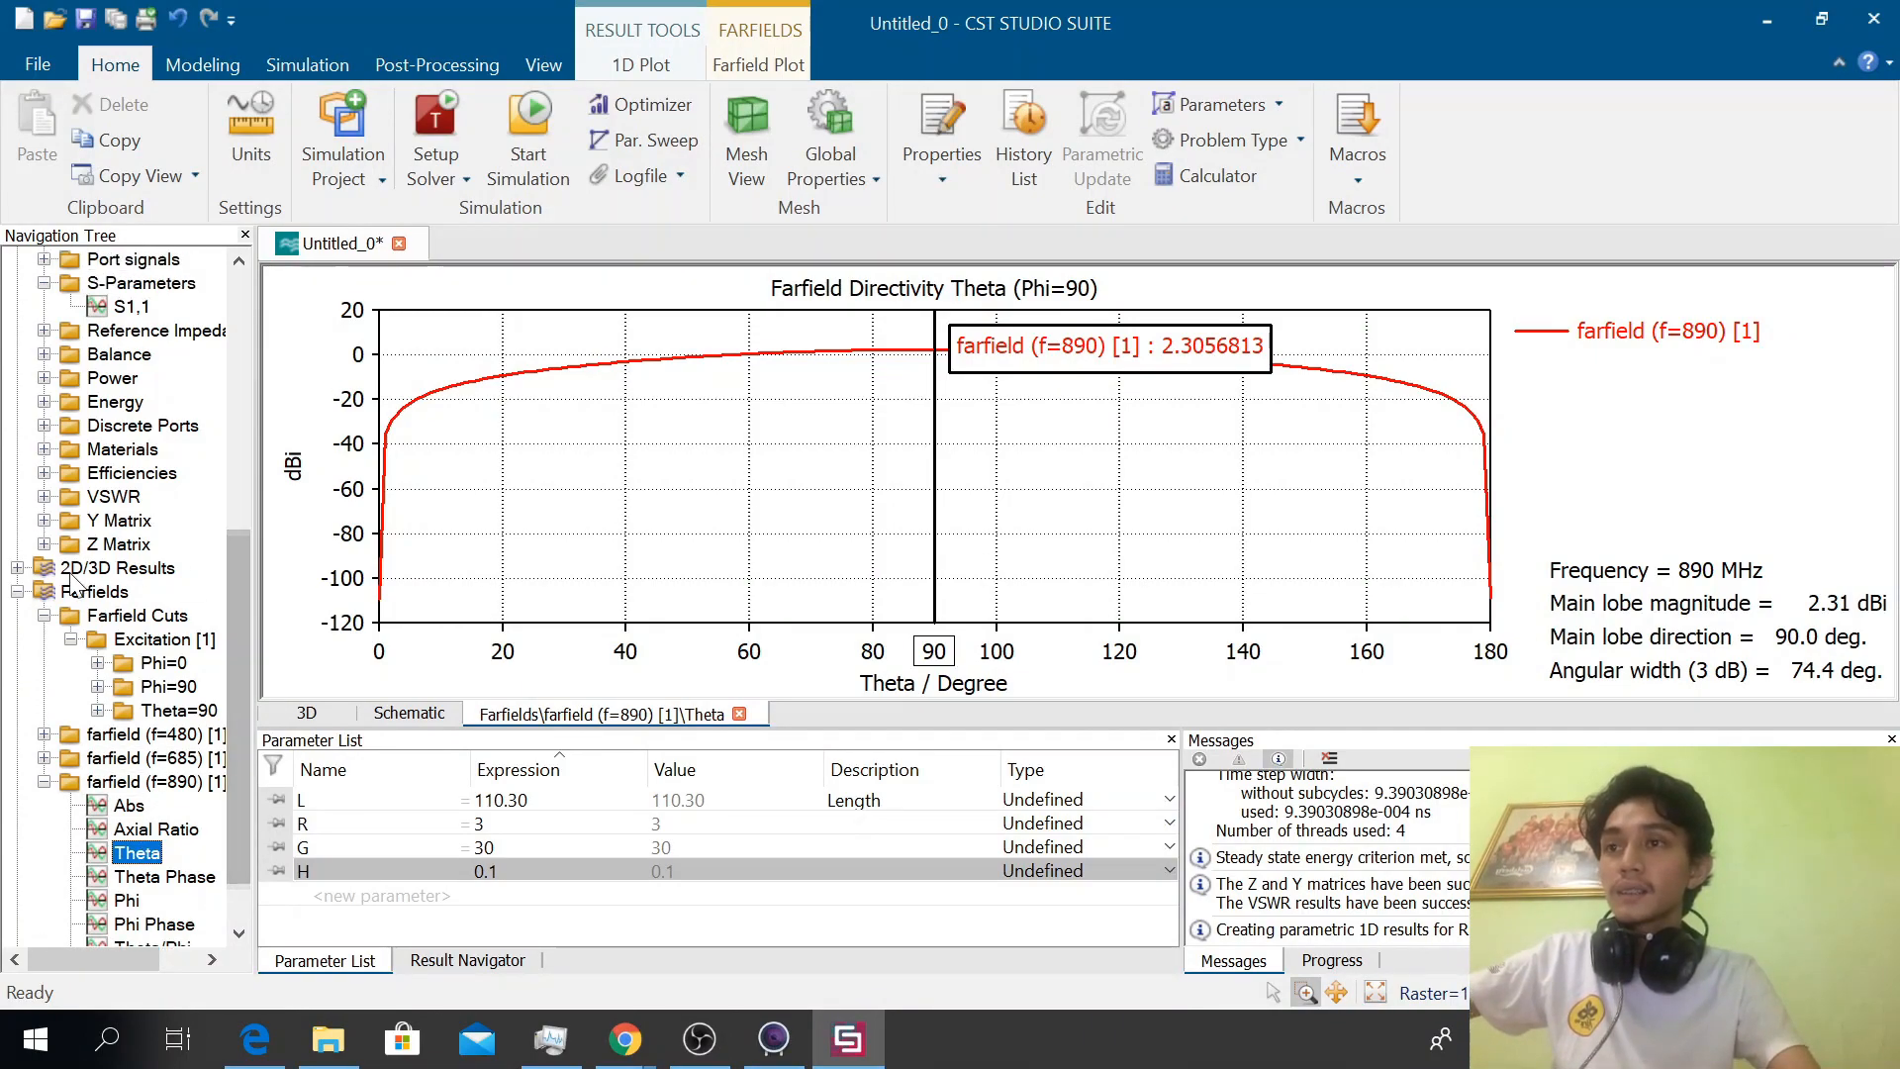
left_click(19, 591)
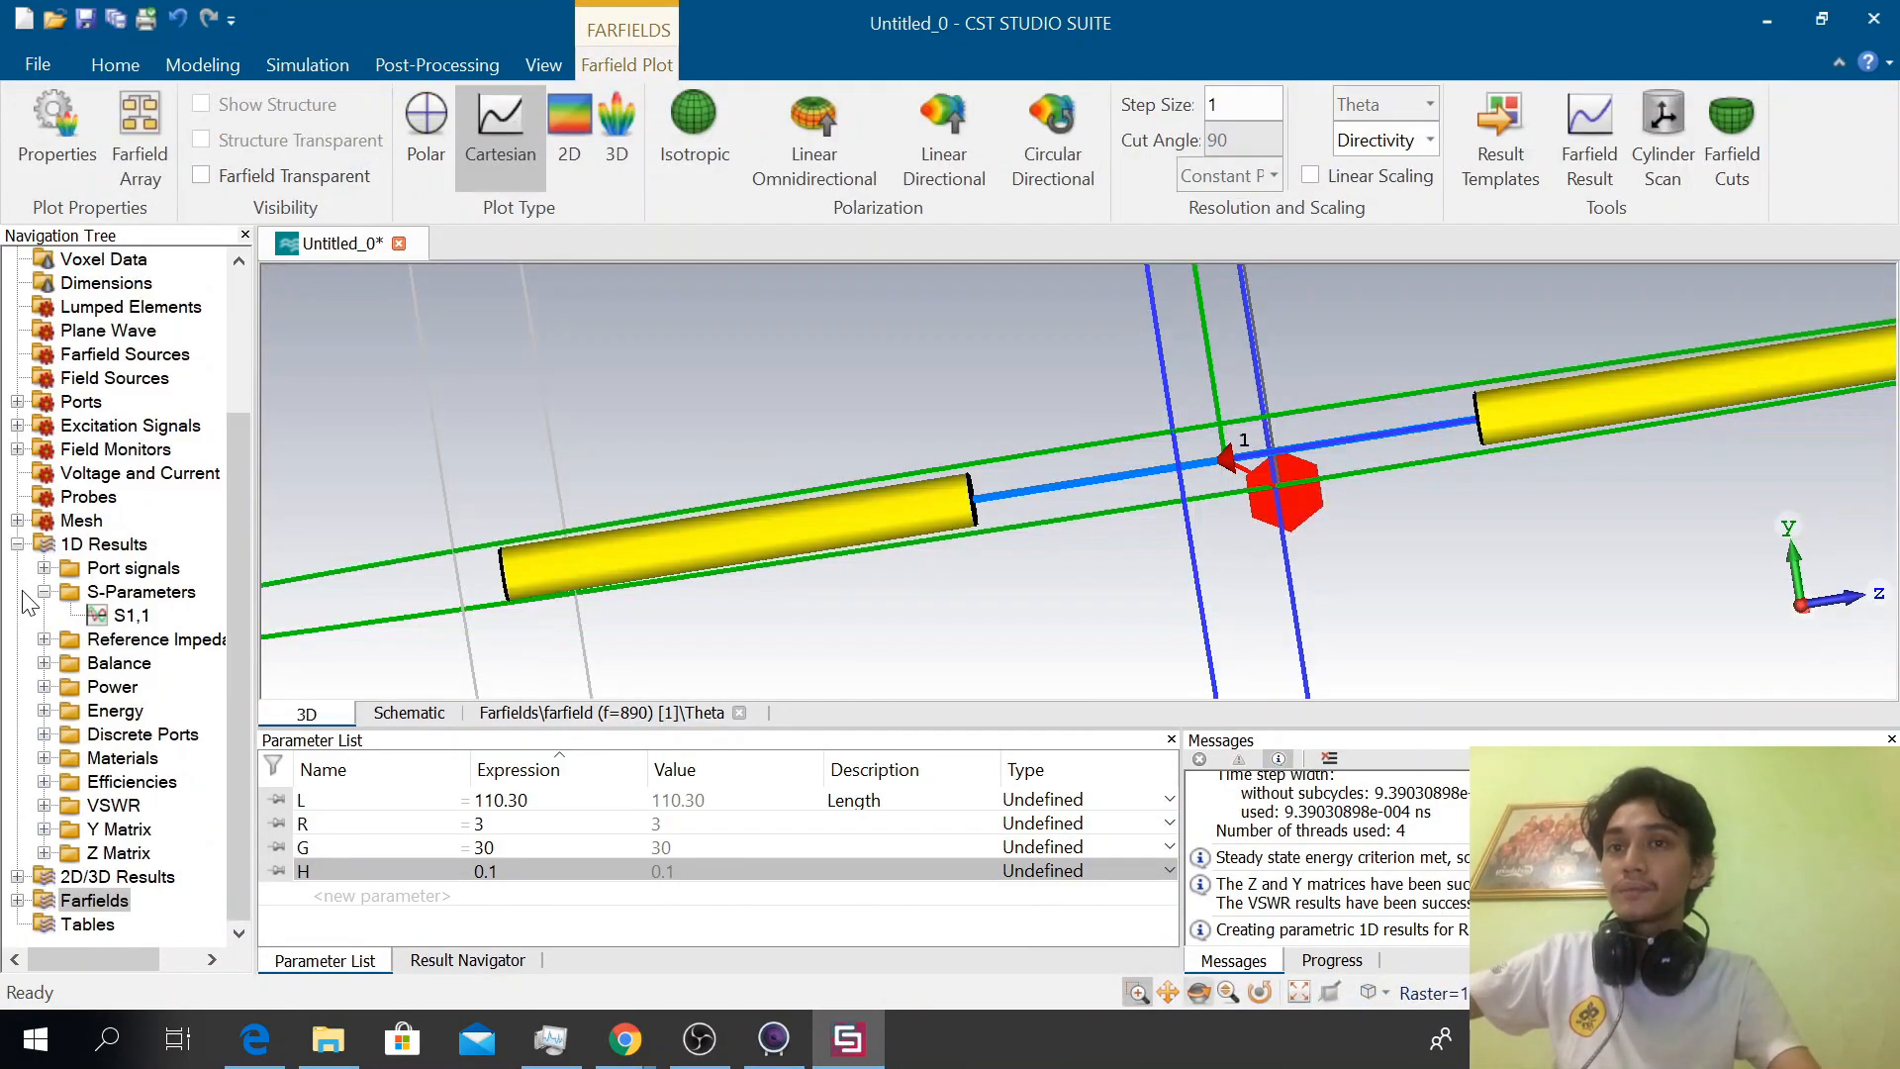
left_click(18, 877)
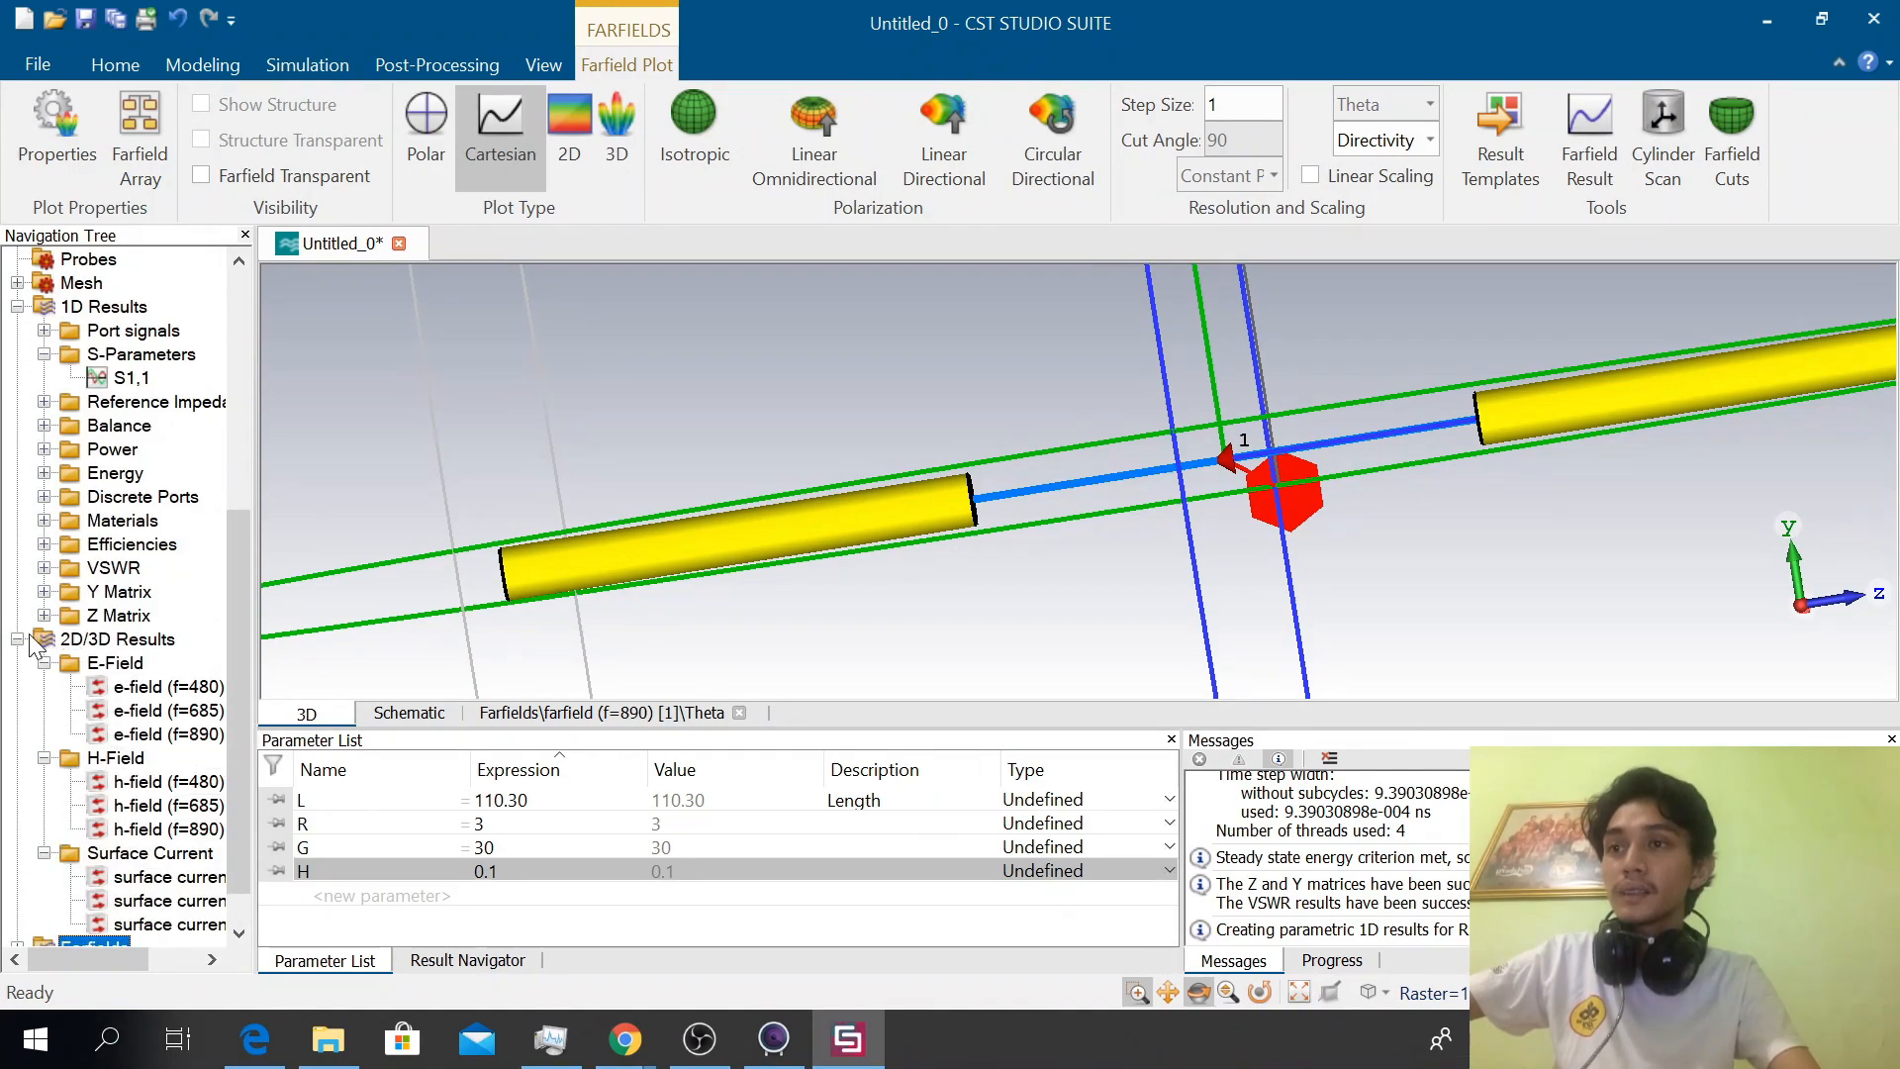
left_click(44, 663)
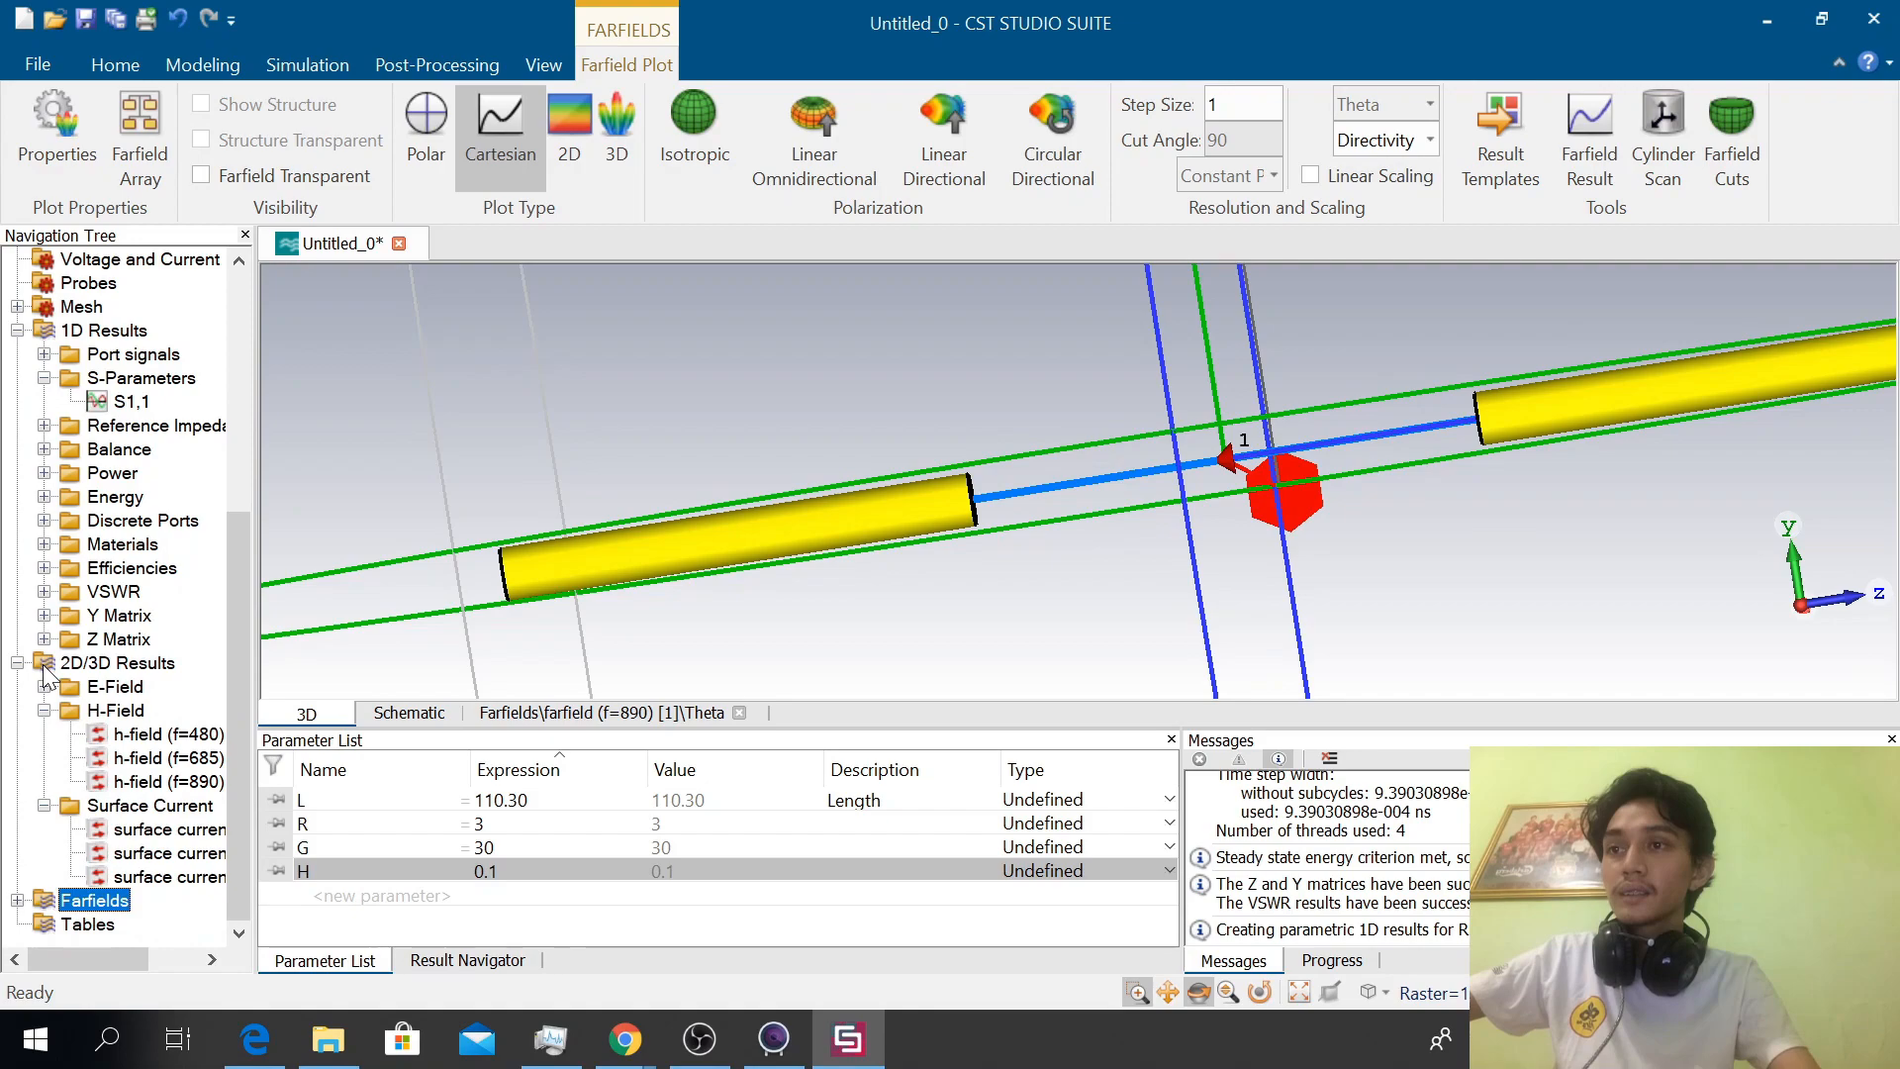
left_click(46, 712)
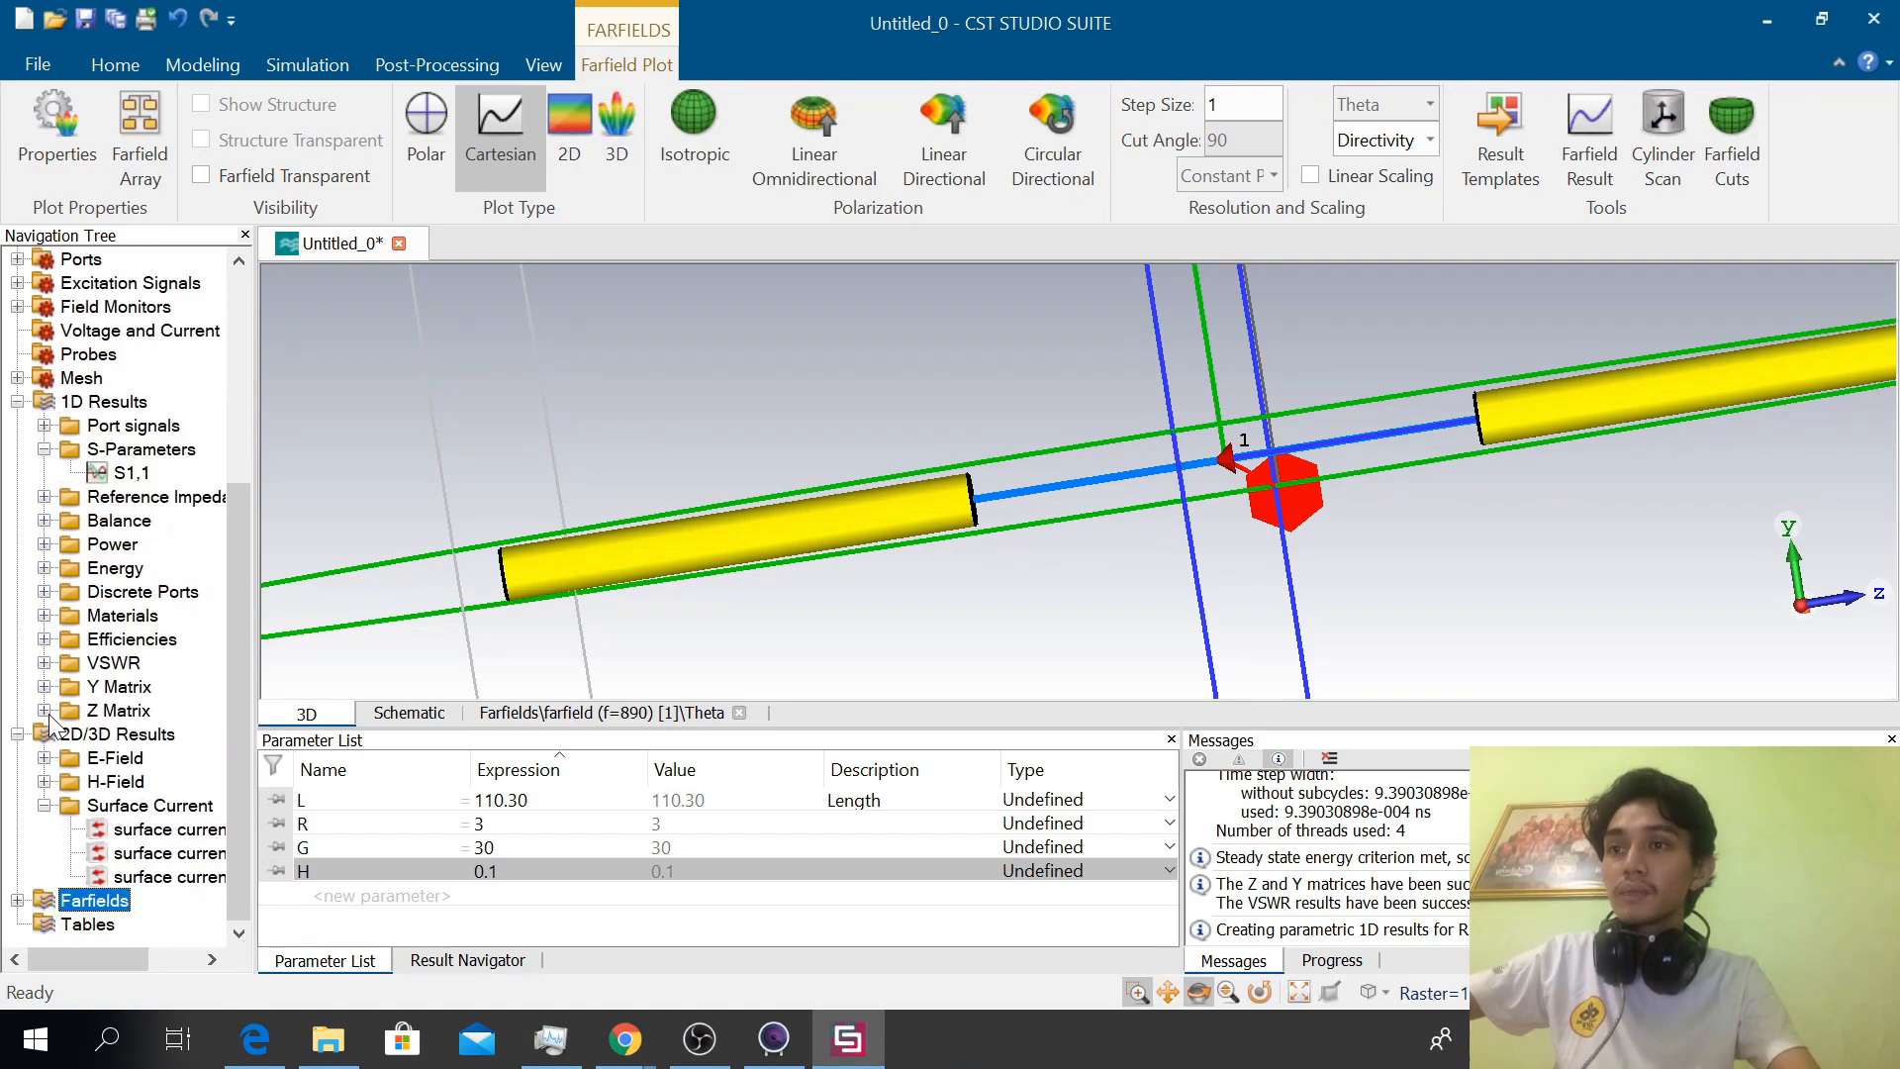
left_click(45, 806)
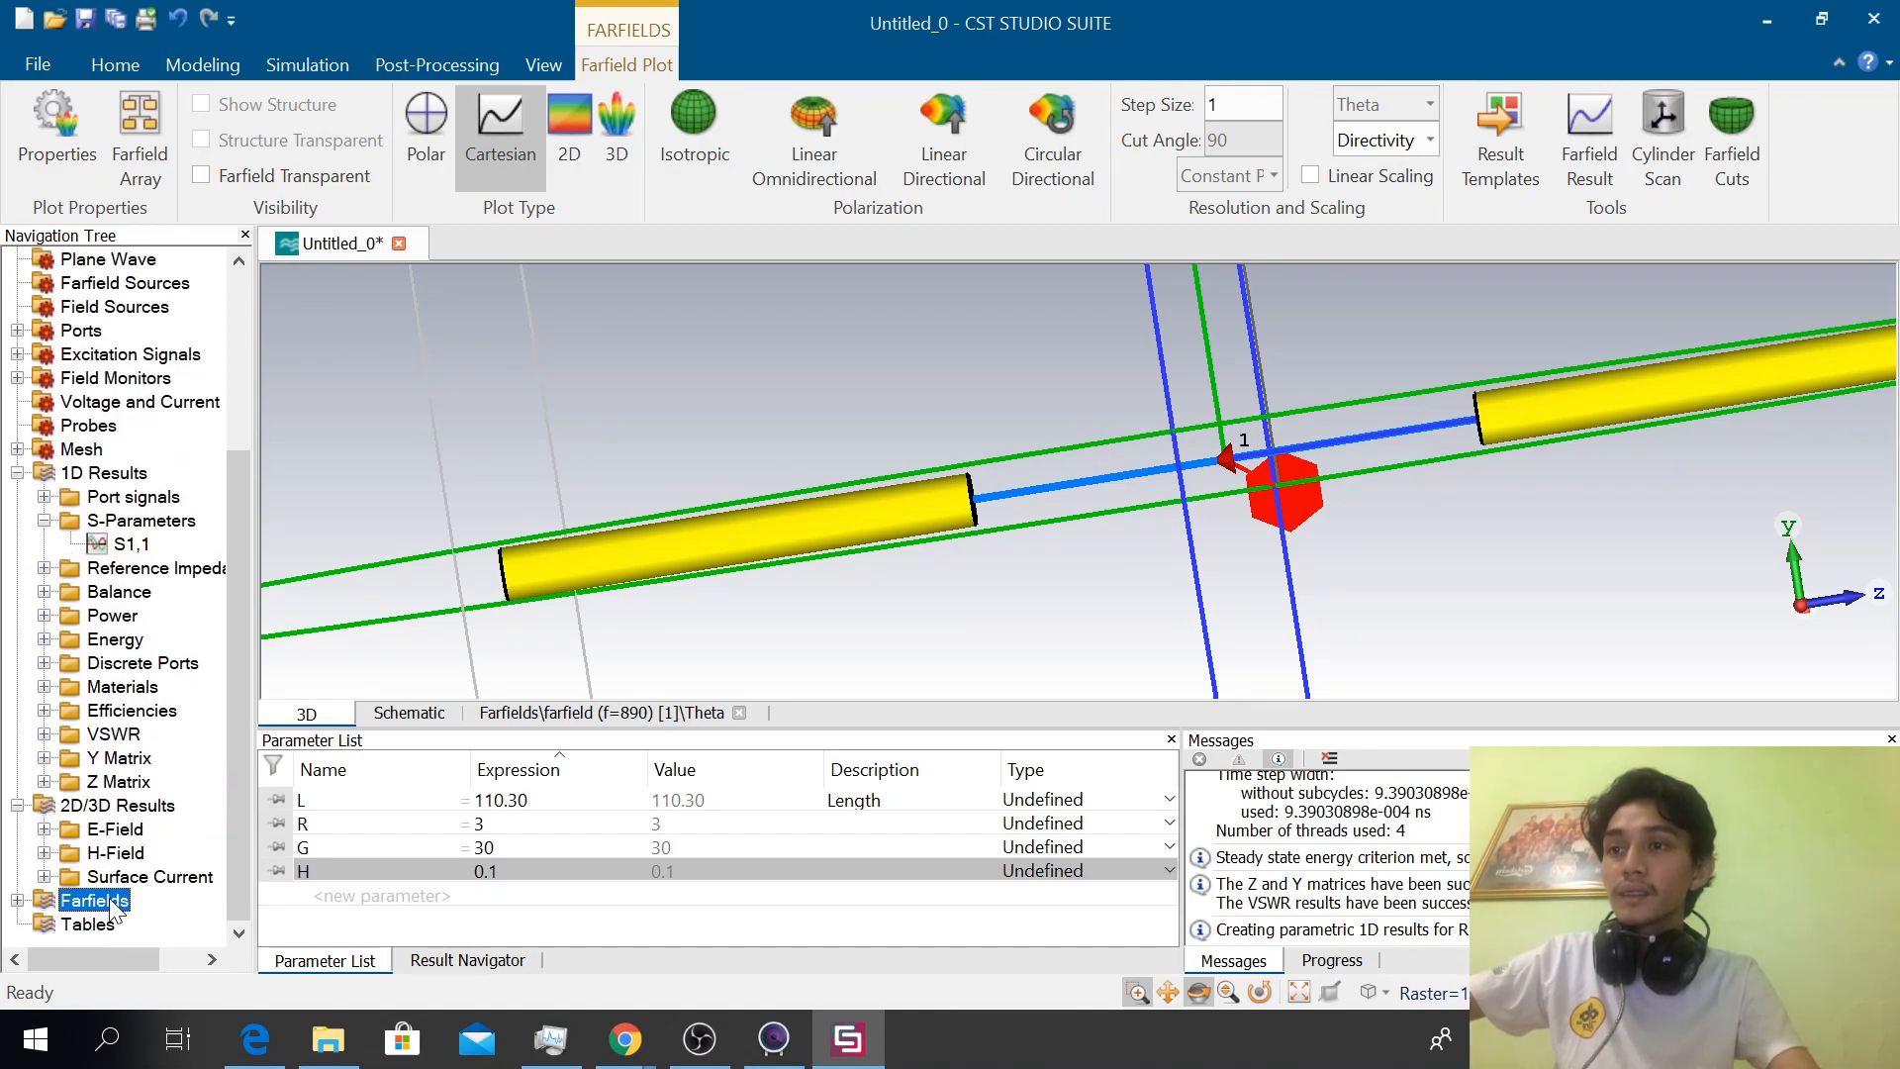
left_click(18, 900)
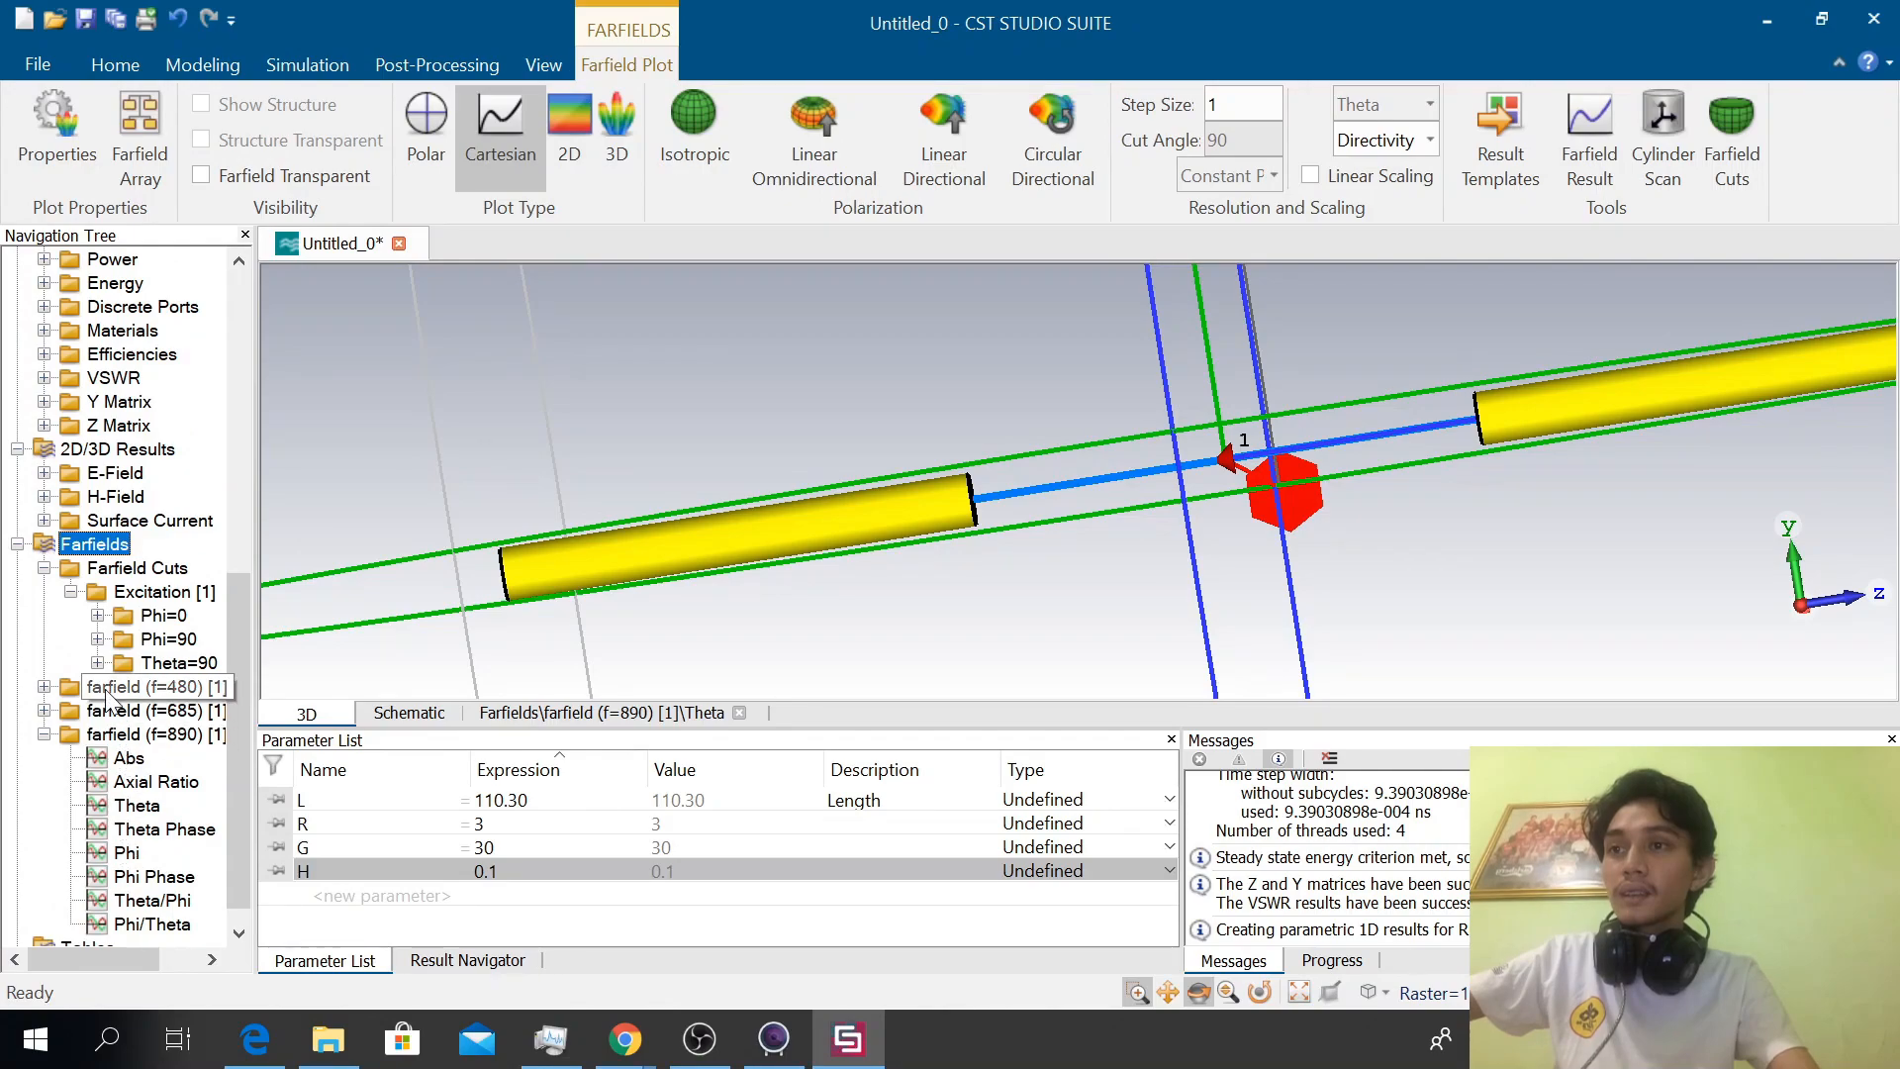
Expand the Surface Current results and display the surface current plots at 480 MHz and 685 MHz
left_click(147, 521)
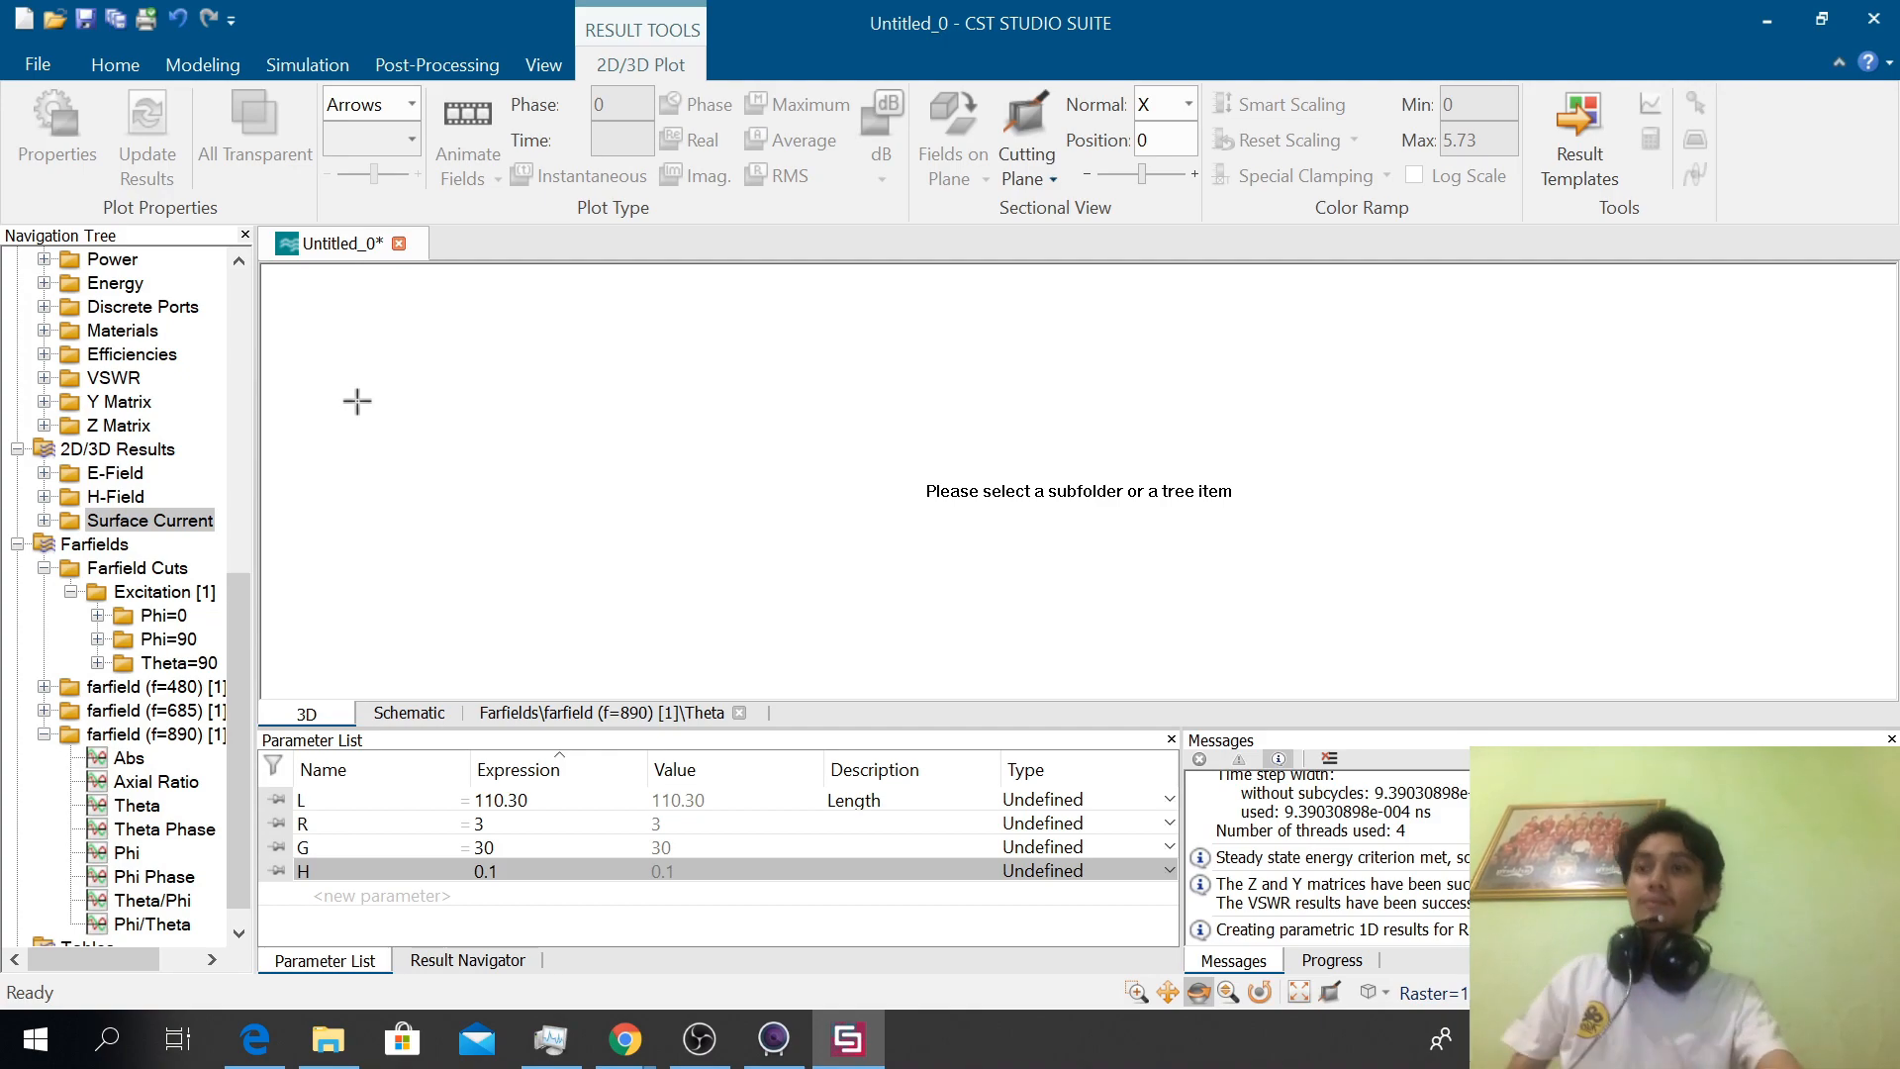
double_click(144, 519)
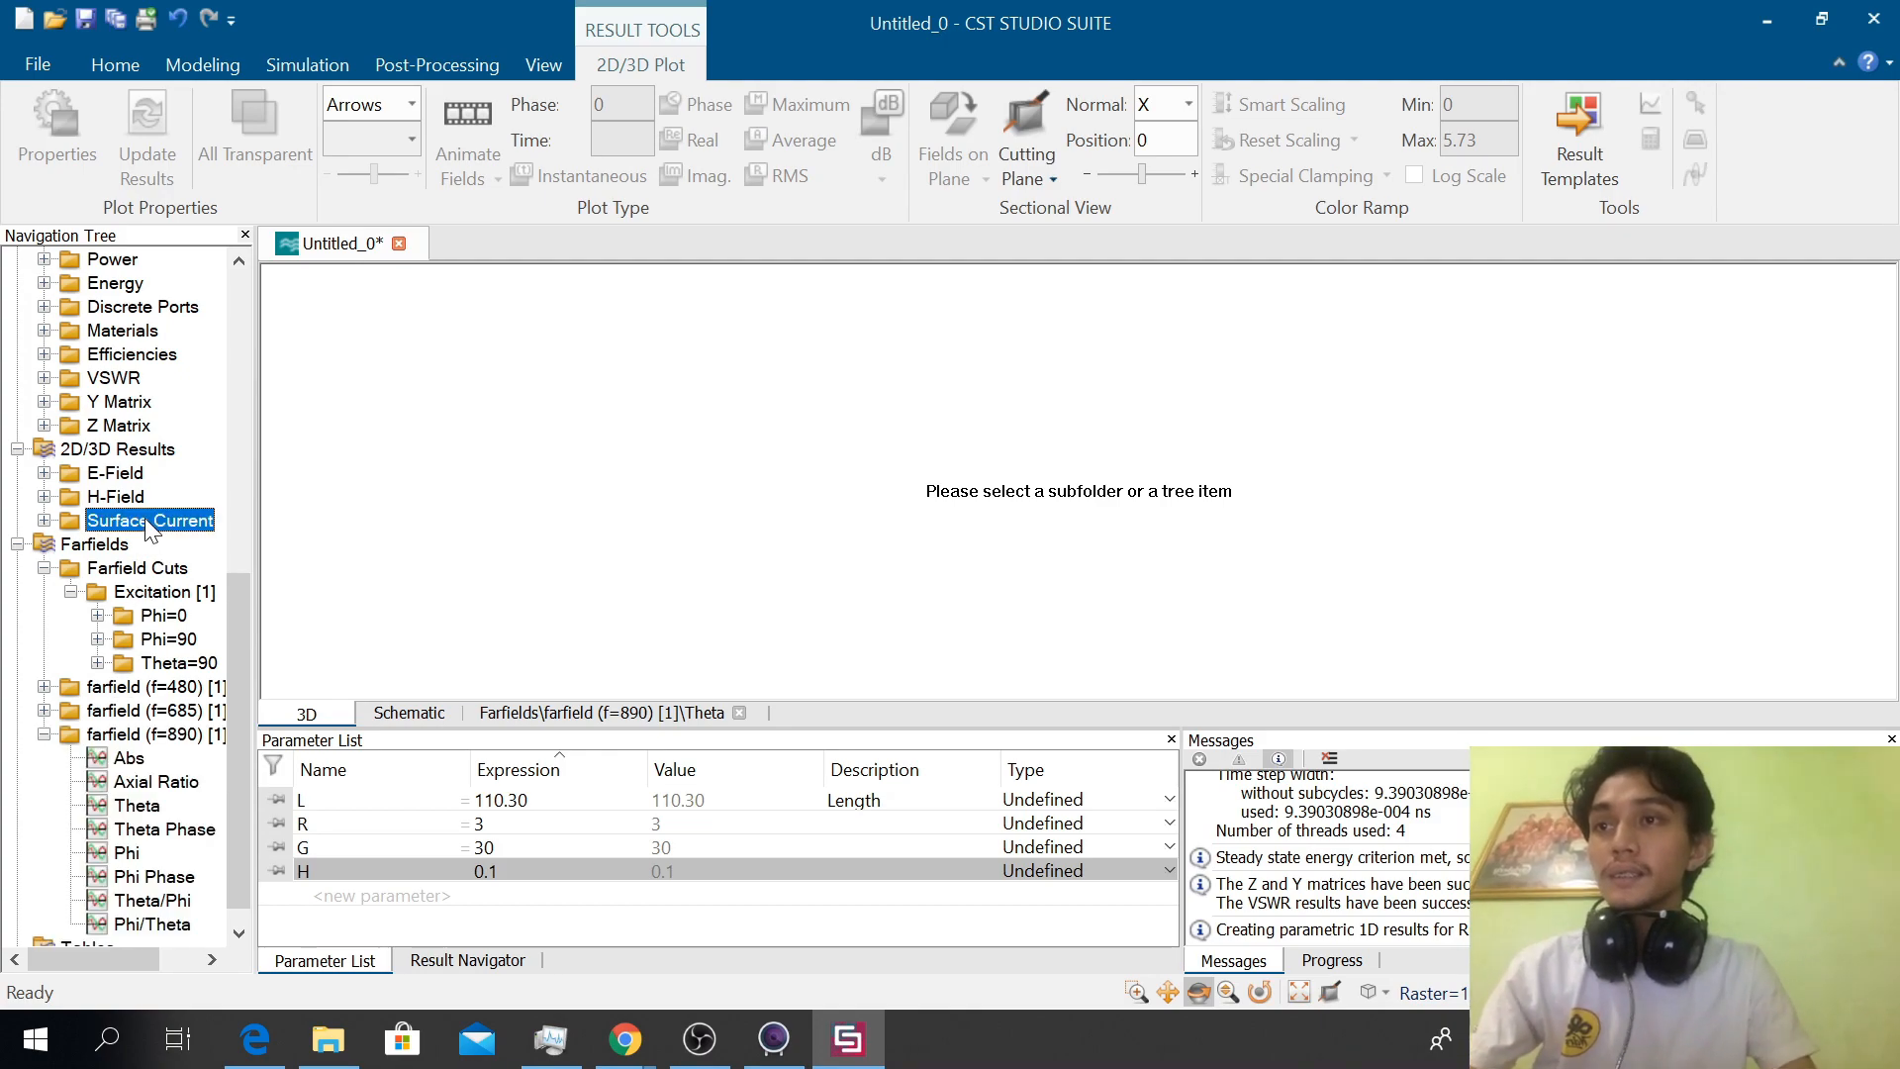
left_click(316, 547)
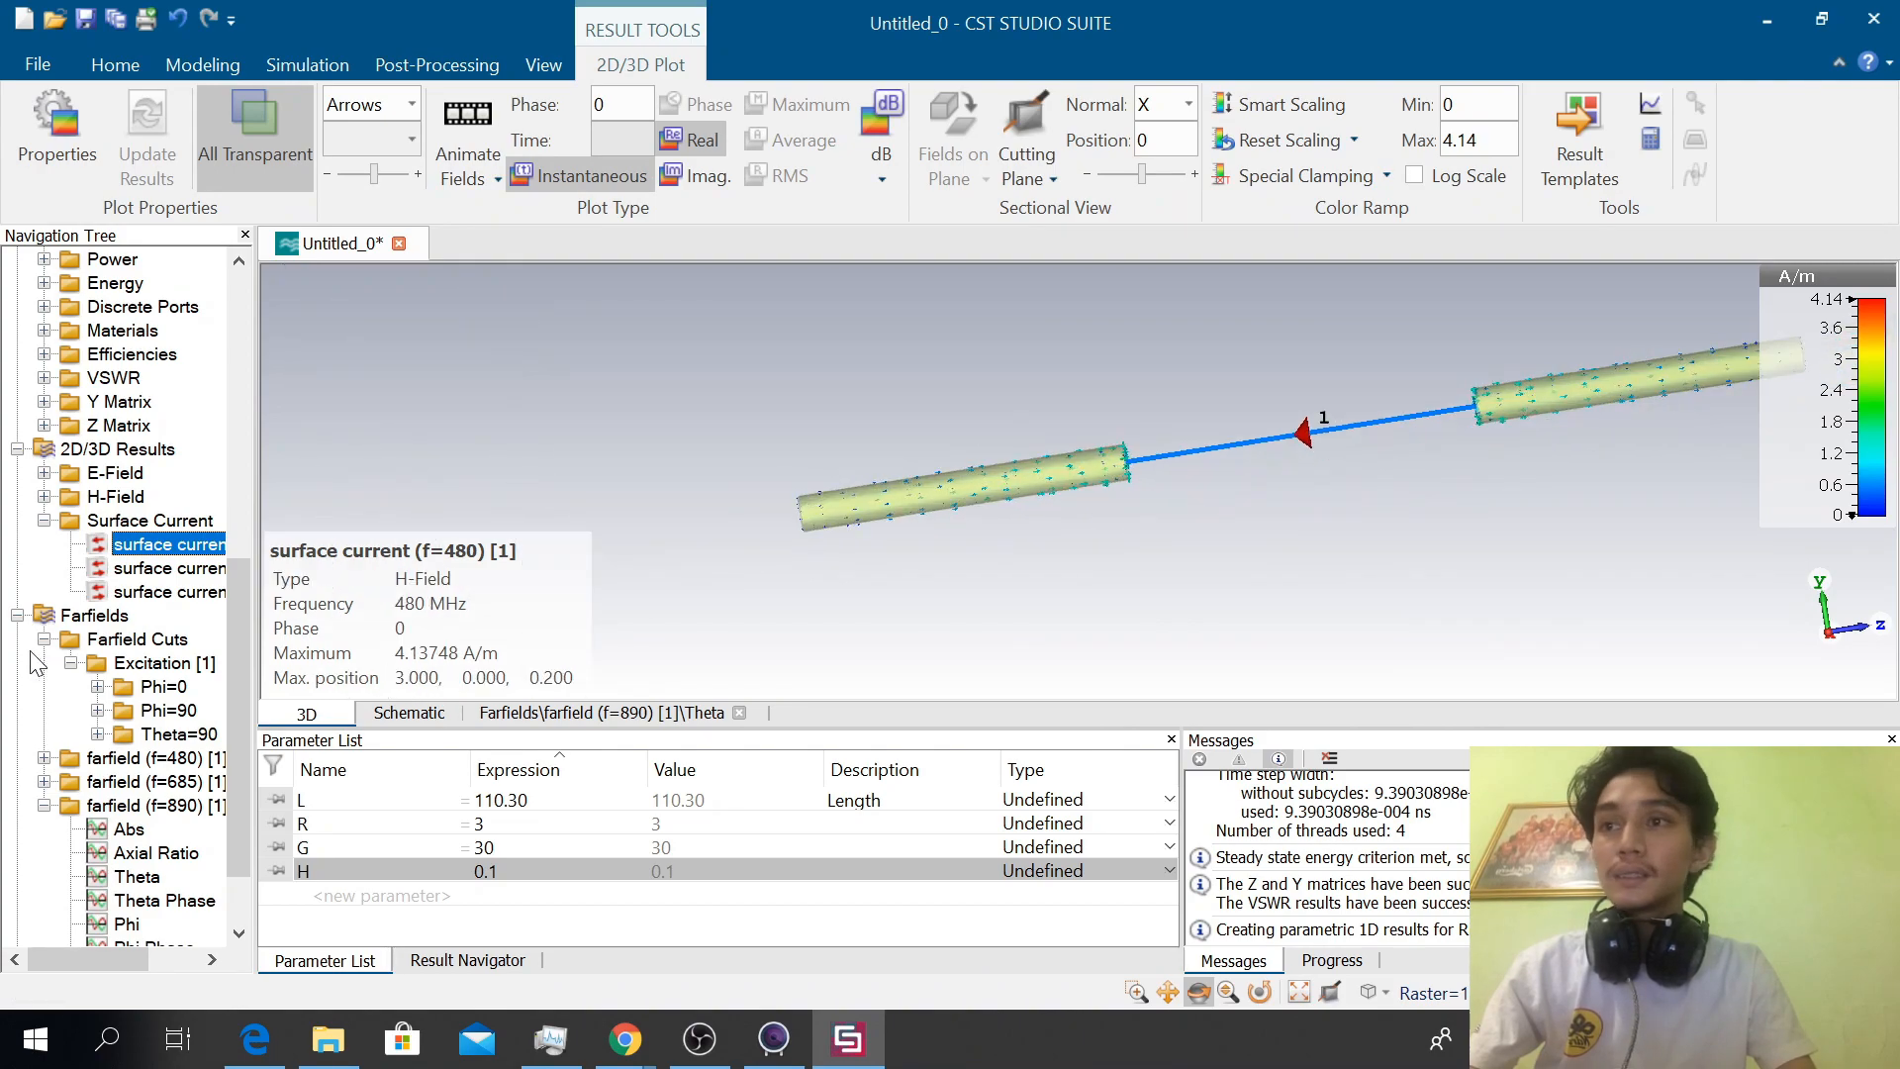
left_click(163, 567)
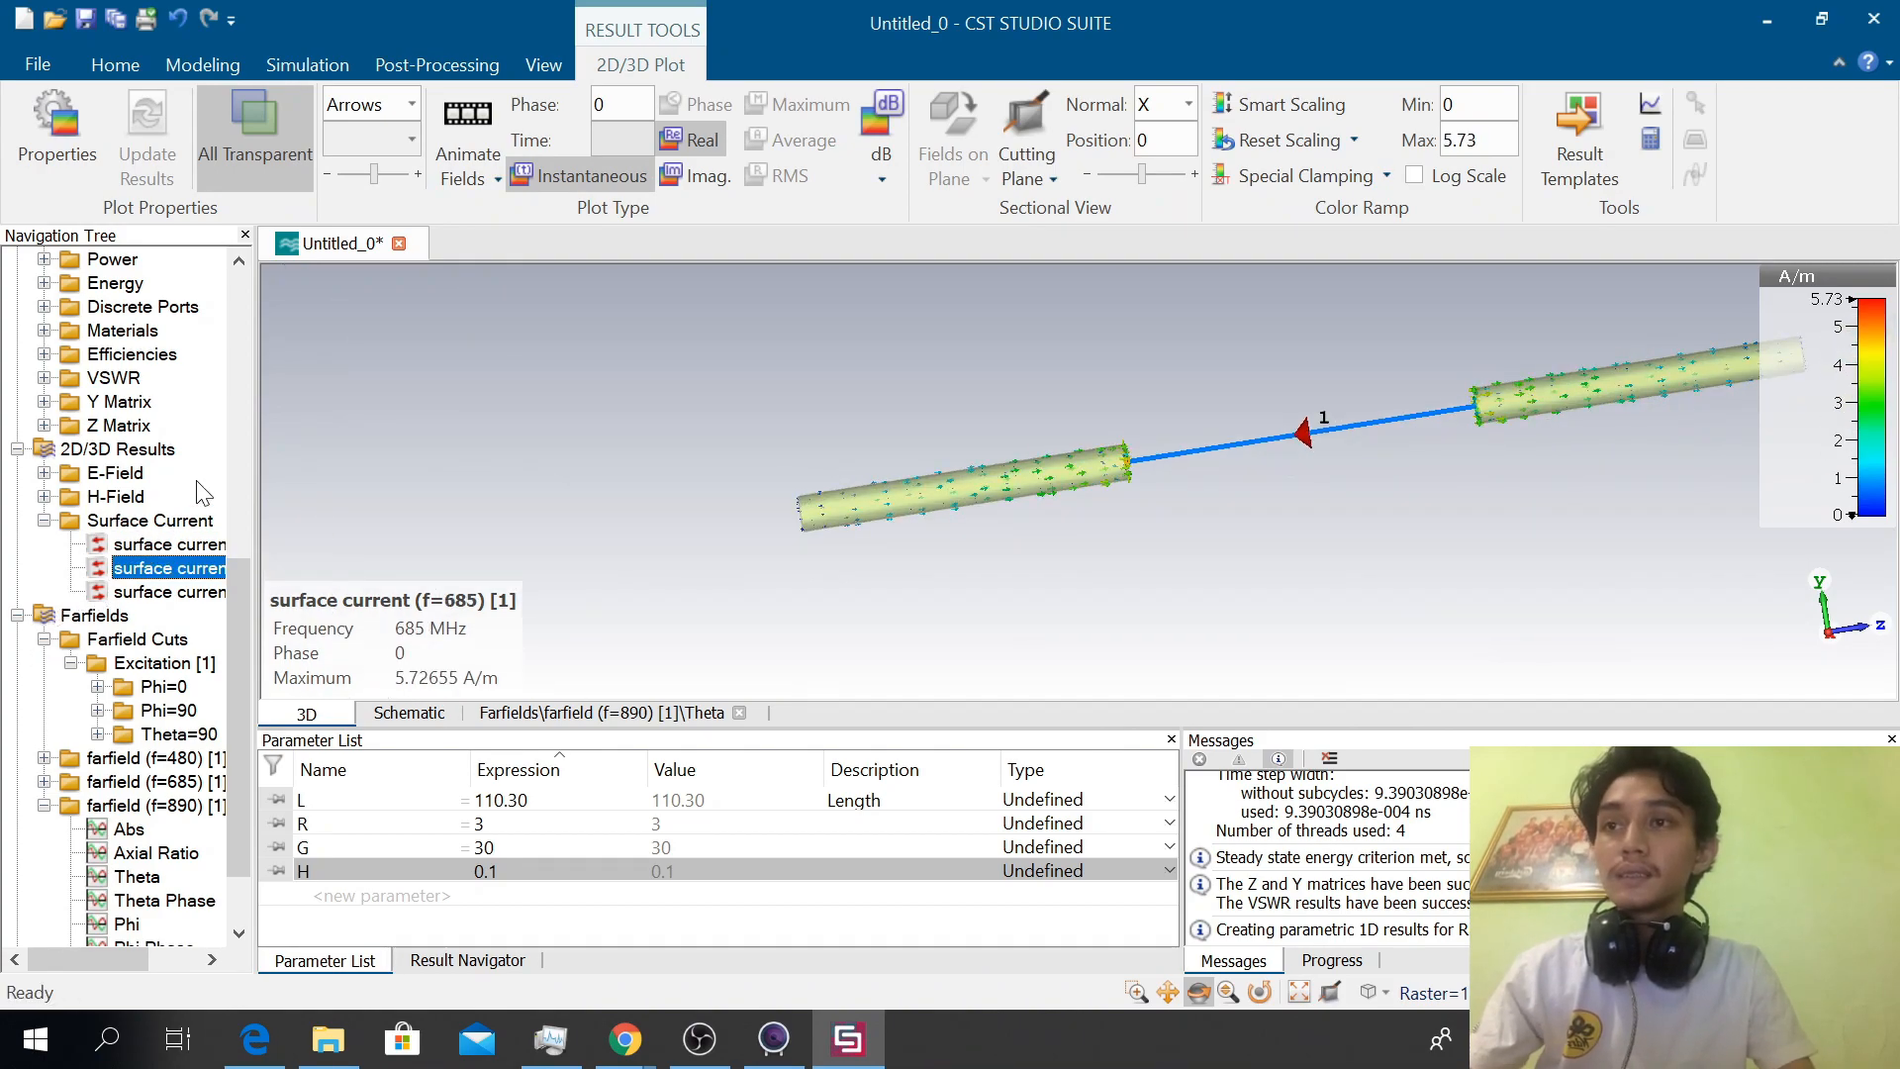
Expand the H-Field results and display the H-field plots at 480 MHz and 685 MHz
left_click(117, 497)
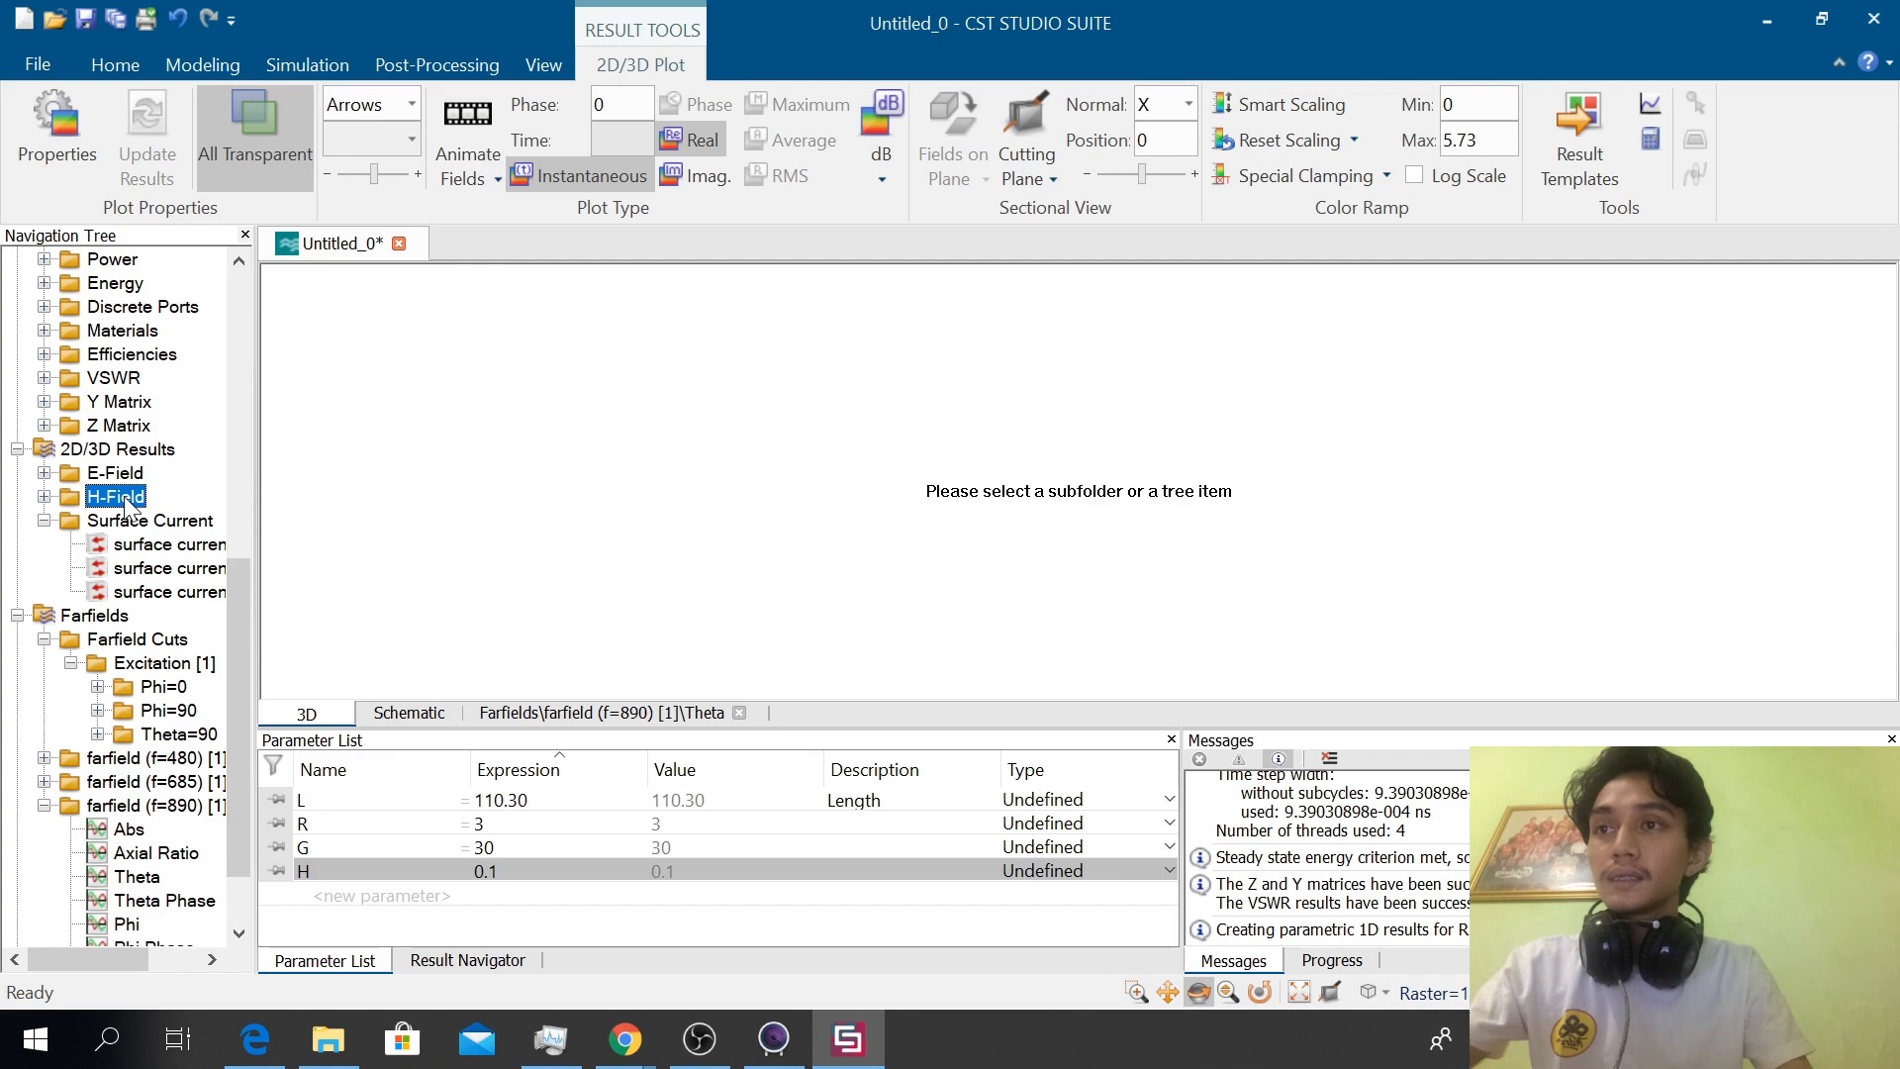
double_click(127, 499)
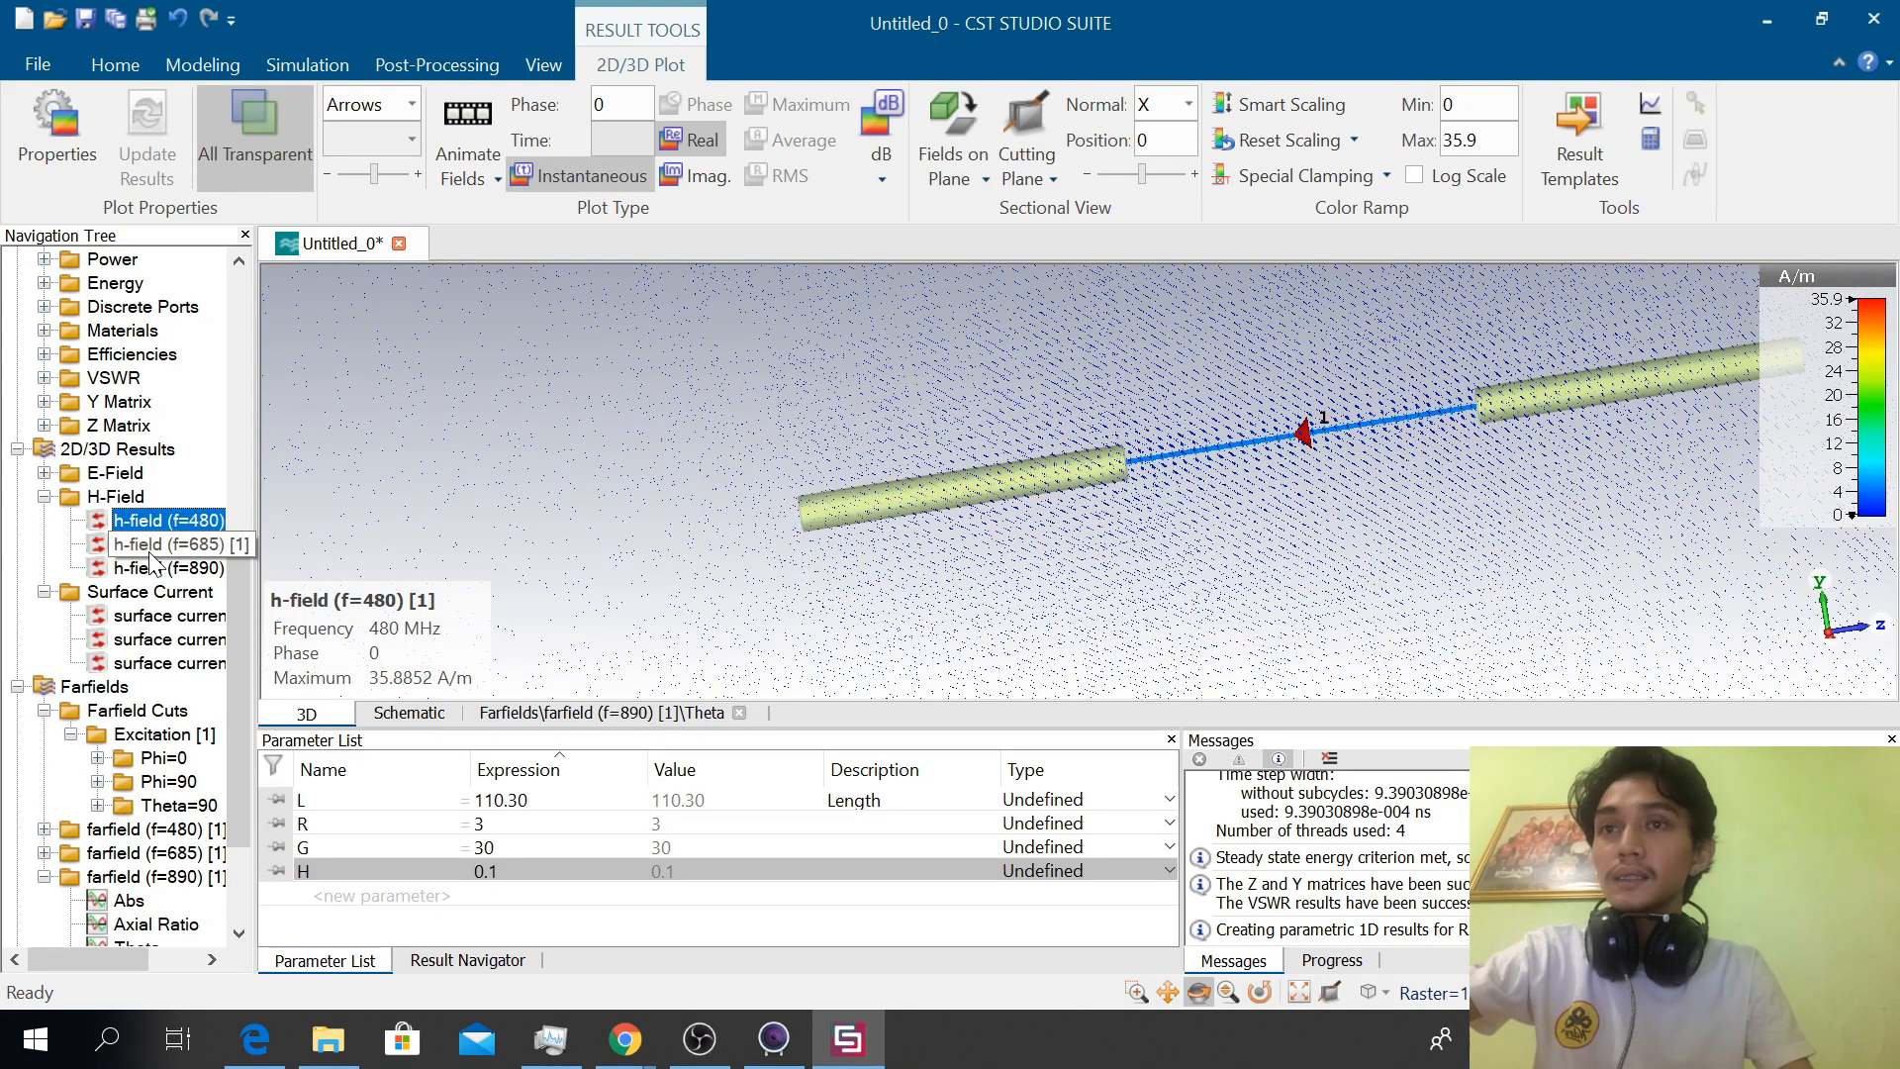
left_click(158, 545)
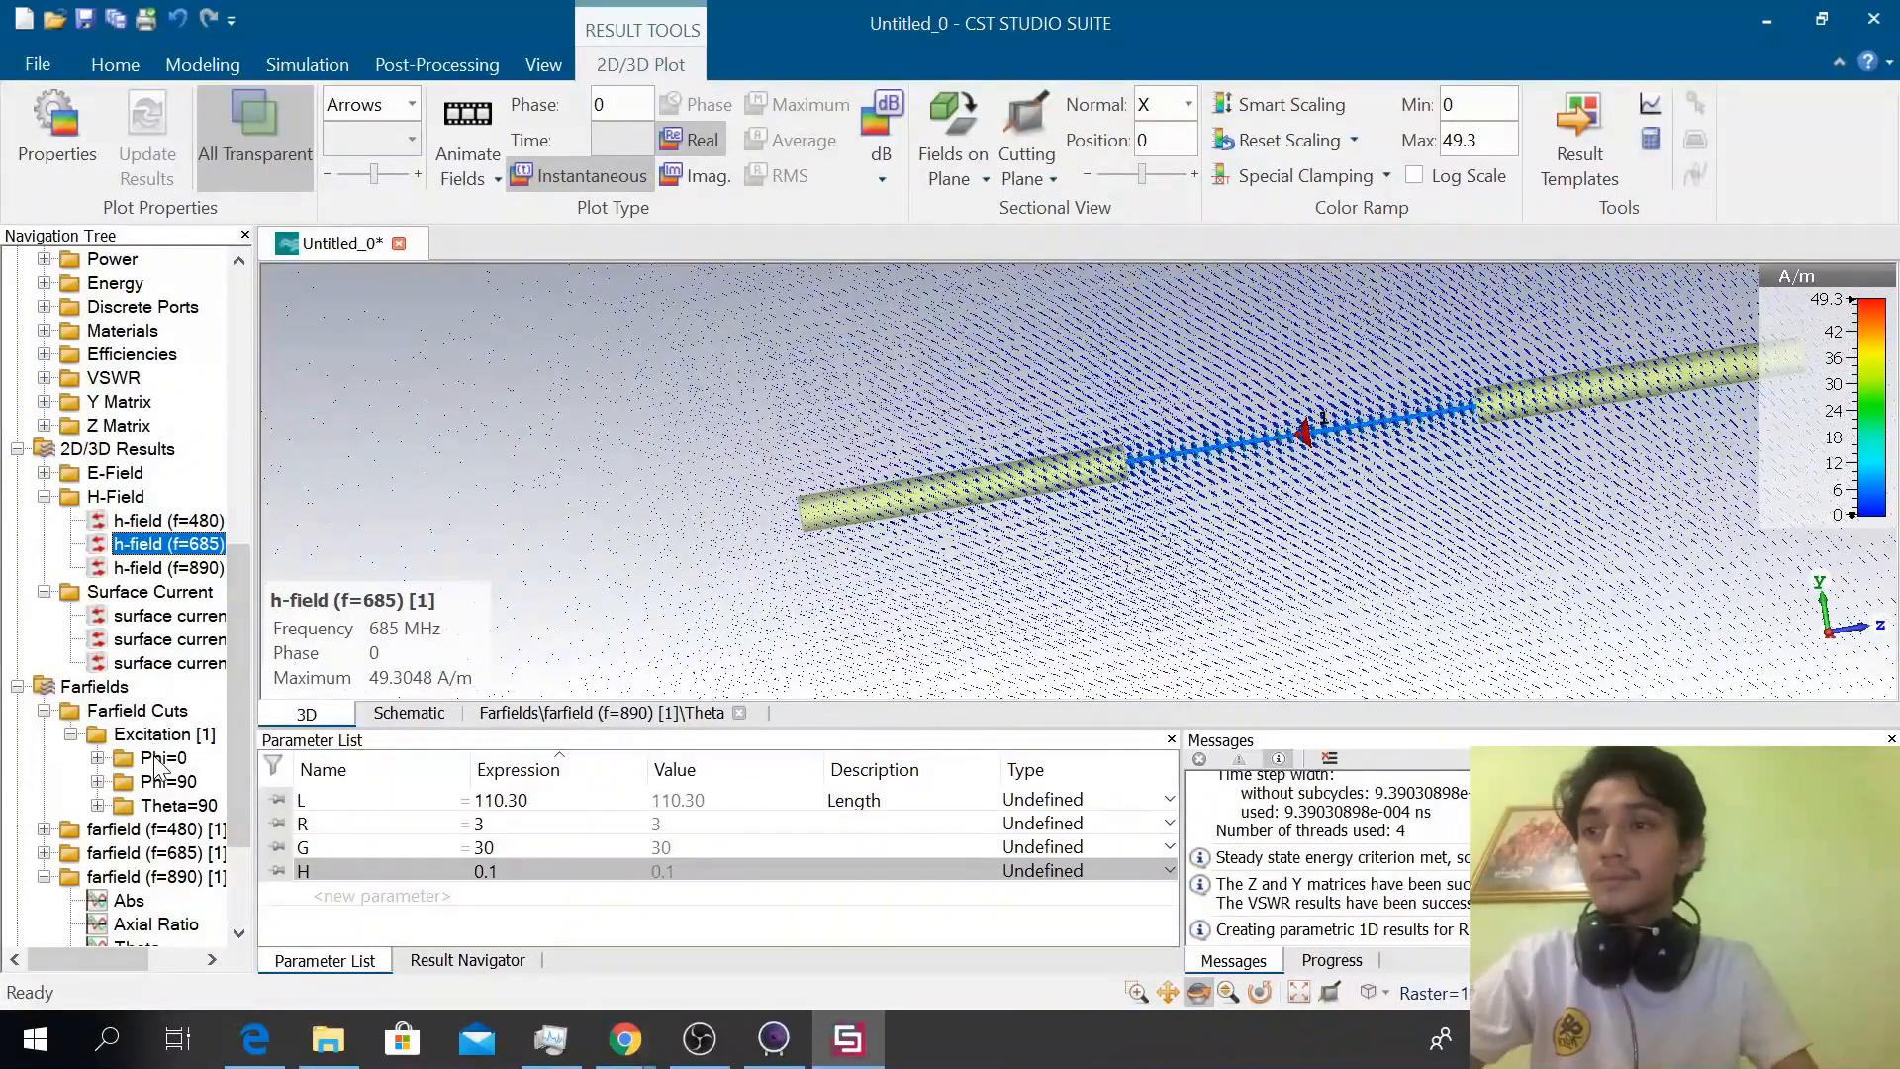
Check the Tables folder, and view each 890 MHz farfield component plot in turn from Phi/Theta back up to Abs
scroll(168, 818, "down", 3)
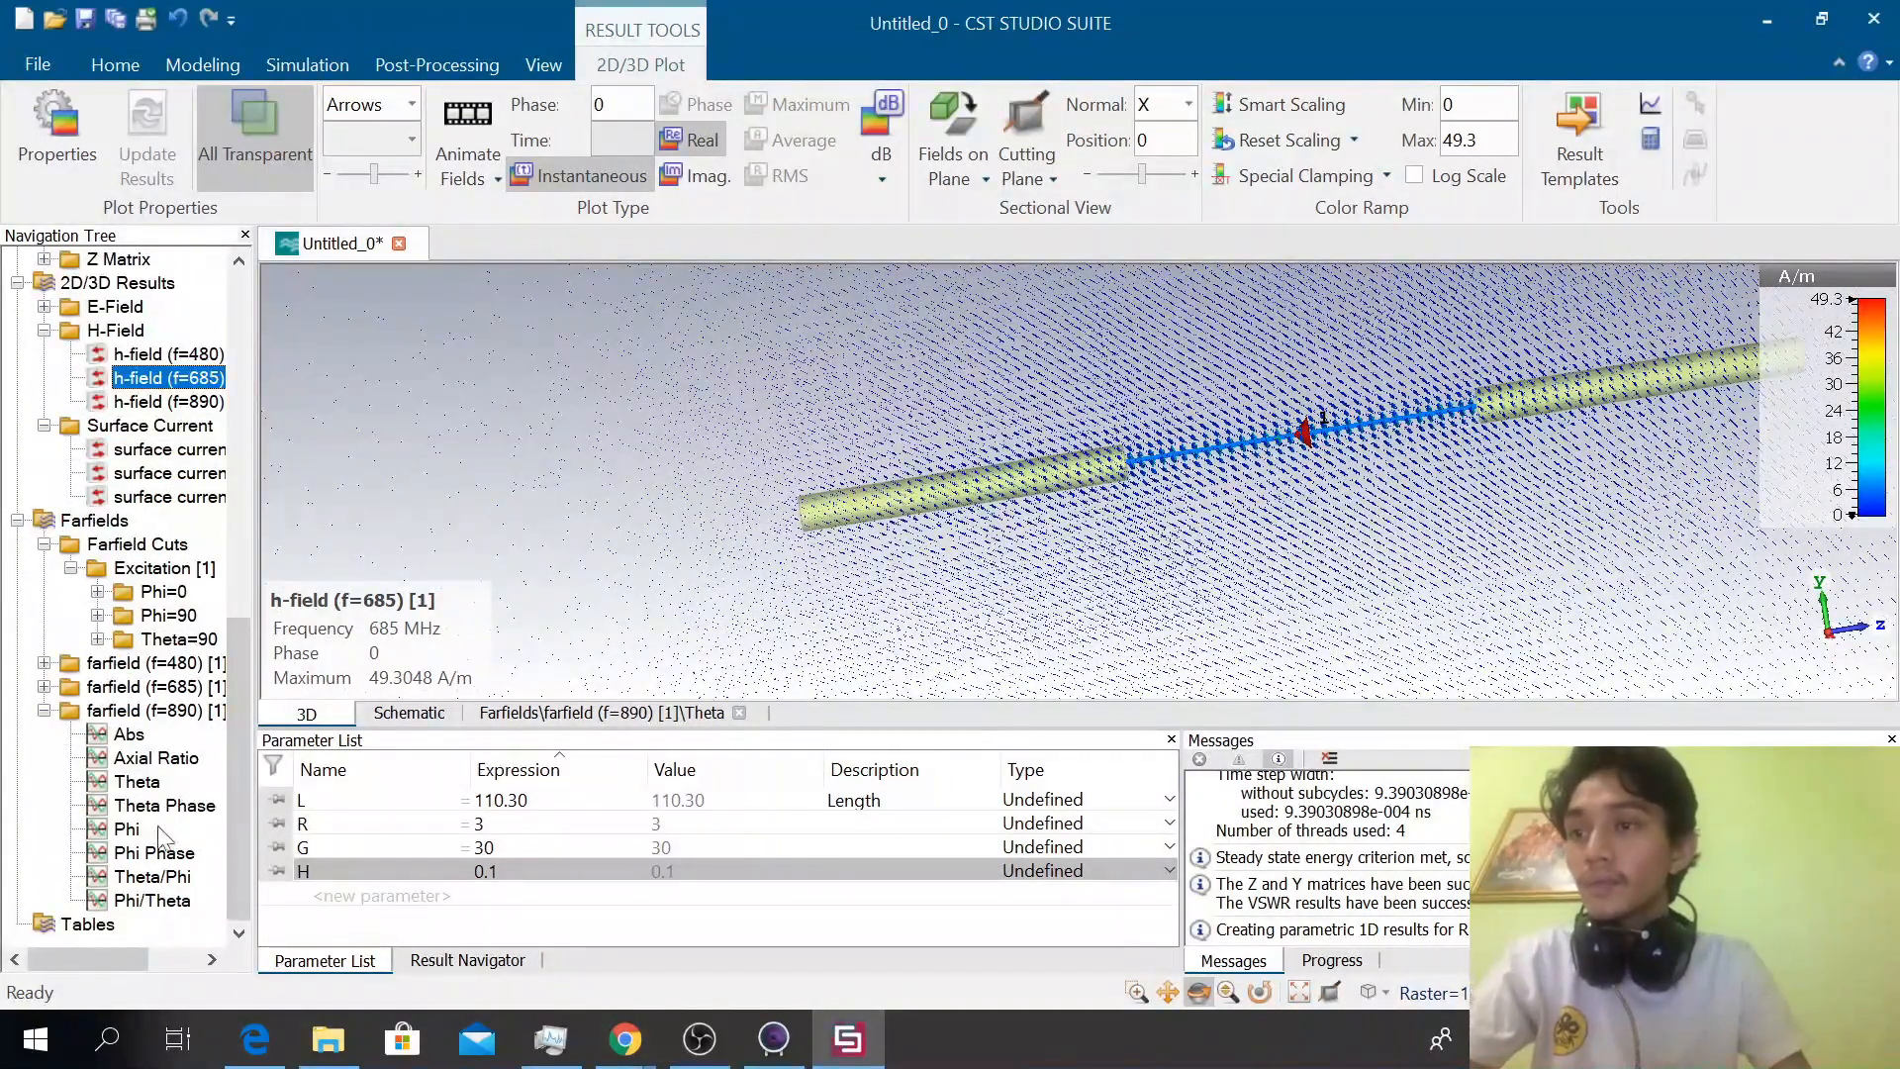
left_click(87, 925)
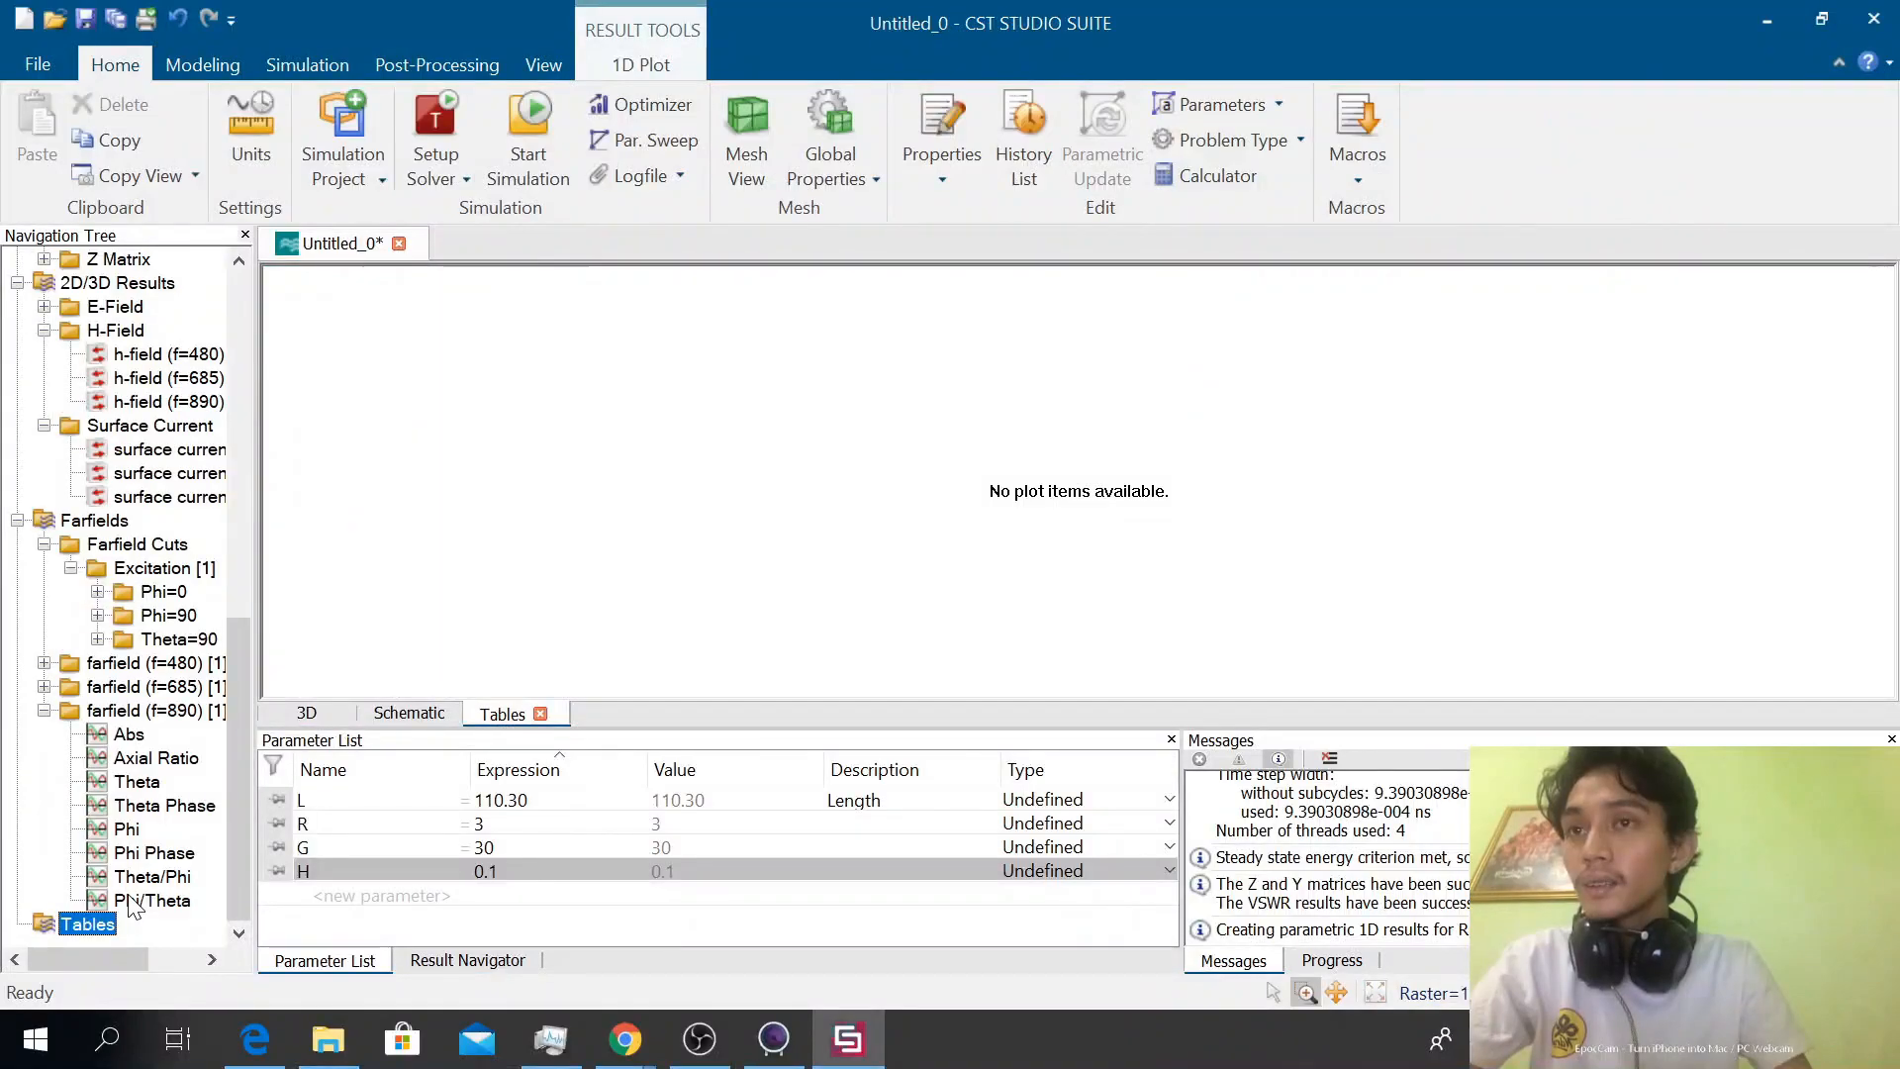
left_click(133, 901)
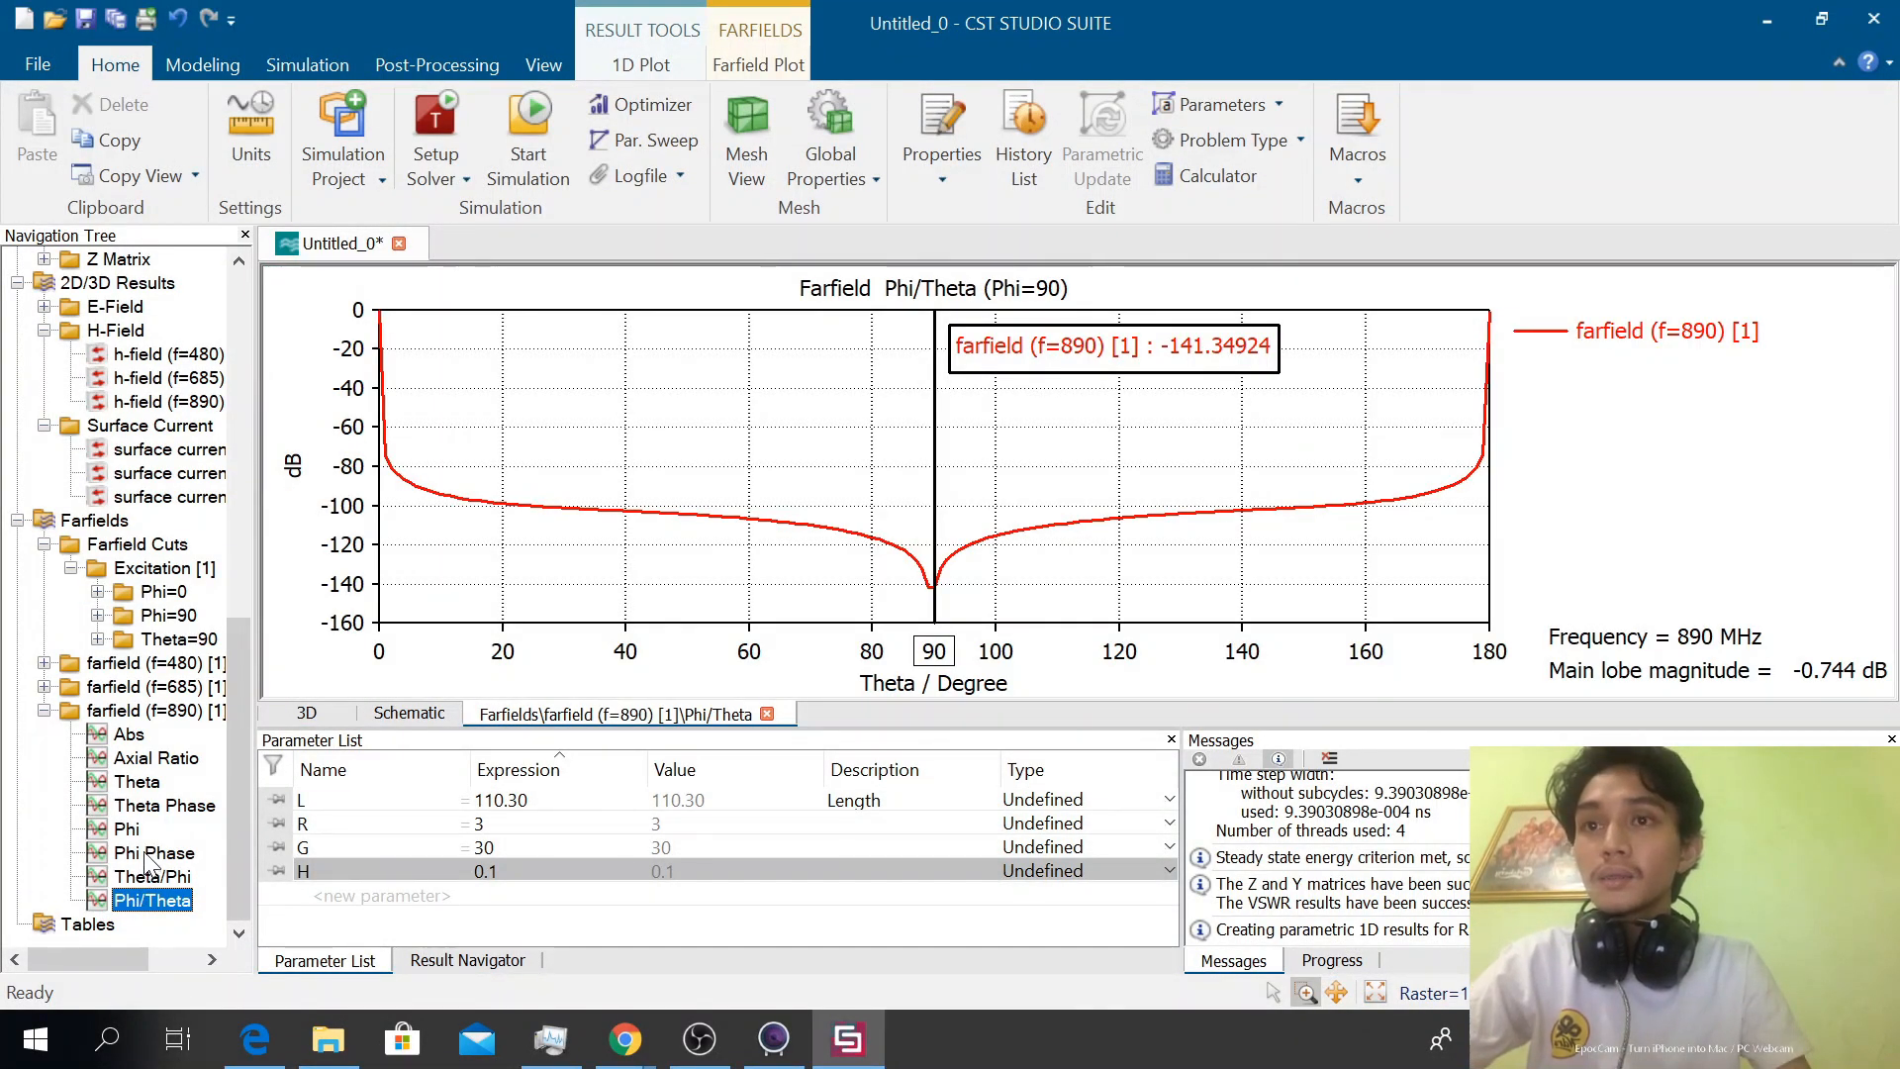
left_click(148, 877)
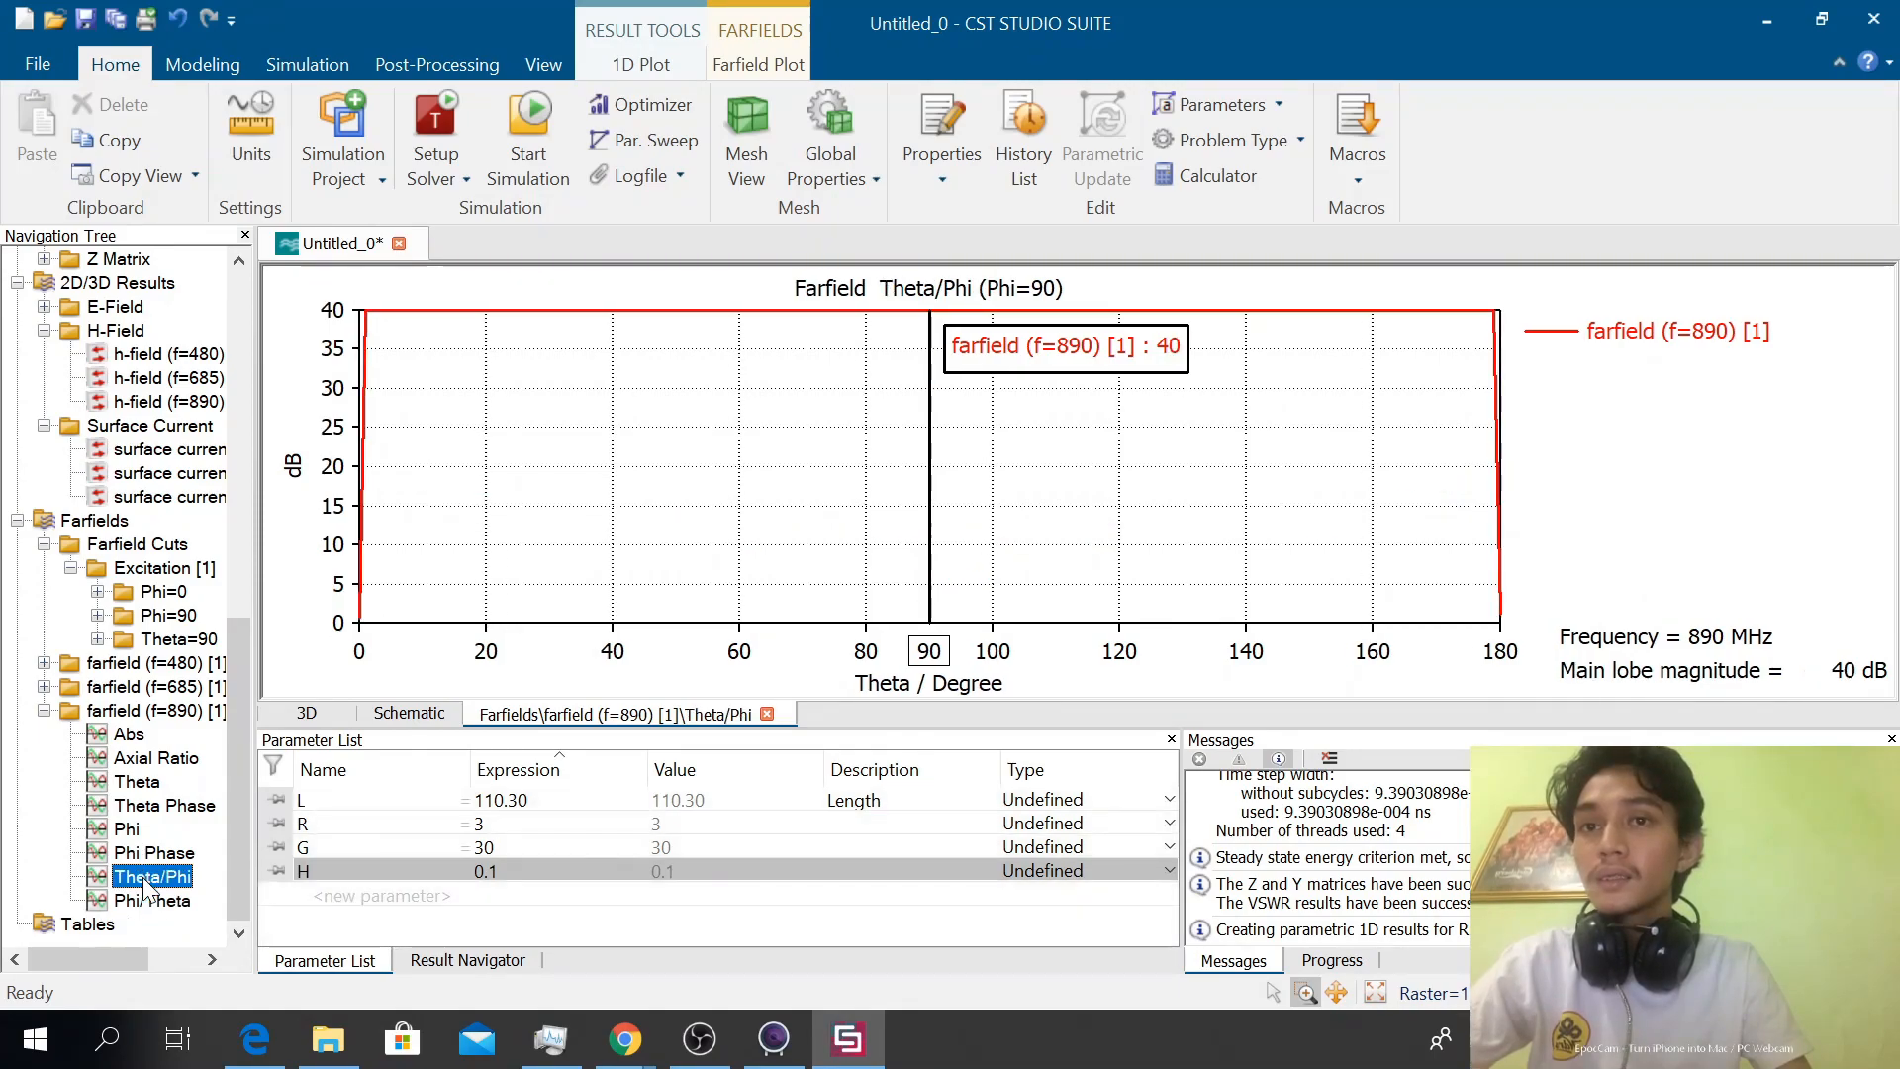
left_click(146, 857)
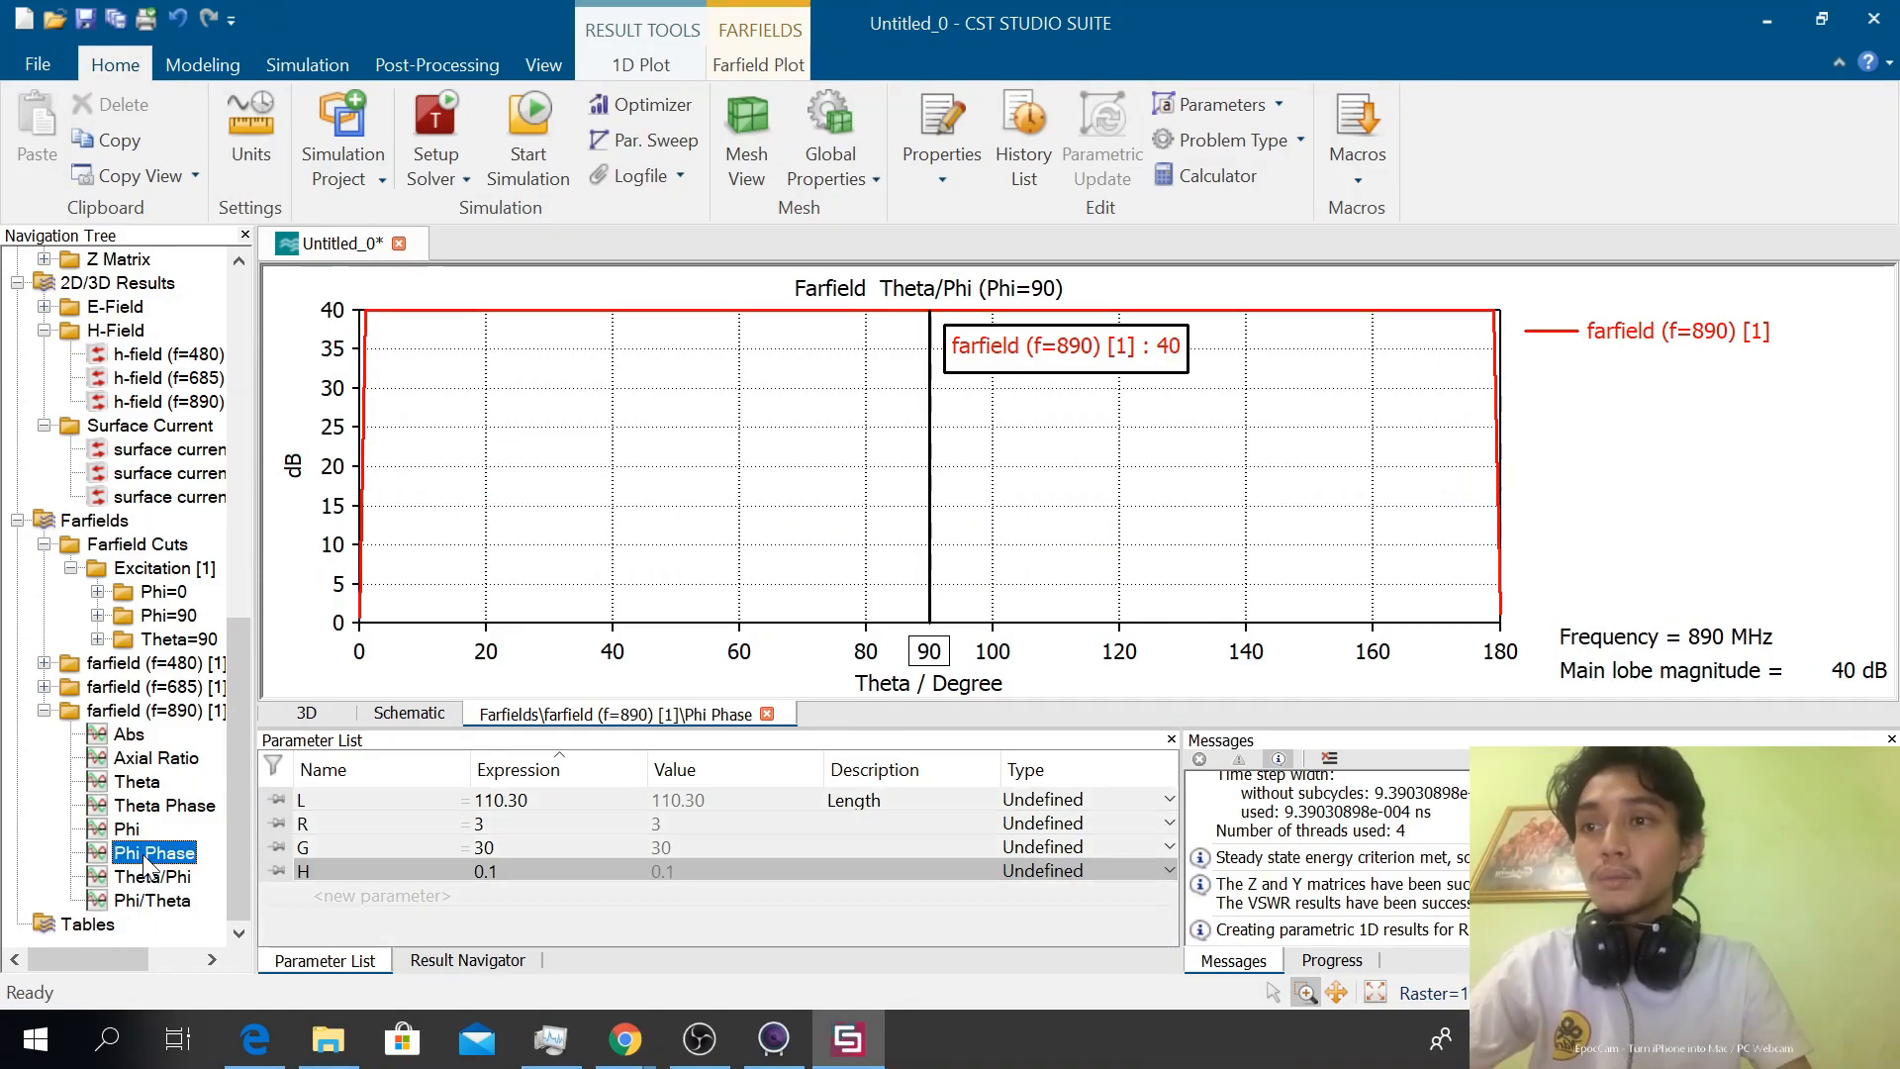
left_click(141, 836)
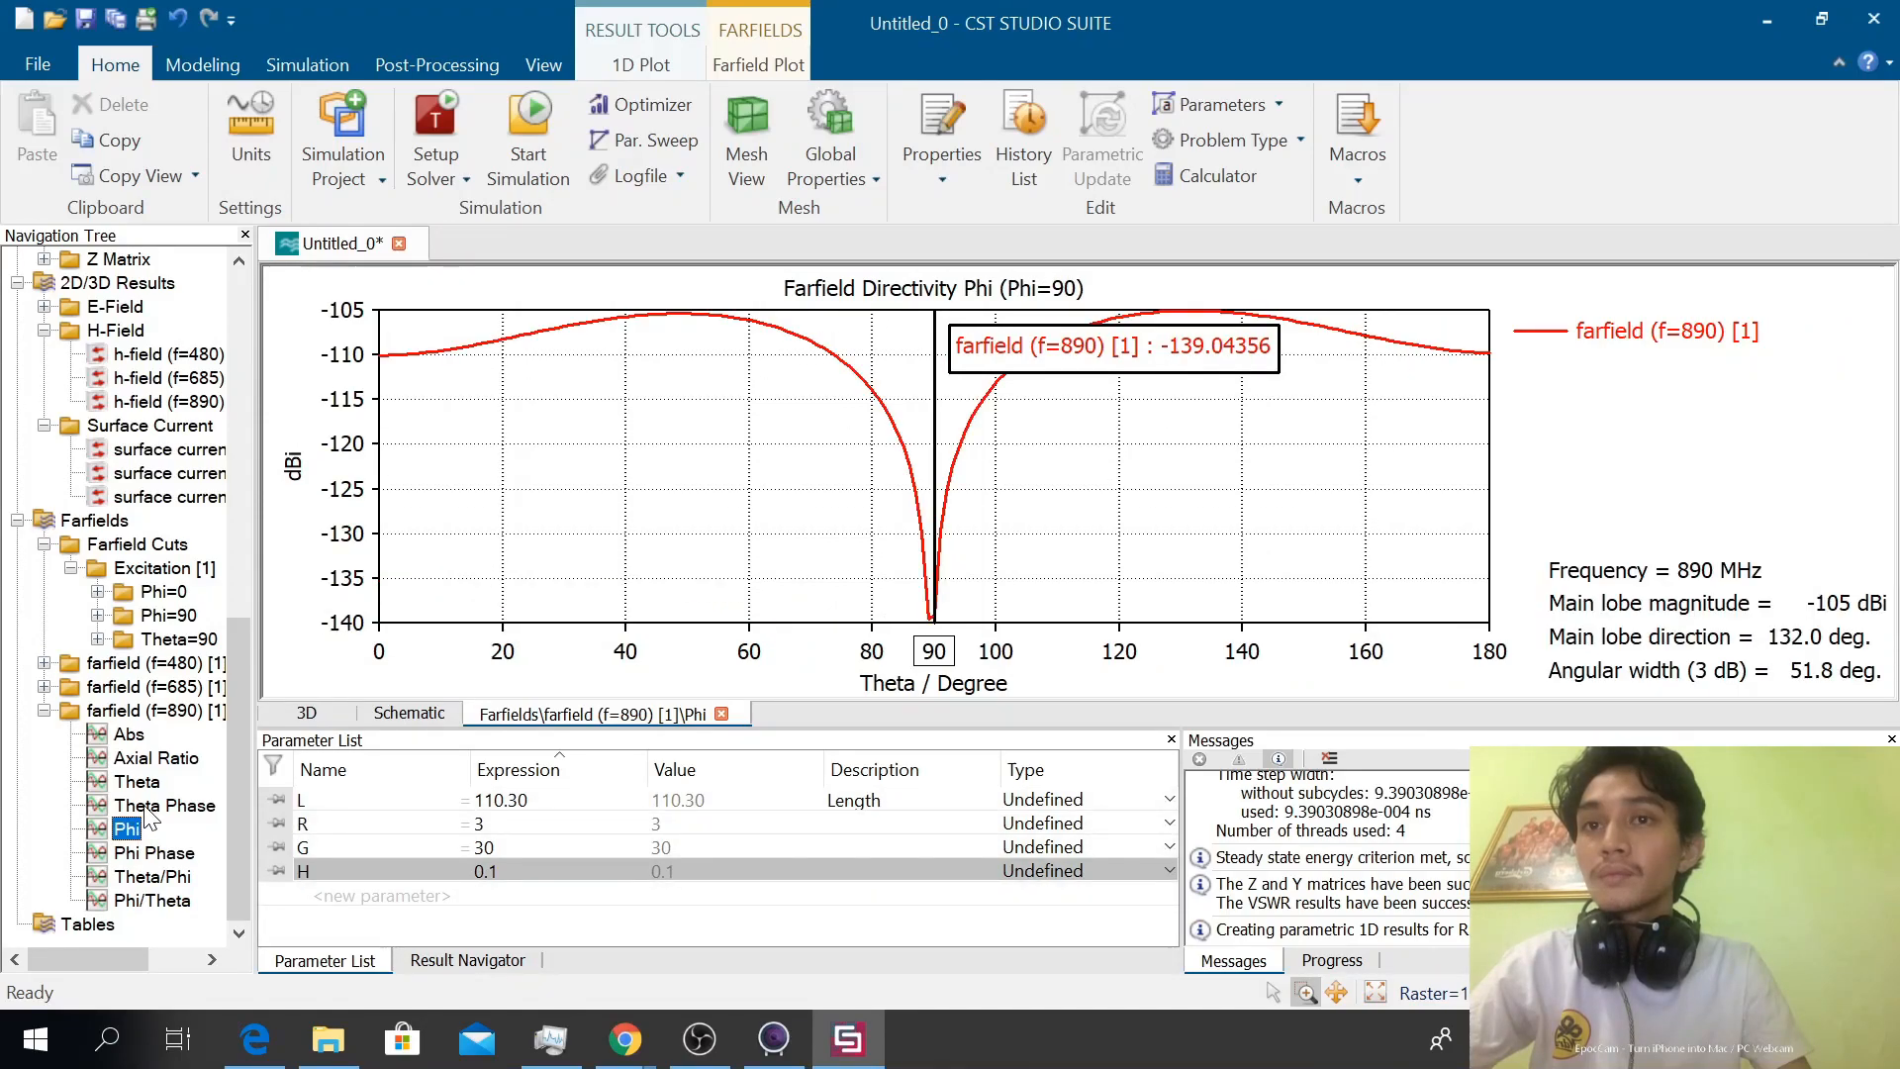
left_click(148, 807)
left_click(137, 782)
left_click(151, 758)
left_click(147, 738)
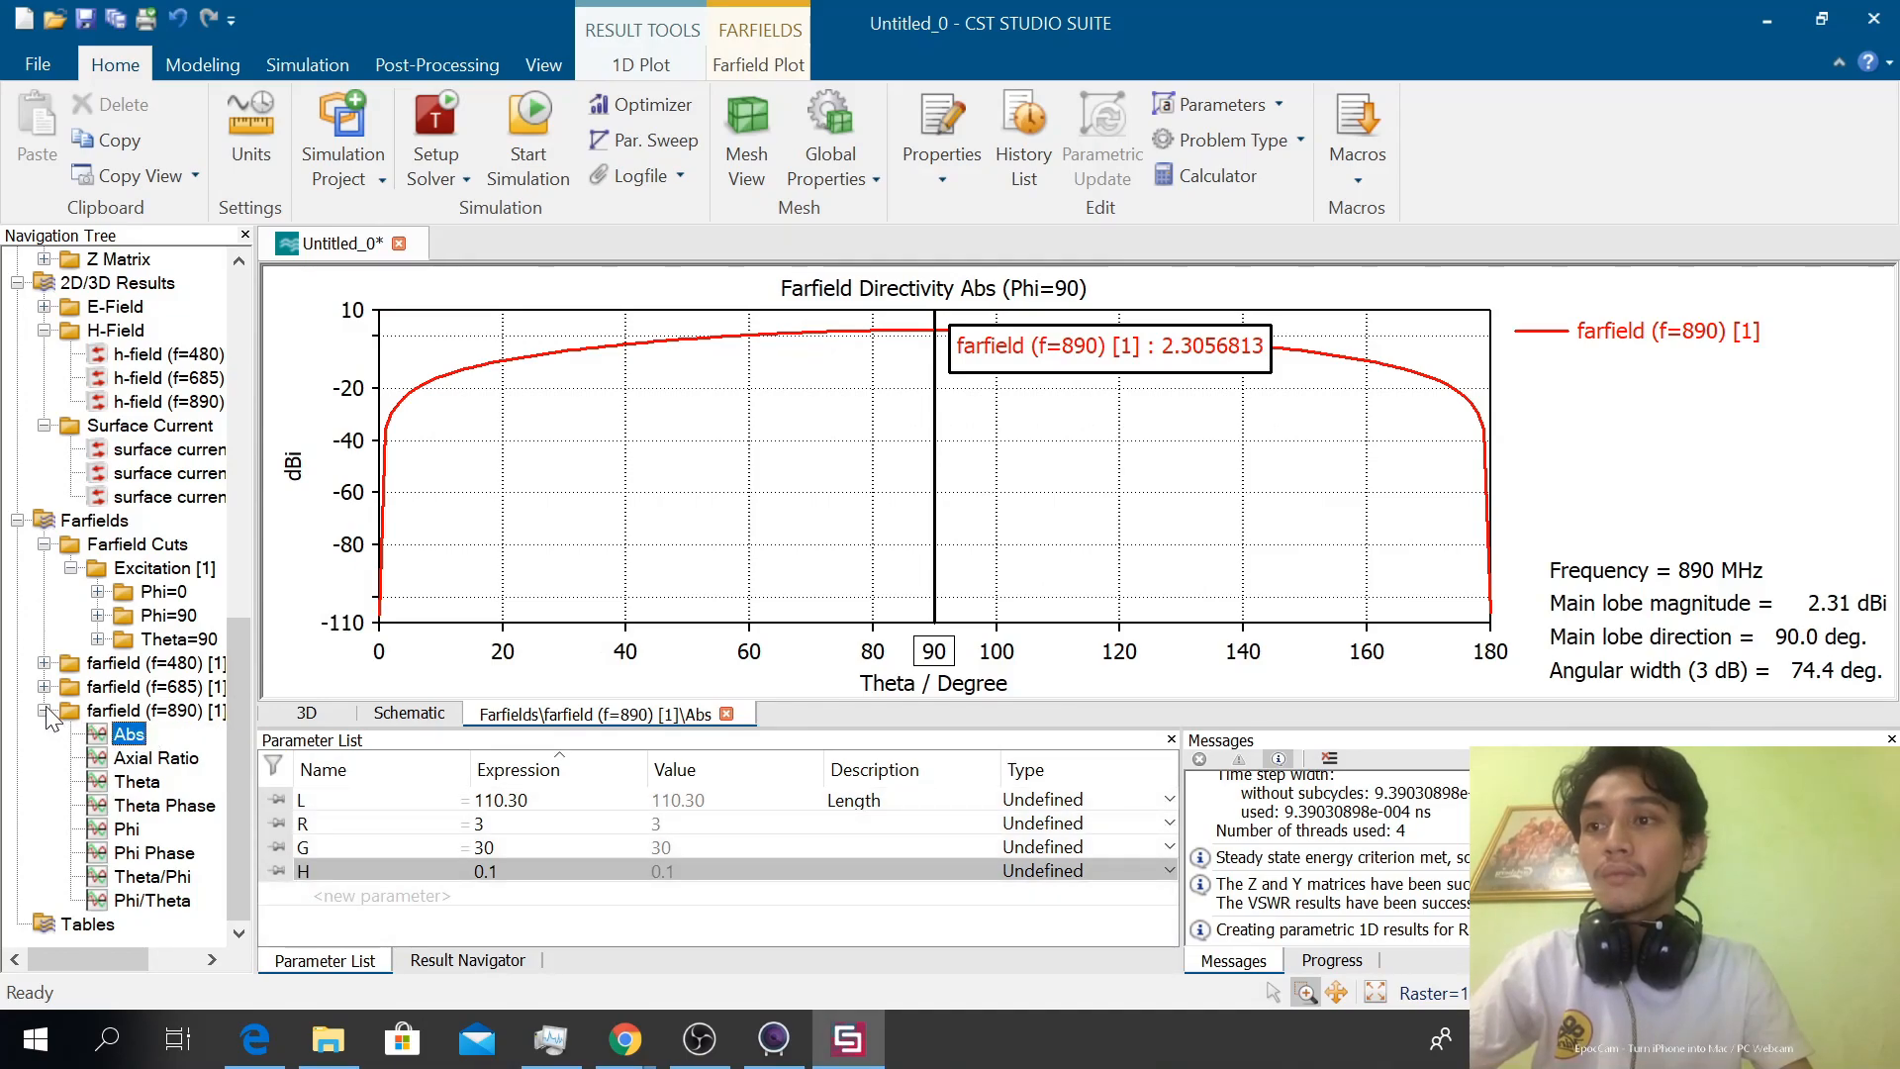
Collapse the 890 MHz farfield, briefly expand the 685 and 480 MHz ones, and collapse the whole Farfields folder
left_click(45, 710)
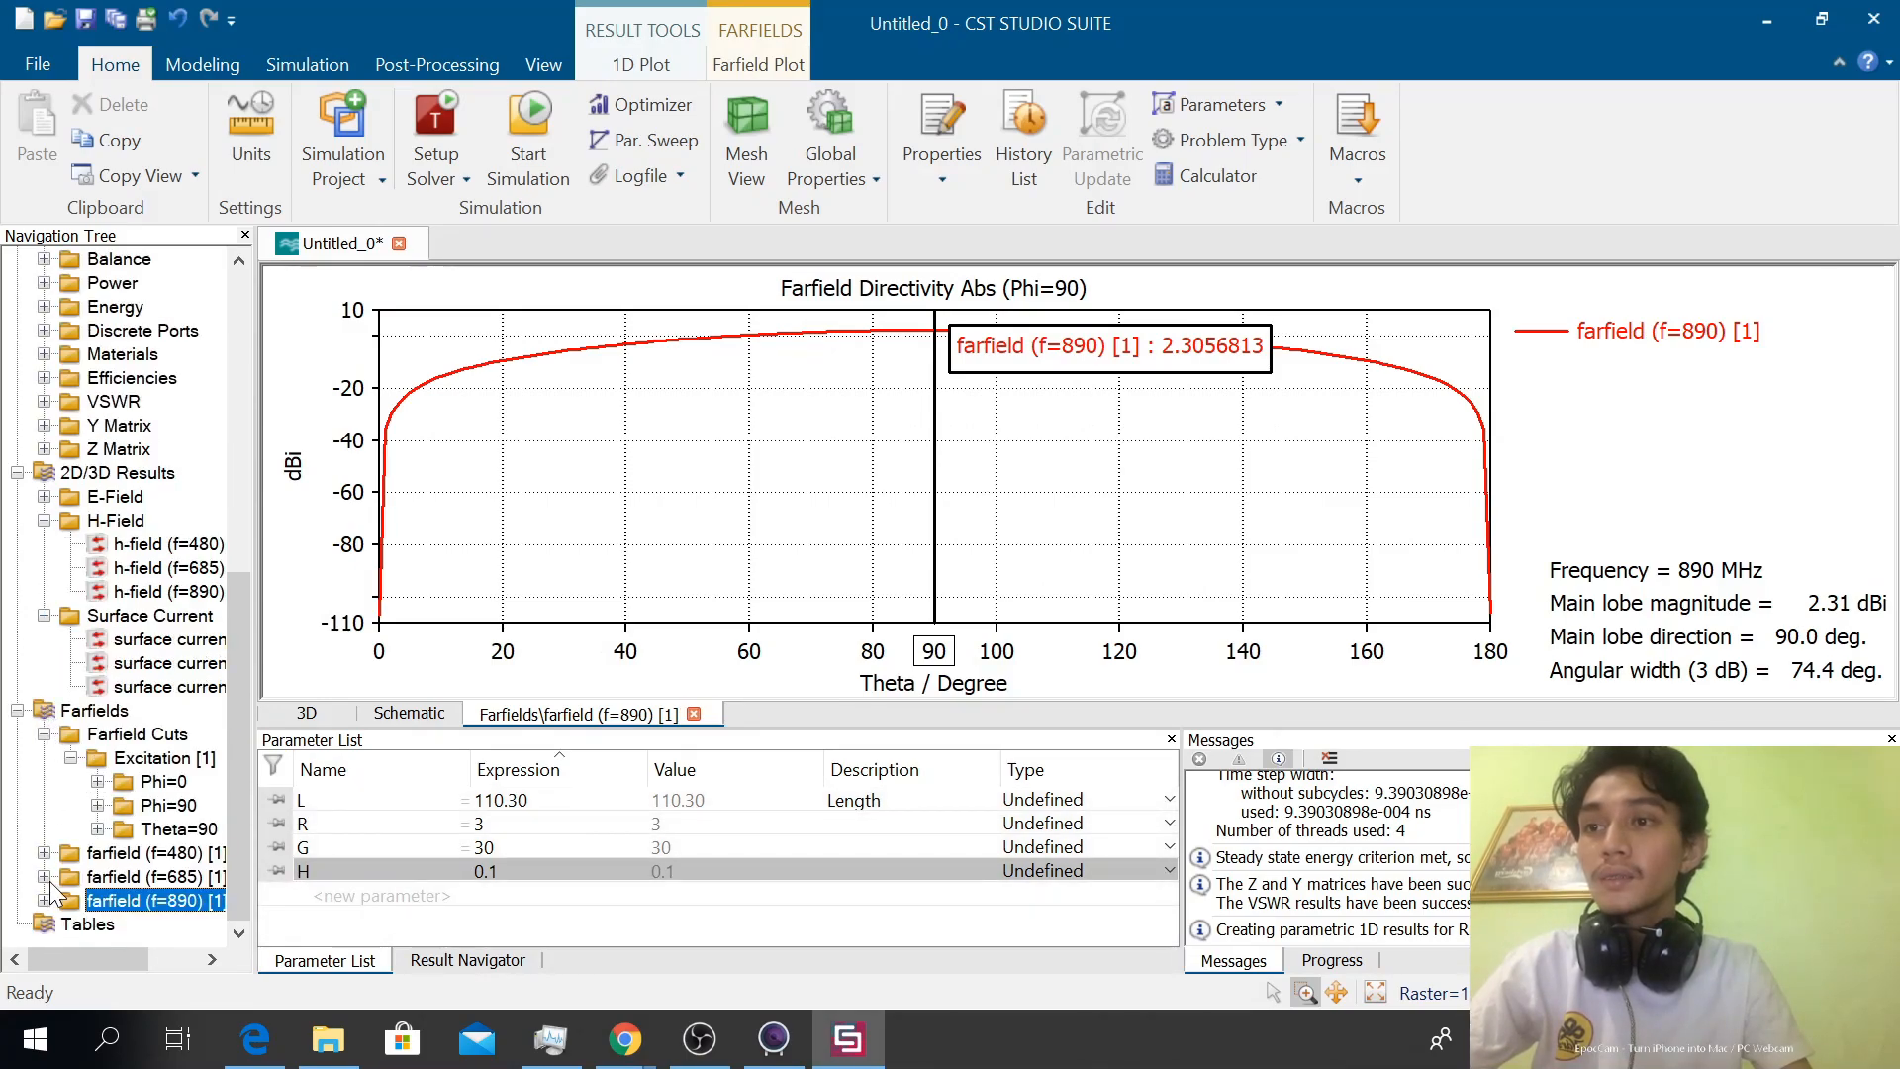
left_click(45, 877)
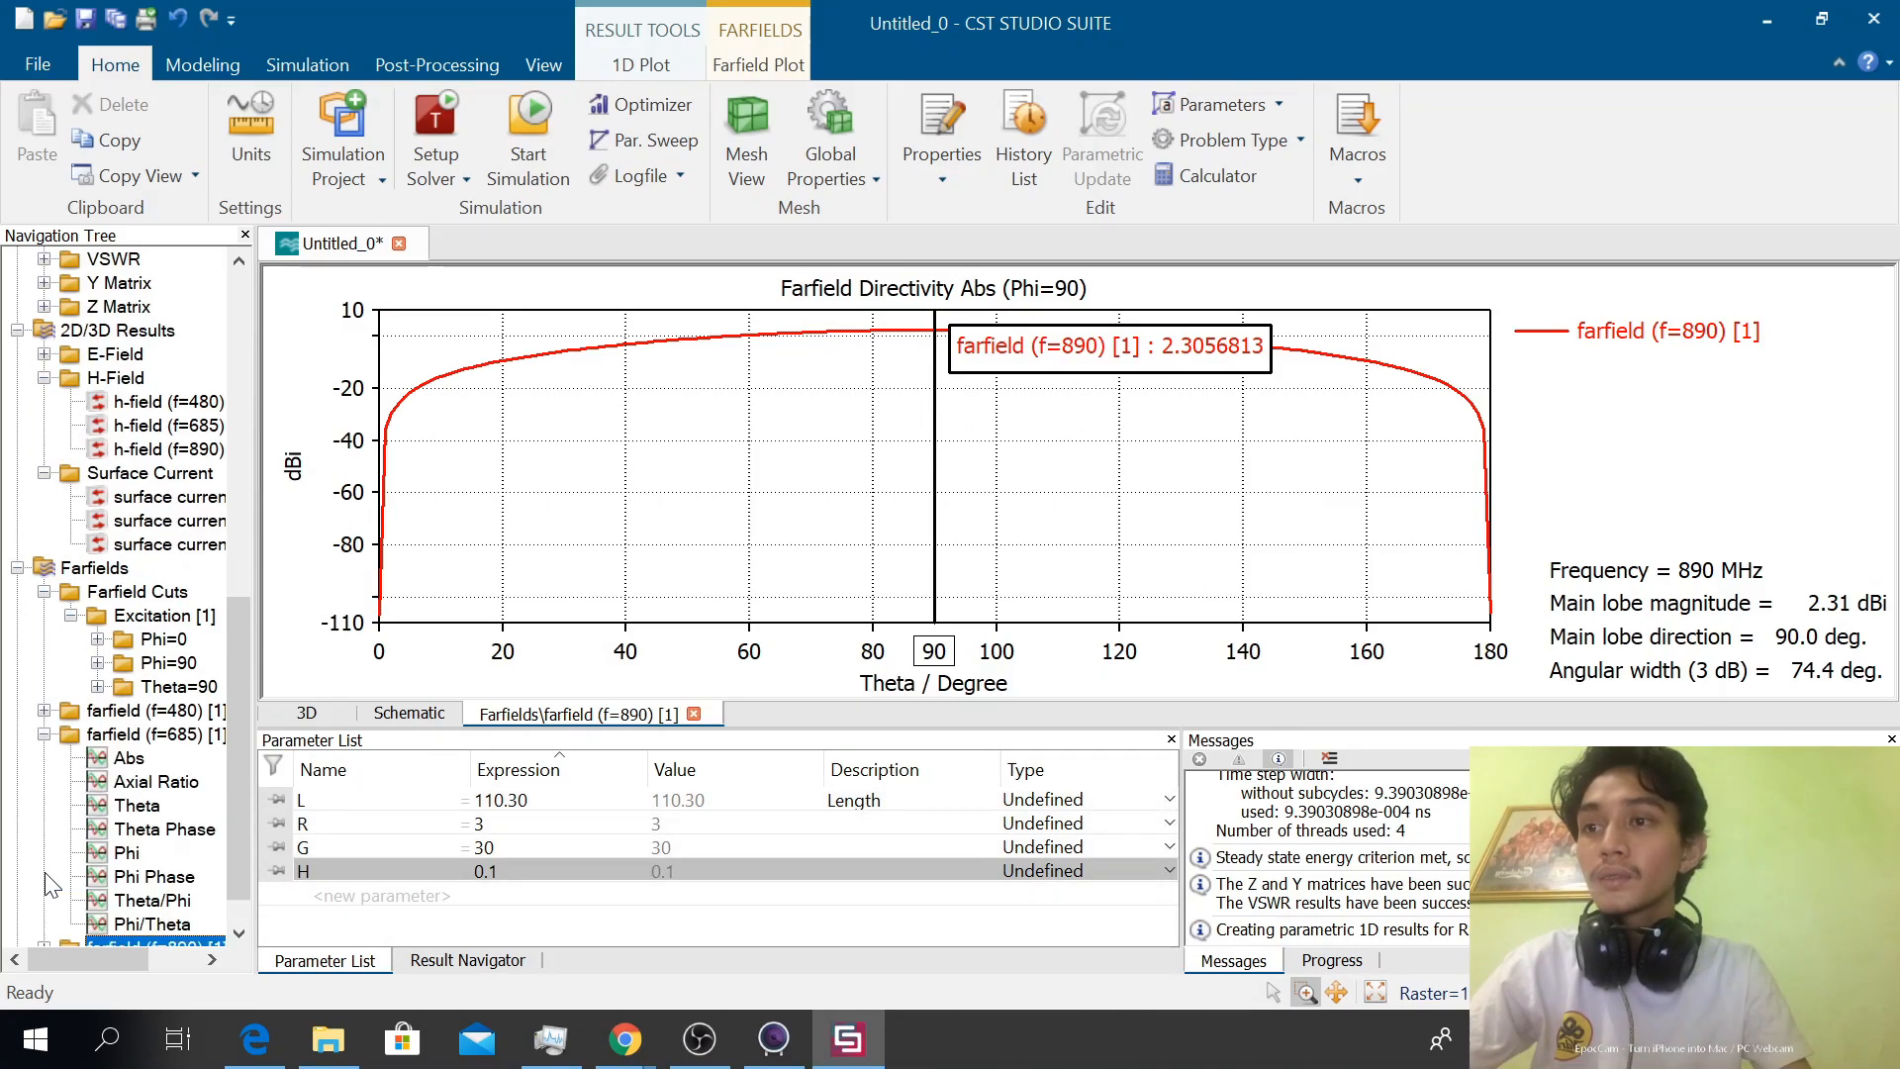
left_click(45, 735)
left_click(44, 832)
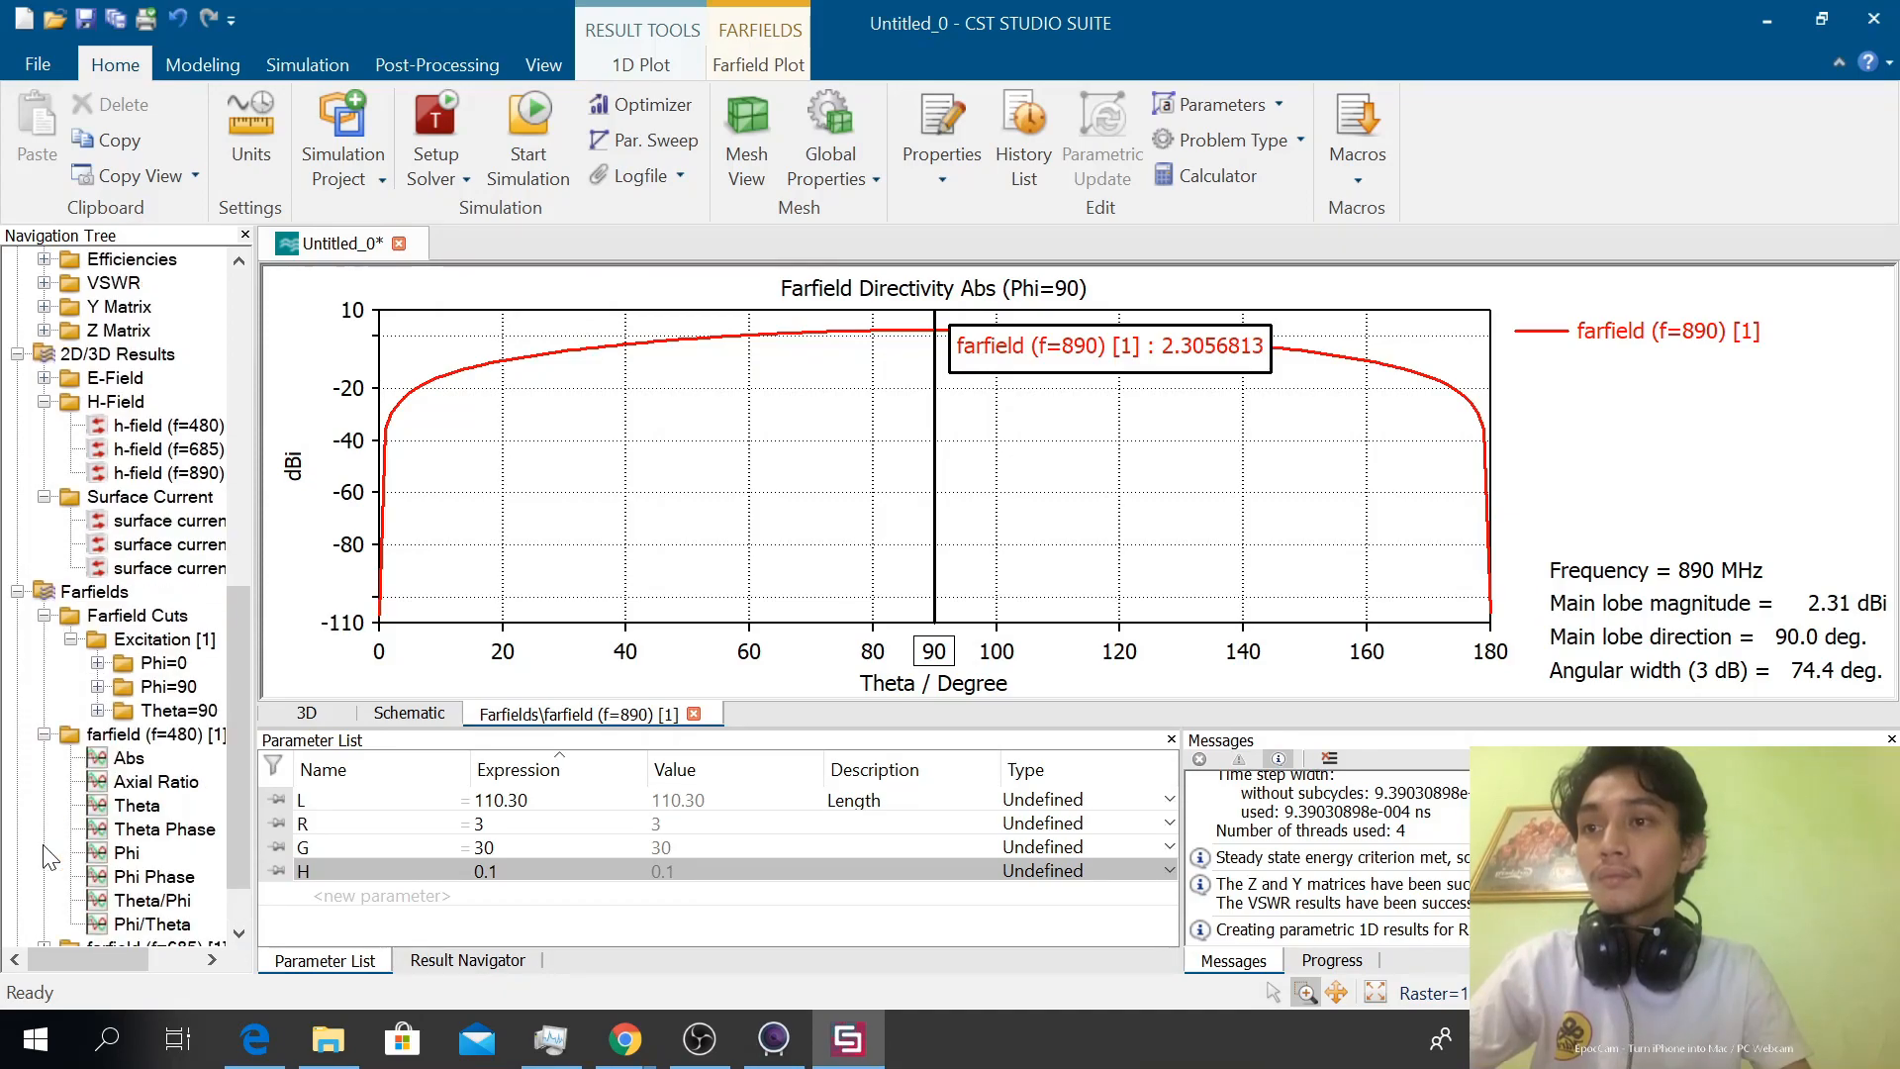
left_click(44, 737)
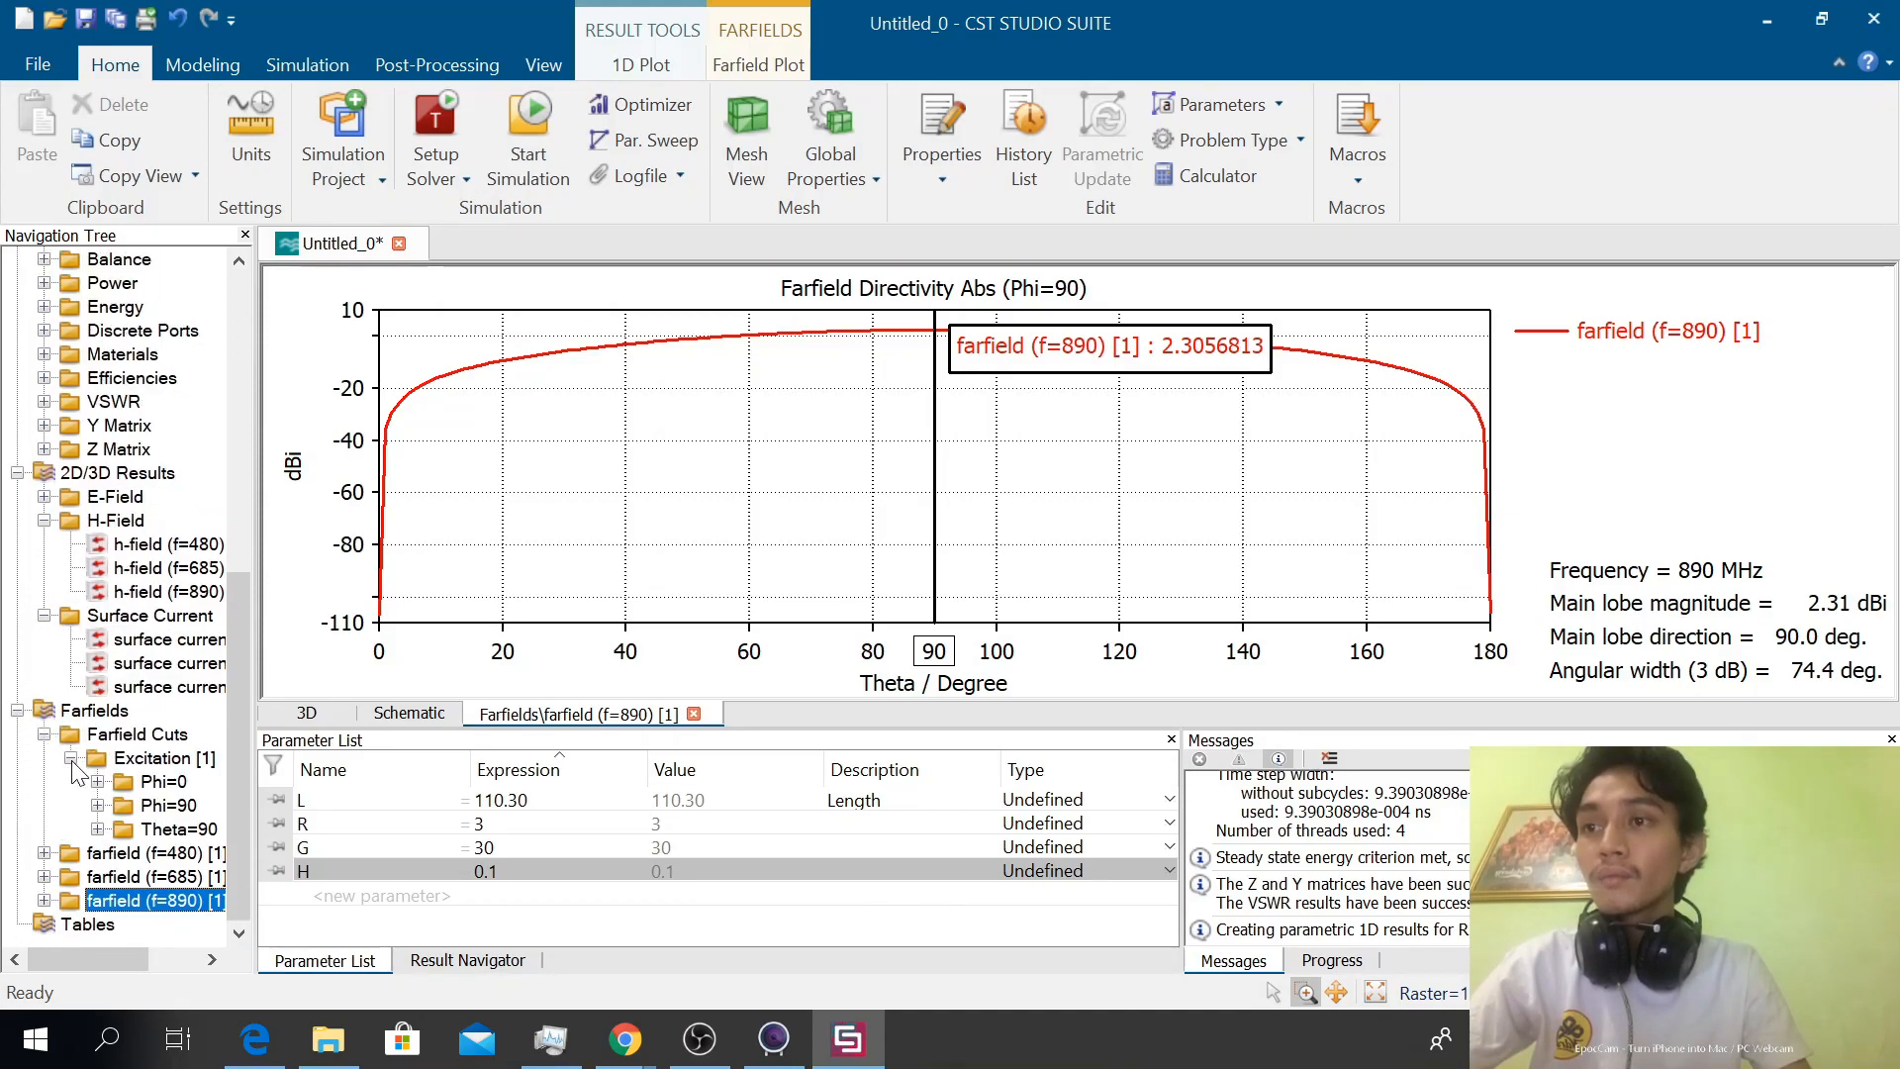
left_click(70, 757)
left_click(43, 805)
double_click(44, 817)
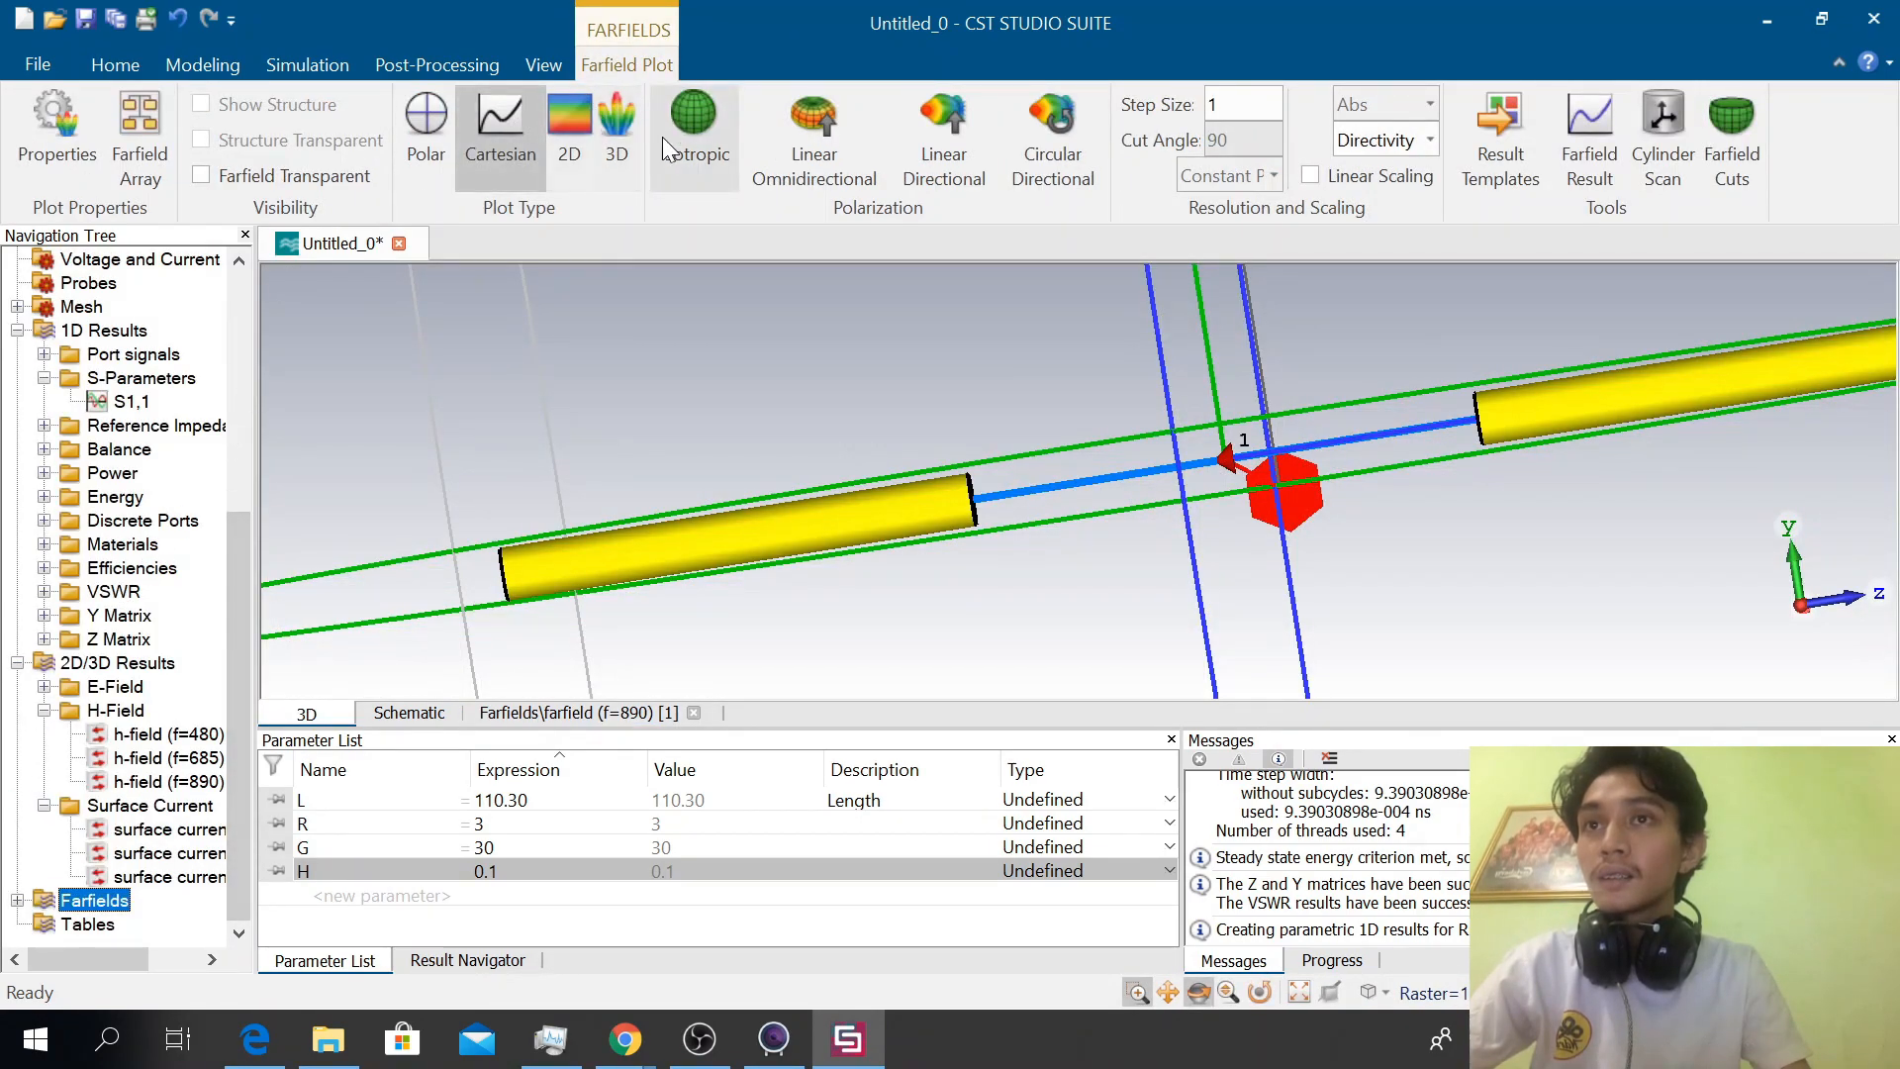
Set the farfield plot type to 3D and, after trying Isotropic, choose Linear Omnidirectional polarization
left_click(623, 139)
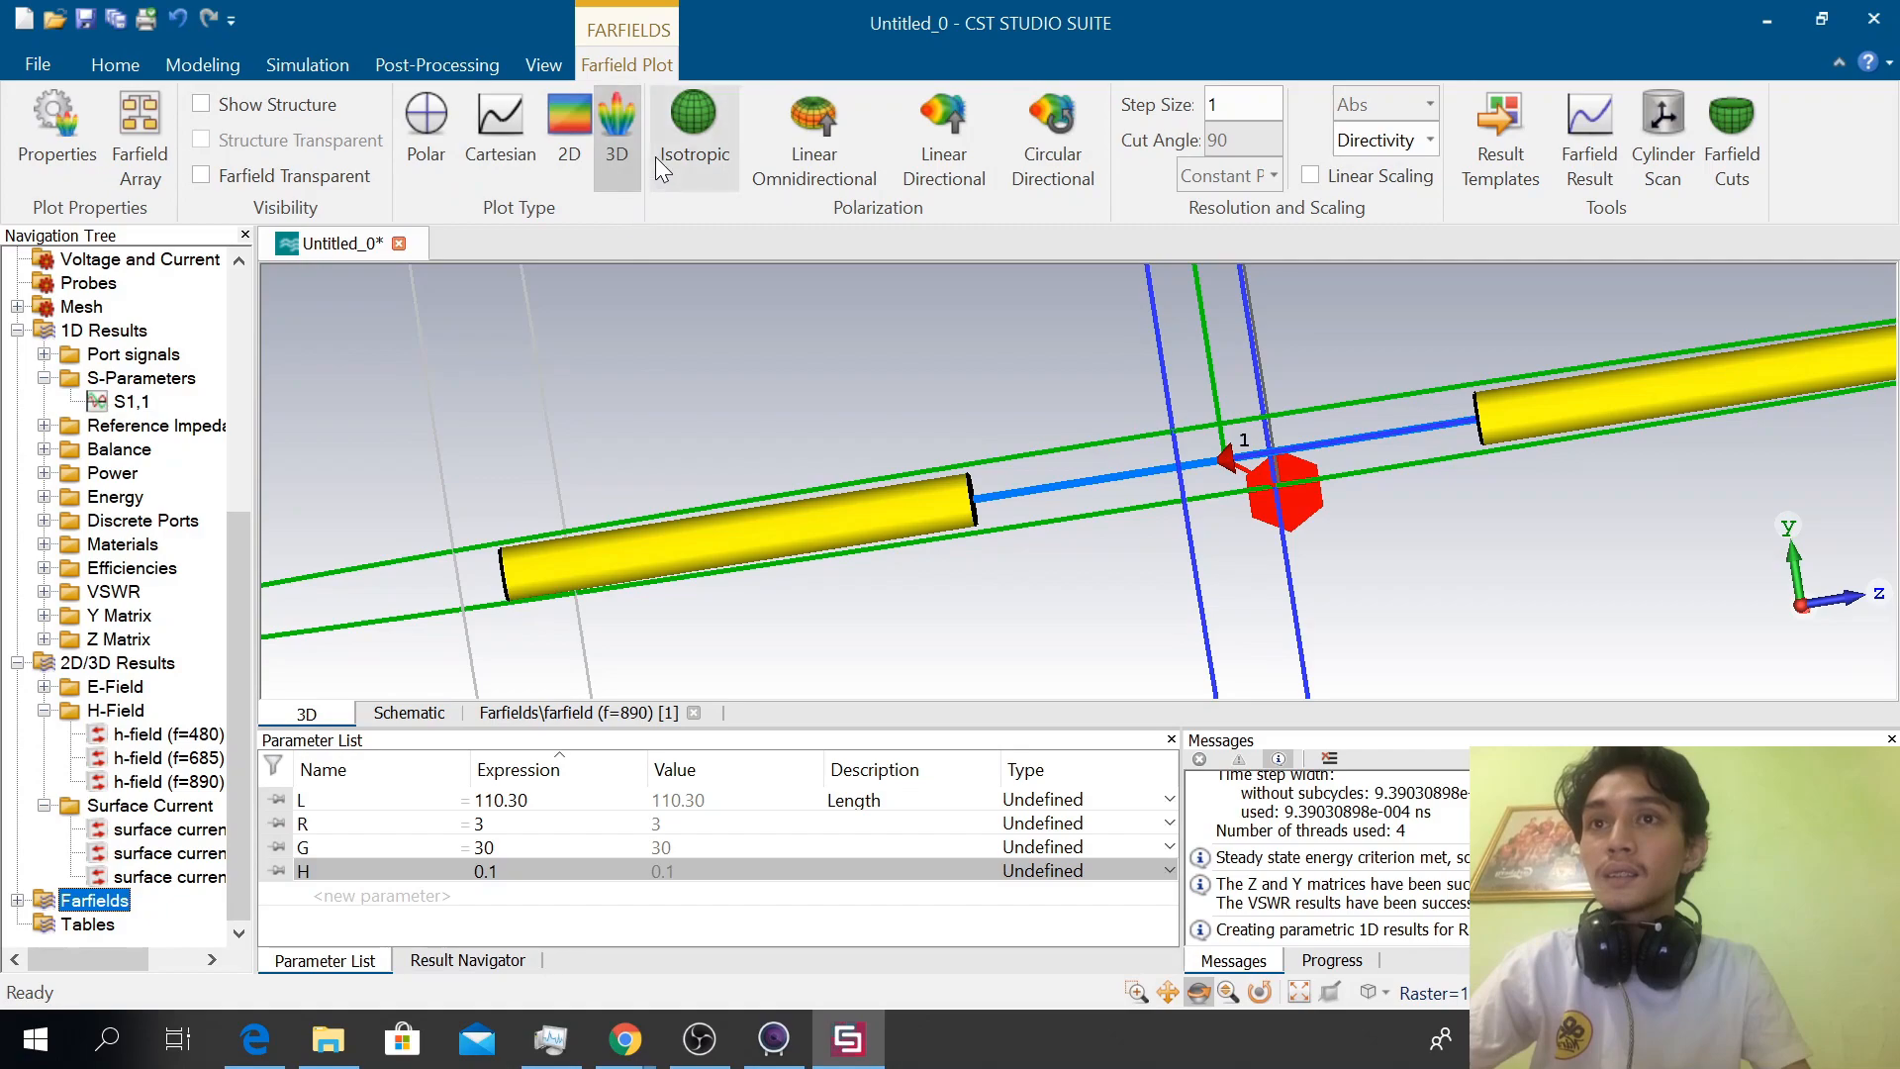
left_click(687, 127)
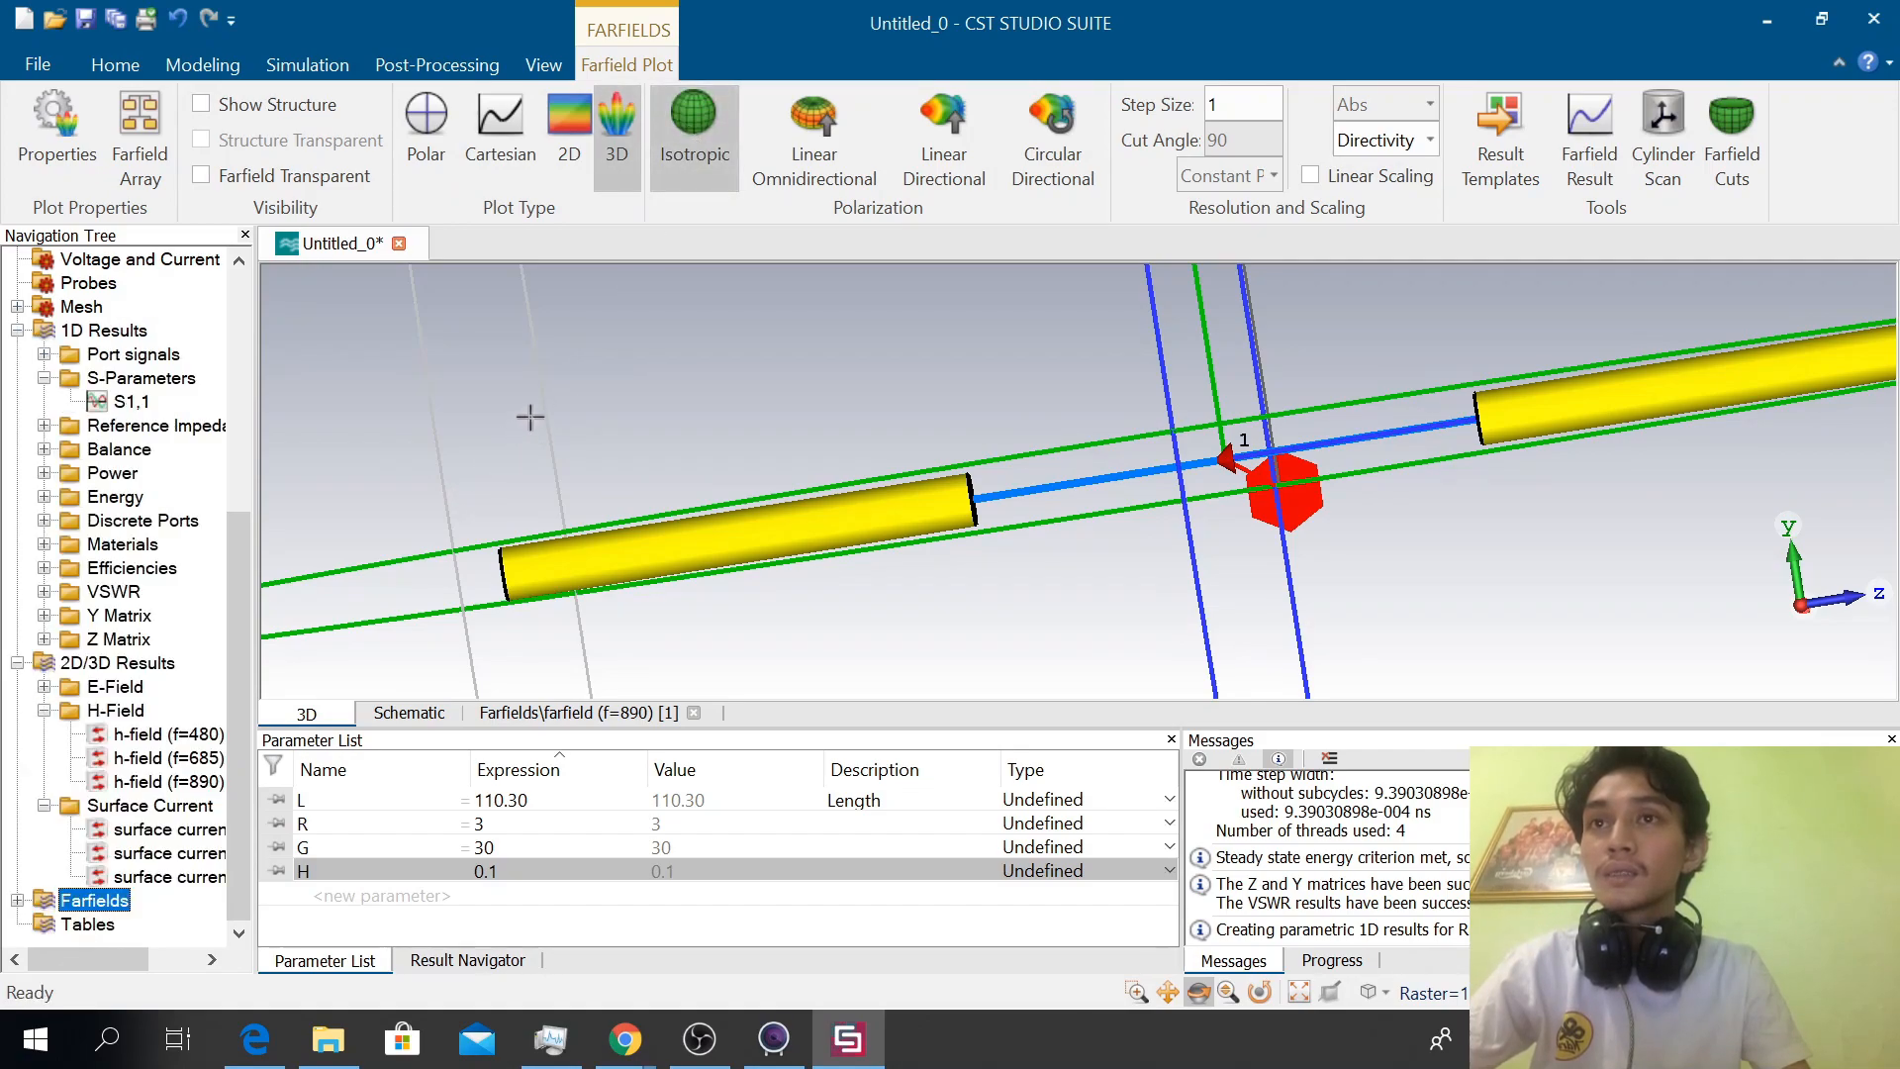
left_click(863, 183)
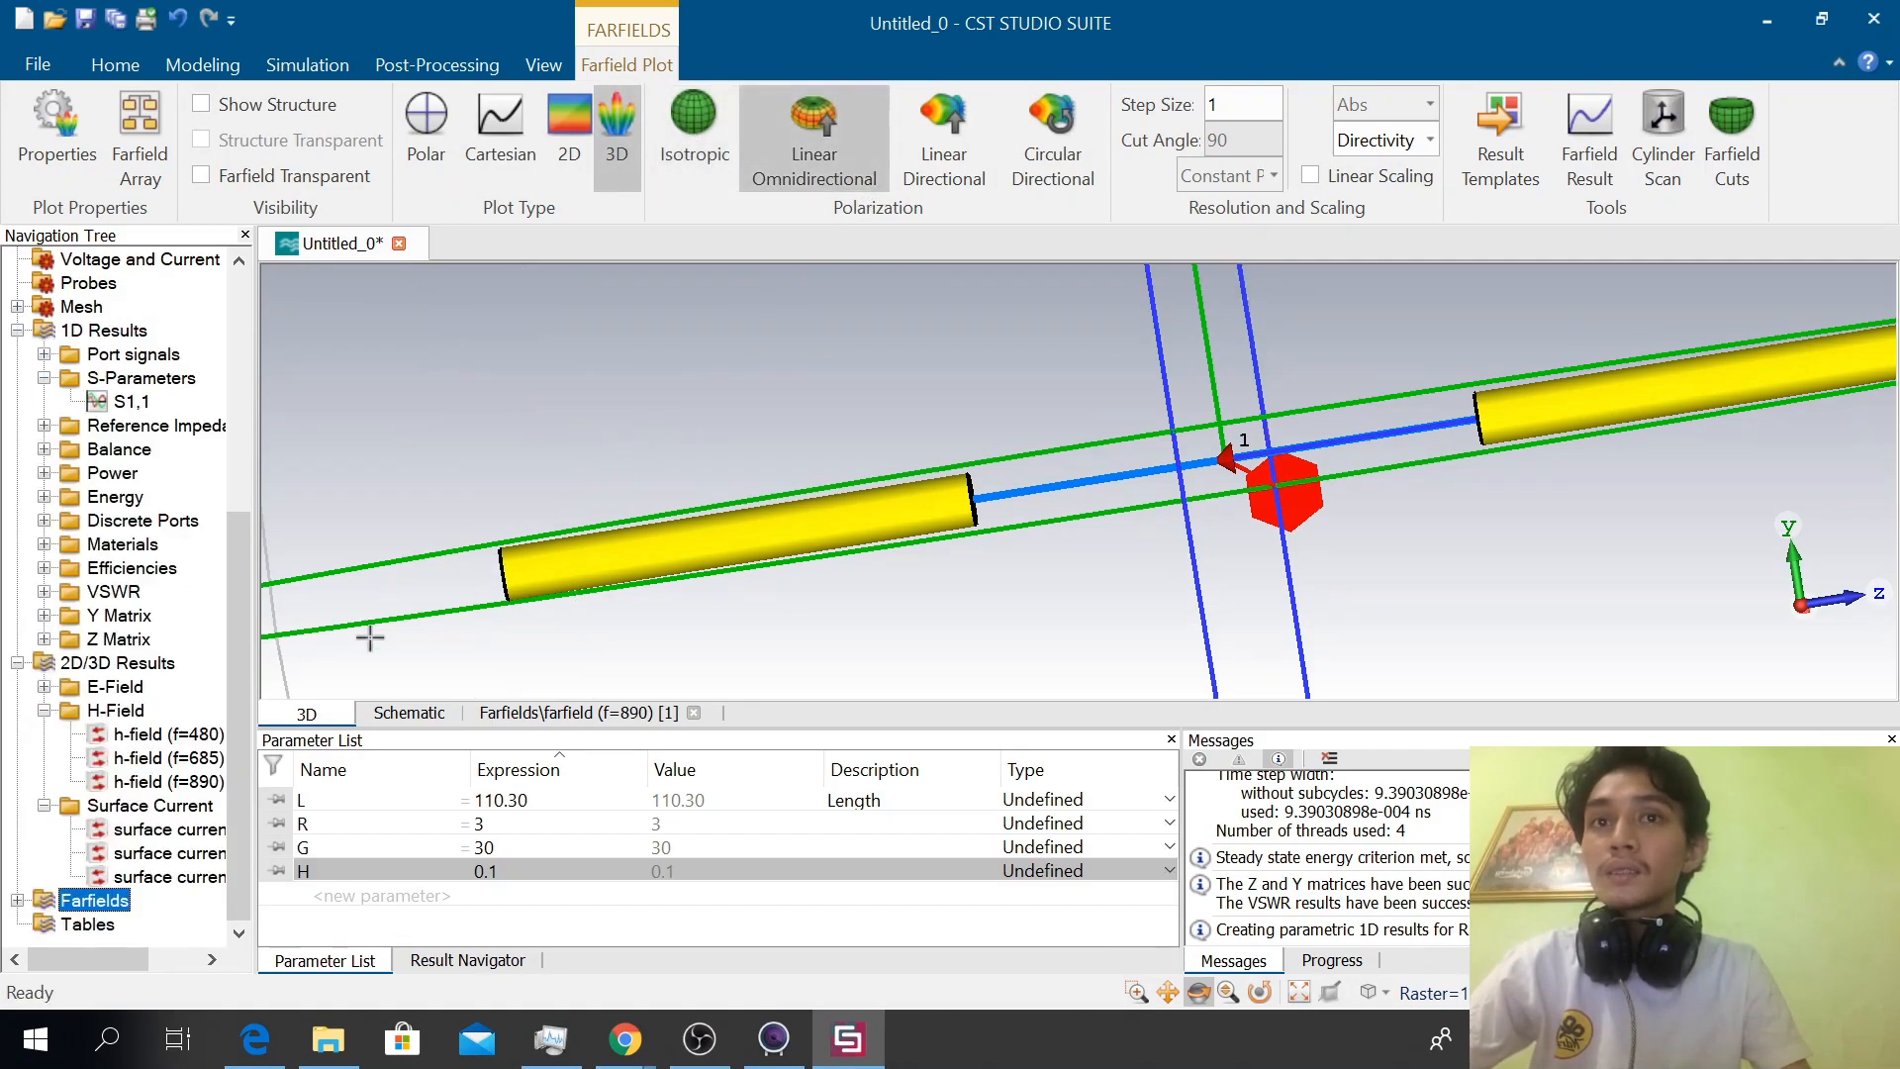
Compare the H-field plots at 480, 685 and 890 MHz and the 685 MHz surface current, ending on the 685 MHz H-field
left_click(154, 758)
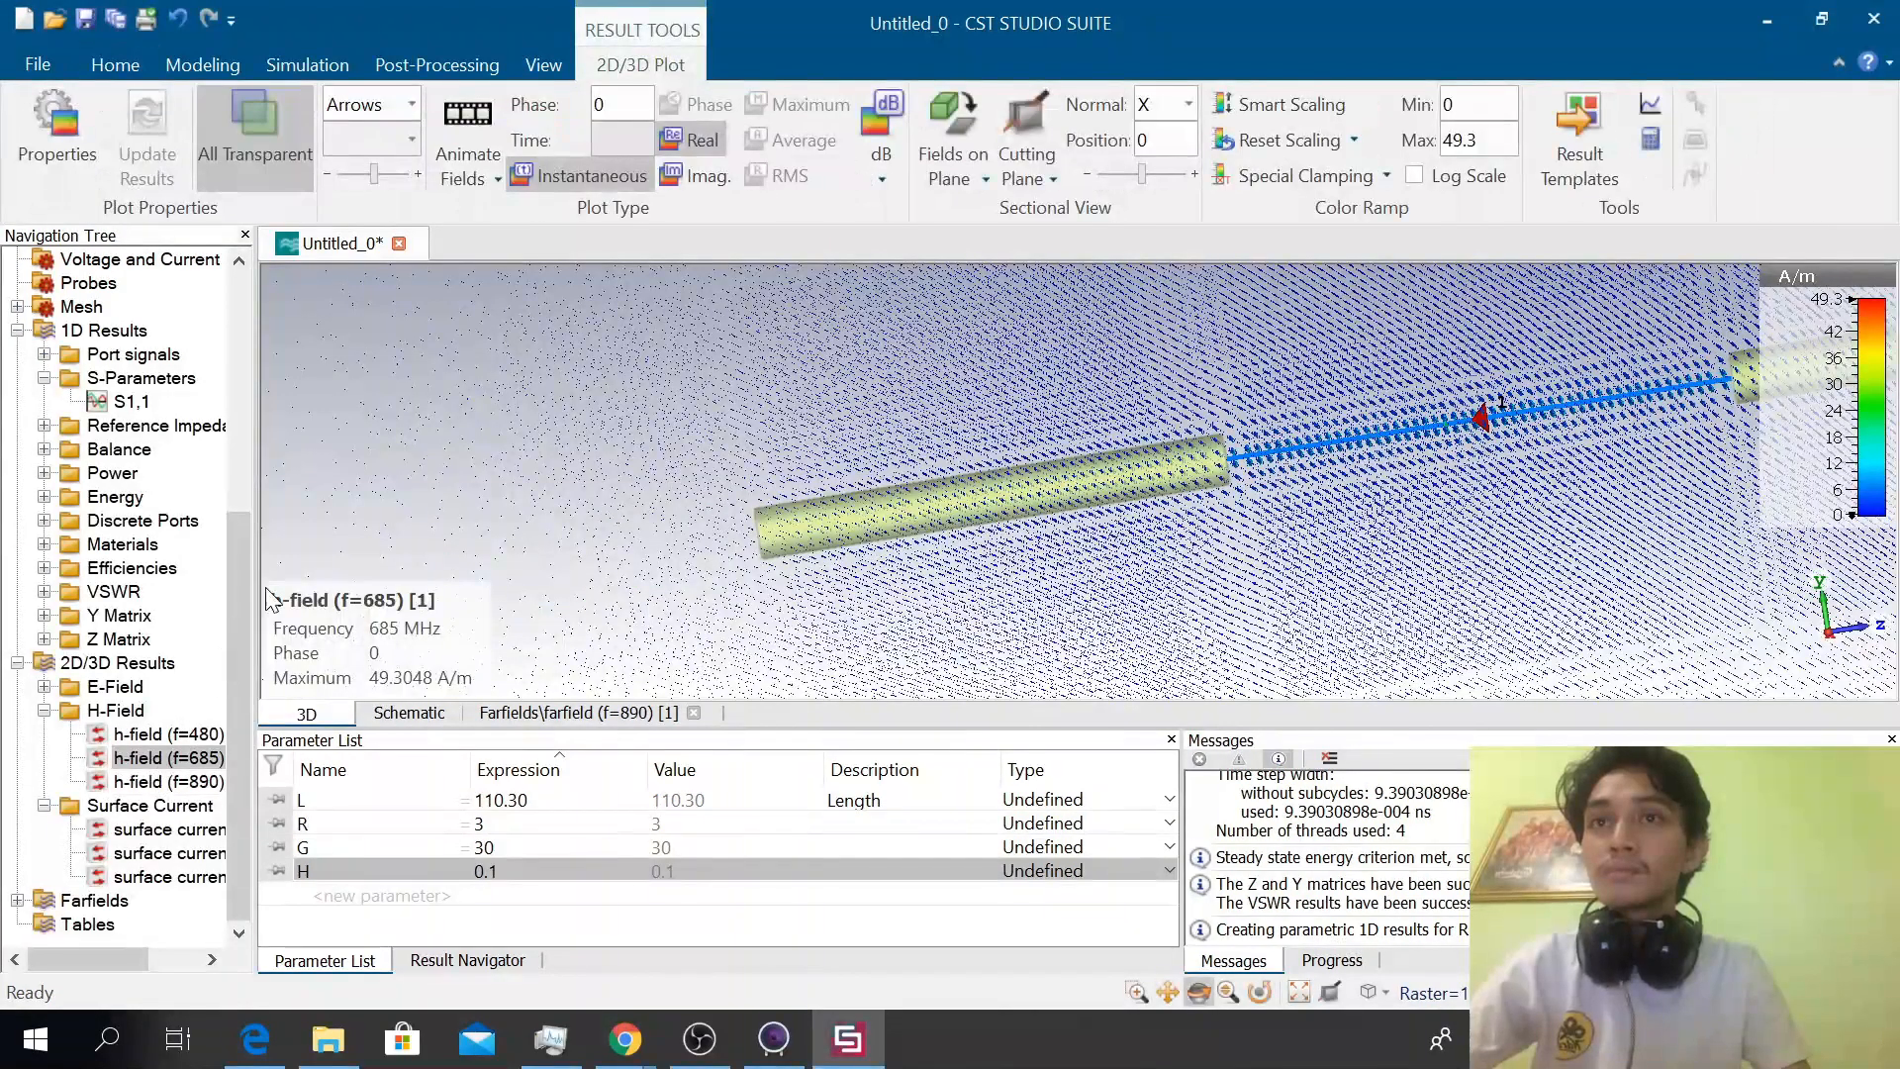
mouse_move(361, 641)
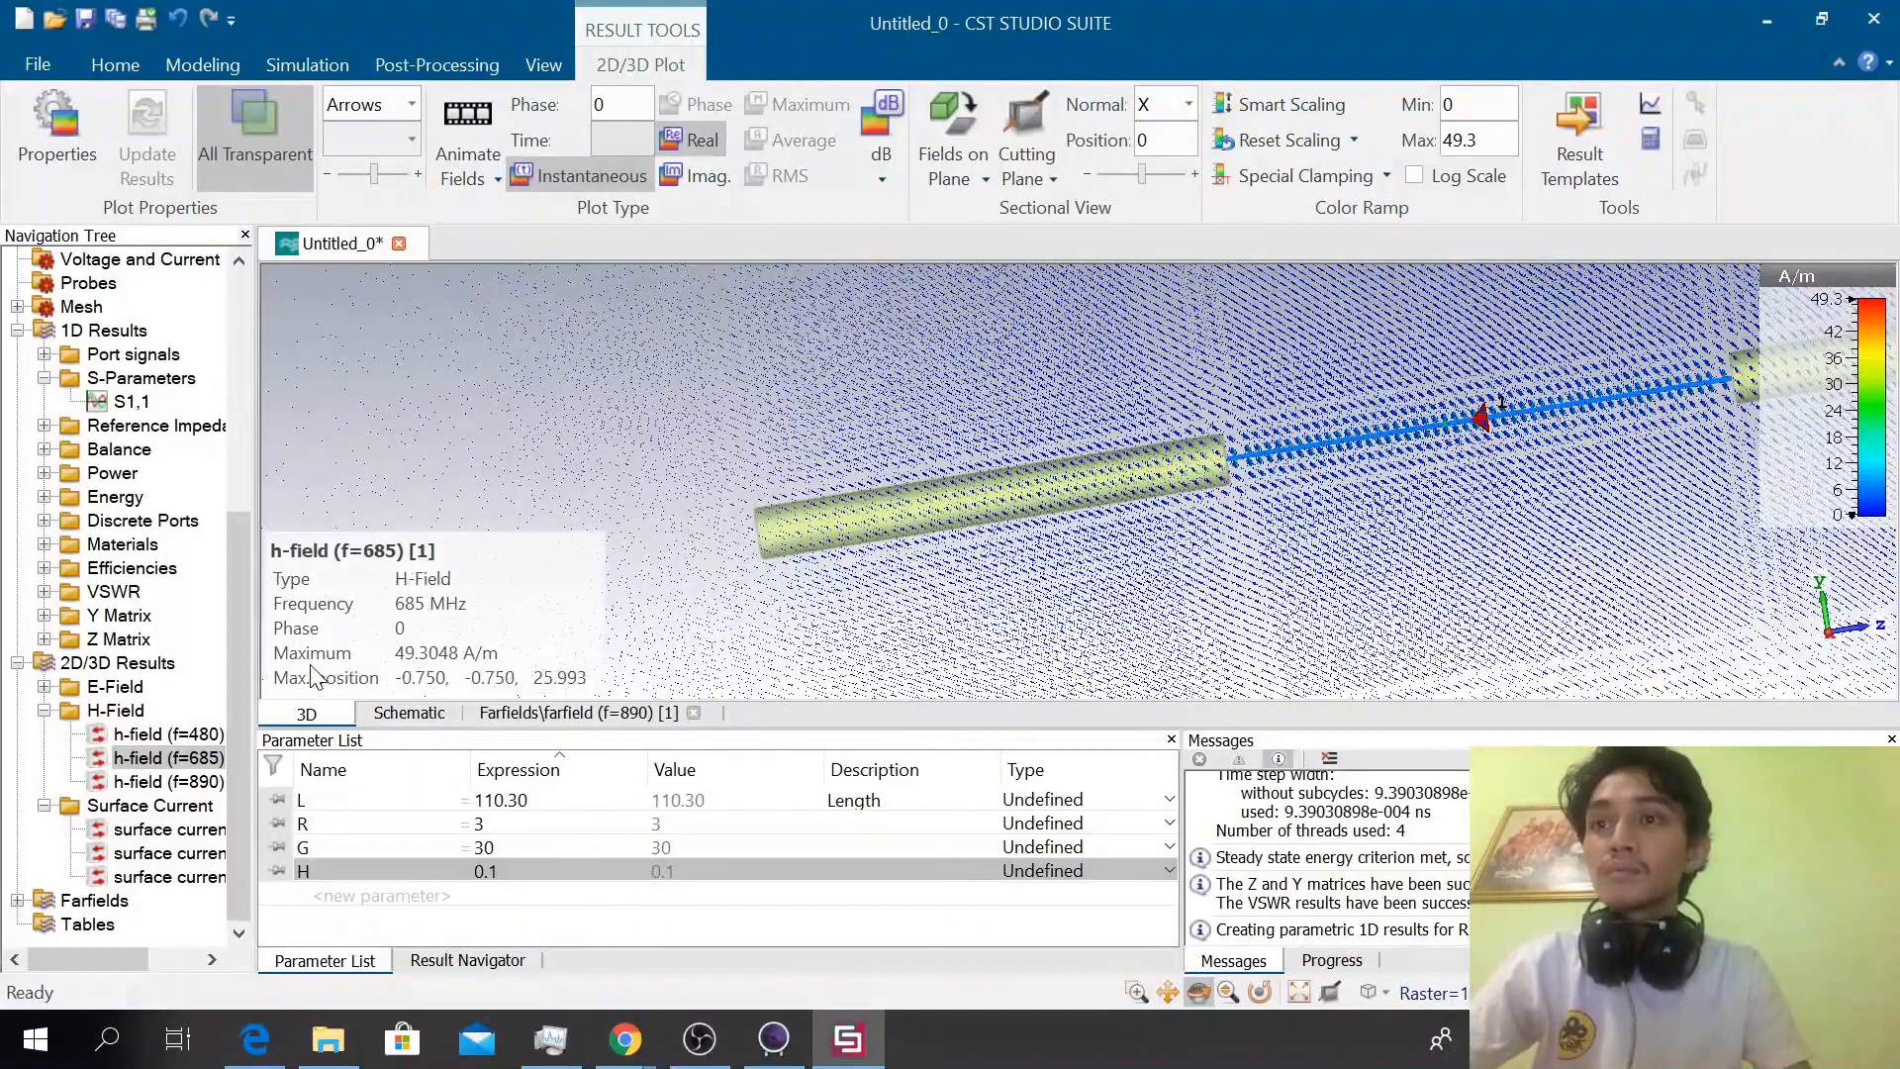
left_click(170, 853)
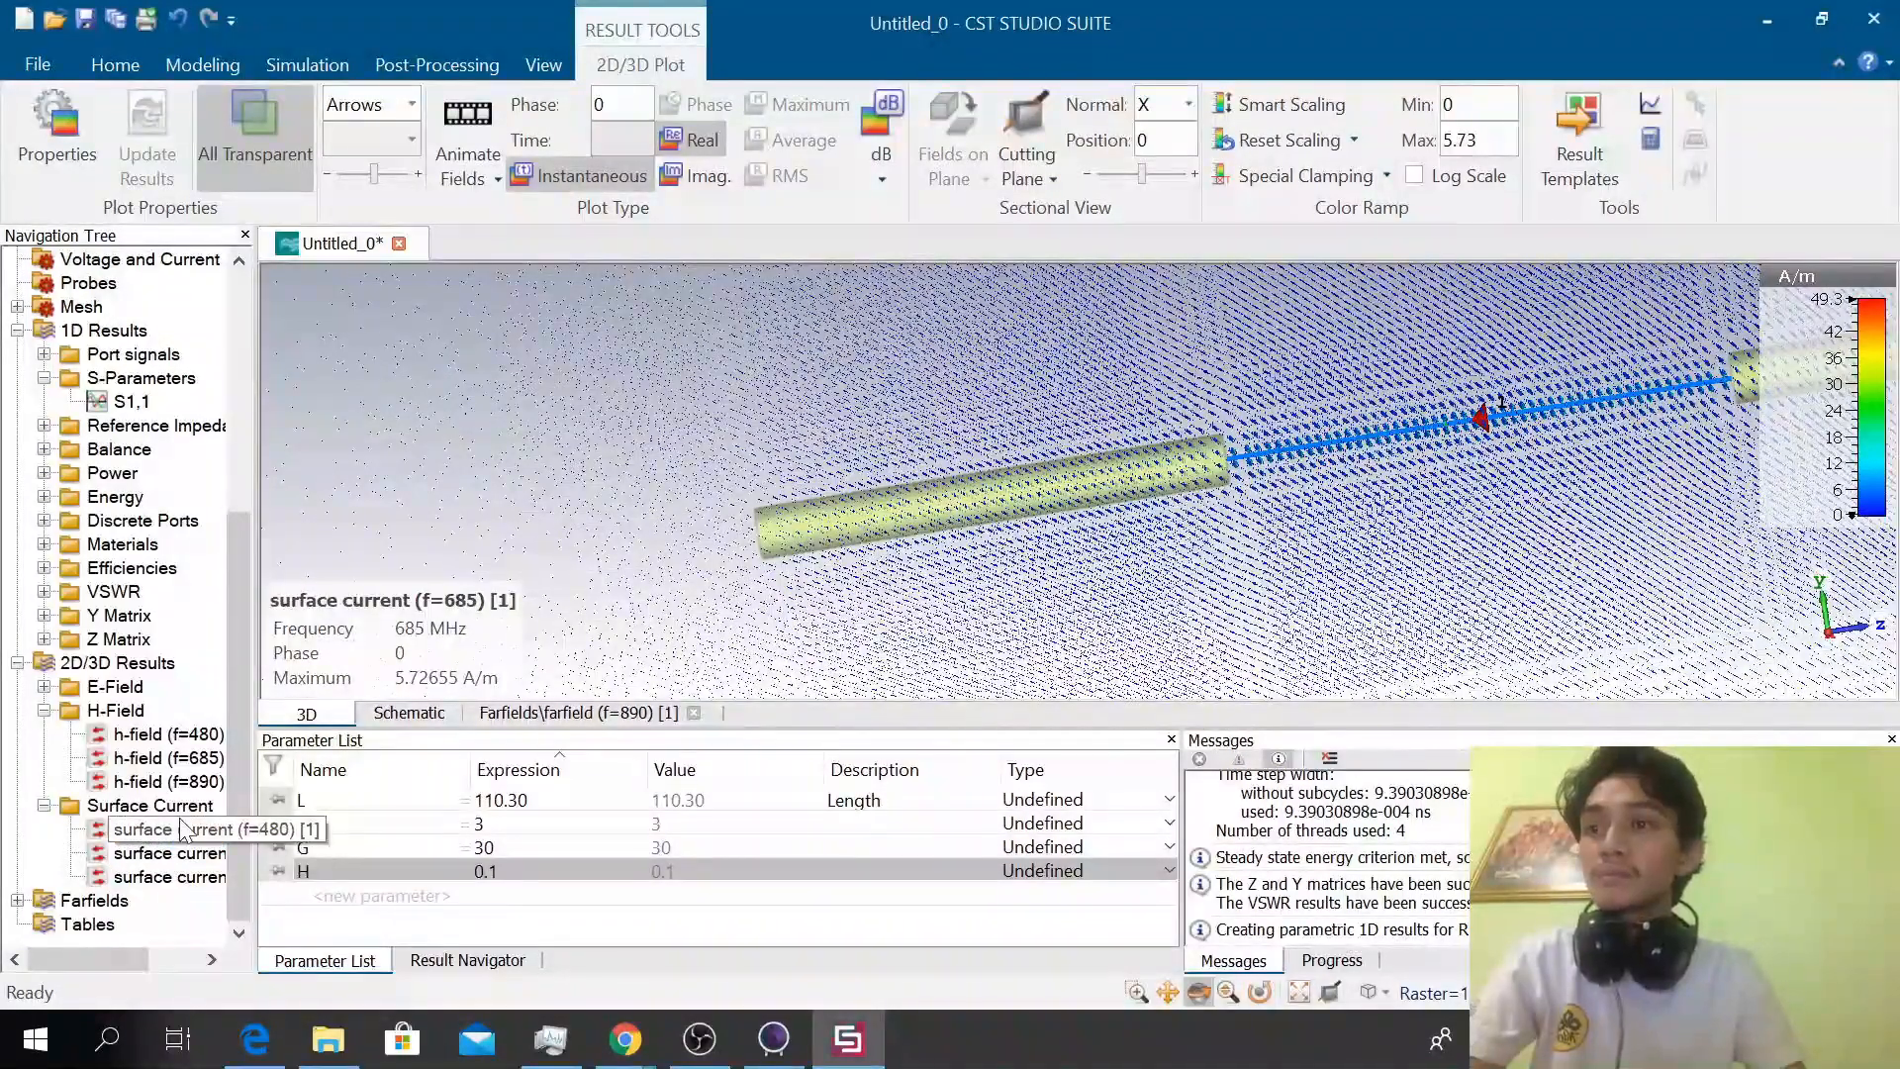
left_click(168, 757)
left_click(168, 780)
mouse_move(235, 550)
left_mouse_down()
mouse_move(265, 378)
mouse_move(256, 580)
left_mouse_up()
left_click(128, 735)
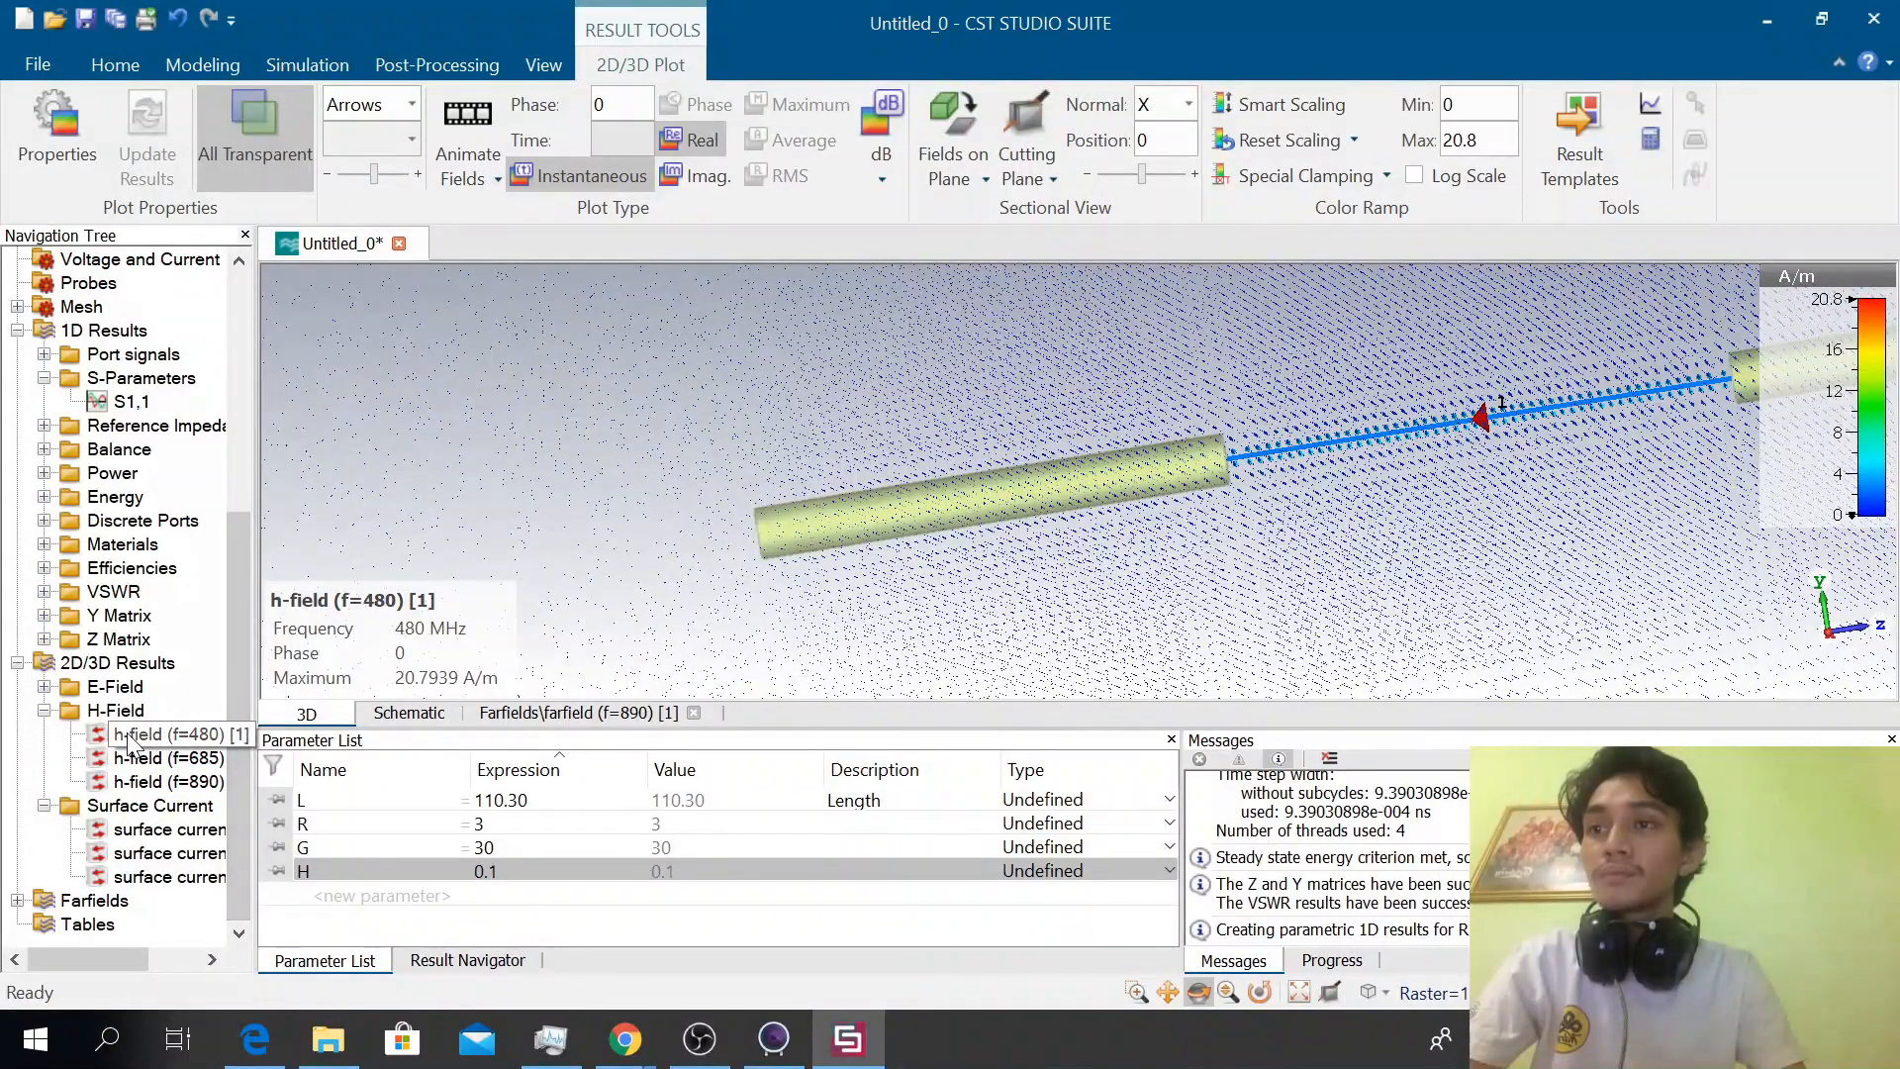
left_click(139, 758)
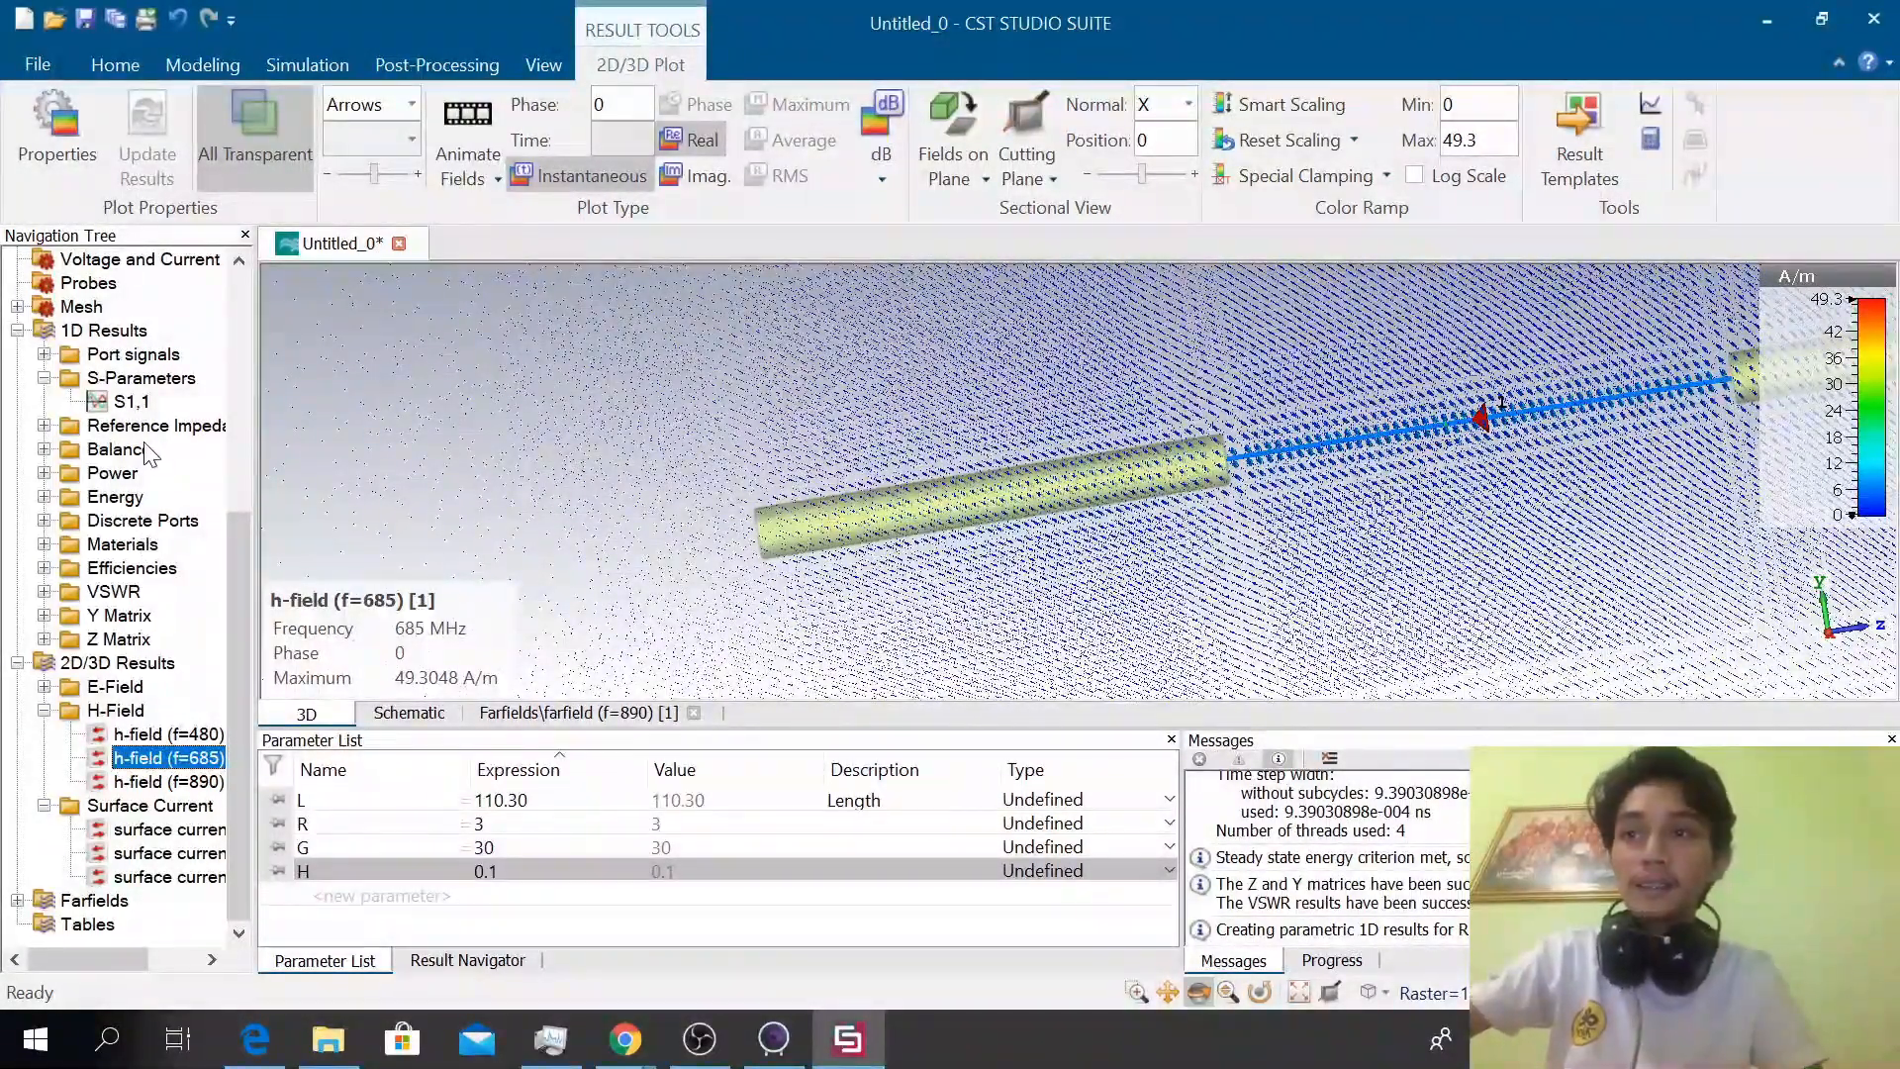
left_click_drag(239, 681, 254, 735)
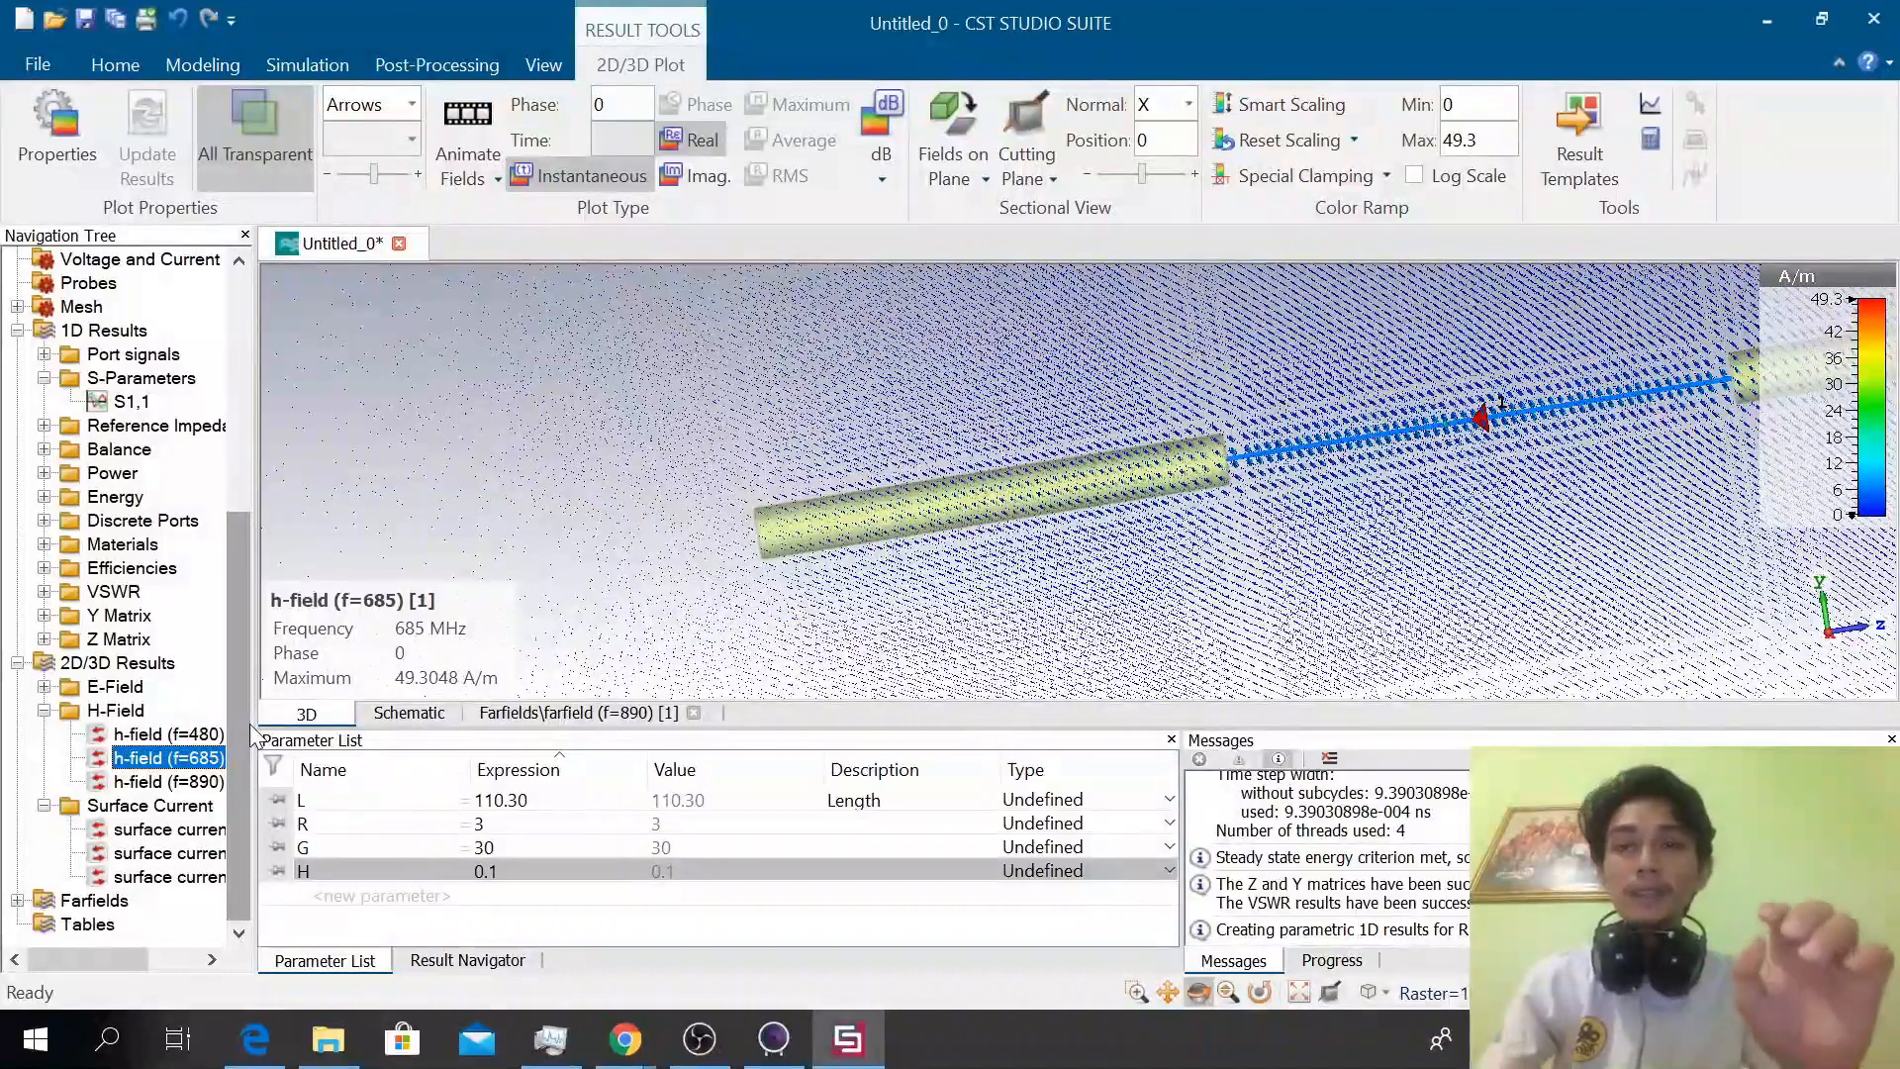
left_click(55, 70)
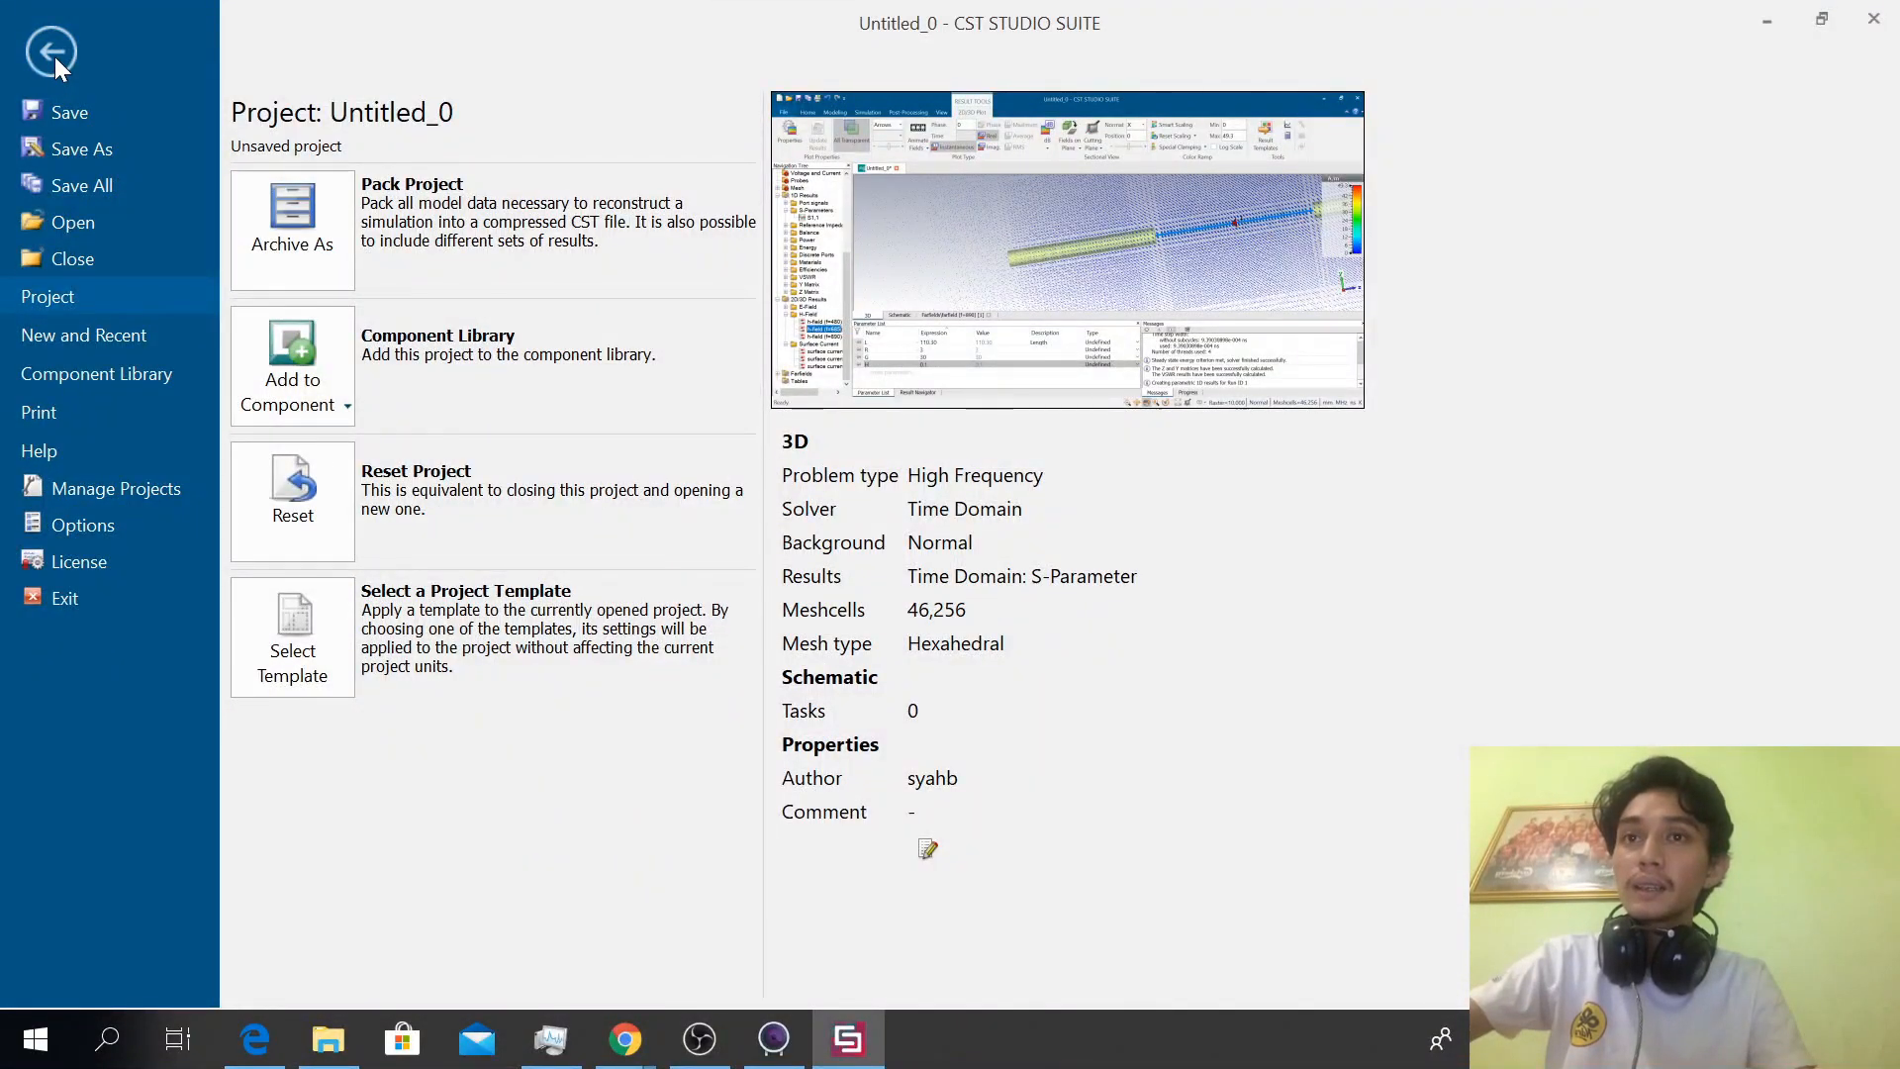
left_click(55, 56)
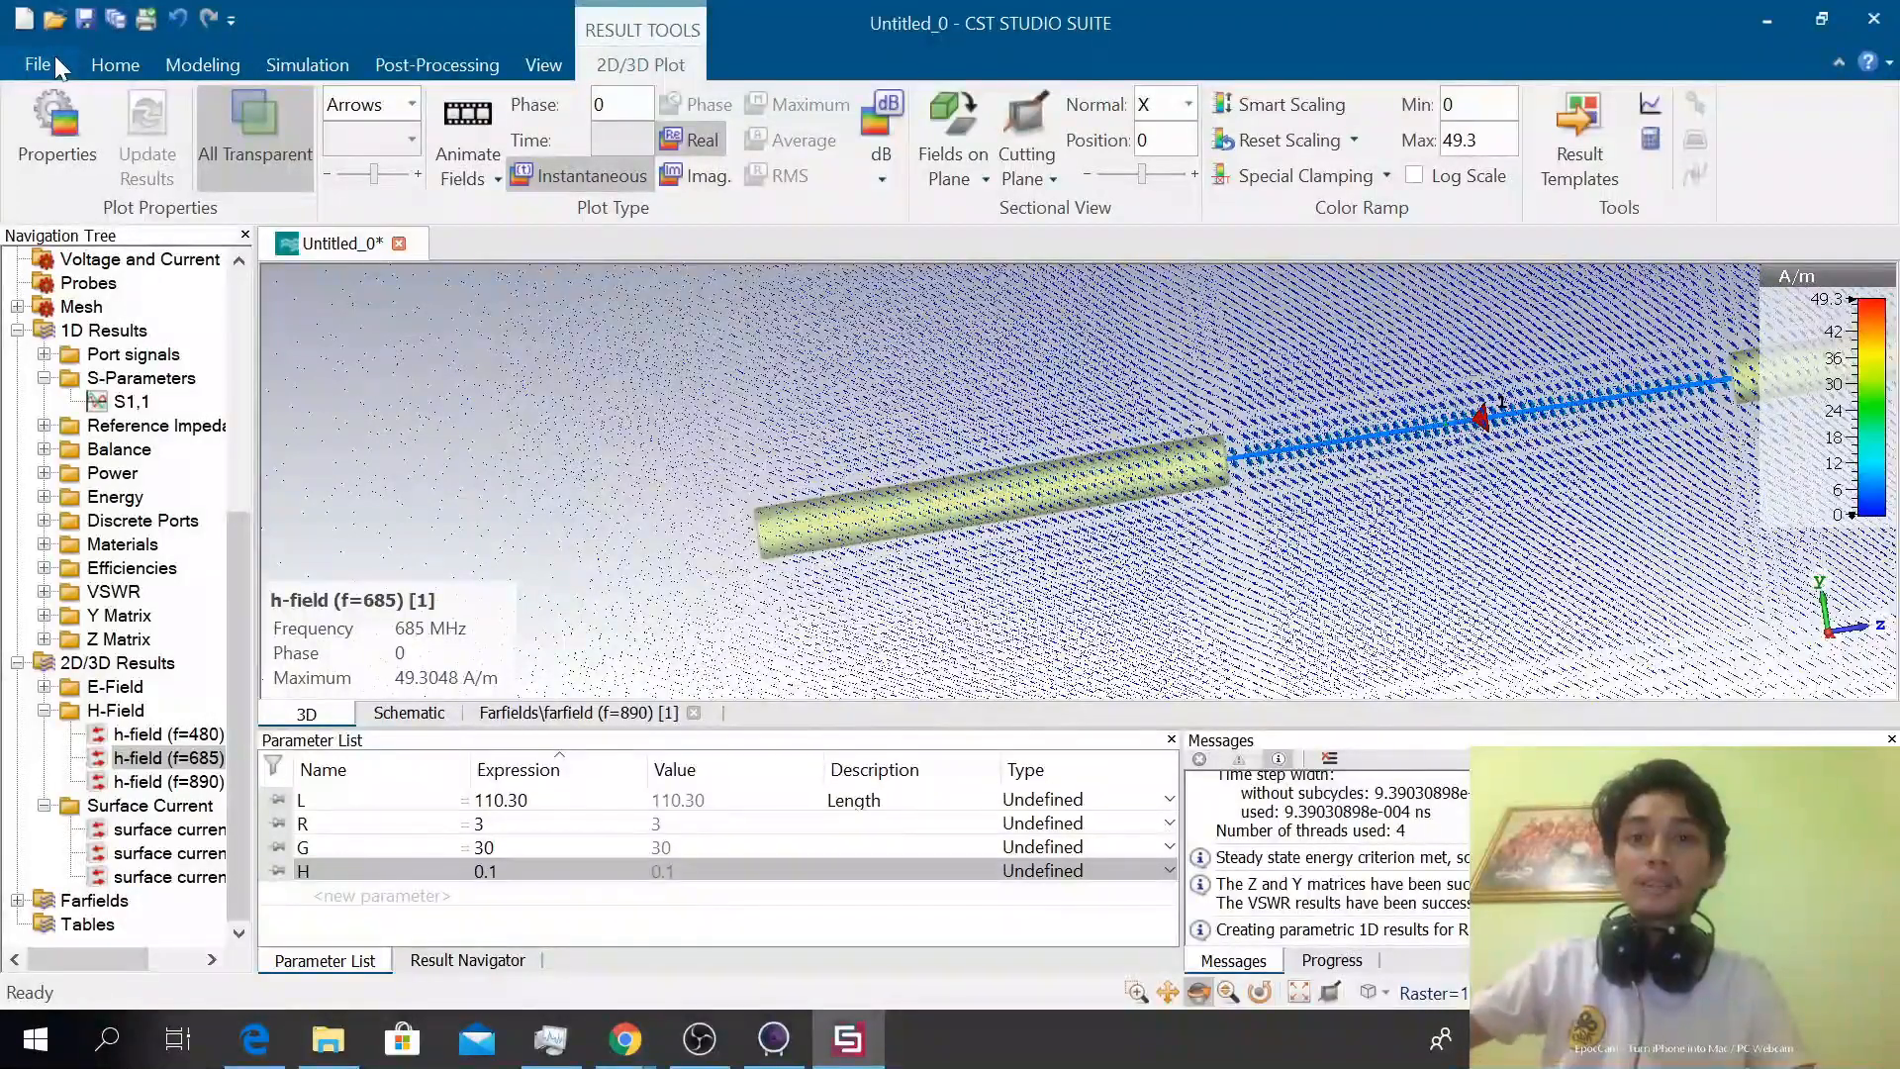
left_click(241, 188)
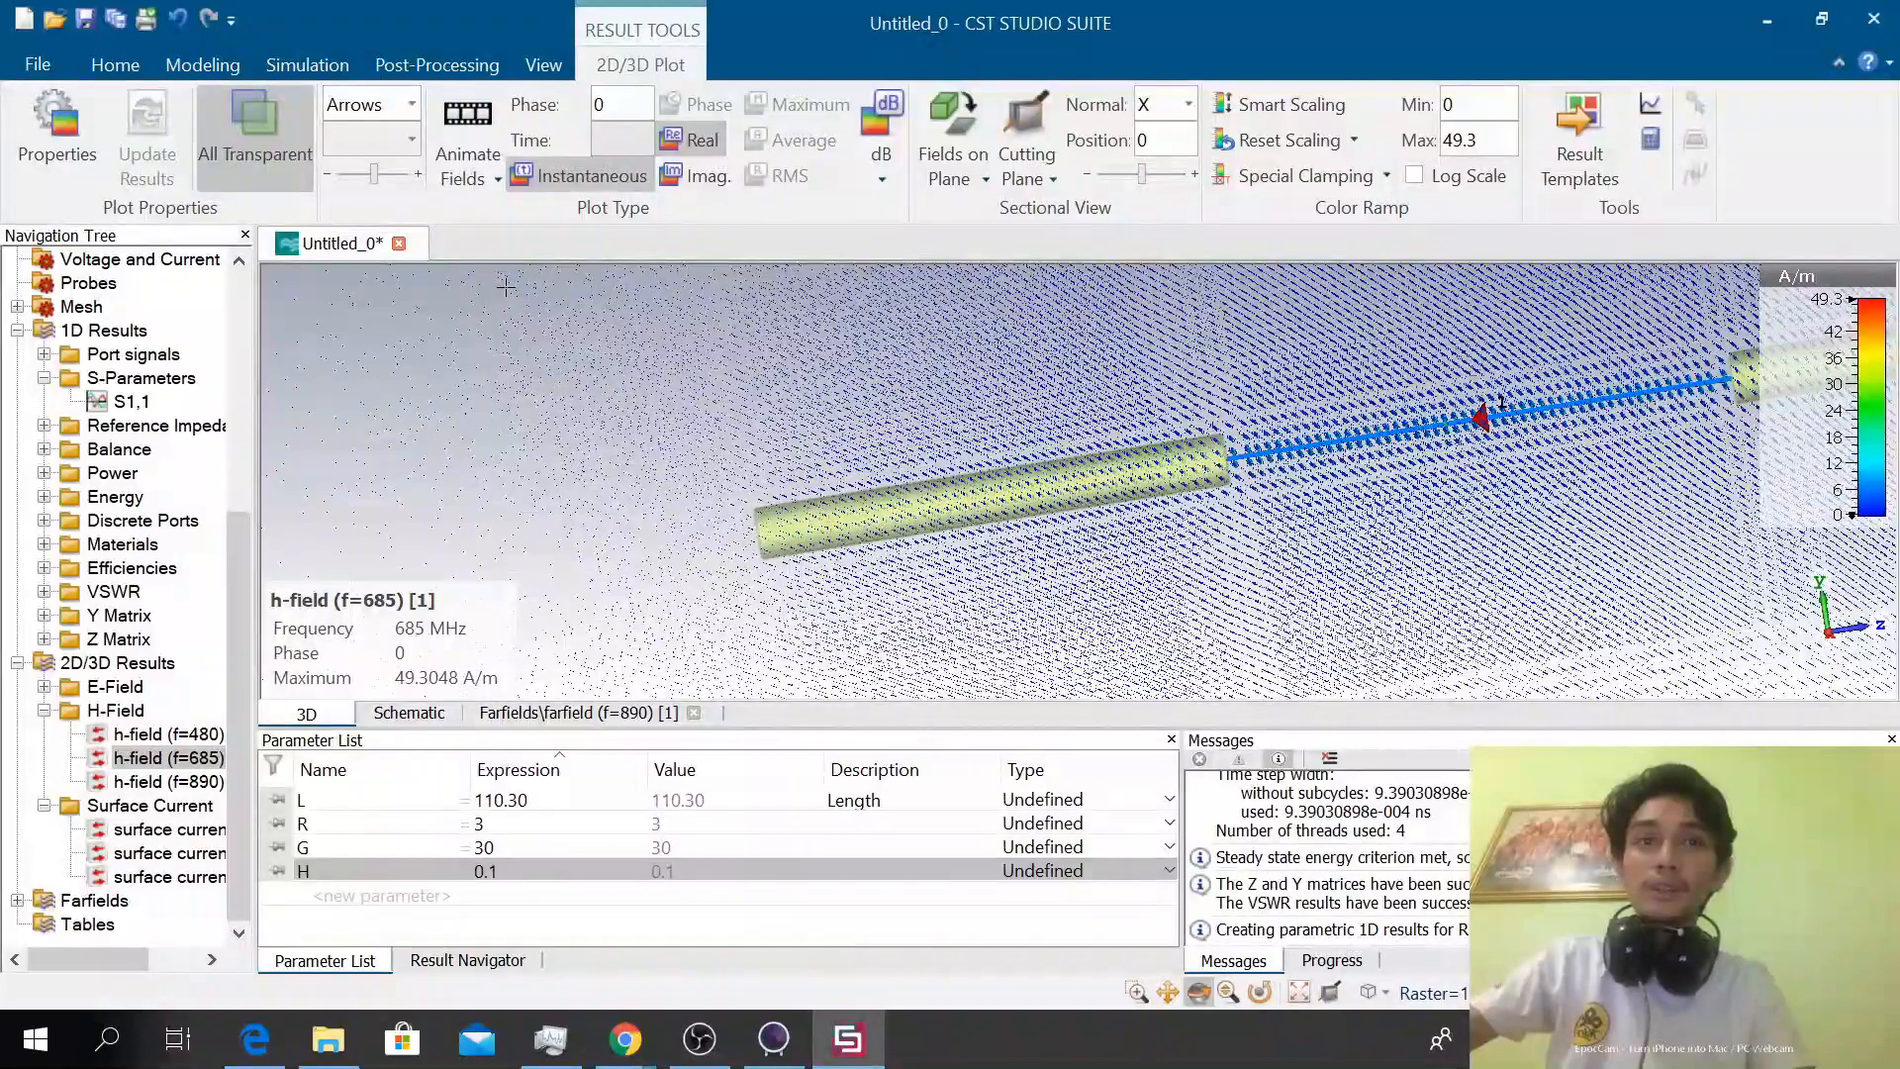